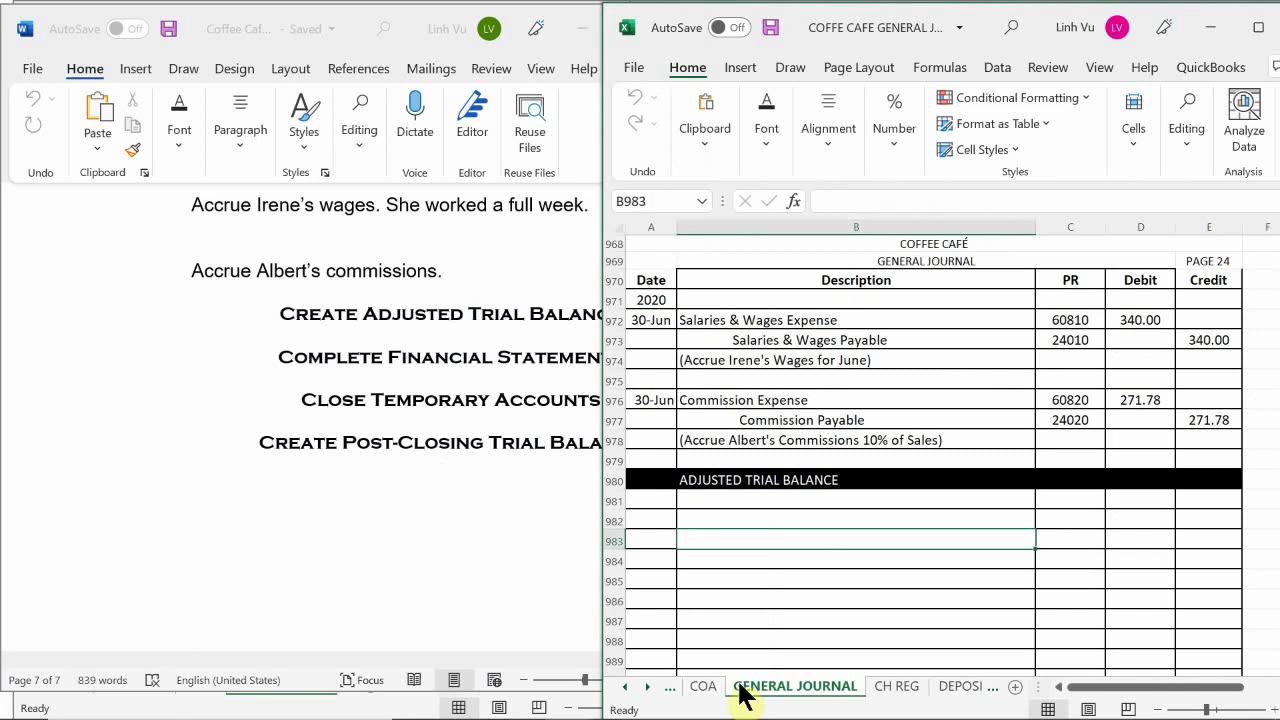
Bring the Coffee Cafe general ledger workbook and the financial forms workbook to the front, side by side
mouse_move(610, 703)
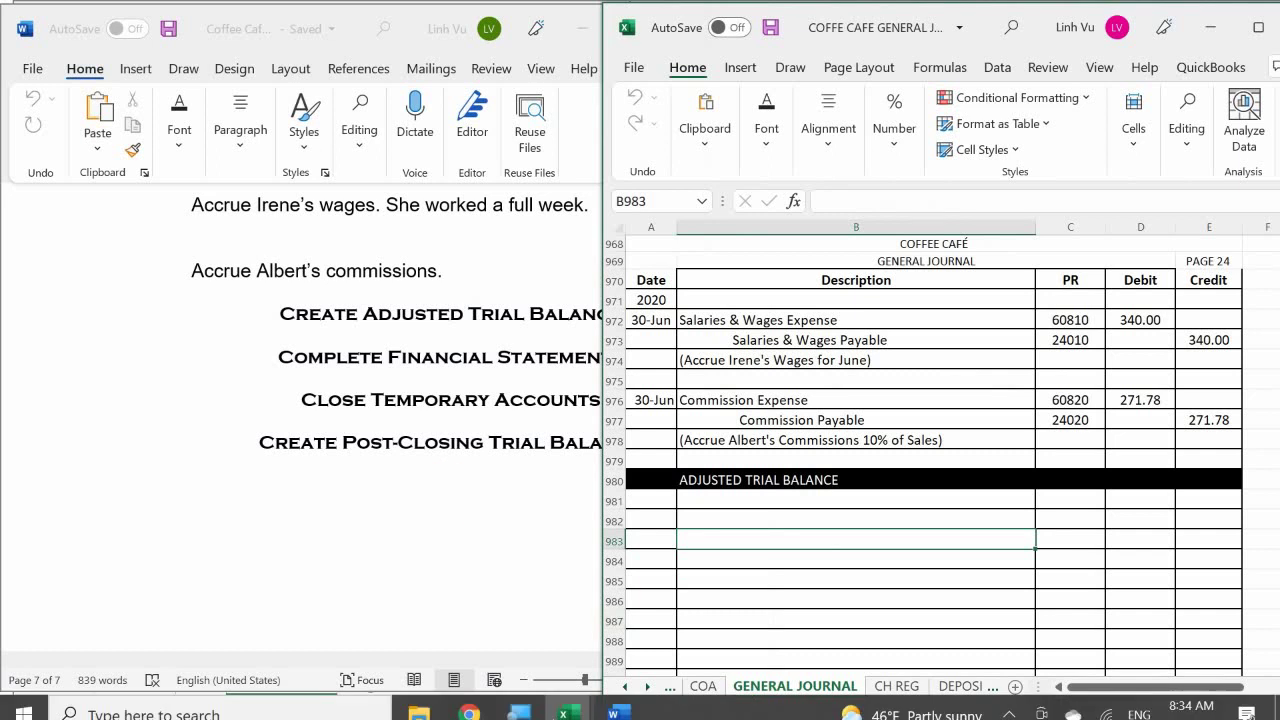
left_click(583, 705)
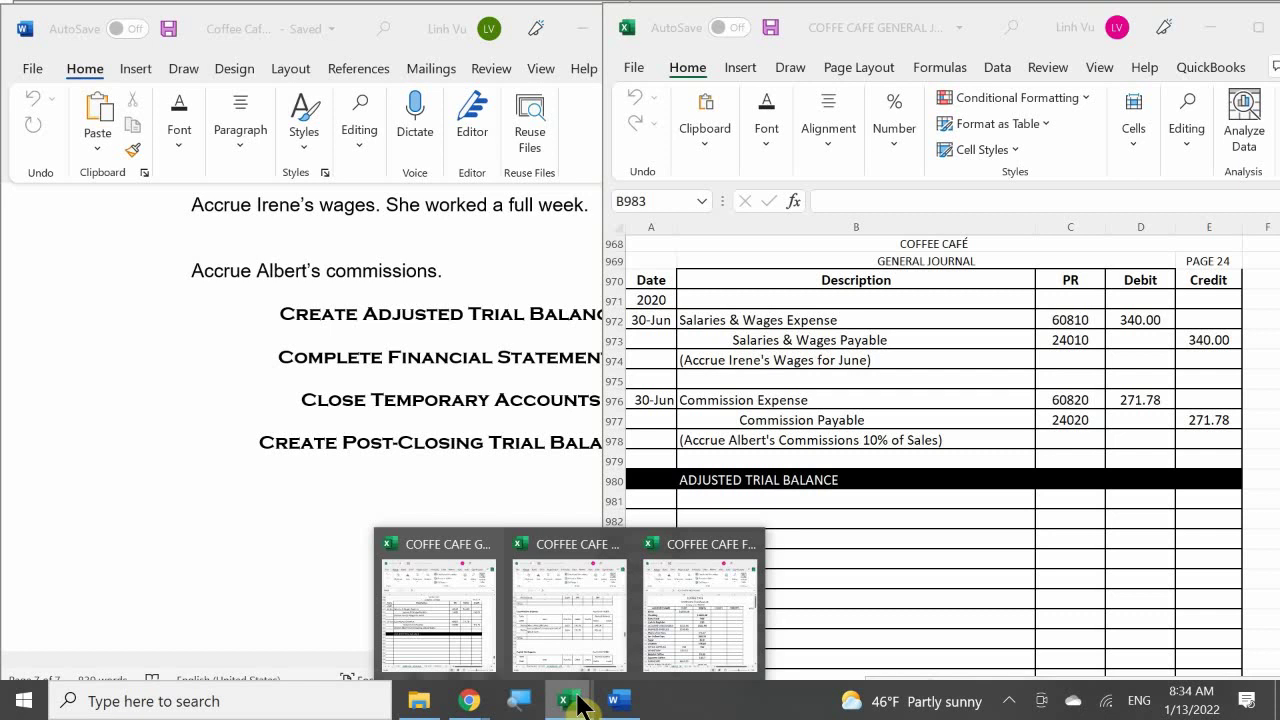
left_click(555, 645)
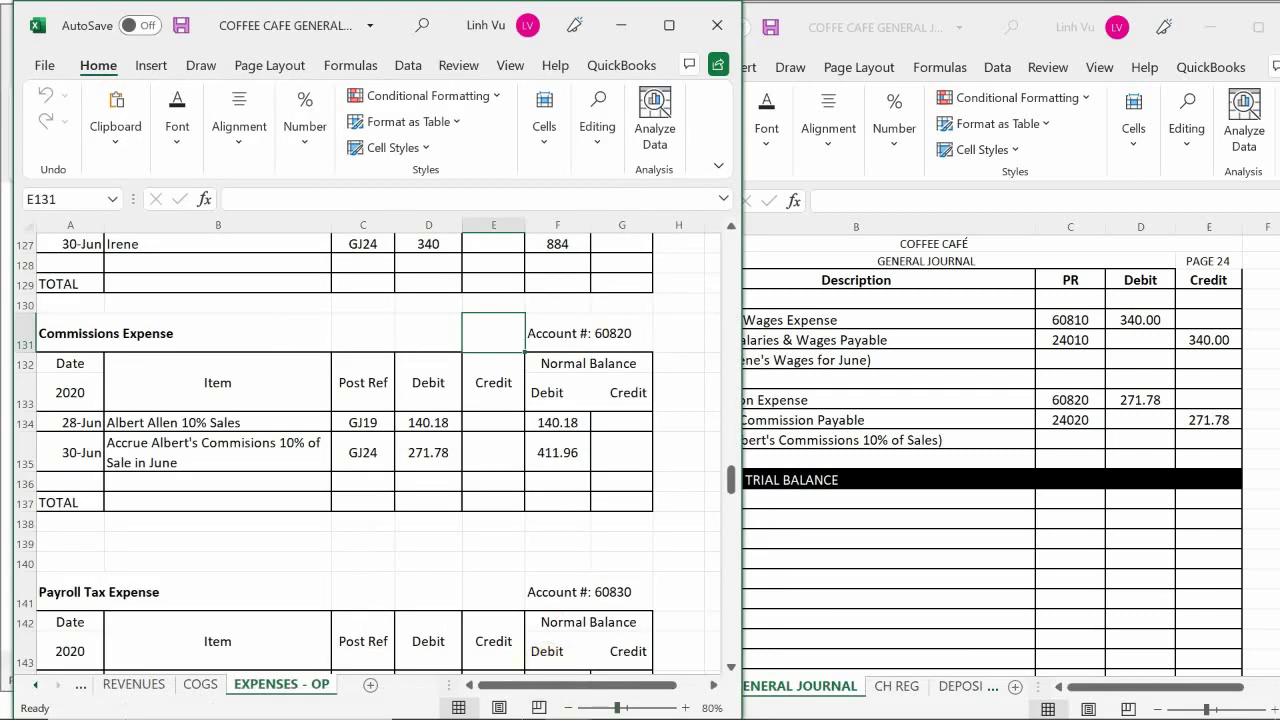
left_click(593, 692)
left_click(680, 616)
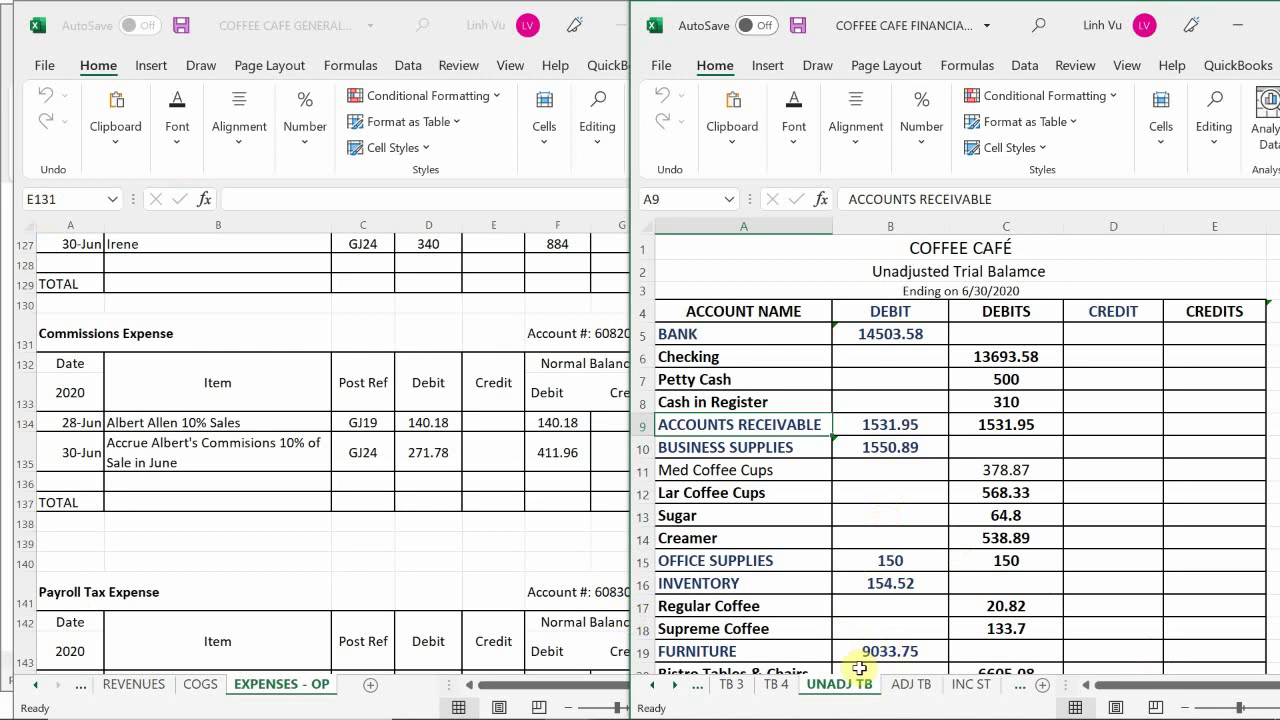
Permanently delete the existing ADJ TB sheet from the financial forms workbook
left_click(908, 686)
right_click(900, 692)
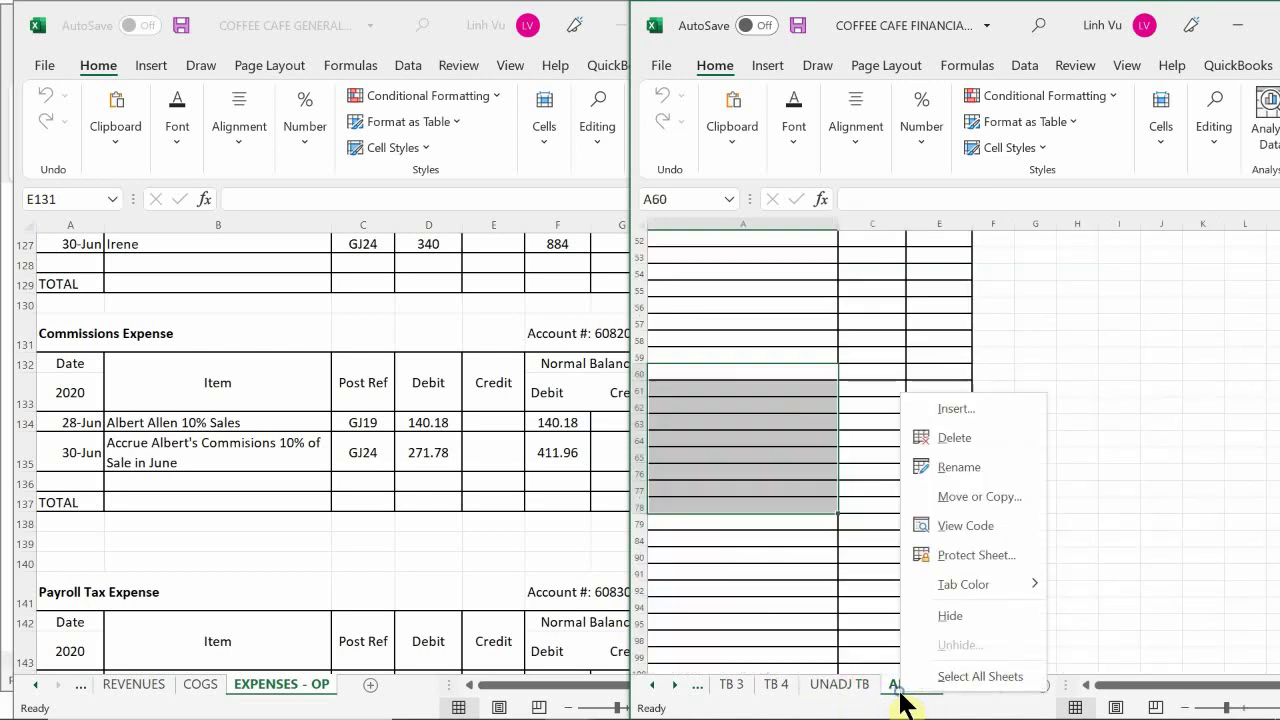
left_click(952, 437)
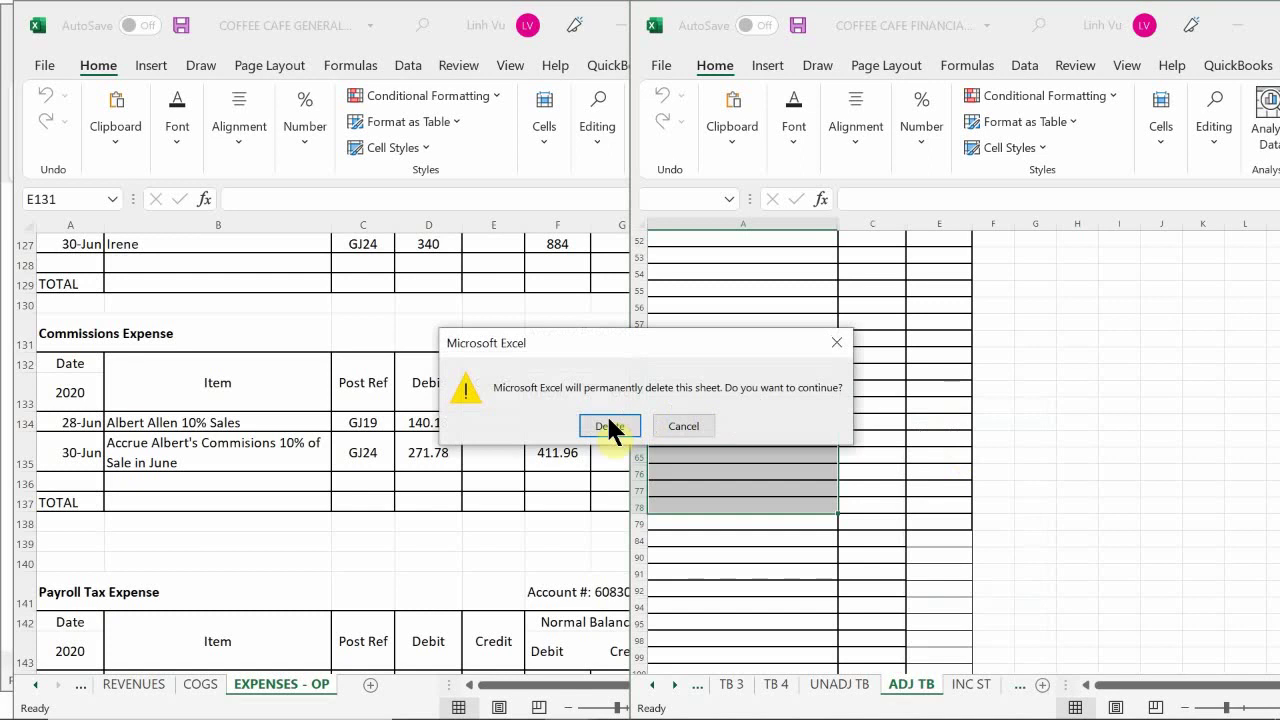
left_click(609, 427)
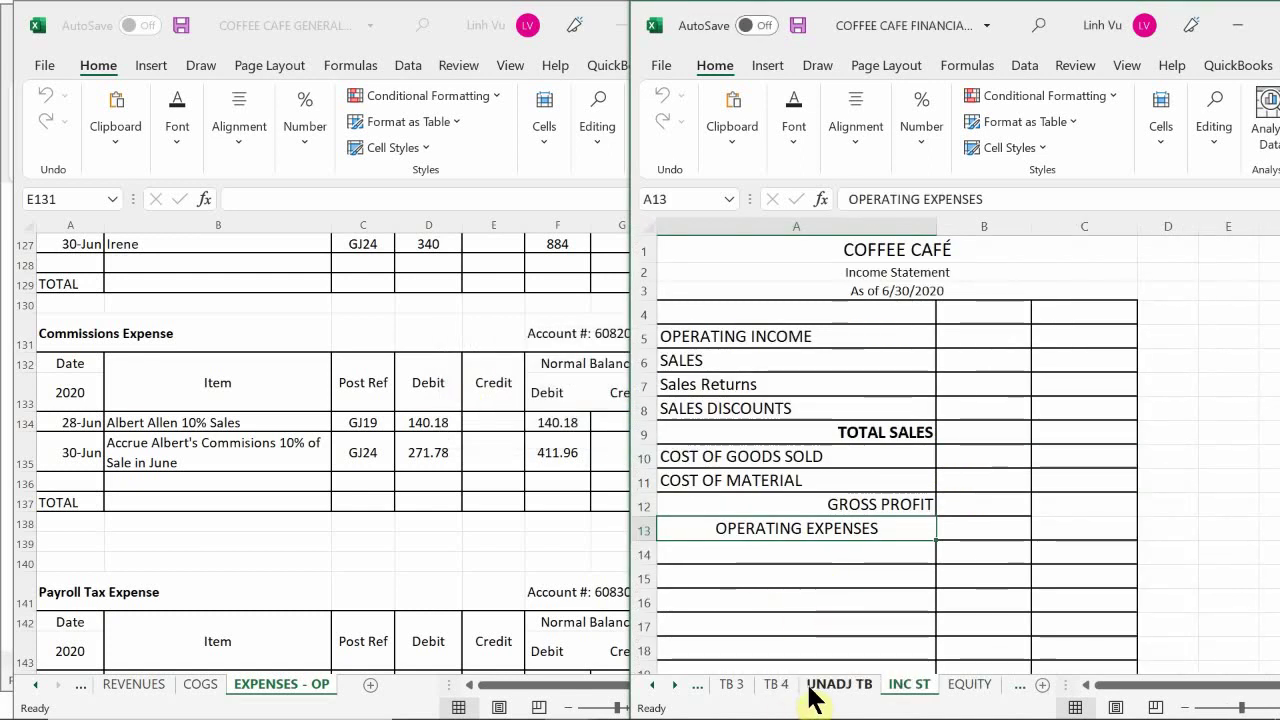
Create a copy of the UNADJ TB sheet in the same workbook, placed before UNADJ TB
right_click(824, 695)
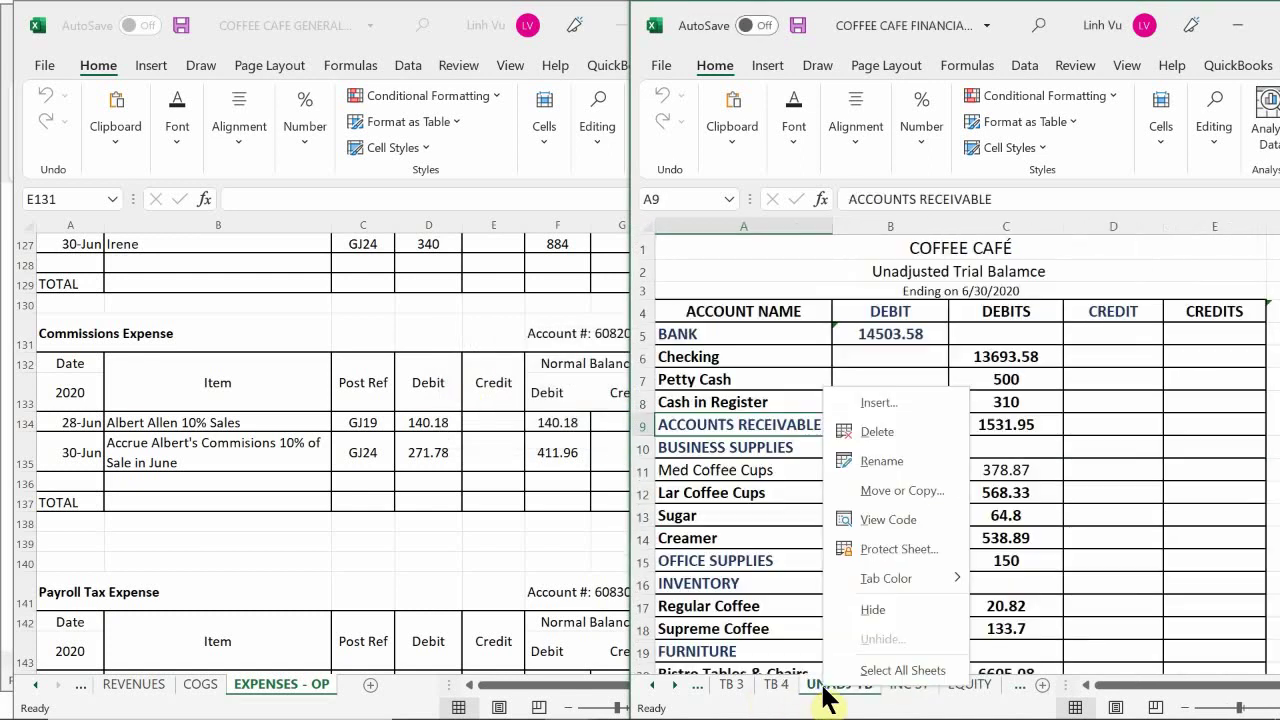
key("Escape")
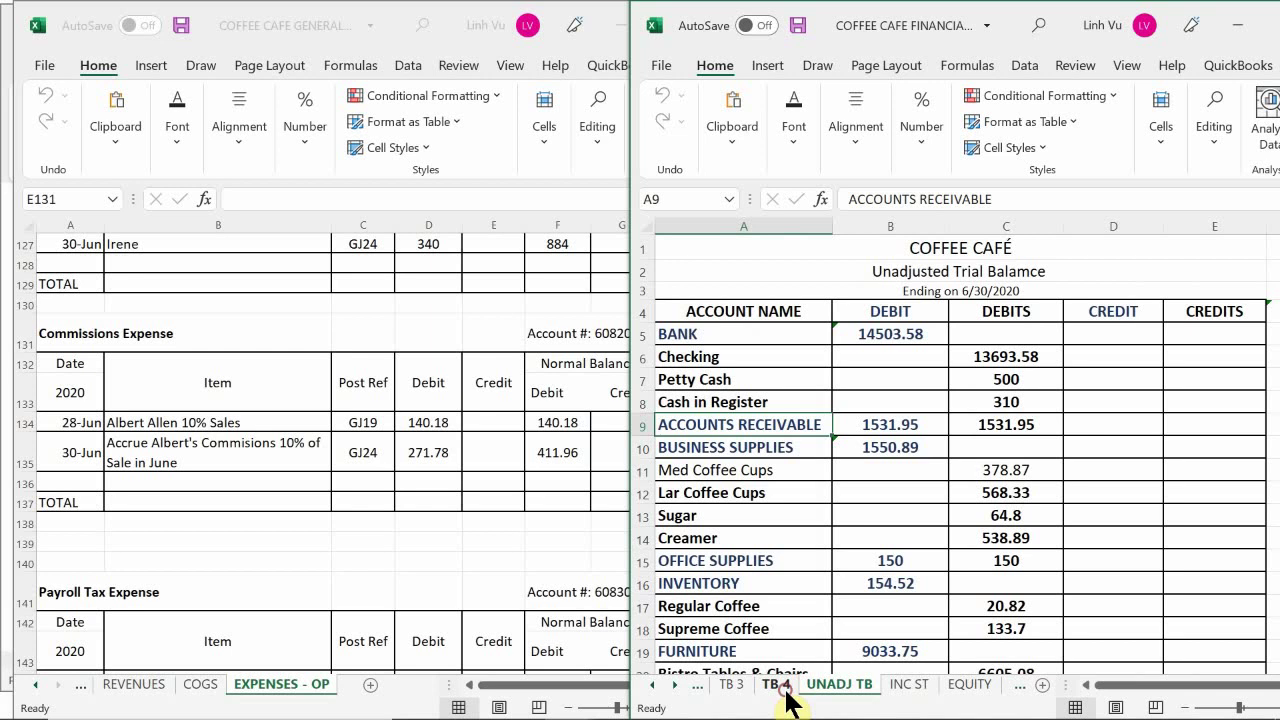
right_click(834, 675)
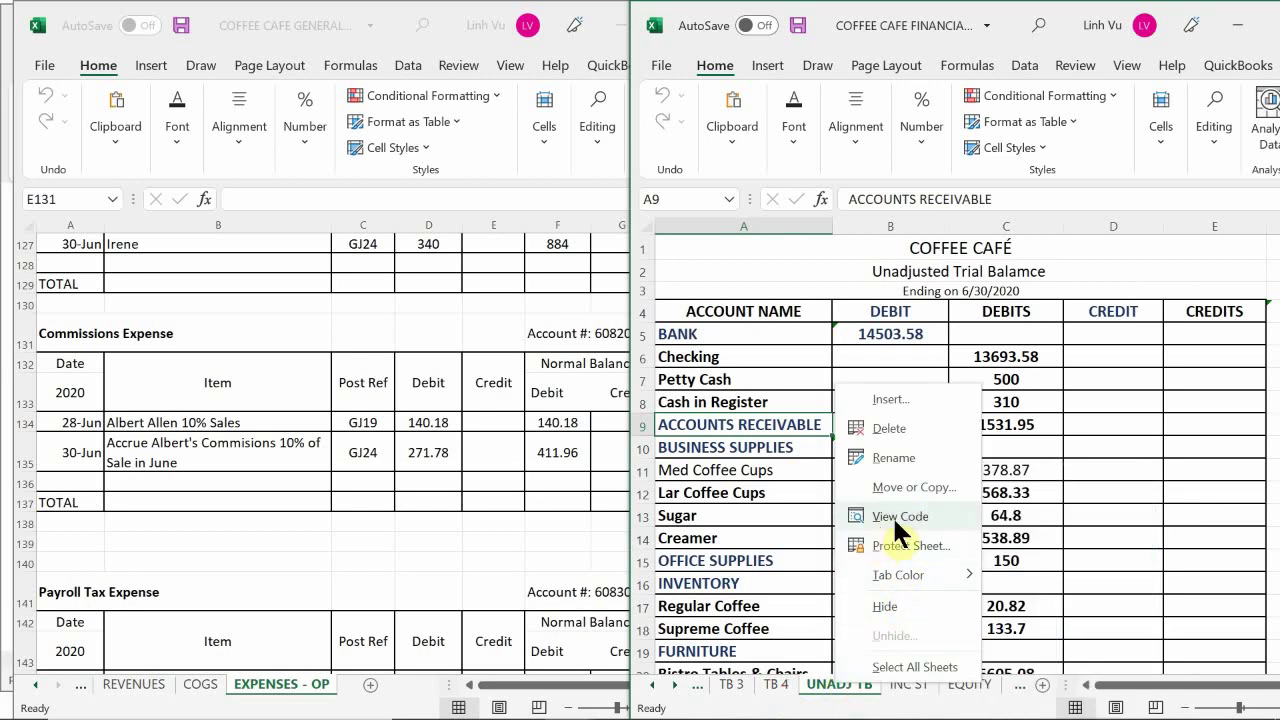
left_click(884, 487)
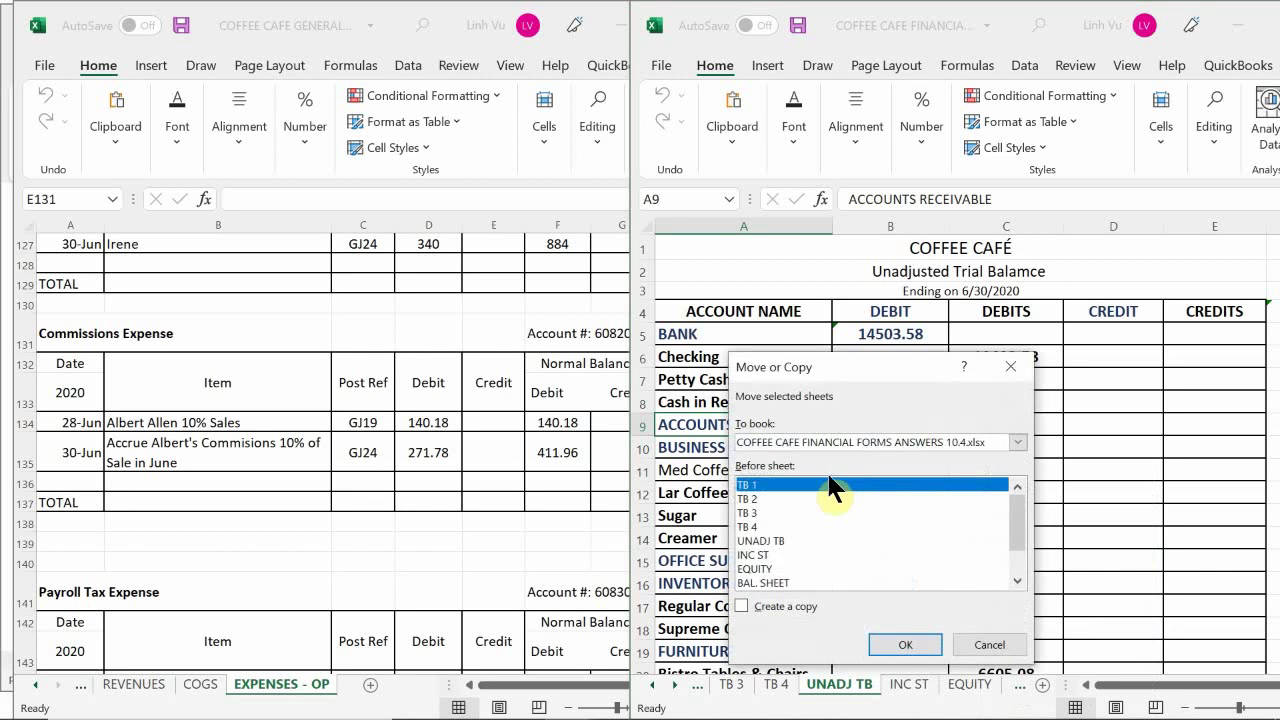
left_click(782, 608)
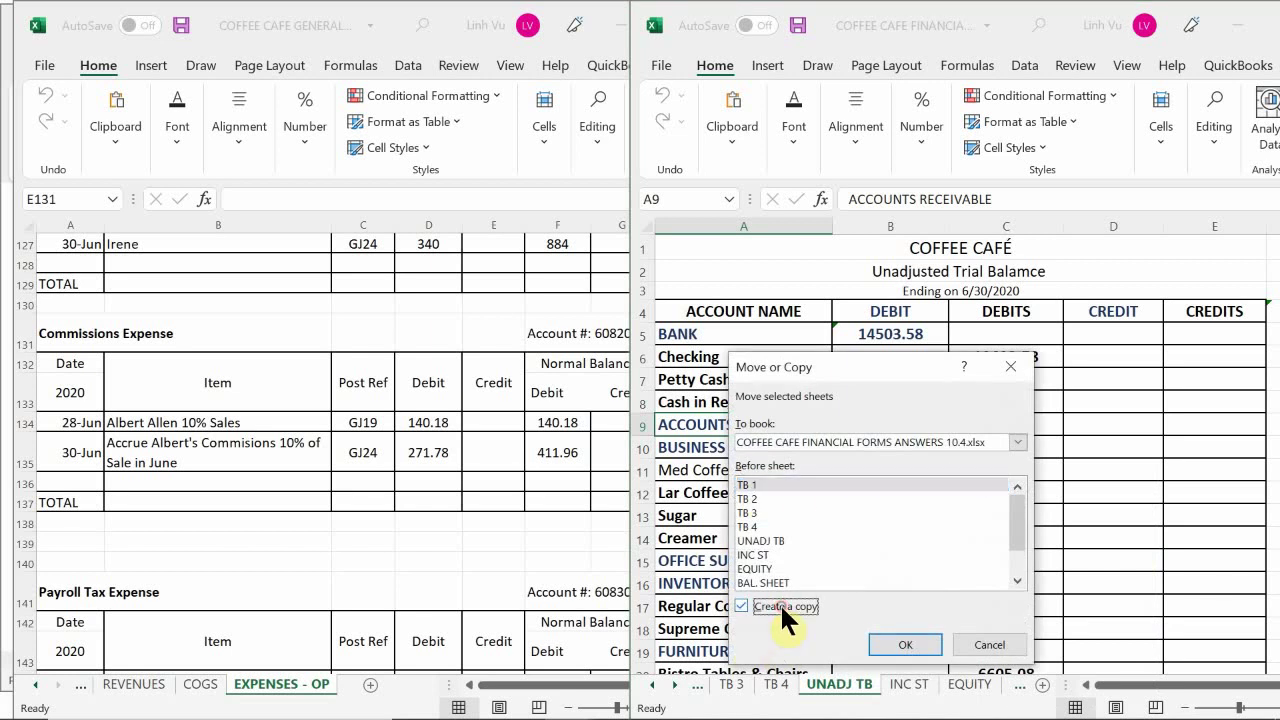
left_click(768, 540)
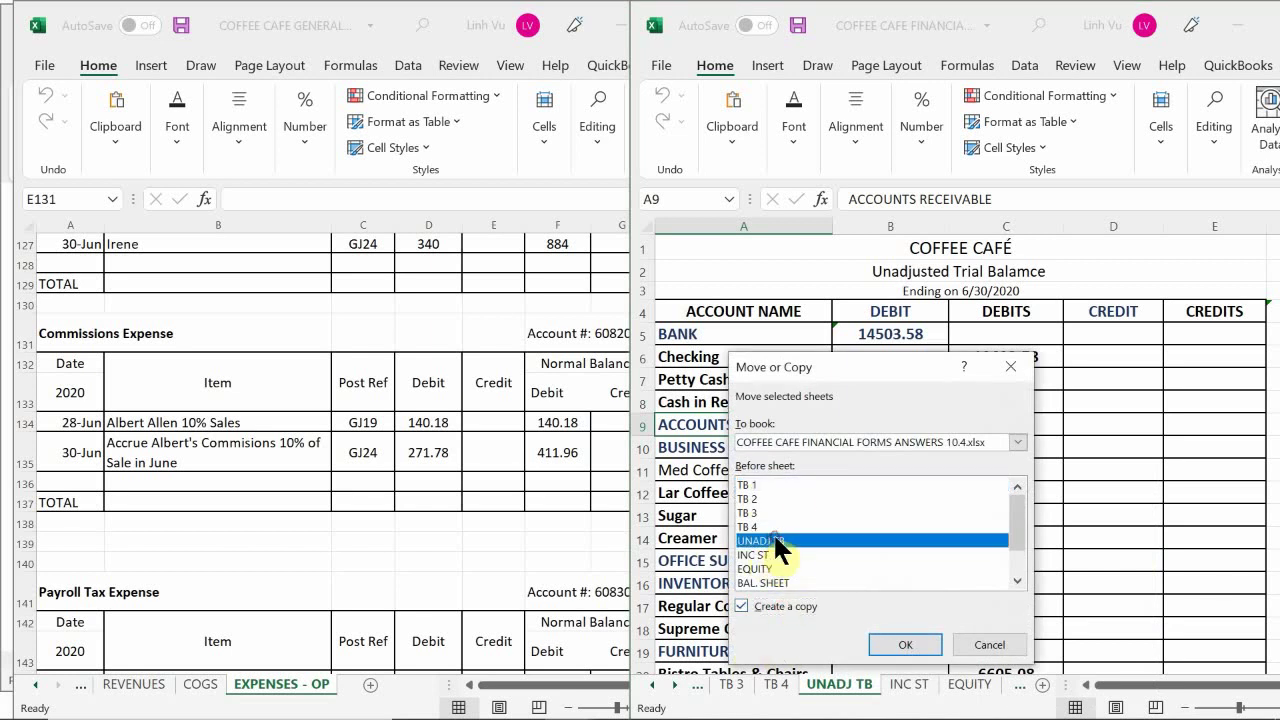
left_click(900, 641)
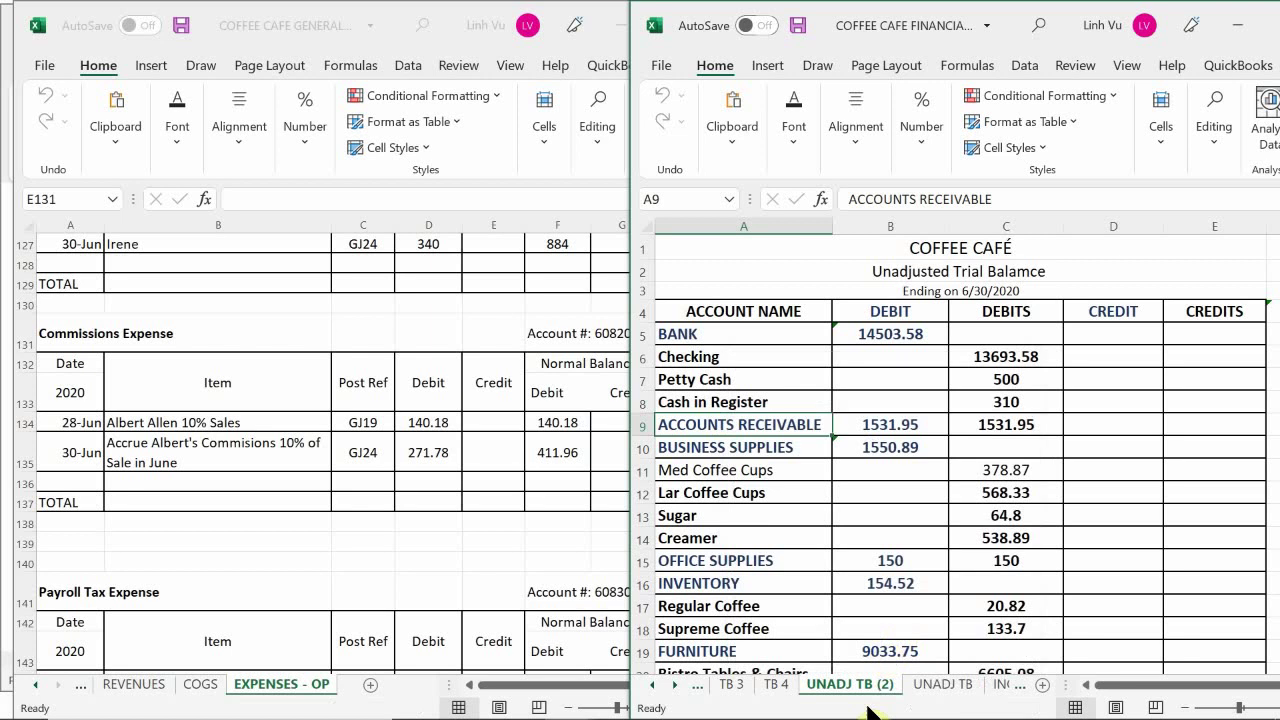
Reorder the sheets so the original UNADJ TB sits between TB 4 and its copy
left_click_drag(940, 688, 811, 694)
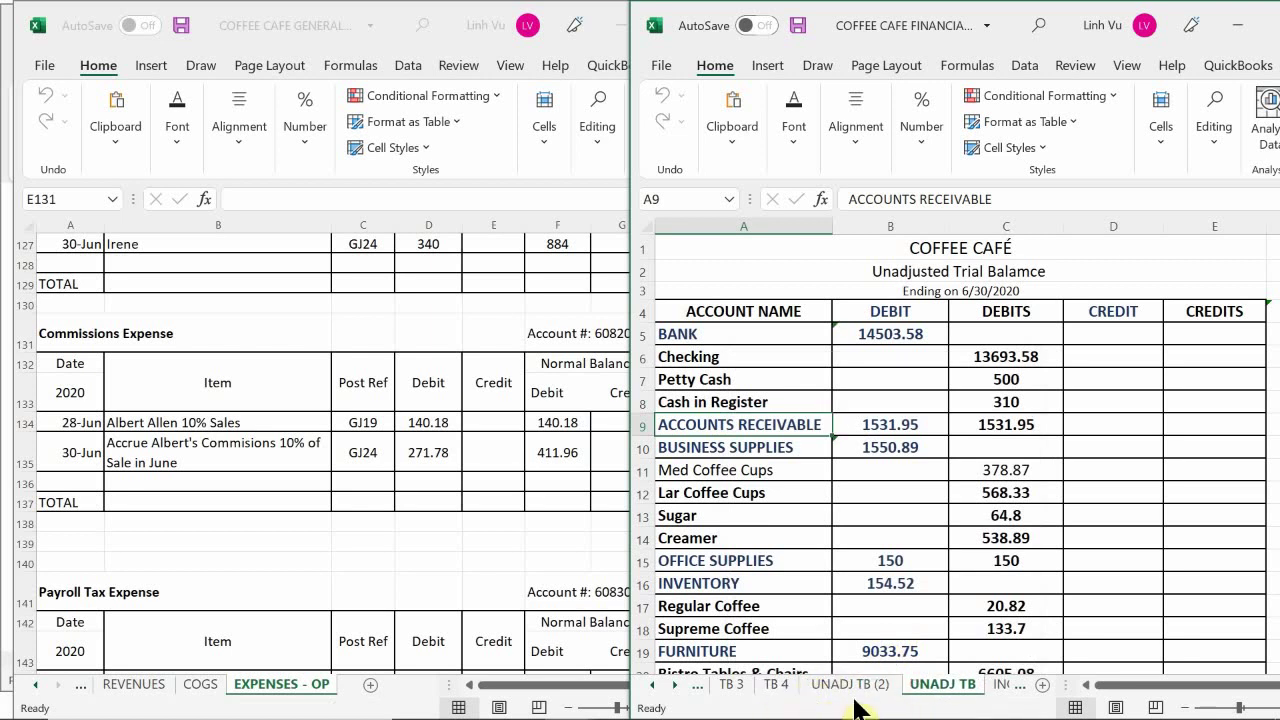
left_click_drag(929, 690, 800, 688)
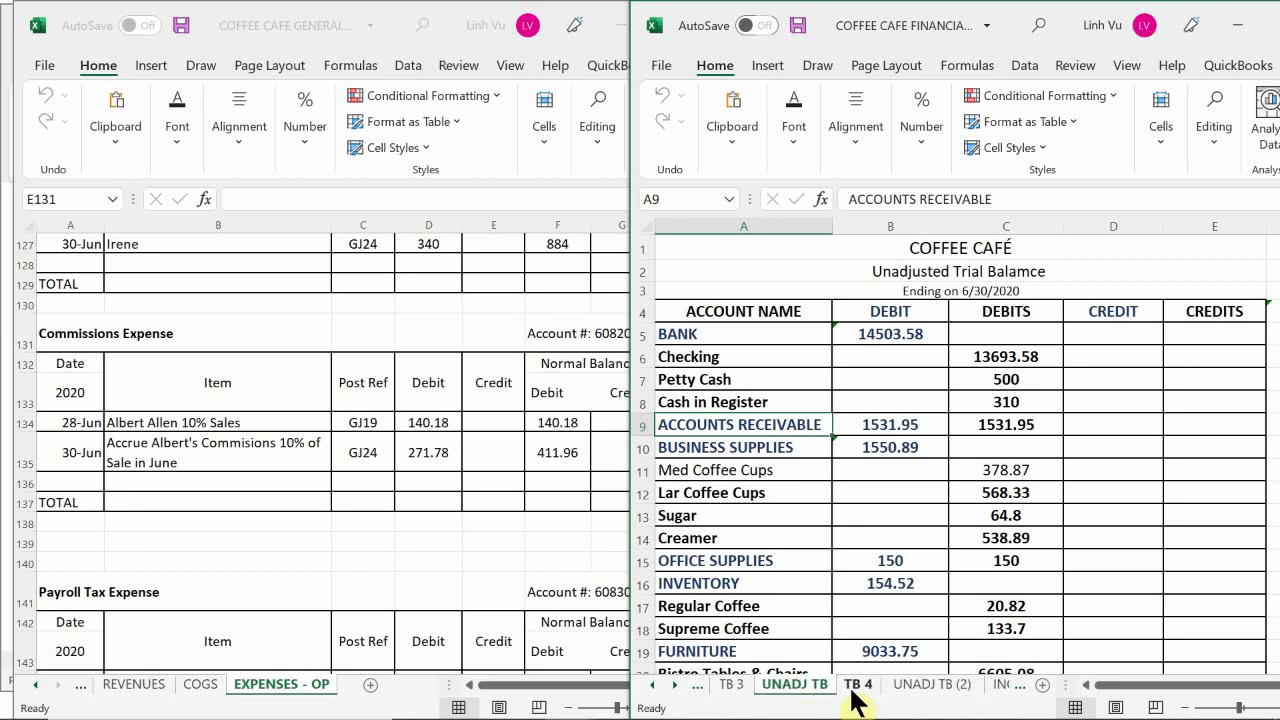
left_click_drag(802, 684, 886, 693)
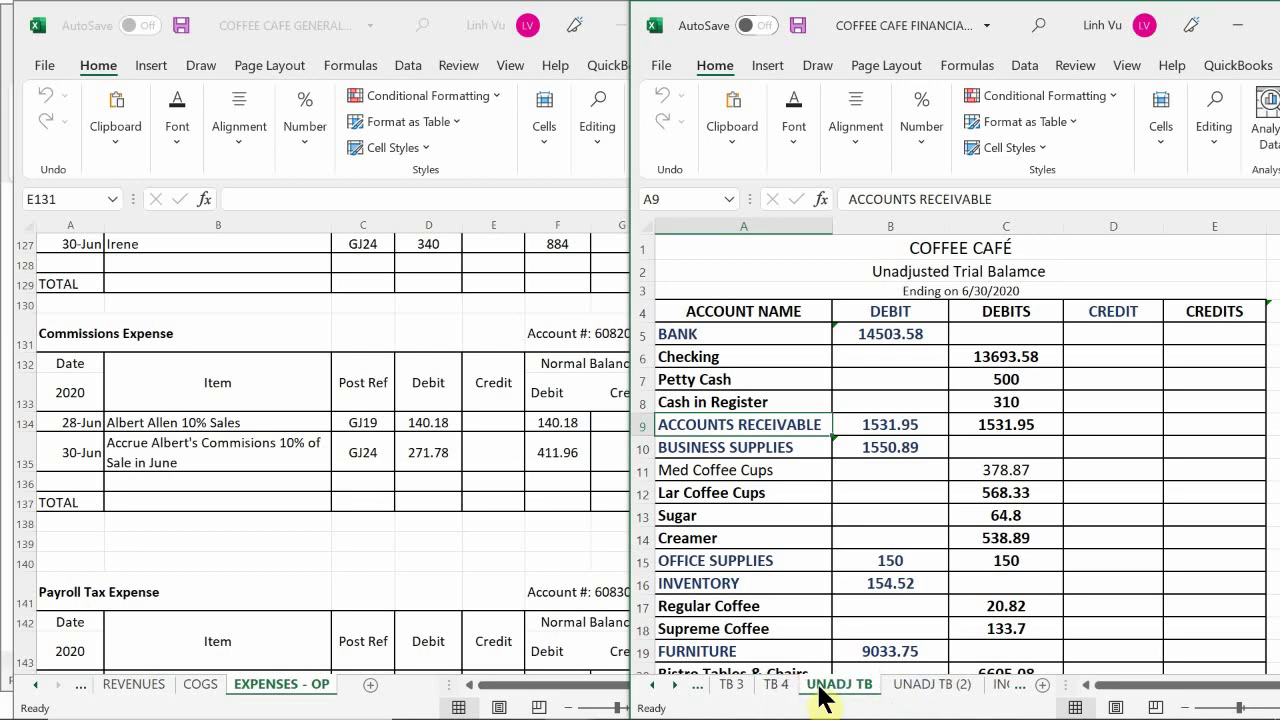
Rename the copied trial balance sheet as ADJ TB
left_click(939, 688)
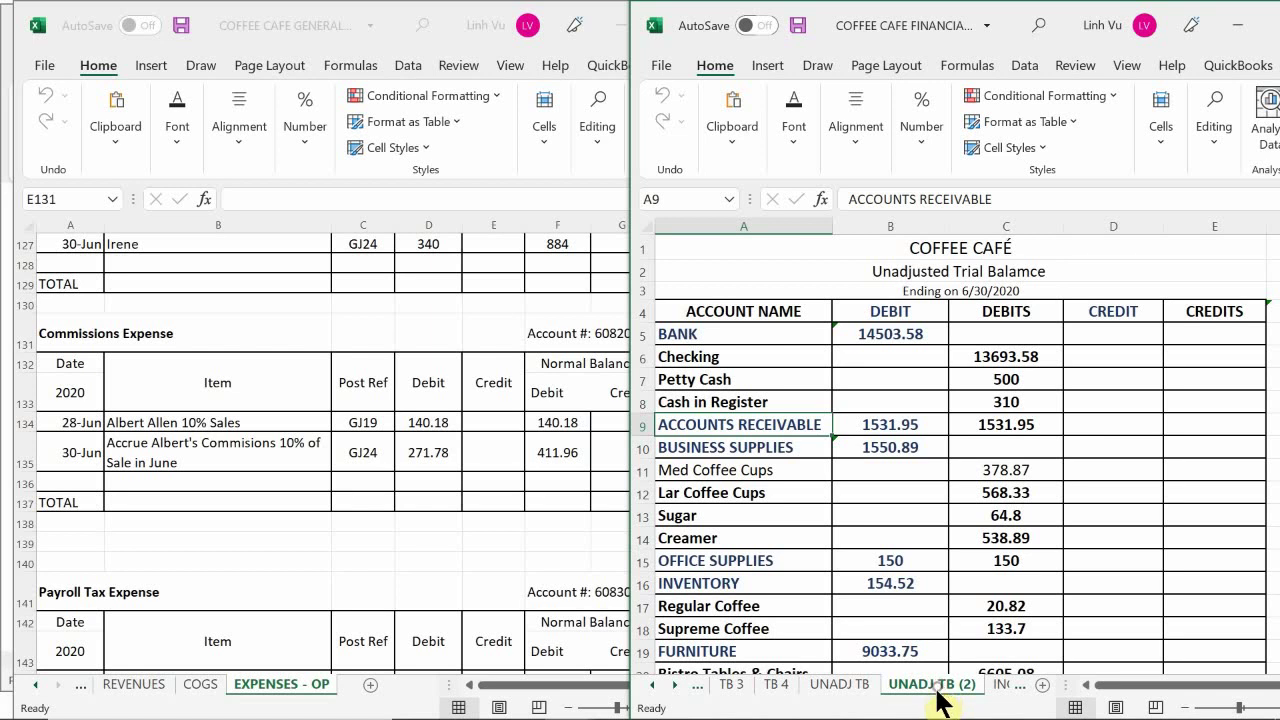
double_click(941, 688)
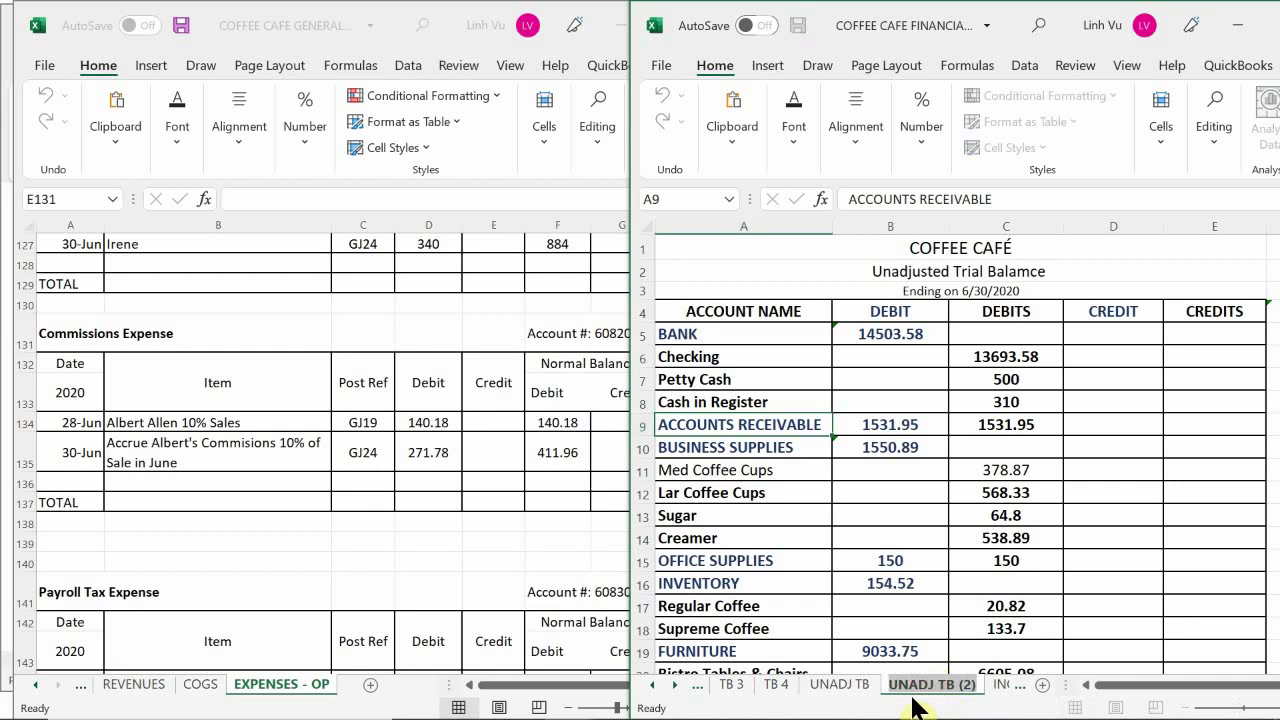
left_click(905, 686)
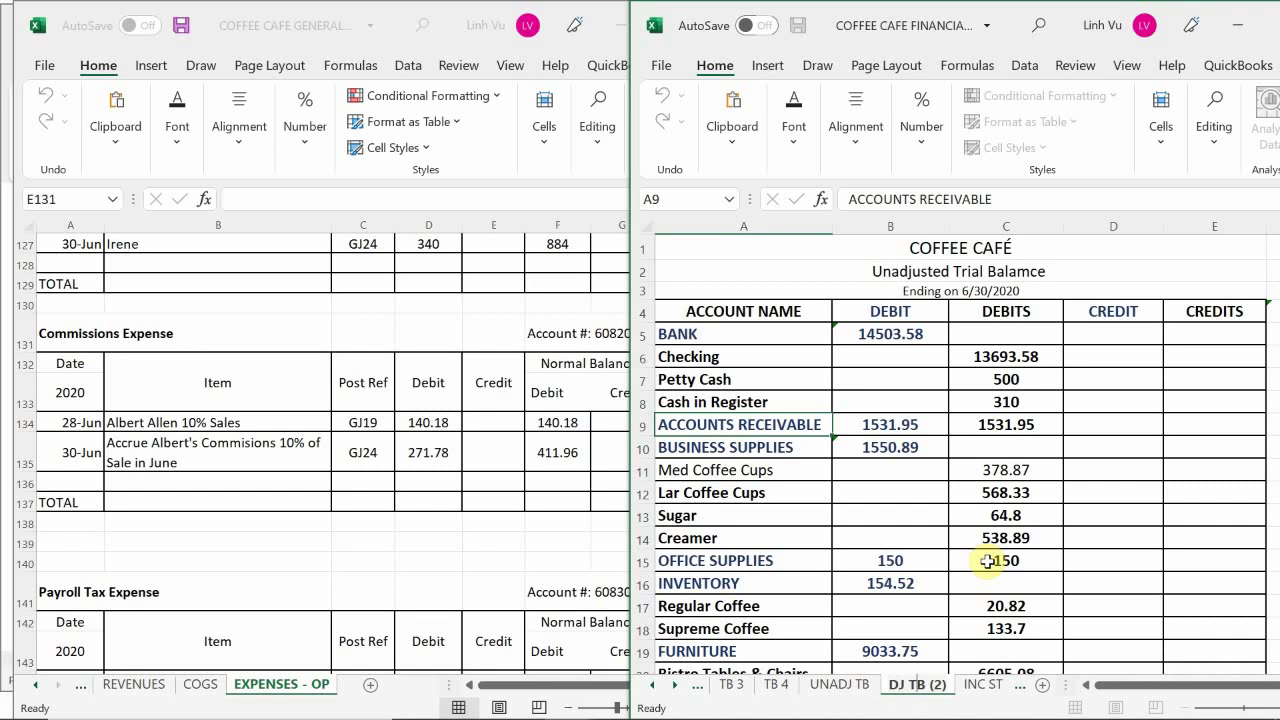
key("BackSpace")
key("BackSpace")
key("BackSpace")
key("BackSpace")
key("Return")
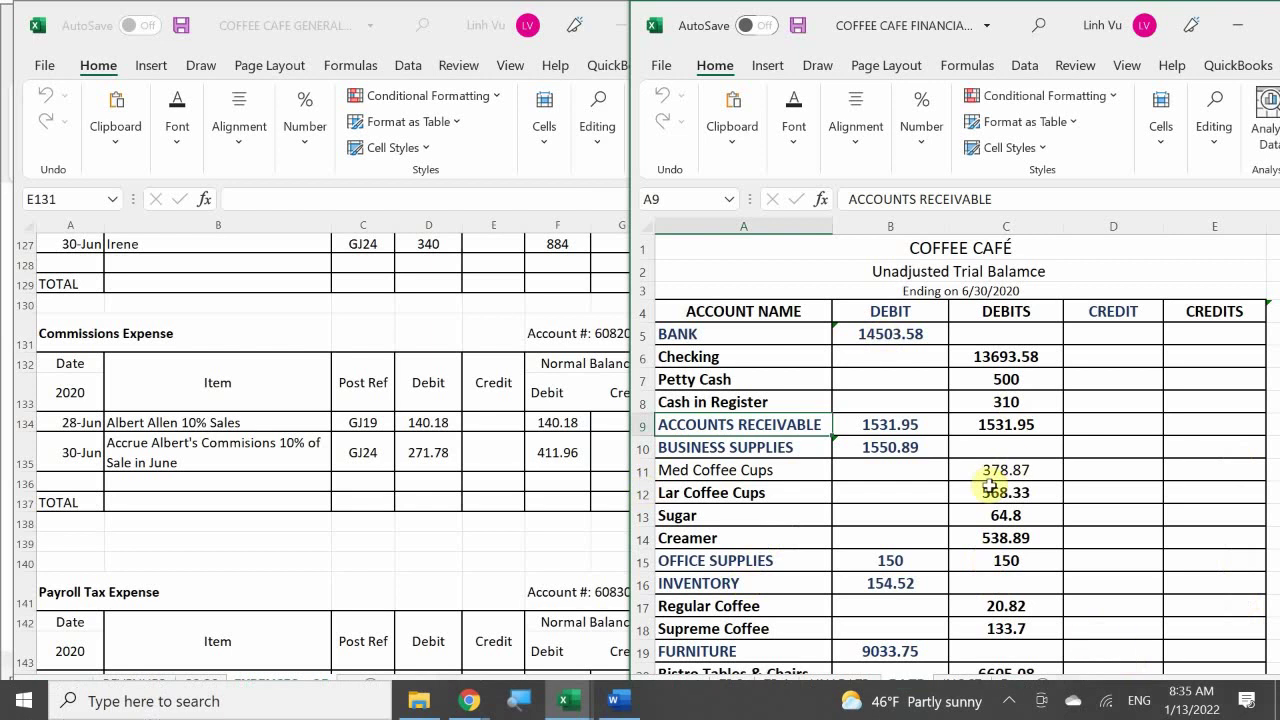
double_click(894, 686)
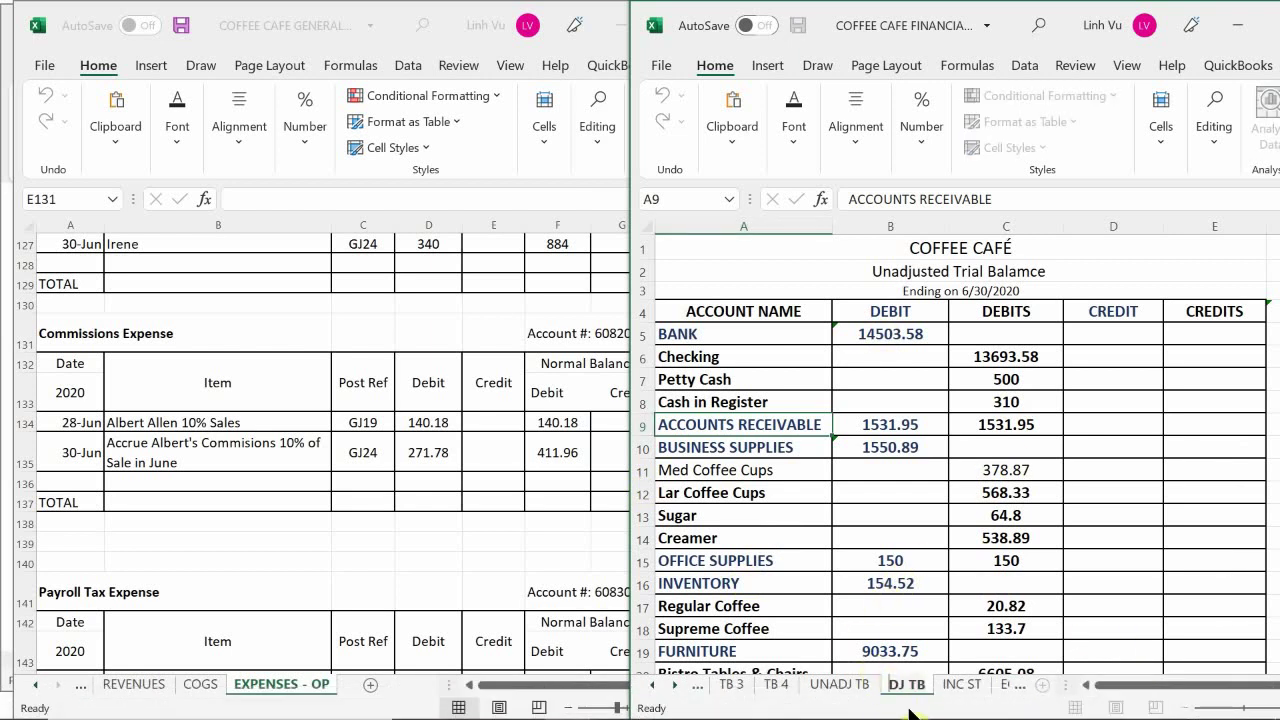
key("Home")
type("A")
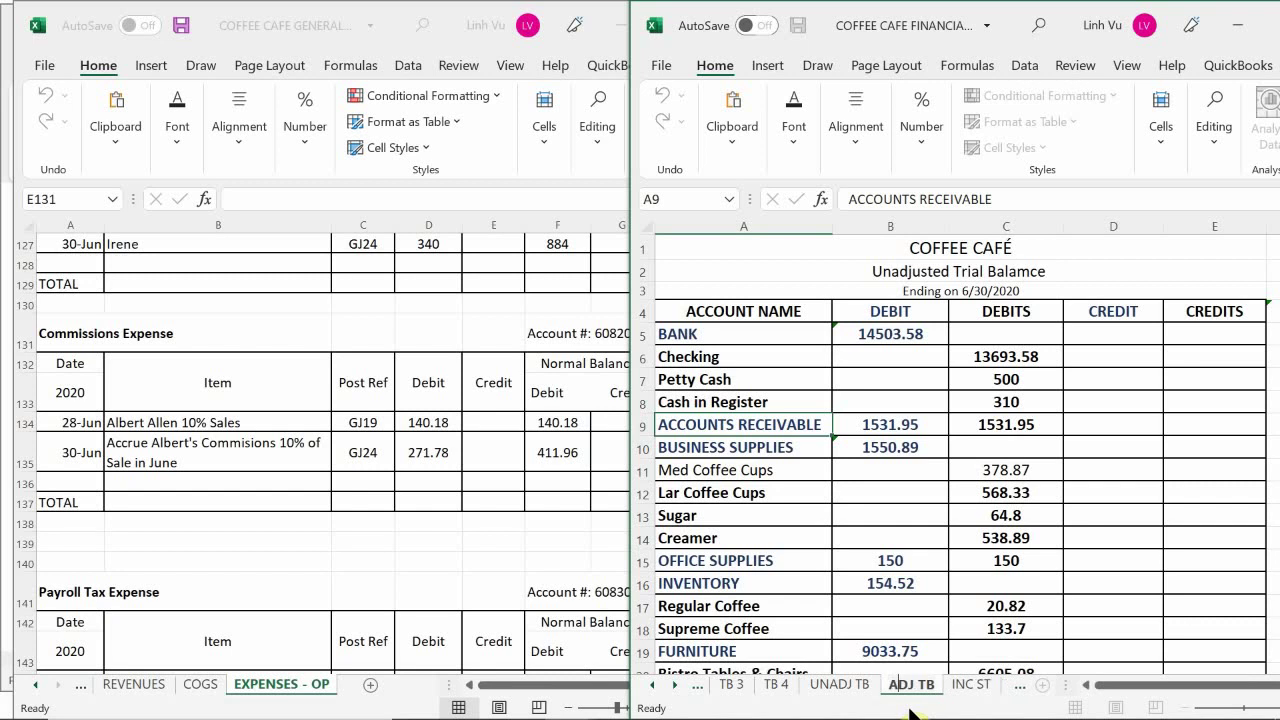
key("Return")
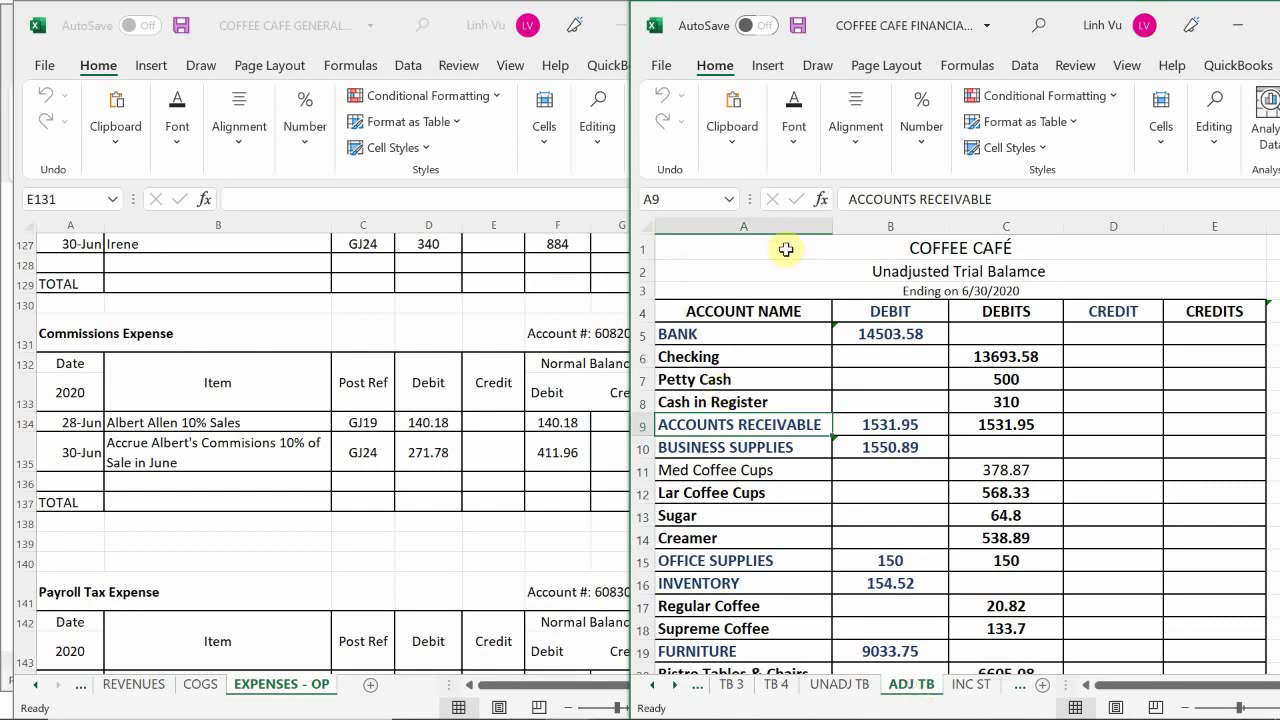
Edit the trial balance heading in row 2 of the ADJ TB sheet so its first word reads Adjusted
double_click(890, 271)
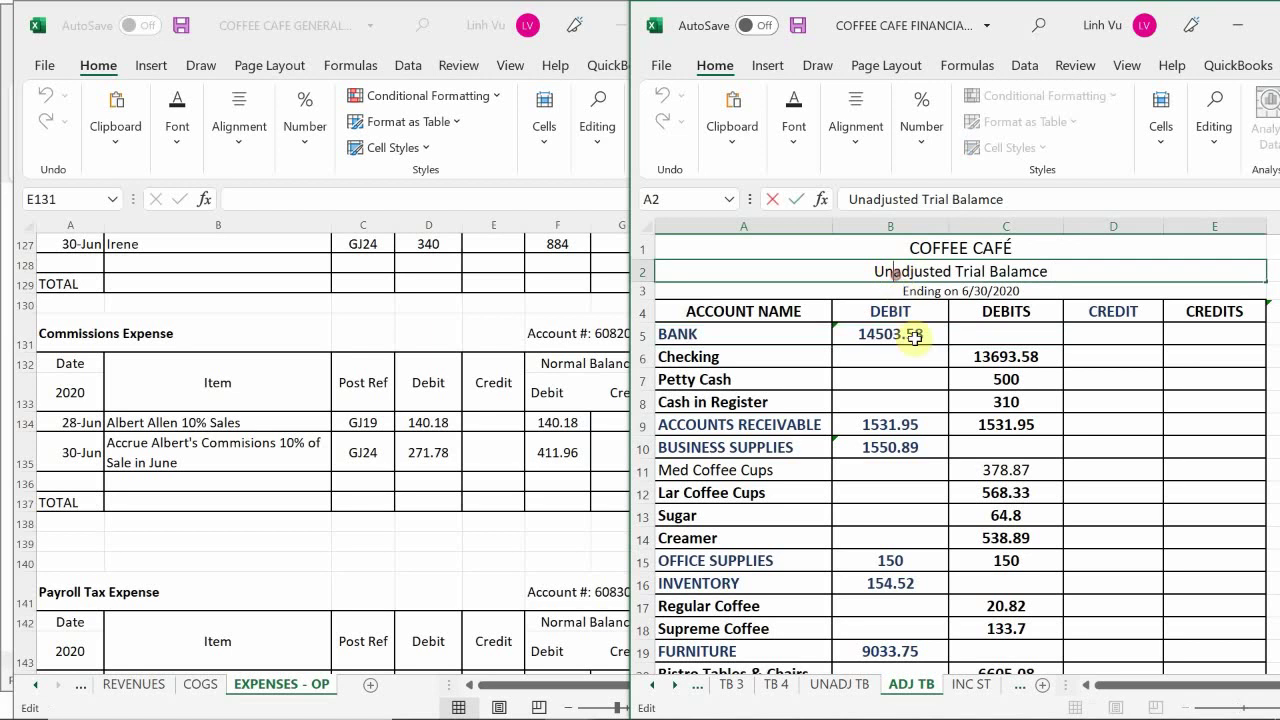
key("BackSpace")
key("BackSpace")
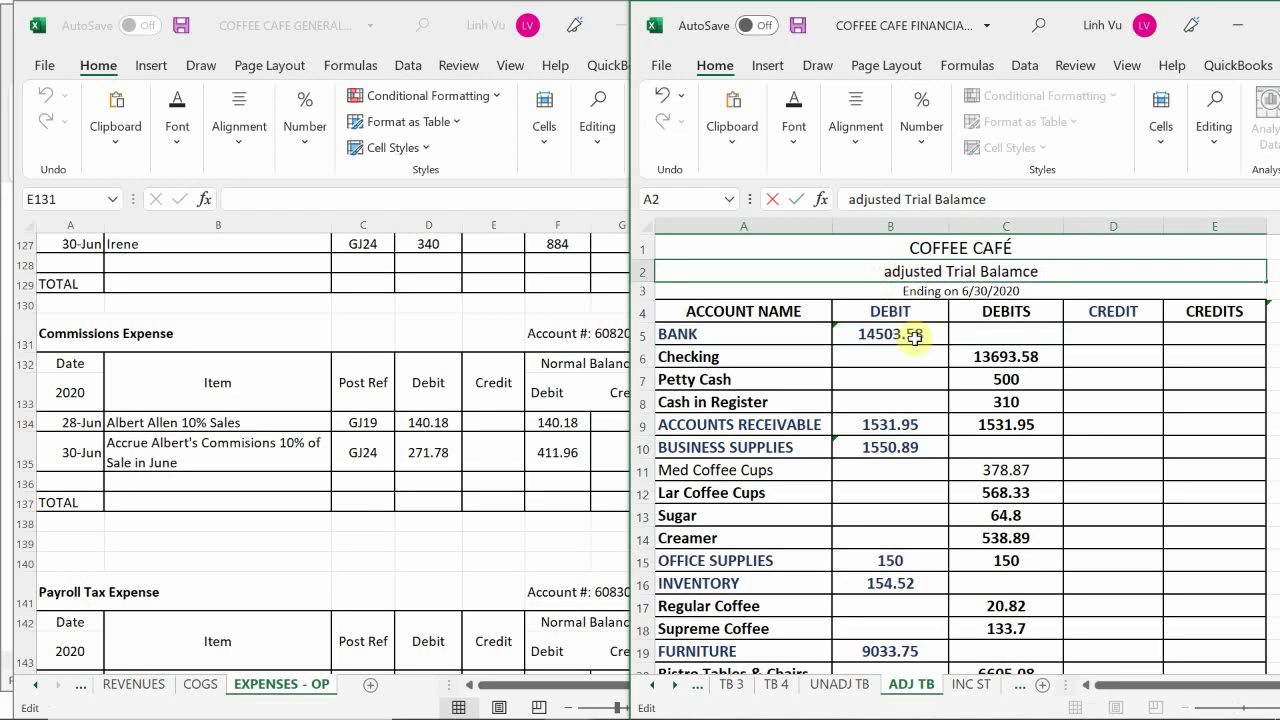
type("A")
key("BackSpace")
key("BackSpace")
type("A")
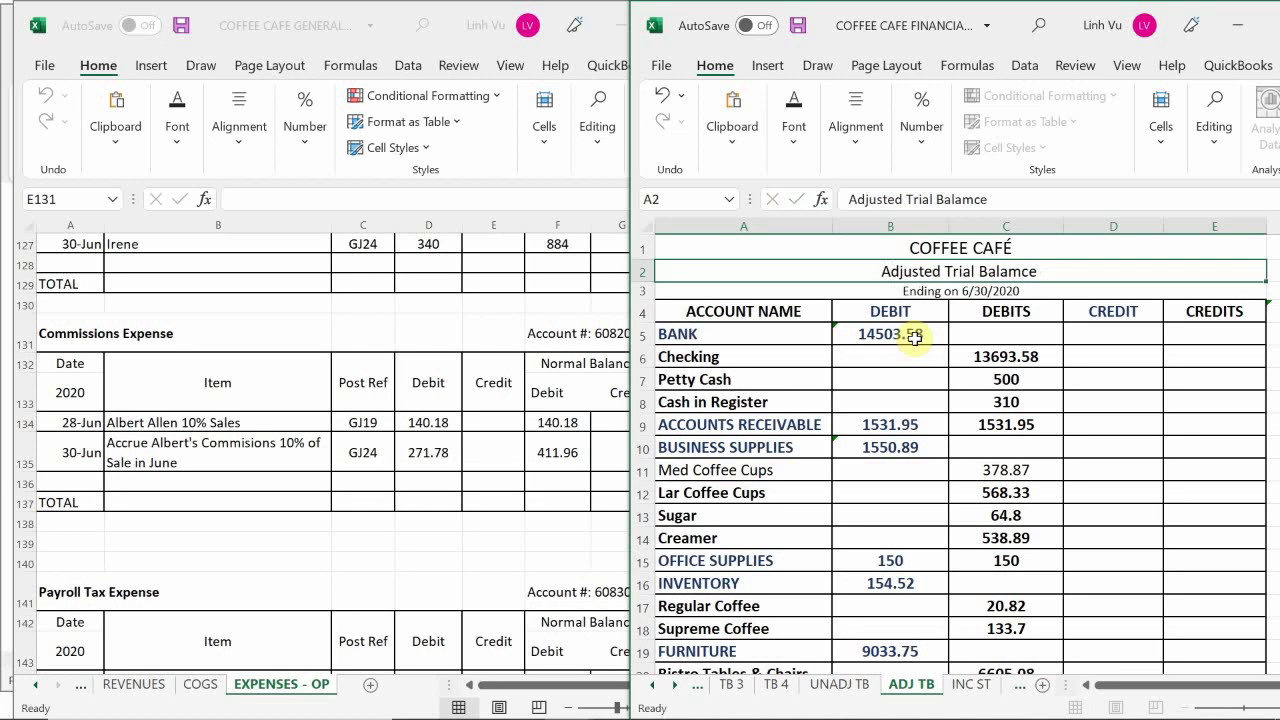
key("Return")
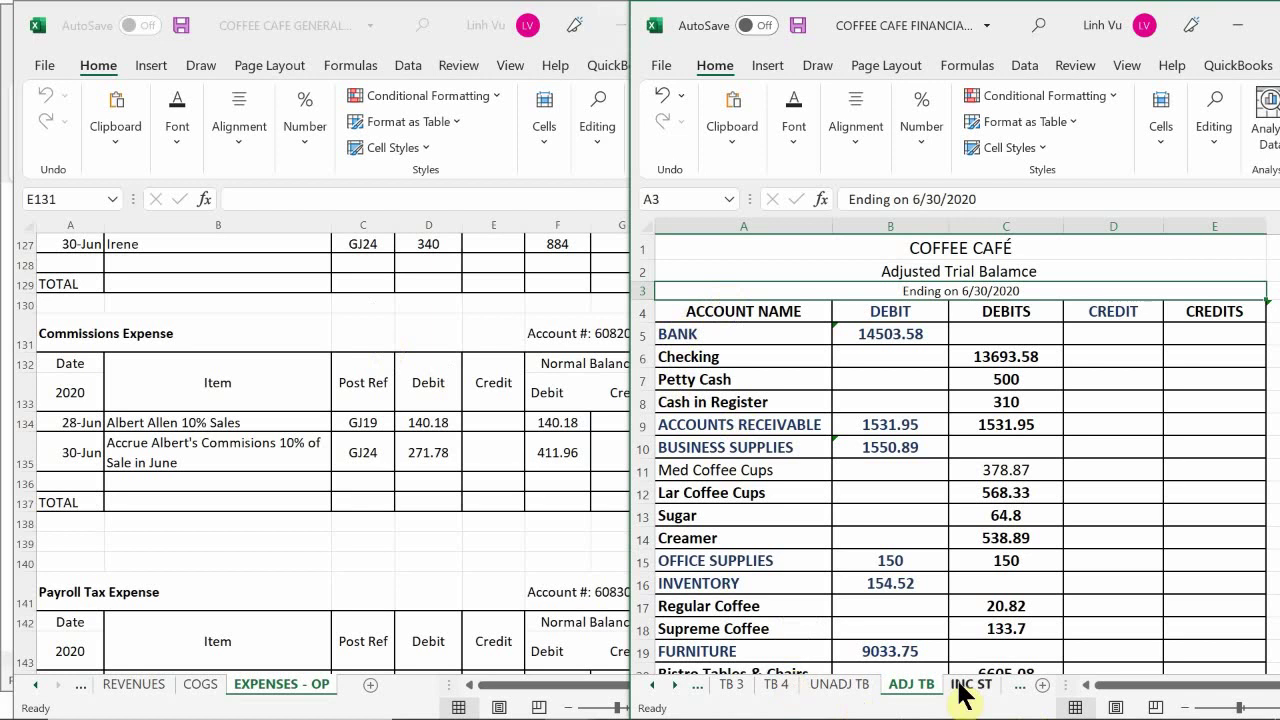
mouse_move(960, 717)
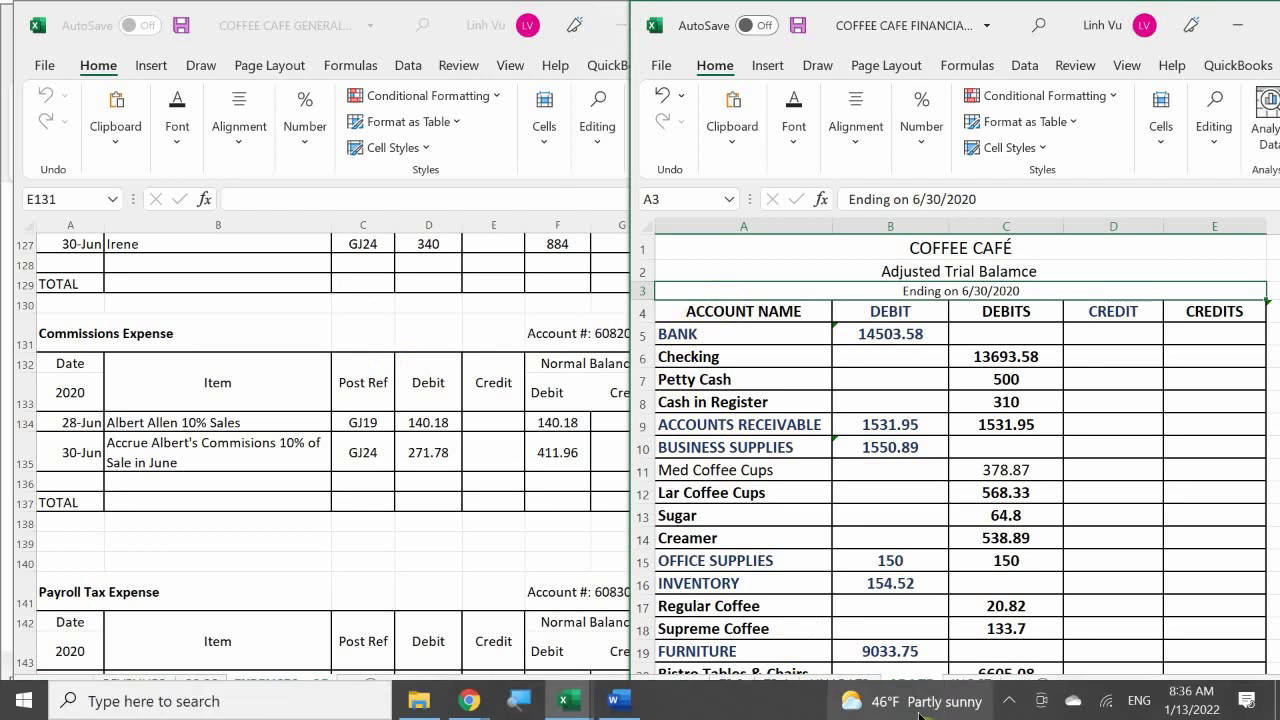
left_click(1009, 702)
left_click(1009, 702)
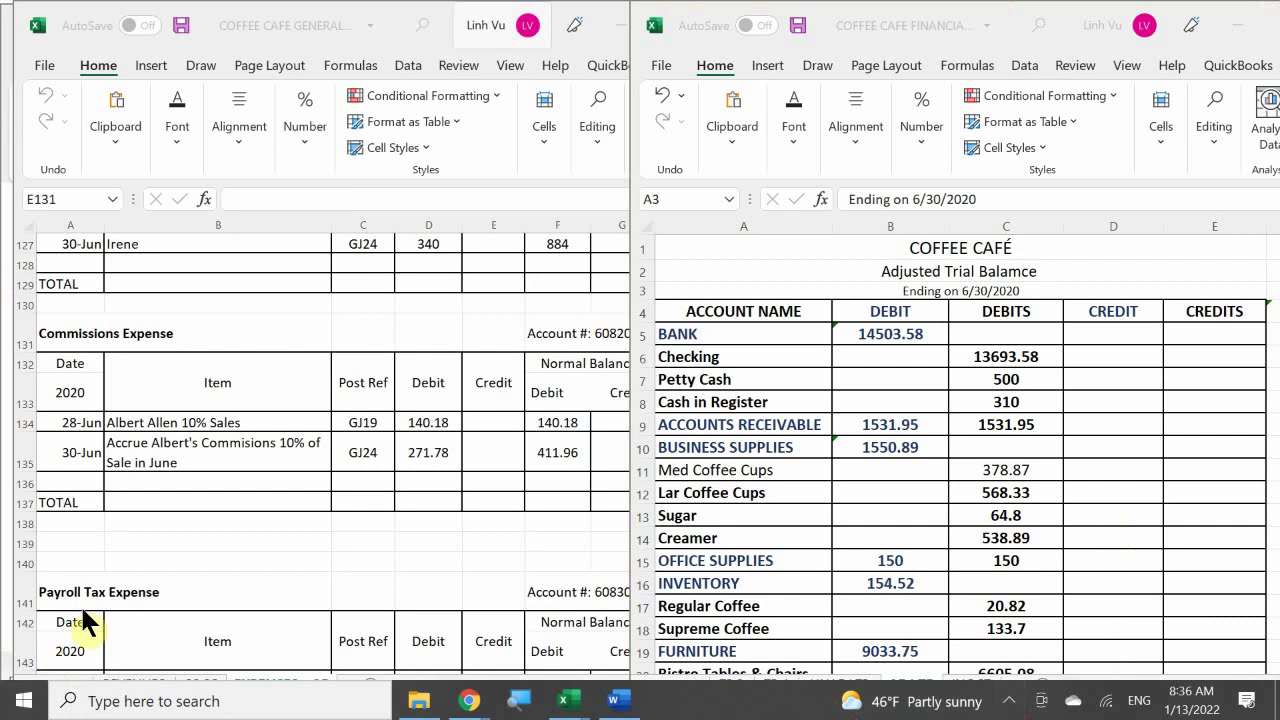
Switch to the general ledger workbook and open its ASSETS sheet at the beginning
left_click(183, 520)
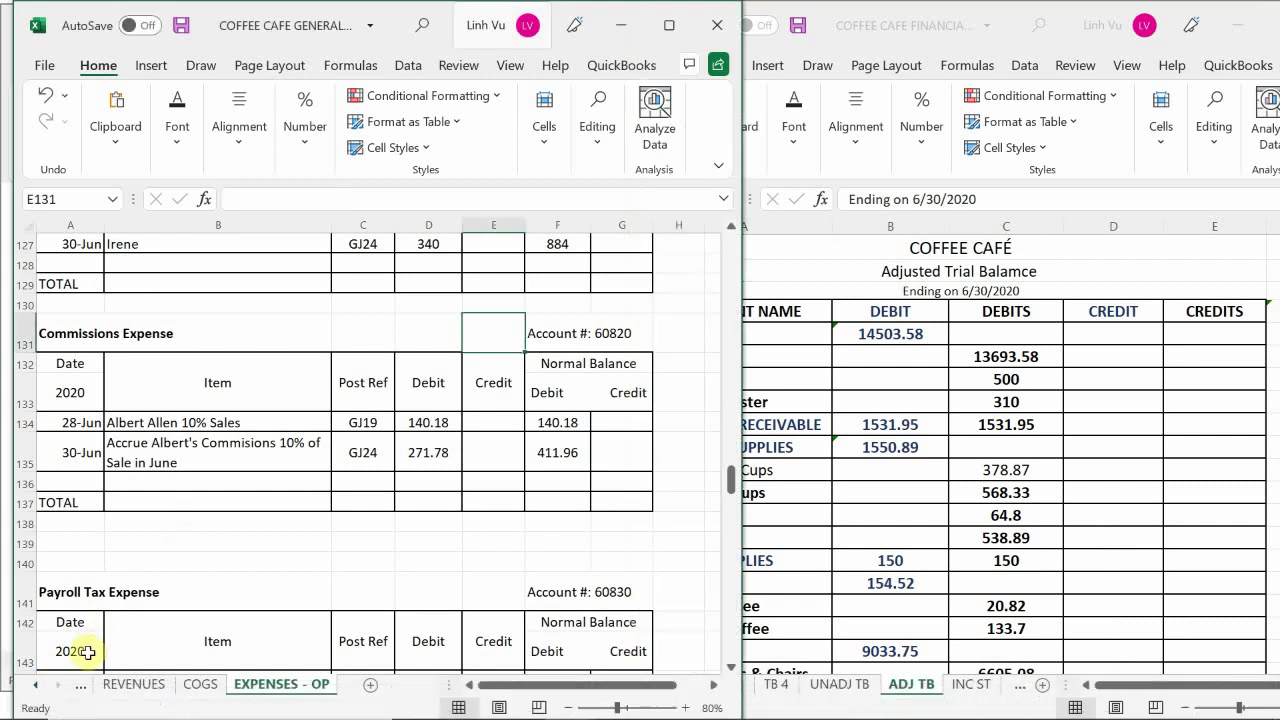
left_click(36, 685)
left_click(36, 685)
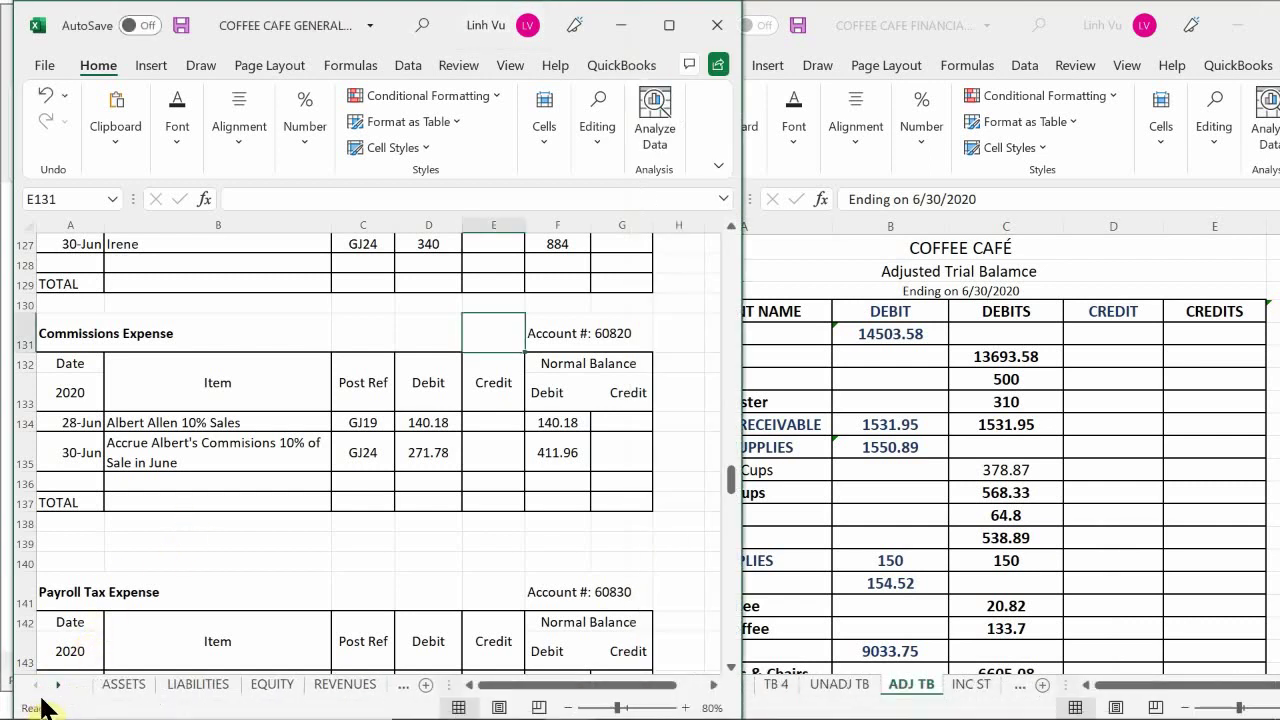
left_click(120, 684)
left_click(194, 531)
scroll(195, 527, "up", 10)
scroll(195, 527, "up", 1, "ctrl")
scroll(195, 527, "up", 20)
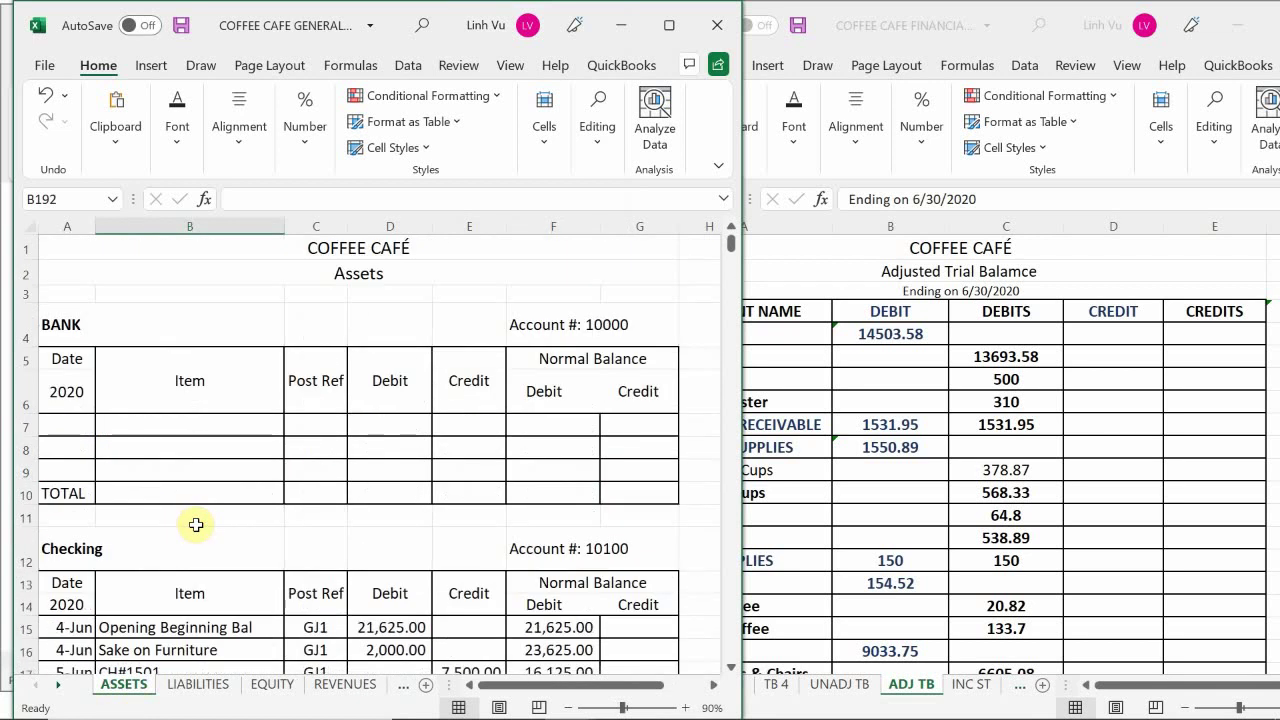
Find the final Checking balance in the ledger and set the Checking debit in the ADJ TB sheet to 13142.50
scroll(196, 525, "down", 8)
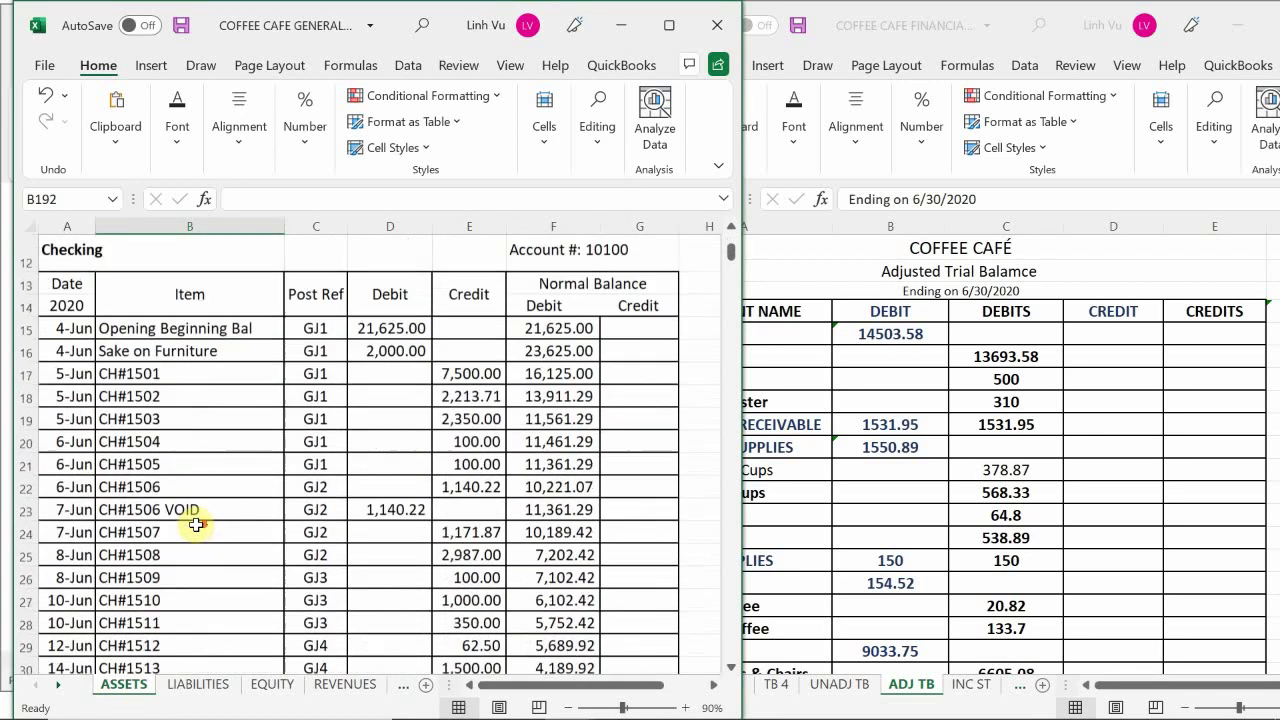
scroll(196, 527, "down", 8)
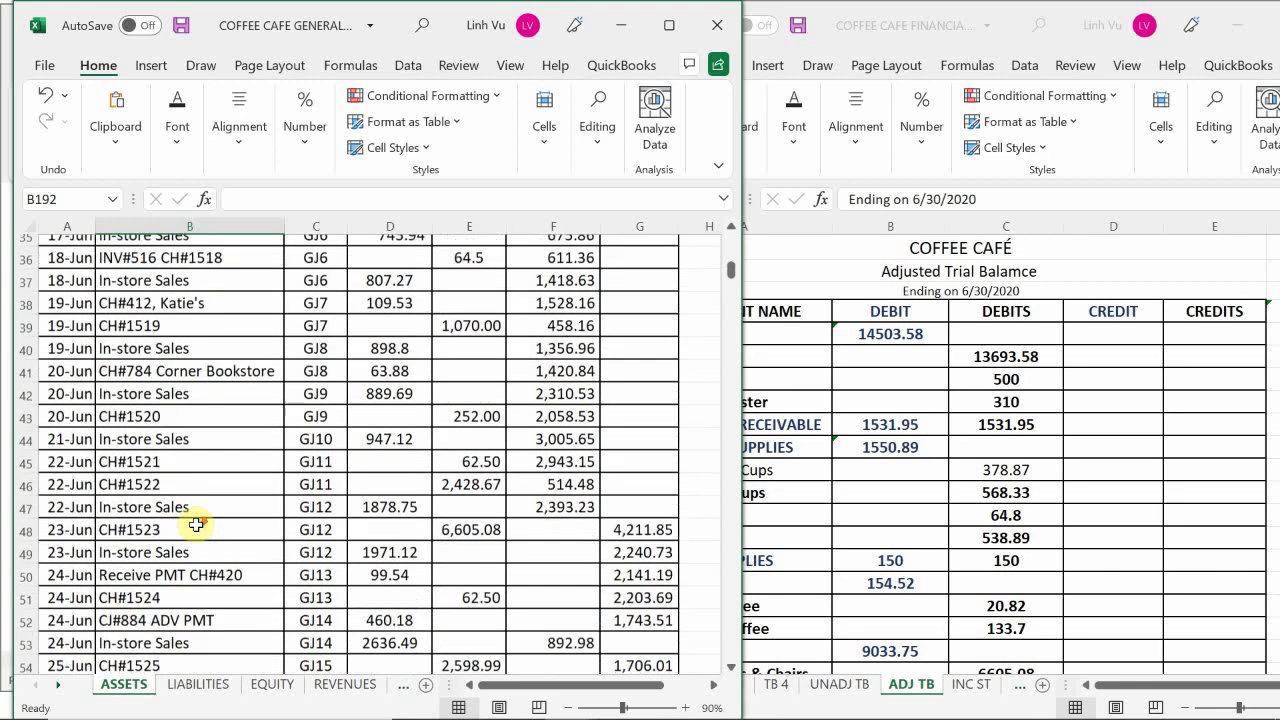
scroll(196, 525, "down", 6)
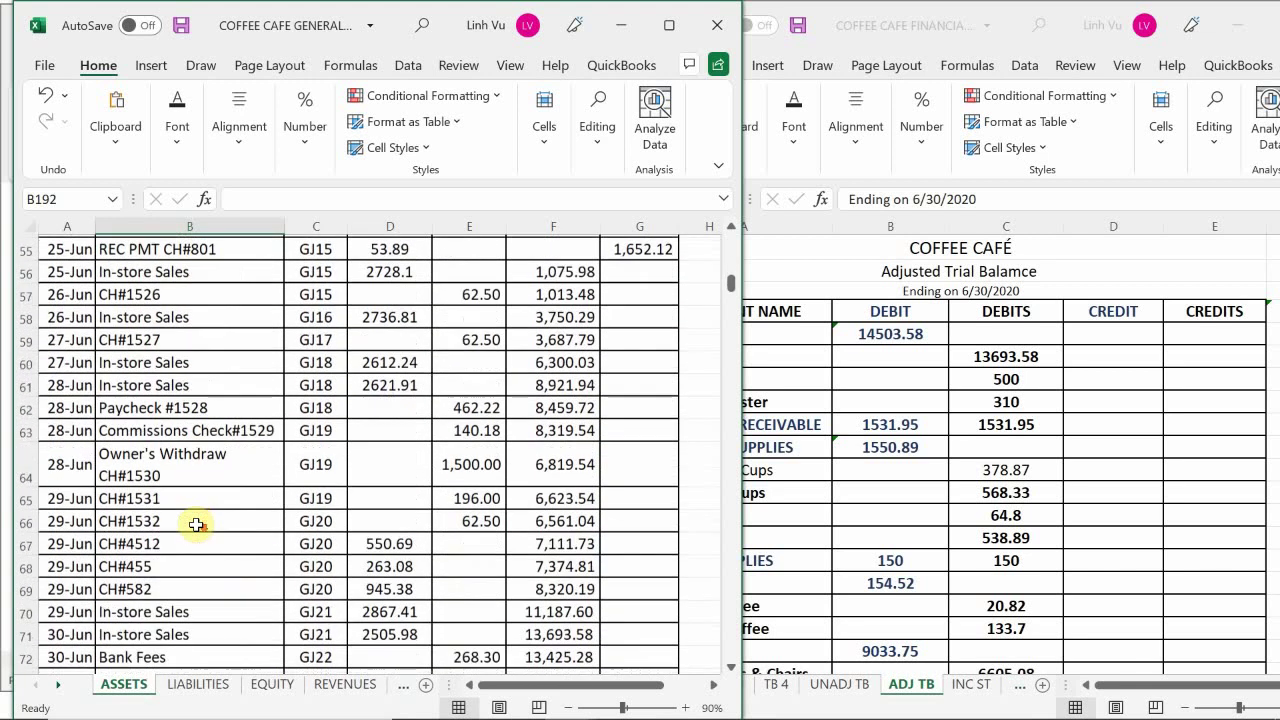
scroll(196, 524, "down", 1)
scroll(196, 525, "up", 2)
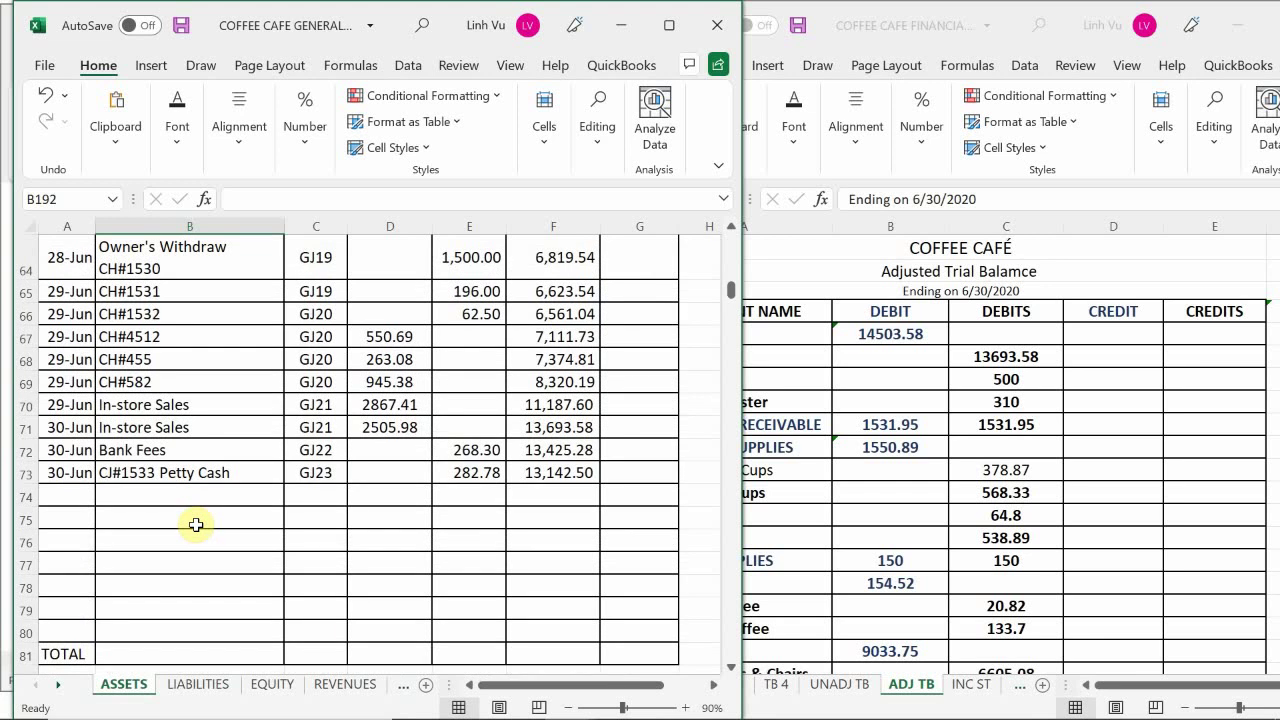
left_click(1000, 360)
left_click(1000, 358)
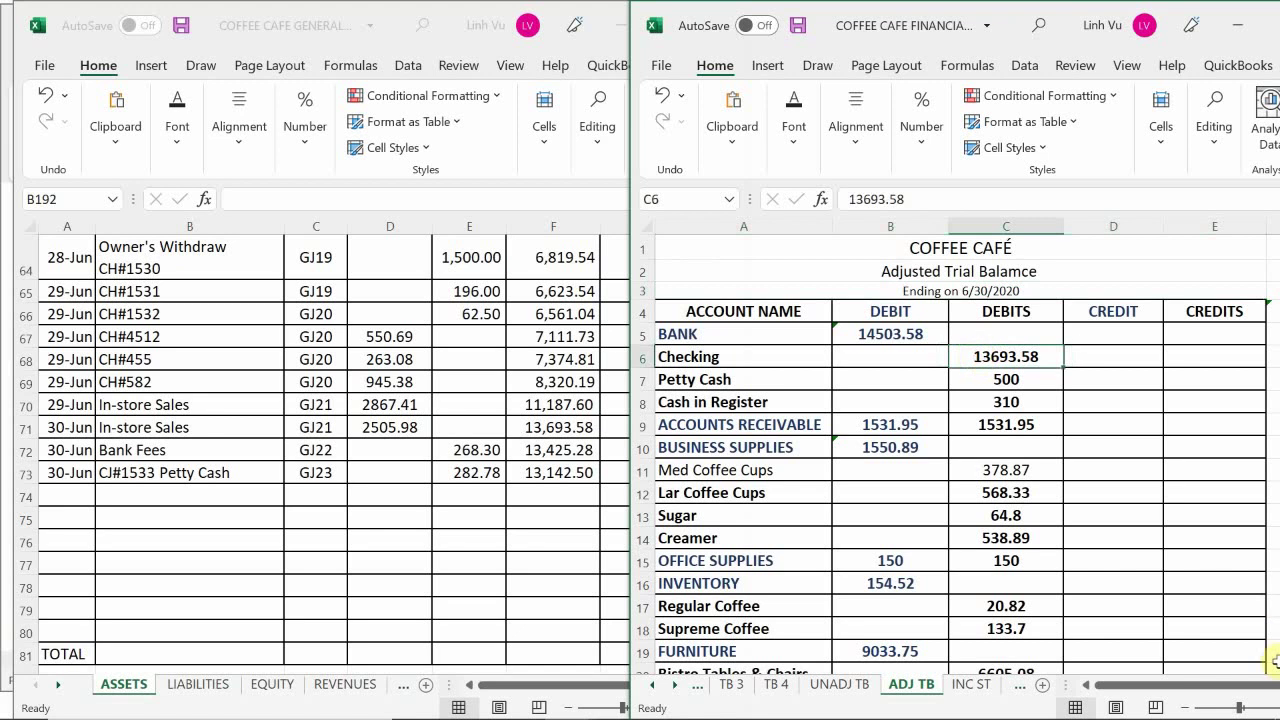
type("1314")
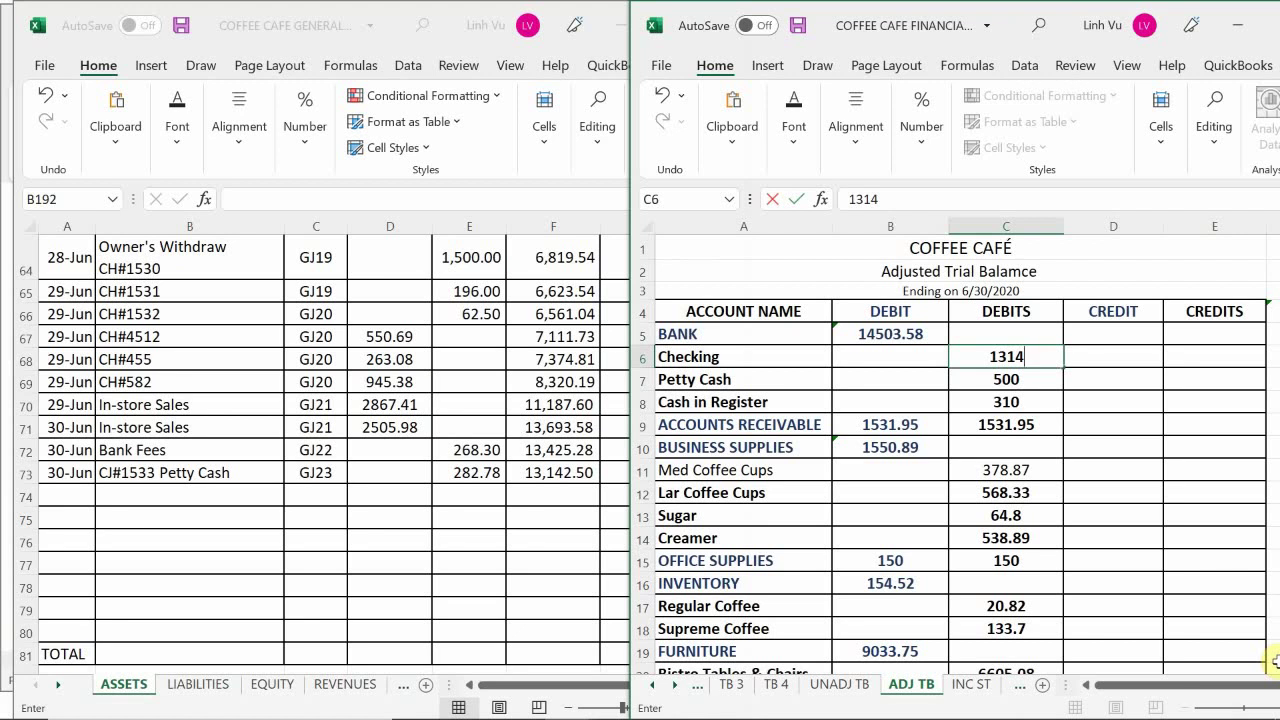
type("2.50")
key("Return")
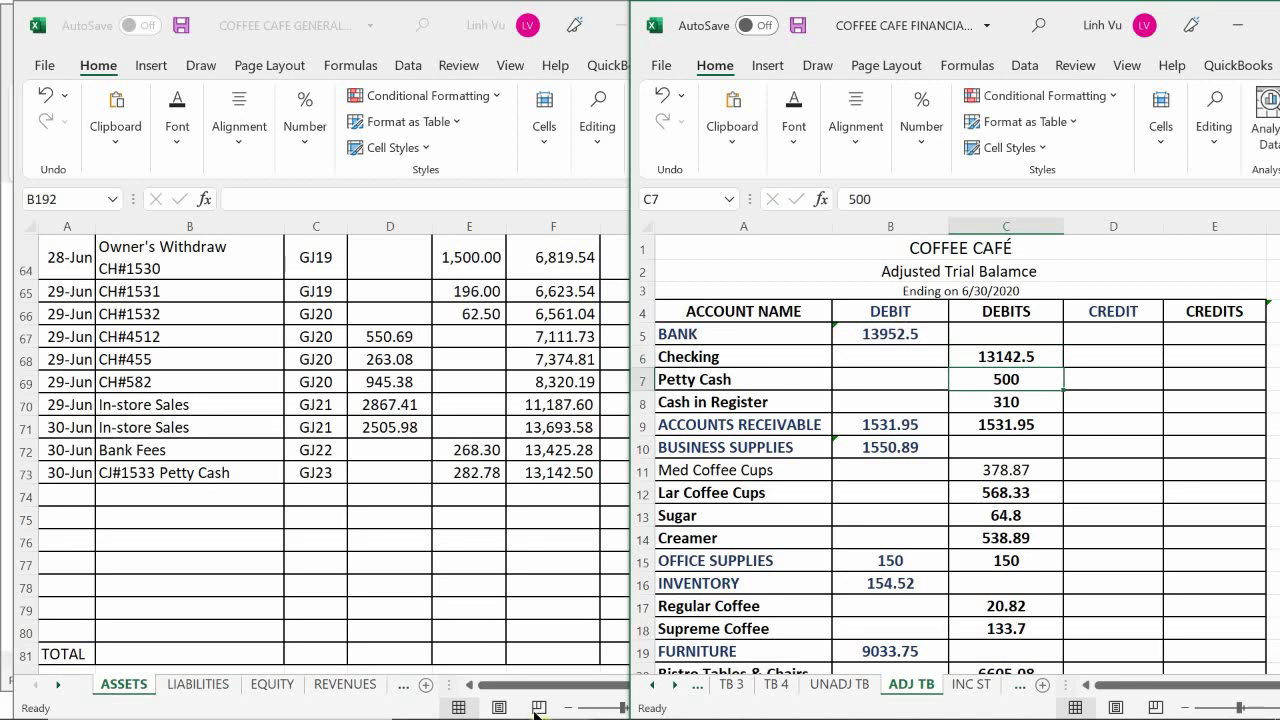
Check the ledger's Petty Cash, Cash in Register, Accounts Receivable and Allowance For Doubtful Accounts balances against the adjusted trial balance
left_click(485, 507)
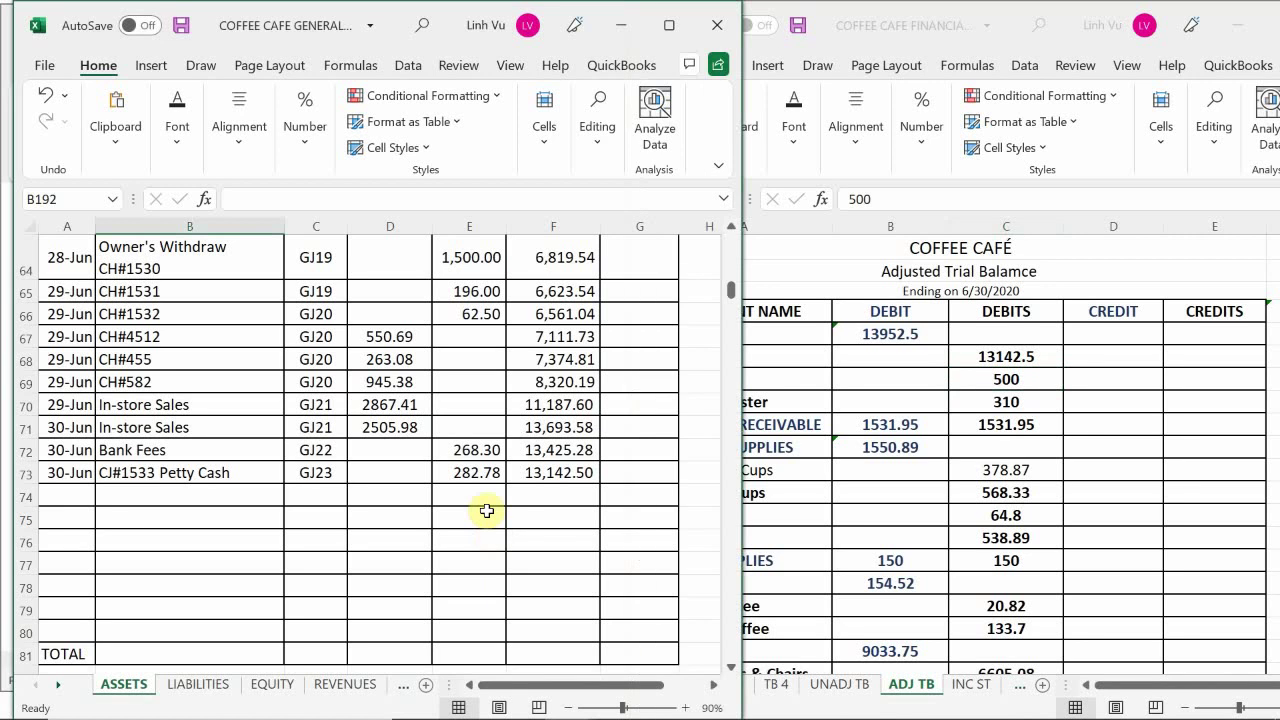
scroll(486, 511, "down", 6)
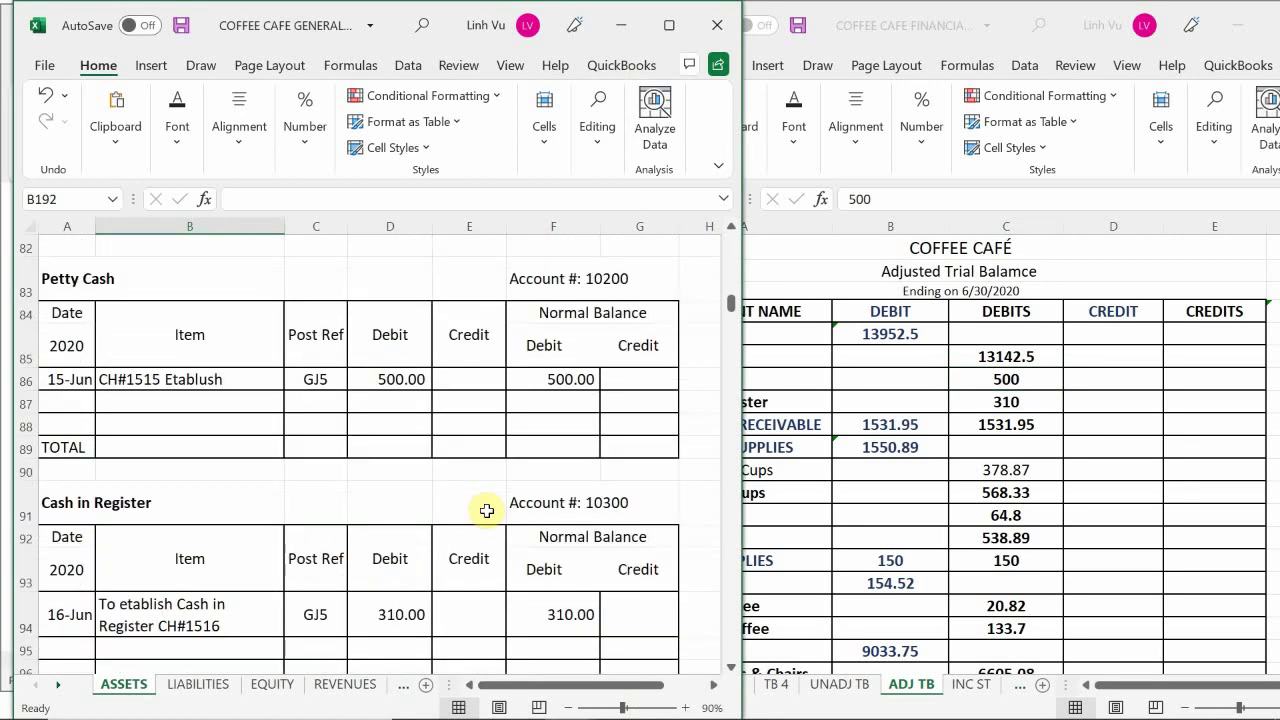
scroll(486, 511, "down", 3)
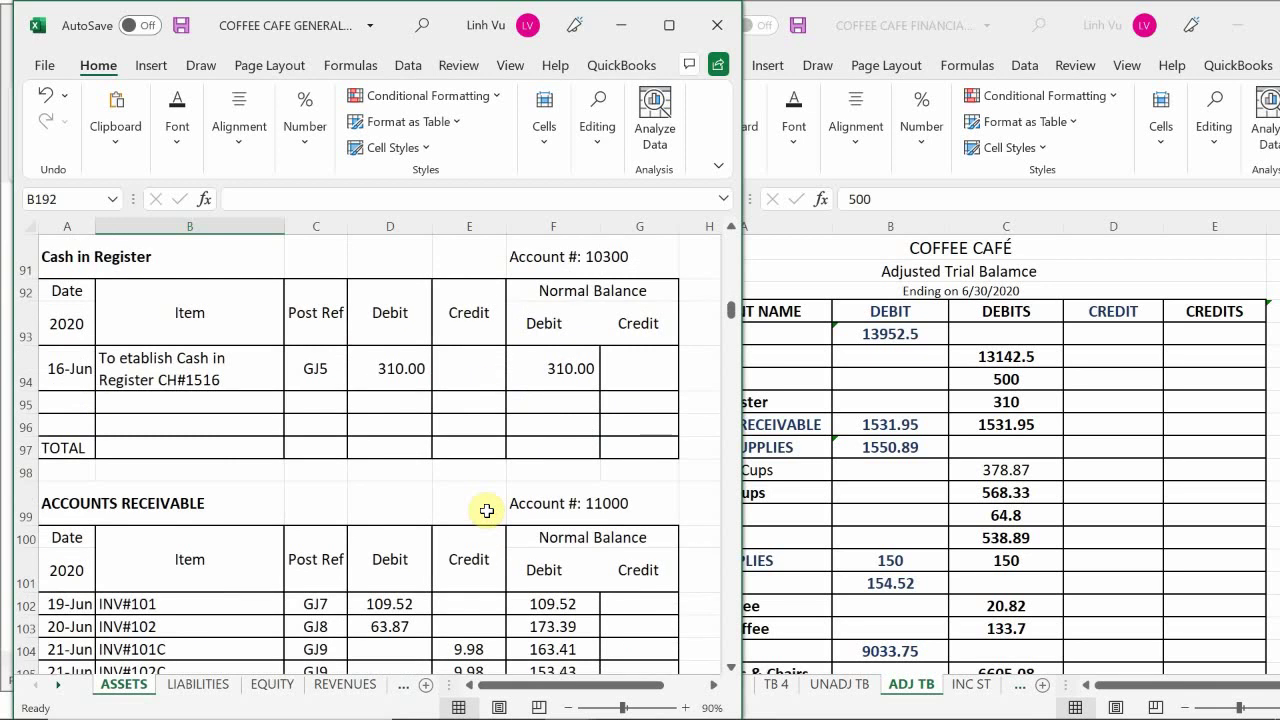
left_click(1010, 380)
scroll(1005, 384, "down", 1)
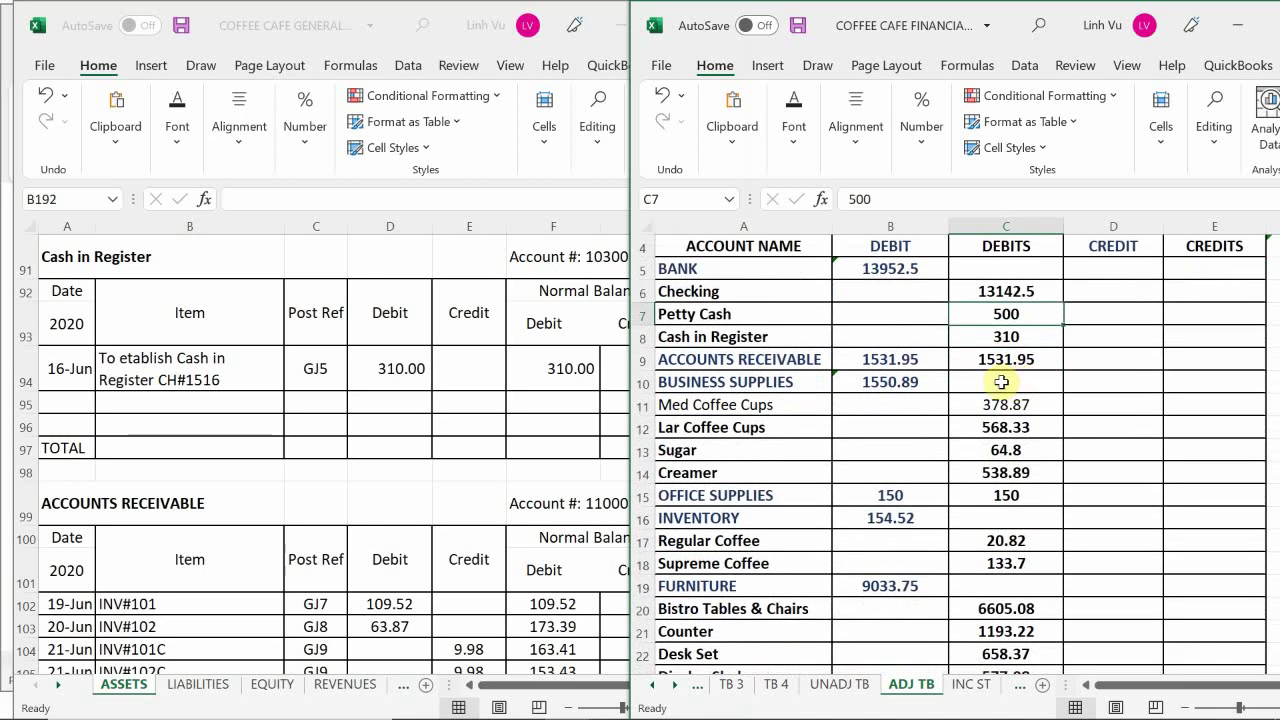
left_click(449, 460)
scroll(451, 461, "down", 1)
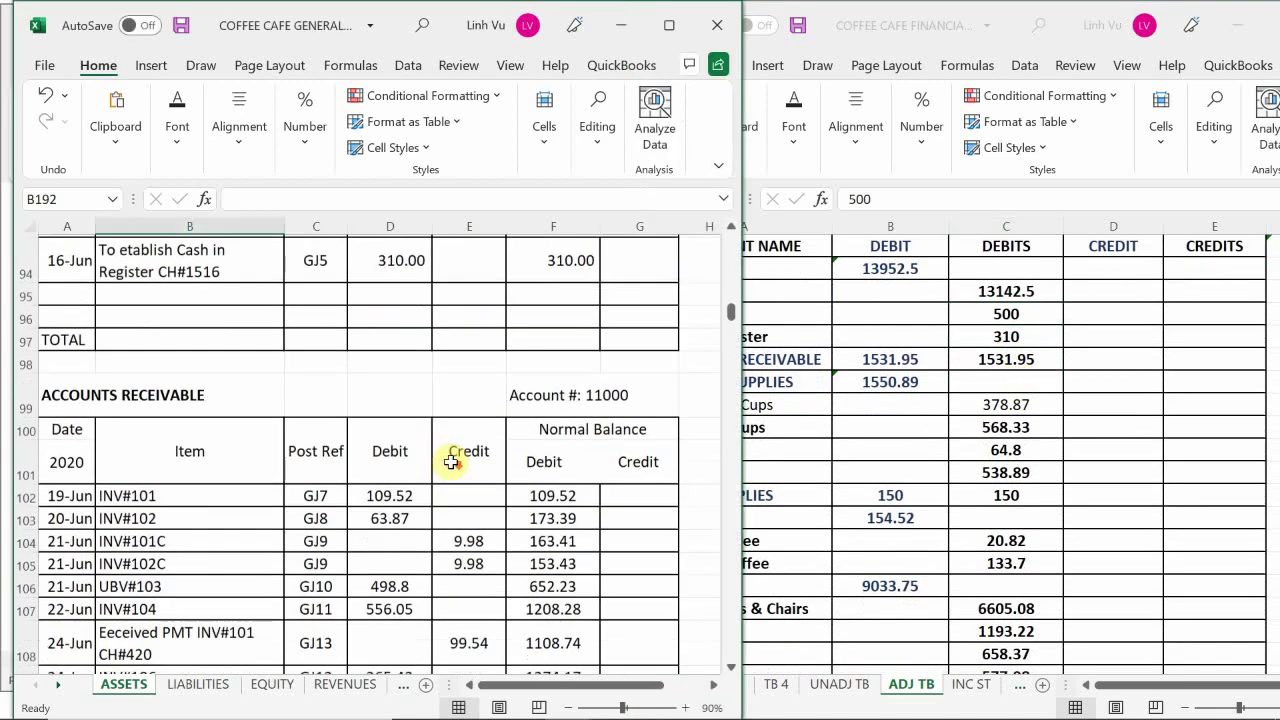
scroll(451, 461, "down", 6)
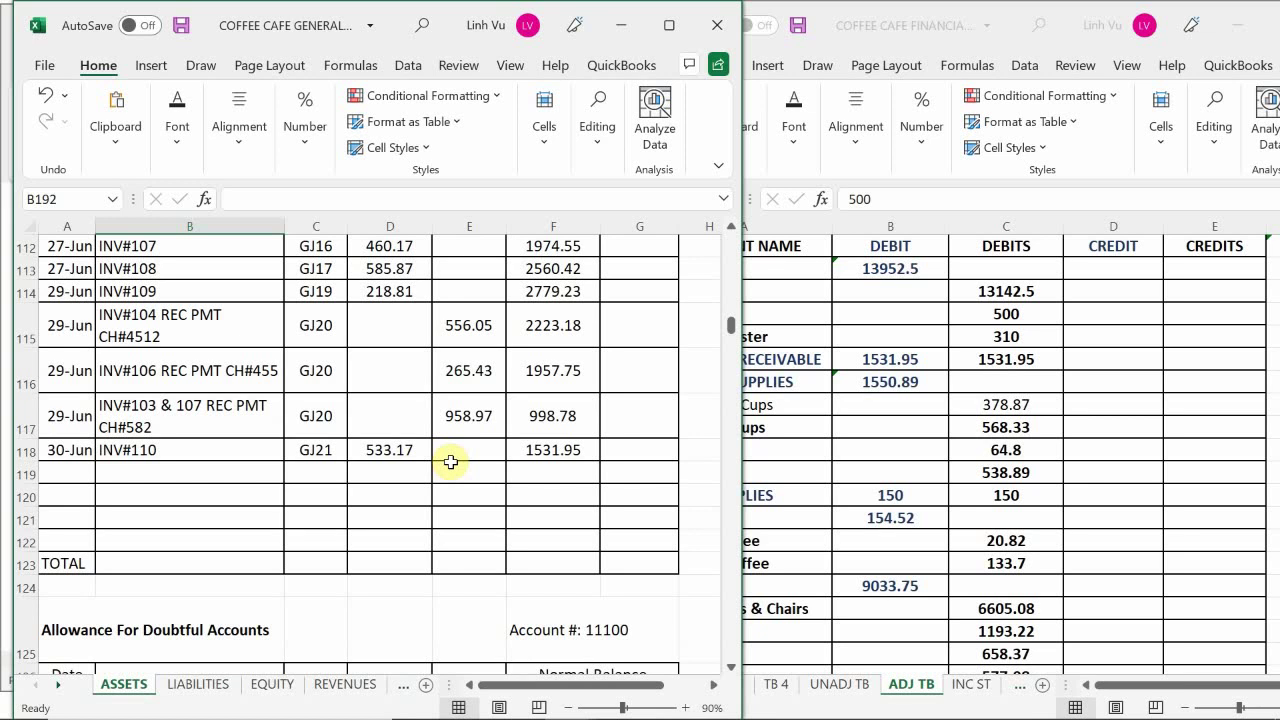
scroll(451, 461, "down", 6)
scroll(451, 461, "up", 2)
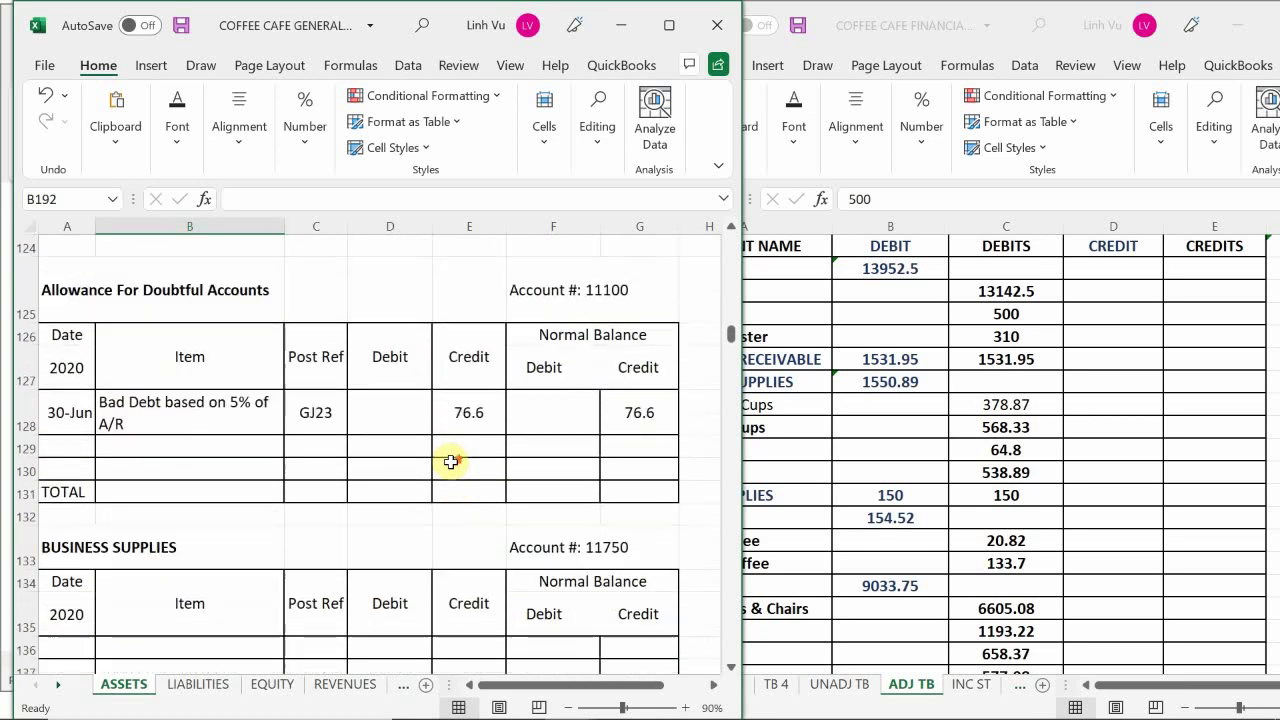
scroll(451, 461, "up", 1)
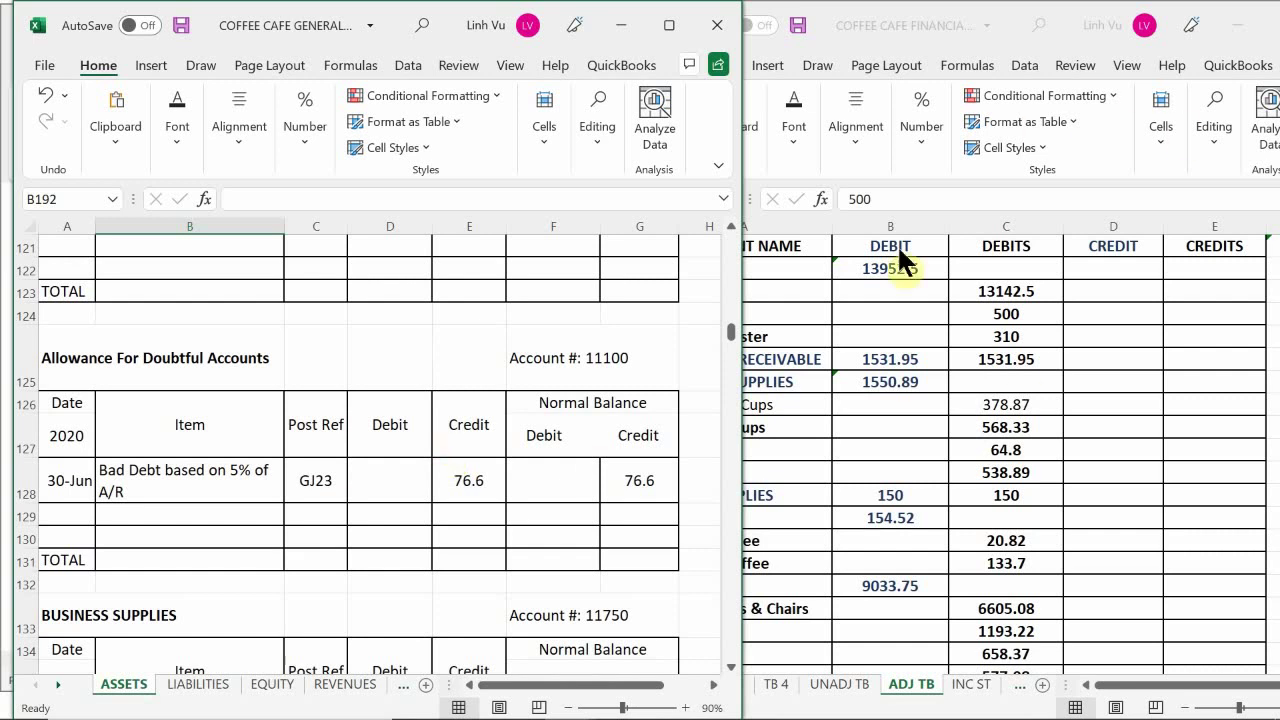
Insert a blank row above BUSINESS SUPPLIES in the ADJ TB sheet
left_click(822, 398)
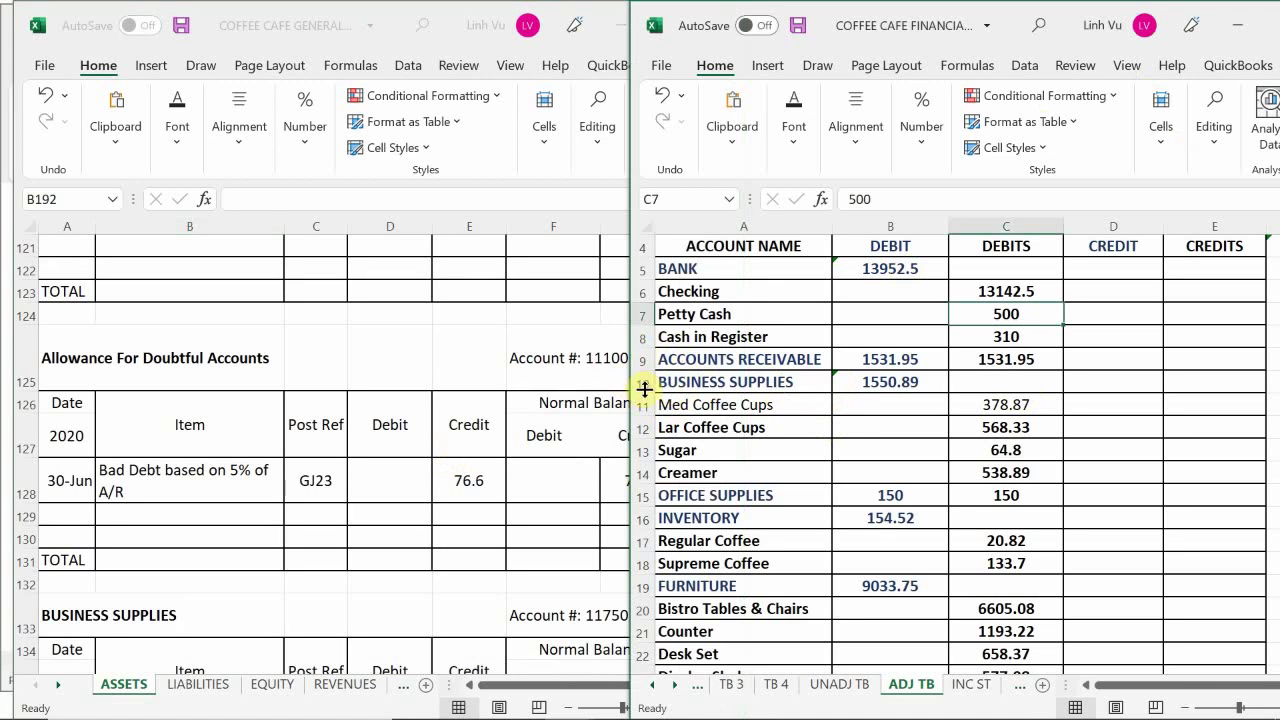
left_click(643, 383)
right_click(645, 385)
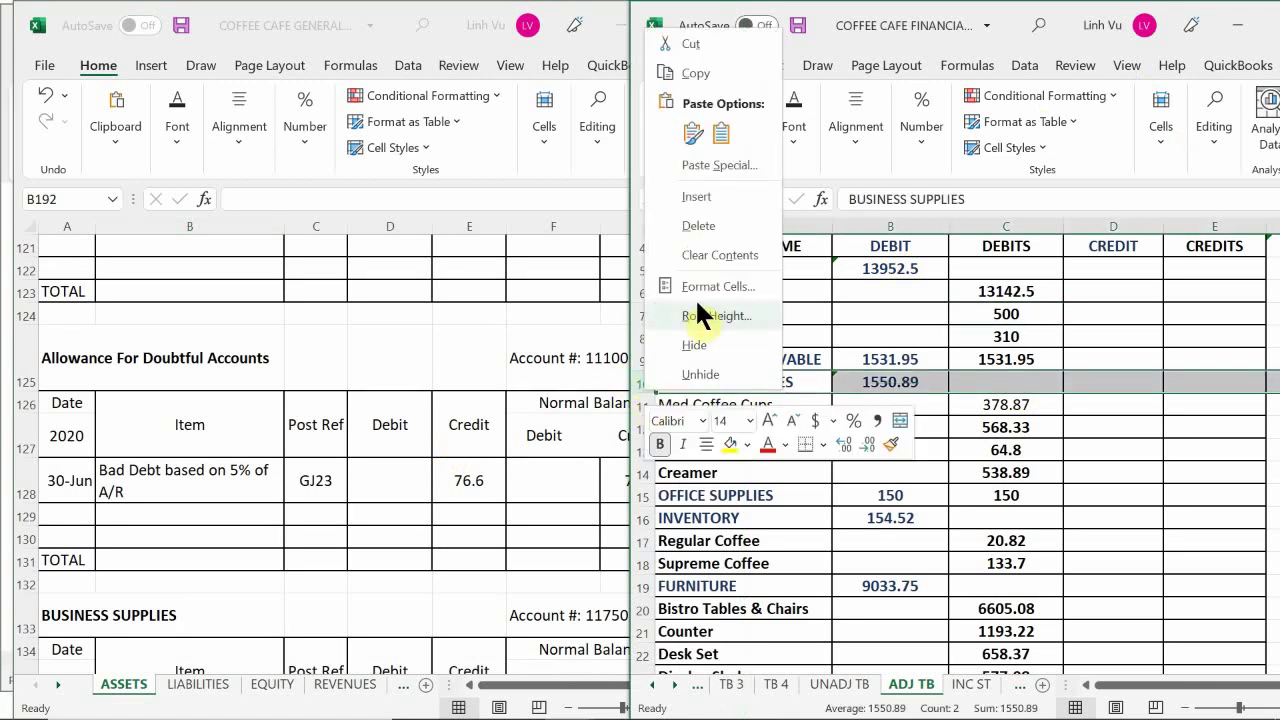
left_click(728, 195)
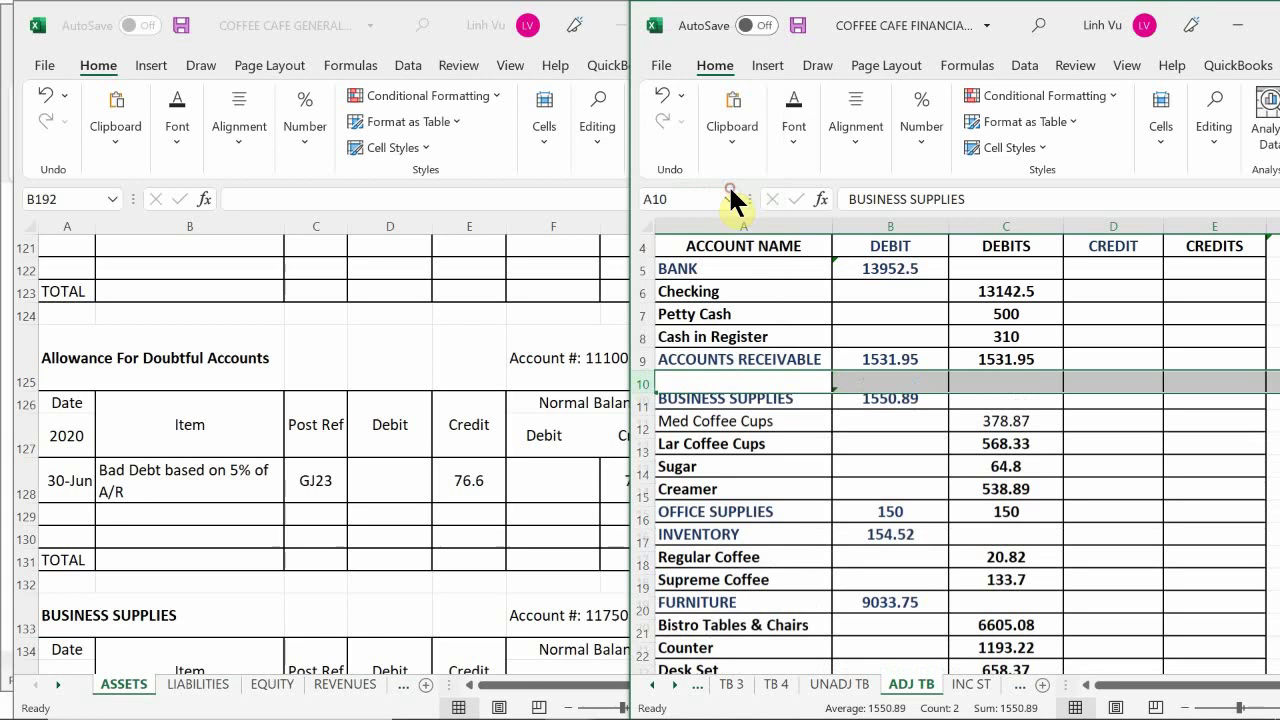
Set the font color of the new row's account name cell, A10, to Automatic
left_click(705, 383)
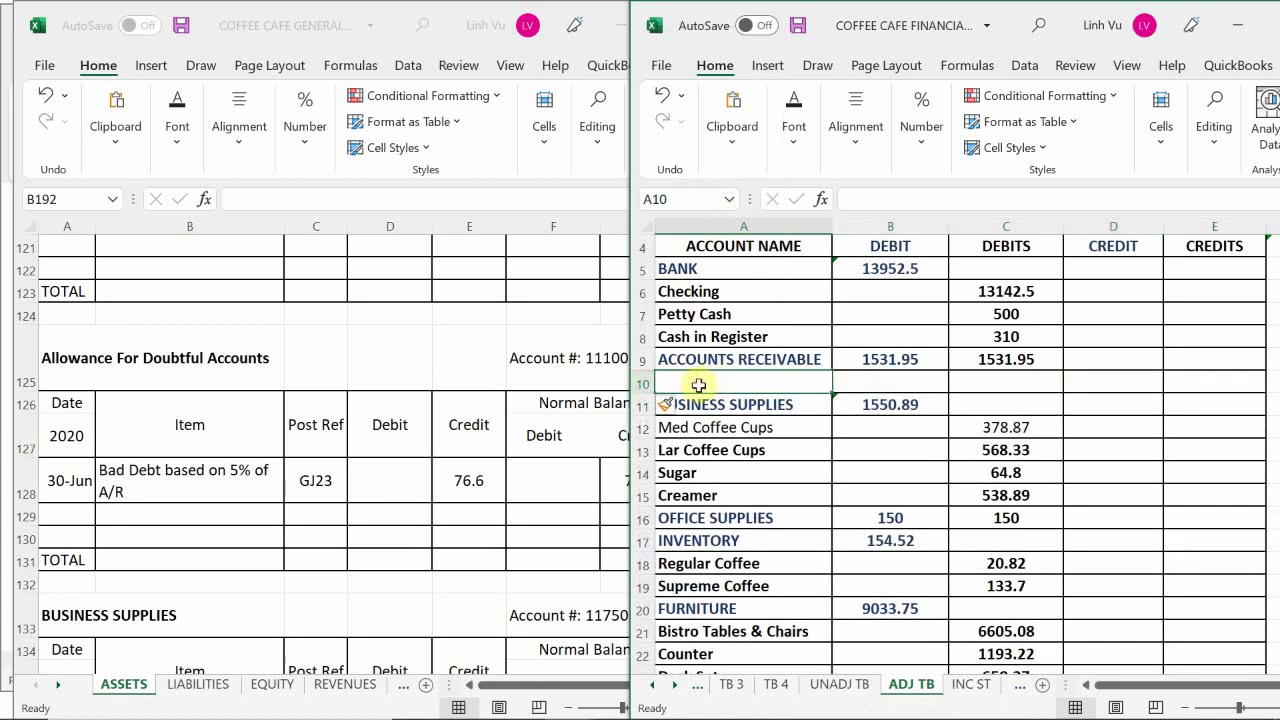
left_click(737, 139)
left_click(799, 121)
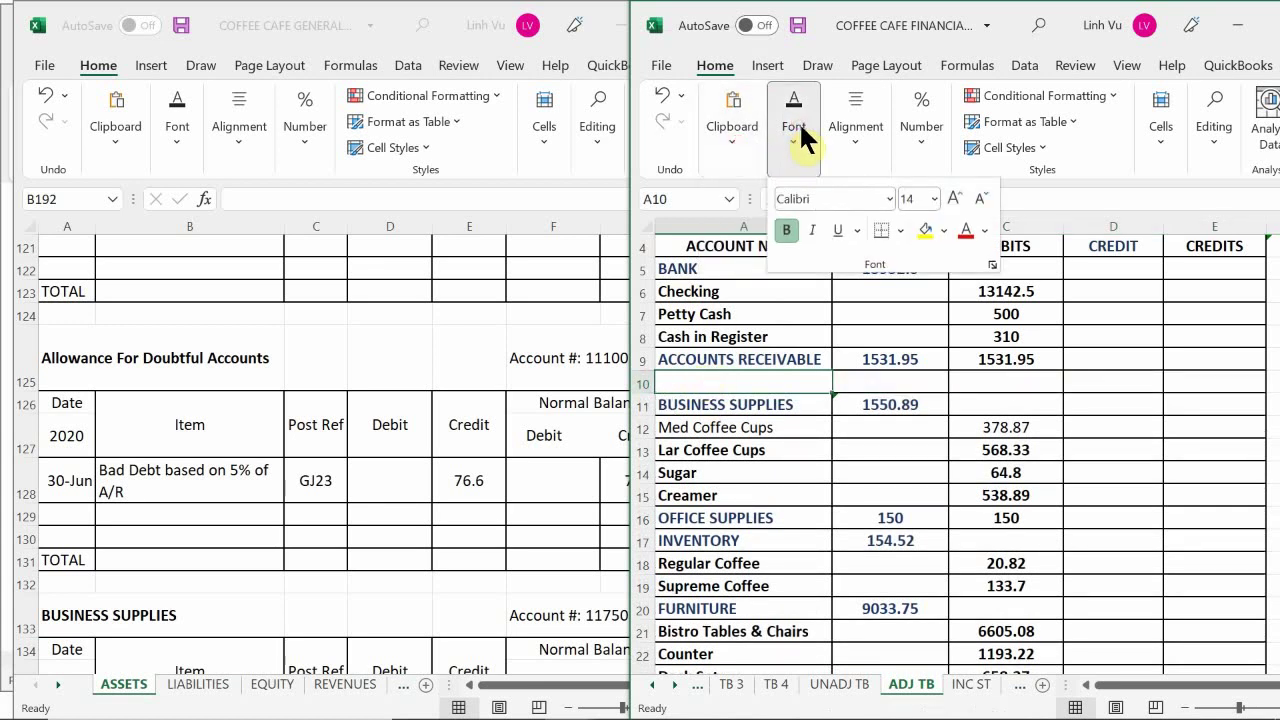
left_click(984, 230)
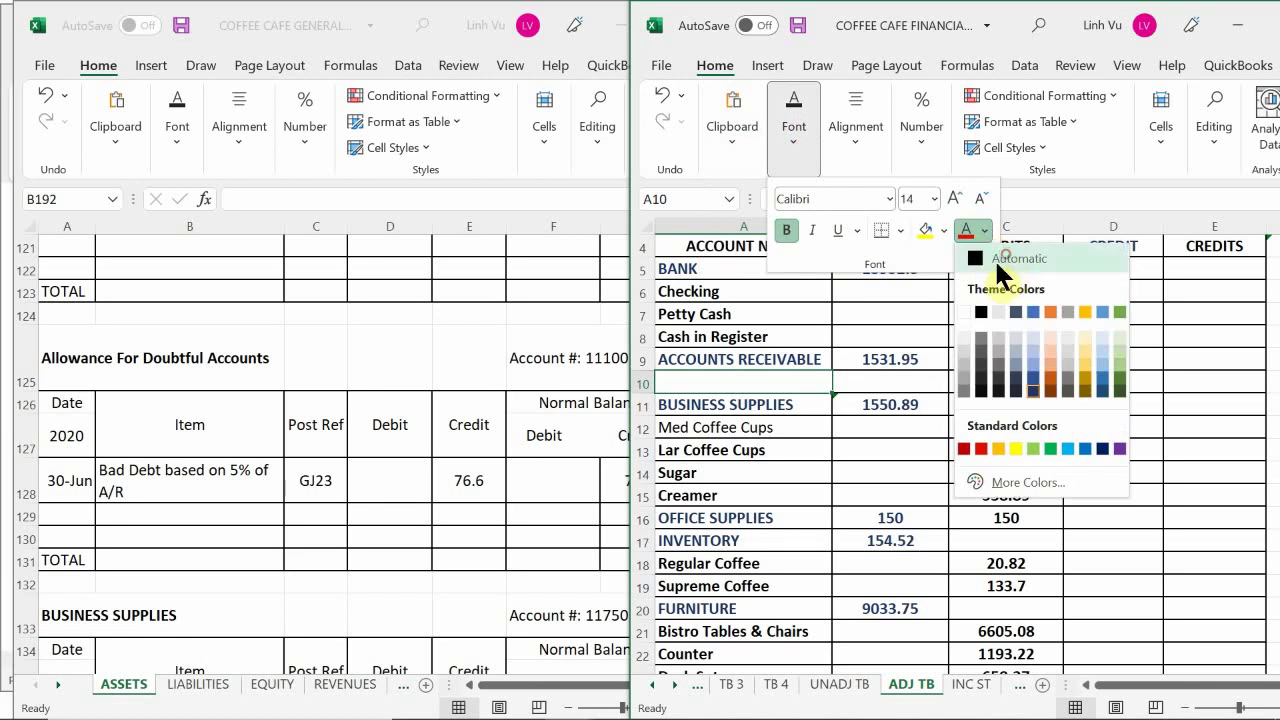
left_click(1000, 260)
Enter the account name Allowance for Doubtful in cell A10
left_click(703, 375)
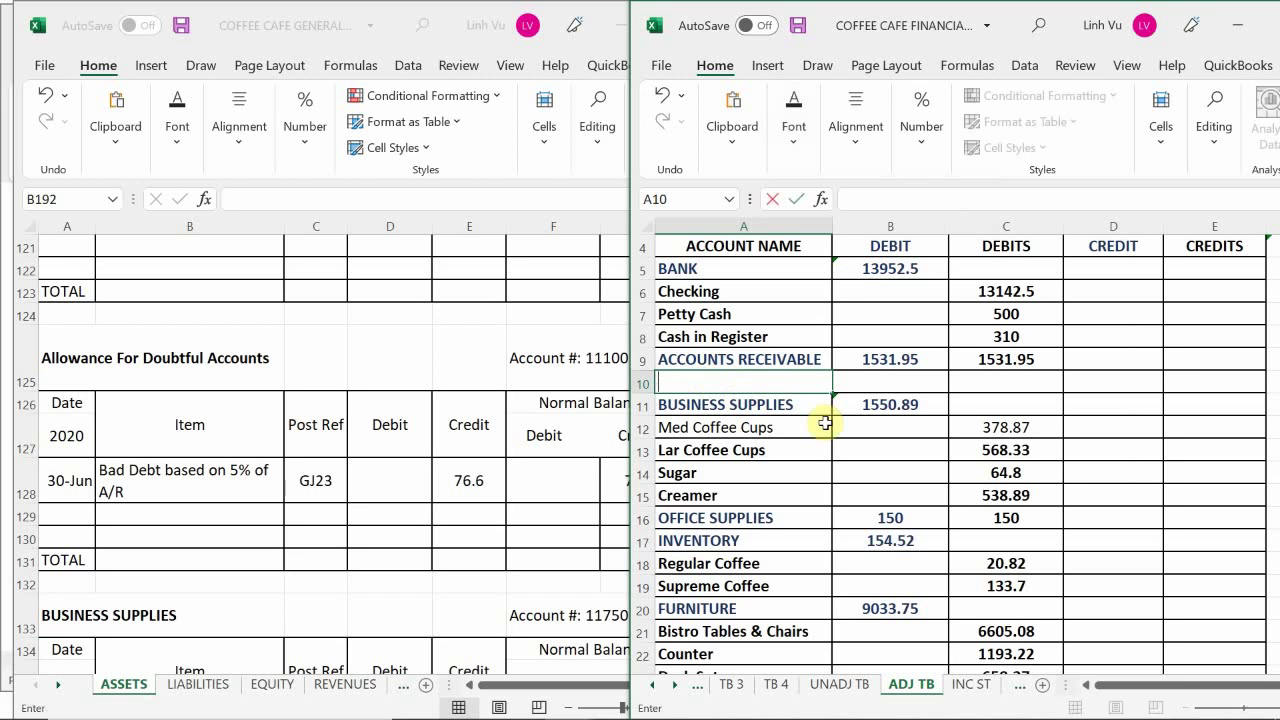
type("Allowam")
key("BackSpace")
type("nce ")
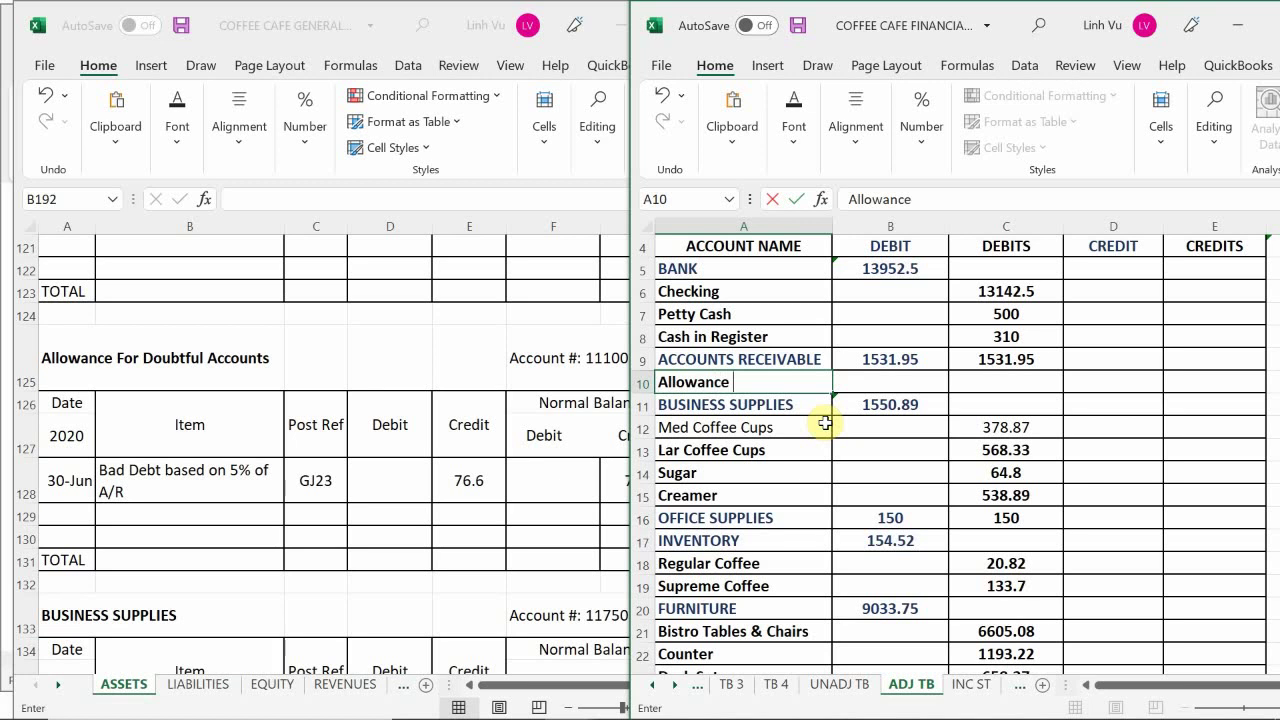
type("for Doub")
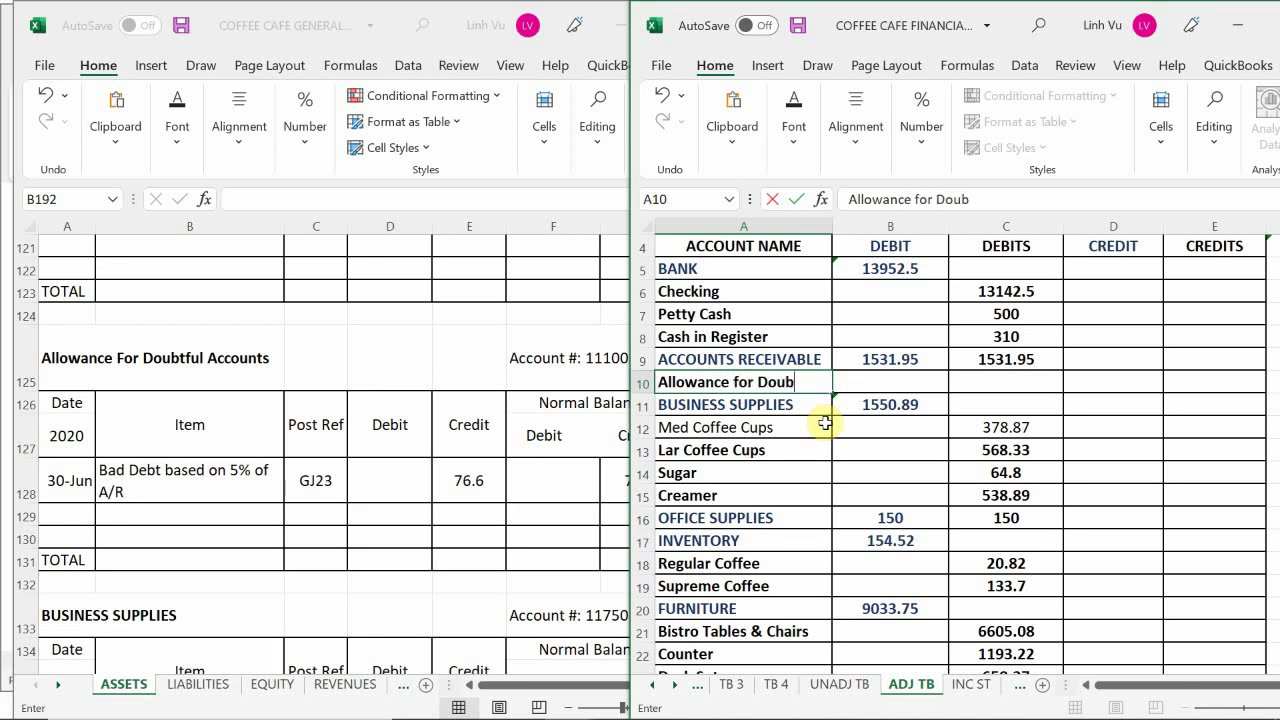
type("tfuk")
key("BackSpace")
type("l")
key("Return")
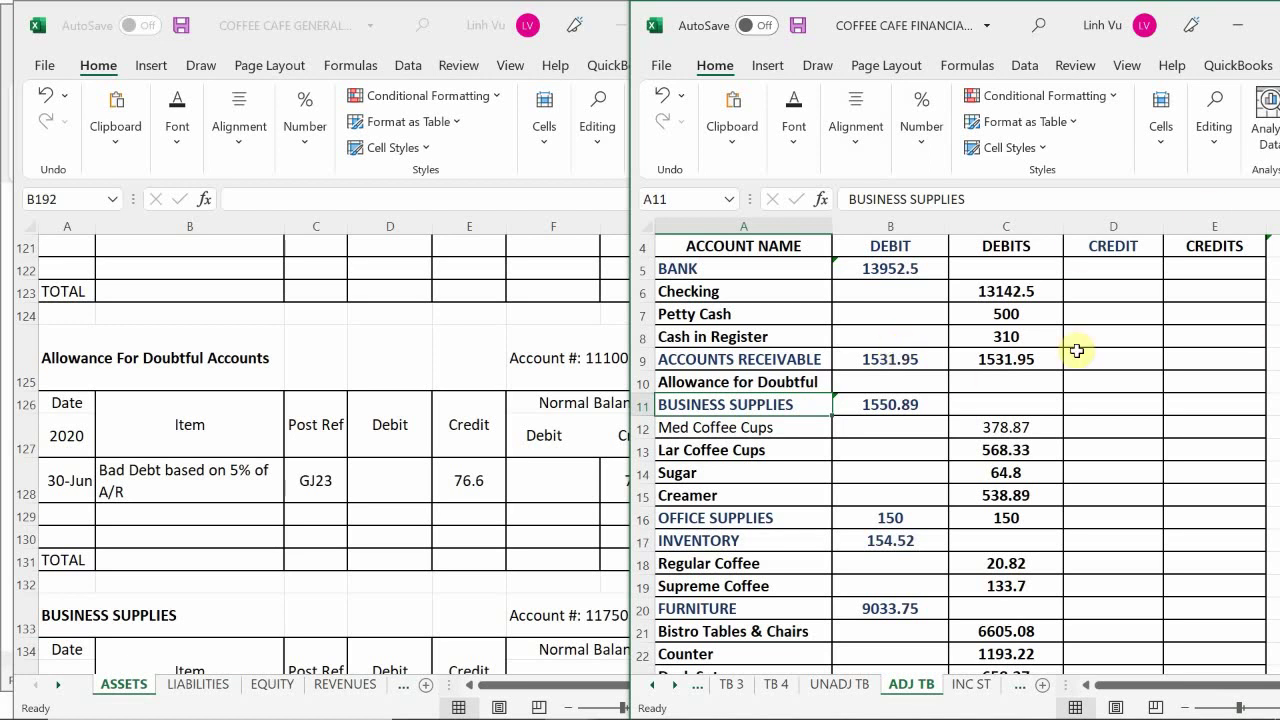
Enter 76.6 in the CREDITS column for Allowance for Doubtful
left_click(1197, 381)
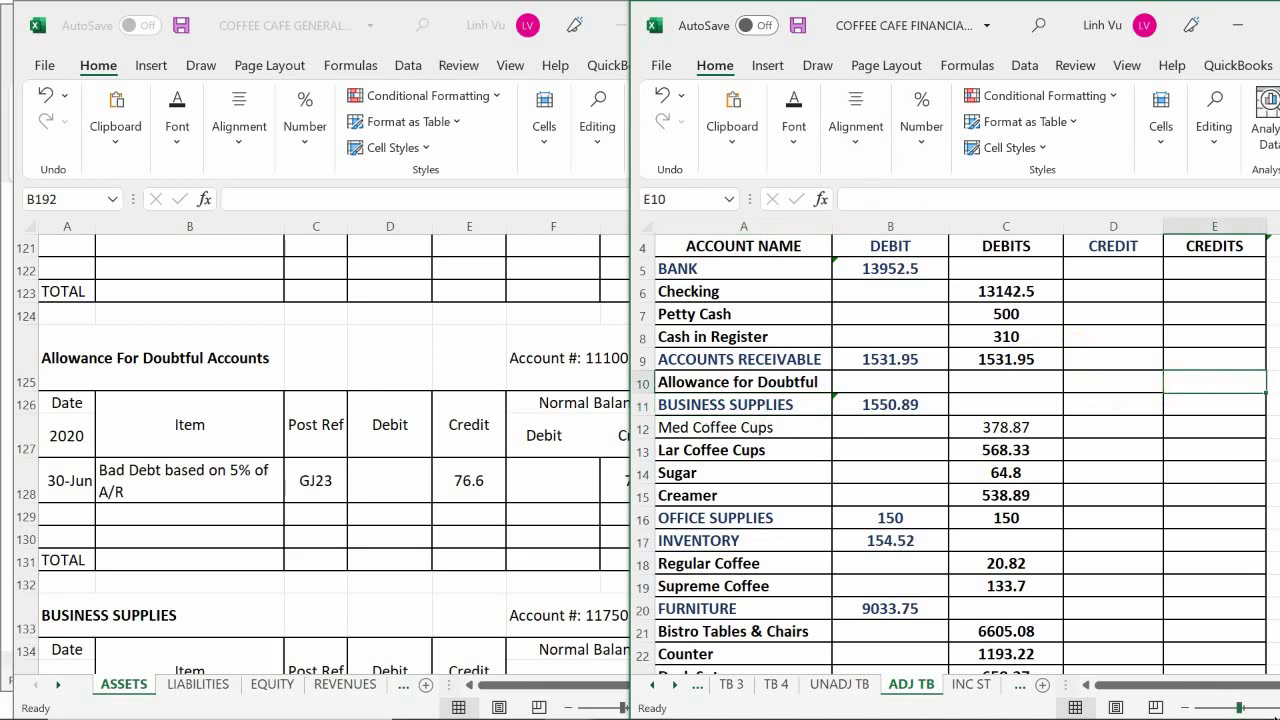
type("7")
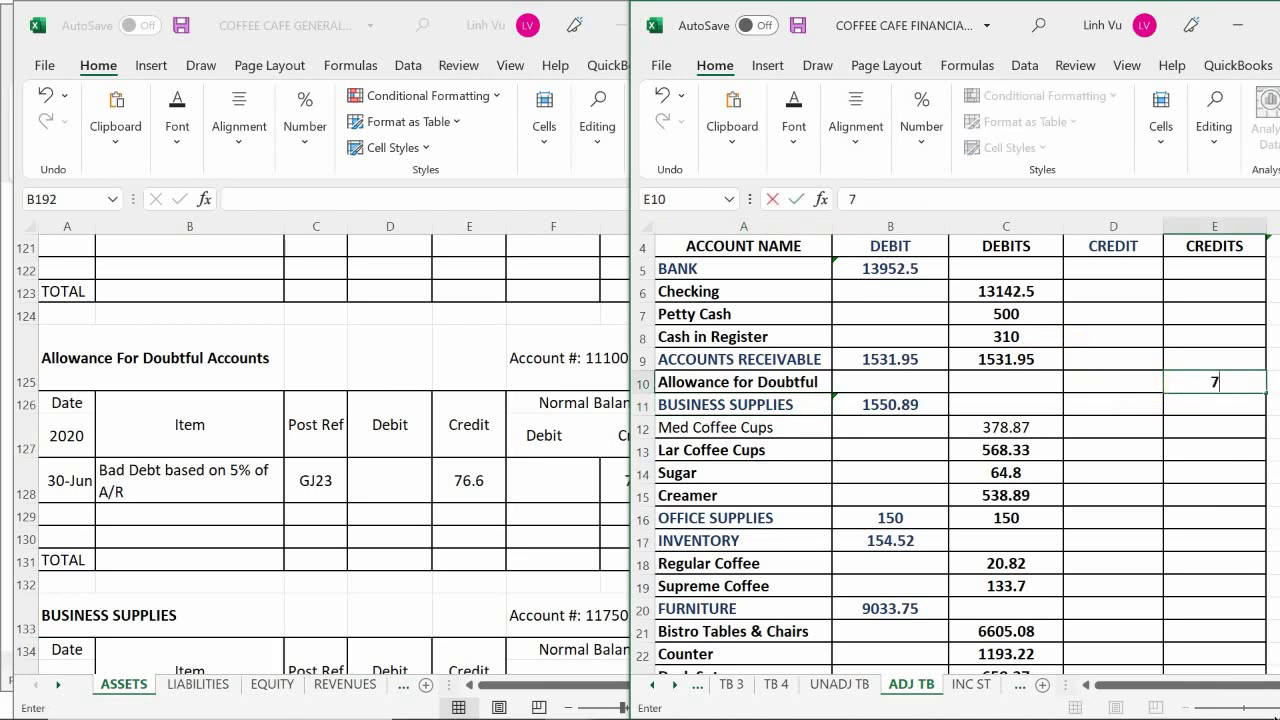
type("6.6")
key("Return")
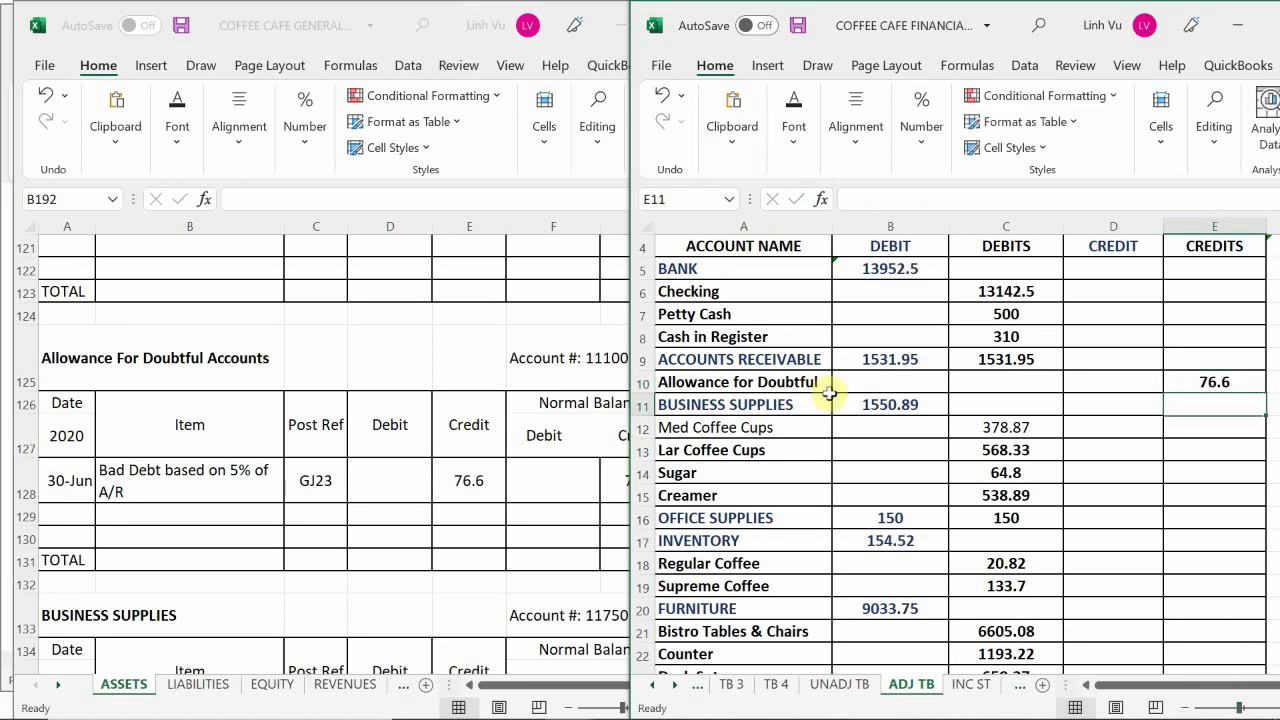
Make the ACCOUNTS RECEIVABLE total in B9 subtract the Allowance for Doubtful credit, using the formula =C9-E10
left_click(886, 357)
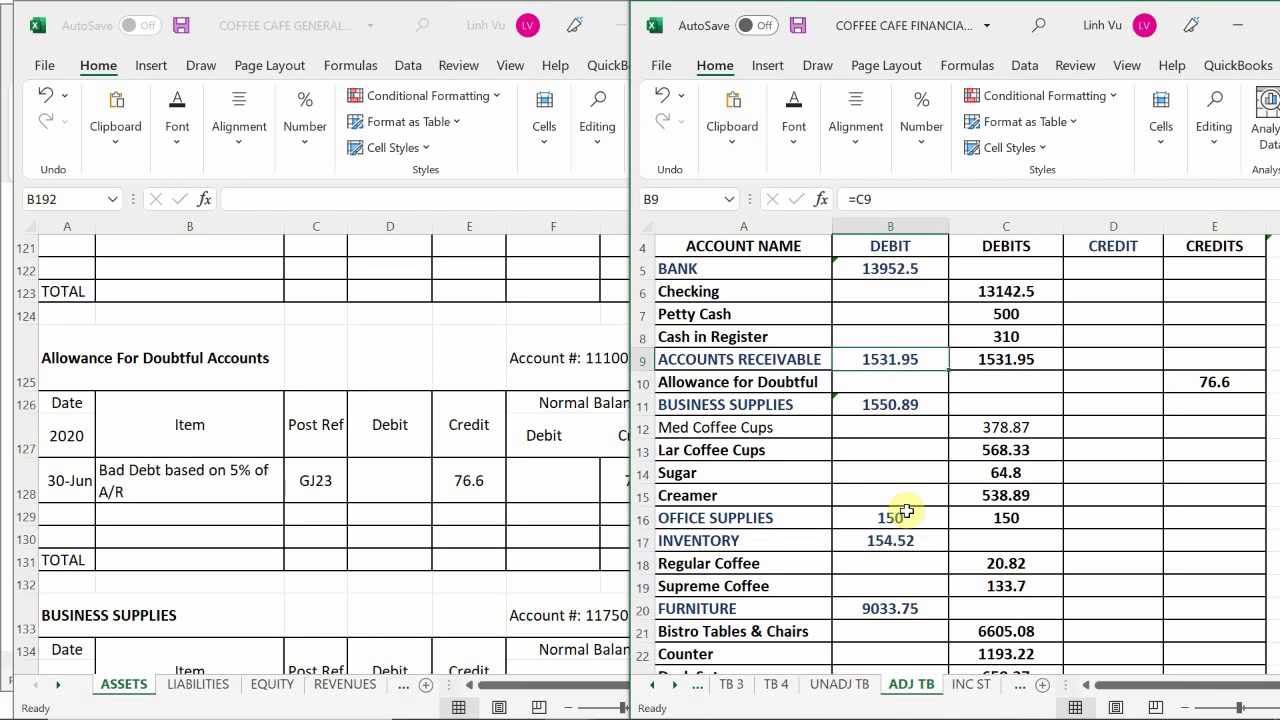
type("=")
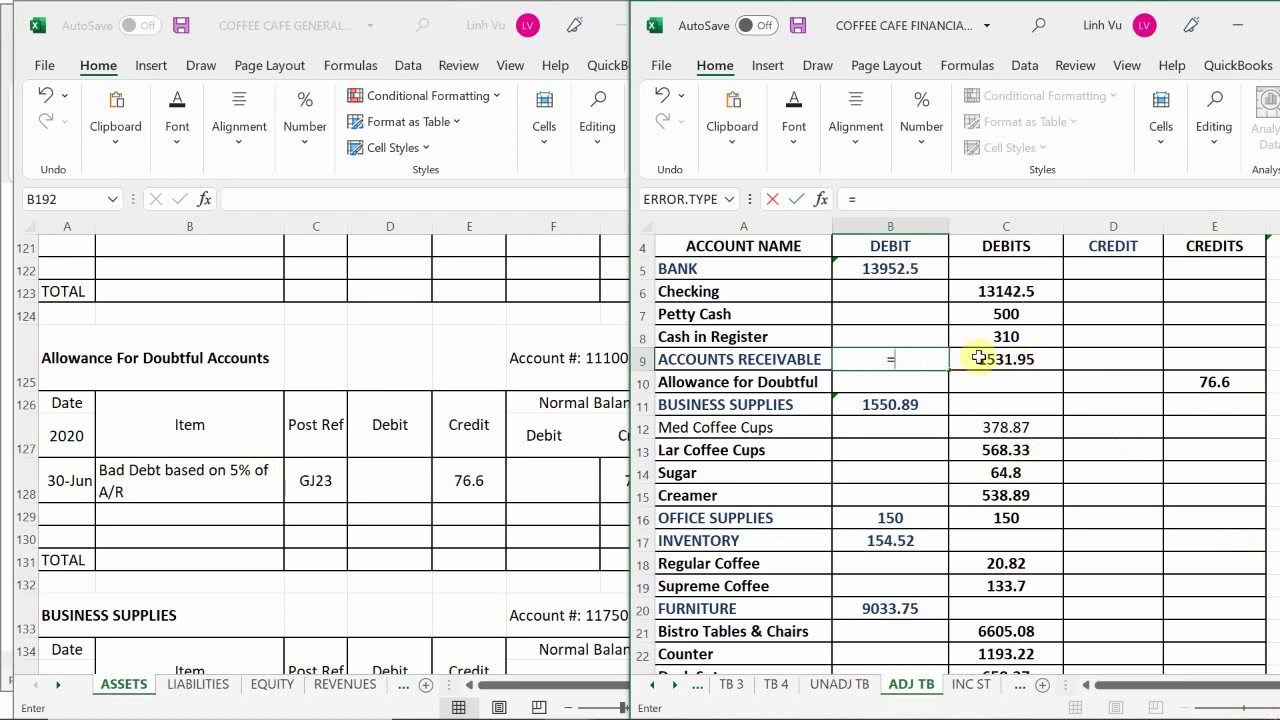
left_click(1013, 362)
type("-")
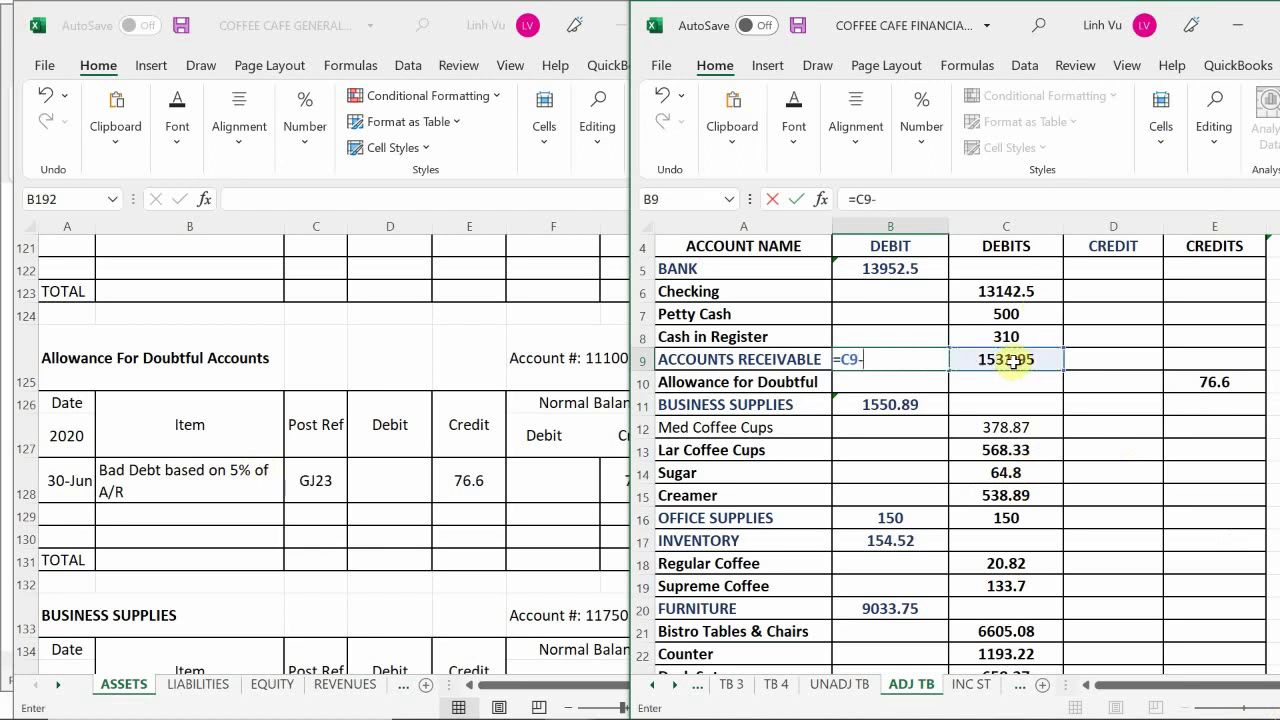
left_click(1197, 382)
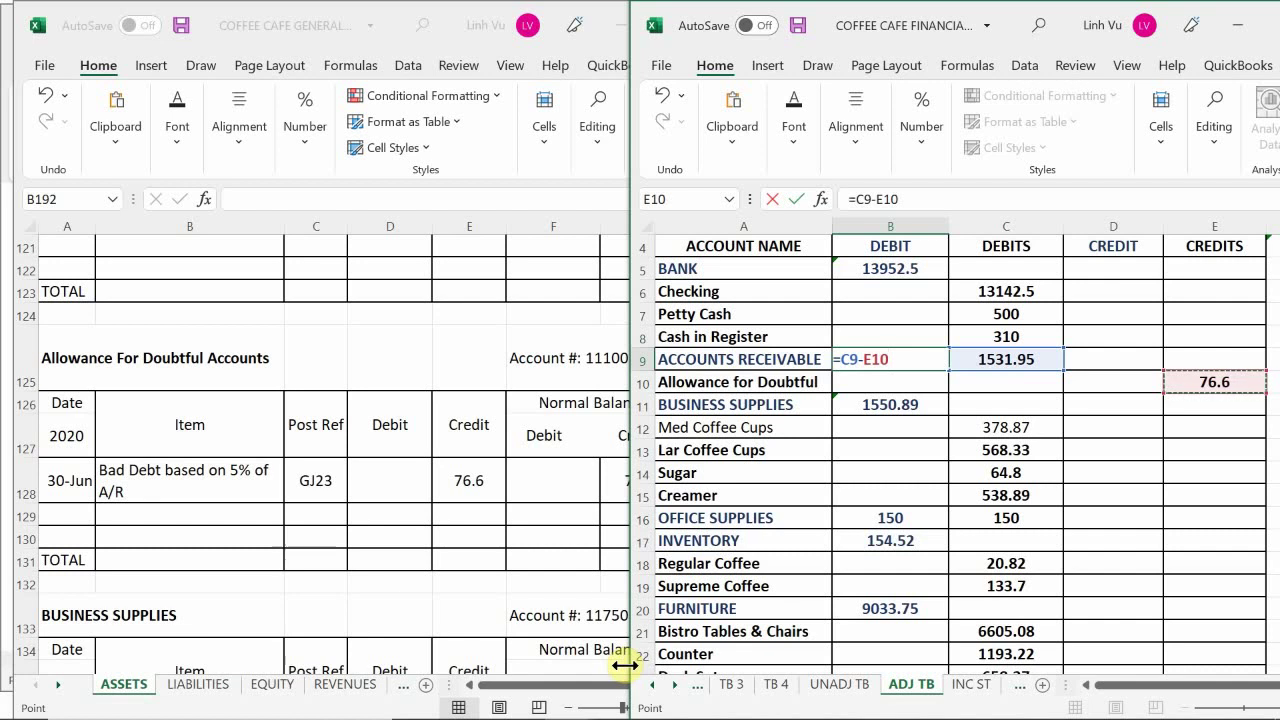
key("Return")
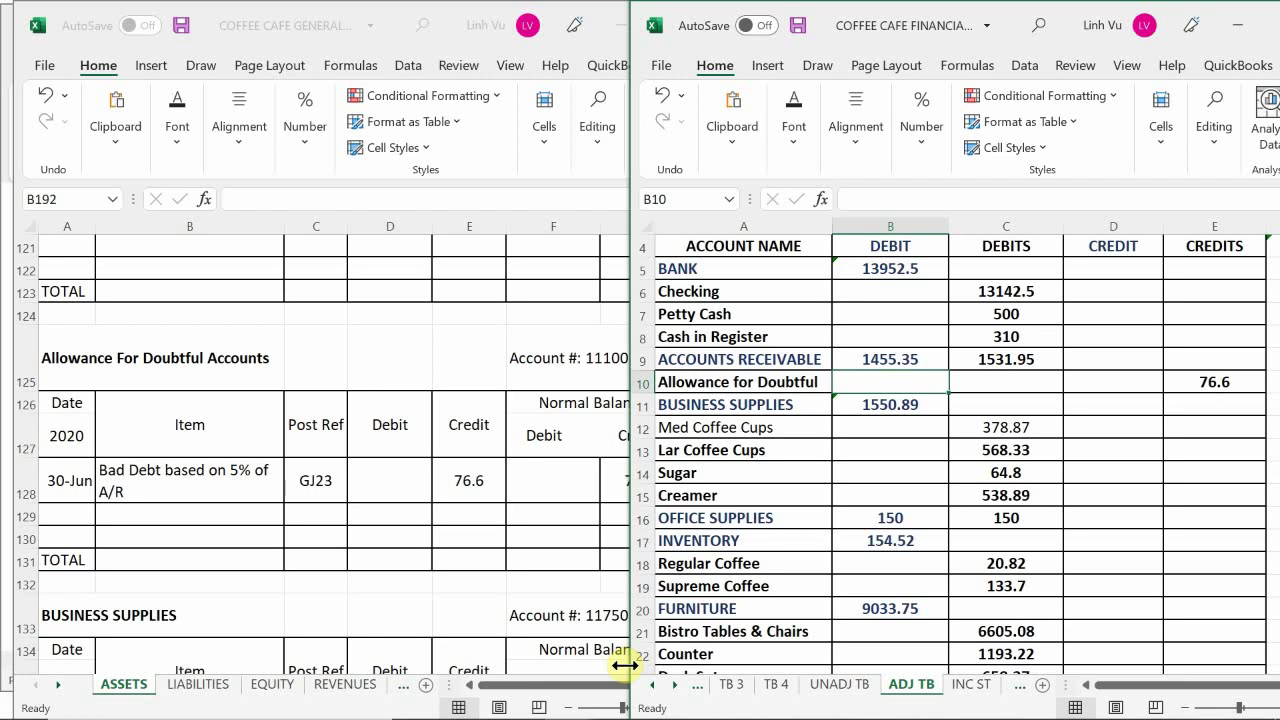
Find the Medium Coffee Cups ending balance in the general ledger and set the Med Coffee Cups debit in ADJ TB to 92.17
left_click(298, 468)
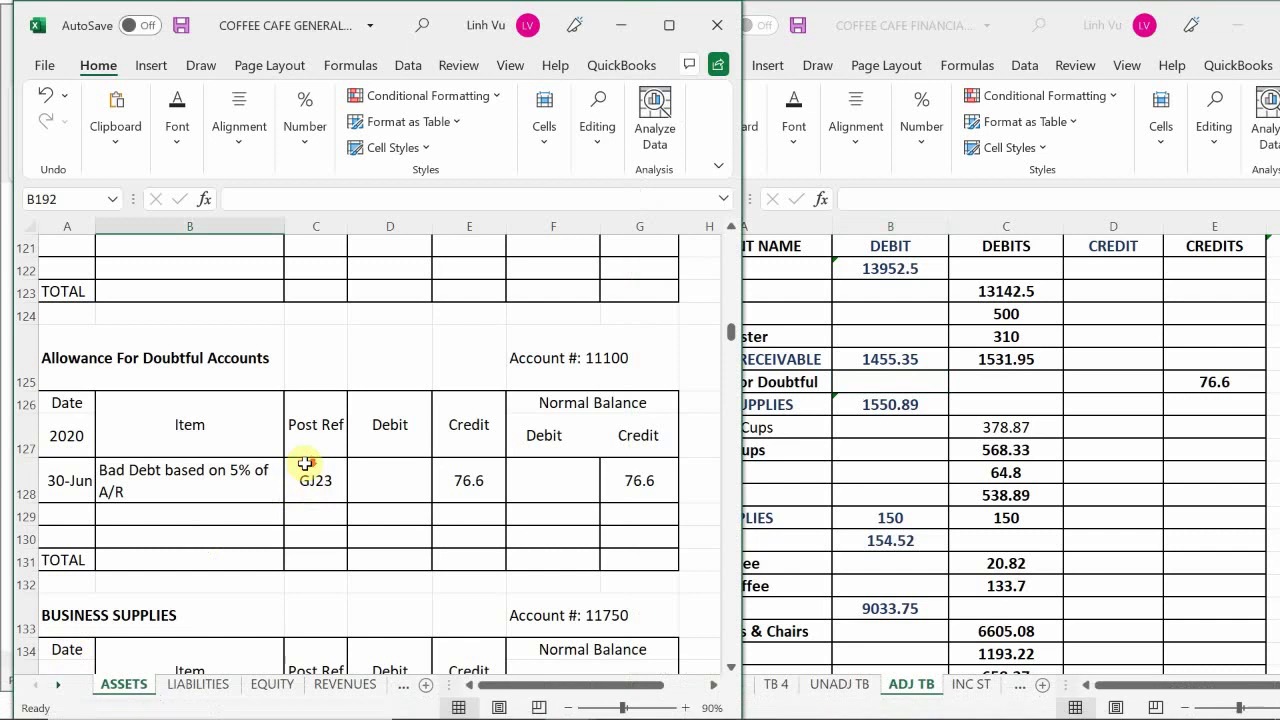
scroll(305, 464, "down", 3)
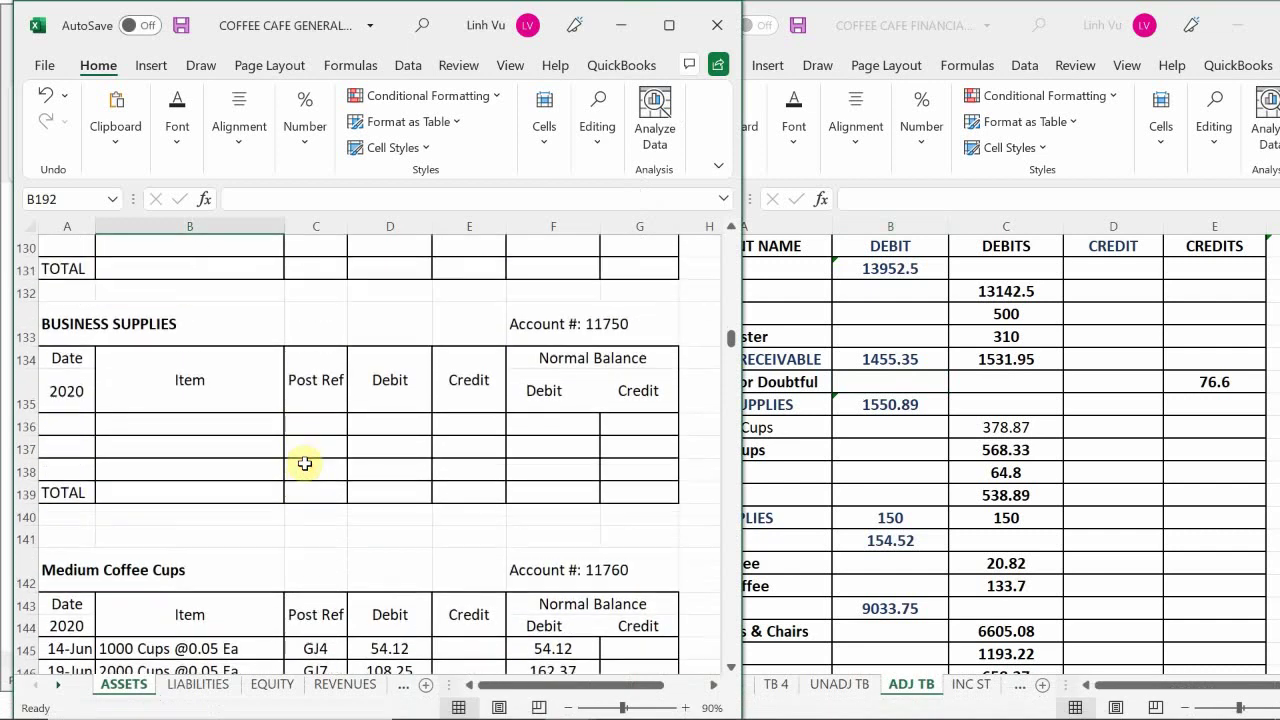
scroll(305, 464, "down", 3)
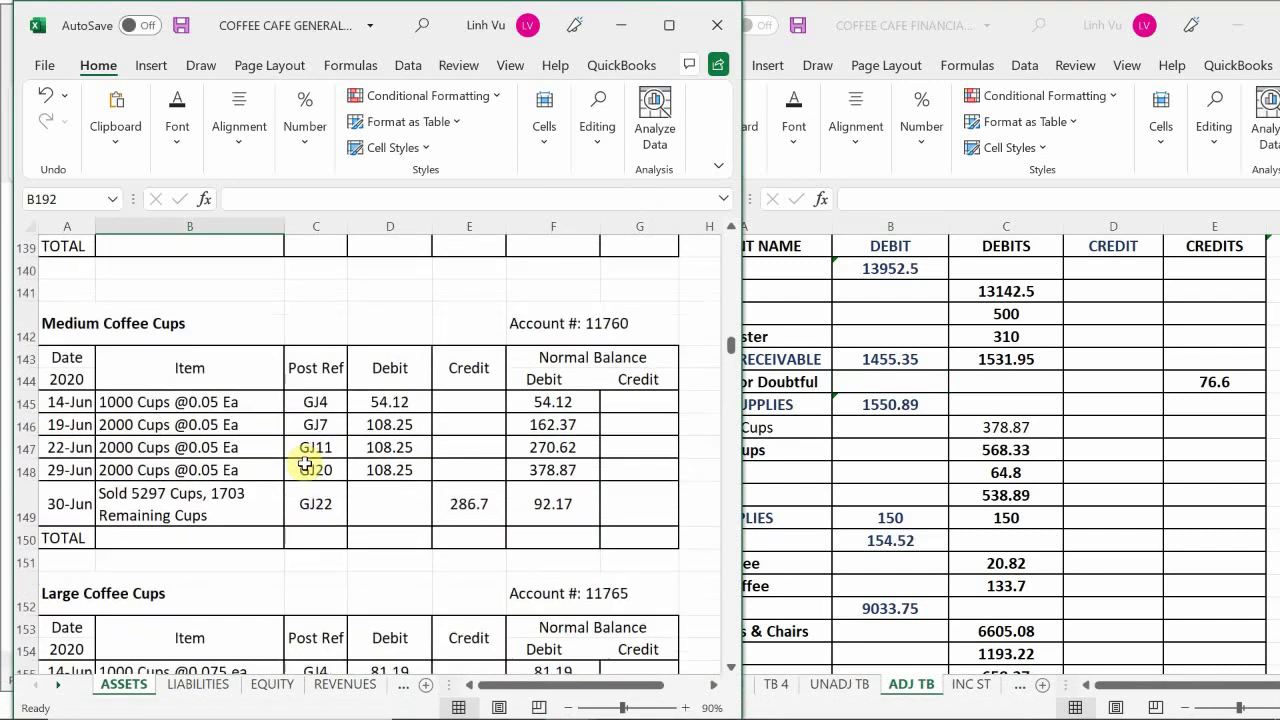
scroll(305, 464, "up", 3)
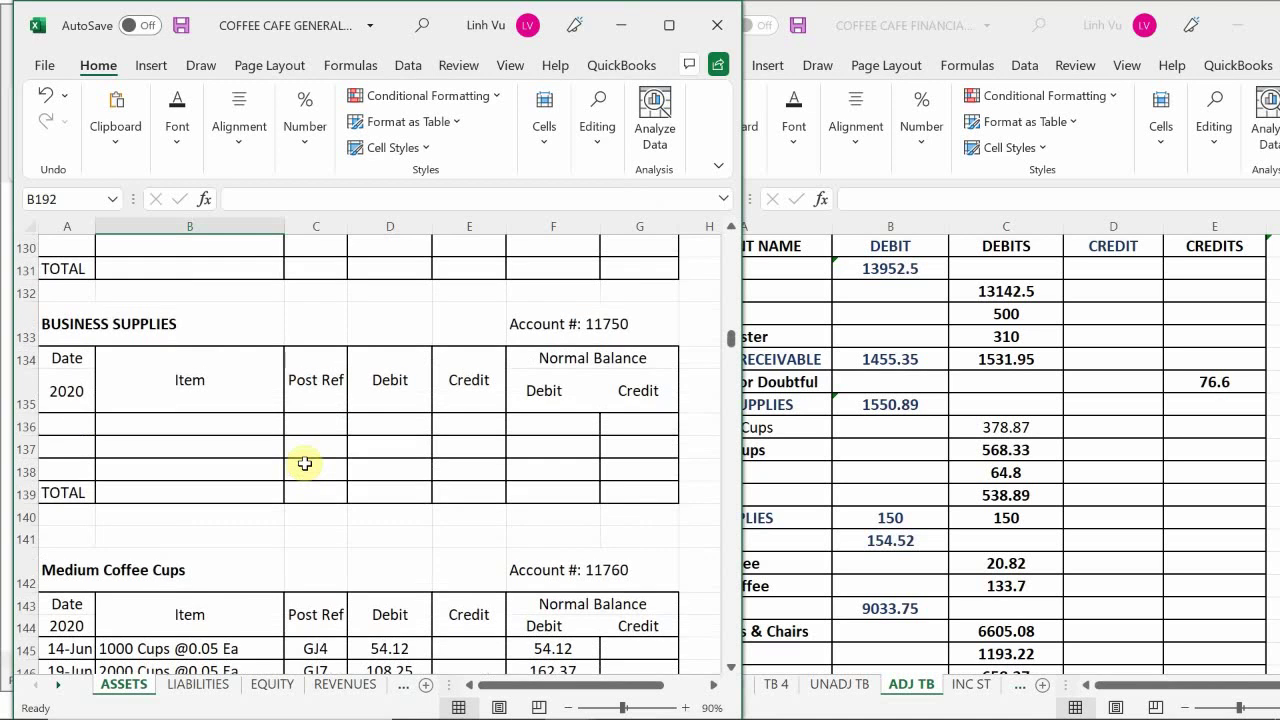
scroll(305, 464, "down", 3)
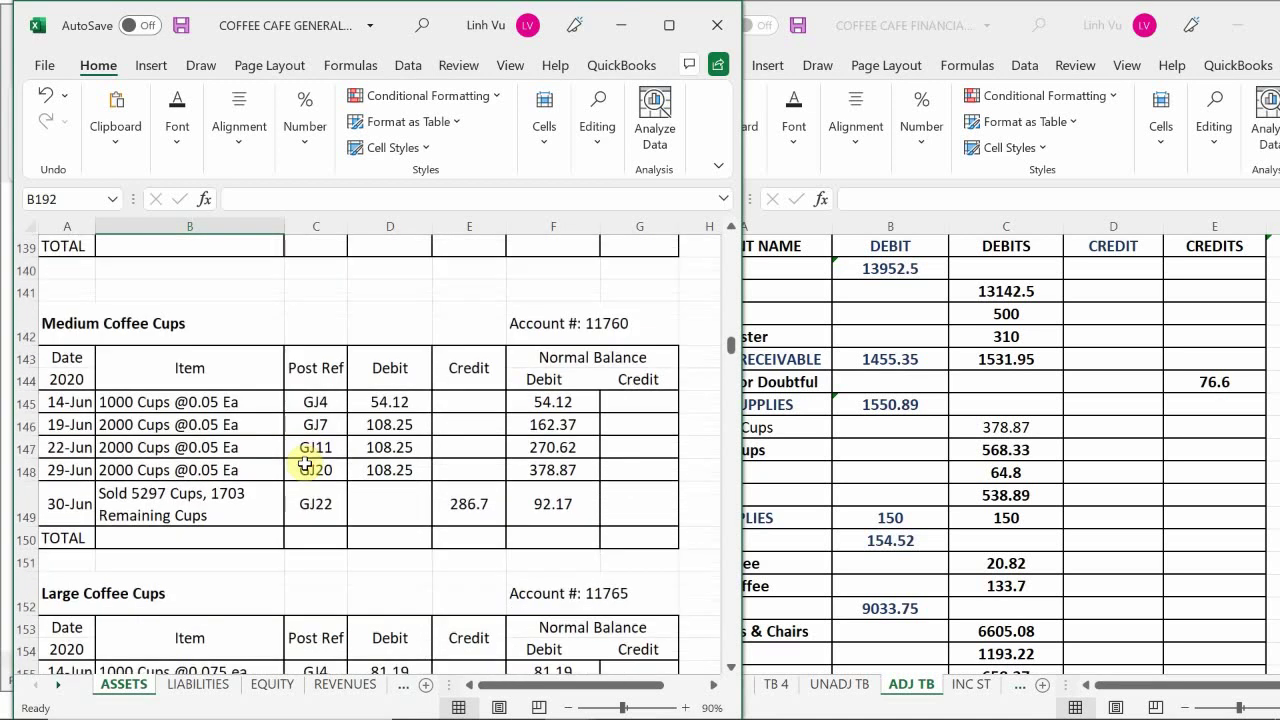
scroll(305, 464, "down", 1)
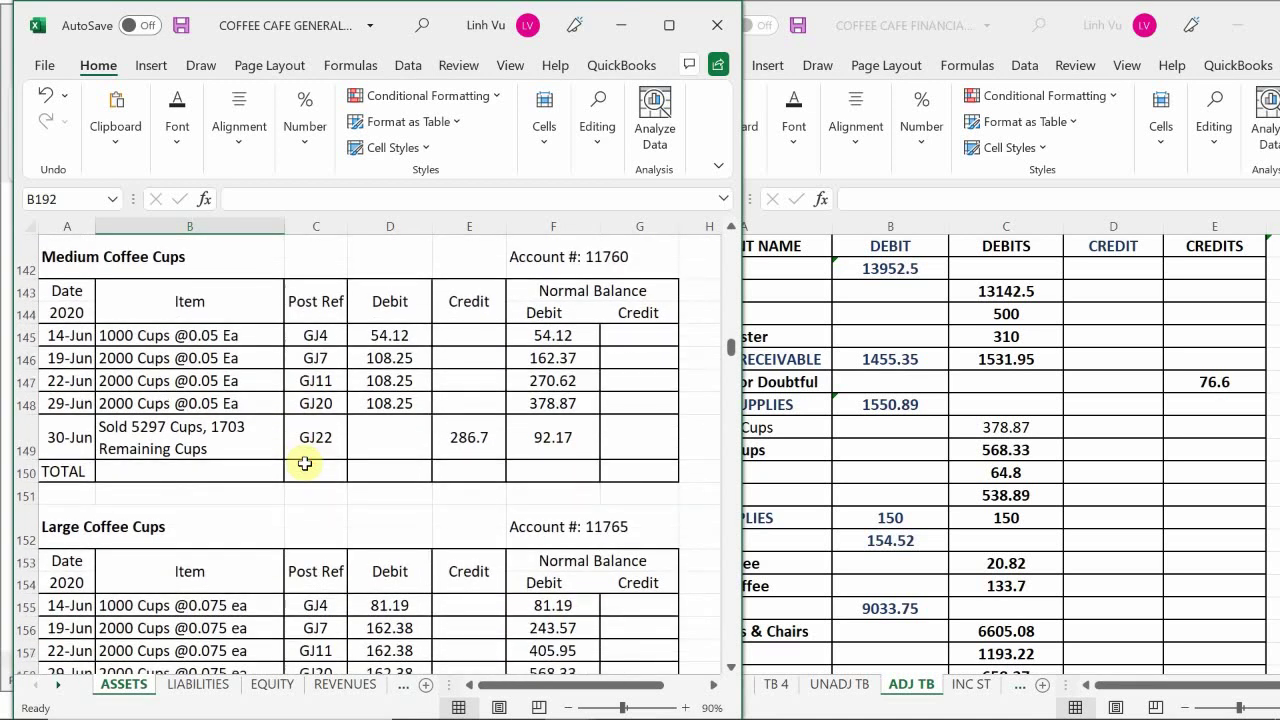
left_click(906, 412)
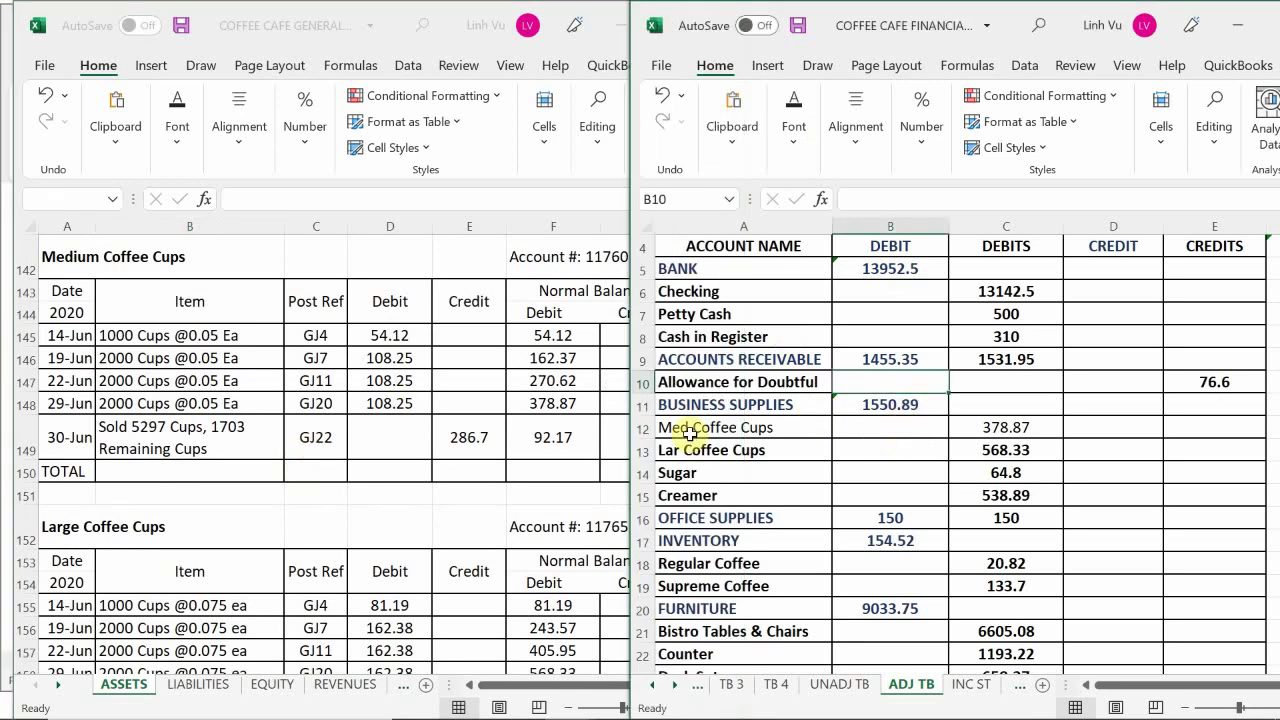
left_click(998, 428)
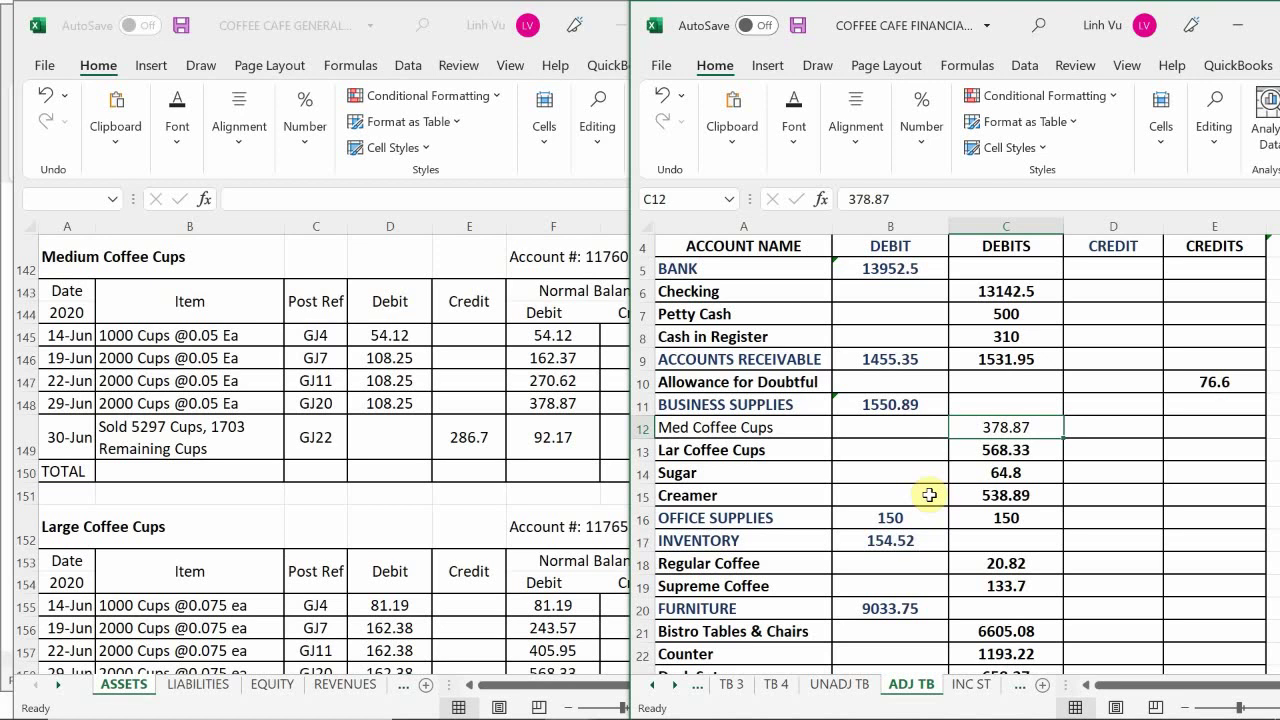
type("92.17")
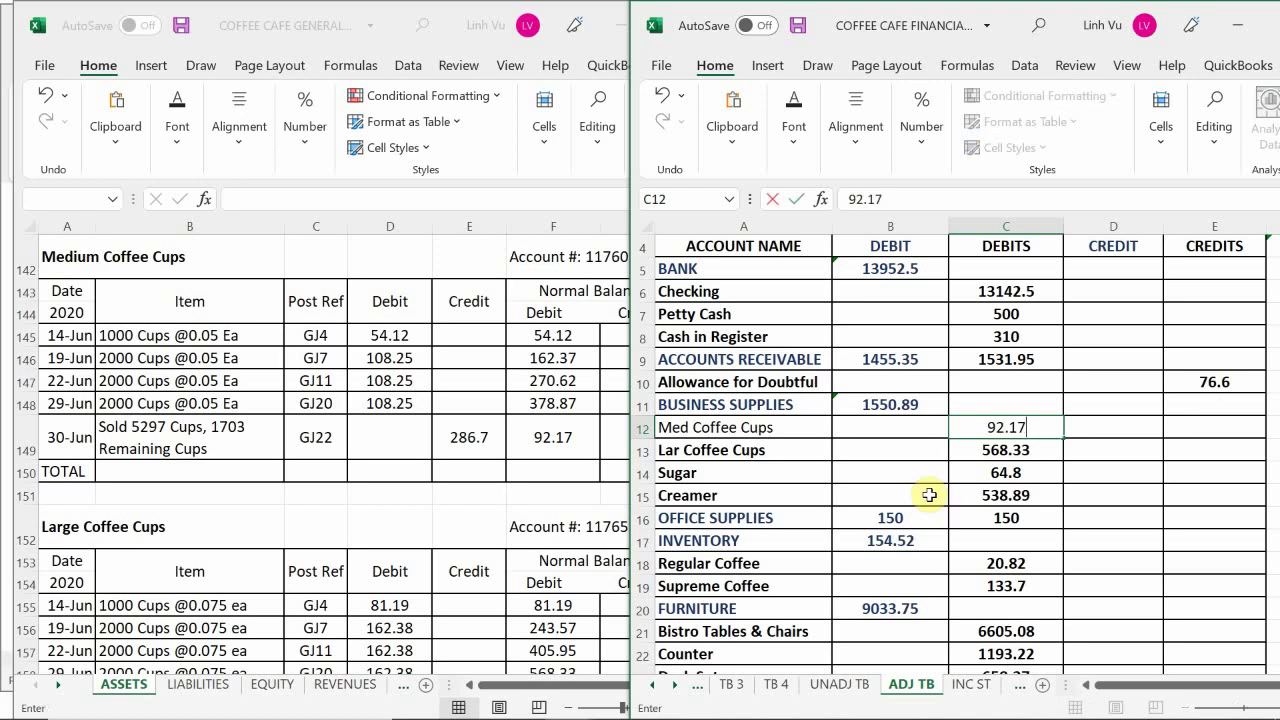
key("Return")
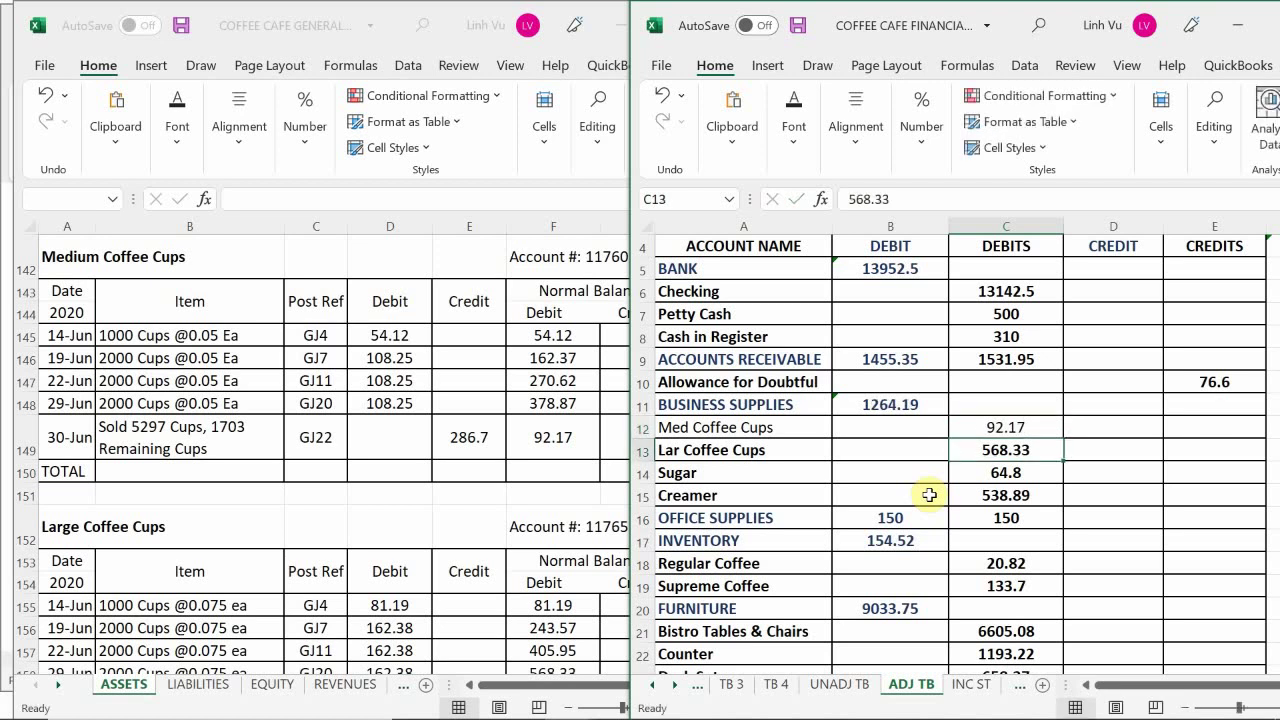
Look up the Large Coffee Cups ending balance in the general ledger and set the Lar Coffee Cups debit in ADJ TB to 216.70
left_click(459, 391)
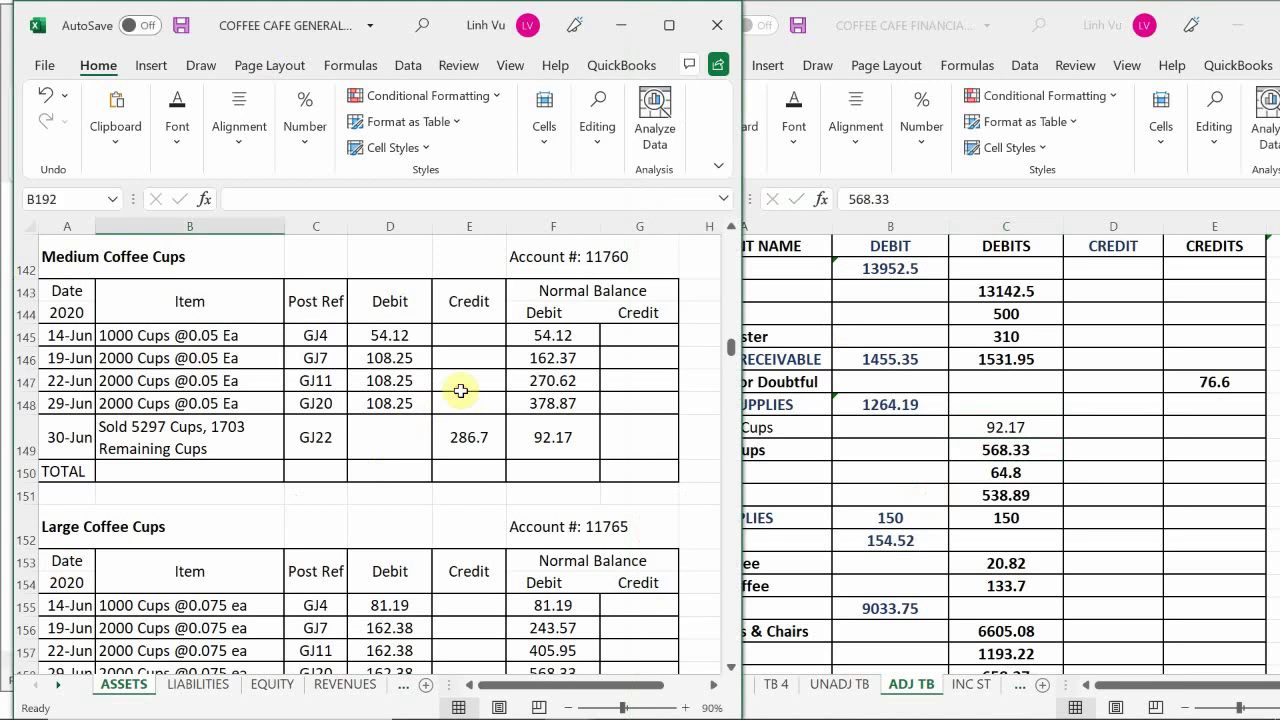
scroll(461, 391, "down", 4)
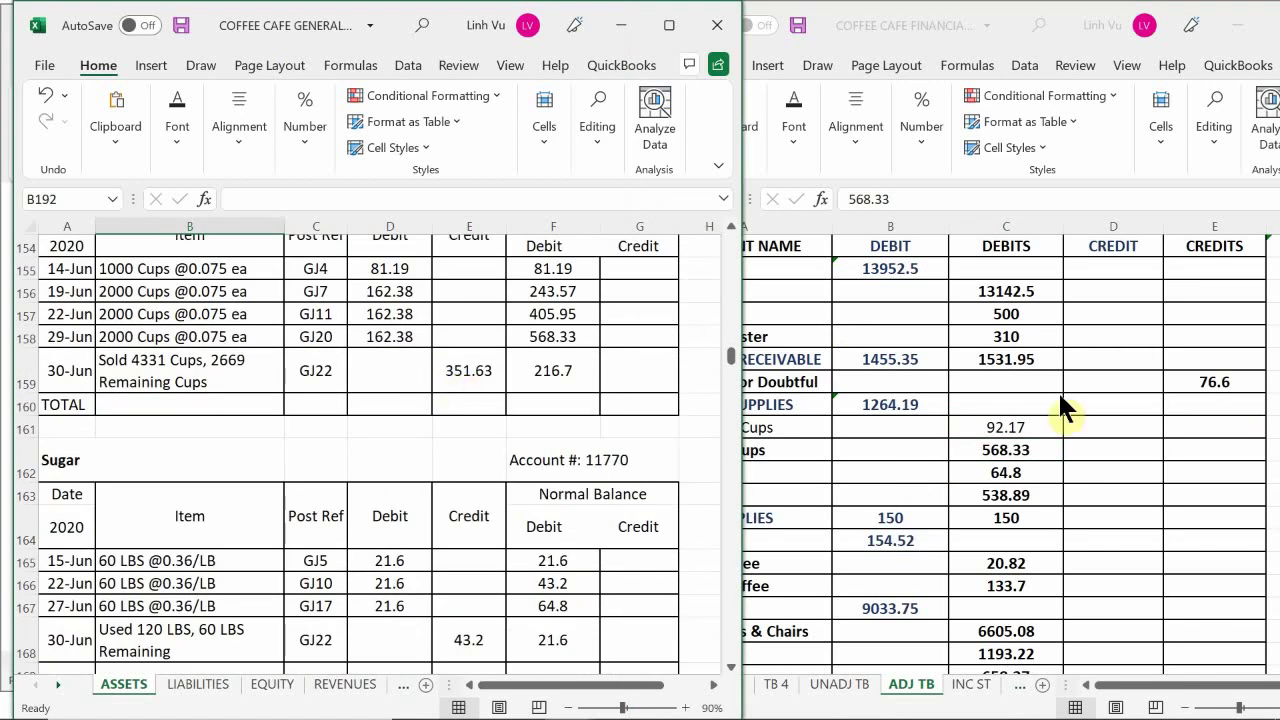
left_click(991, 449)
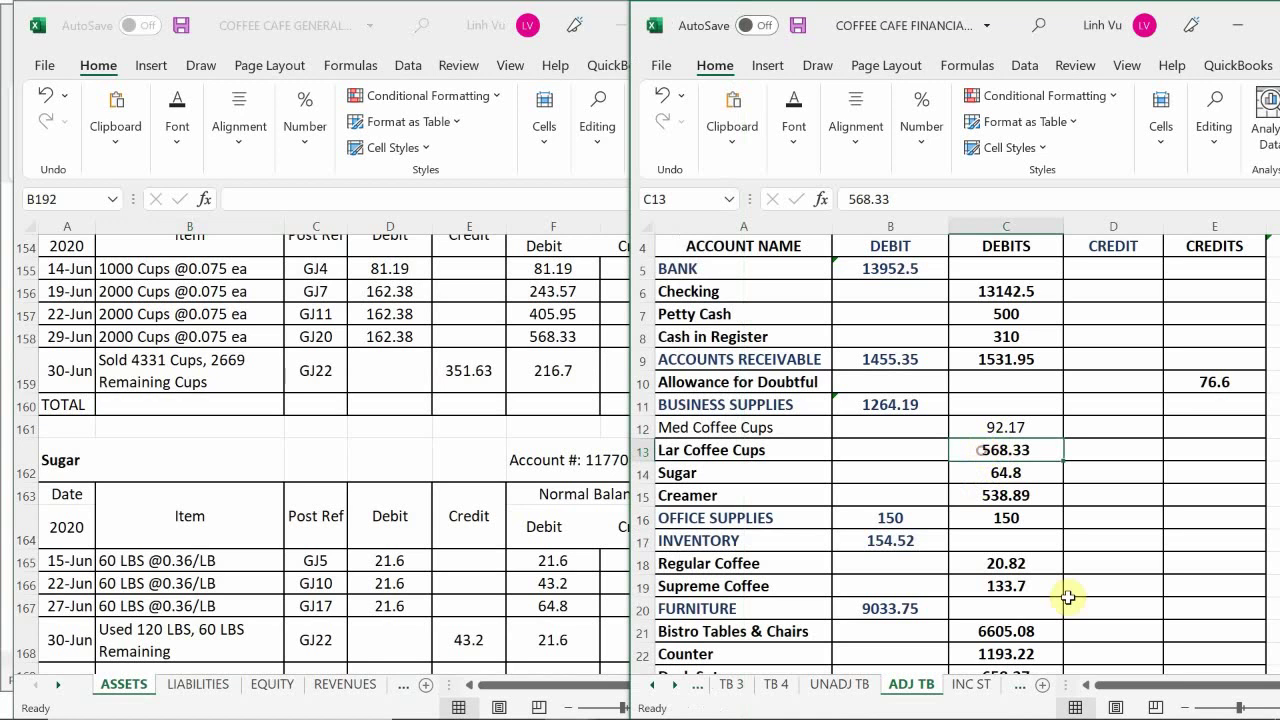
type("261")
key("BackSpace")
key("BackSpace")
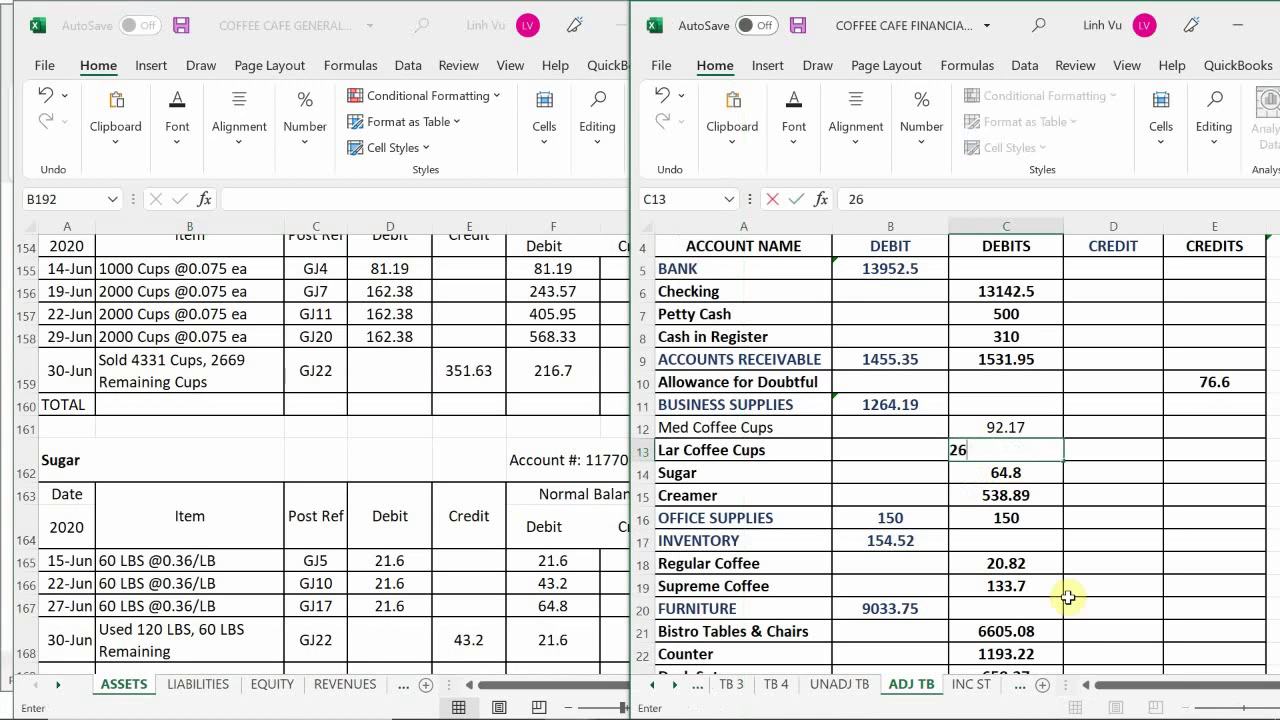
type("16.70")
key("Return")
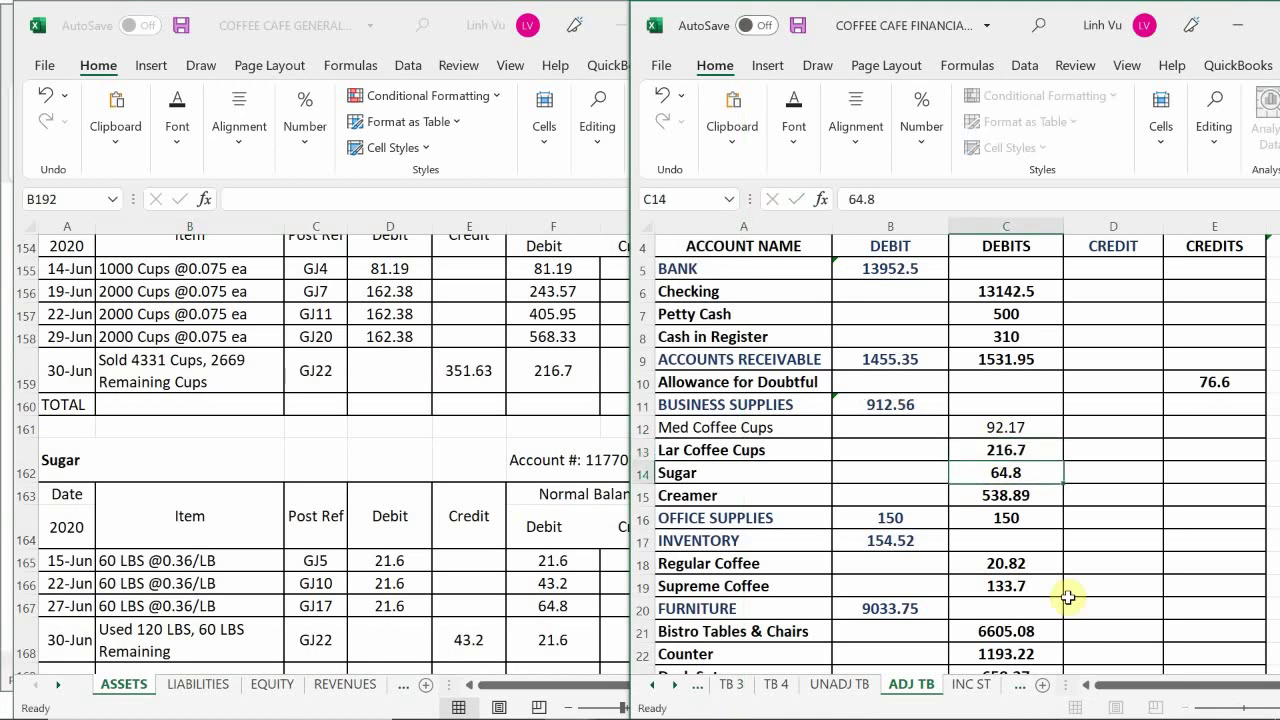
Look up Sugar's ending balance in the general ledger and set its debit in ADJ TB to 21.60
left_click(486, 435)
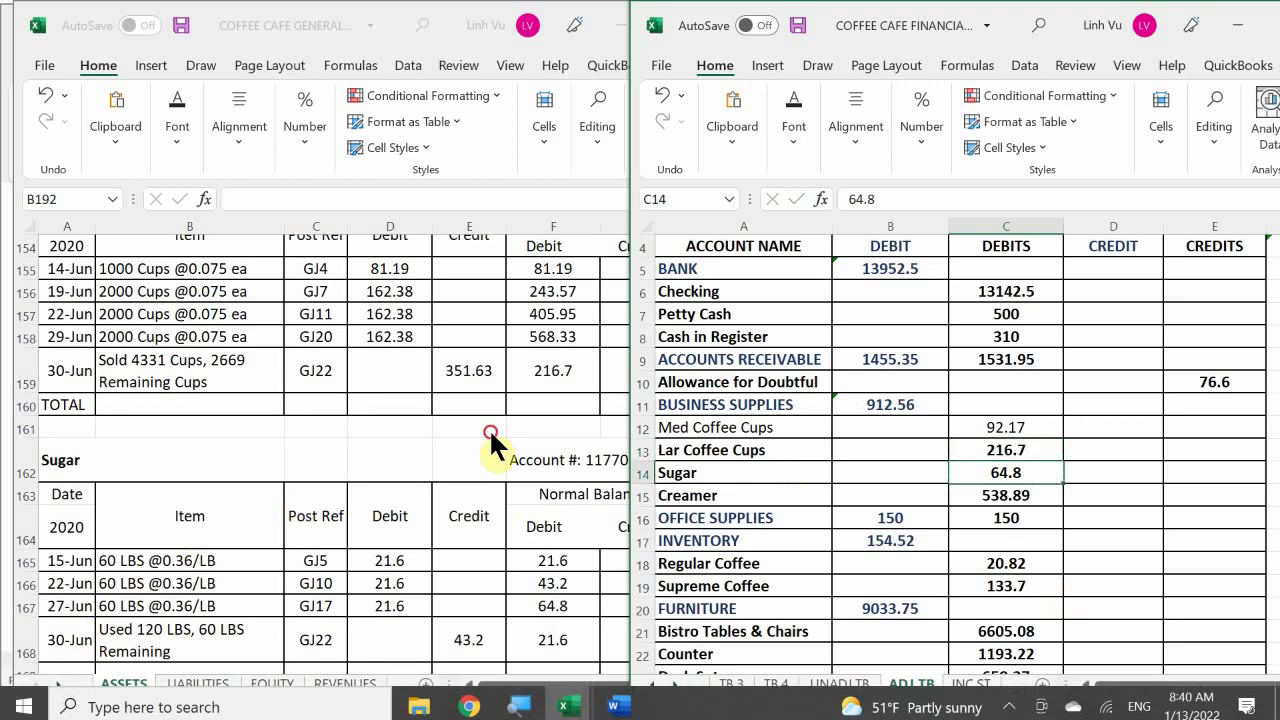
scroll(485, 436, "down", 3)
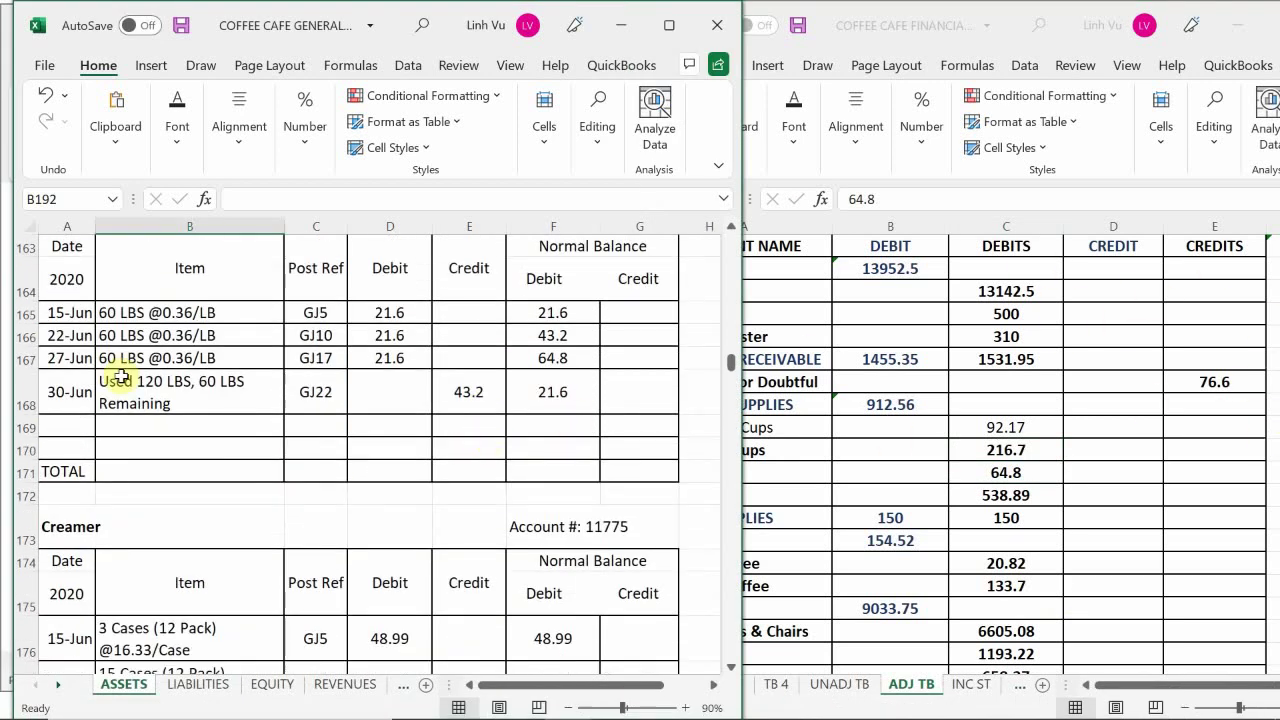
left_click(974, 465)
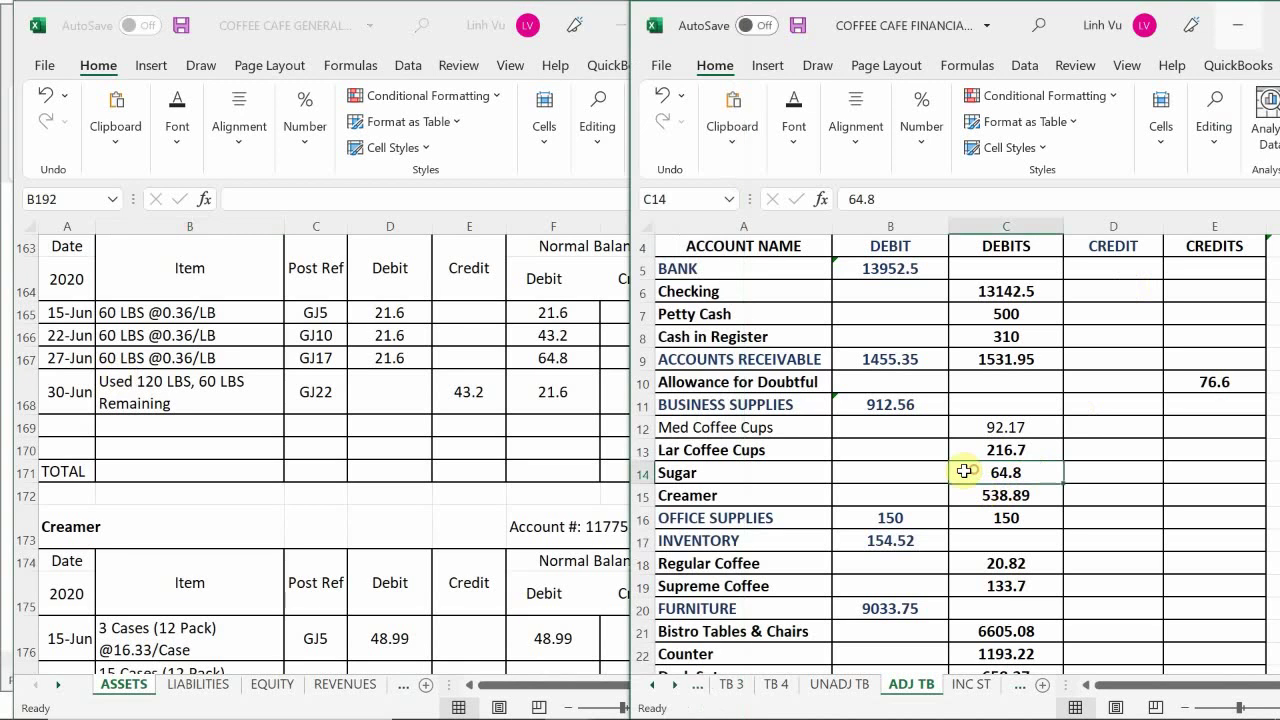
type("21.60")
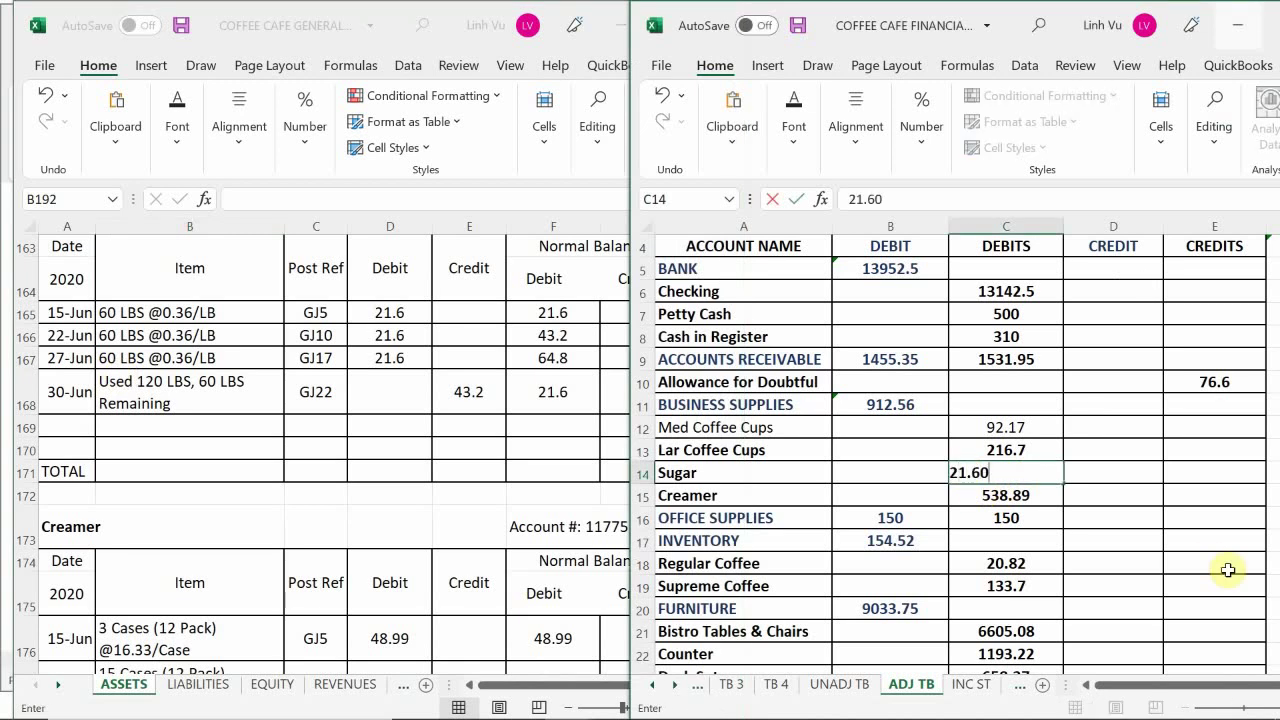
key("Return")
Look up Creamer's ending balance in the general ledger and replace its debit in ADJ TB with 179.63
scroll(1220, 560, "up", 1)
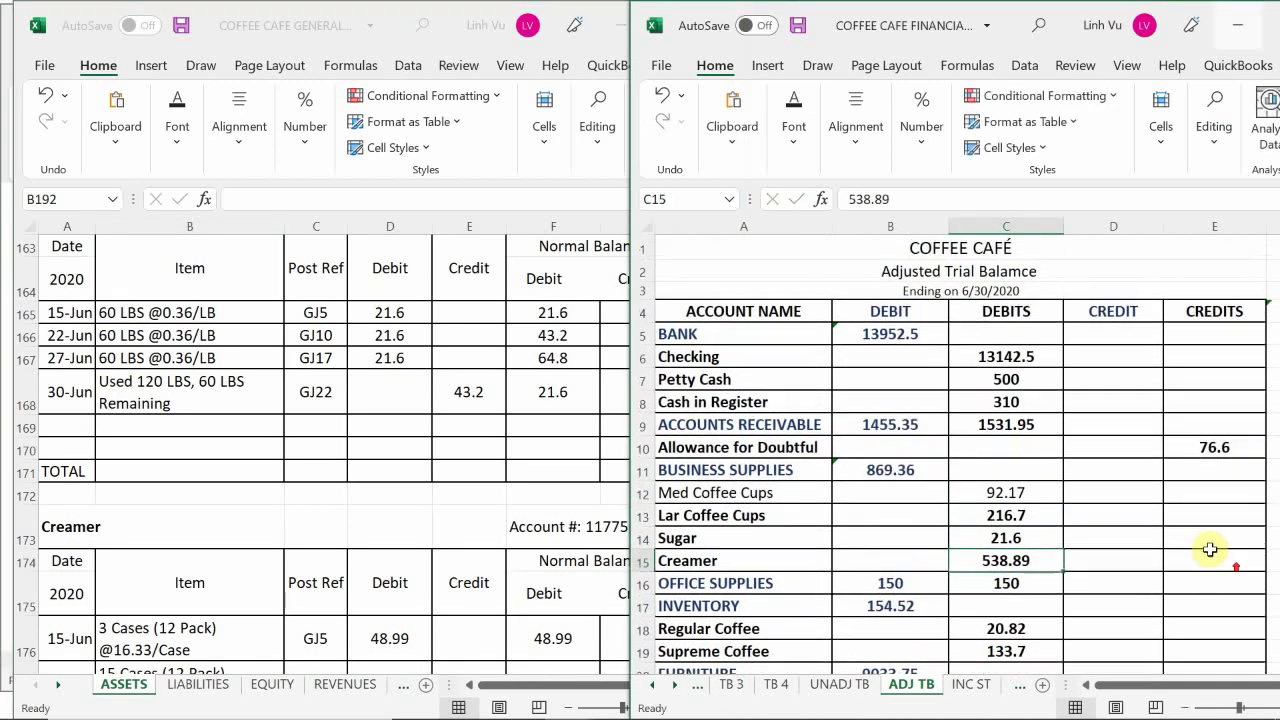
scroll(1090, 518, "down", 2)
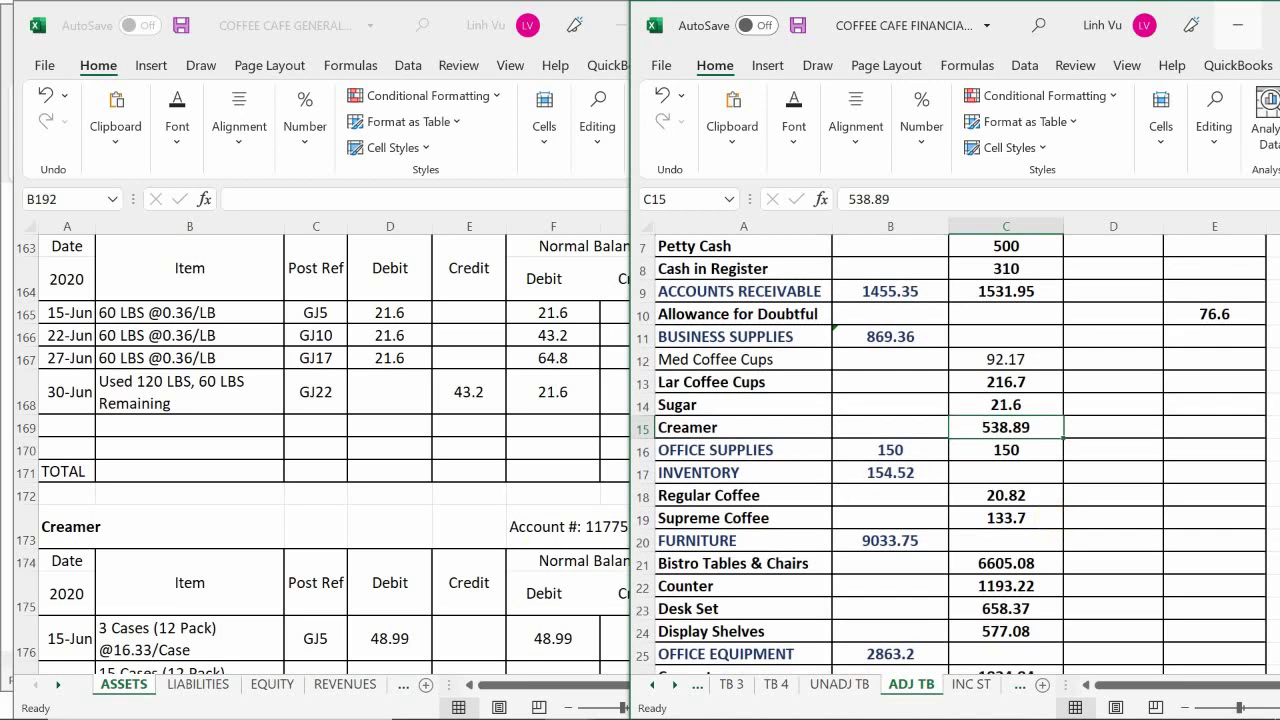
left_click(417, 464)
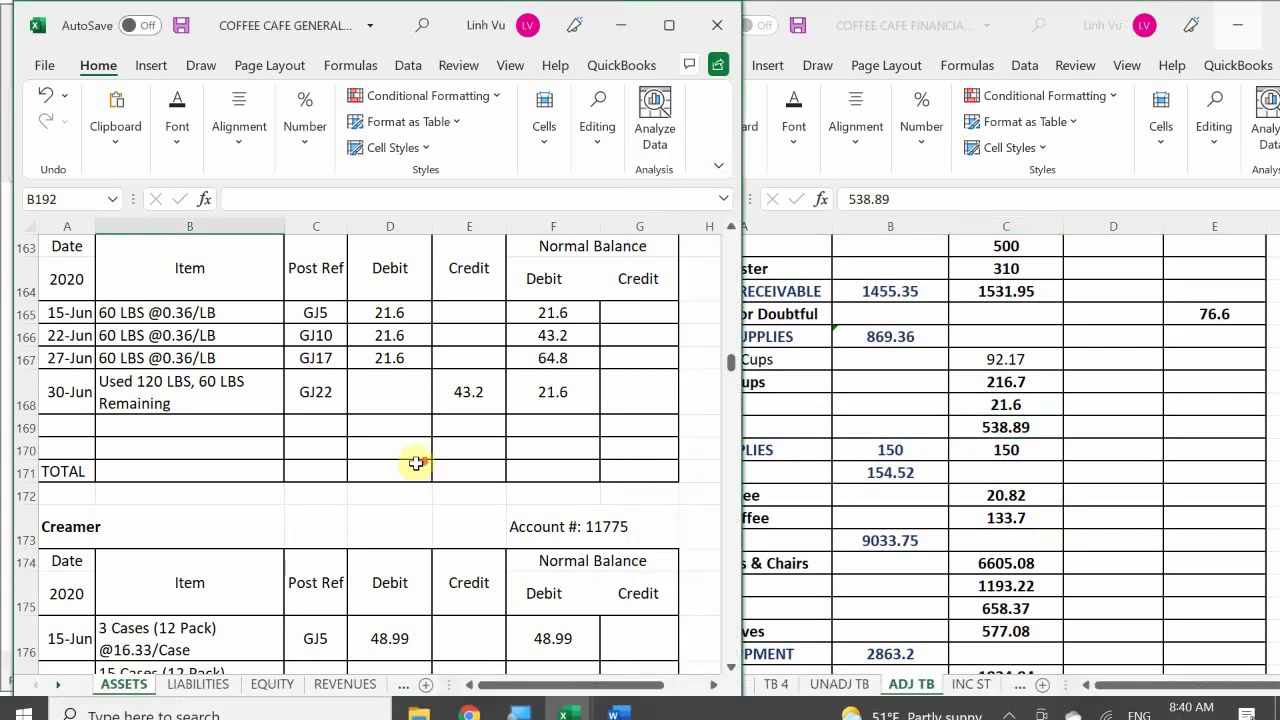
scroll(414, 465, "down", 4)
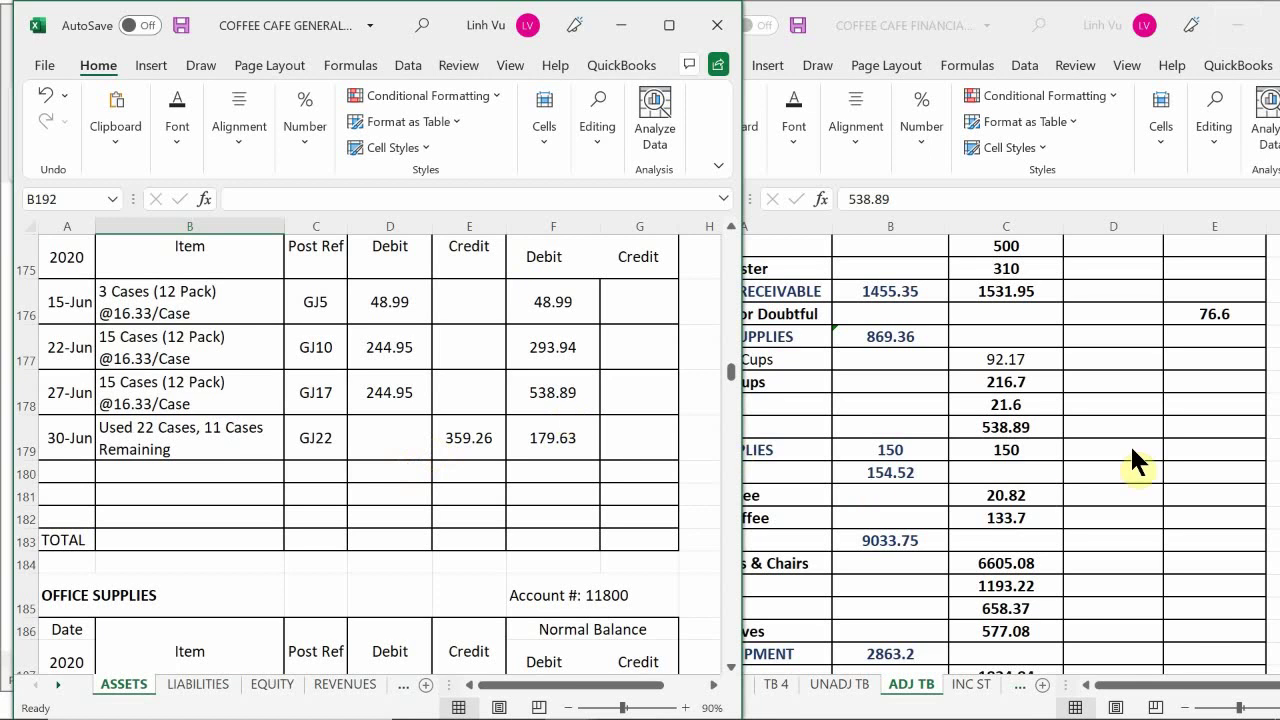
left_click(963, 425)
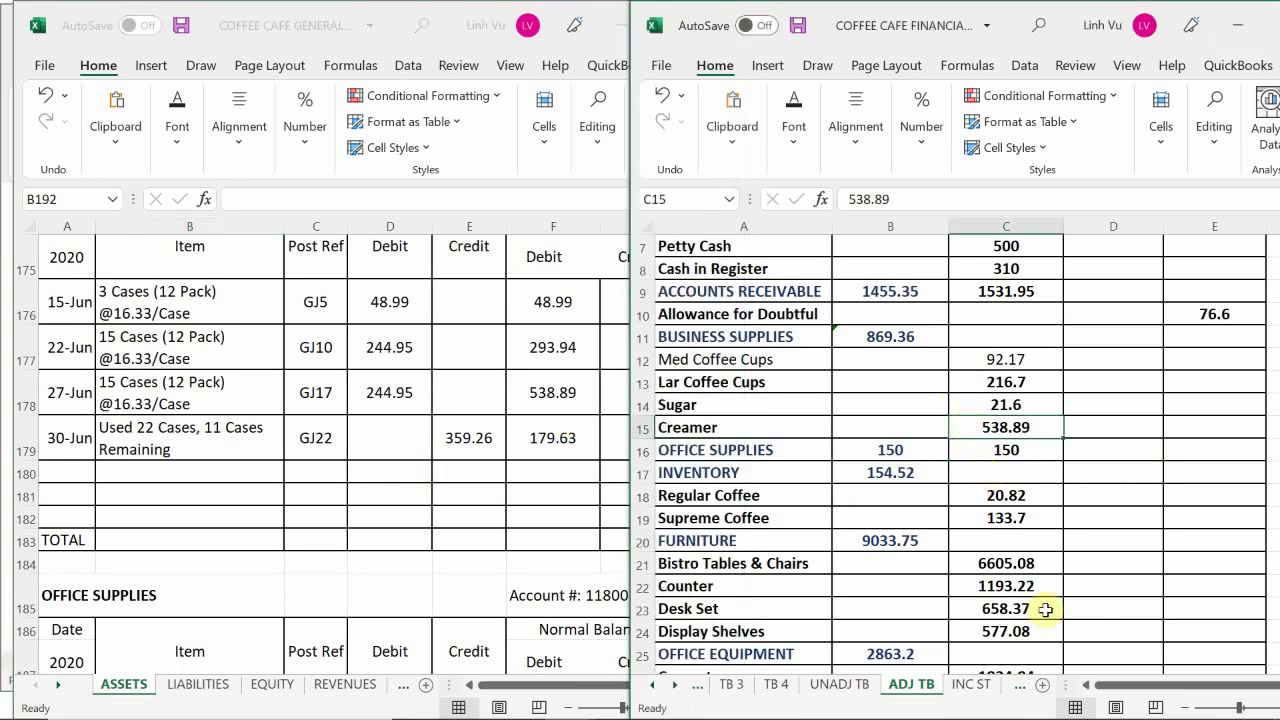
key("Delete")
type("179.63")
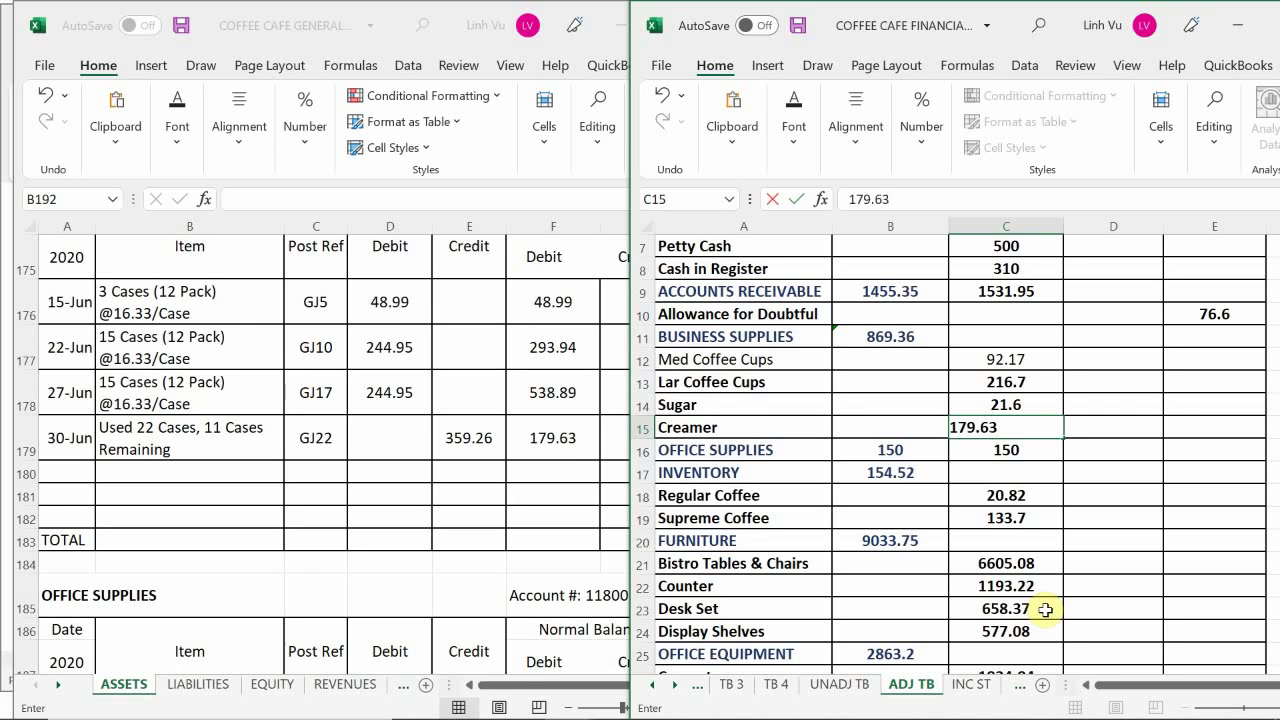
key("Return")
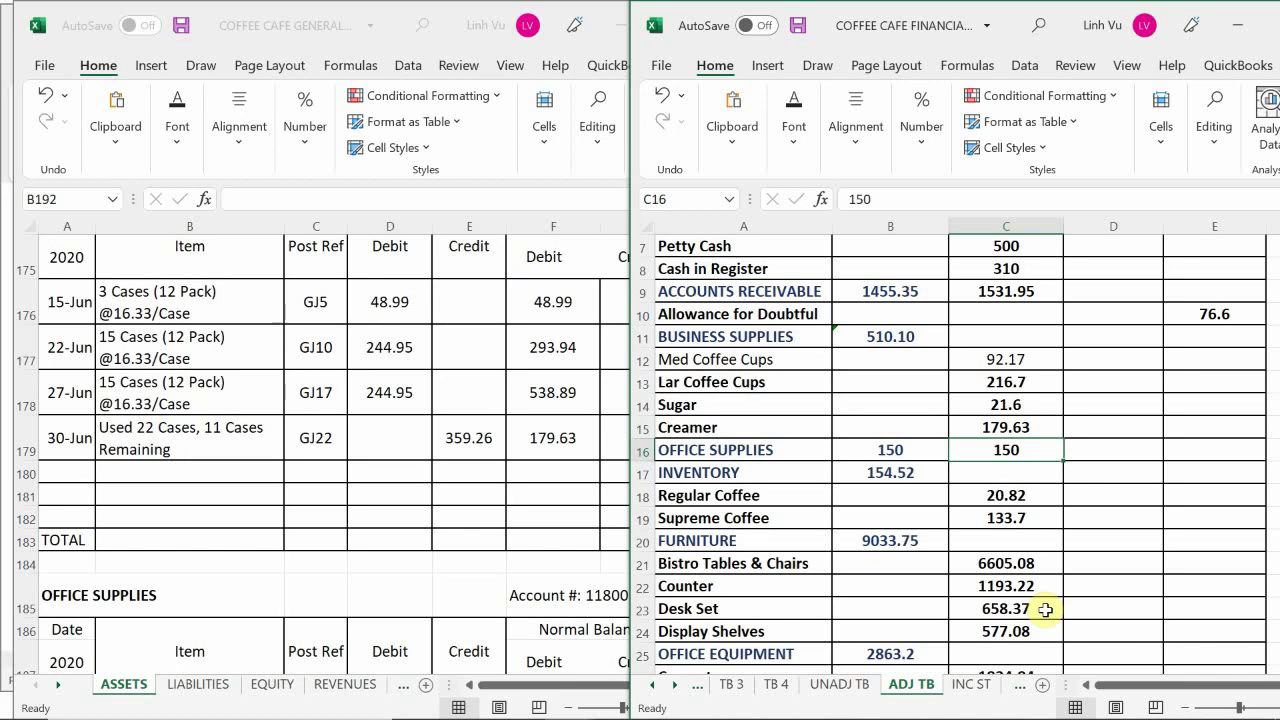
Look up the OFFICE SUPPLIES adjusted balance in the general ledger and set its DEBITS amount in ADJ TB to 80
left_click(358, 484)
scroll(358, 484, "down", 3)
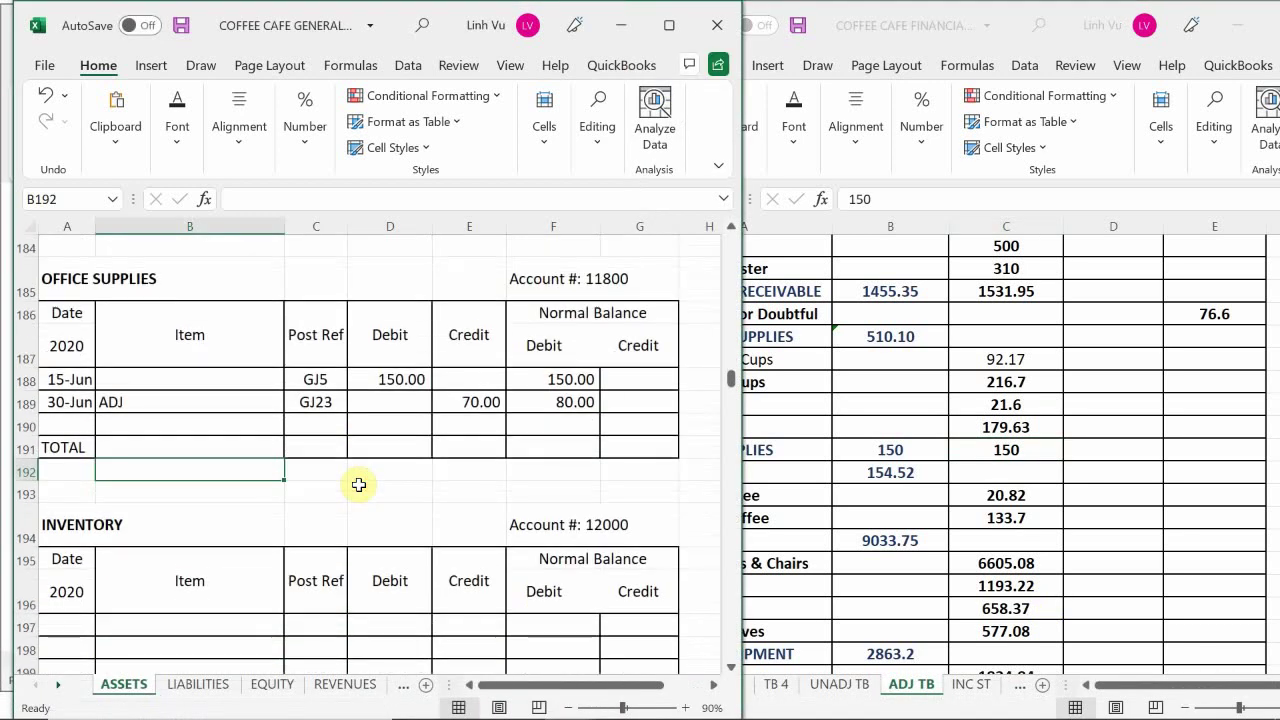
left_click(963, 446)
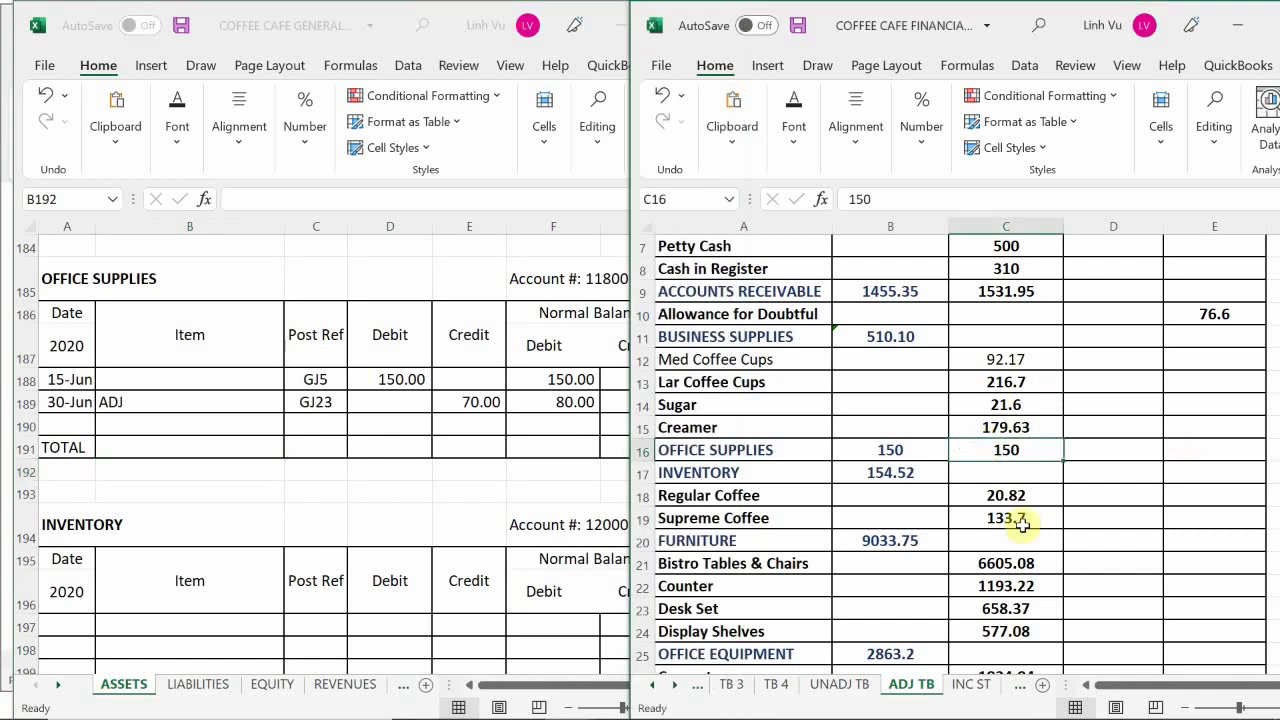
type("80")
key("Return")
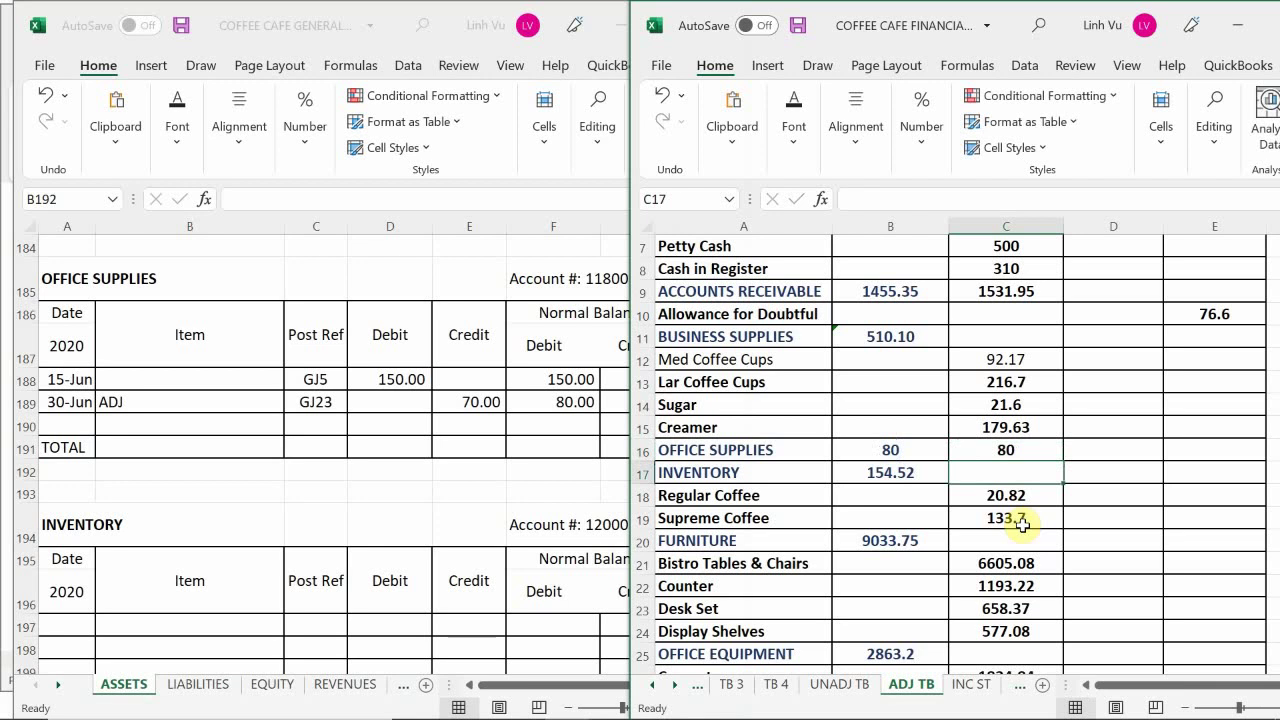
Look through the general ledger's Regular Coffee, Supreme Coffee and Ceramic Coffee Mugs accounts for their ending balances
left_click(414, 510)
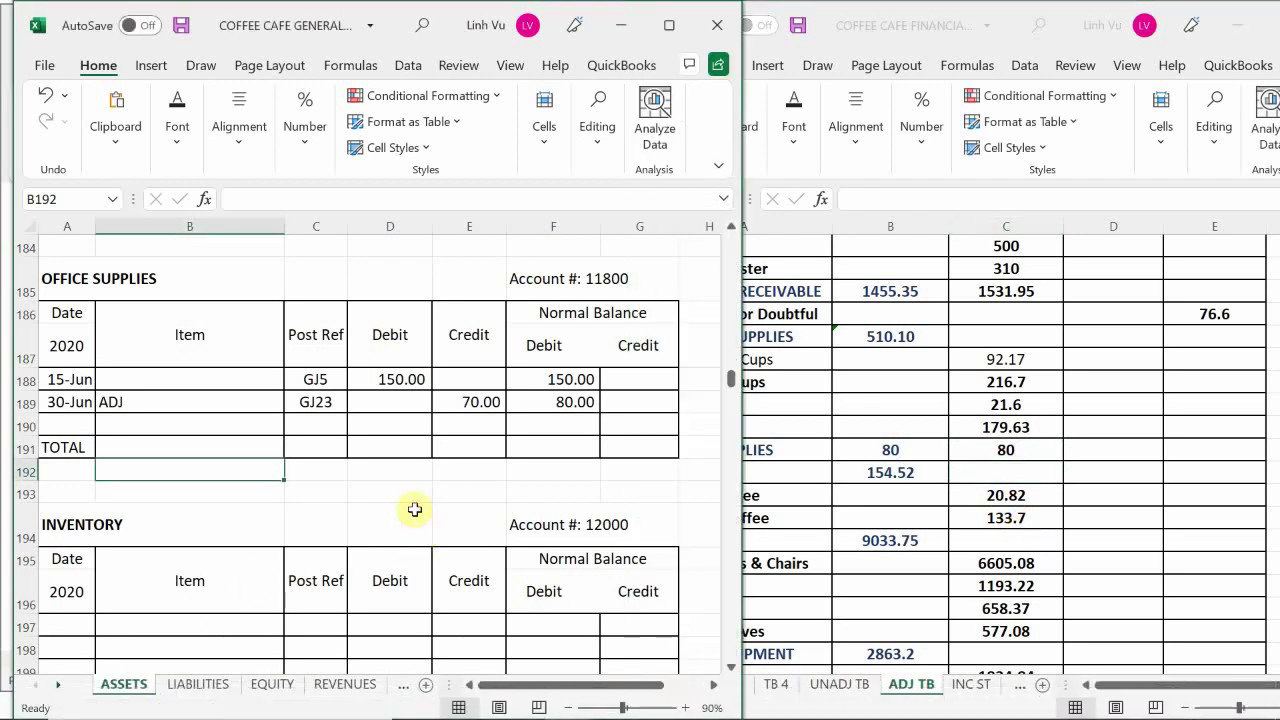
scroll(414, 510, "down", 3)
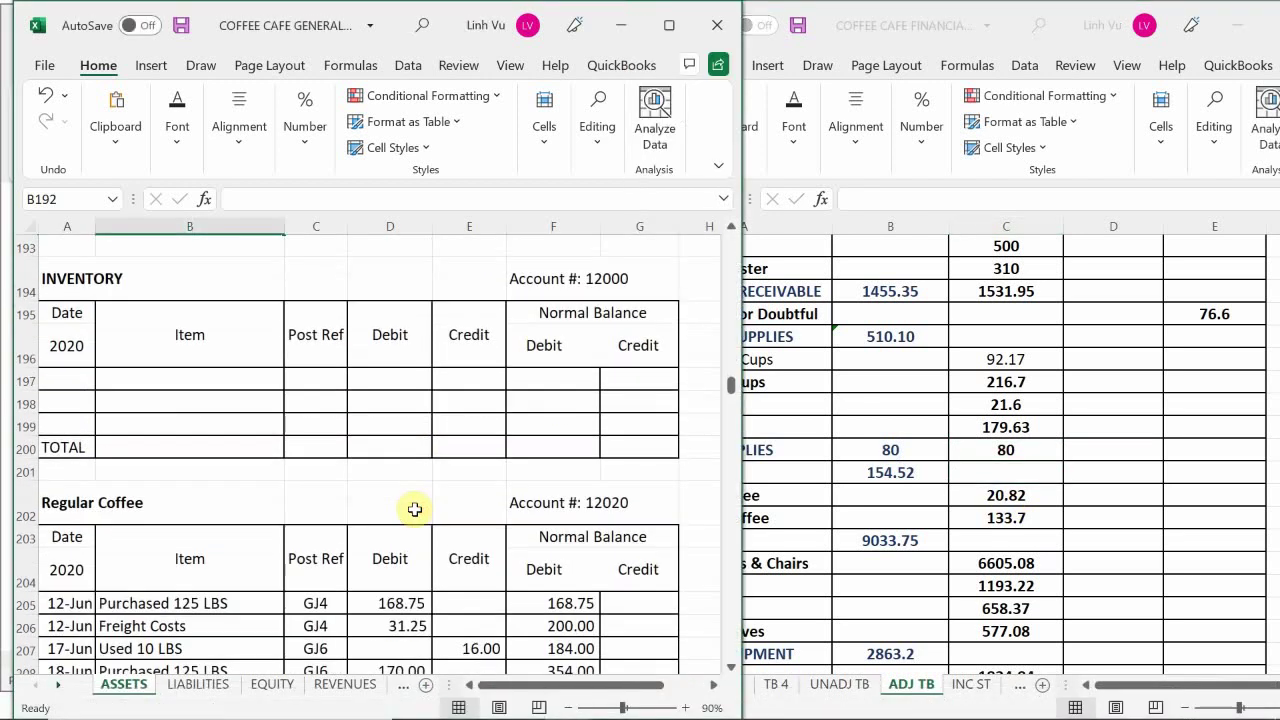
scroll(414, 510, "down", 4)
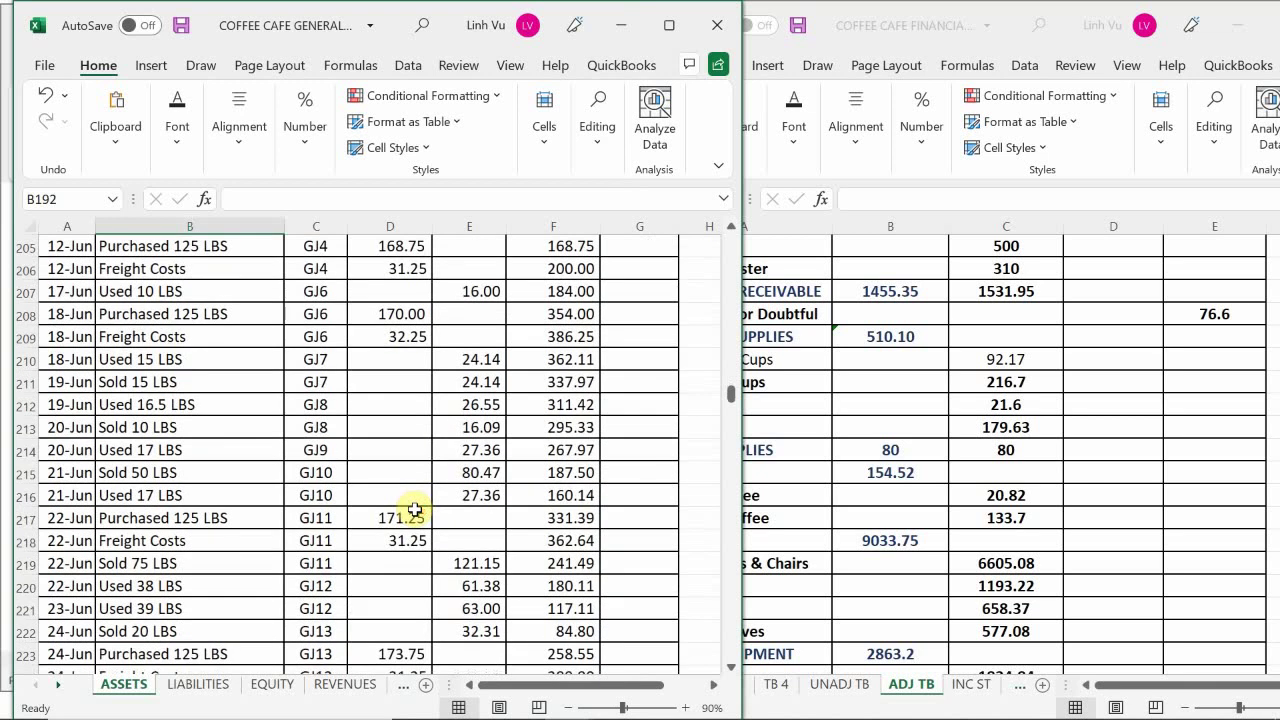
scroll(414, 510, "down", 7)
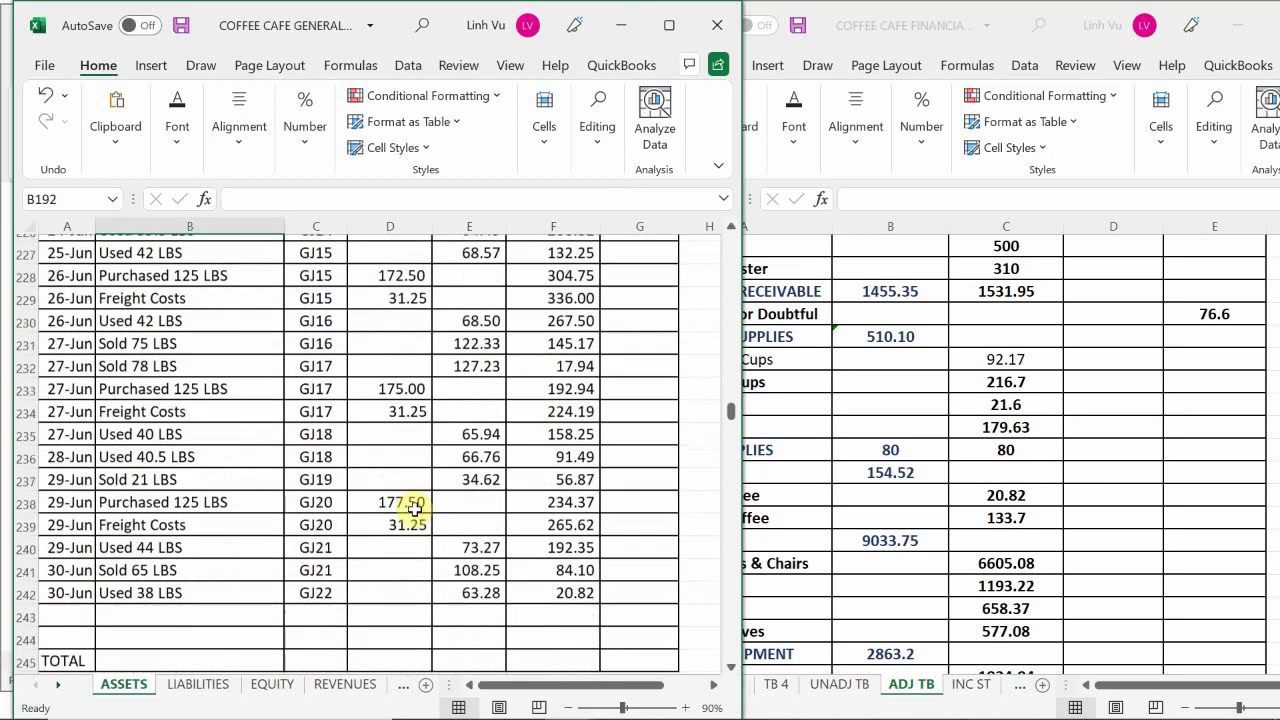
scroll(414, 510, "down", 4)
scroll(414, 510, "up", 1)
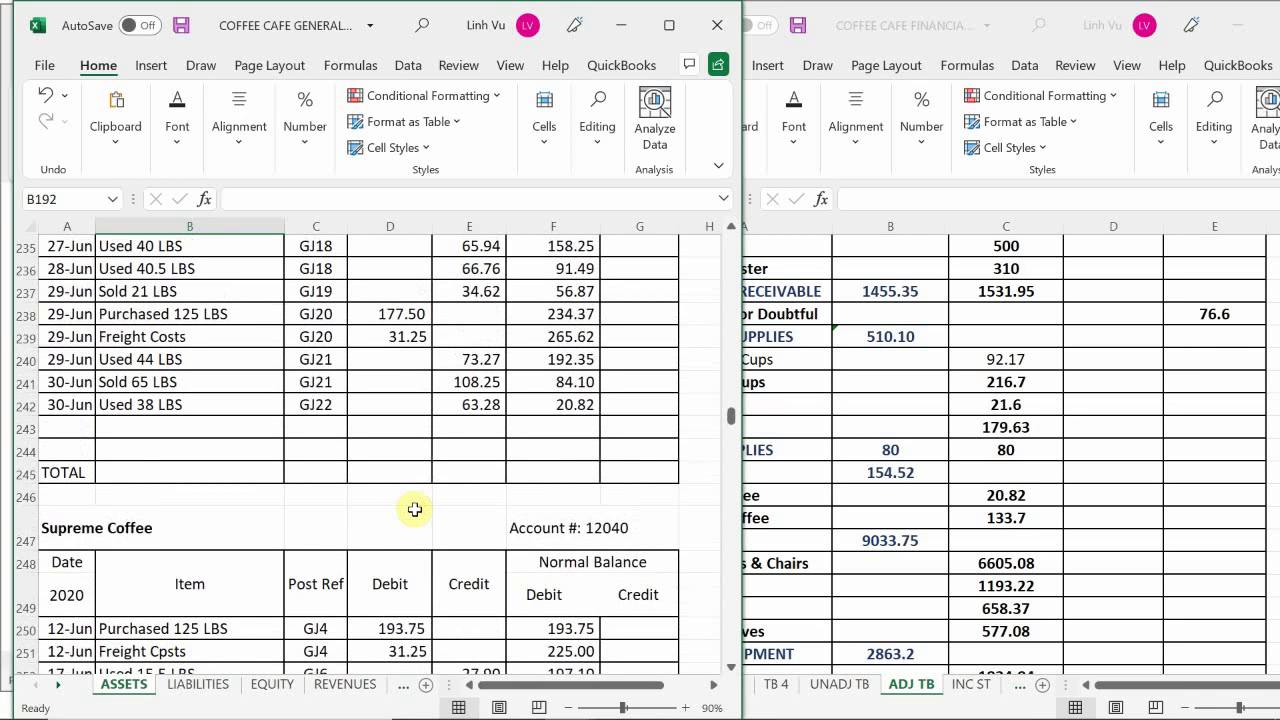
scroll(414, 510, "down", 13)
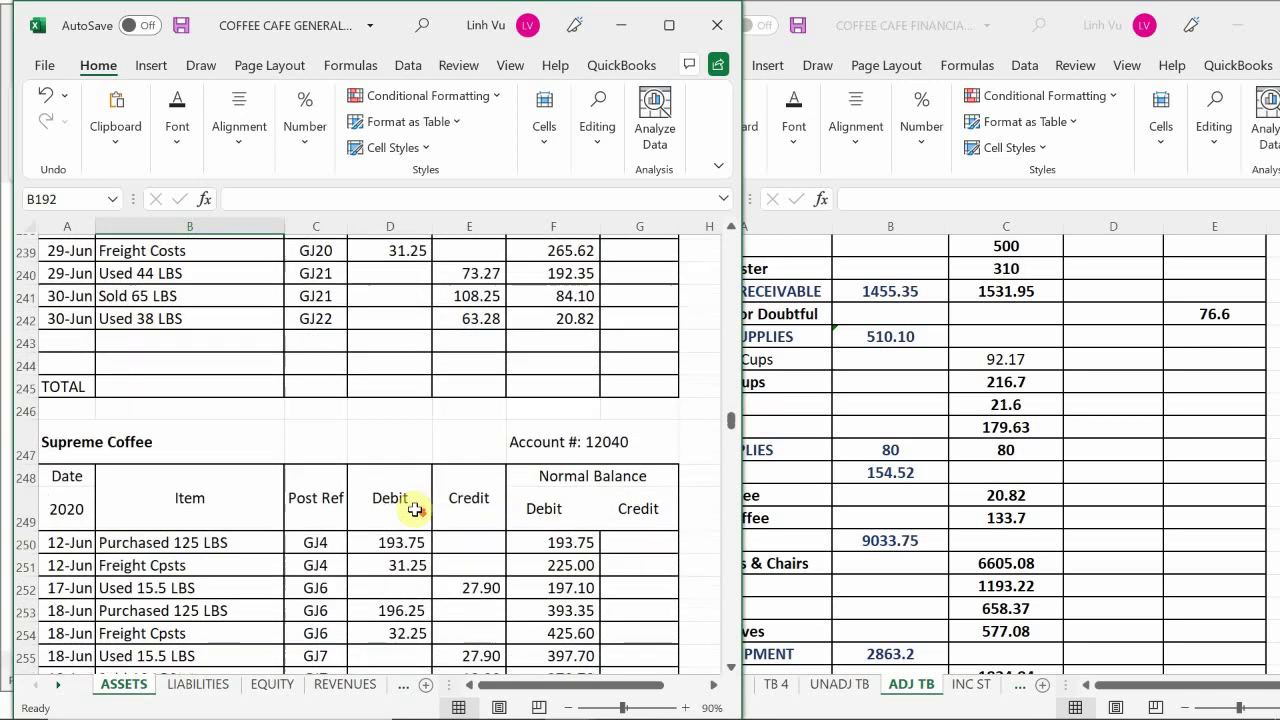
scroll(414, 510, "down", 2)
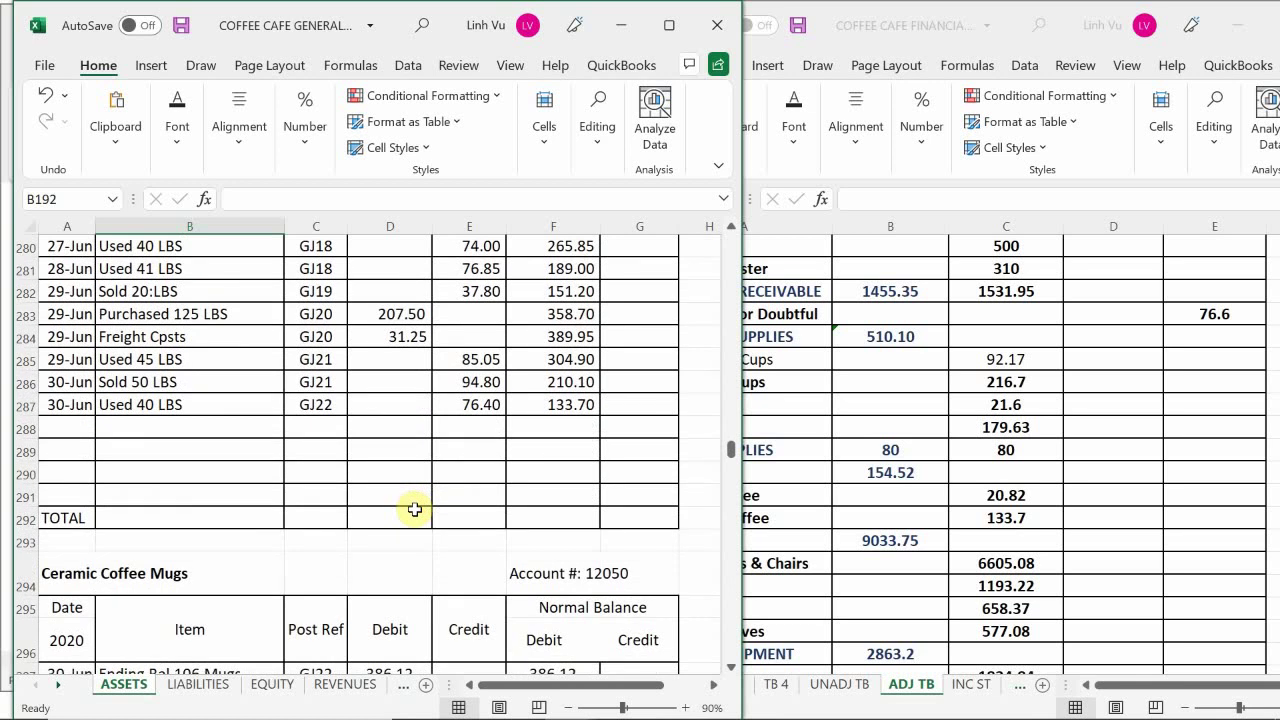
scroll(428, 480, "down", 5)
scroll(428, 480, "up", 1)
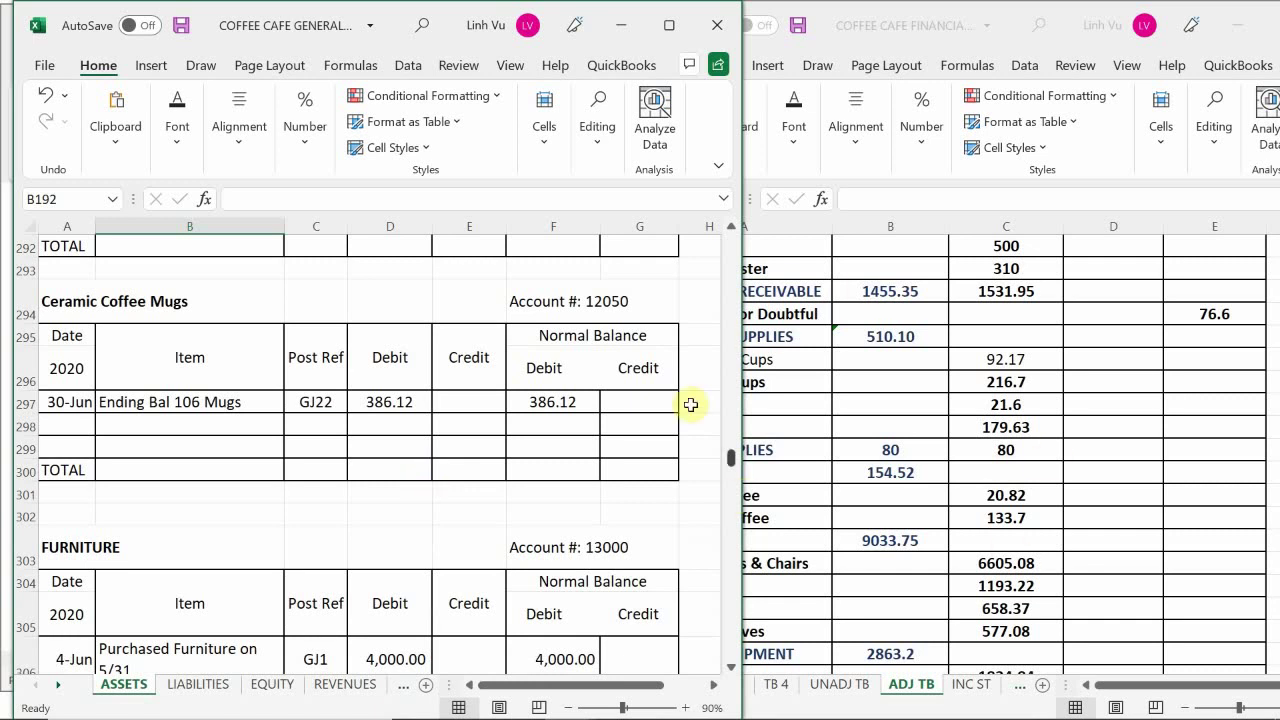
Insert a blank row above FURNITURE in the ADJ TB sheet
left_click(858, 505)
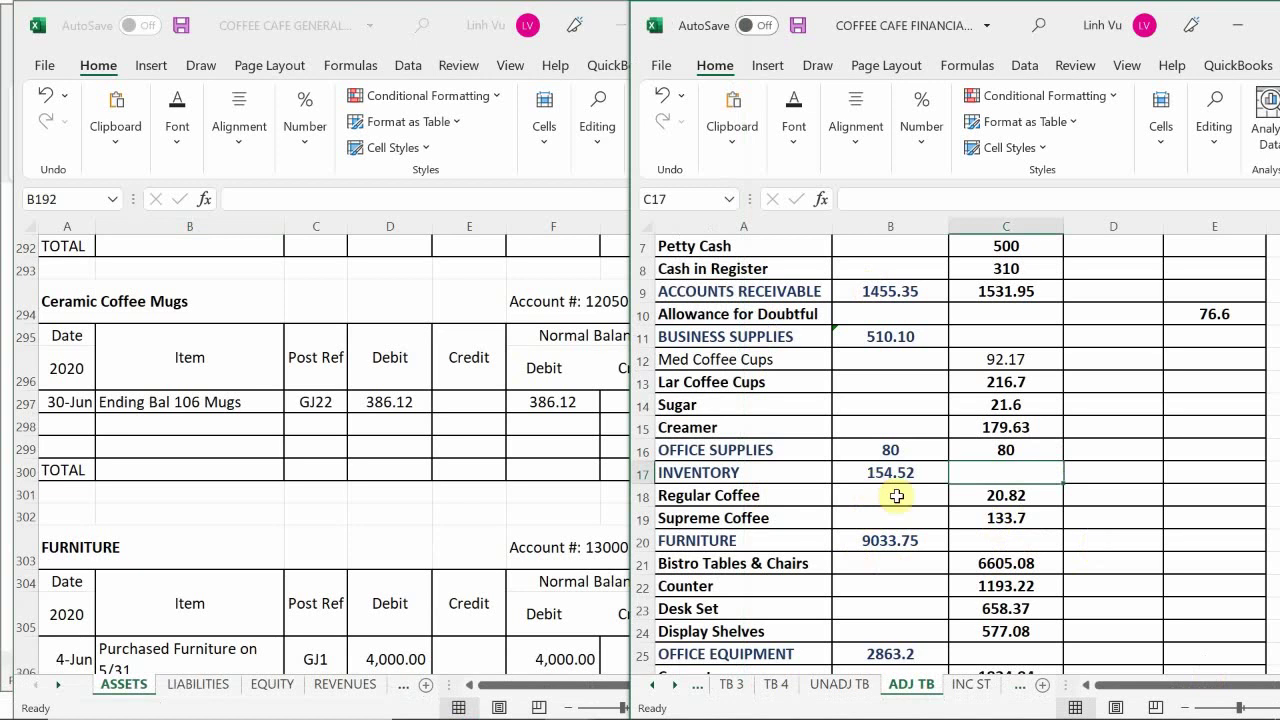
left_click(643, 541)
right_click(644, 542)
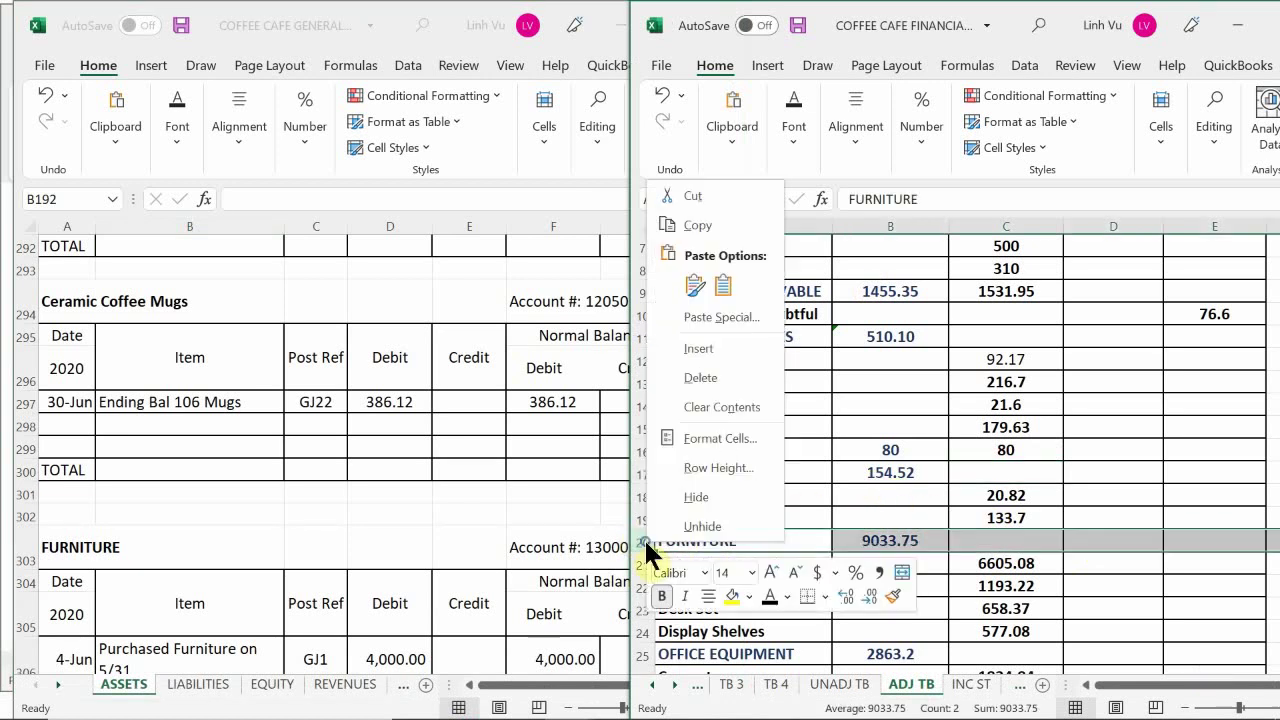
left_click(708, 348)
left_click(700, 541)
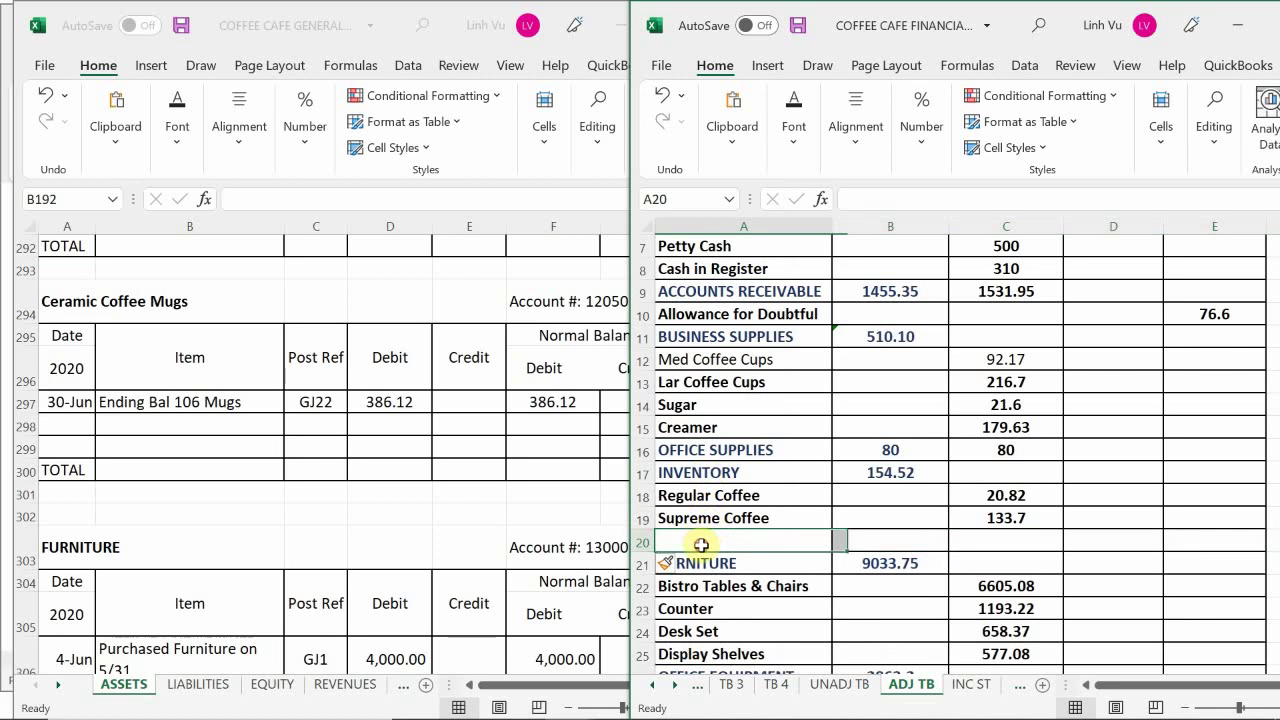
Enter Ceramic Coffee Mugs as the account name in the blank row below Supreme Coffee
left_click(792, 130)
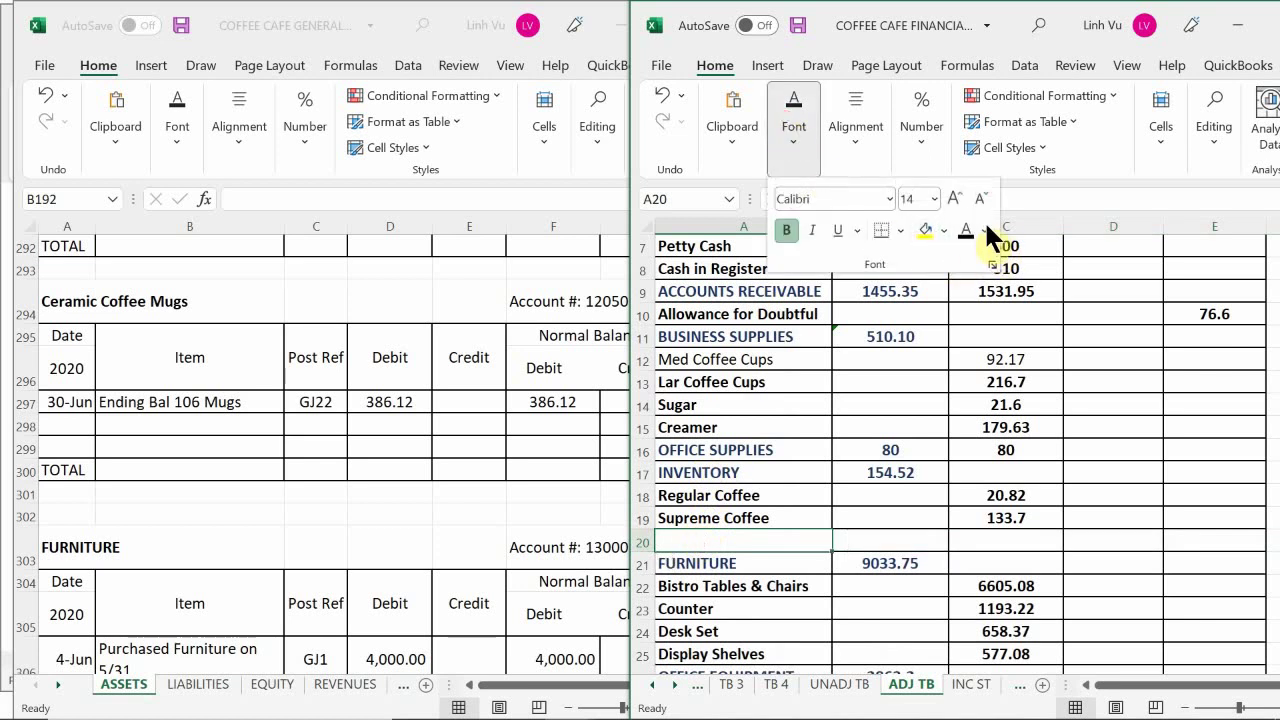
left_click(691, 536)
type("C")
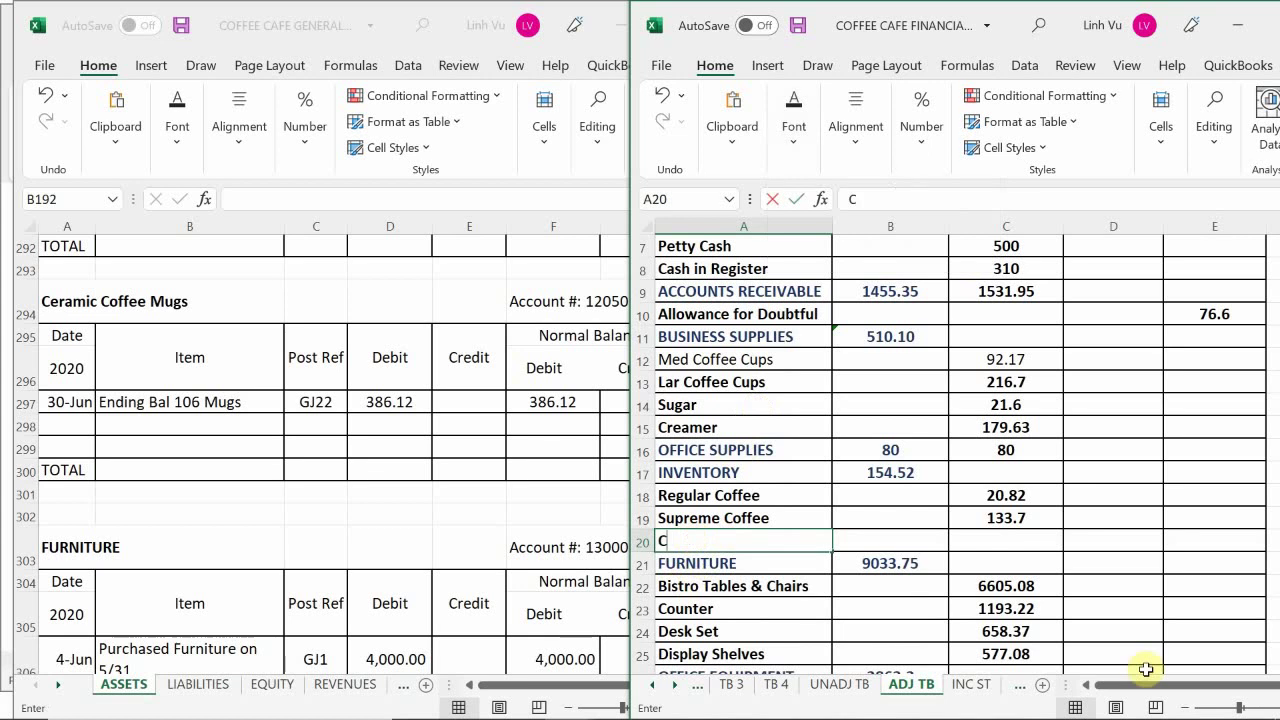
type("rea")
key("BackSpace")
key("BackSpace")
key("BackSpace")
key("BackSpace")
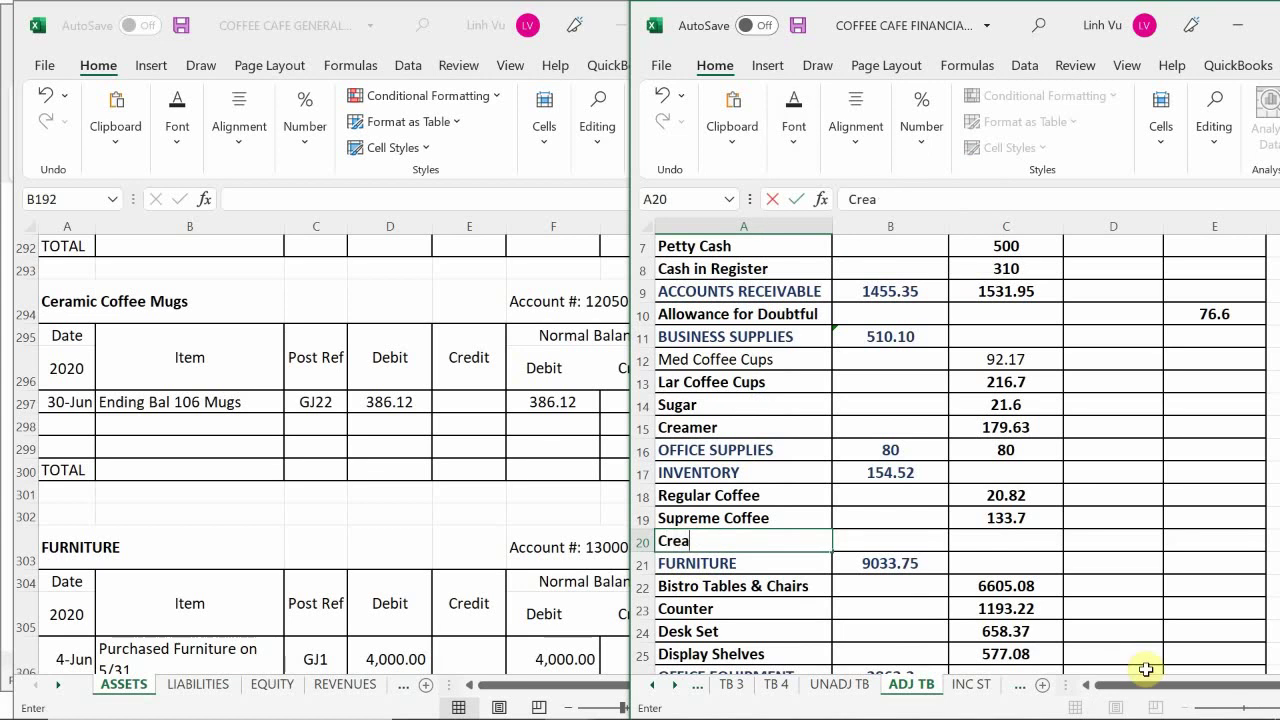
type("eramic Coffee Mugs")
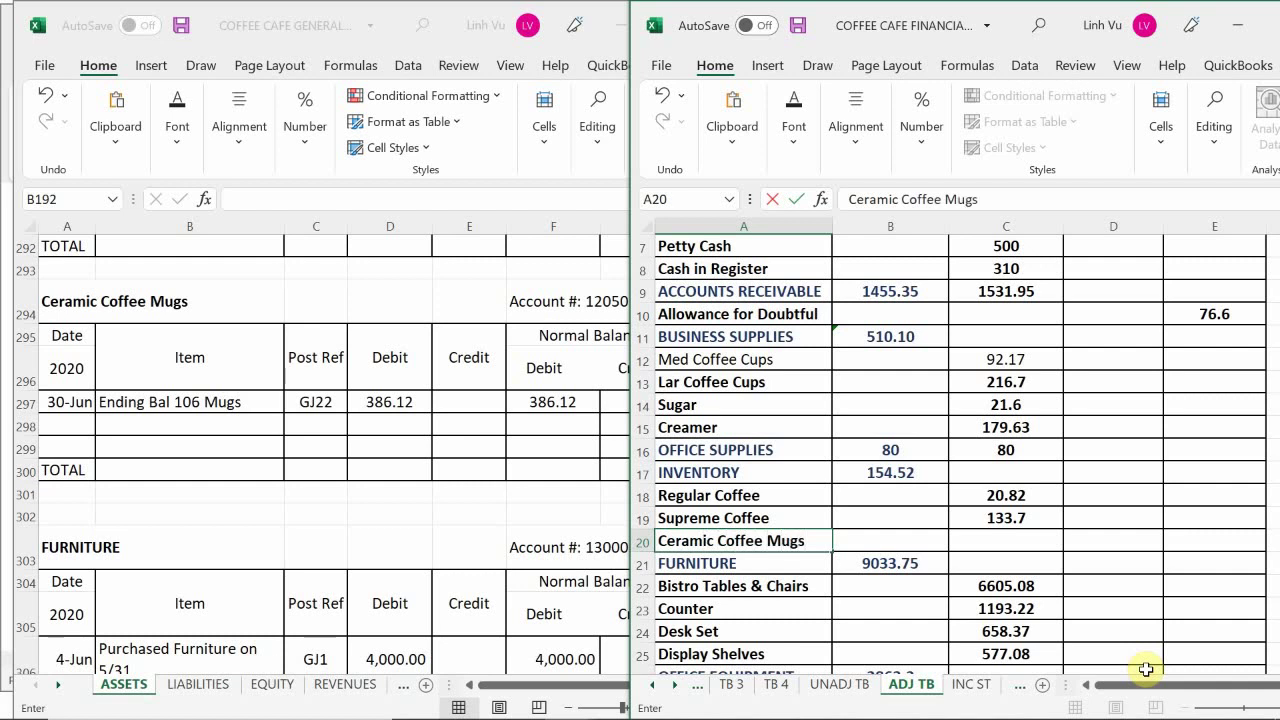
key("Tab")
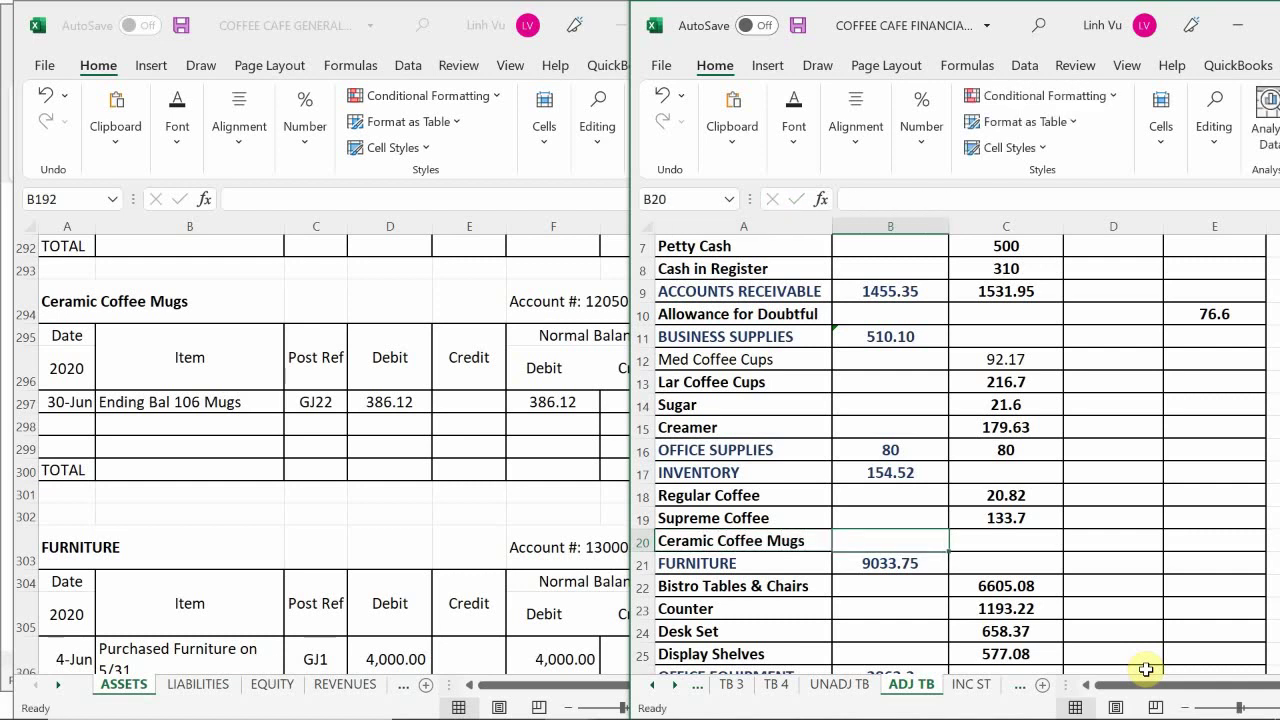
type("386.12")
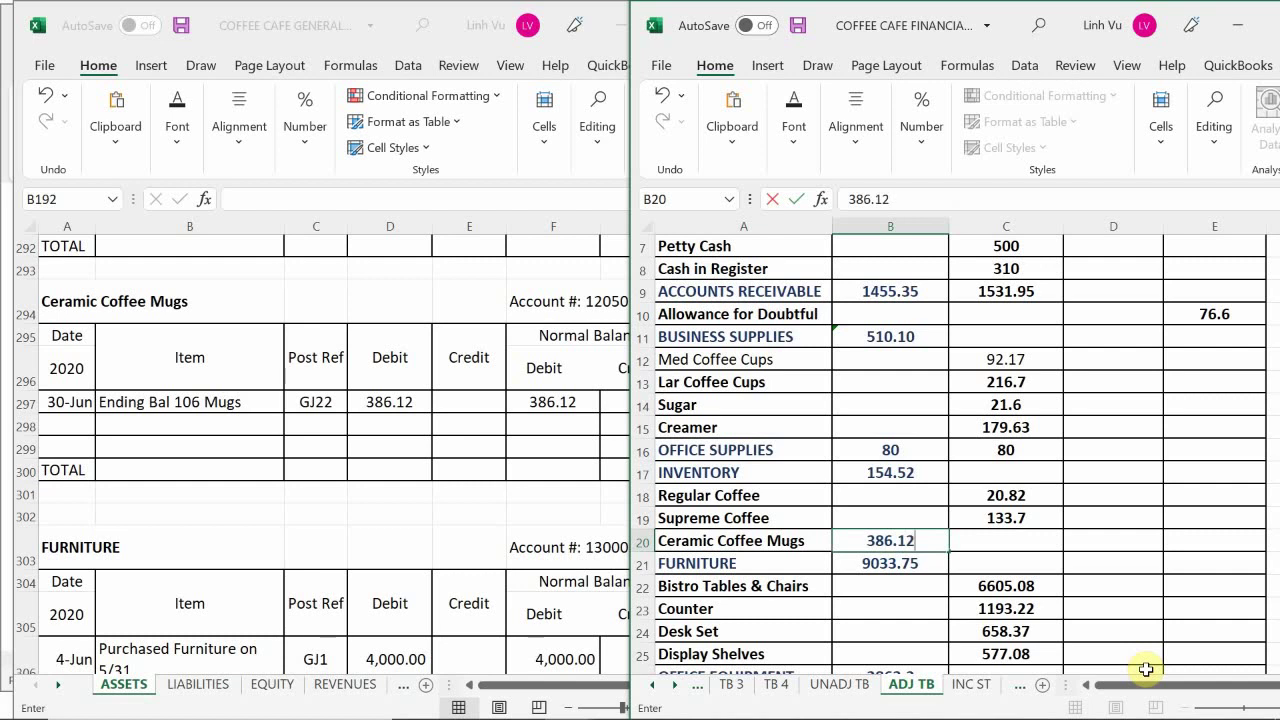
key("Return")
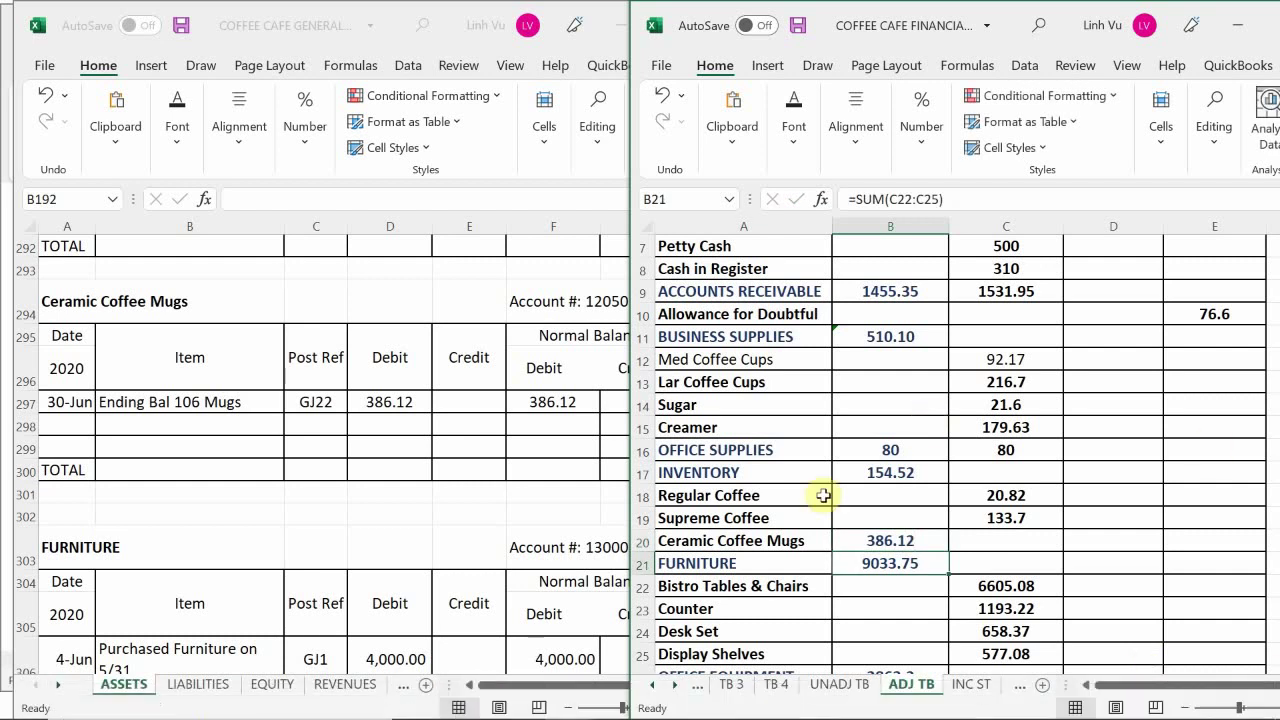
left_click(885, 540)
key("Delete")
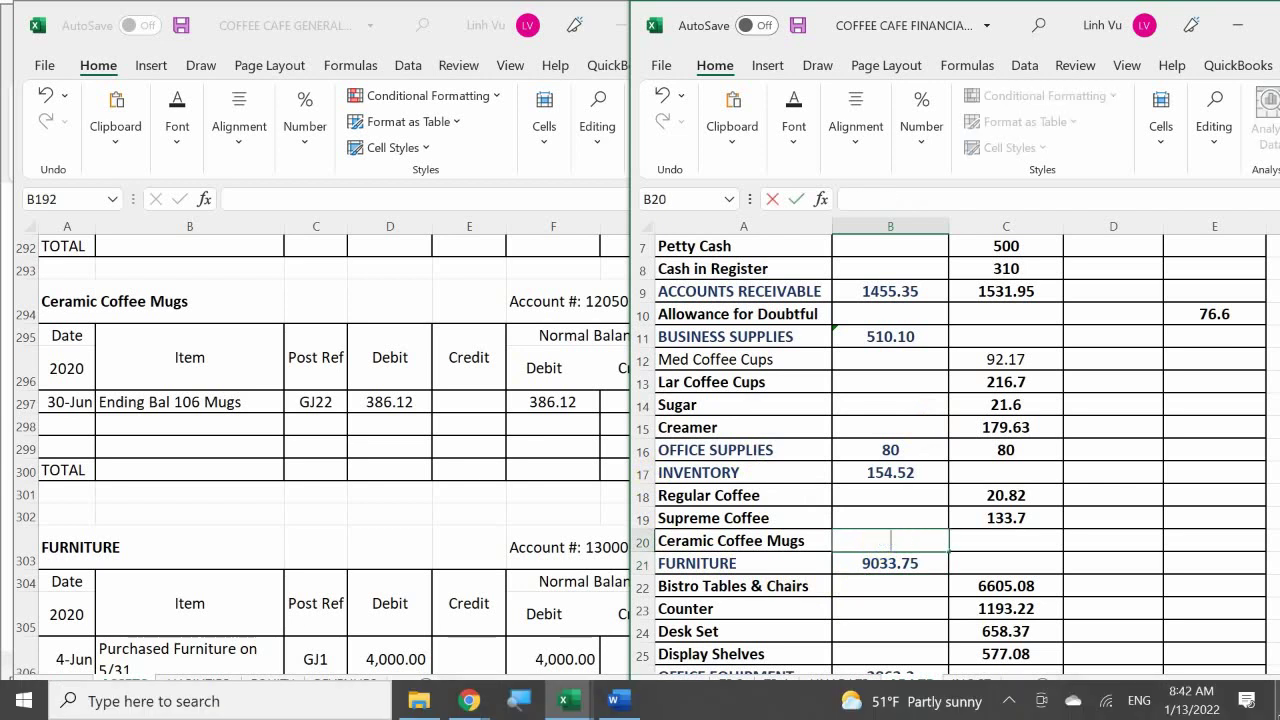
Enter 386.12 in column C as the debit for Ceramic Coffee Mugs
key("Down")
key("Right")
key("Up")
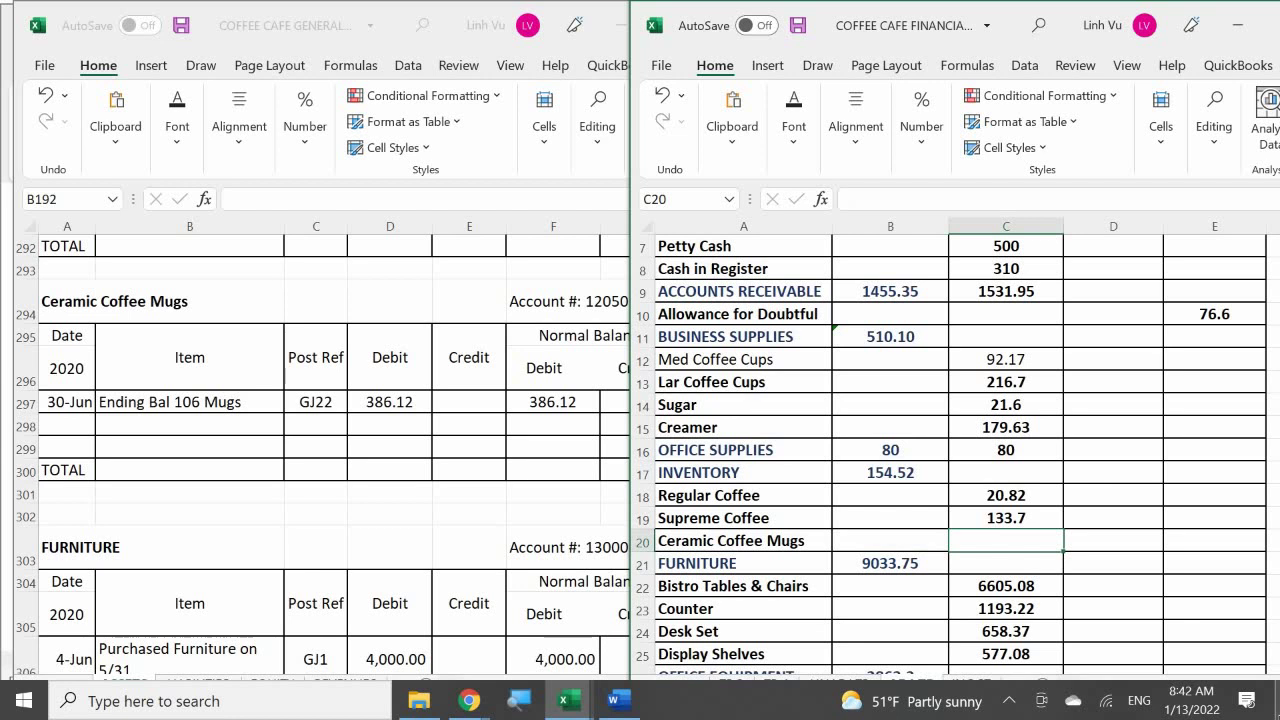
type("386.12")
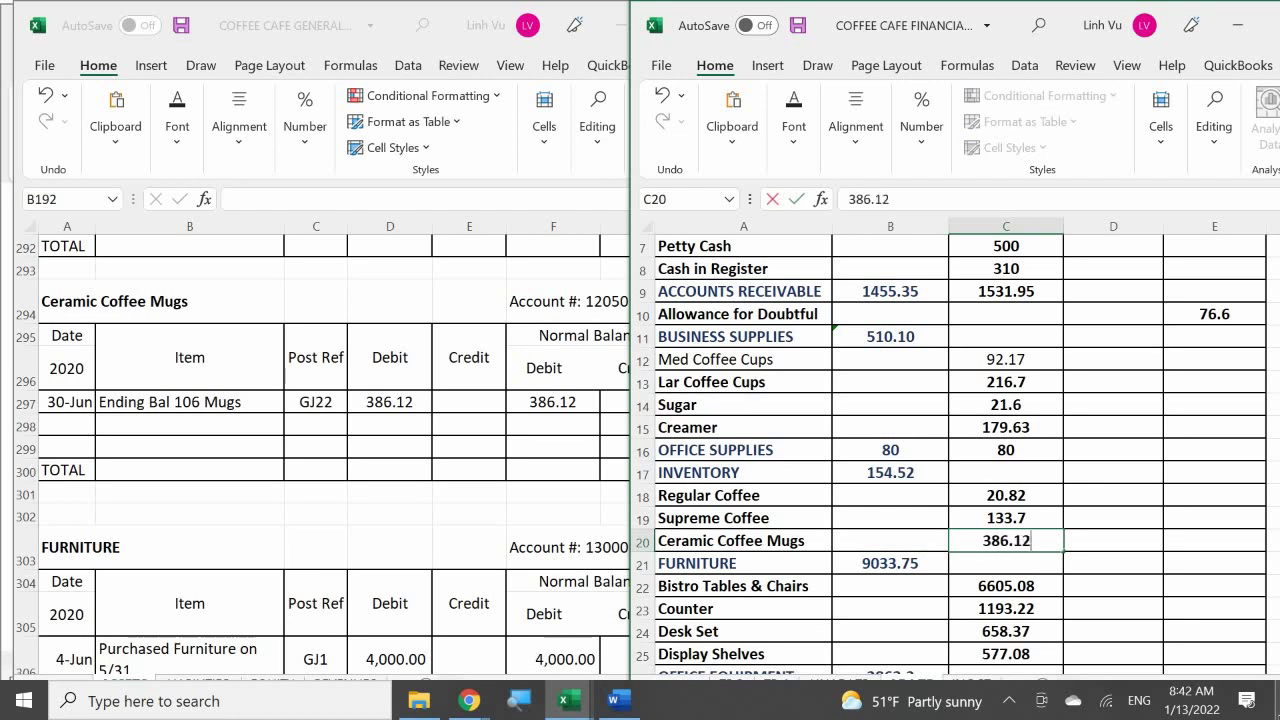
key("Return")
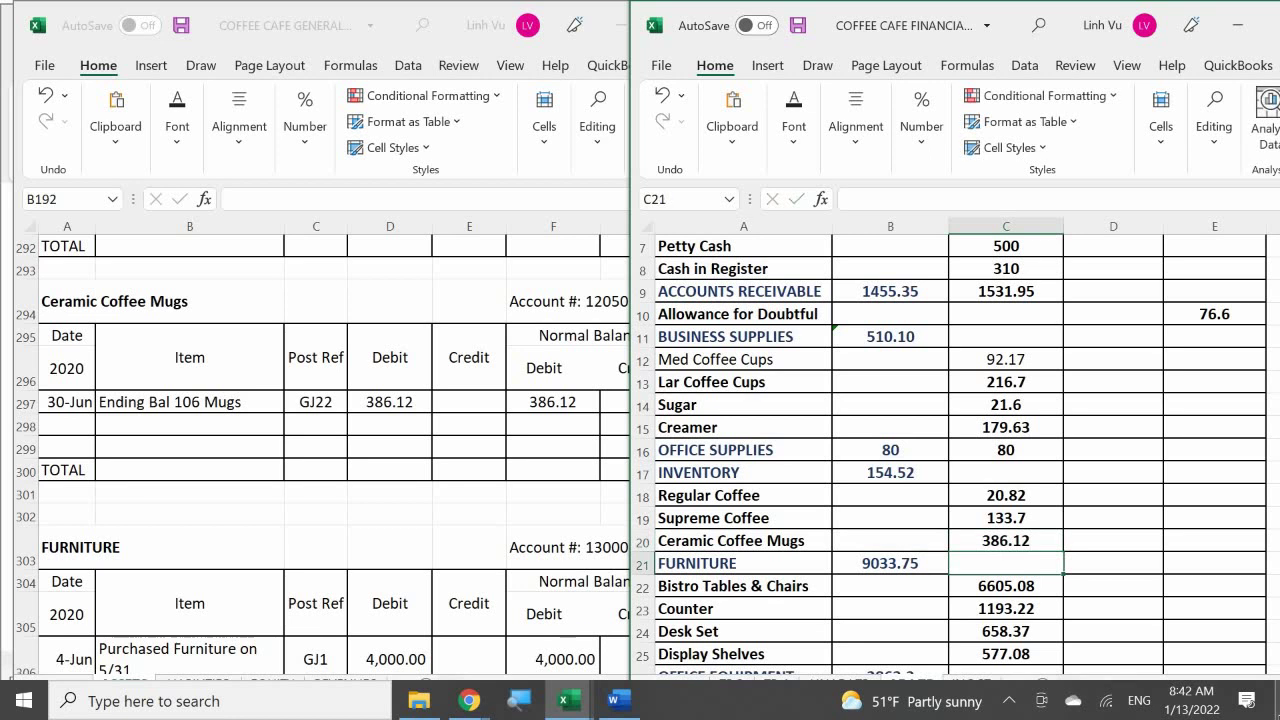
Replace the INVENTORY total in B17 with the formula =SUM(C17:C20) and check its range
left_click(878, 472)
key("F2")
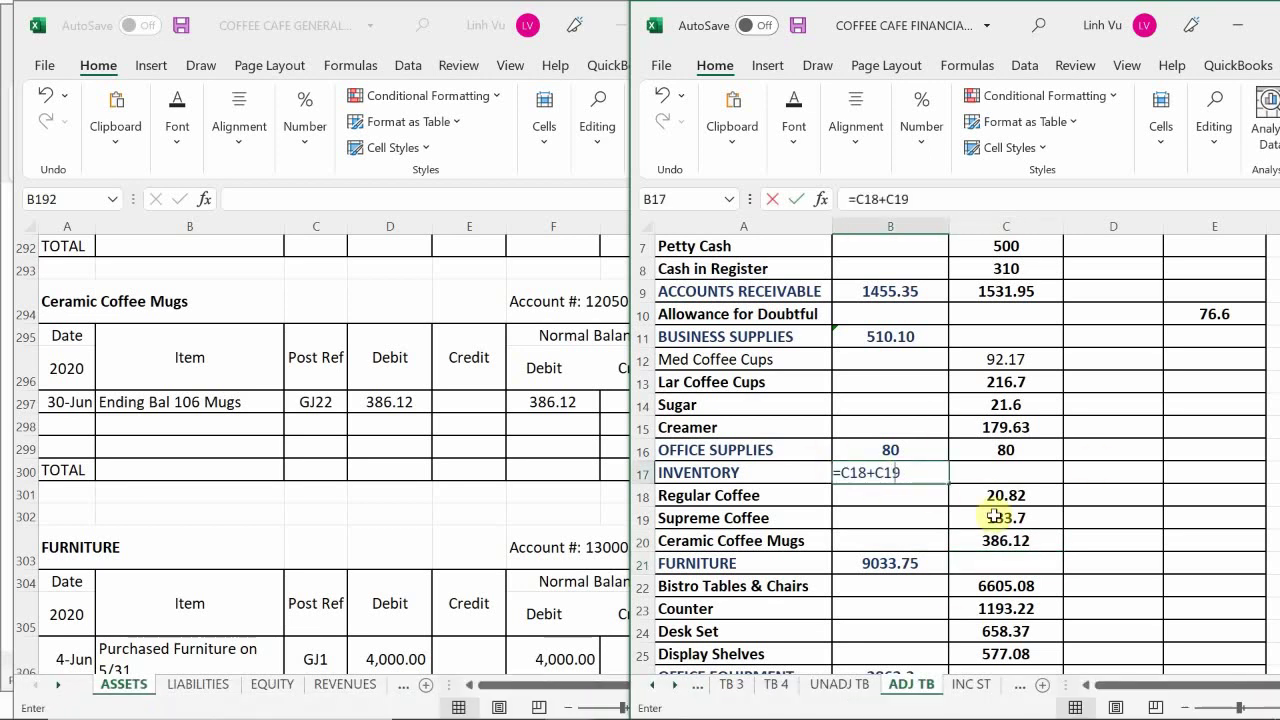
key("BackSpace")
key("BackSpace")
key("BackSpace")
key("BackSpace")
key("BackSpace")
key("BackSpace")
key("BackSpace")
type("sum")
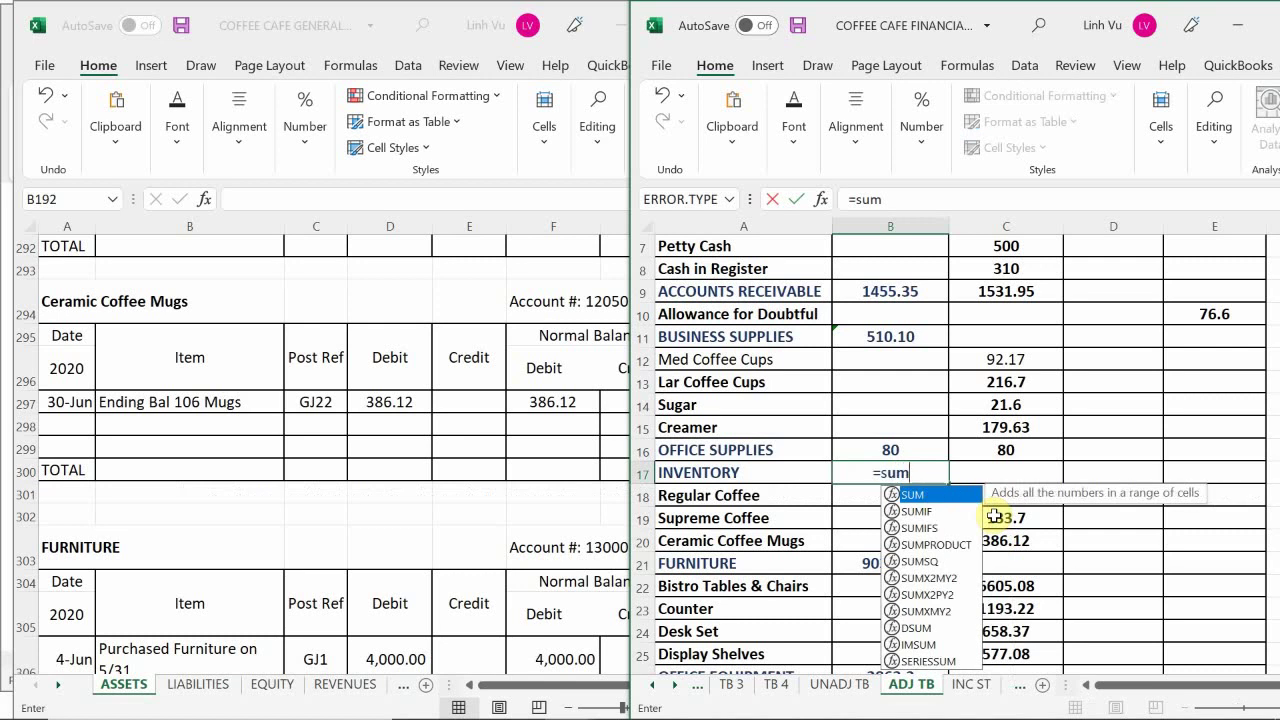
type("(")
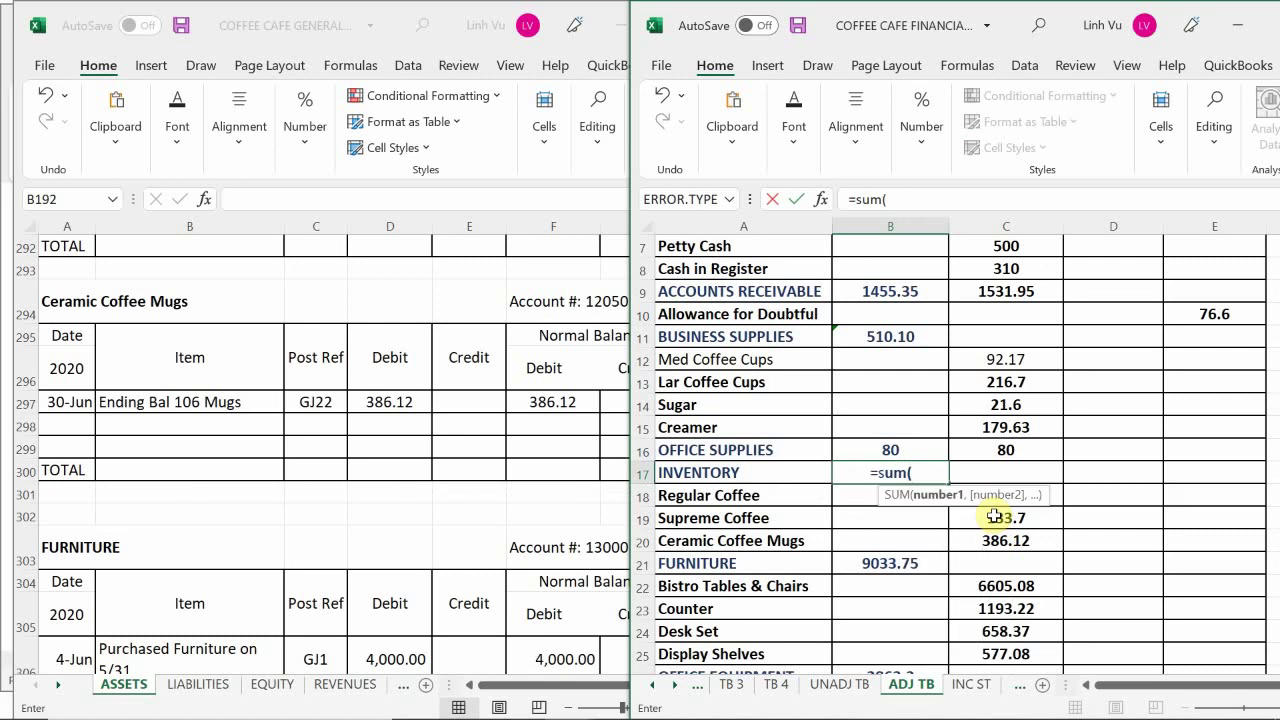
key("Right")
key("shift+Down")
key("shift+Down")
key("shift+Down")
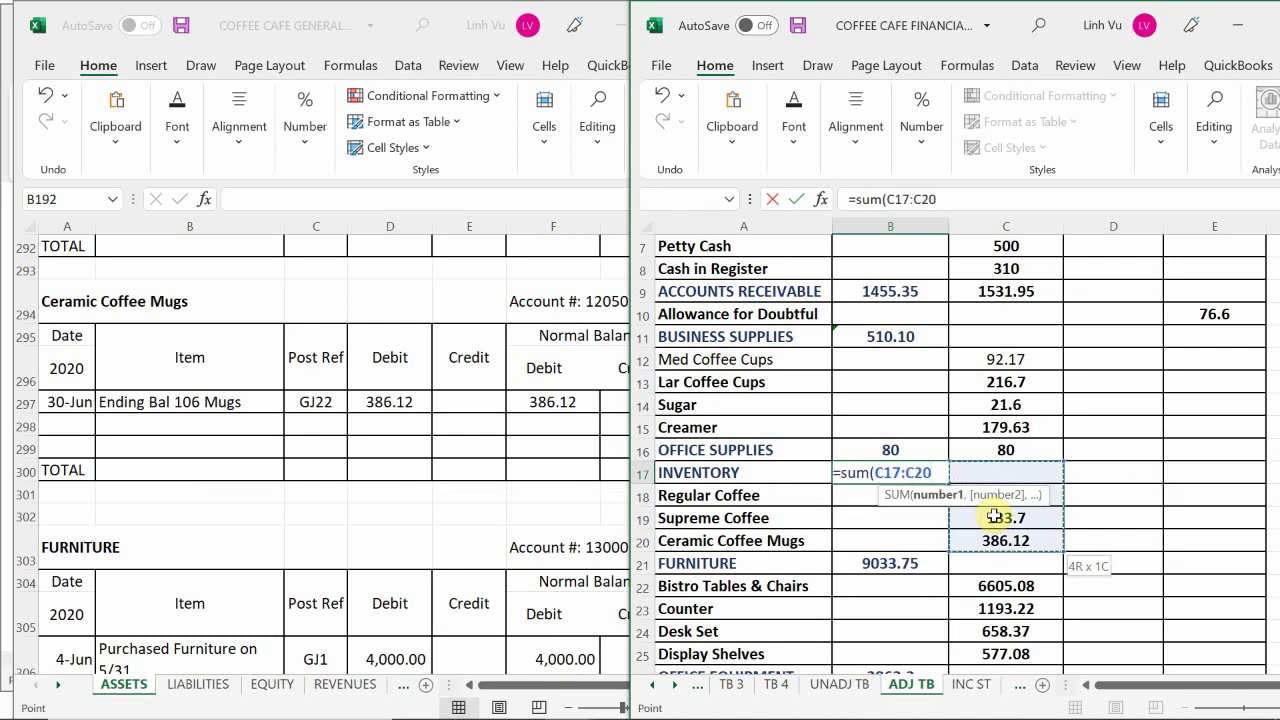
key("Return")
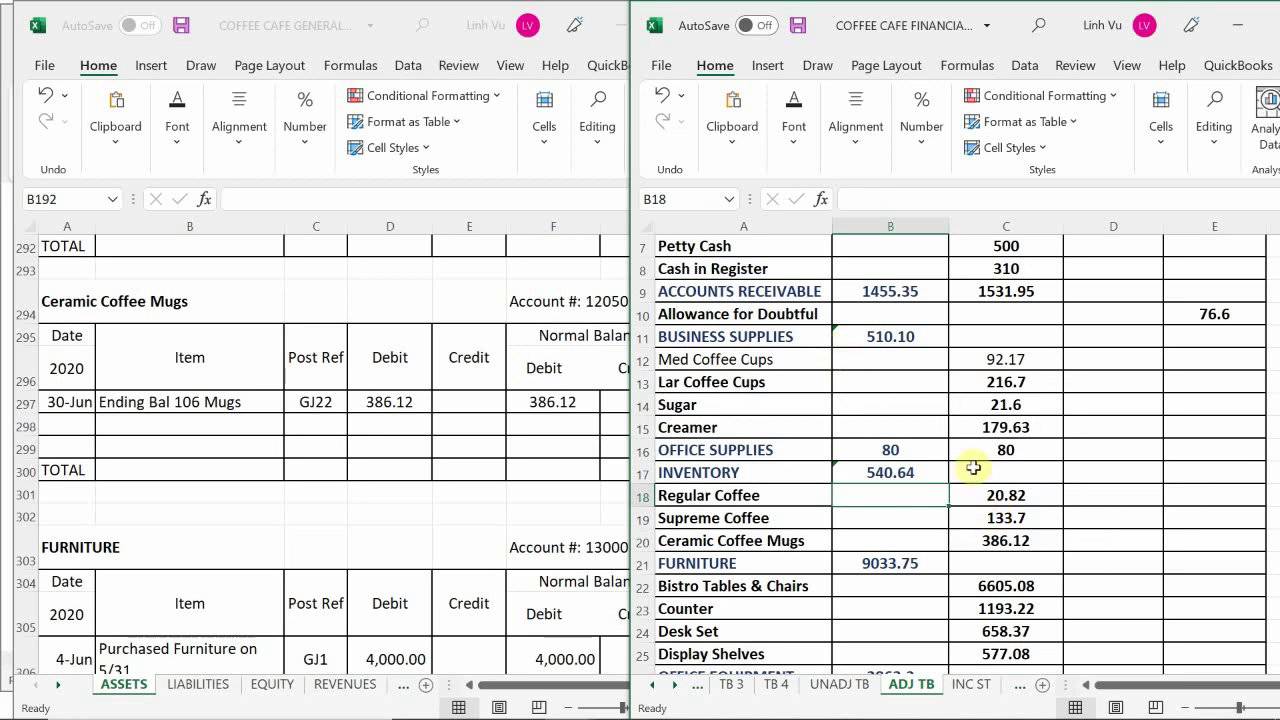
double_click(915, 474)
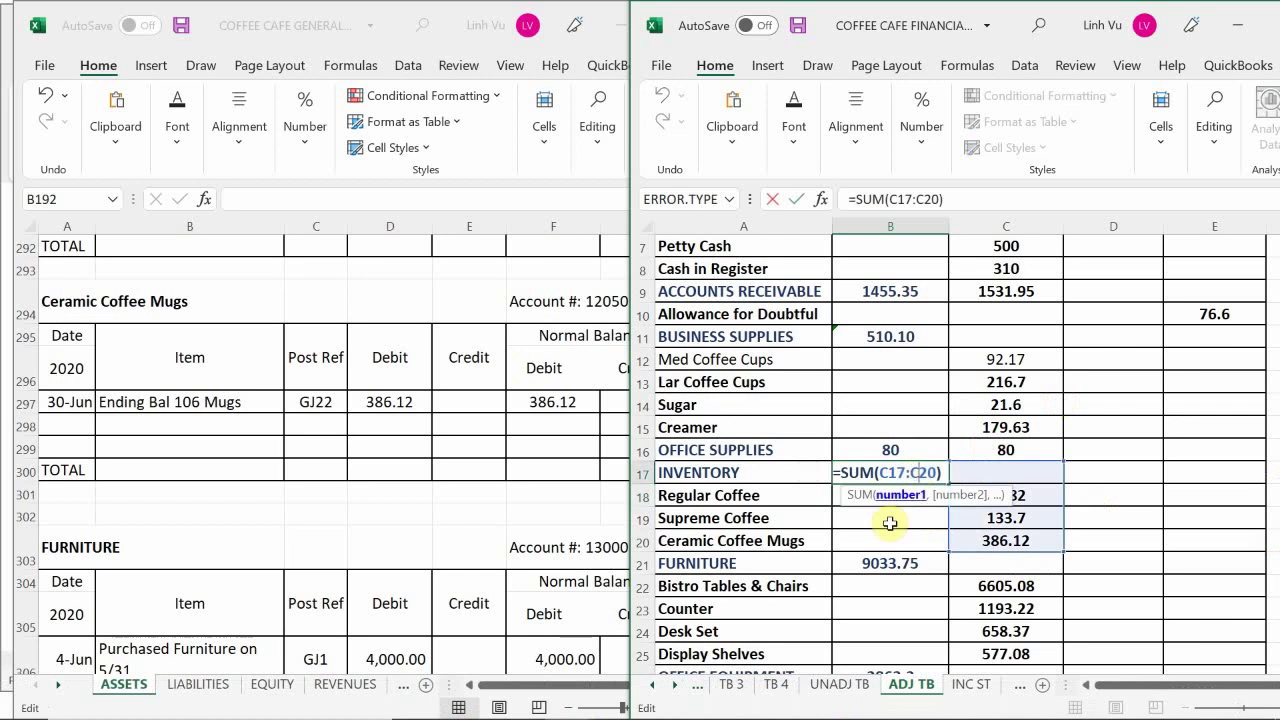
key("Return")
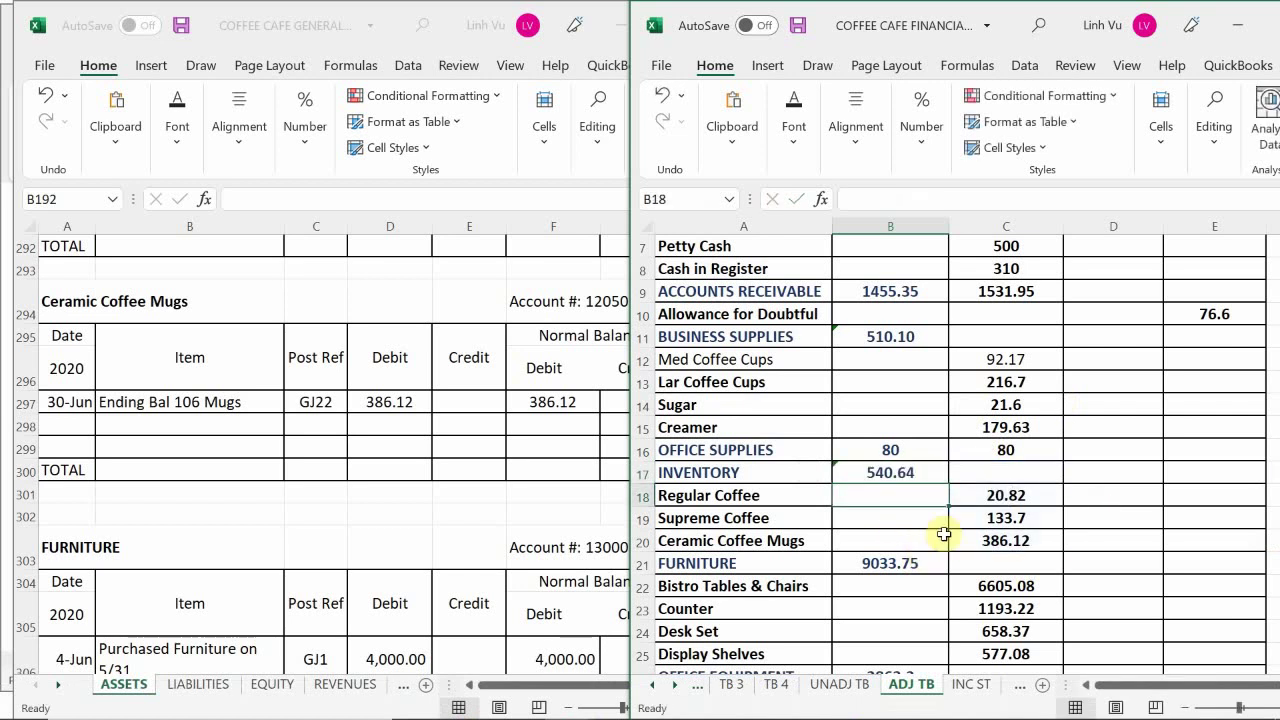
Review the furniture and accumulated depreciation accounts in the general ledger, and insert a blank row above Counter in the ADJ TB sheet
scroll(890, 488, "down", 3)
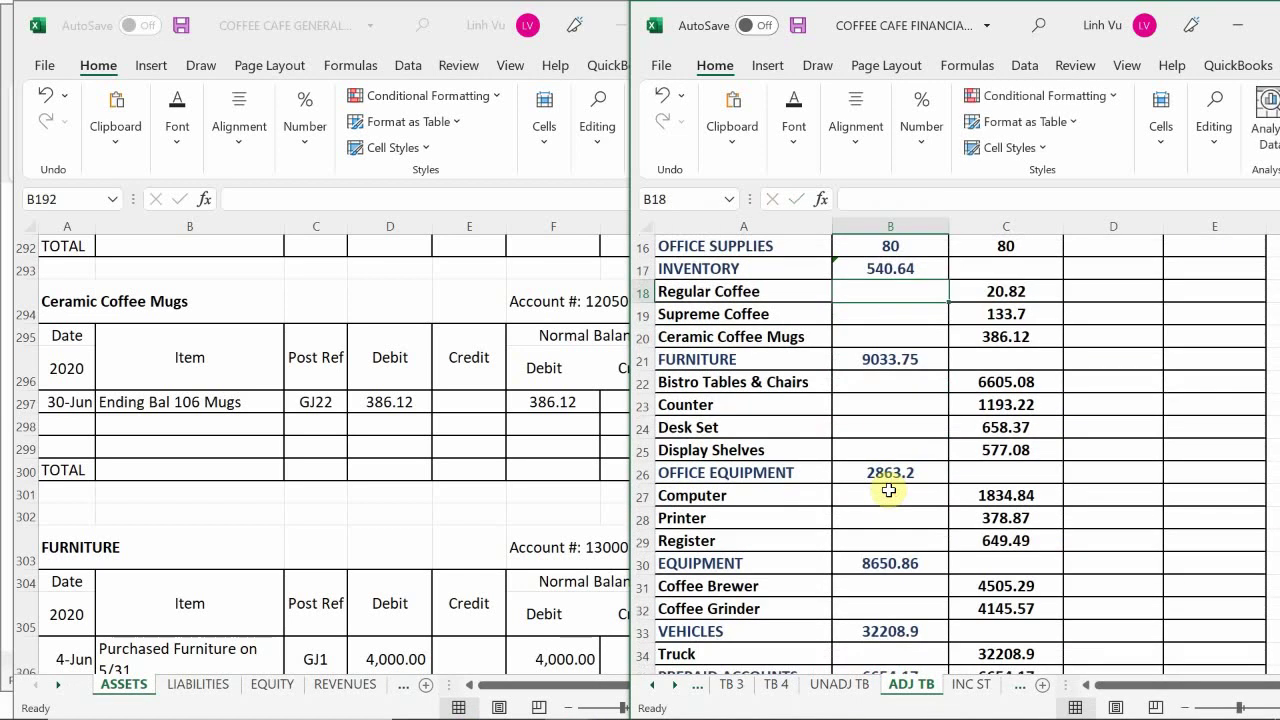
left_click(346, 508)
scroll(346, 525, "down", 3)
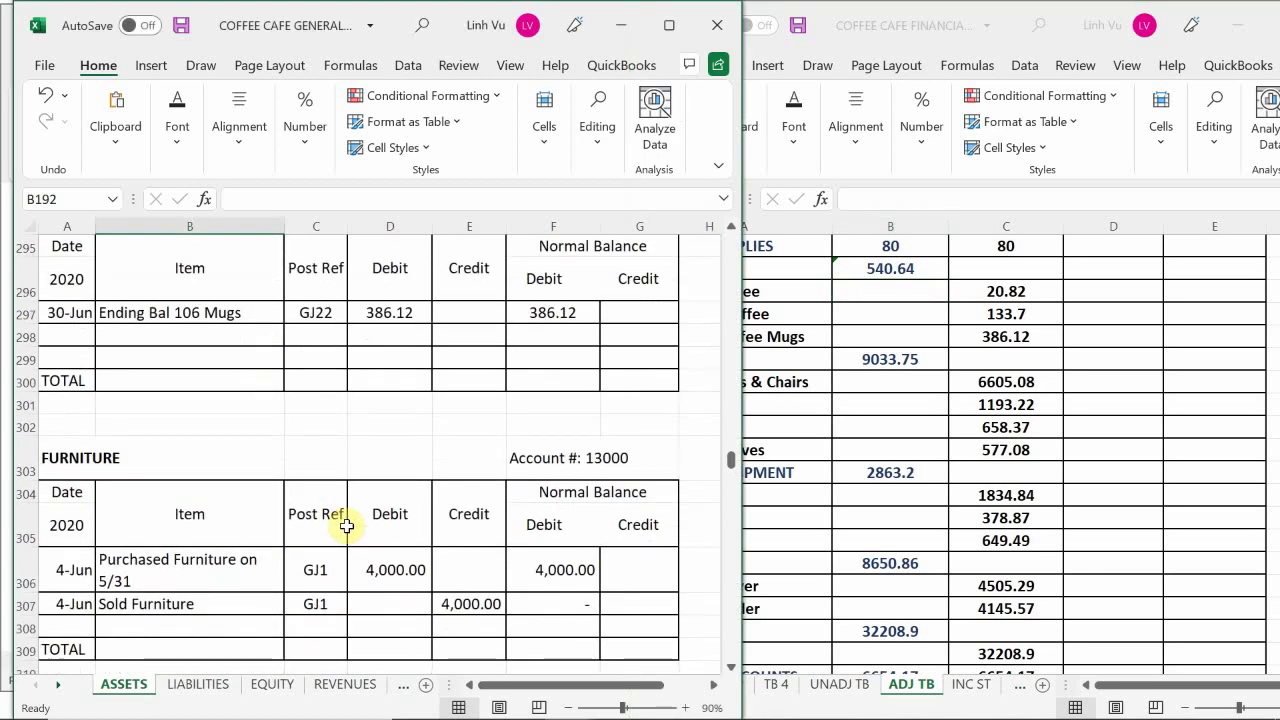
scroll(346, 526, "down", 2)
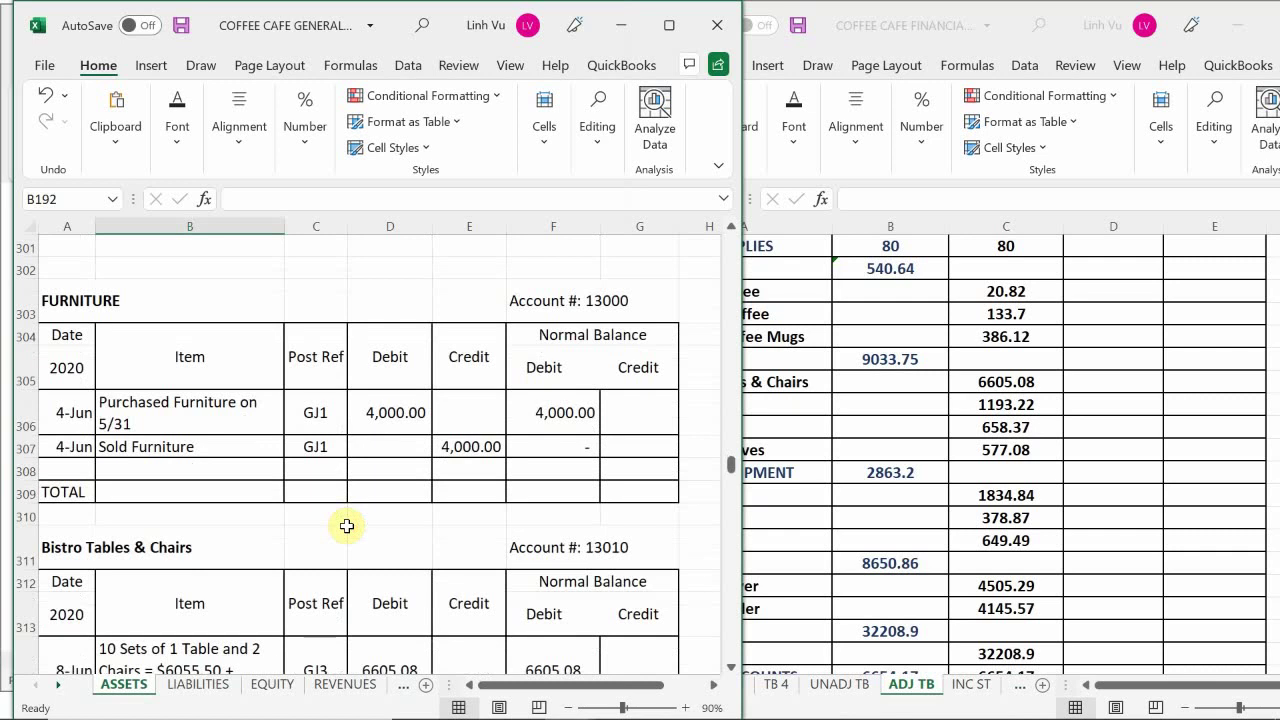
scroll(346, 526, "down", 3)
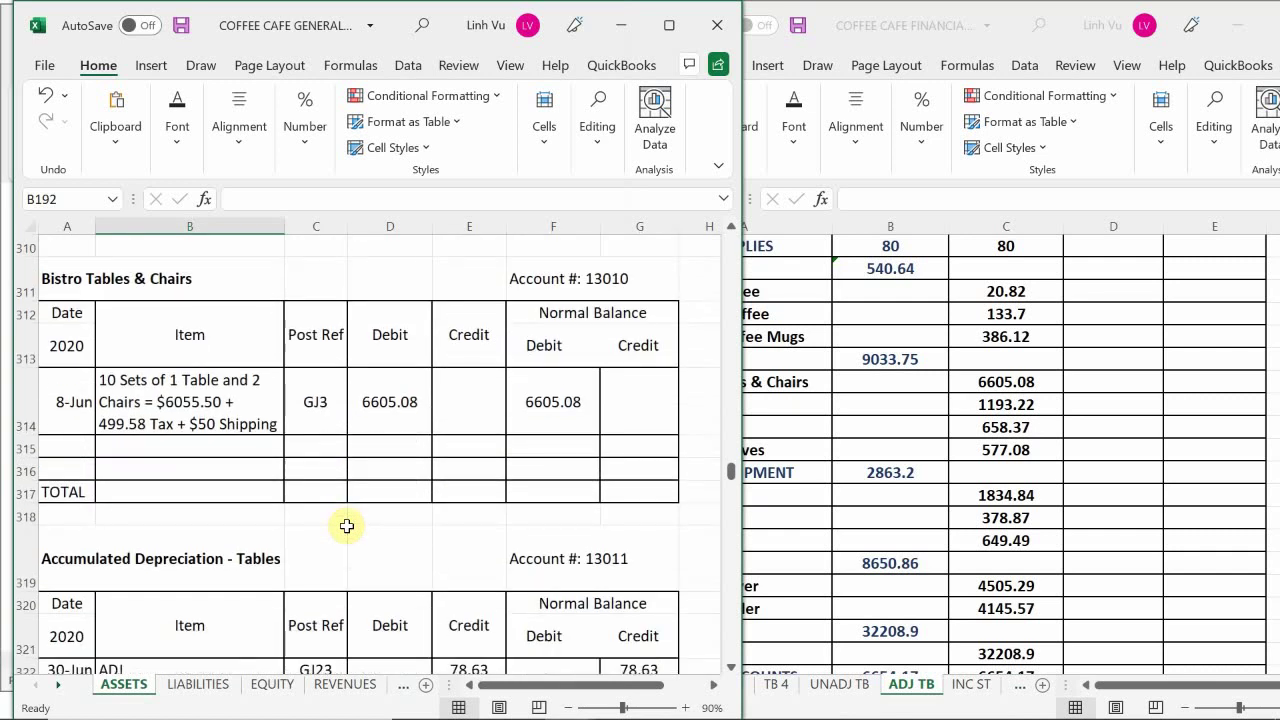
scroll(346, 526, "down", 3)
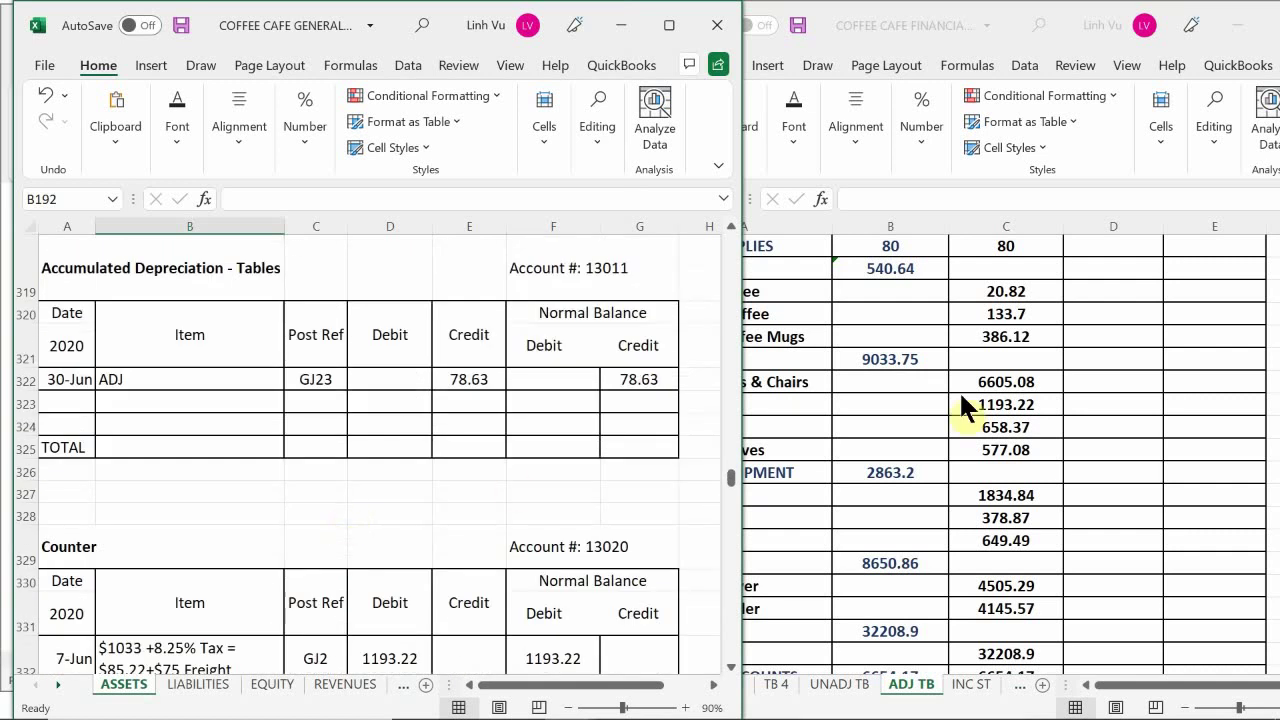
left_click(869, 414)
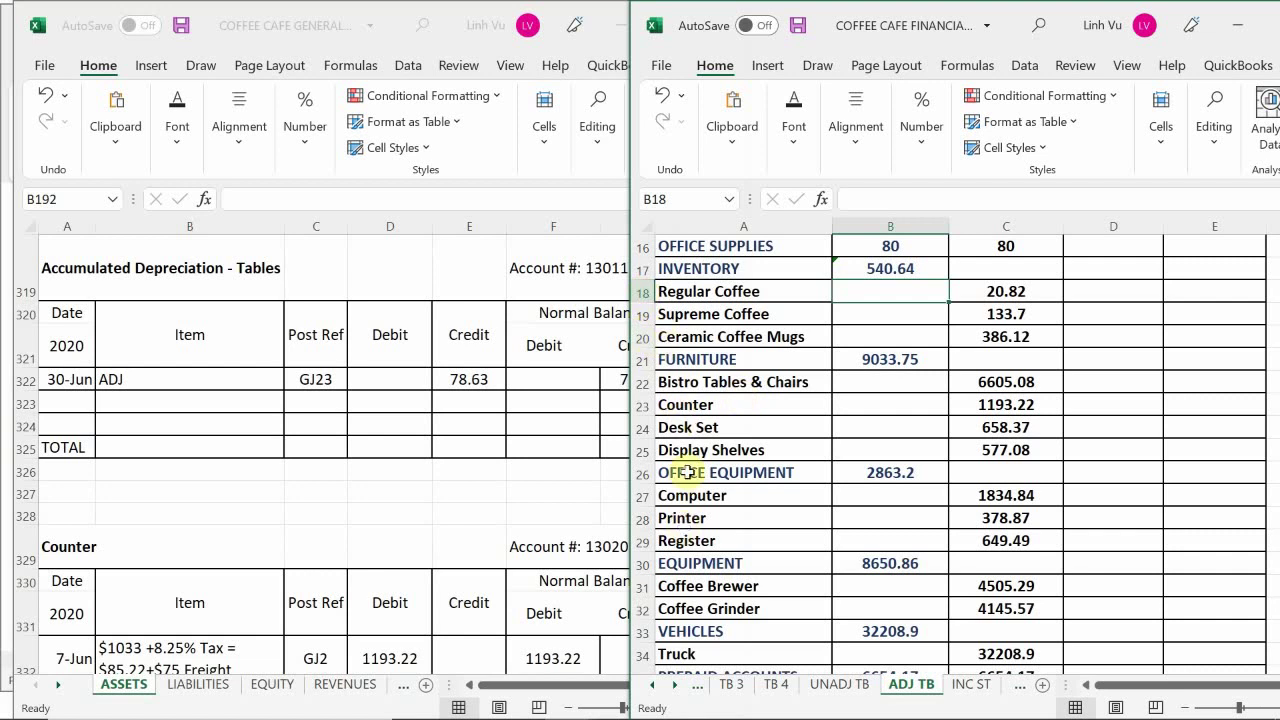
left_click(641, 404)
right_click(641, 404)
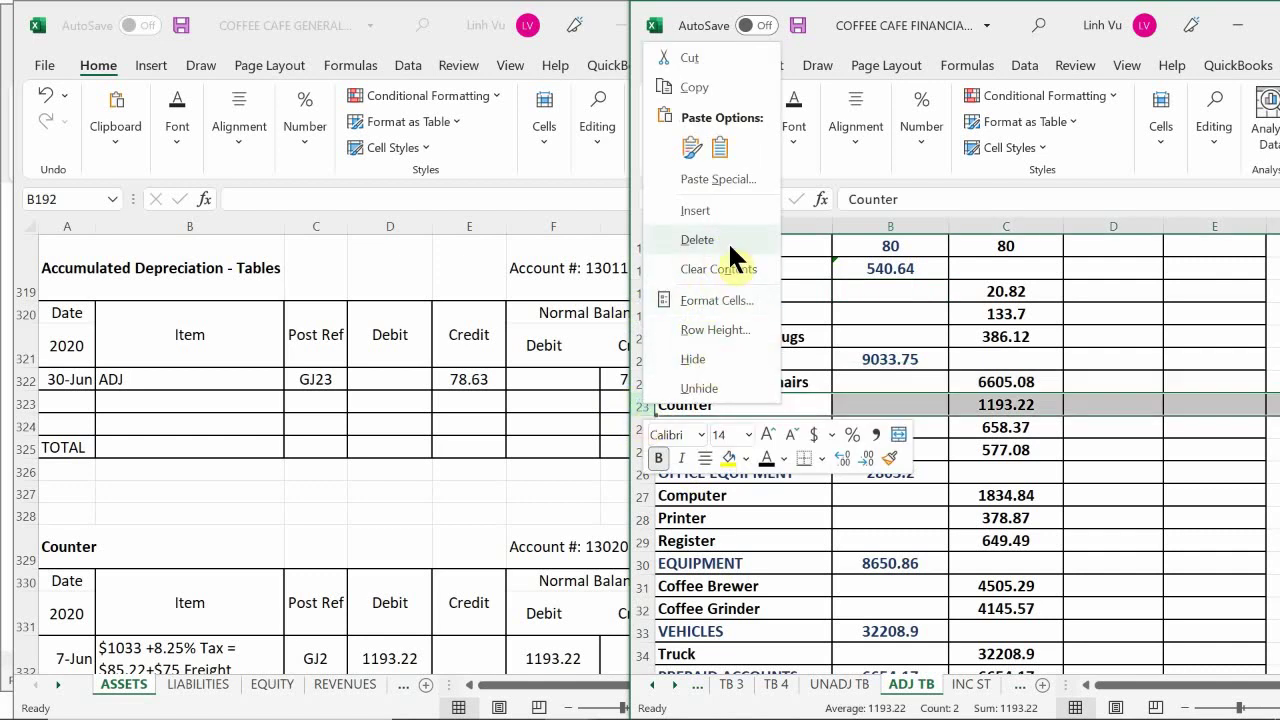
left_click(698, 208)
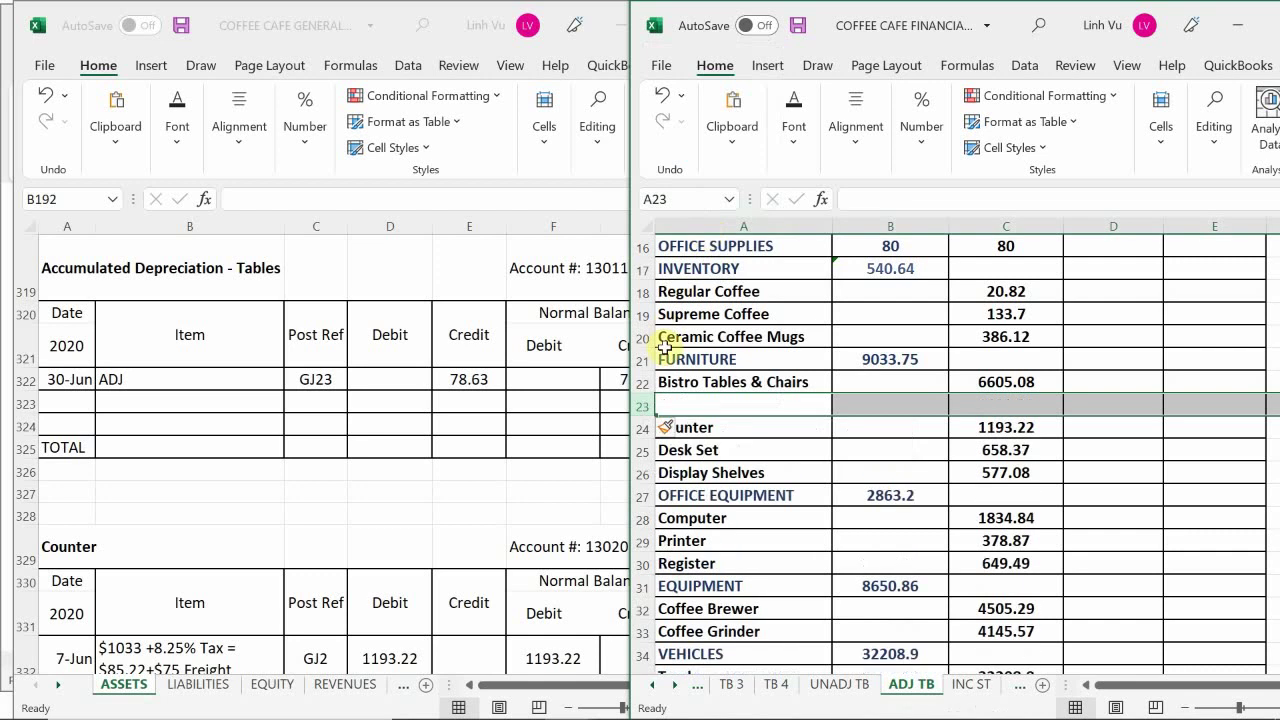
Insert one blank row above each of Desk Set, Display Shelves and OFFICE EQUIPMENT in the ADJ TB sheet
right_click(641, 449)
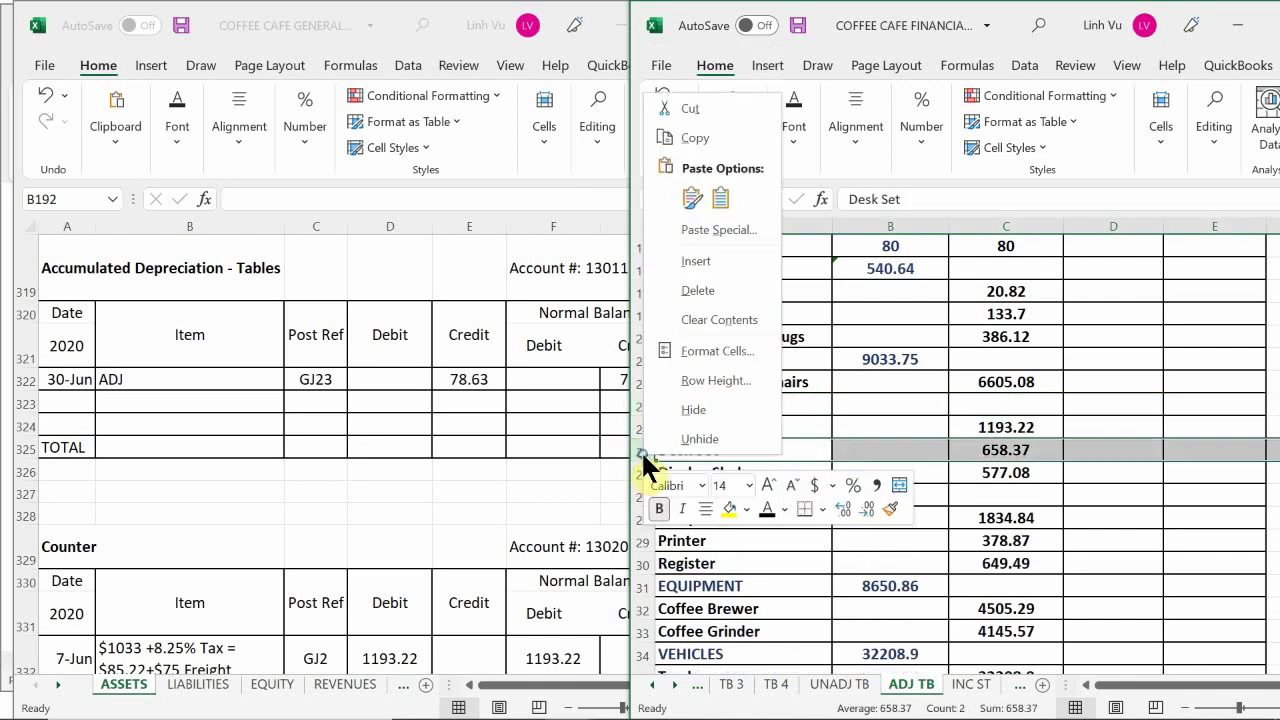
left_click(707, 260)
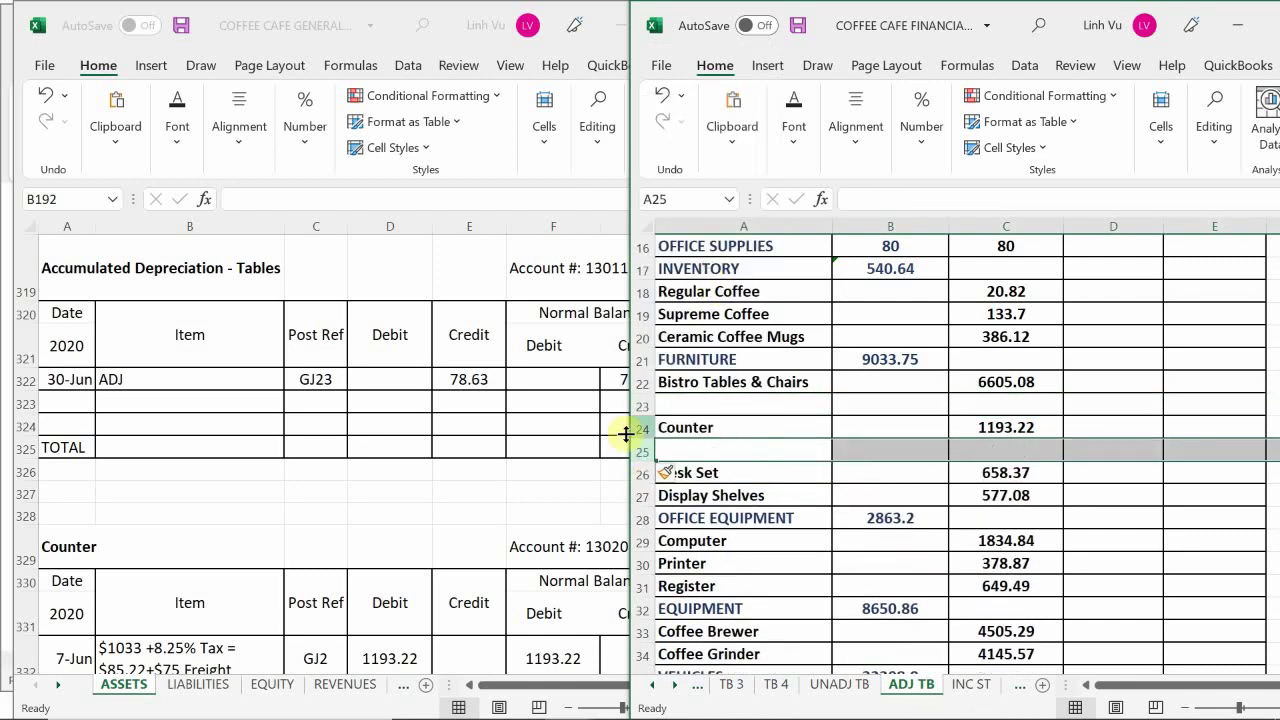
left_click(641, 496)
right_click(641, 497)
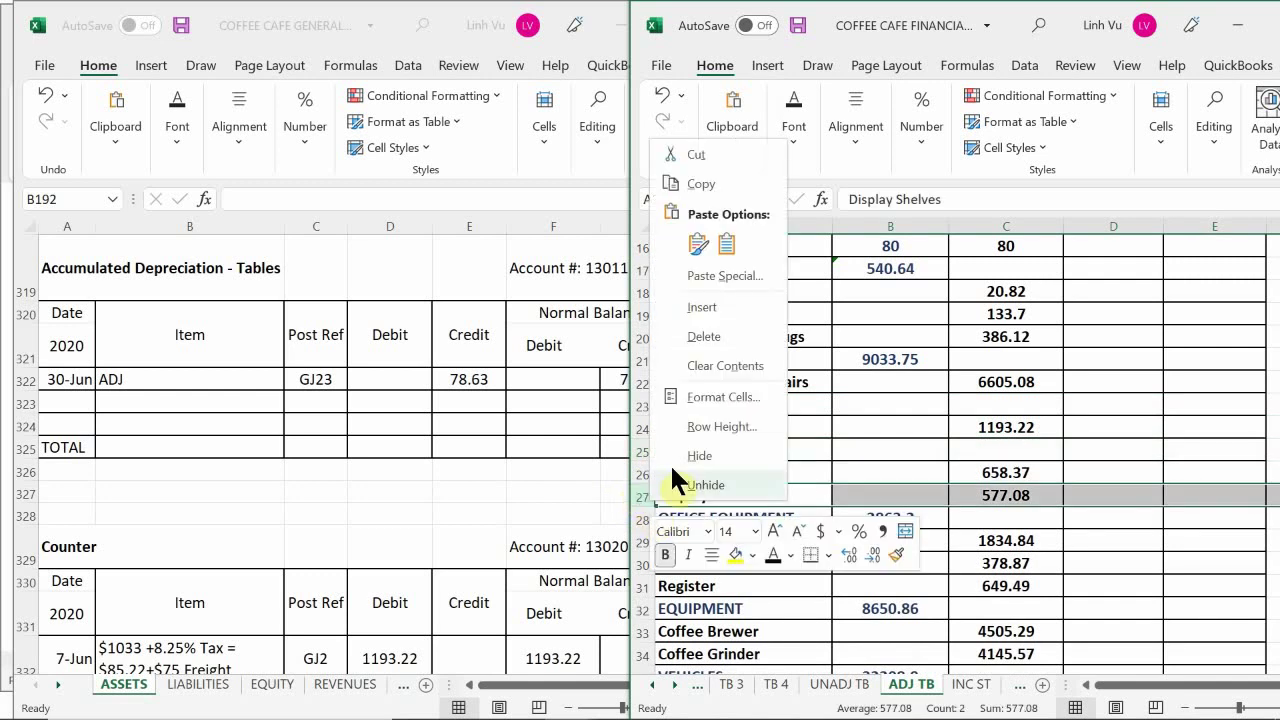
left_click(717, 310)
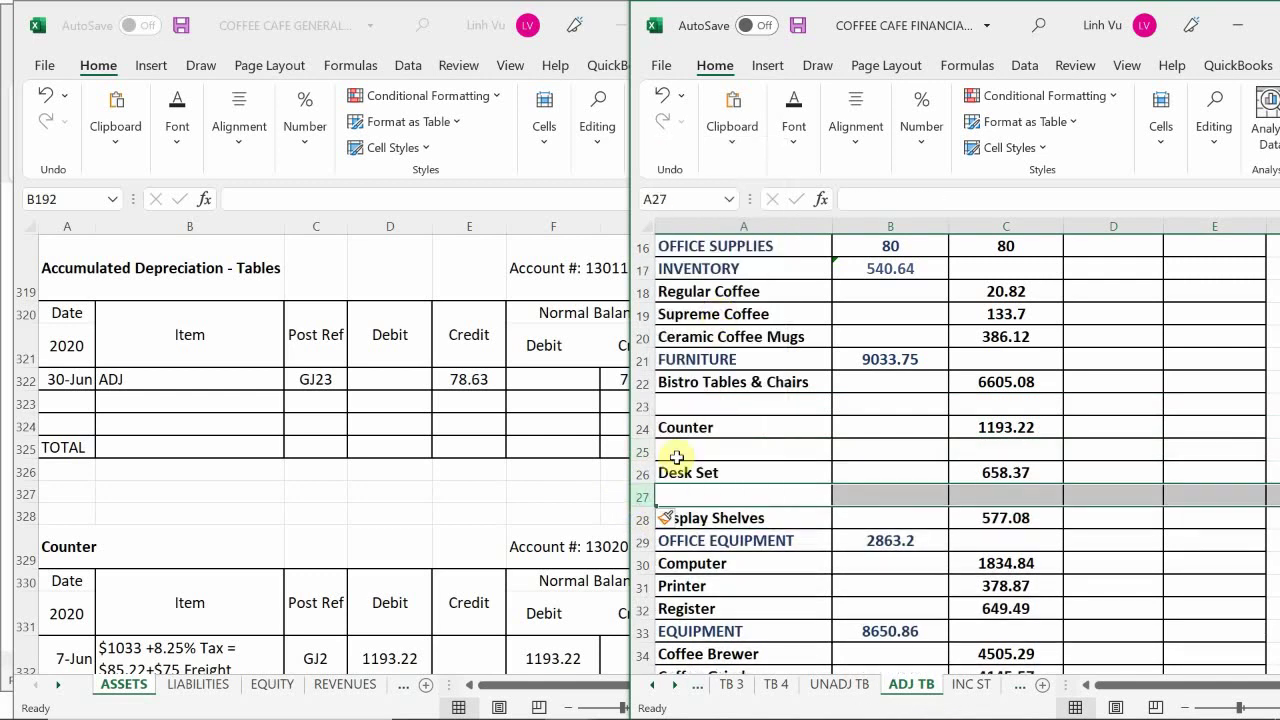
left_click(666, 540)
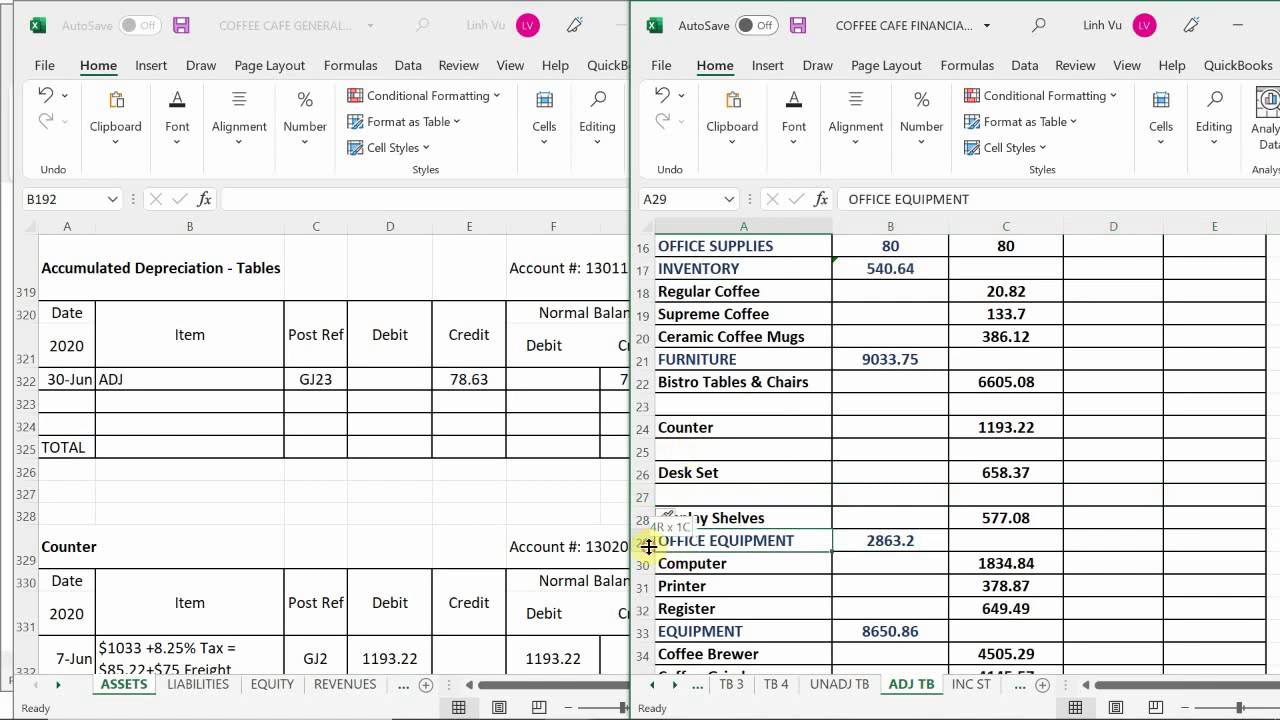
right_click(644, 540)
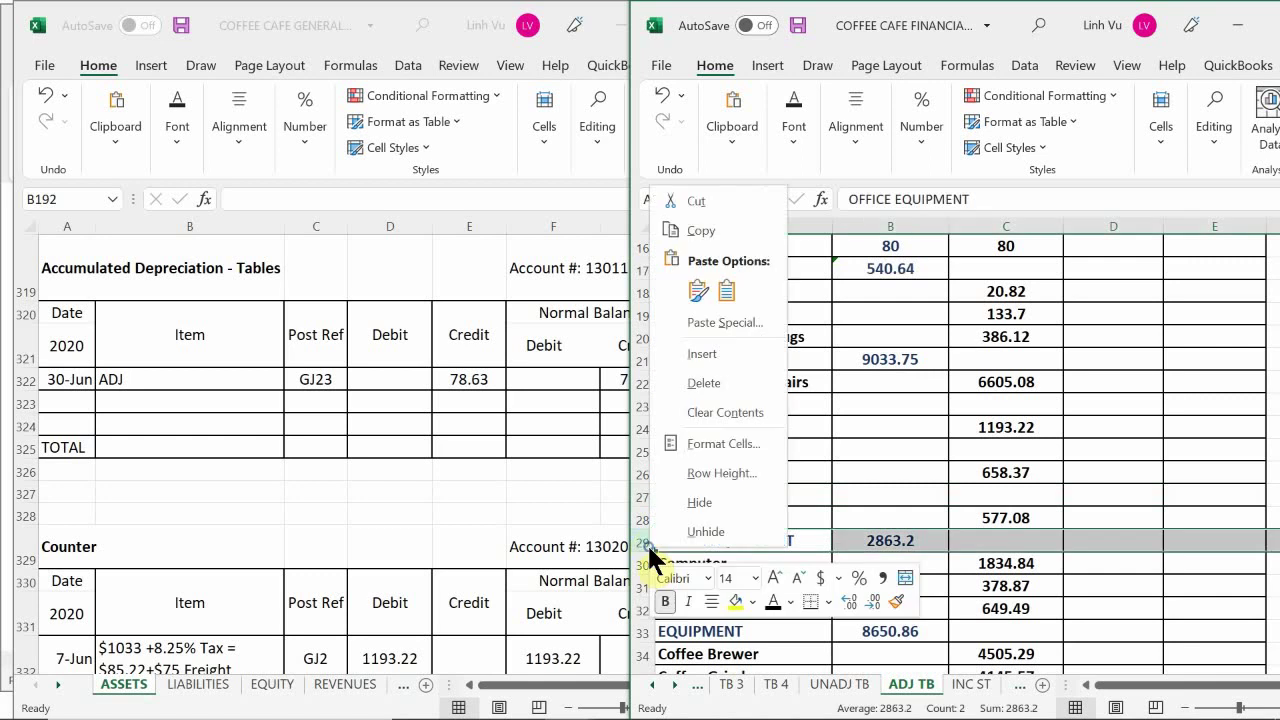
left_click(735, 350)
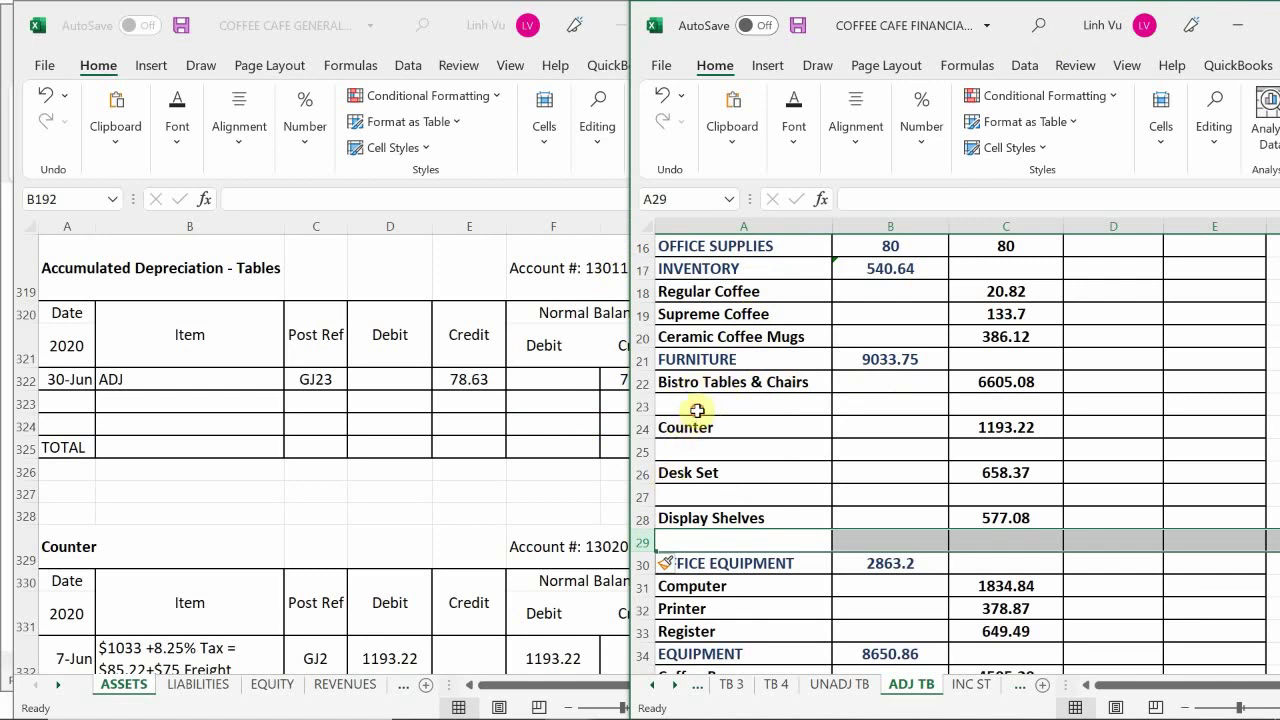
Enter Accum. Dep - Table as the account name in the blank row below Bistro Tables & Chairs
left_click(697, 407)
type("ac")
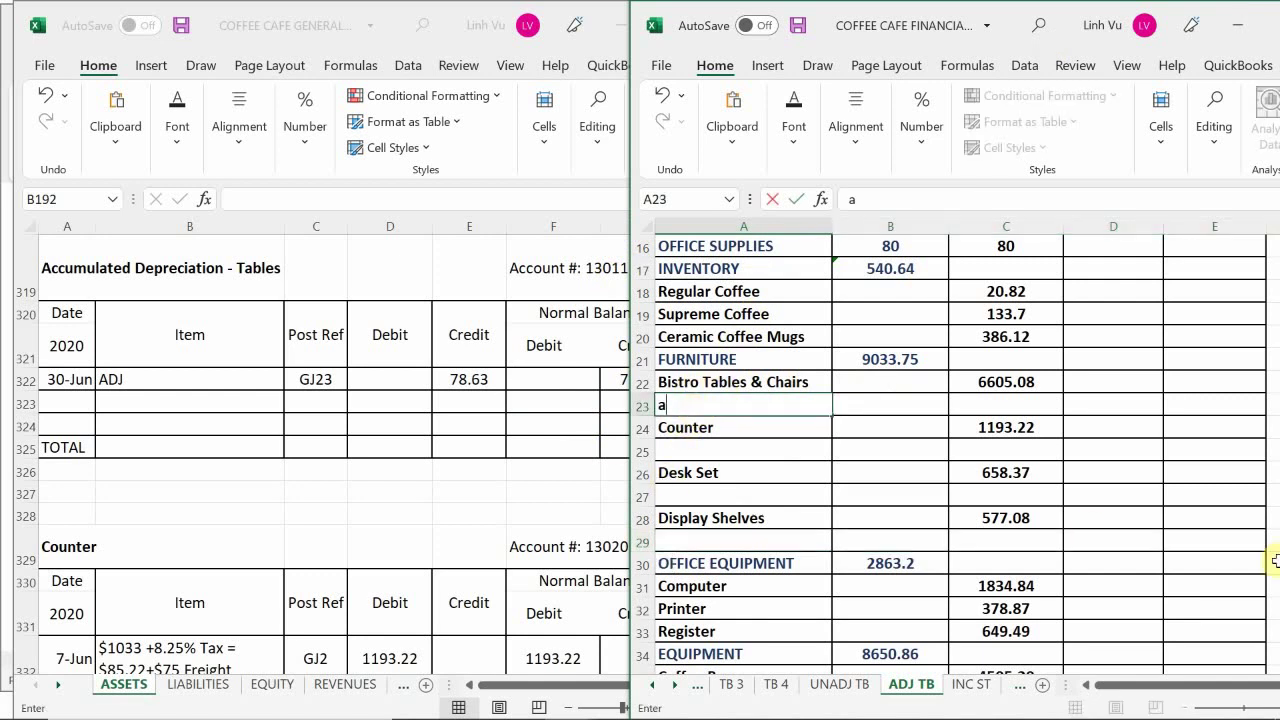
key("BackSpace")
key("BackSpace")
type("Accum. Dep")
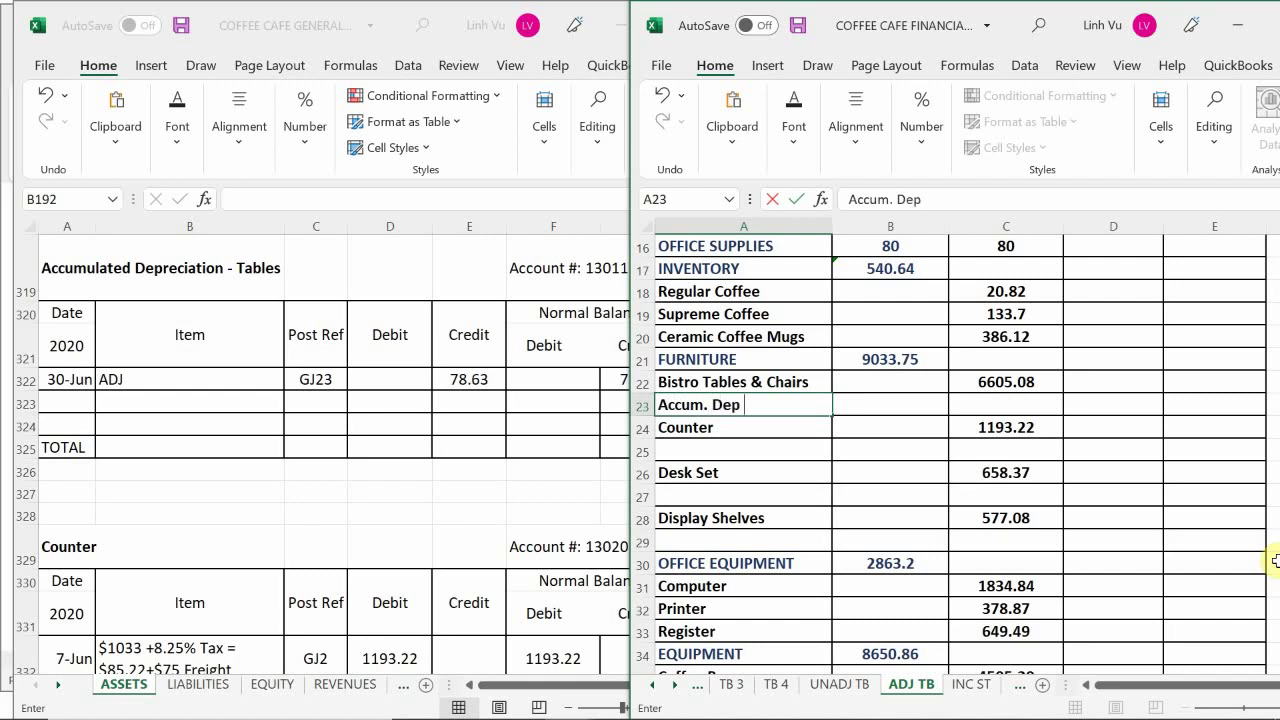
type(" - Table")
key("Return")
Enter Accum. Dep - Counter as the account name in the blank row below Counter
key("Return")
type("Acco")
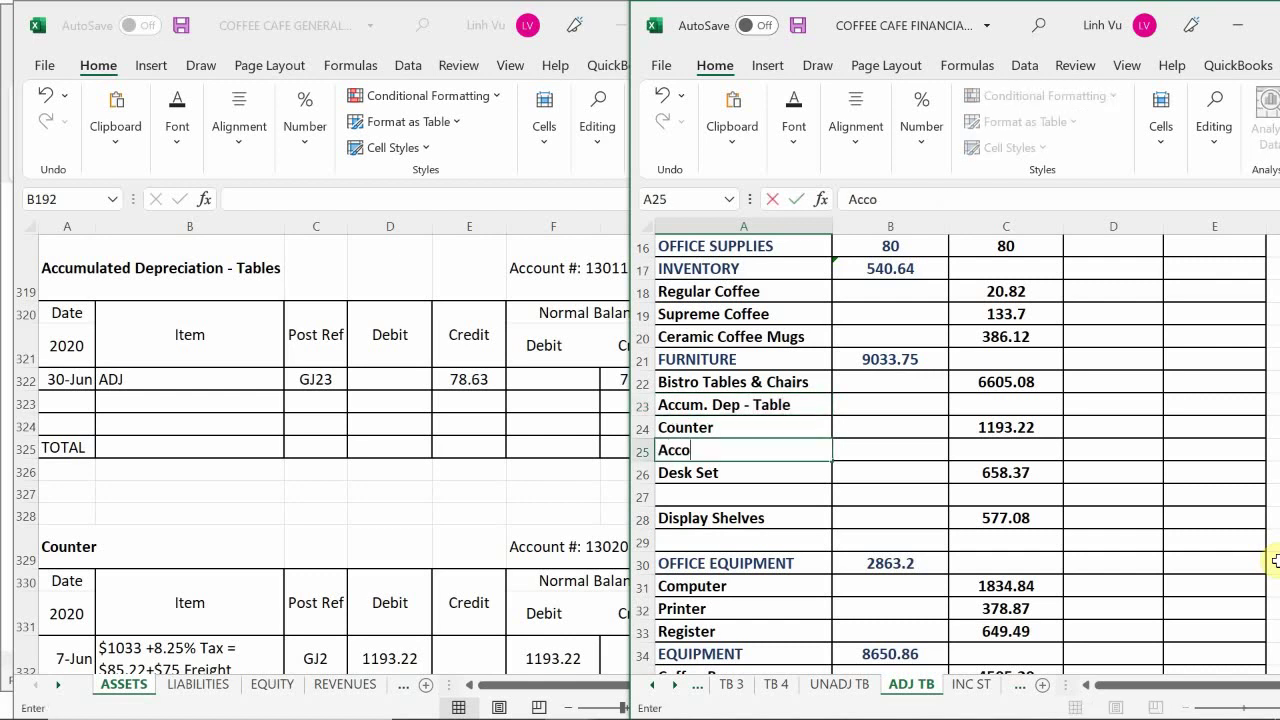
key("BackSpace")
type("um. Dep - C")
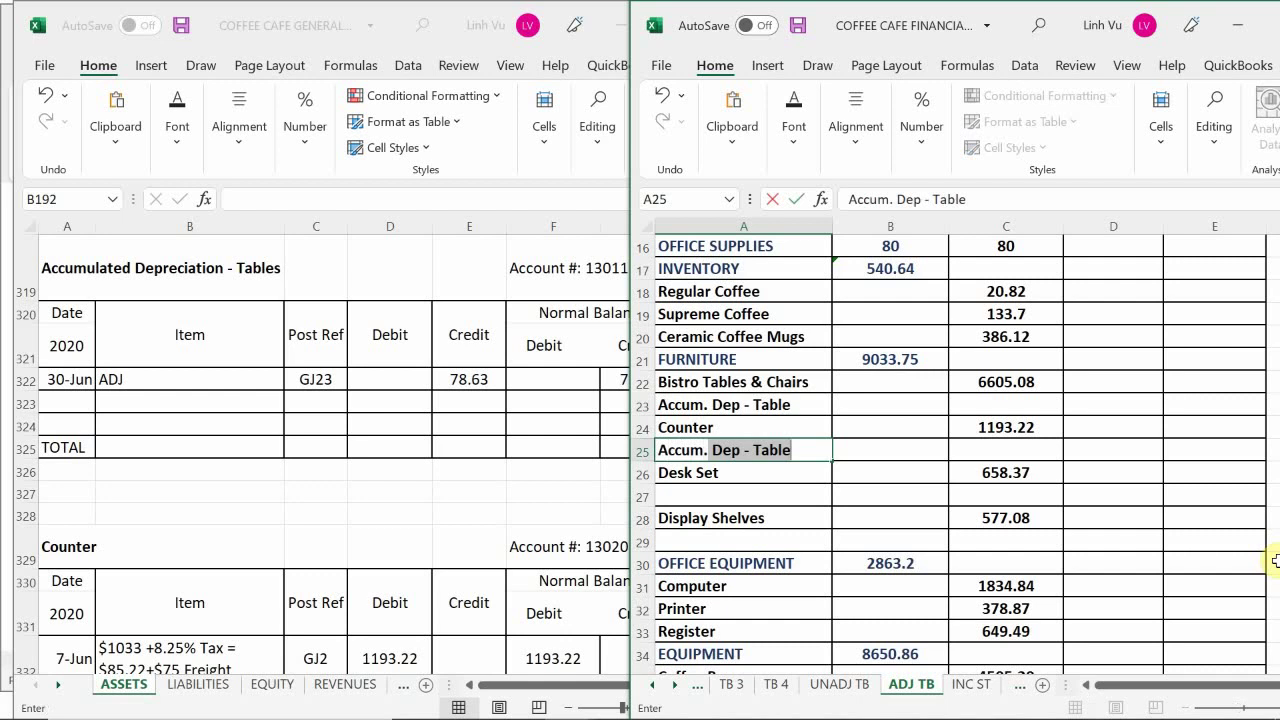
type("ounter")
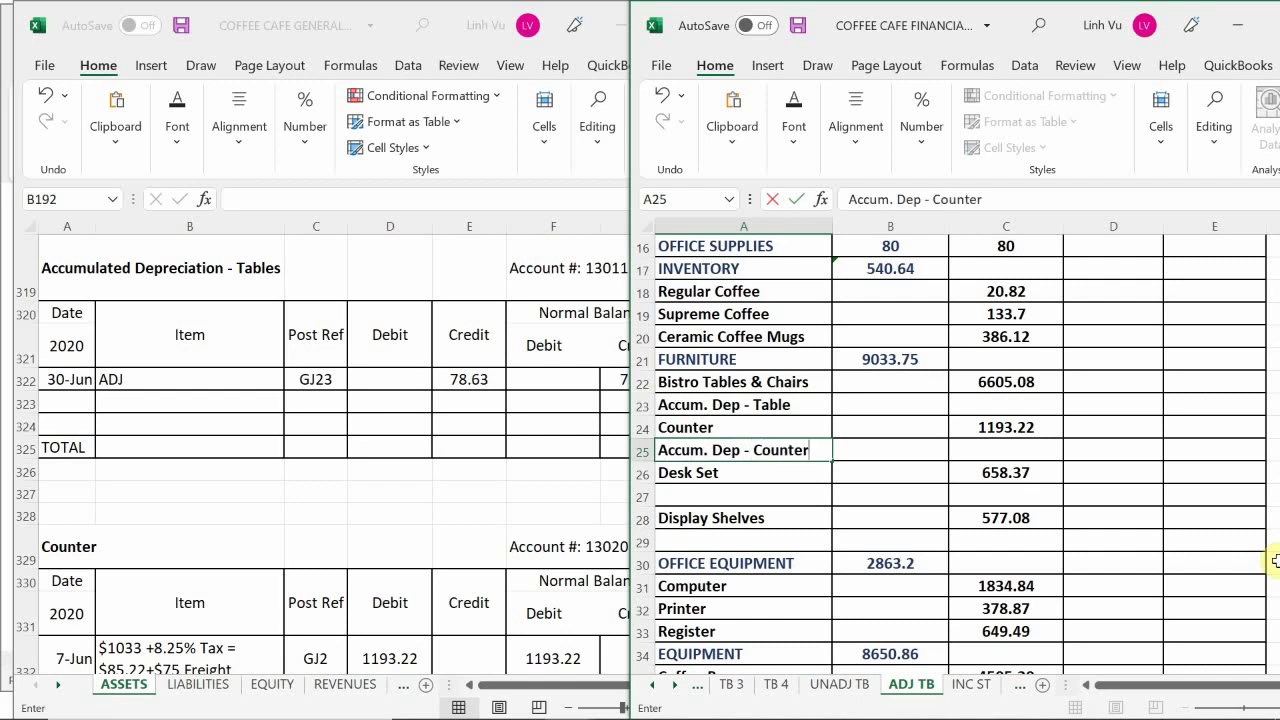
key("Return")
Enter Accum. Dep - Desk as the account name in the blank row below Desk Set
key("Return")
type("Ac")
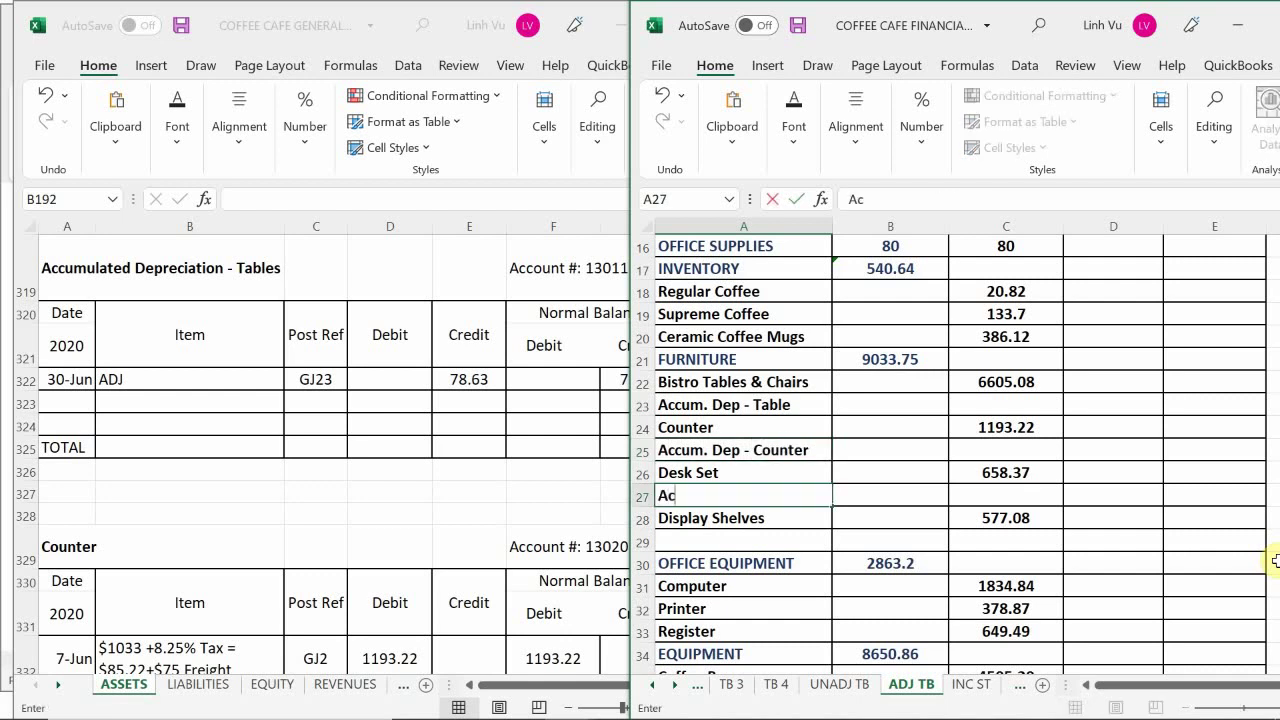
type("cum D")
key("BackSpace")
type("Dep")
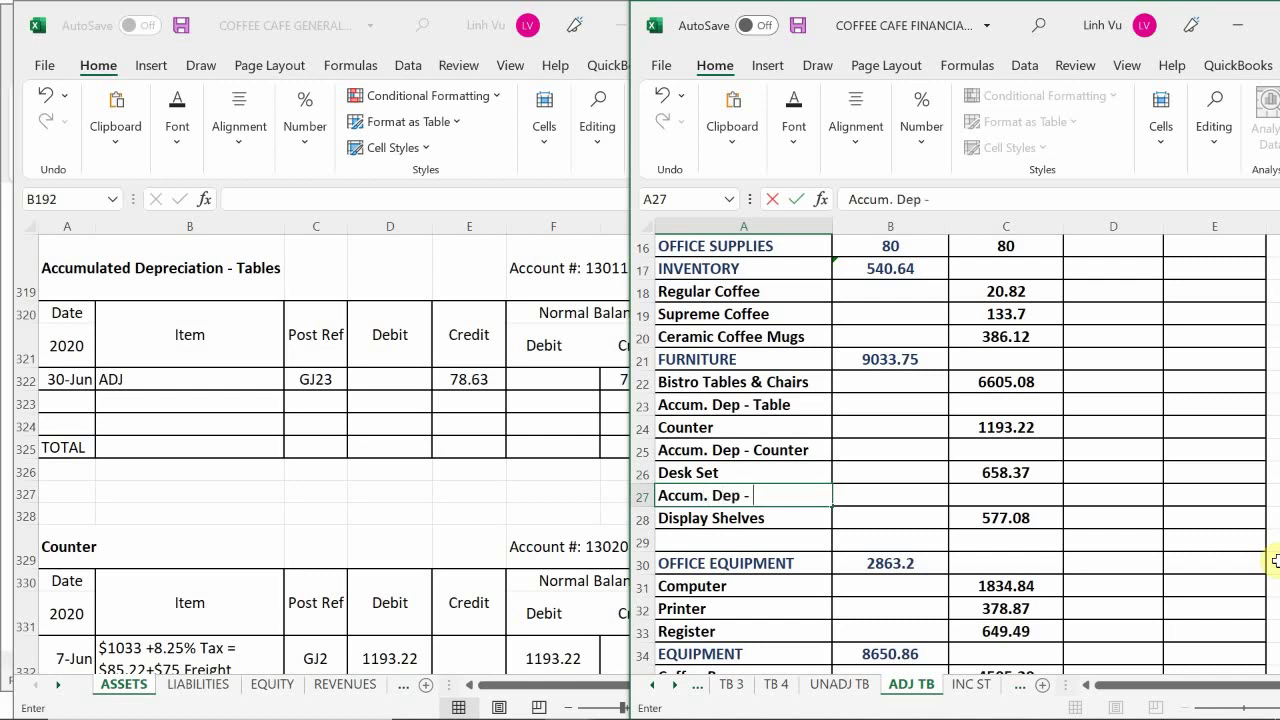
type(" - Desk")
key("Return")
Enter Accum. Dep - Shelves as the account name in the blank row below Display Shelves
key("Return")
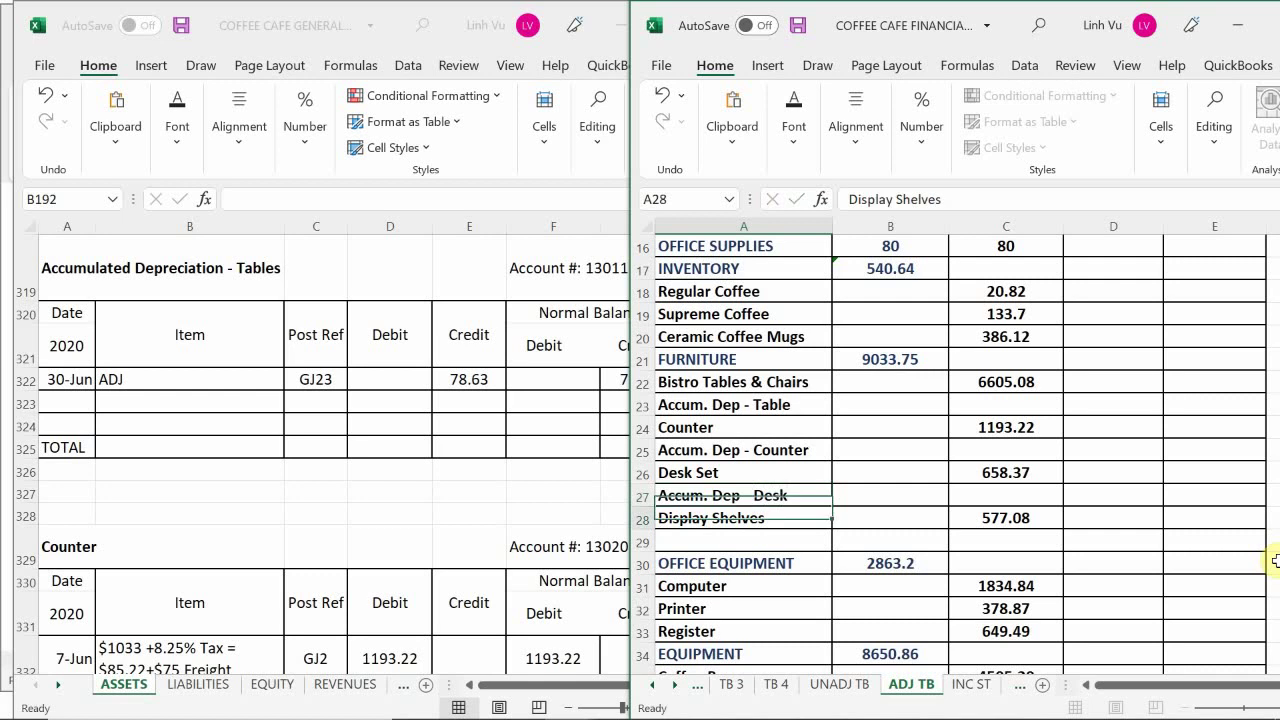
type("A")
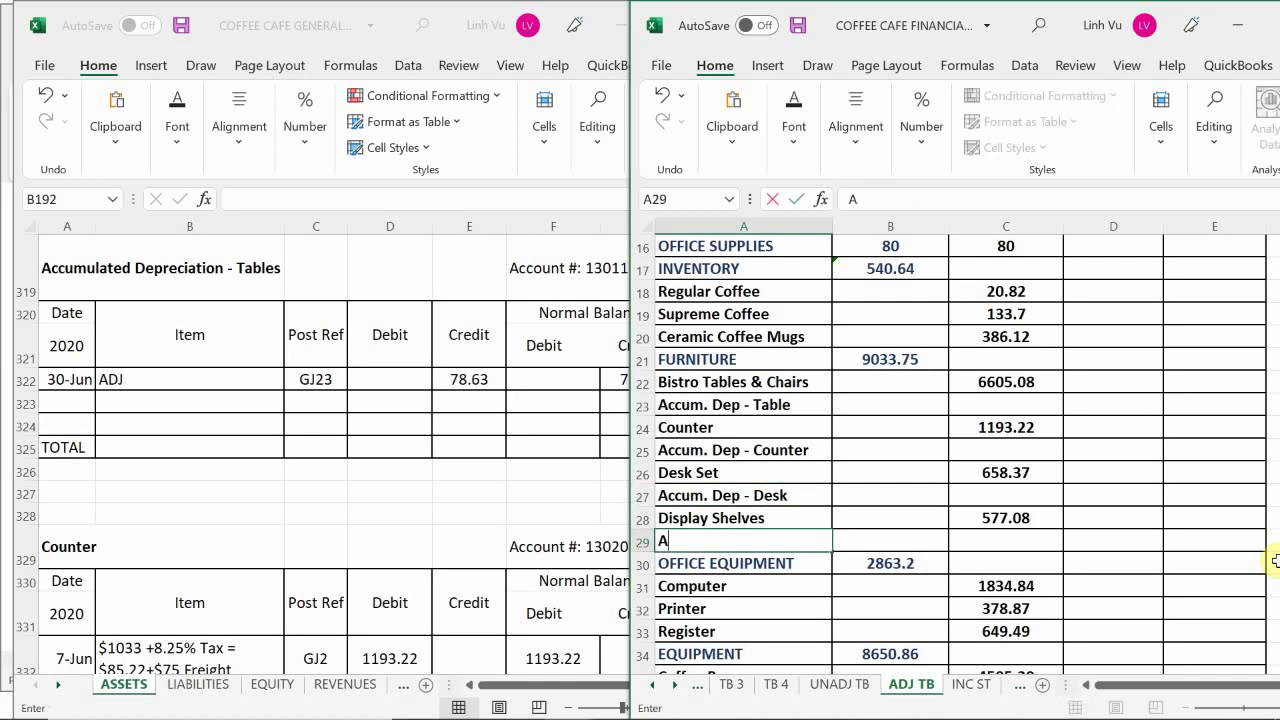
type("ccum. Dep")
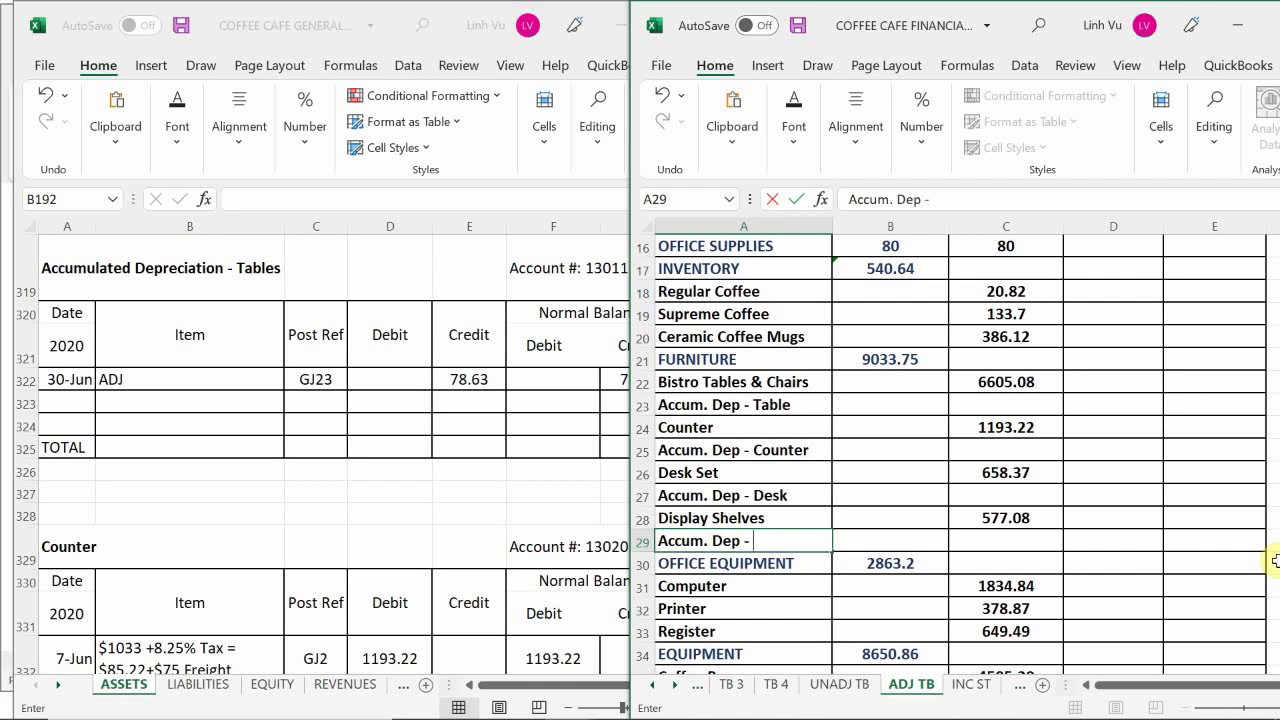
type(" - Seje")
key("BackSpace")
key("BackSpace")
key("BackSpace")
type("helbo")
key("BackSpace")
key("BackSpace")
type("ves")
key("Return")
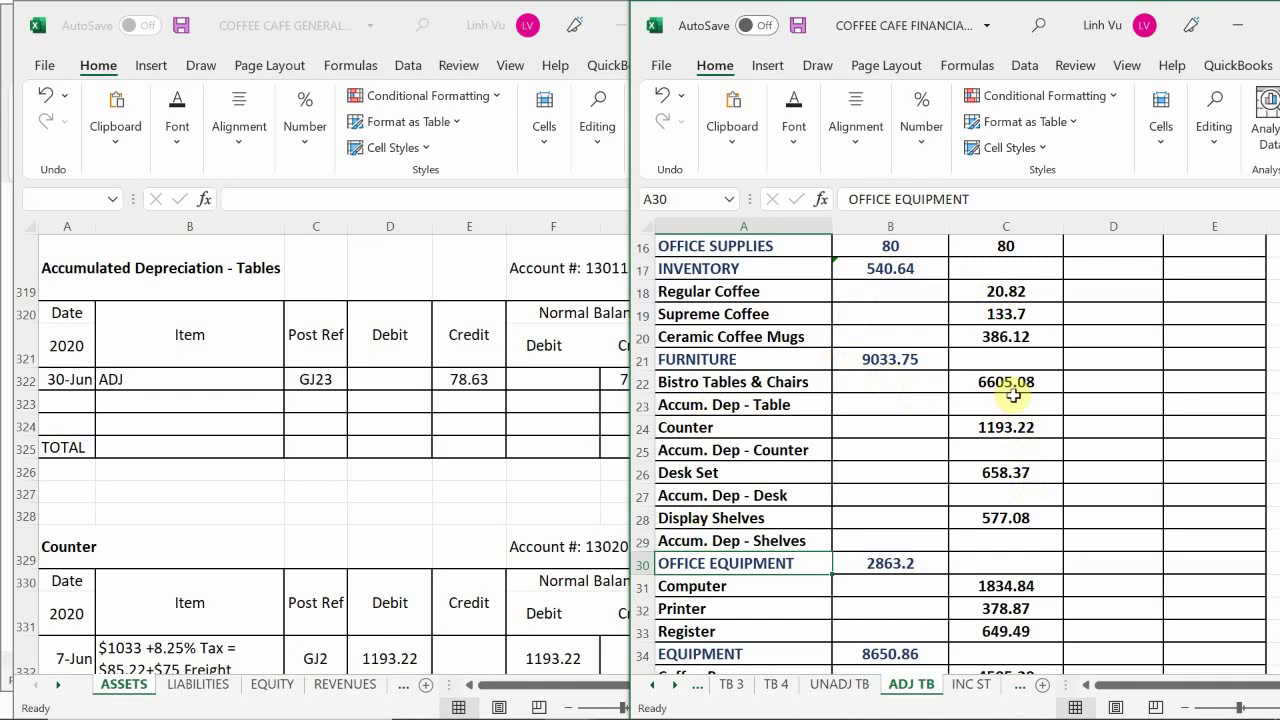
Enter 78.63 in column E as the credit for Accum. Dep - Table
left_click(1192, 399)
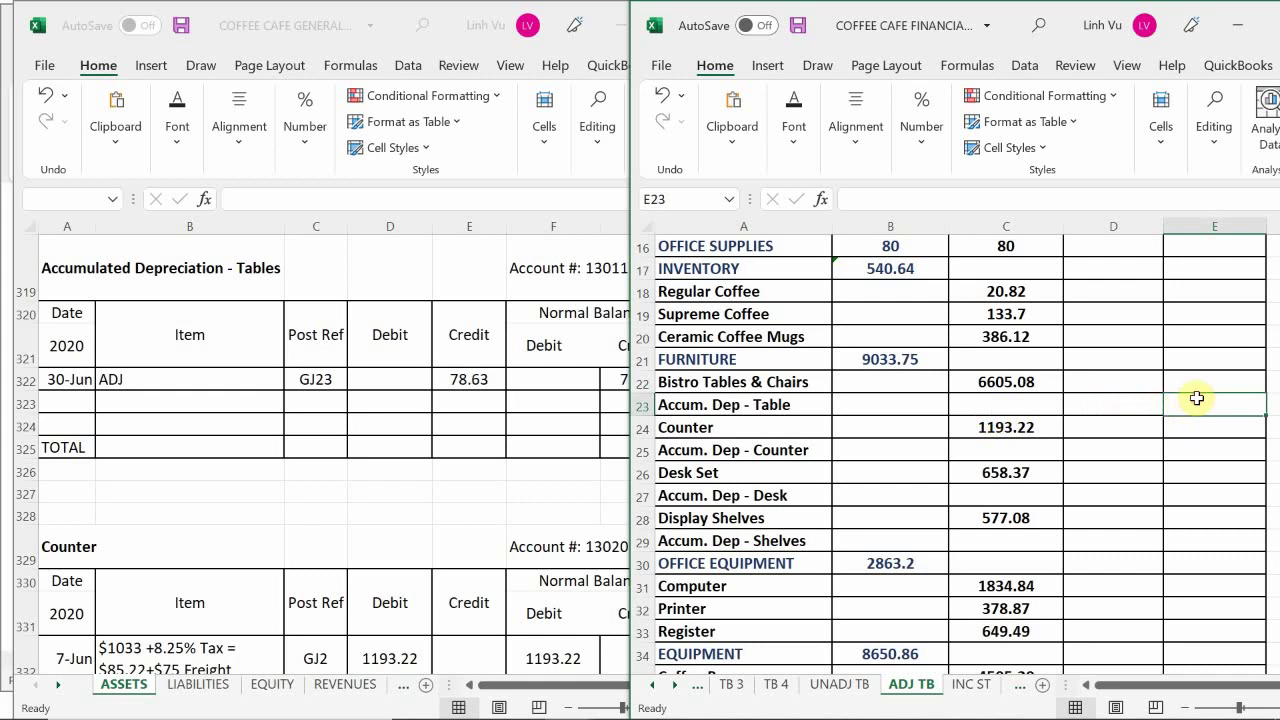
type("78.63")
key("Return")
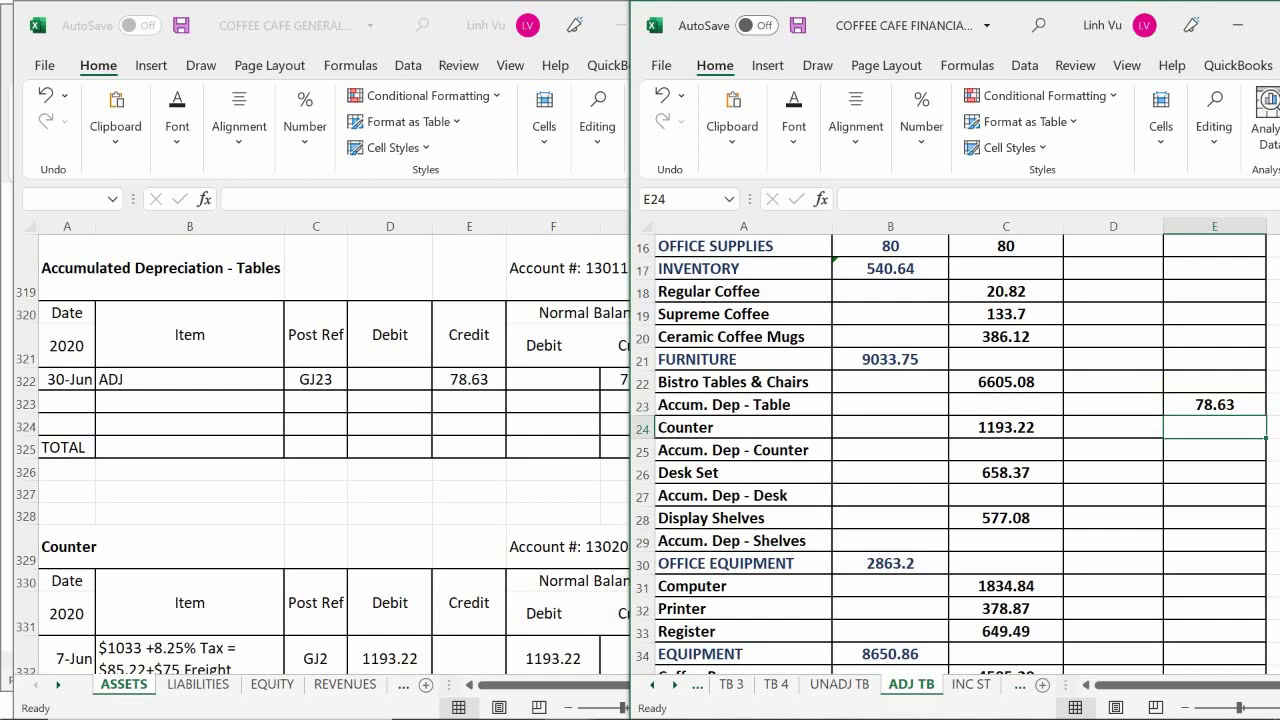
Look up Accumulated Depreciation - Counter in the general ledger and enter its 14.21 credit in column E of the ADJ TB sheet
left_click(472, 493)
scroll(476, 493, "down", 6)
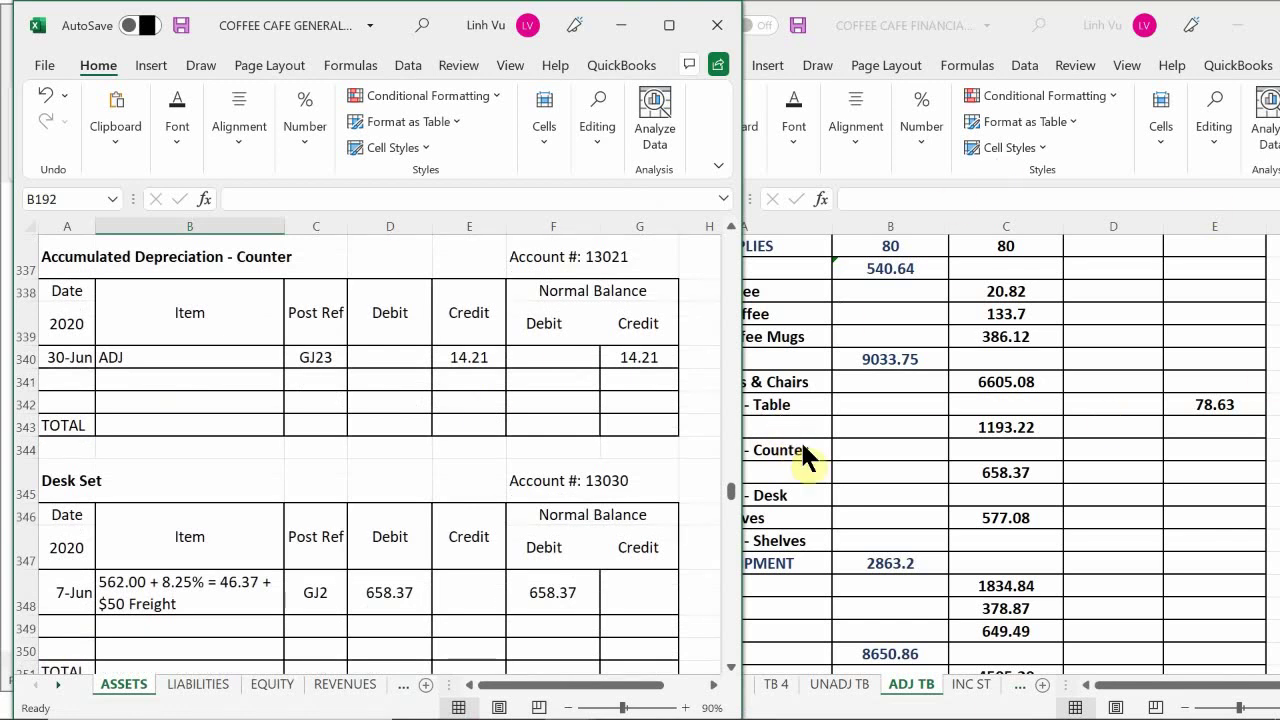
left_click(1190, 453)
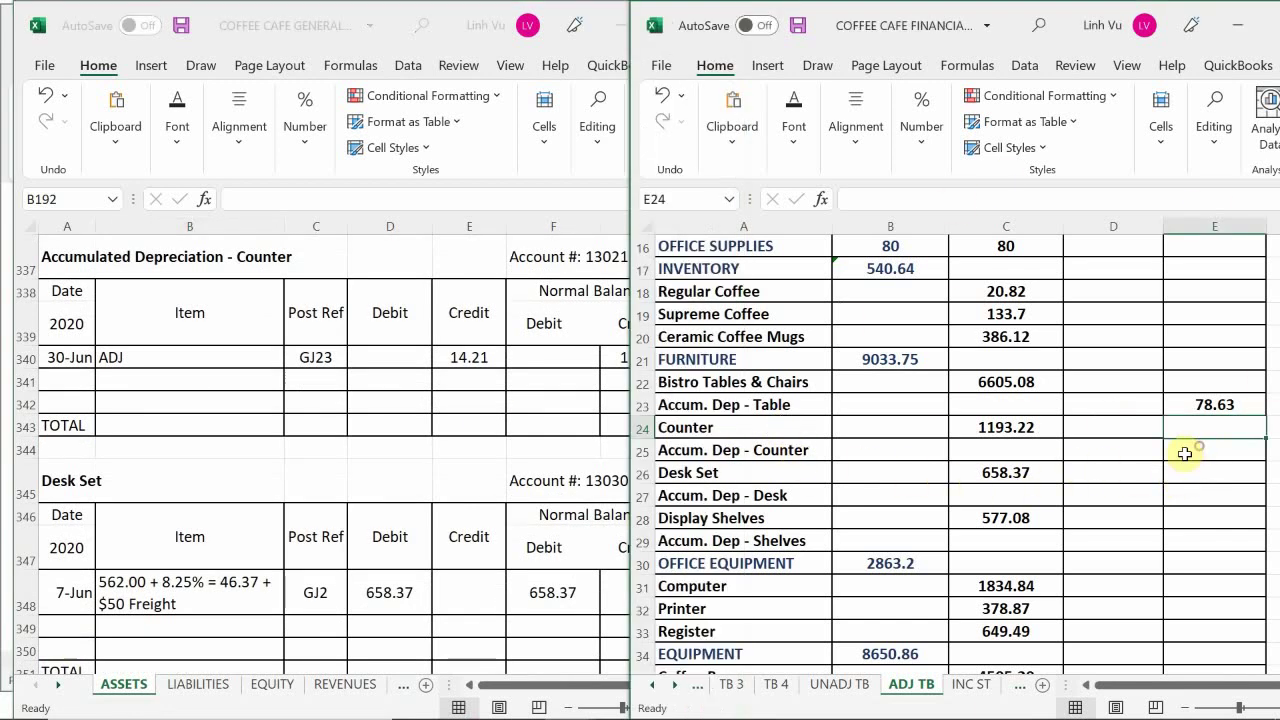
type("1")
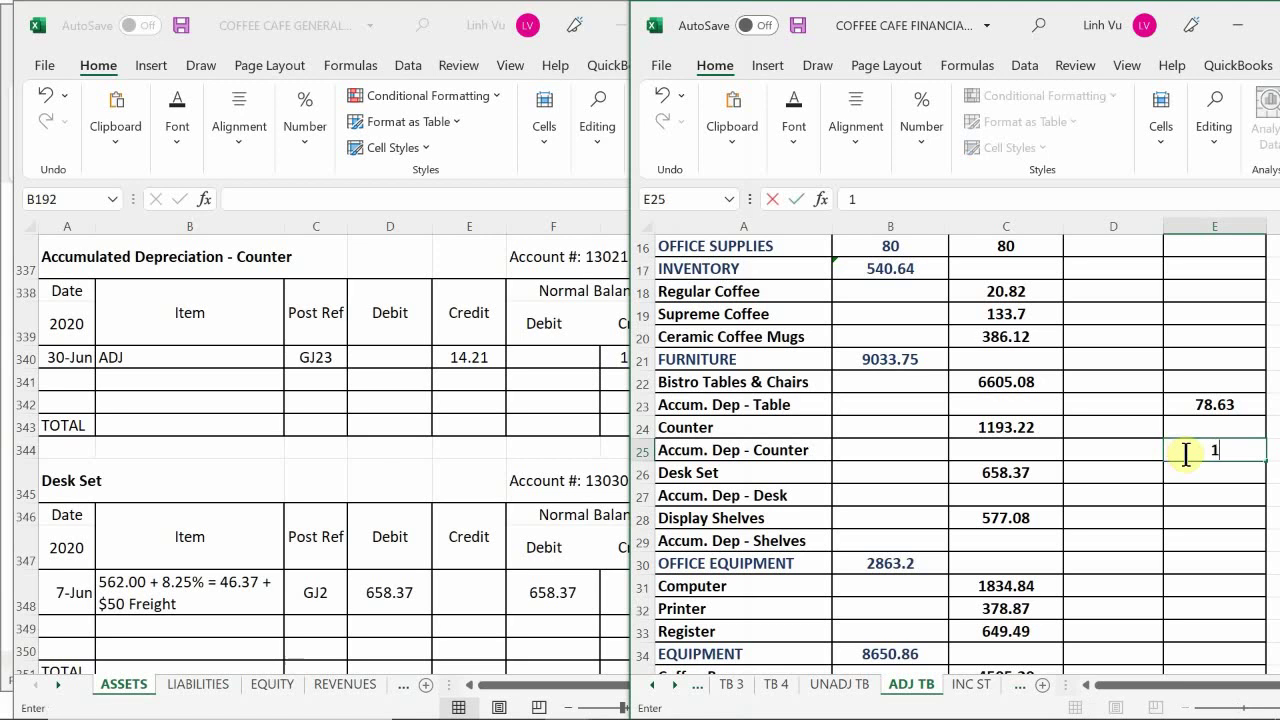
type("4.21")
key("Return")
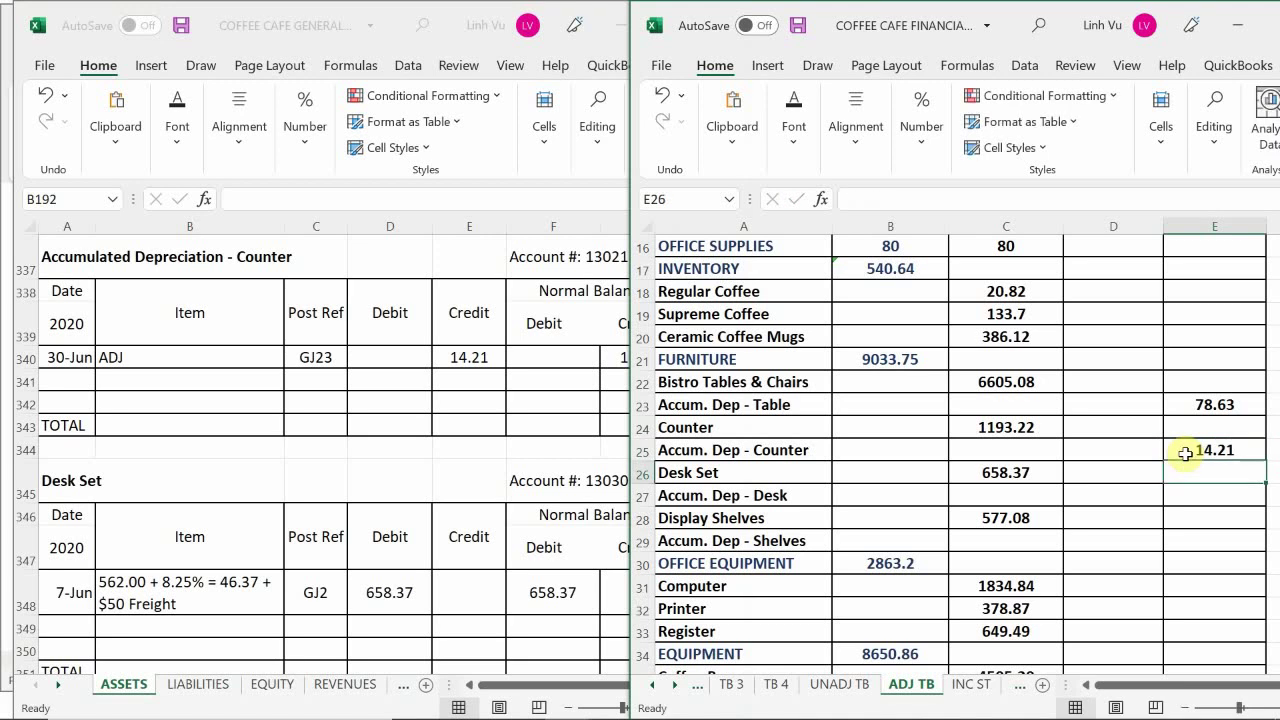
Look up Accumulated Depreciation - Desk in the general ledger and enter its 7.84 credit in column E of the ADJ TB sheet
left_click(399, 452)
scroll(405, 452, "down", 6)
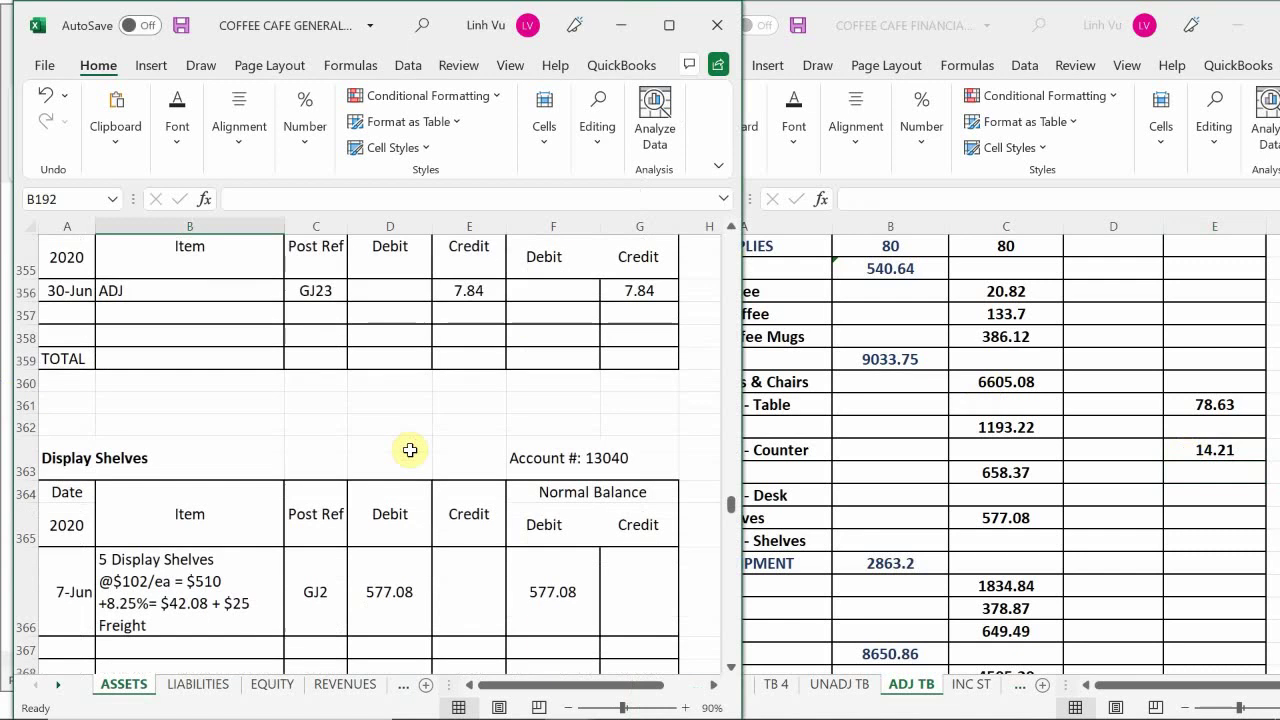
scroll(410, 450, "up", 1)
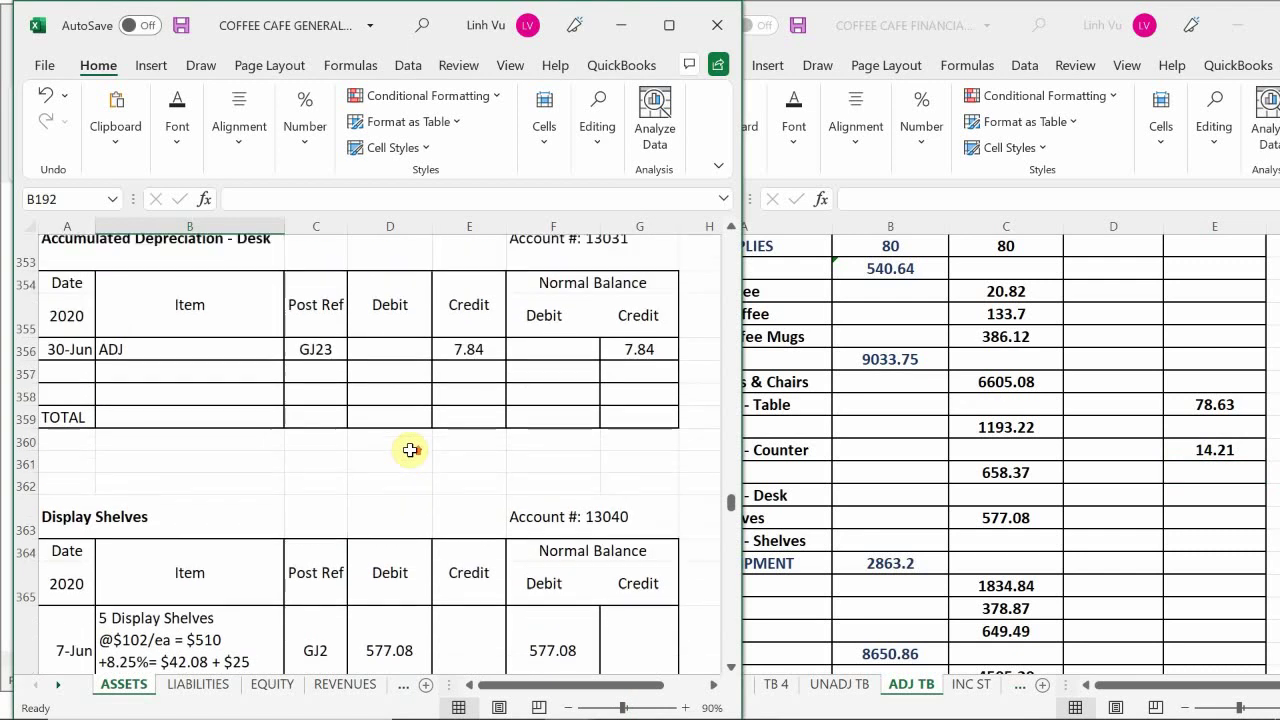
left_click(1183, 493)
left_click(1183, 493)
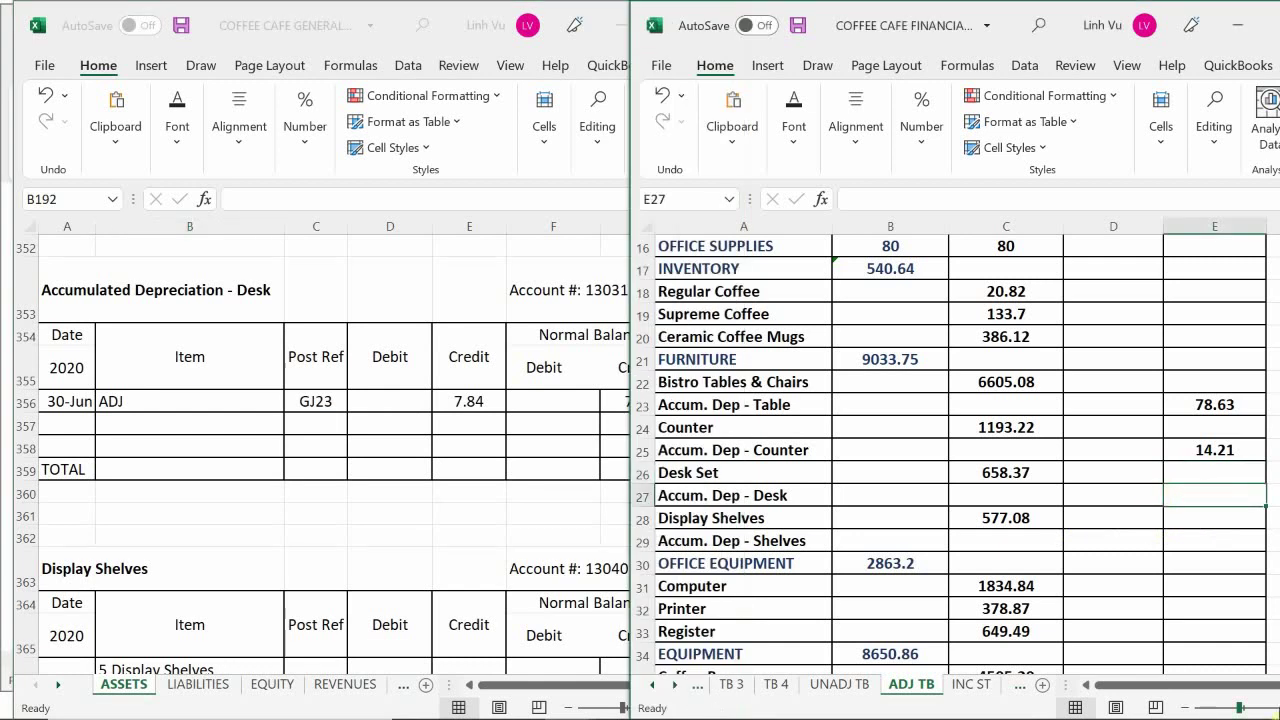
type("7.84")
key("Return")
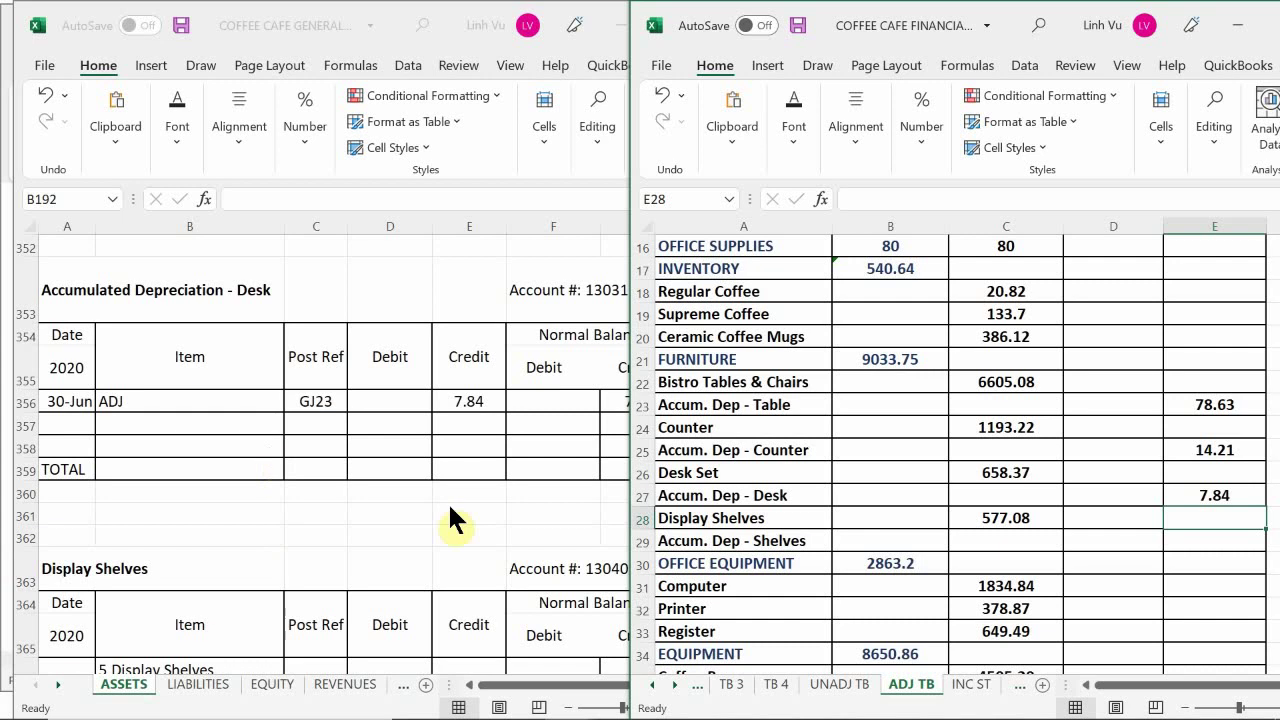
Look up Accumulated Depreciation - Shelves in the general ledger and enter its 6.87 credit in column E of the ADJ TB sheet
left_click(488, 492)
scroll(487, 455, "down", 3)
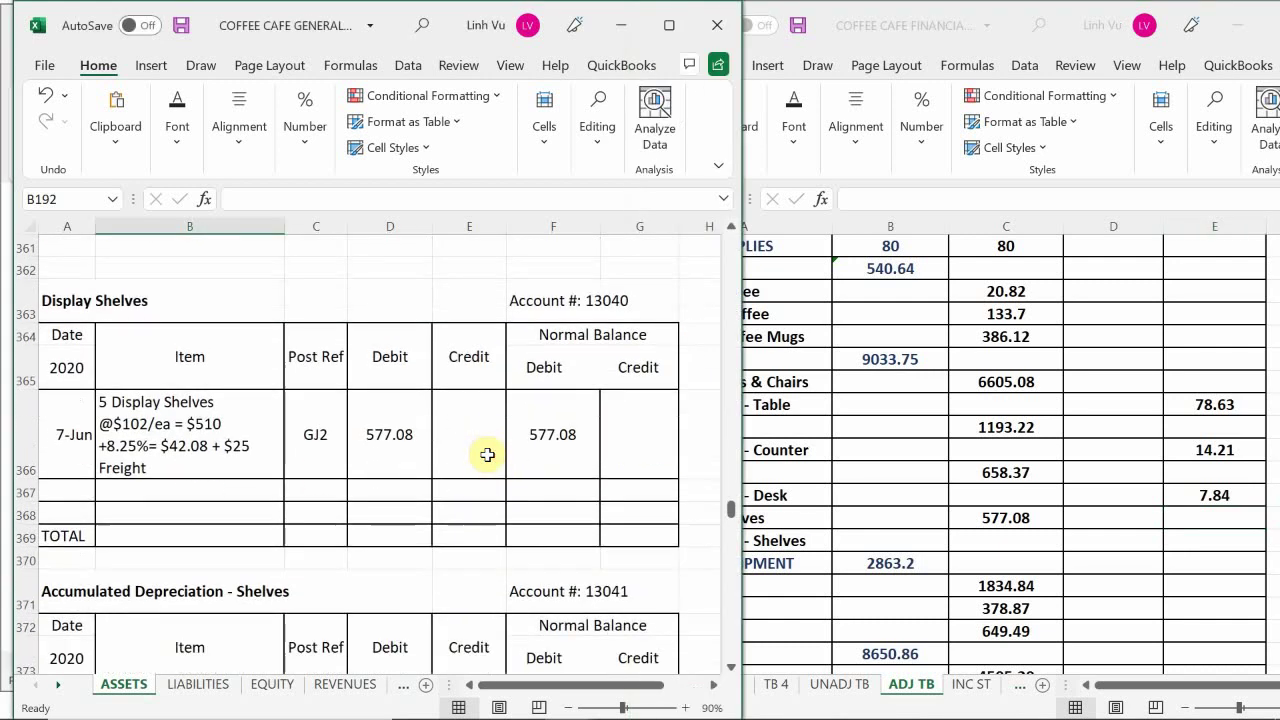
scroll(521, 513, "down", 4)
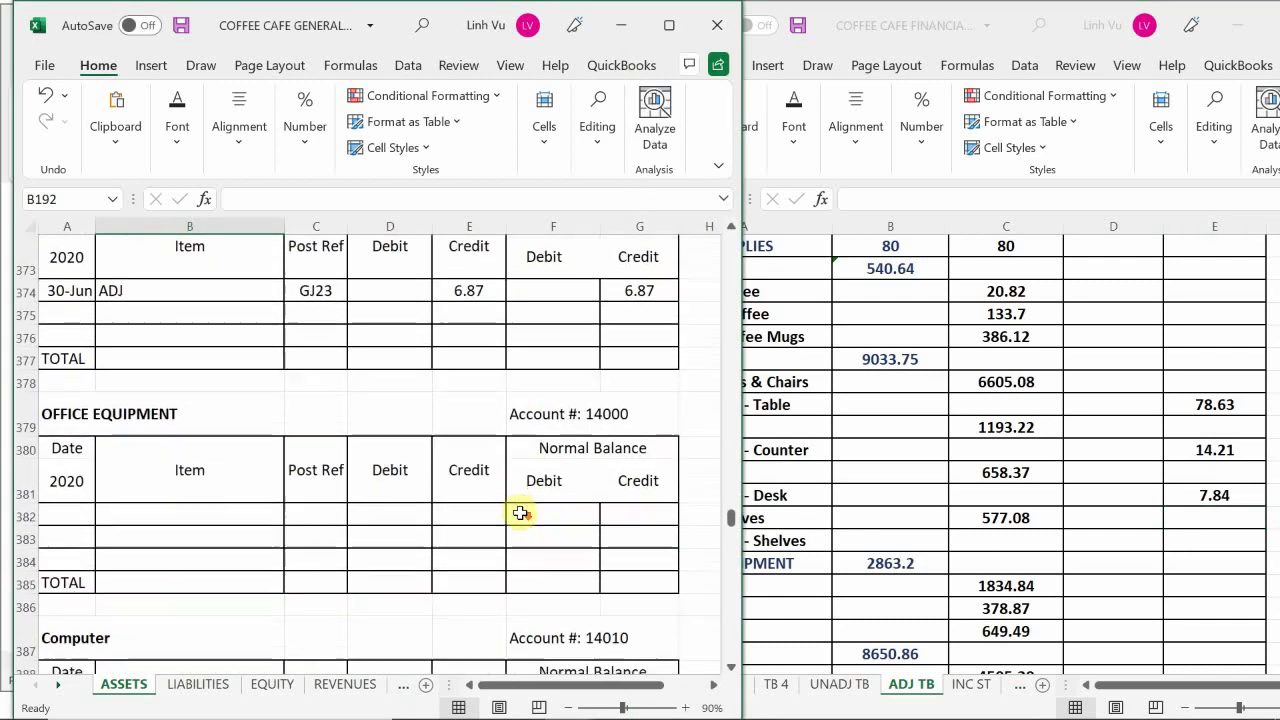
scroll(521, 513, "up", 1)
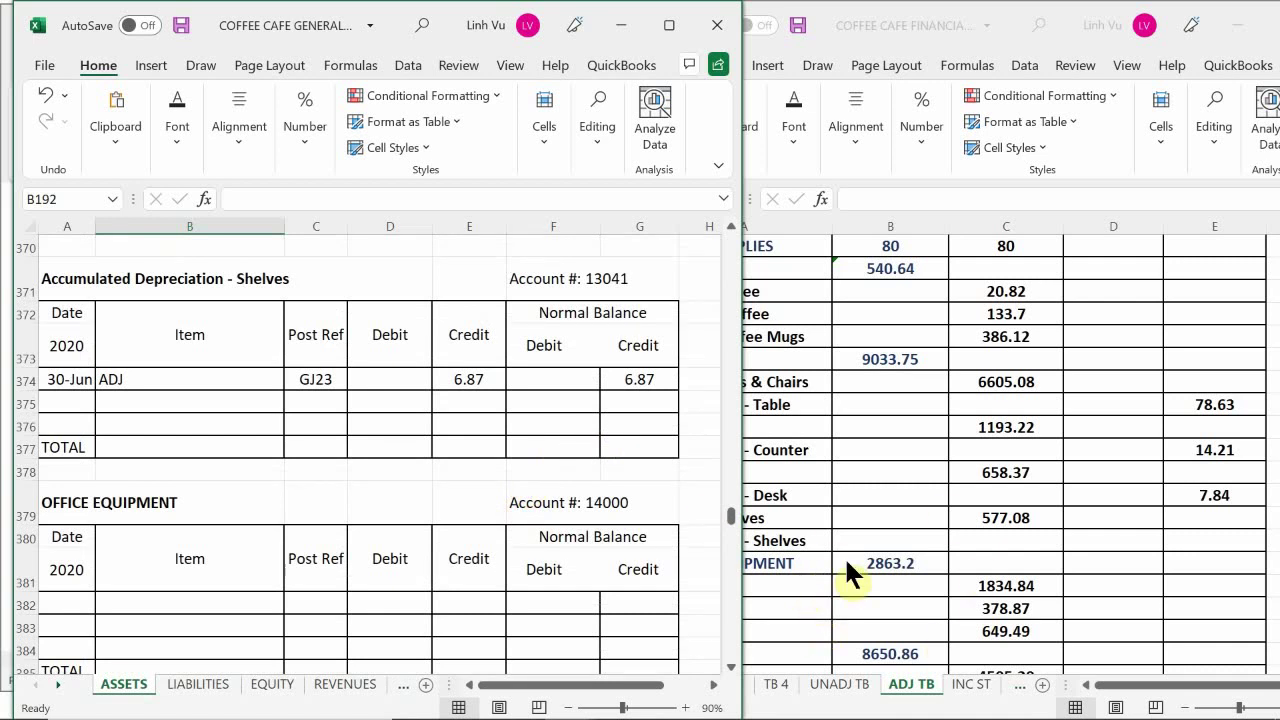
left_click(1188, 540)
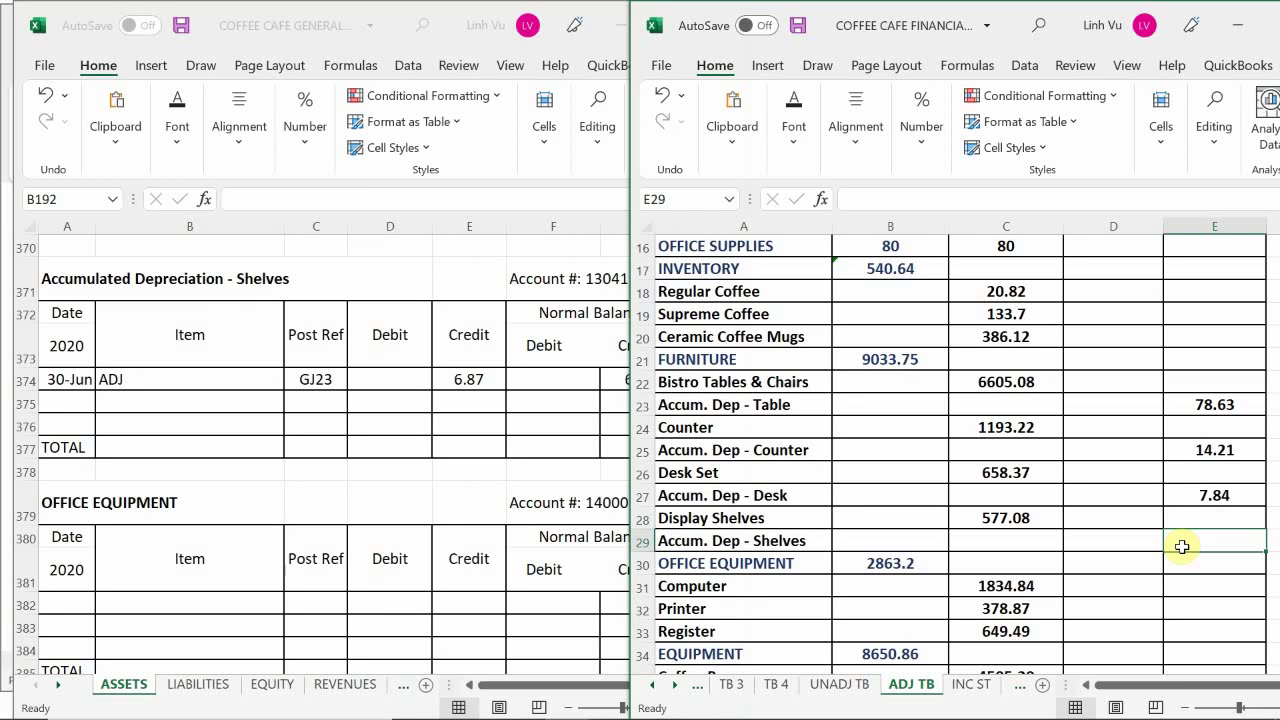
type("6.87")
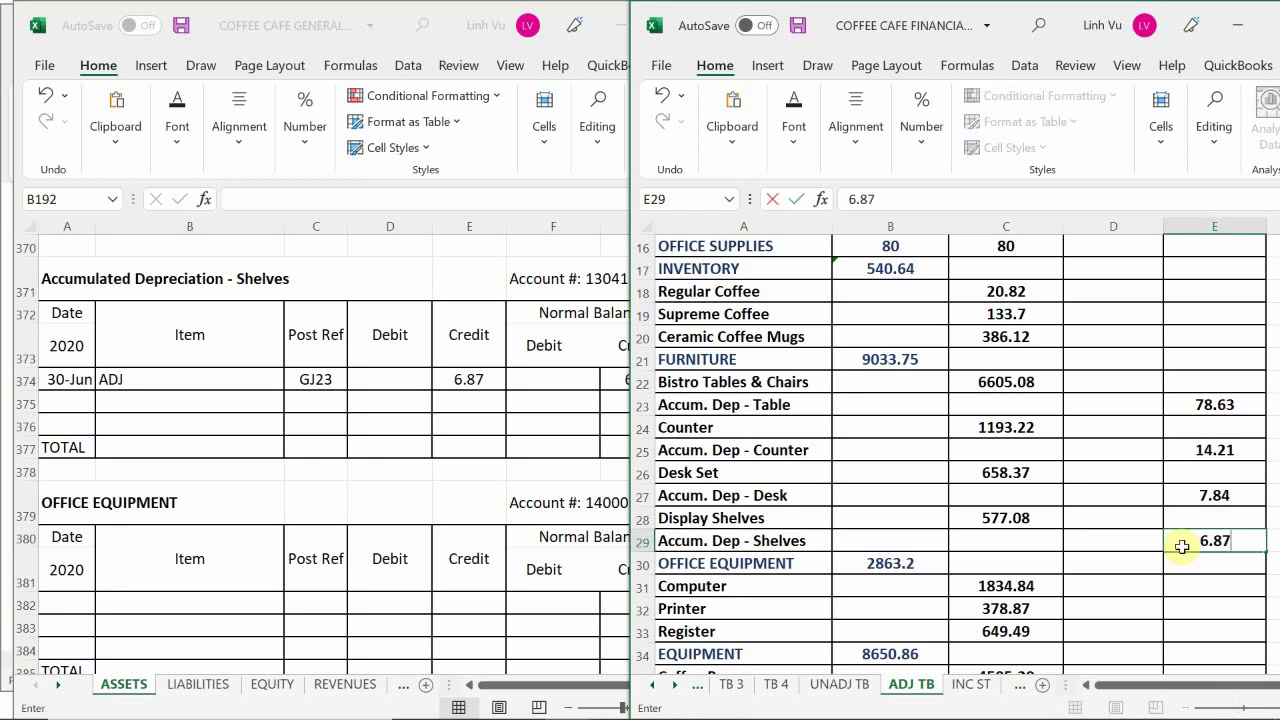
key("Return")
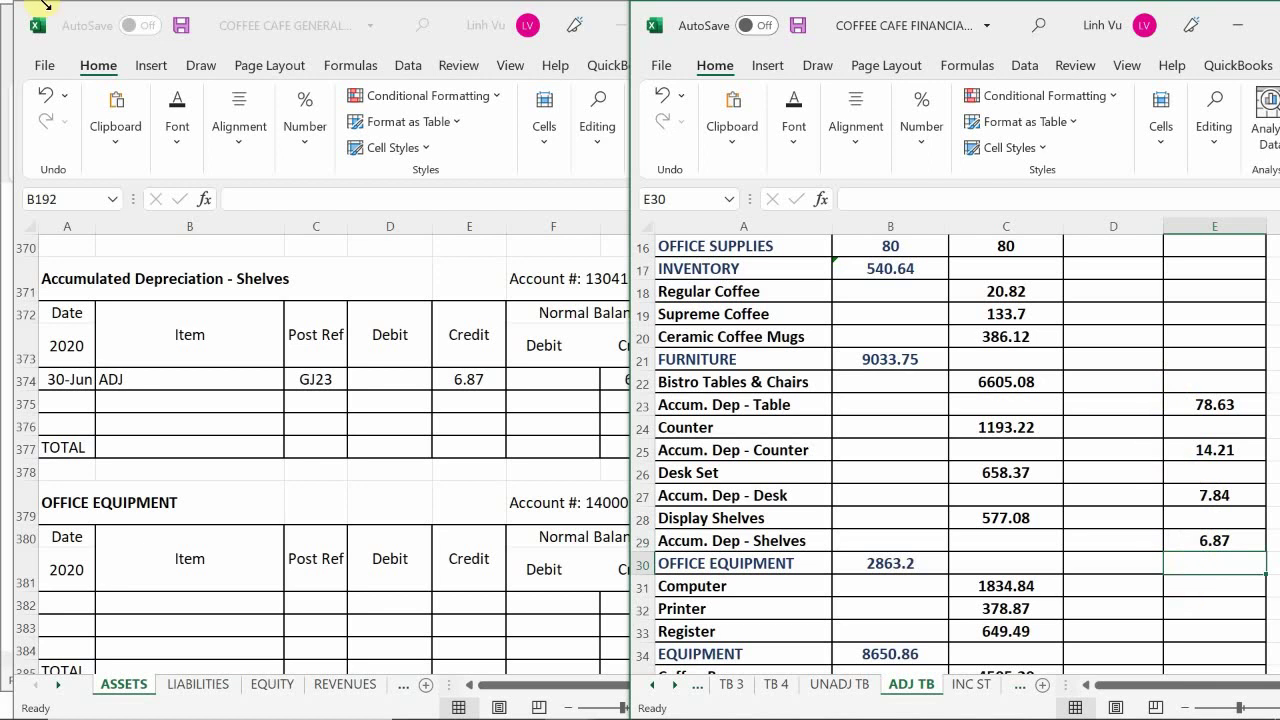
Begin a new FURNITURE total formula in B21 as =C22-E23+C24-E25, netting tables and counter against their accumulated depreciation
left_click(870, 359)
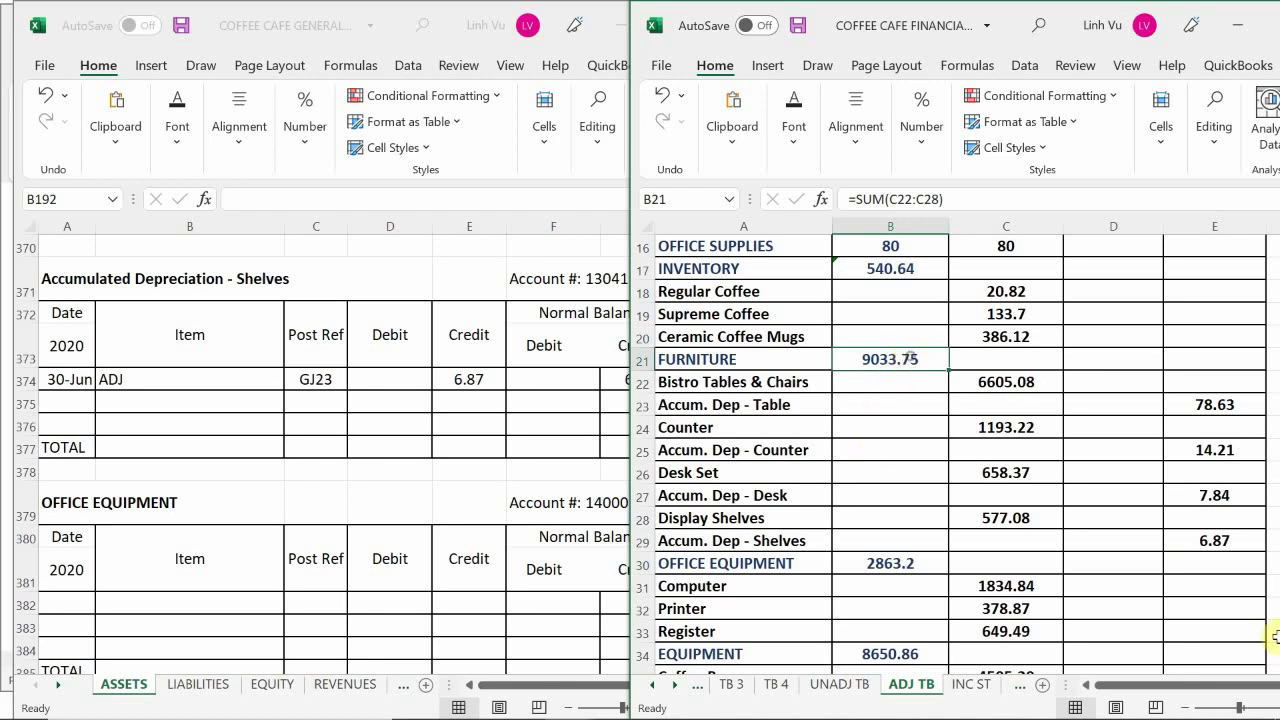
key("F2")
key("Escape")
type("=")
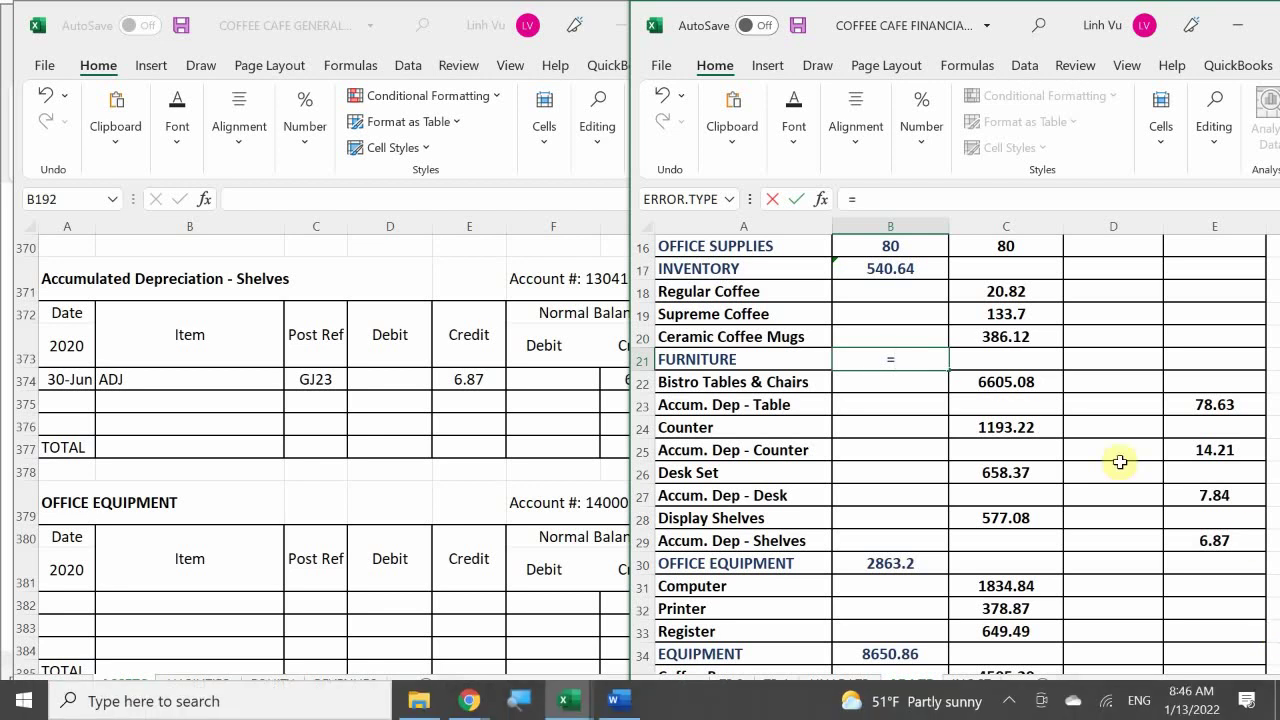
left_click(997, 385)
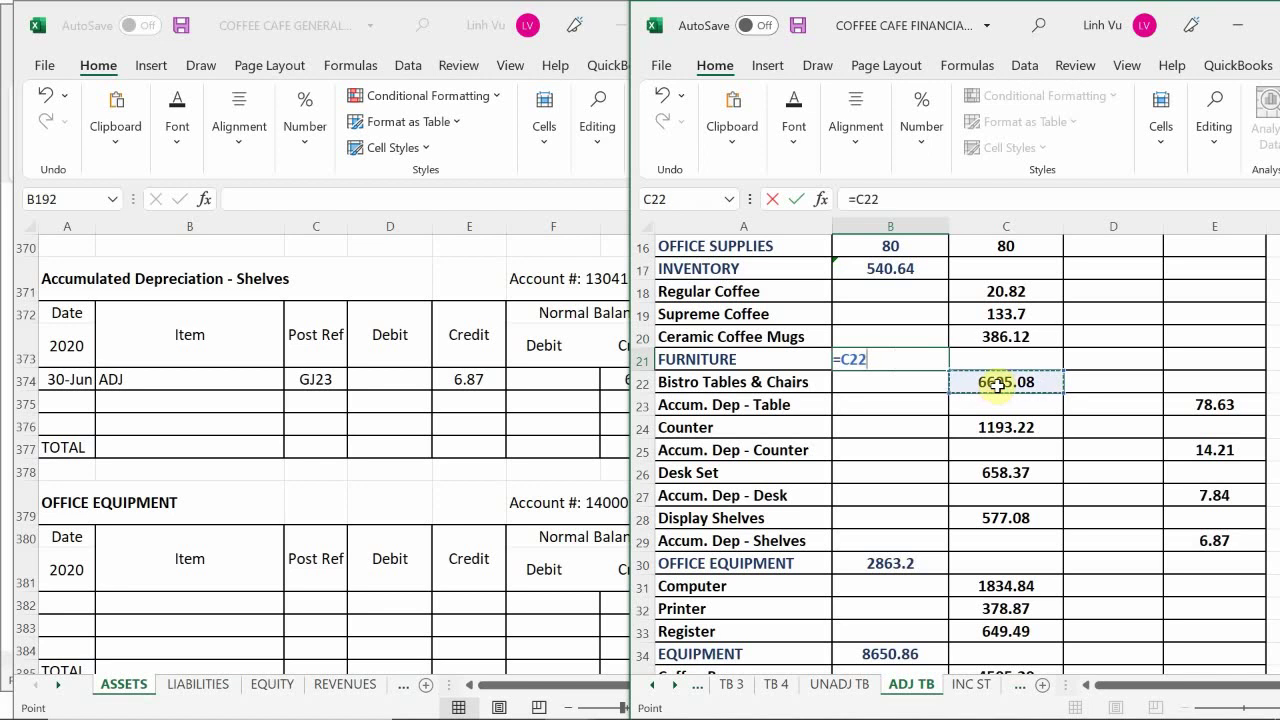
type("+")
left_click(1200, 405)
type("+")
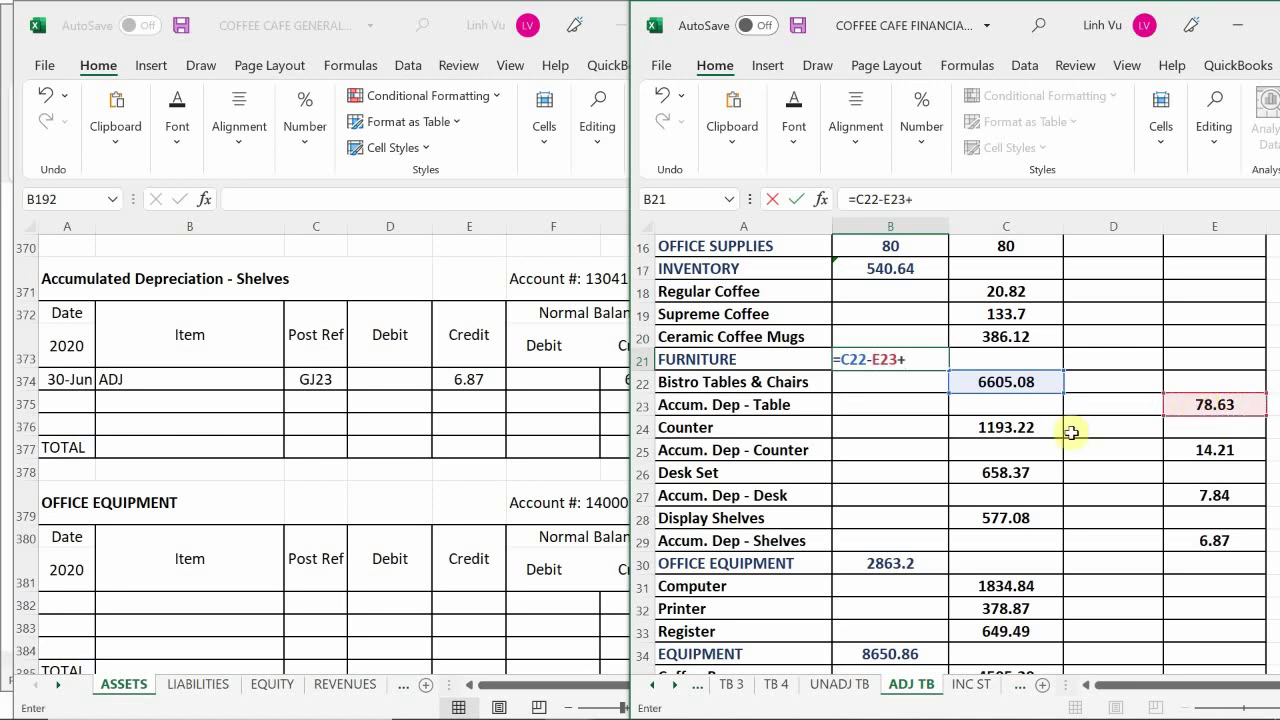
left_click(1030, 424)
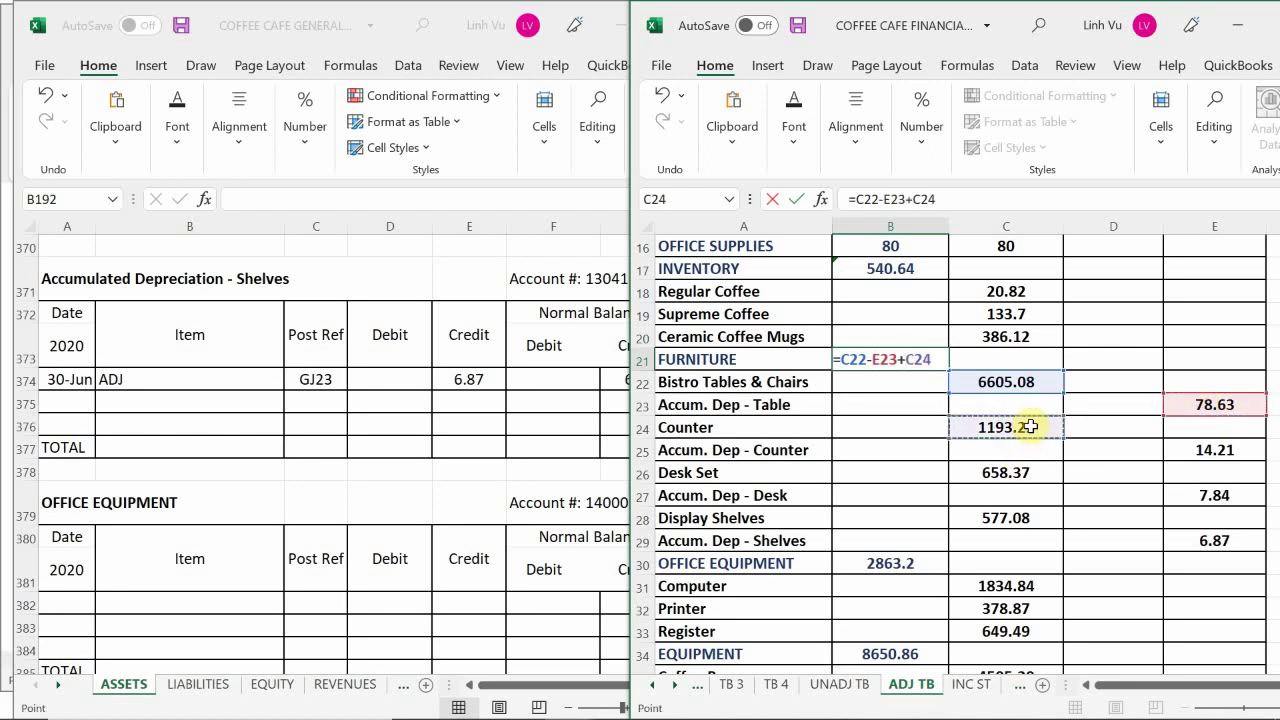
type("-")
left_click(1196, 448)
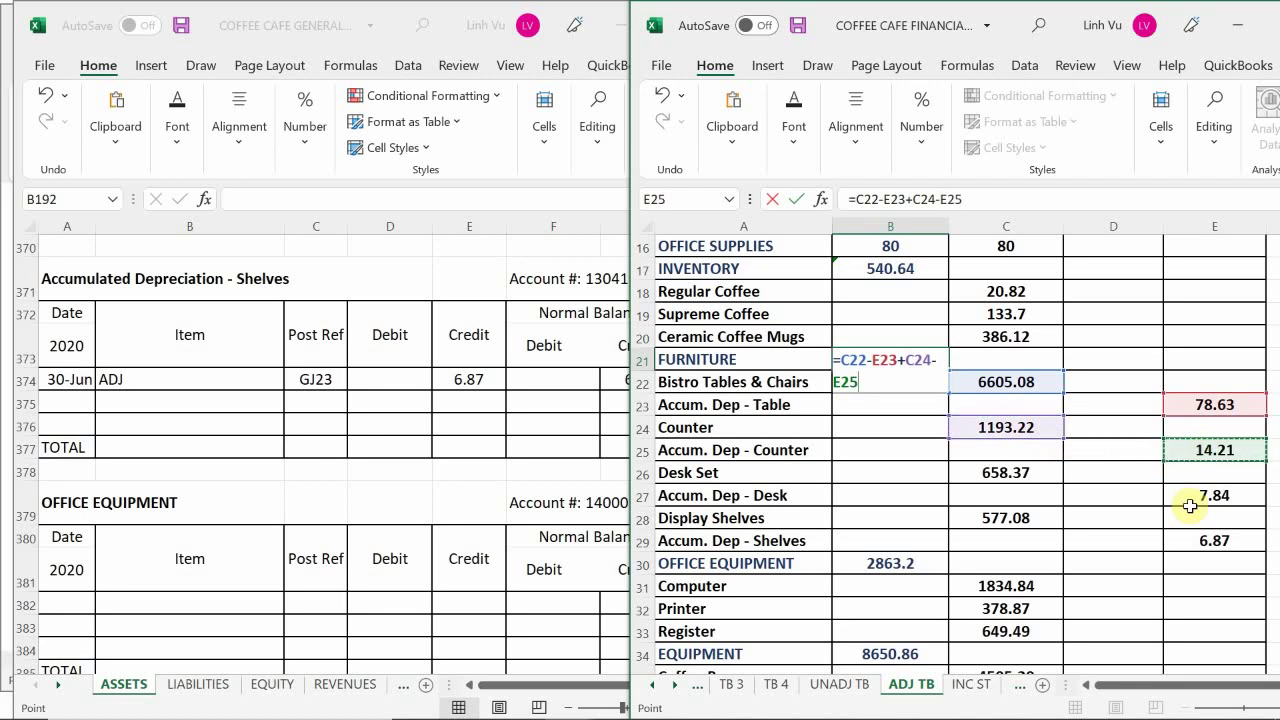
Complete the FURNITURE formula in B21 with +C26-E27+C28-E29 to net the desk set and display shelves as well
type("+")
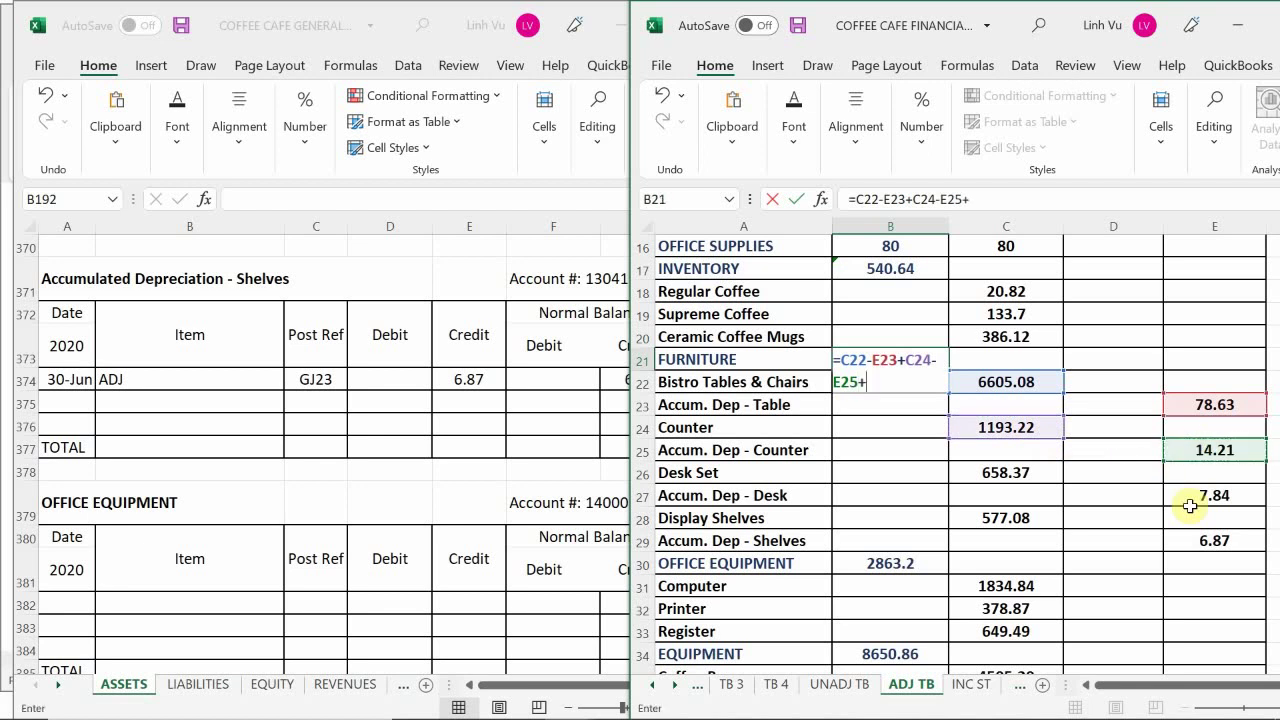
left_click(986, 475)
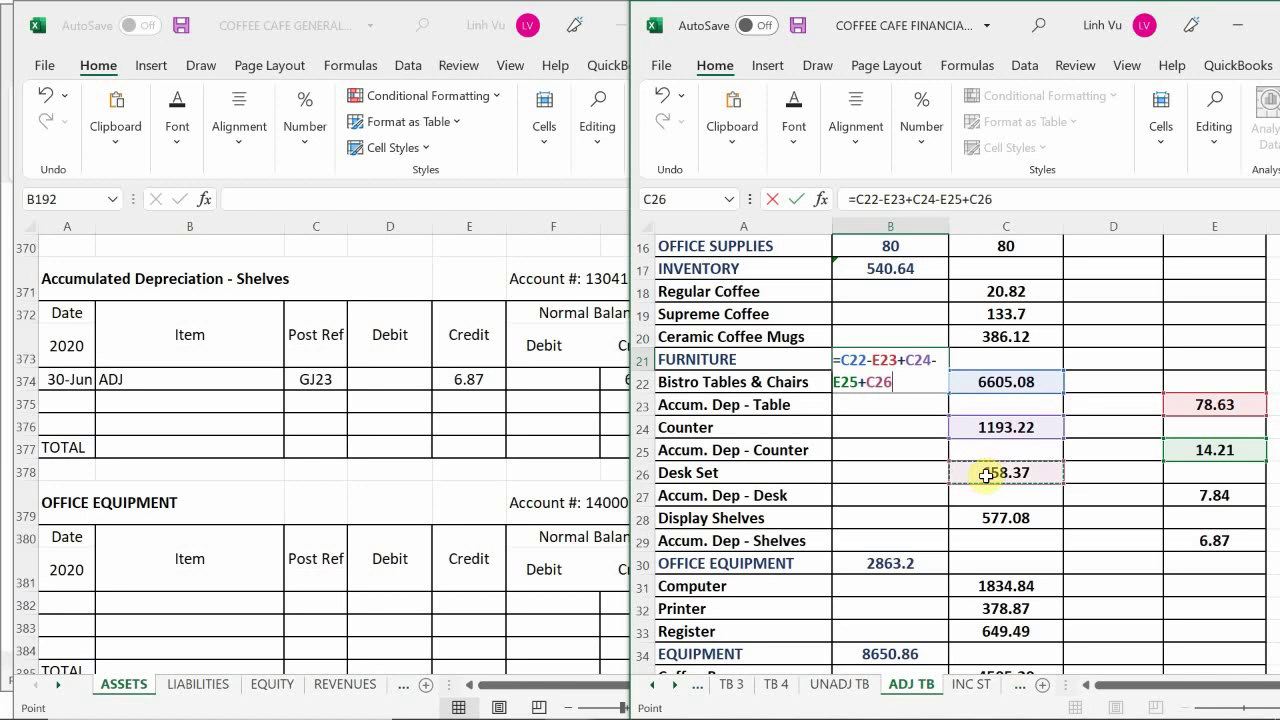
type("-")
left_click(1214, 495)
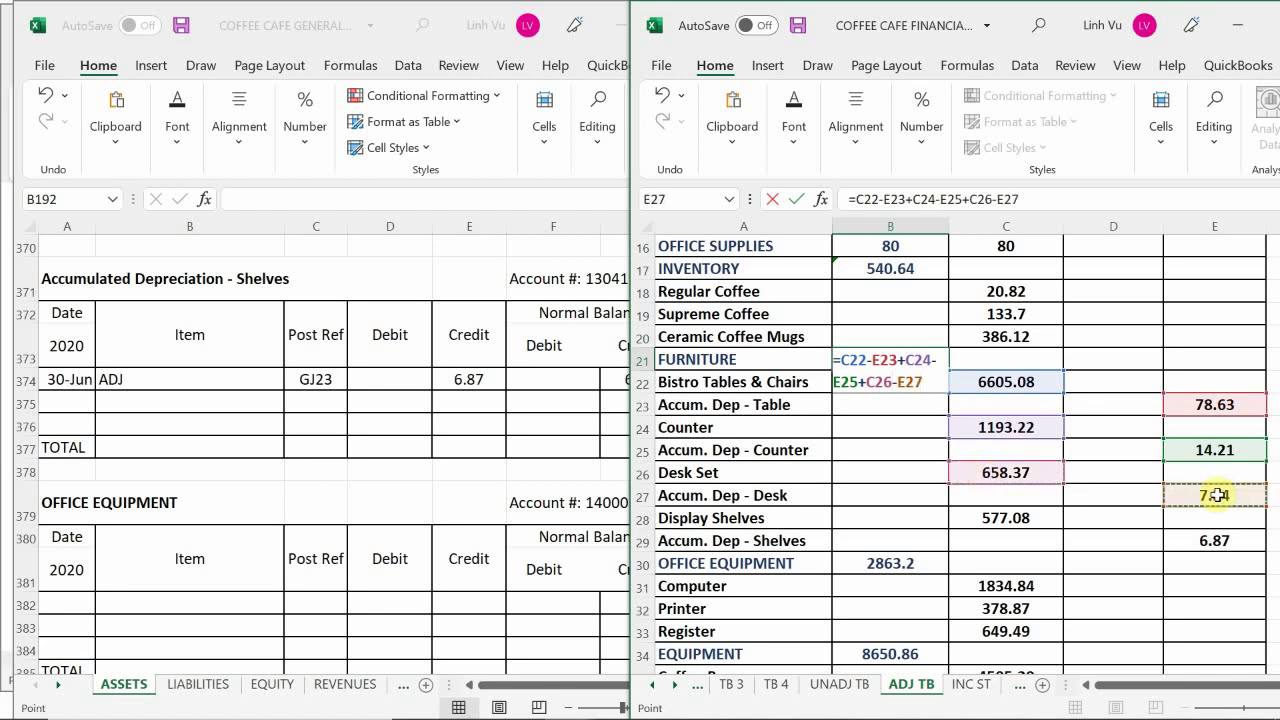
type("+")
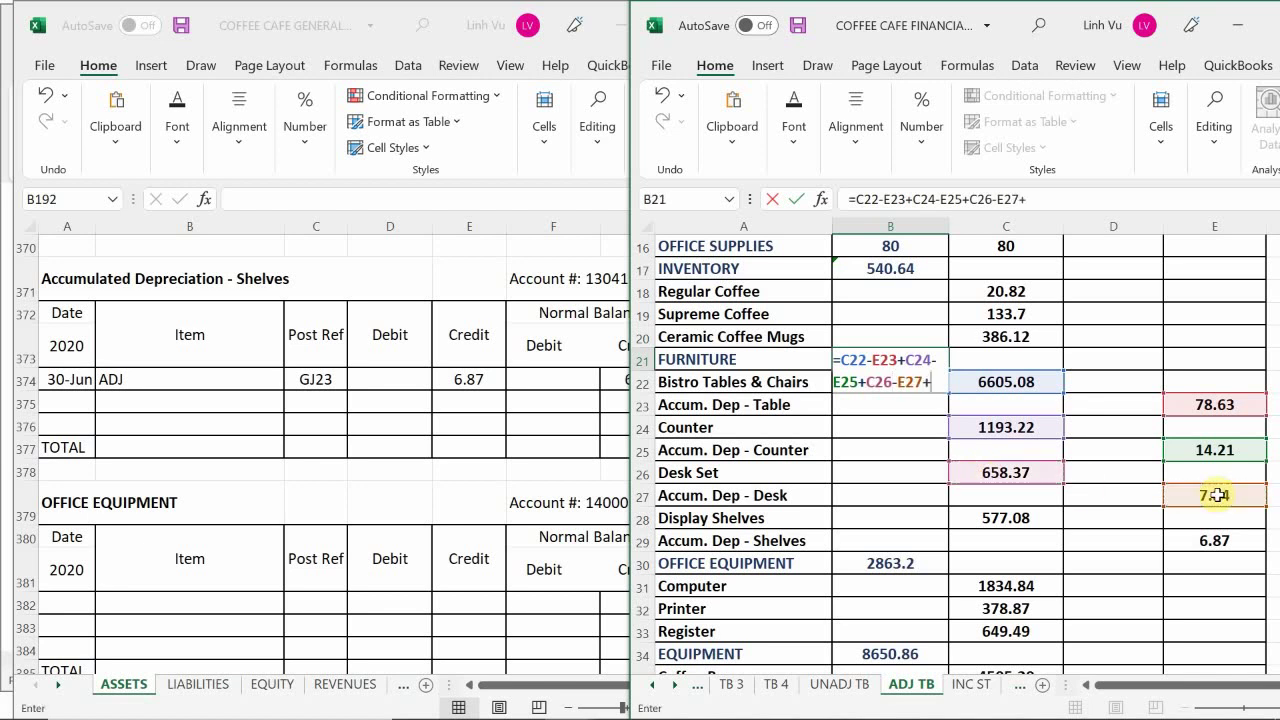
left_click(1015, 518)
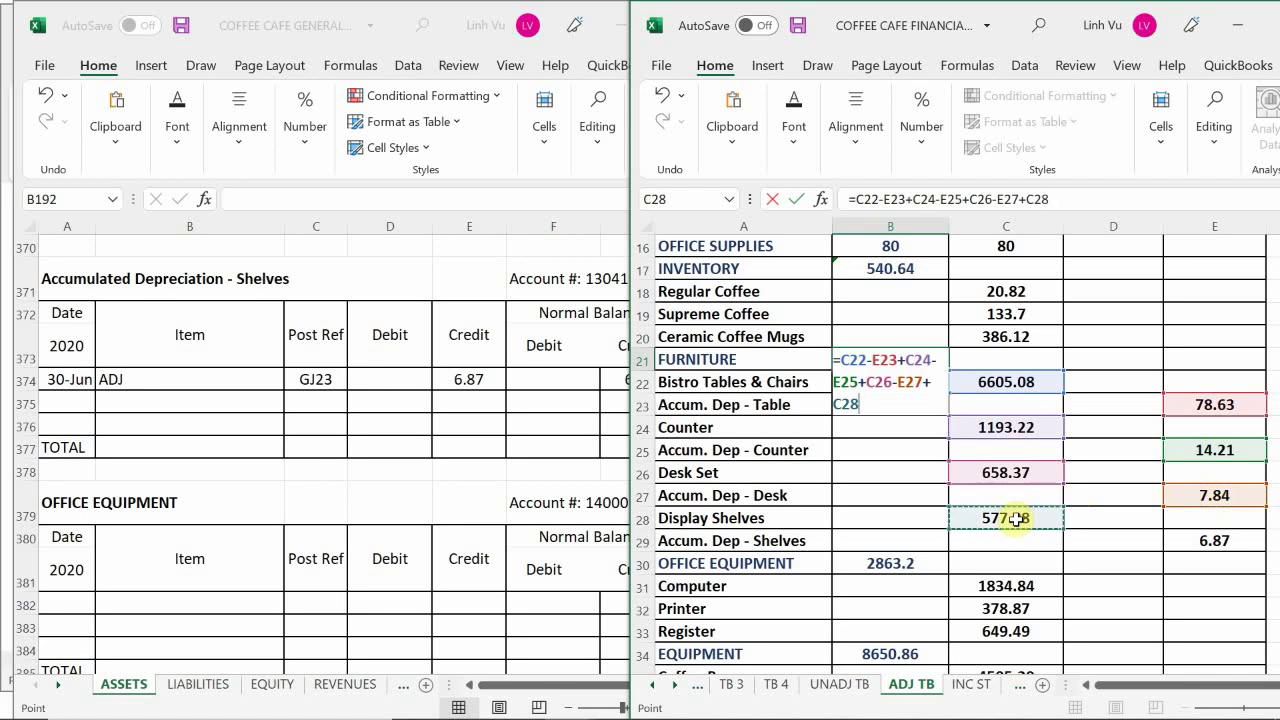
type("-")
left_click(1216, 543)
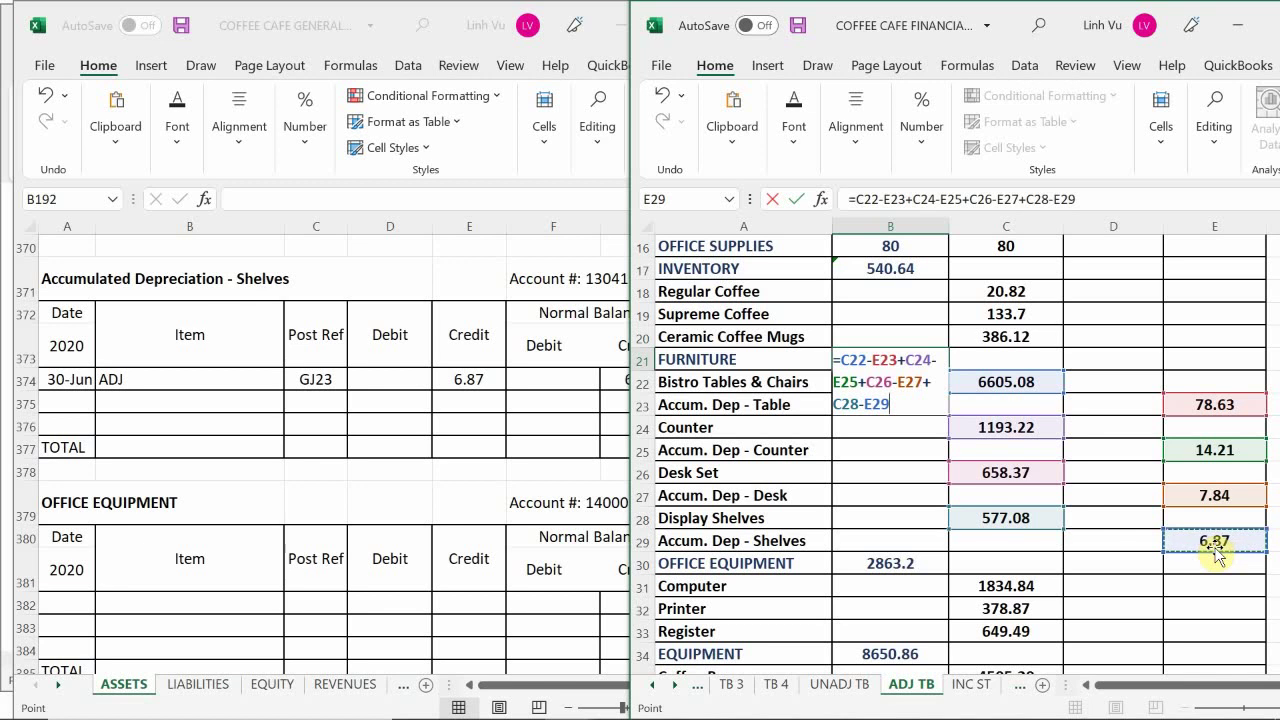
key("Return")
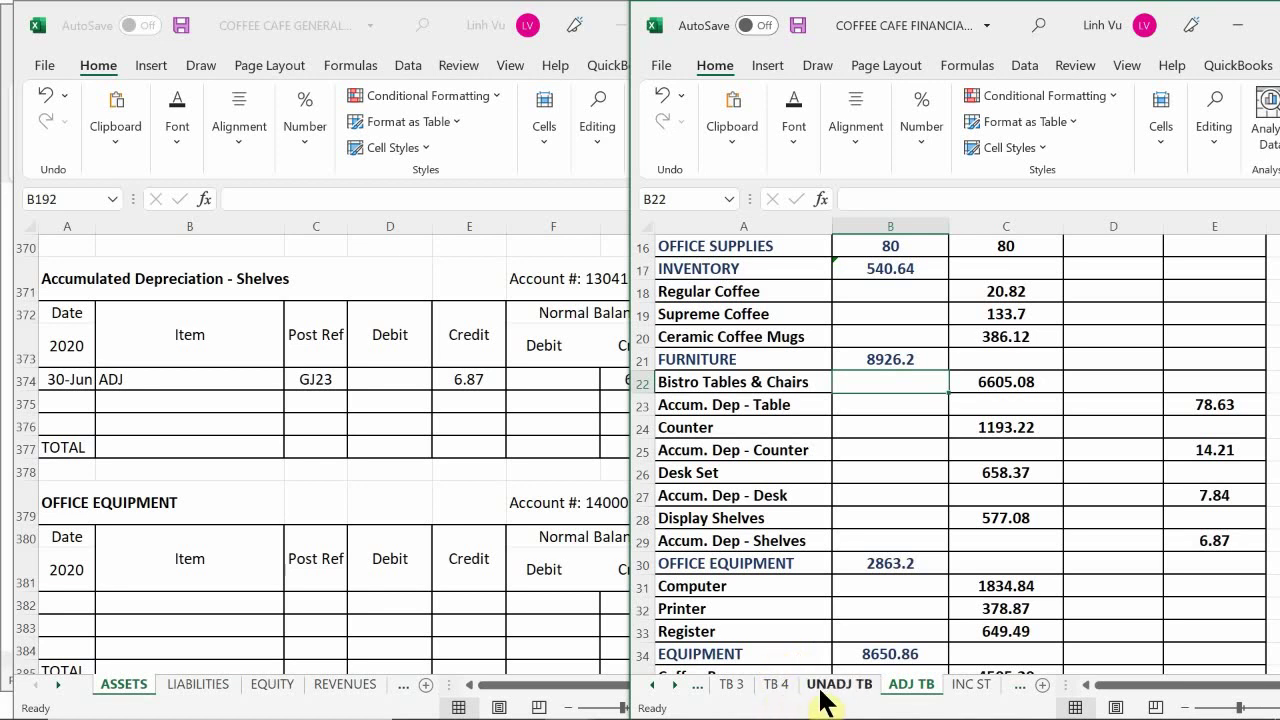
Compare the FURNITURE section with the UNADJ TB sheet and review the formula behind the ADJ TB furniture total in B21
left_click(822, 688)
scroll(776, 560, "down", 4)
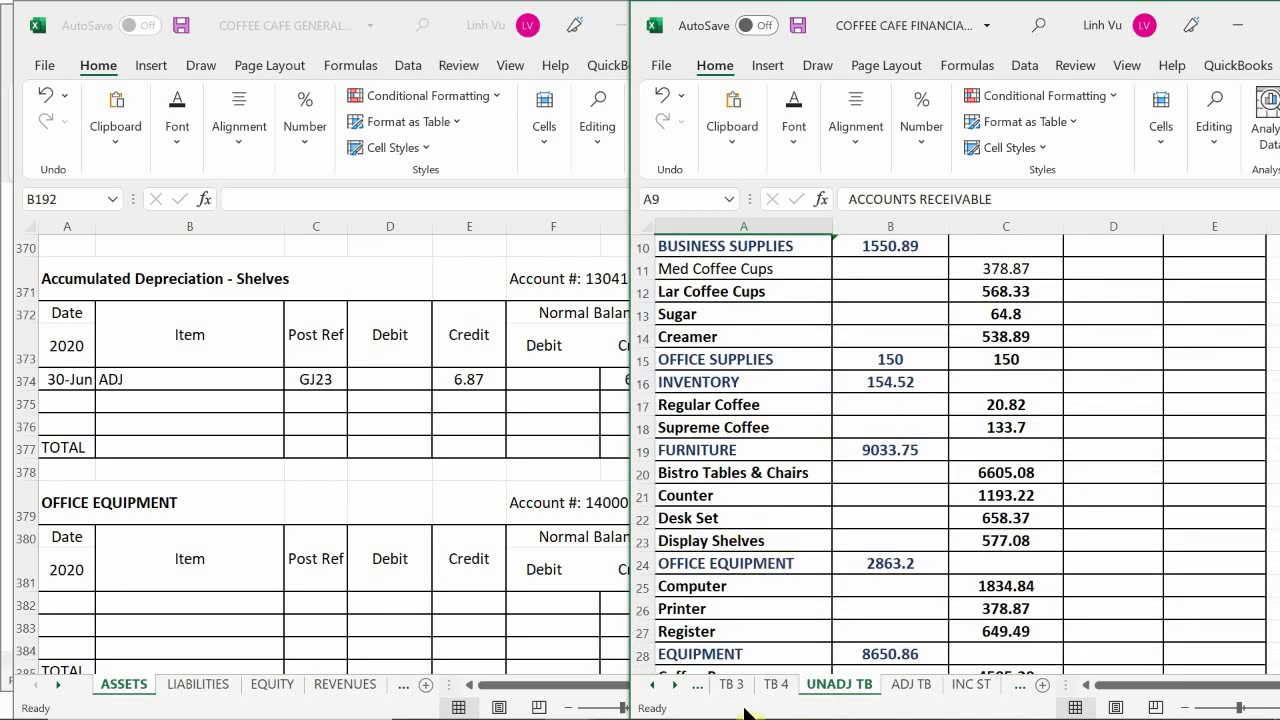
left_click(903, 688)
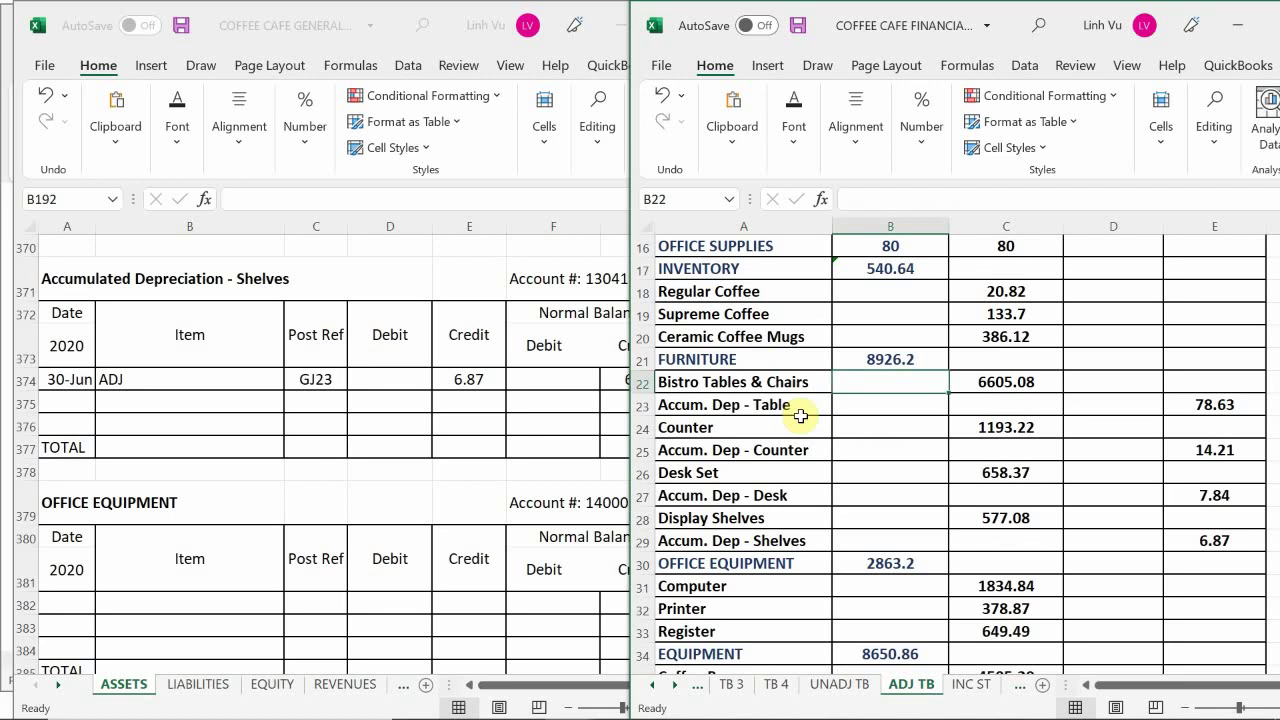
double_click(898, 358)
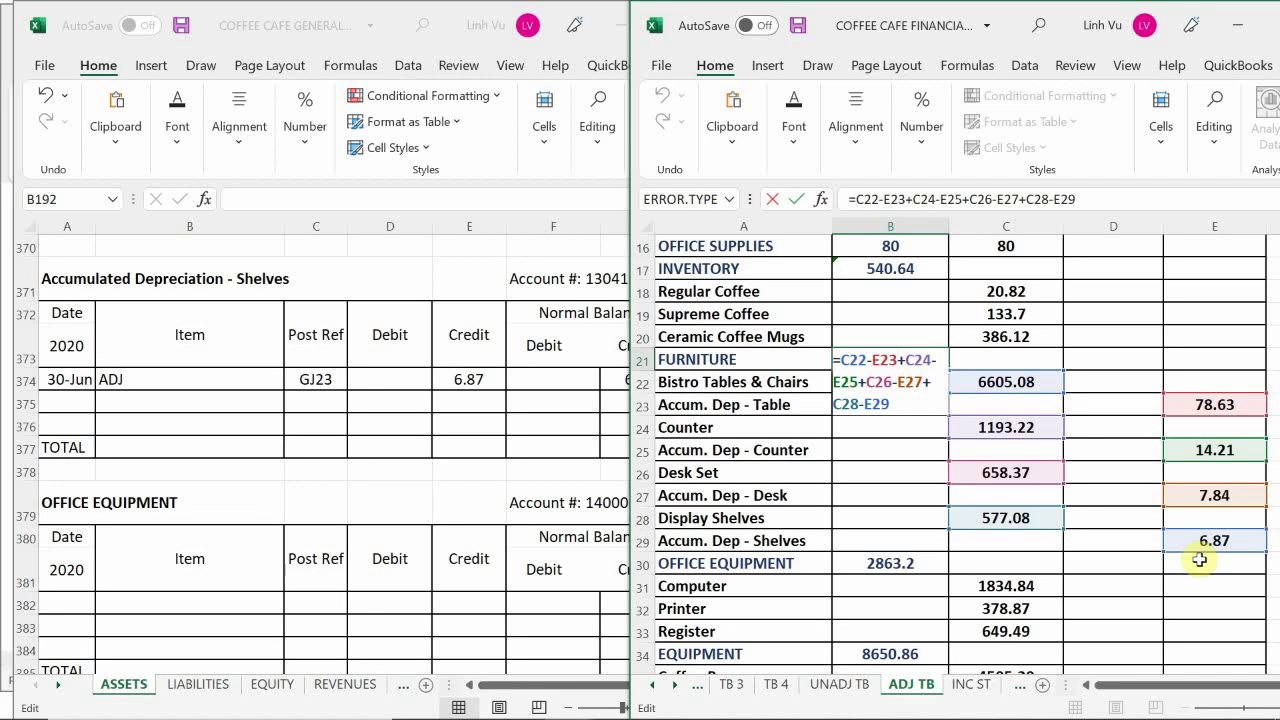
key("Return")
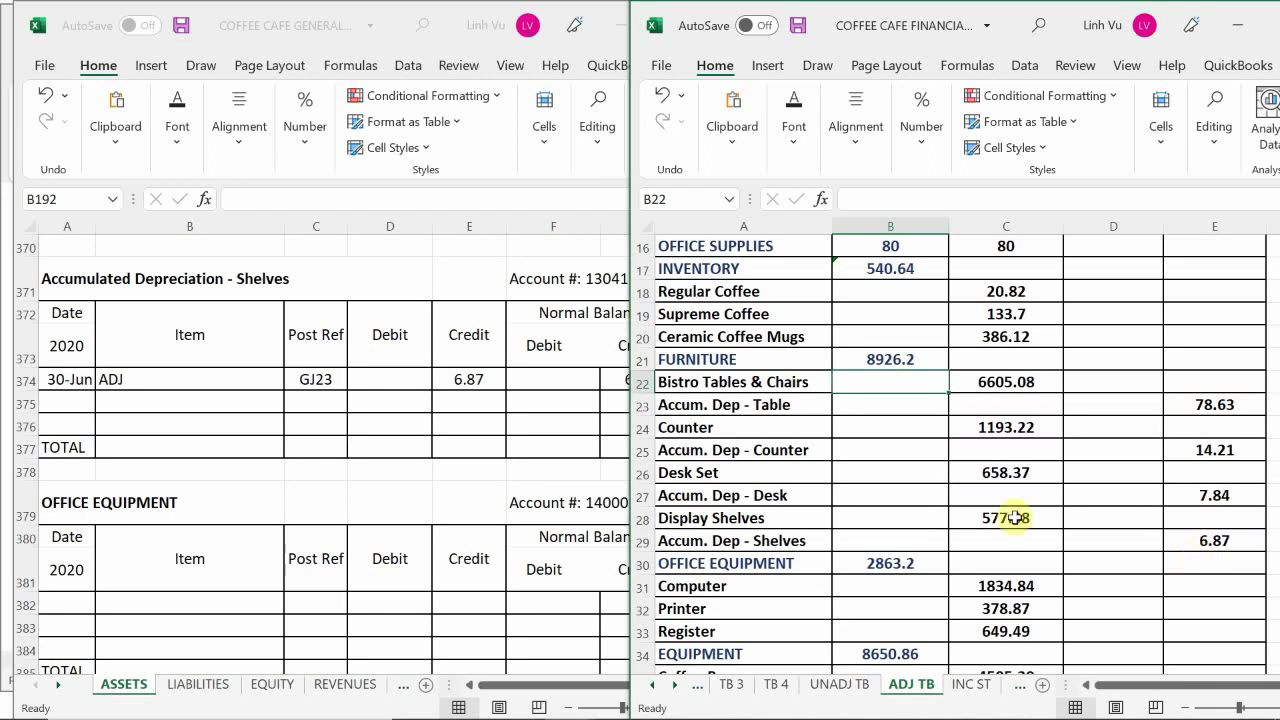
Look up the Accumulated Depreciation - Computer account under OFFICE EQUIPMENT in the general ledger's ASSETS sheet
left_click(895, 440)
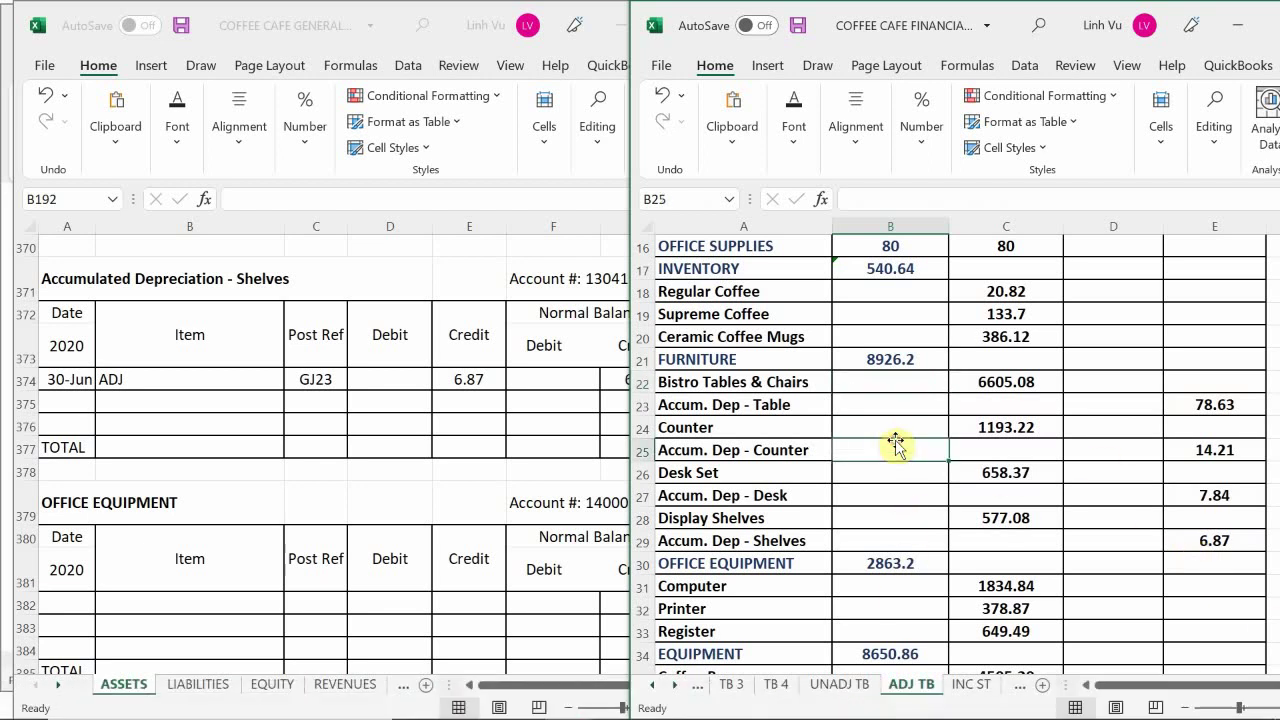
scroll(895, 442, "down", 1)
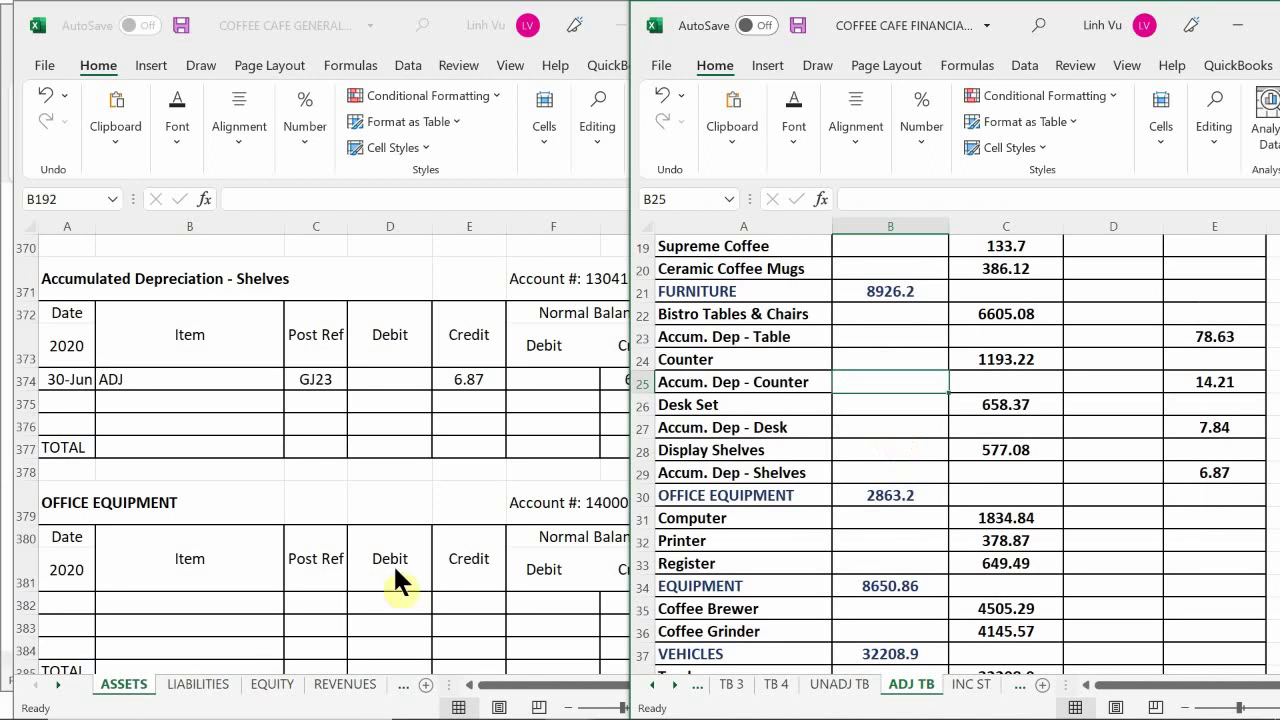
left_click(309, 506)
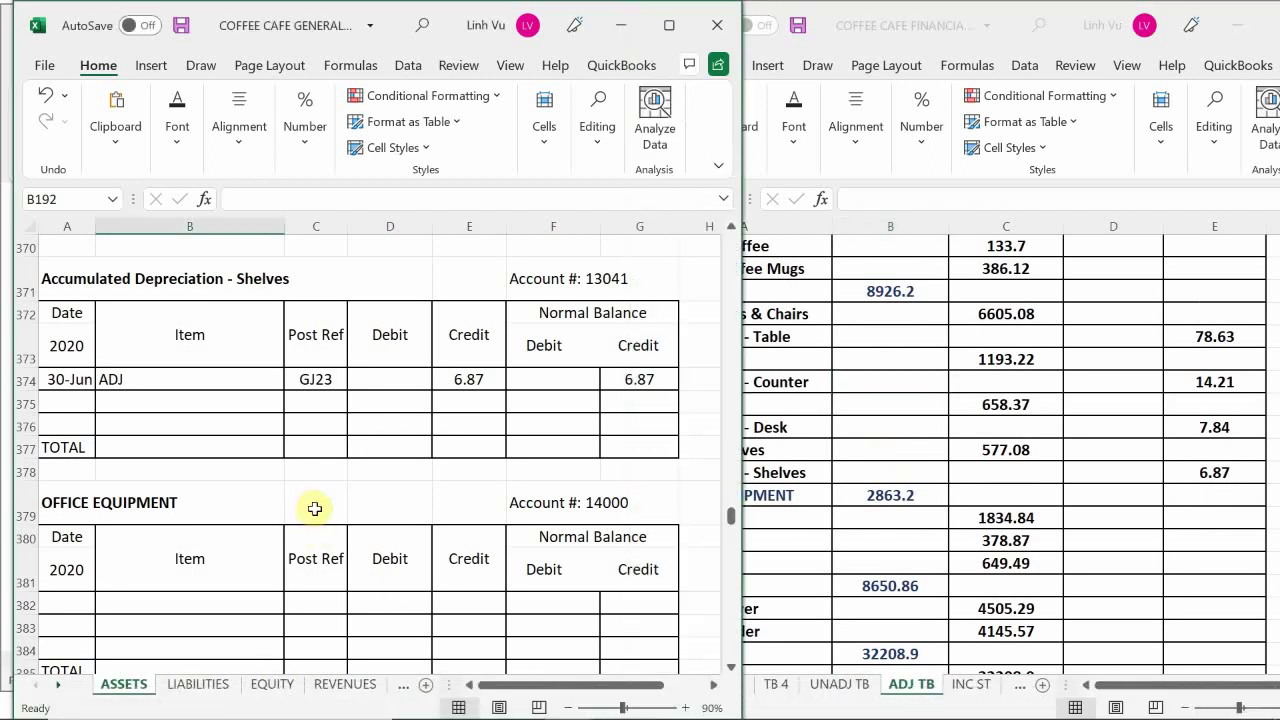
scroll(314, 509, "down", 6)
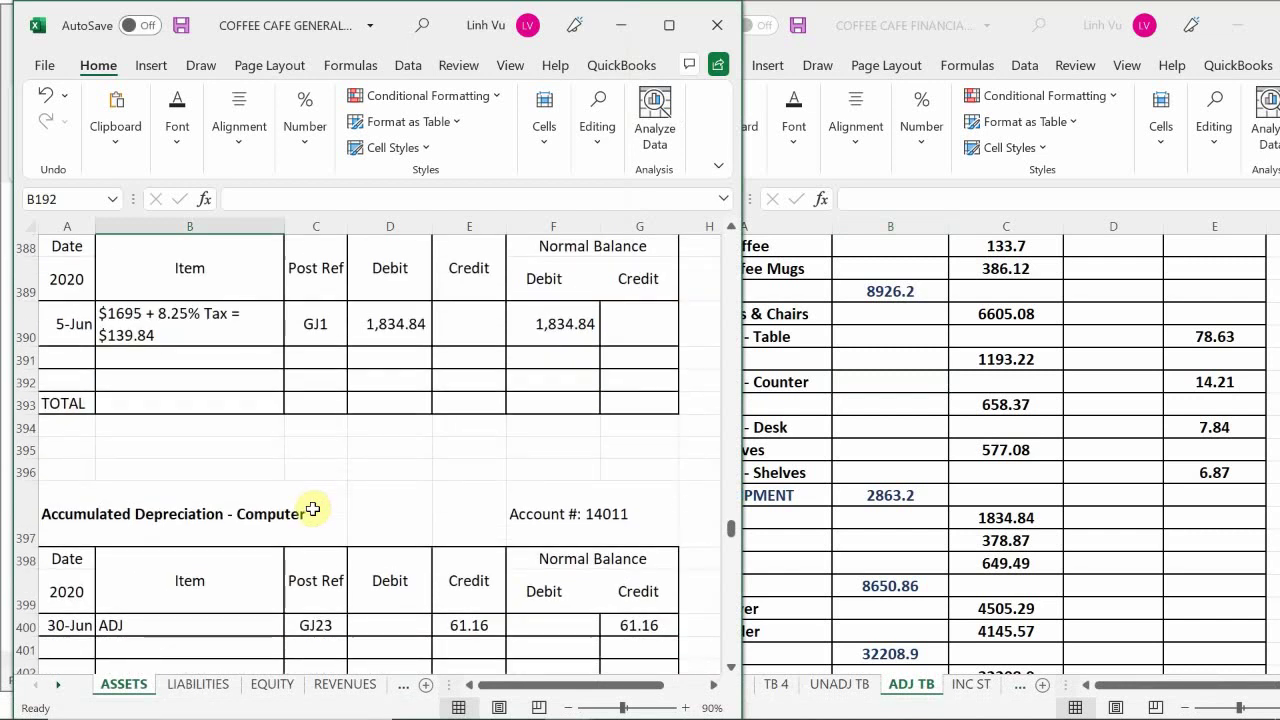
scroll(313, 509, "down", 2)
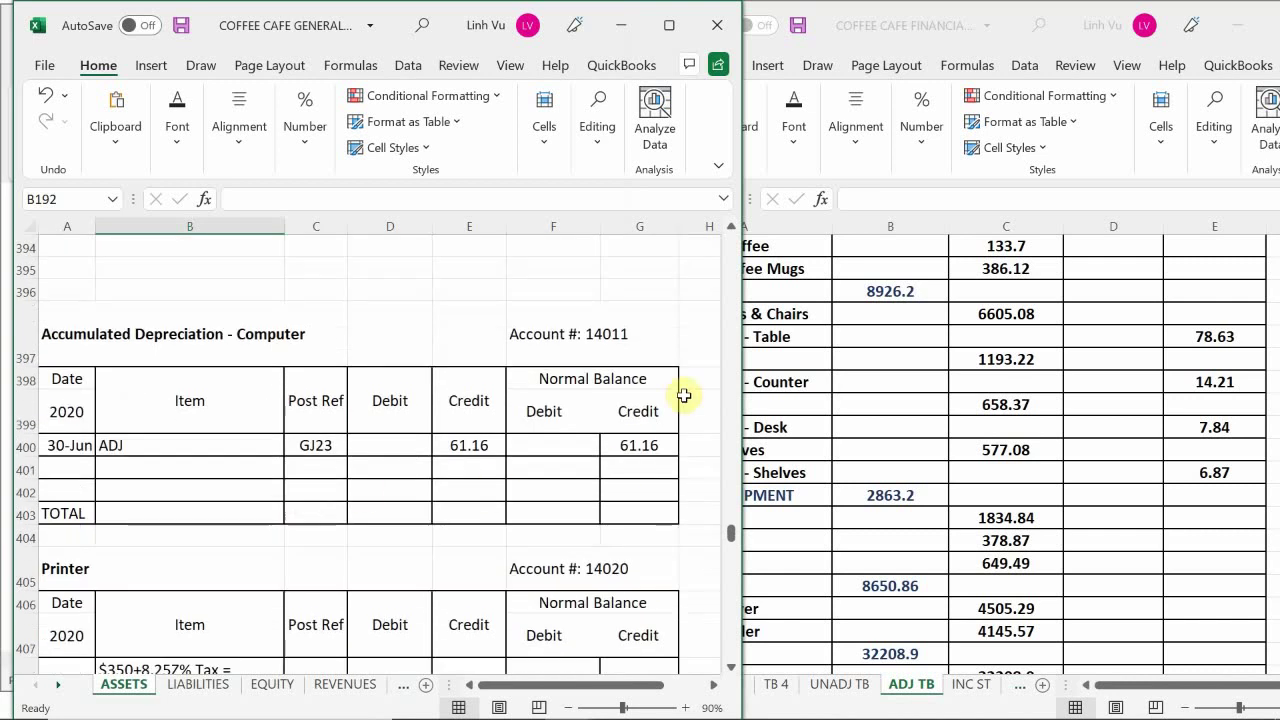
Return to the ADJ TB sheet and insert a blank row between Computer and Printer under OFFICE EQUIPMENT
left_click(797, 455)
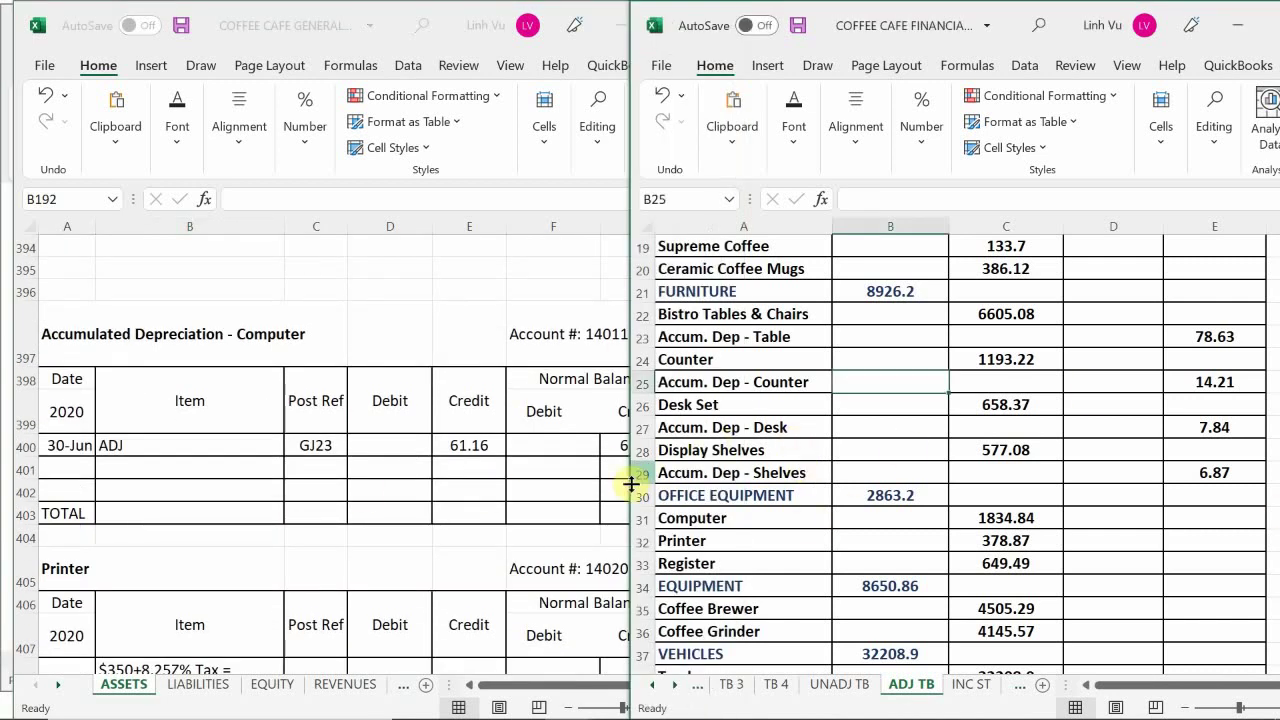
scroll(673, 455, "down", 1)
scroll(660, 440, "down", 1)
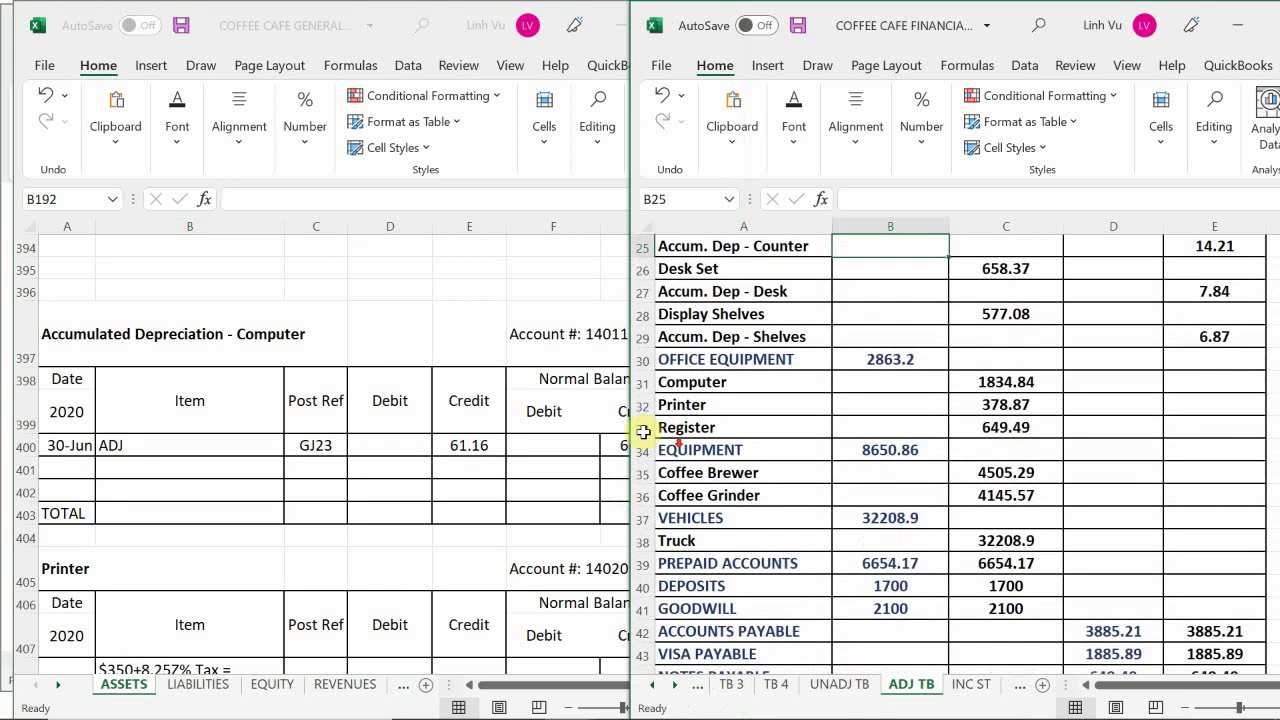
right_click(640, 409)
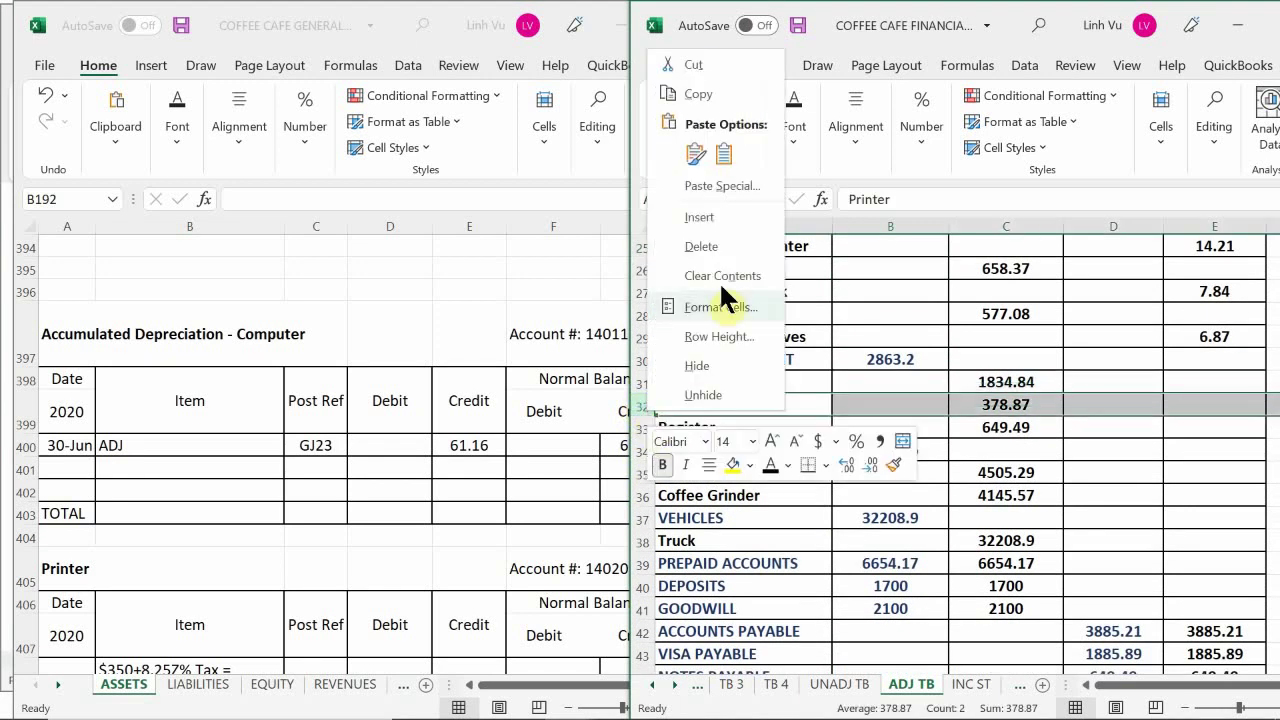
left_click(708, 217)
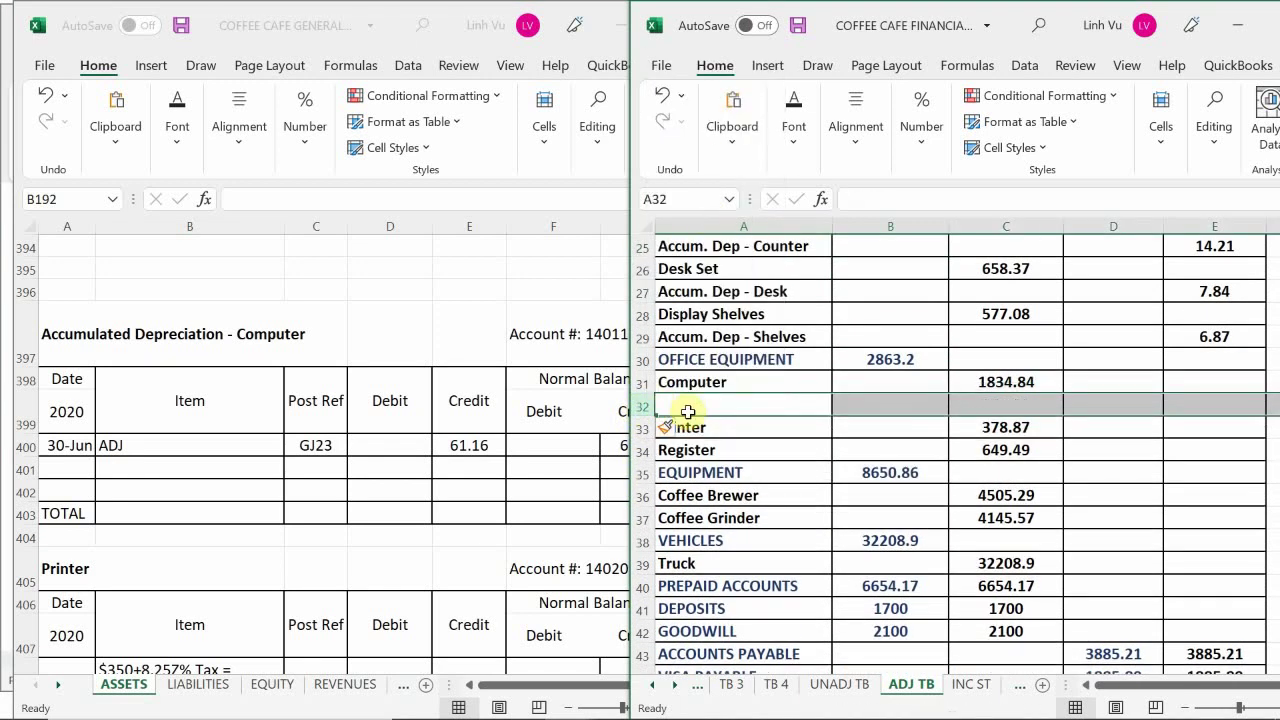
Label the new row's account in A32 as Accum. Dep - Computer
left_click(688, 407)
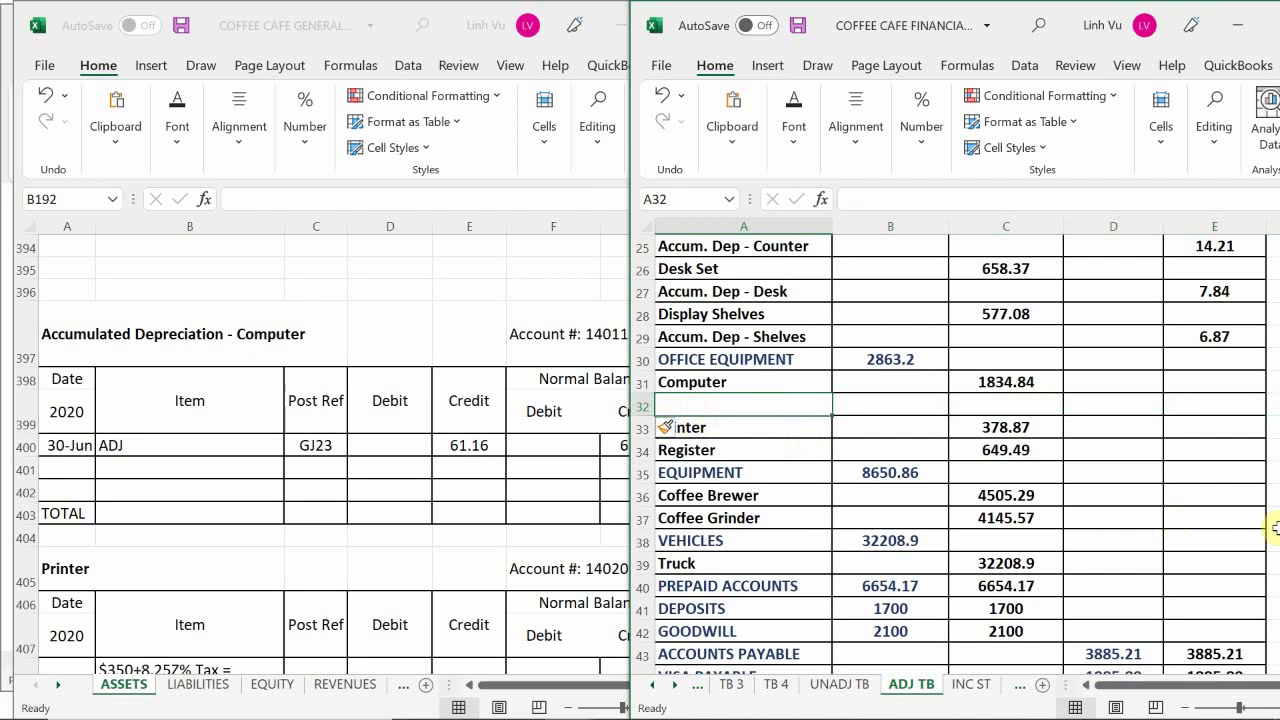
type("A")
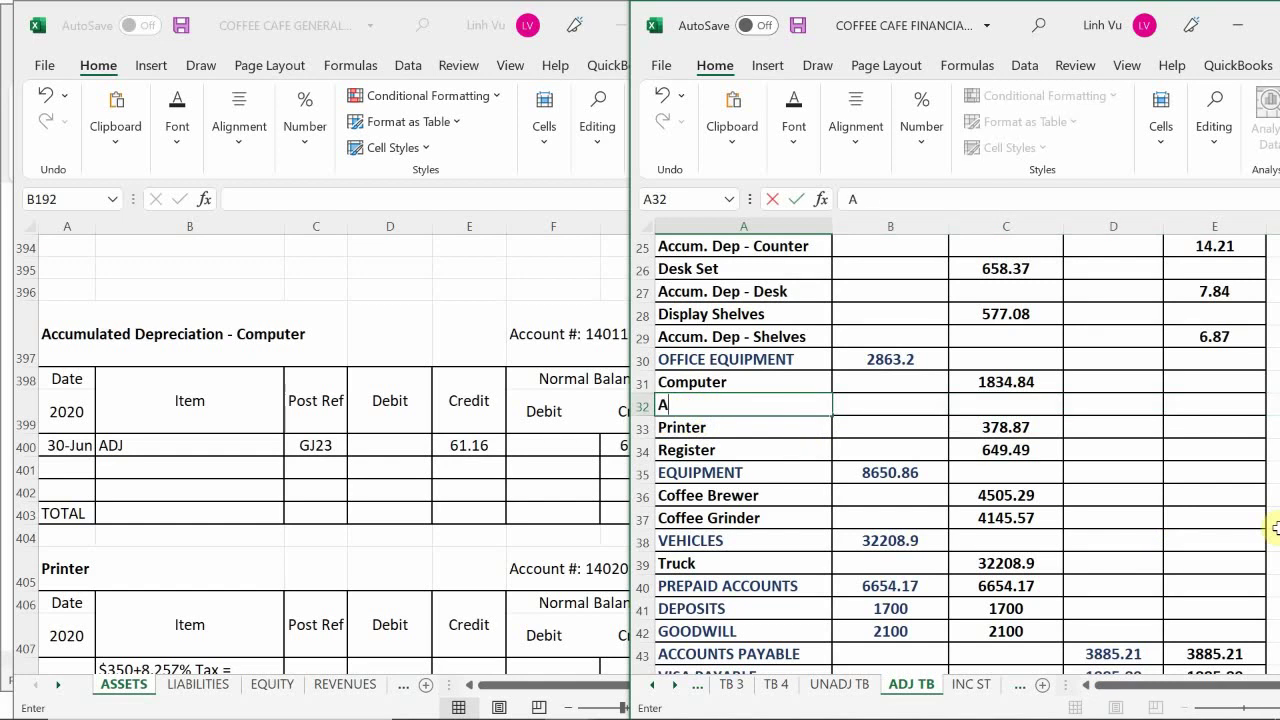
type("ccum. Dep - A")
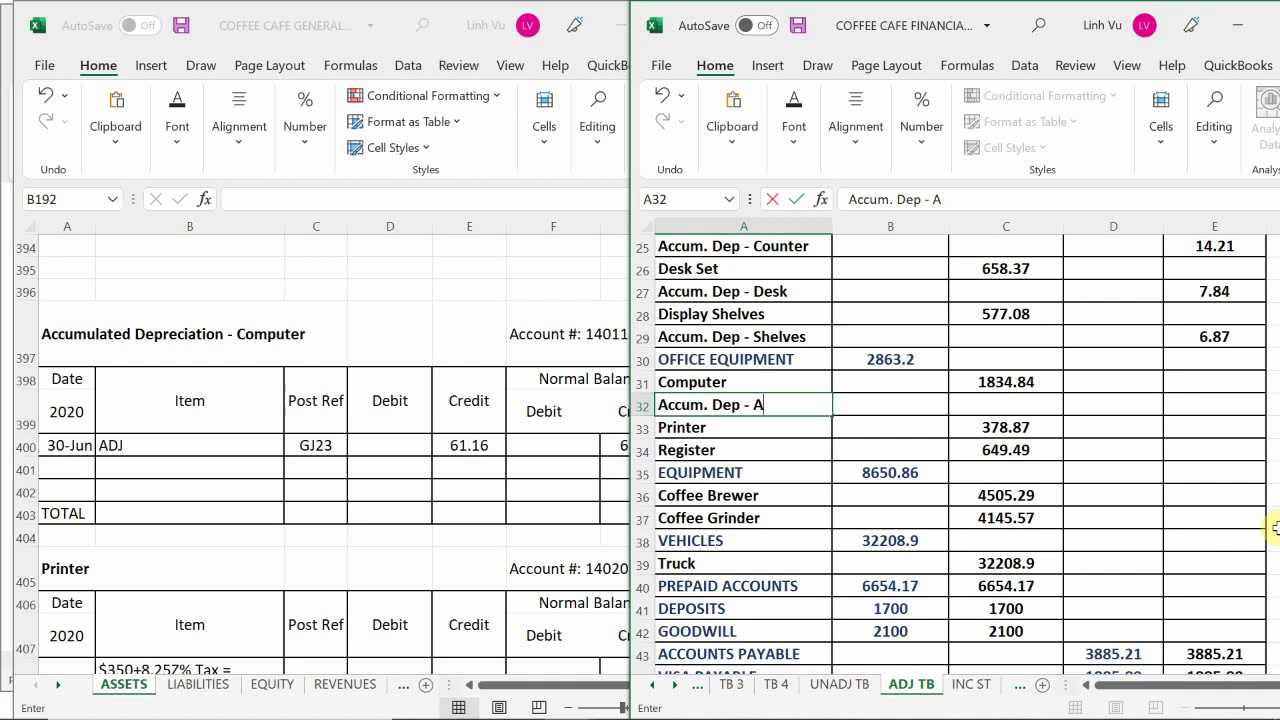
key("BackSpace")
type("Computer")
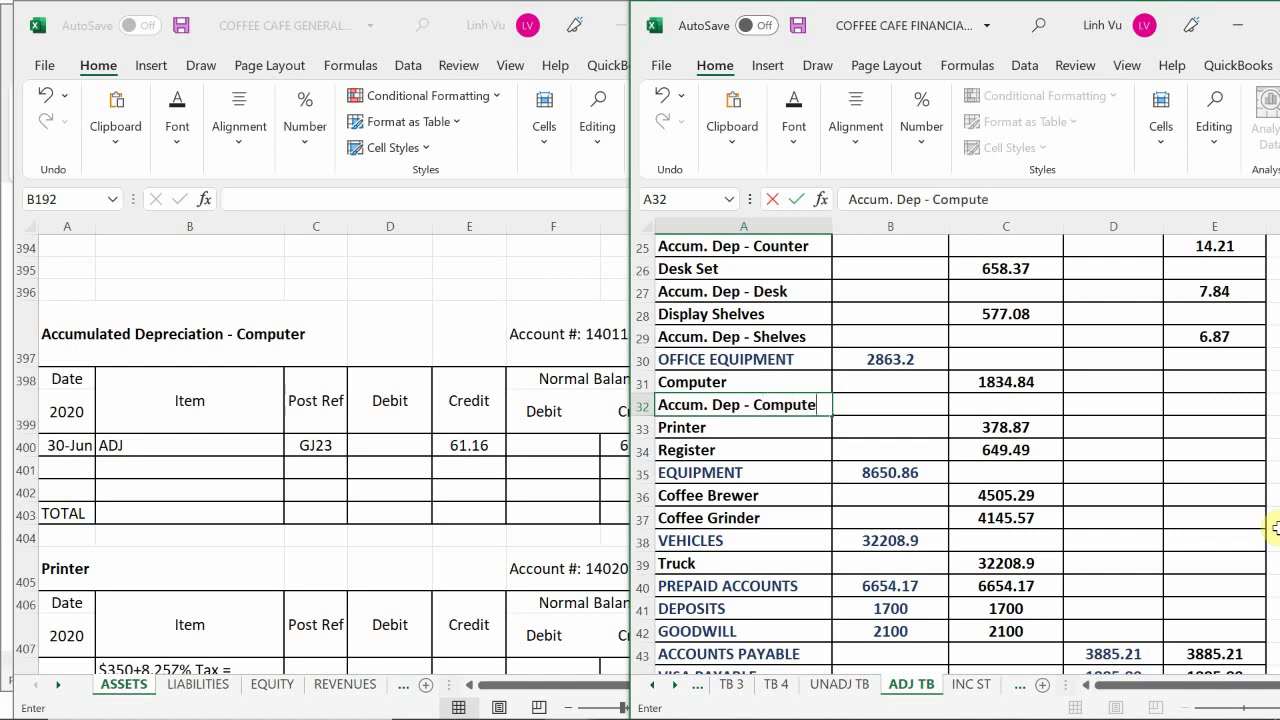
key("Return")
key("Return")
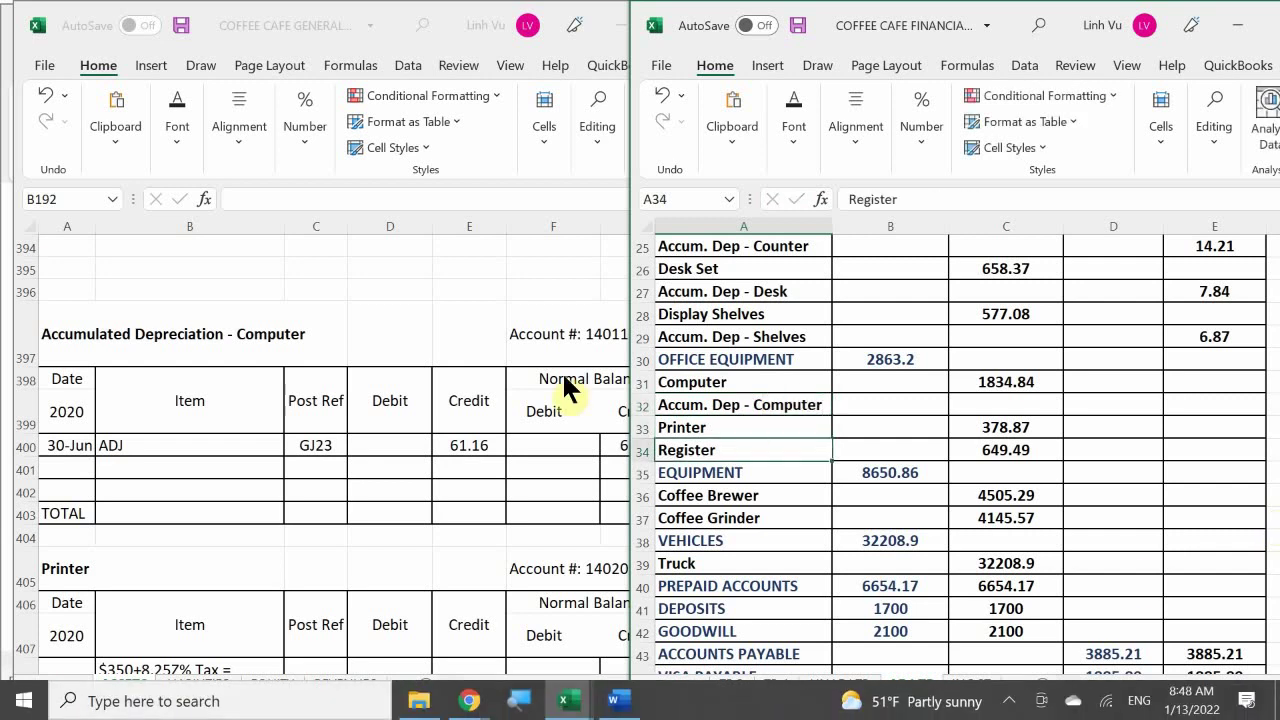
Insert a blank row above Register and another above the EQUIPMENT heading
right_click(639, 451)
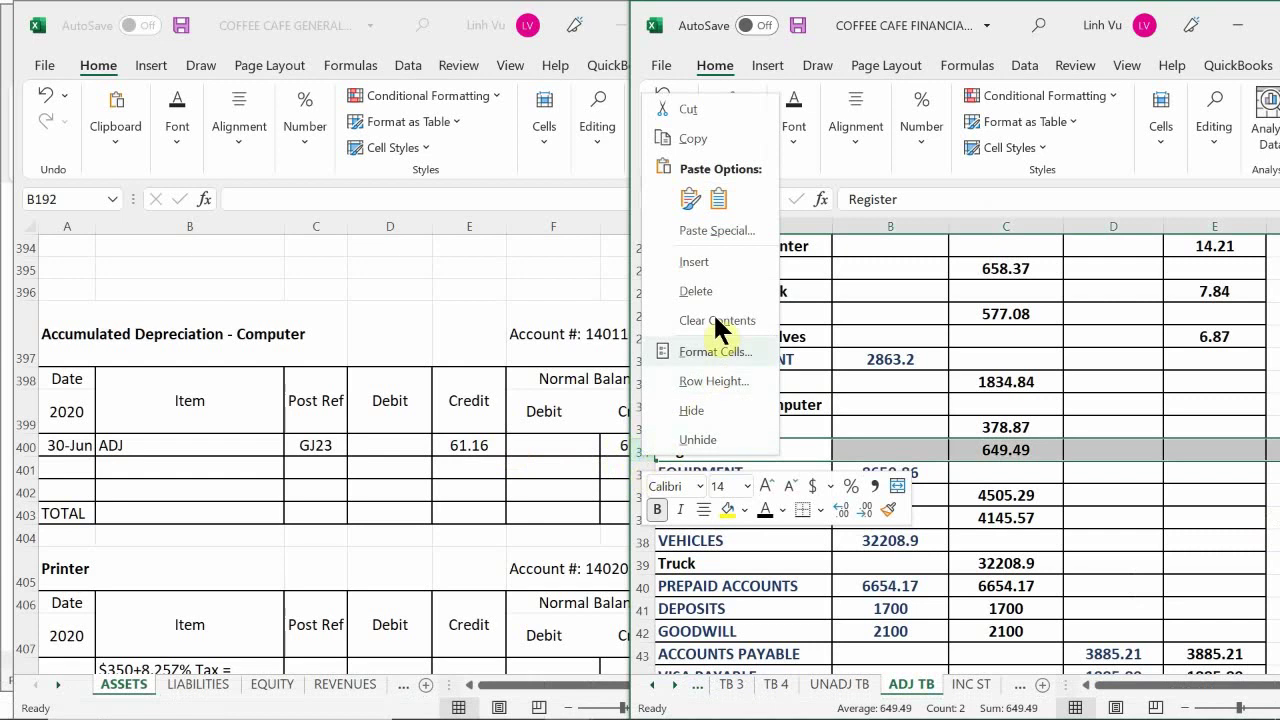
left_click(694, 262)
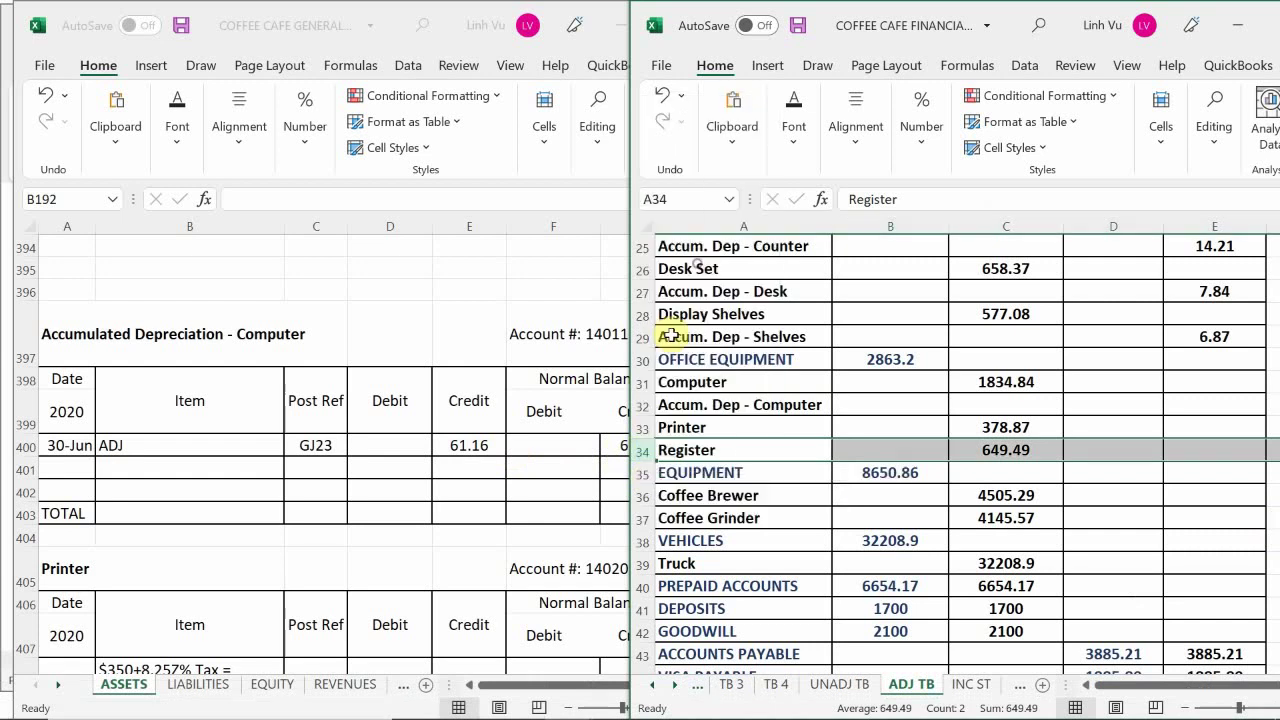
right_click(641, 497)
left_click(697, 308)
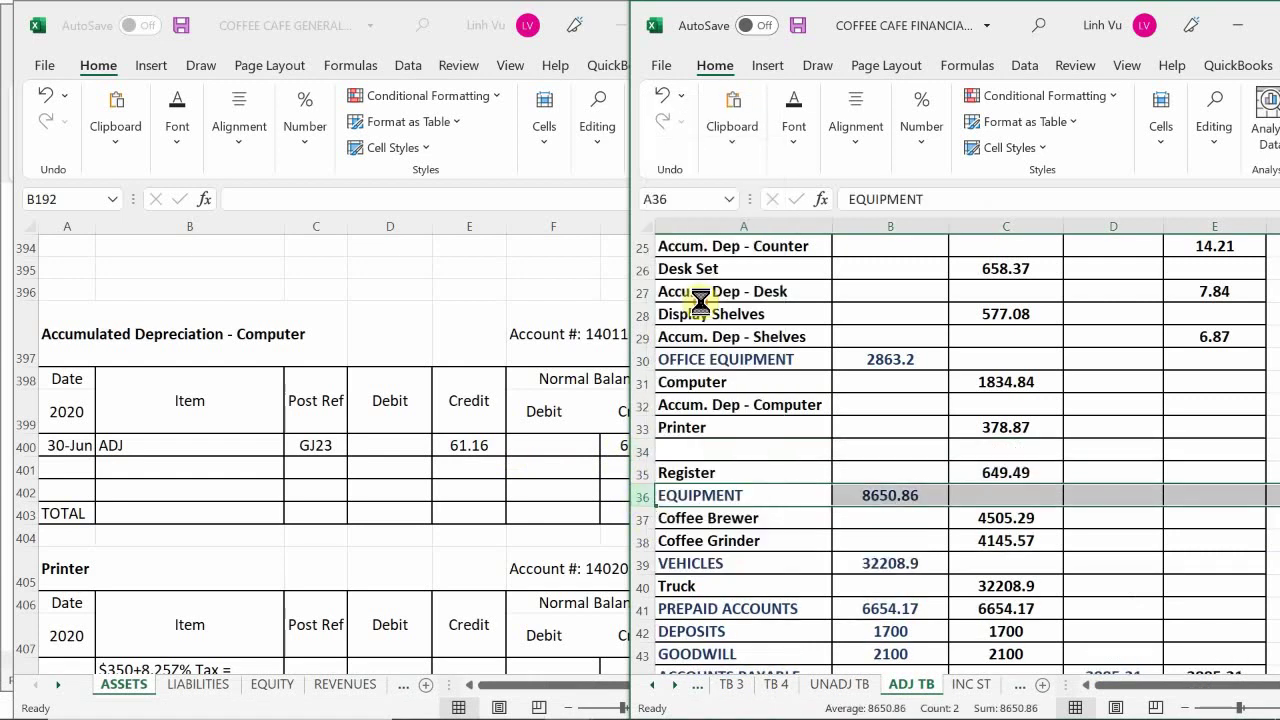
Label A34 as Accum. Dep - Printer and A36 as Accum. Dep - Register
left_click(662, 450)
type("A")
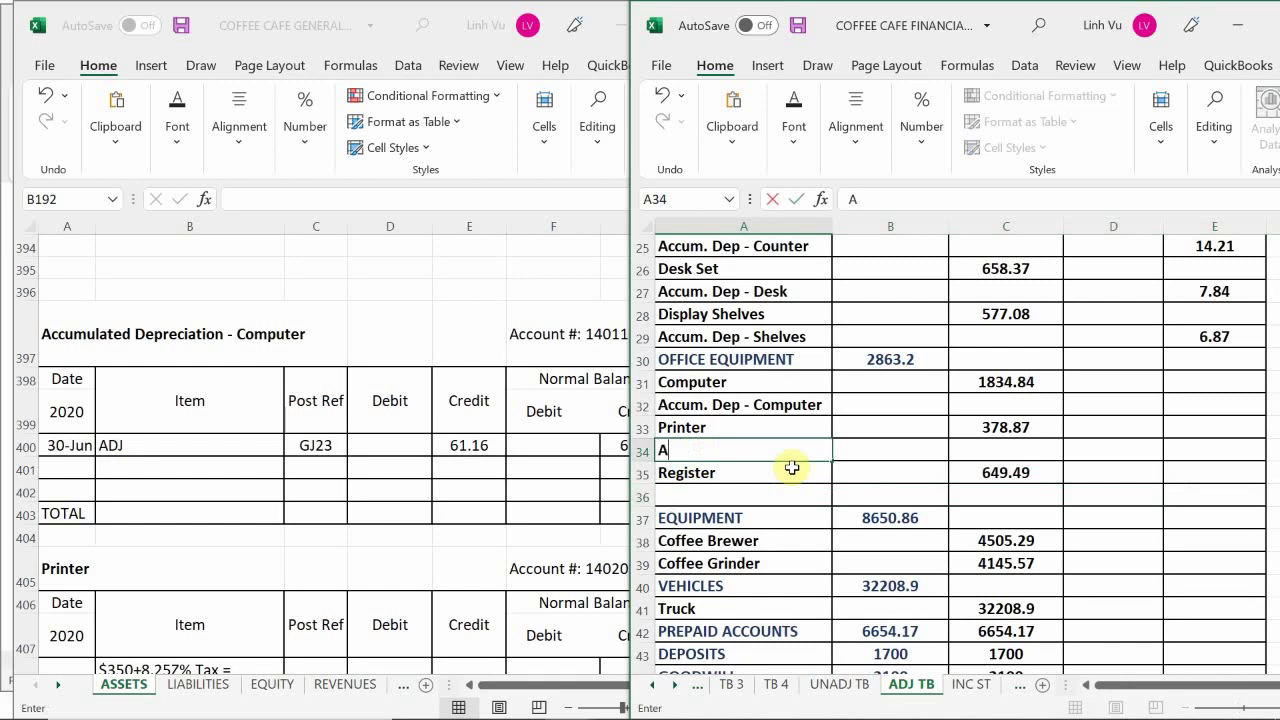
type("ccum. Dep - ")
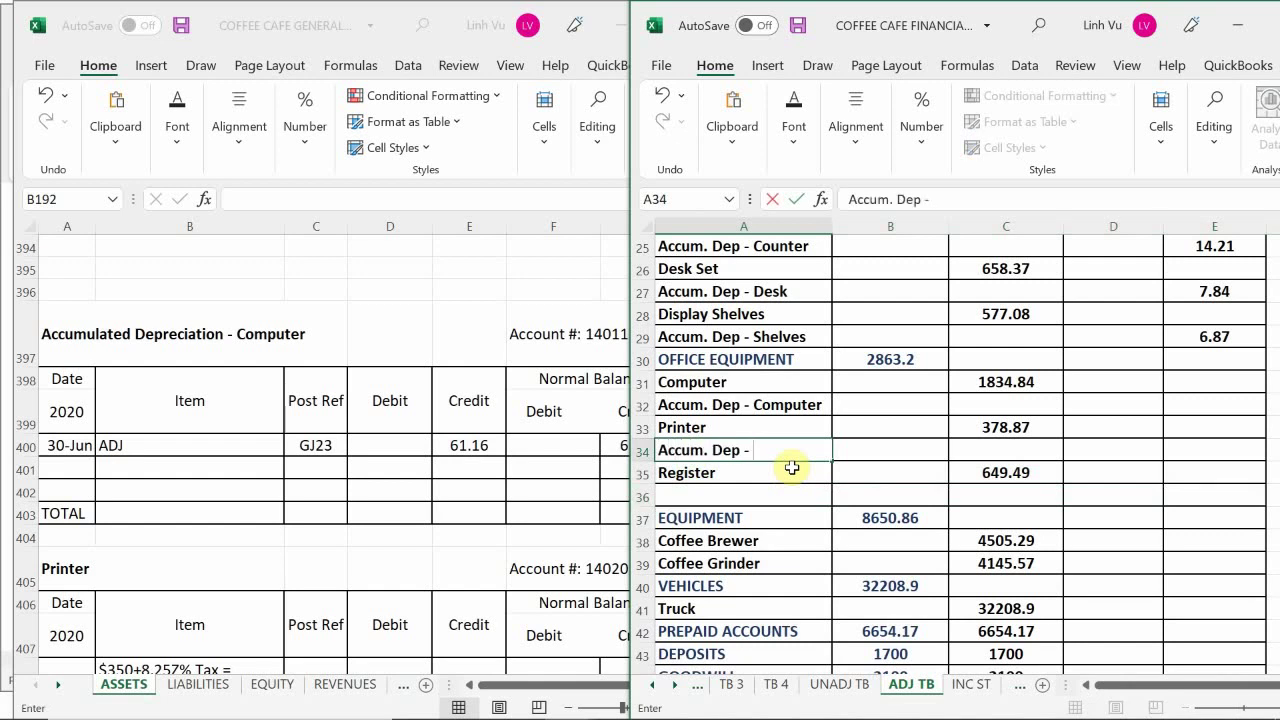
type("Printer")
key("Return")
key("Return")
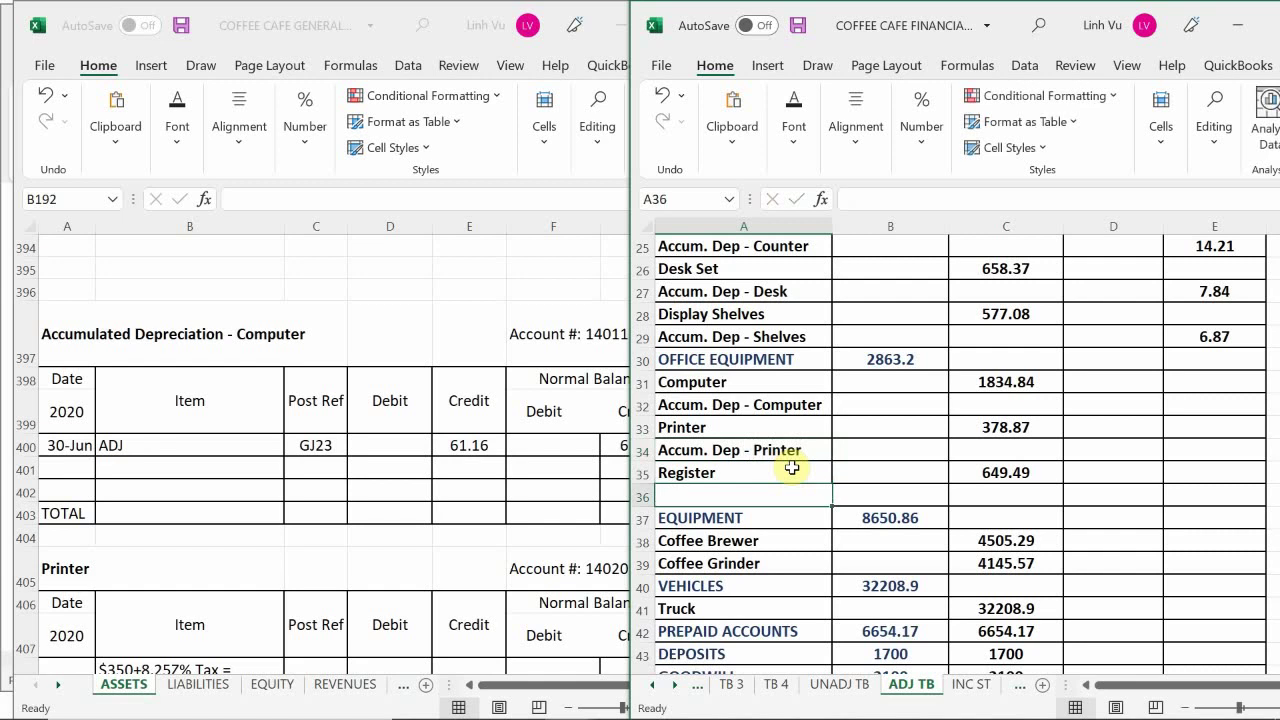
type("Accum.")
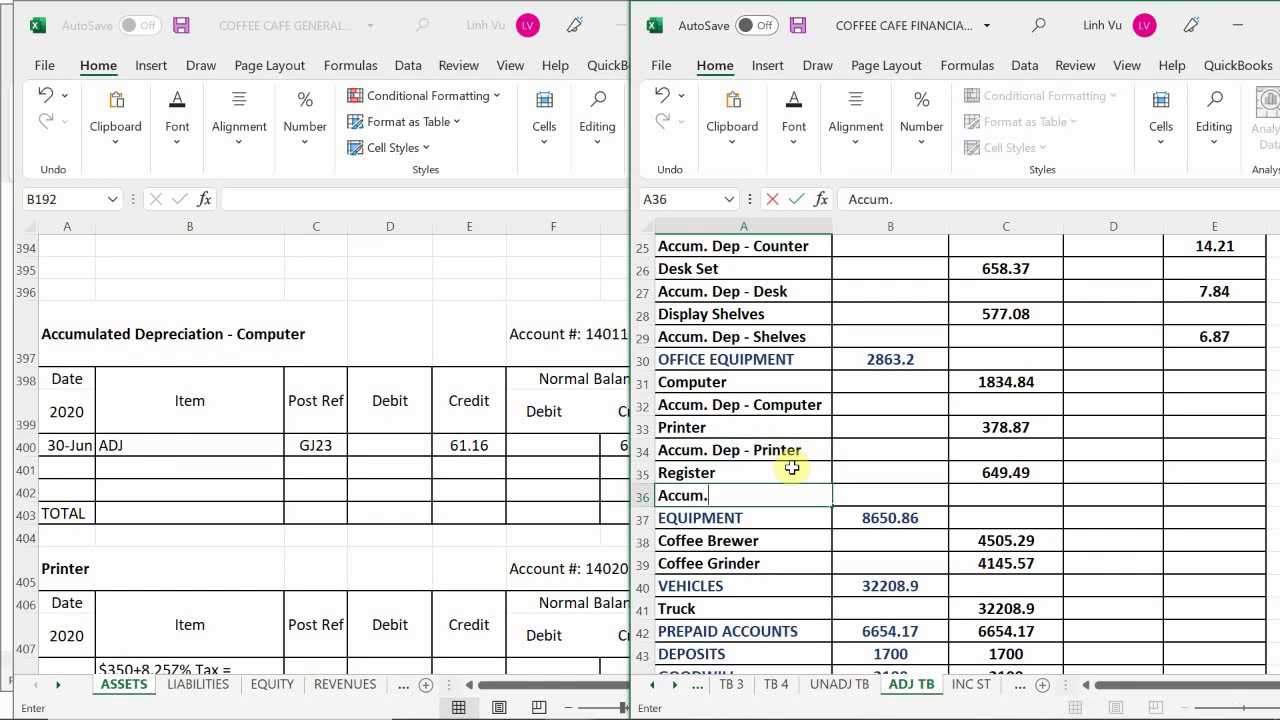
type(" Dep - Register")
key("Return")
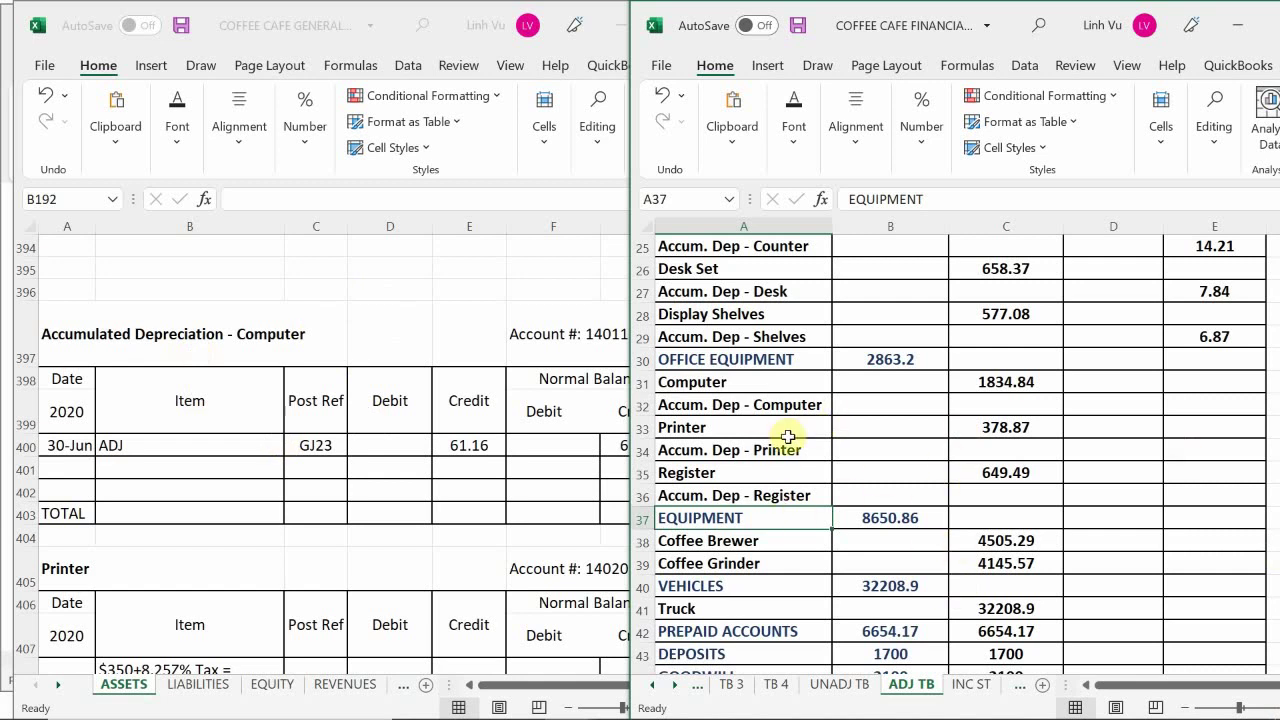
Enter the computer's accumulated depreciation of 61.16 in the credit column at E32
left_click(1193, 407)
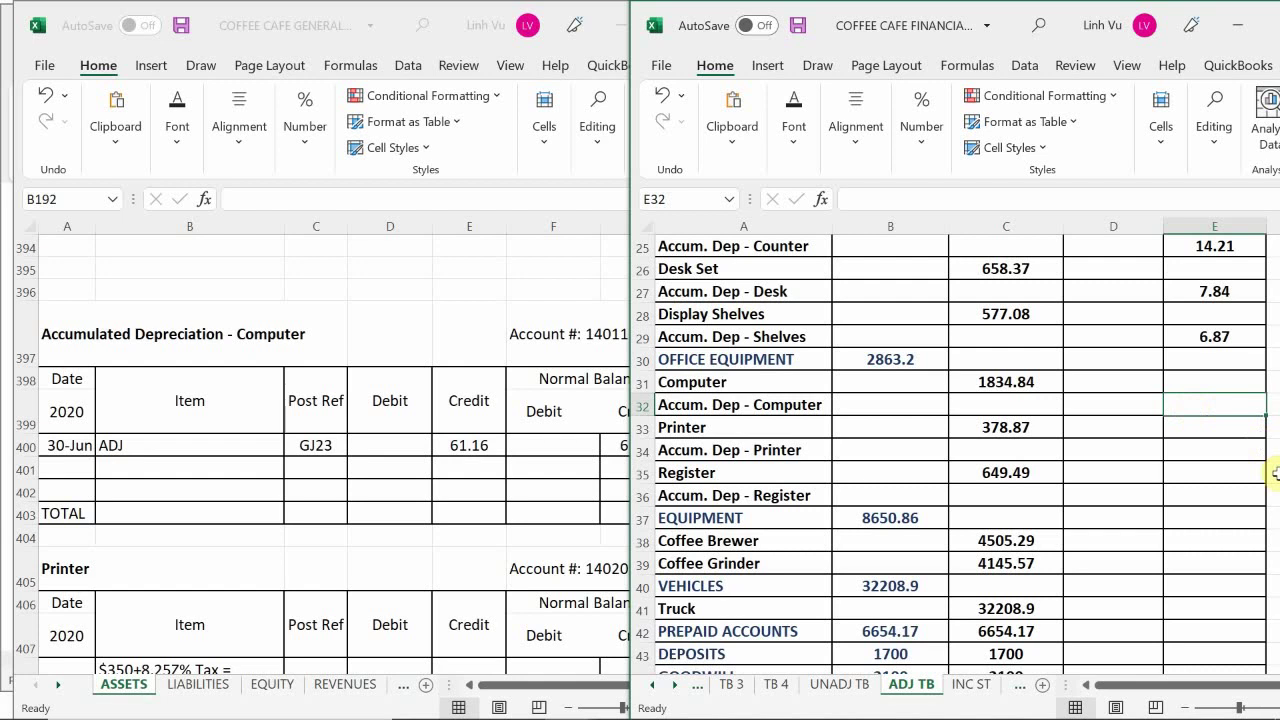
type("61.16")
key("Return")
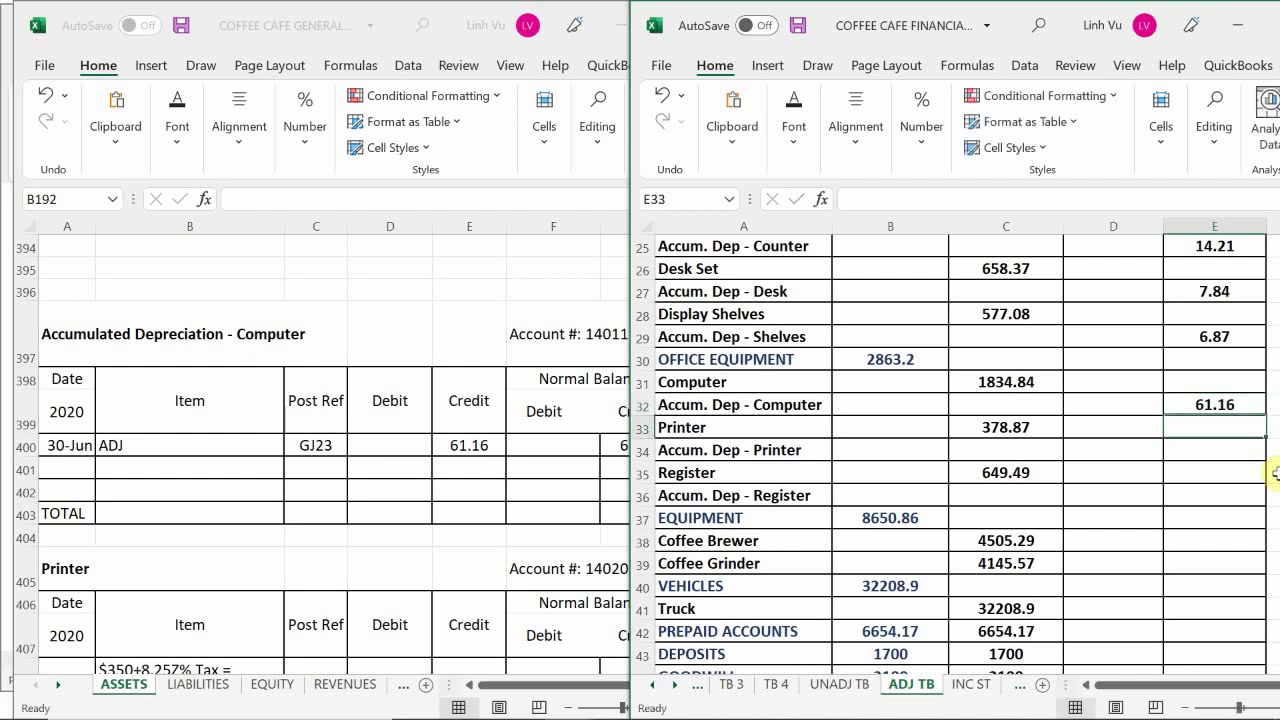
Find Accumulated Depreciation - Printer in the general ledger's ASSETS sheet and enter its 12.63 credit balance in E34 of ADJ TB
key("Down")
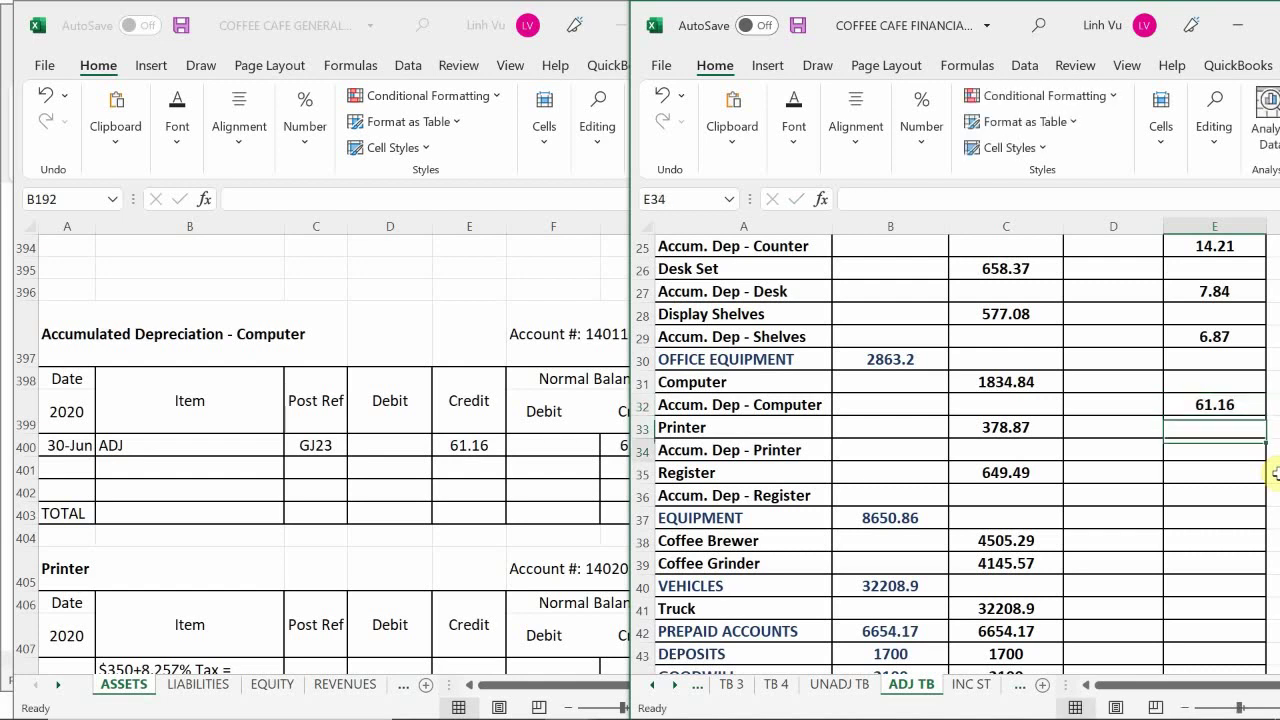
left_click(365, 437)
scroll(365, 437, "down", 7)
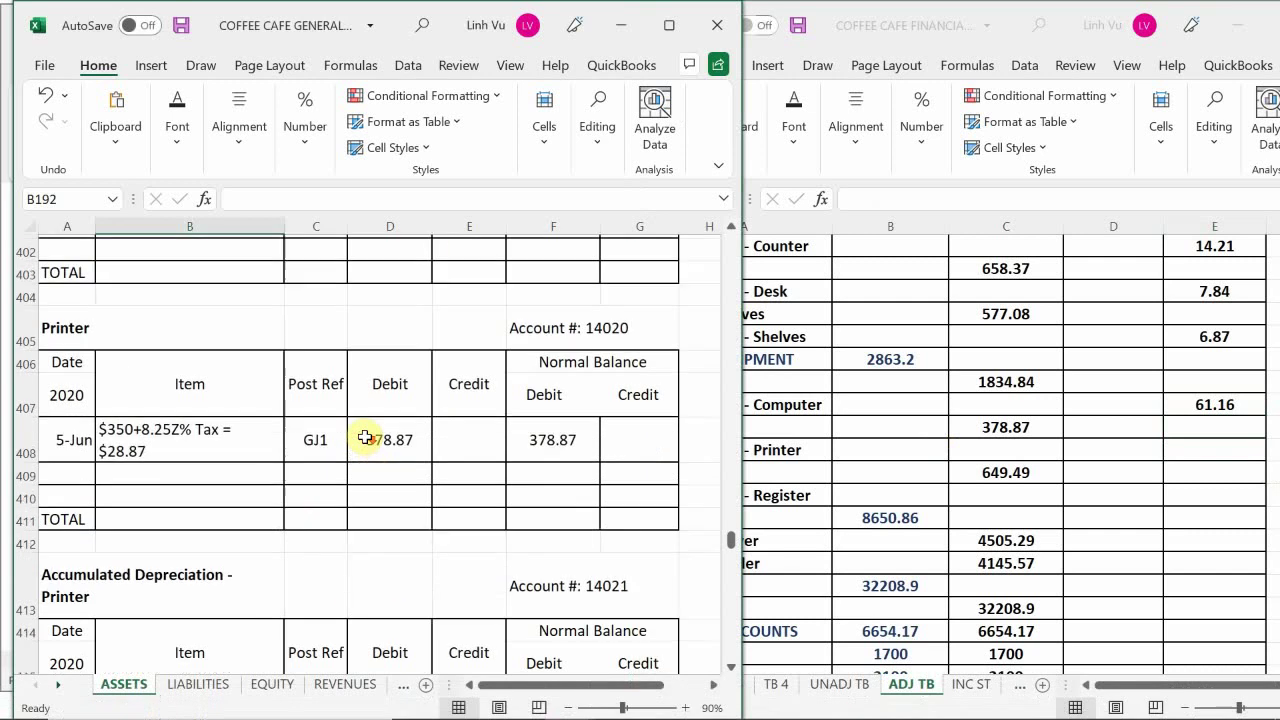
scroll(365, 437, "up", 1)
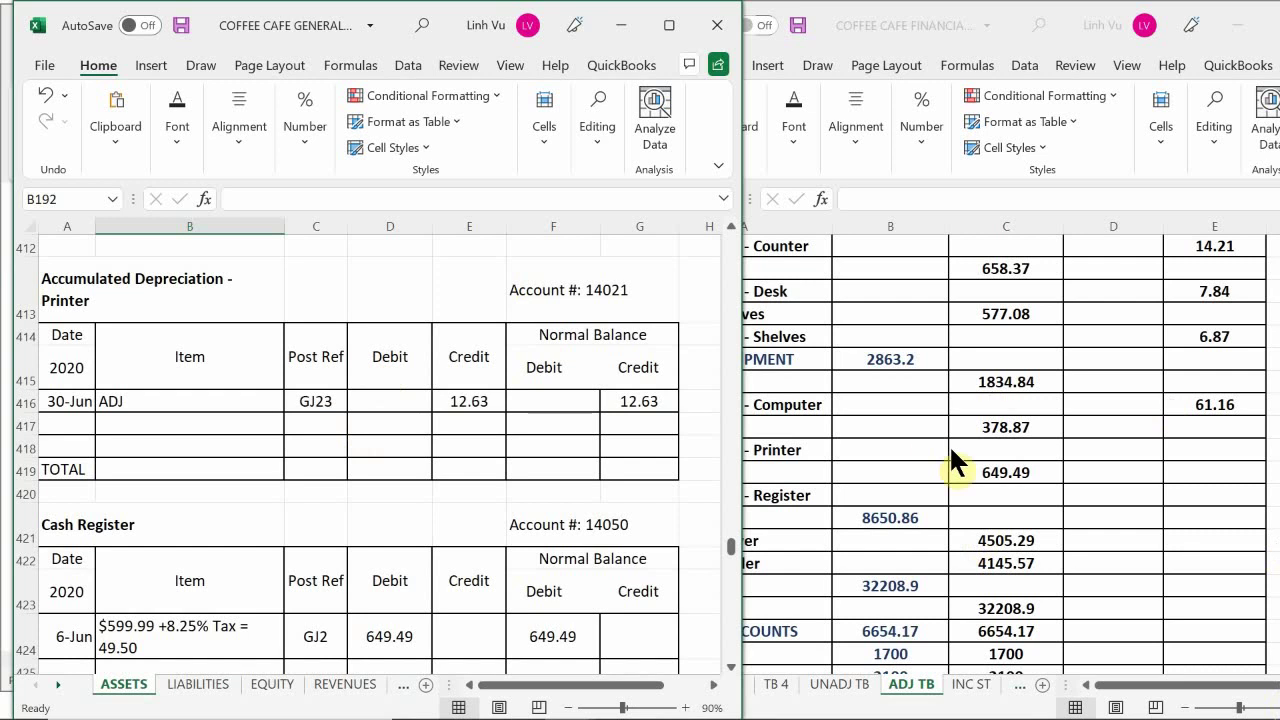
left_click(1204, 450)
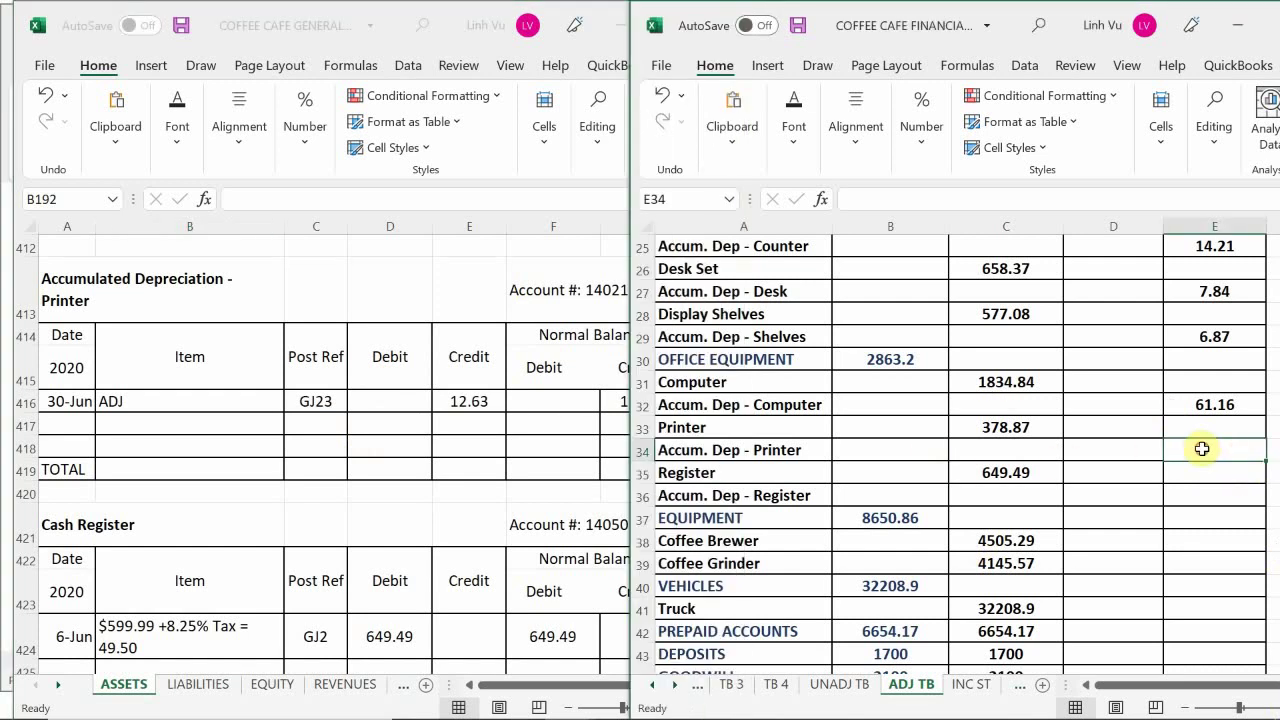
type("12.63")
key("Return")
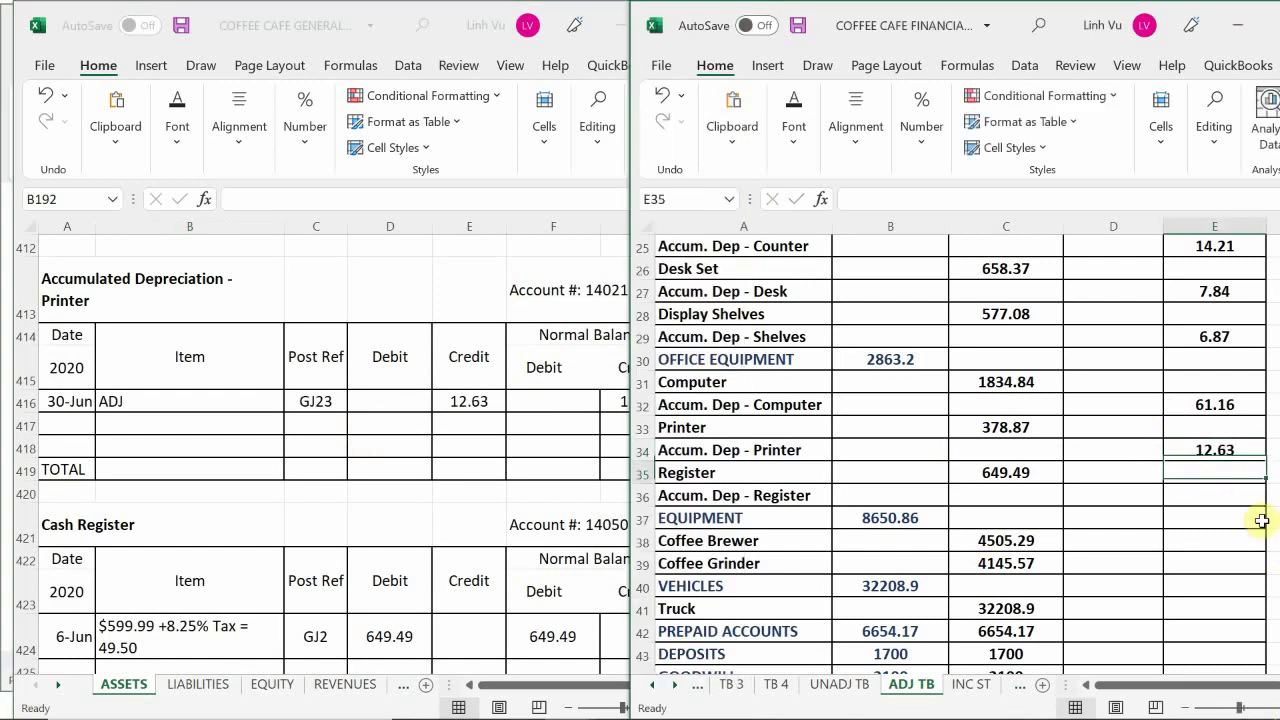
Find Accumulated Depreciation - Register in the general ledger and enter its 21.65 credit balance in E36 of ADJ TB
key("Return")
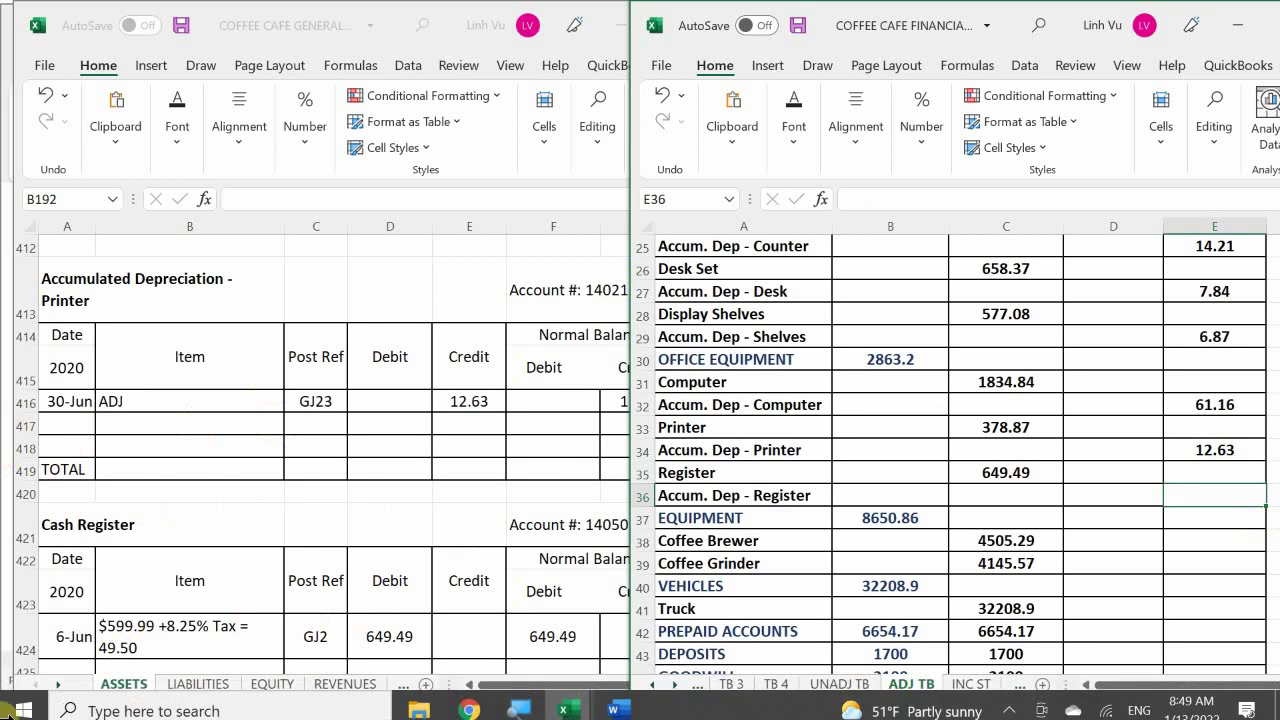
left_click(358, 533)
scroll(358, 533, "down", 6)
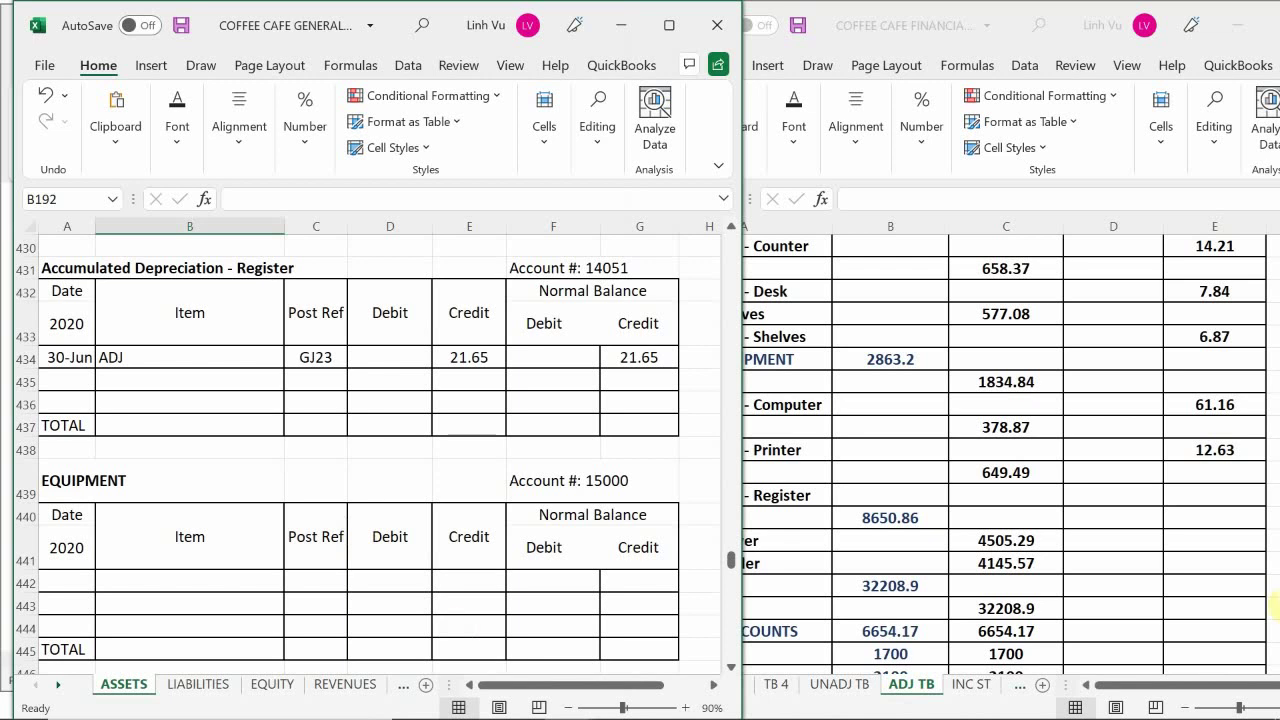
left_click(1190, 490)
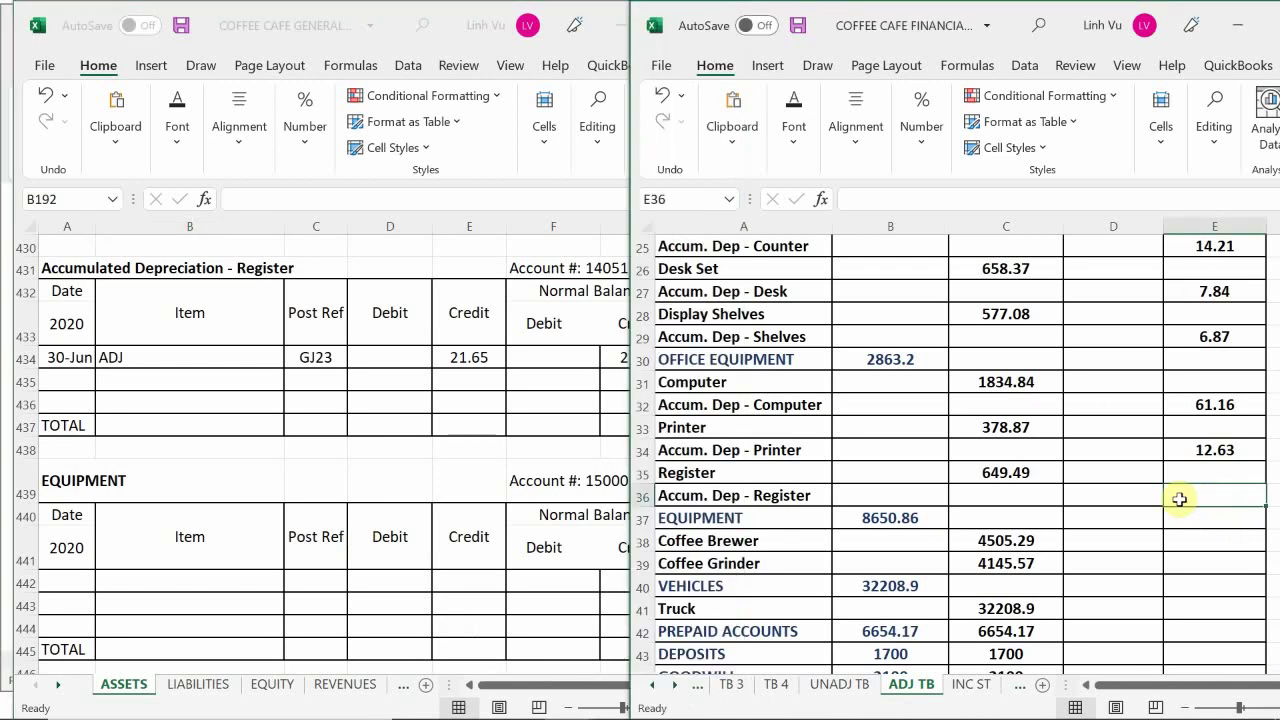
type("21.65")
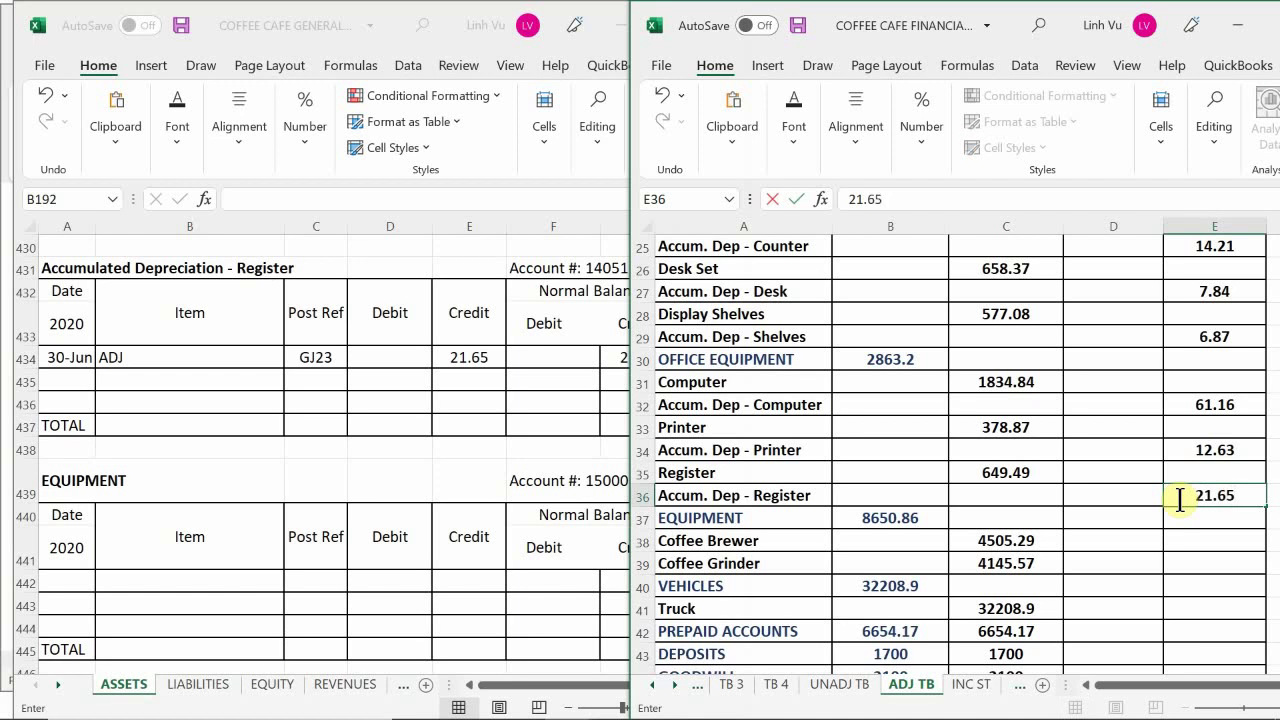
key("Return")
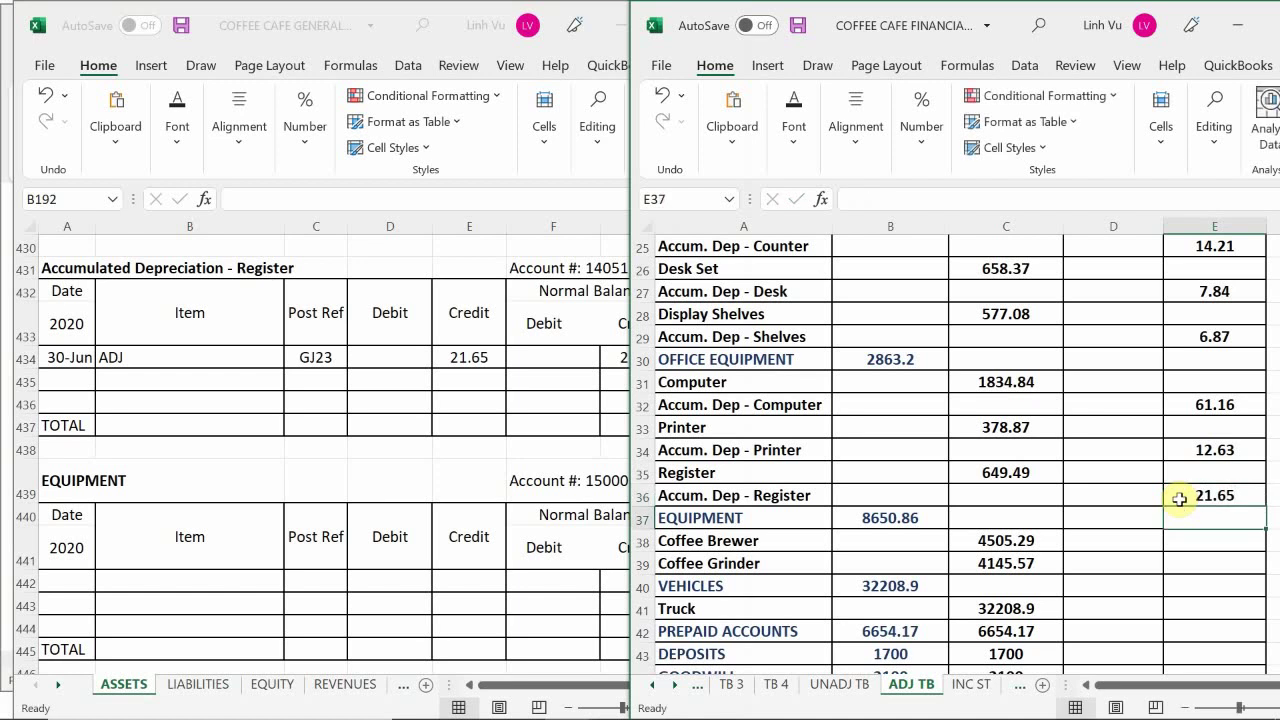
Clear the SUM formula from the OFFICE EQUIPMENT total in B30, leaving only the equals sign
left_click(852, 359)
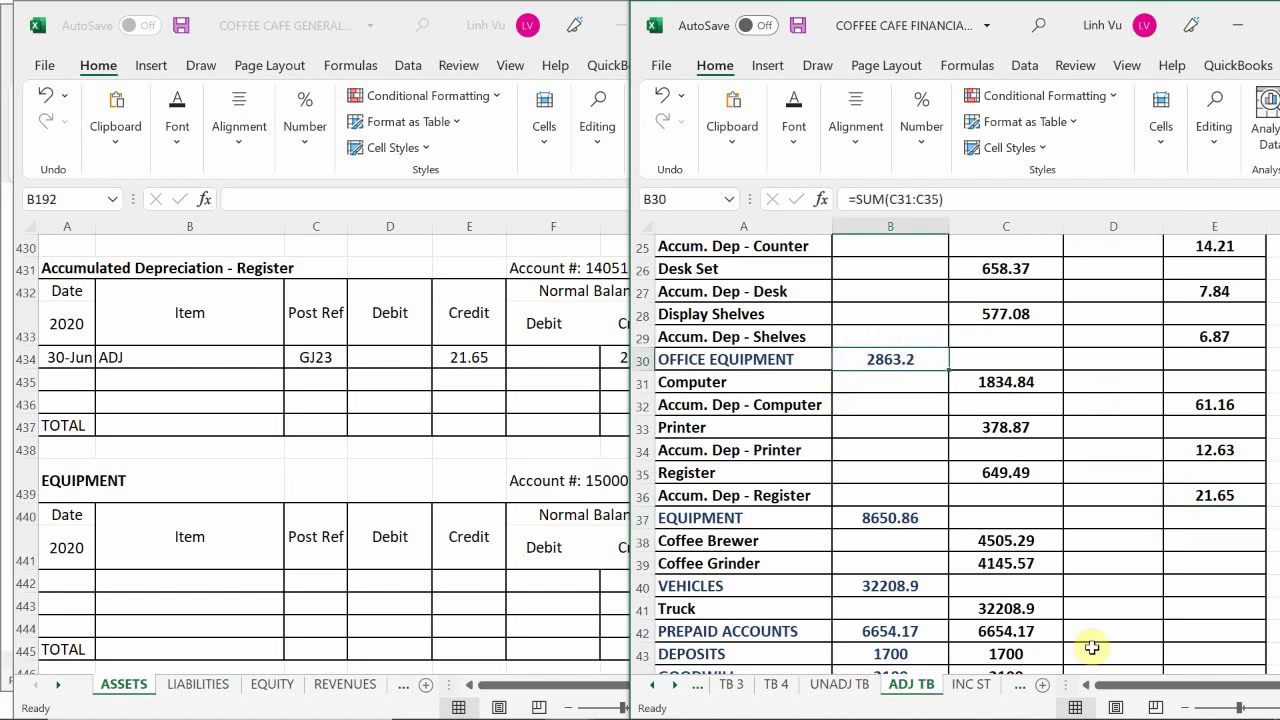
key("F2")
key("BackSpace")
key("BackSpace")
key("BackSpace")
key("BackSpace")
key("BackSpace")
key("BackSpace")
key("BackSpace")
key("BackSpace")
key("BackSpace")
key("BackSpace")
key("BackSpace")
key("BackSpace")
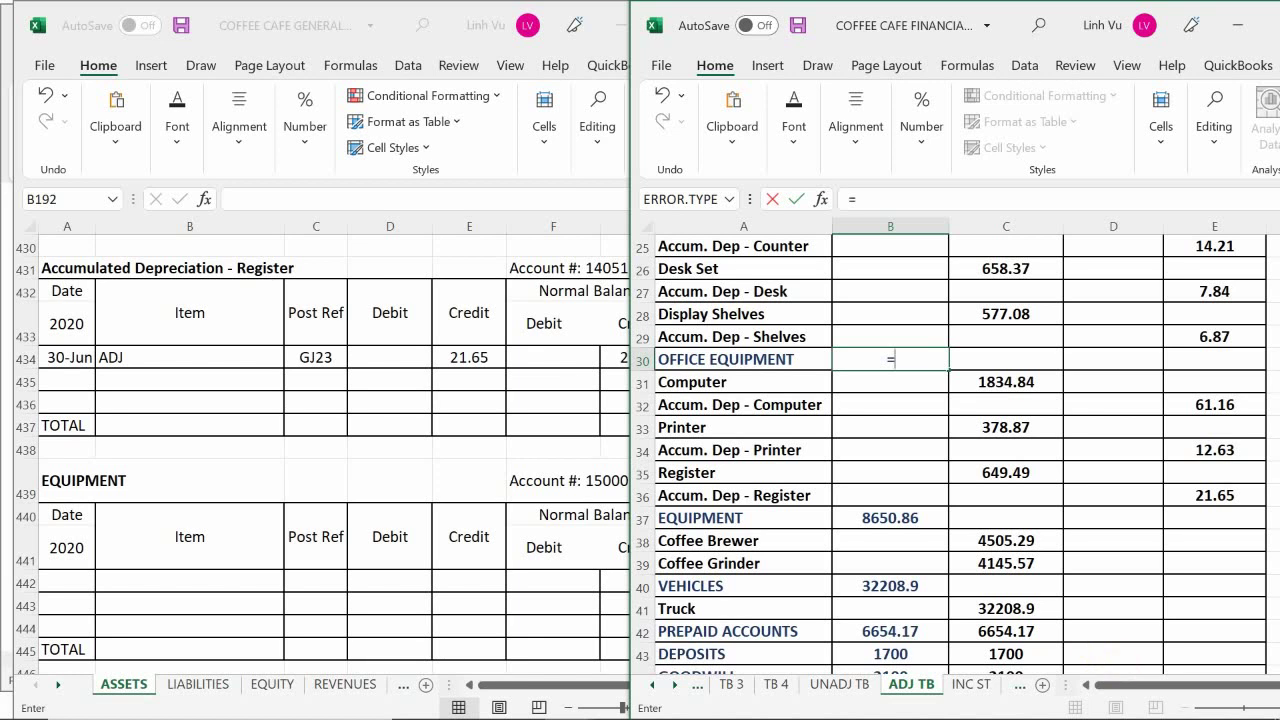
Complete the OFFICE EQUIPMENT net total in B30 with the formula =C31-E32+C33-E34+C35-E36
key("alt+Tab")
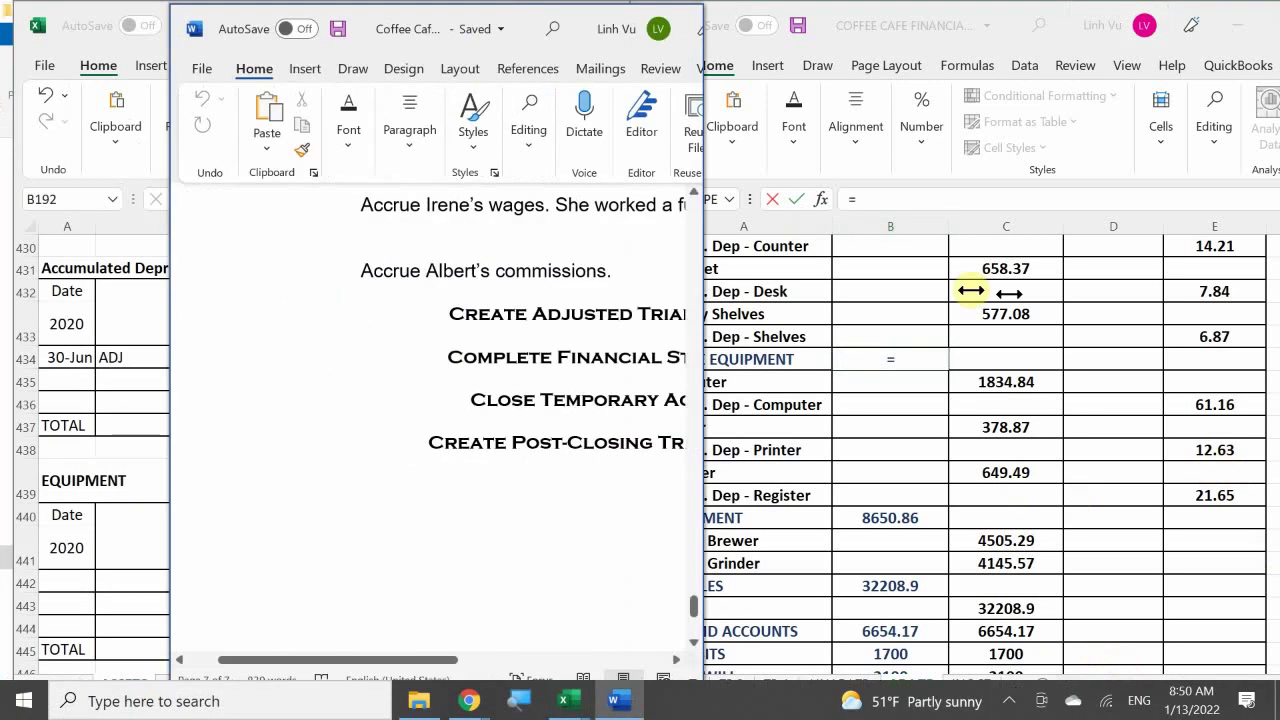
key("alt+Tab")
left_click(995, 381)
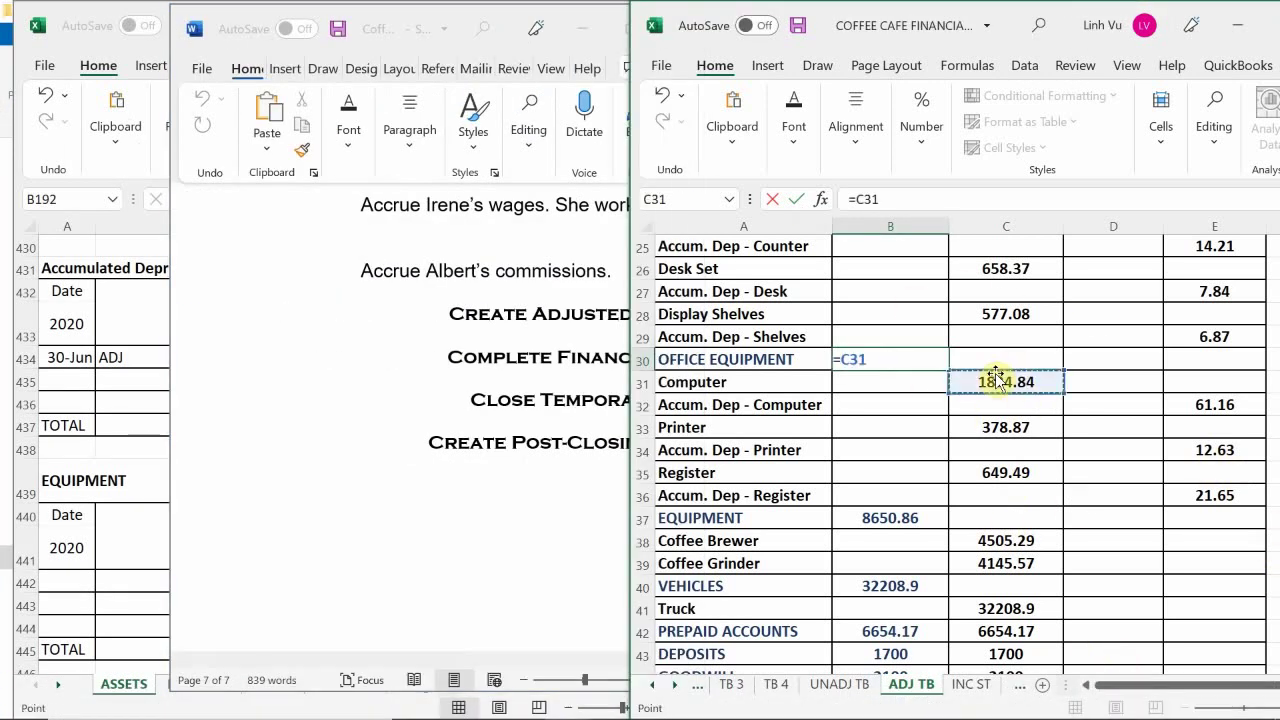
type("-")
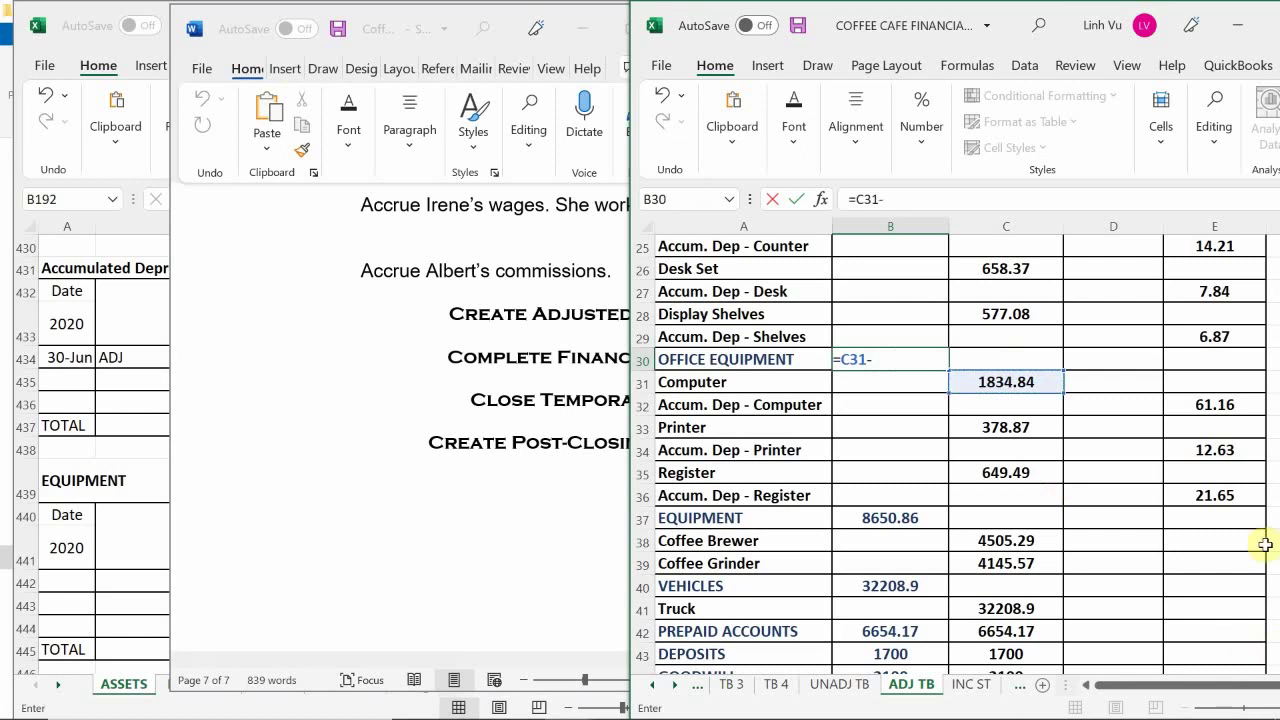
left_click(1213, 405)
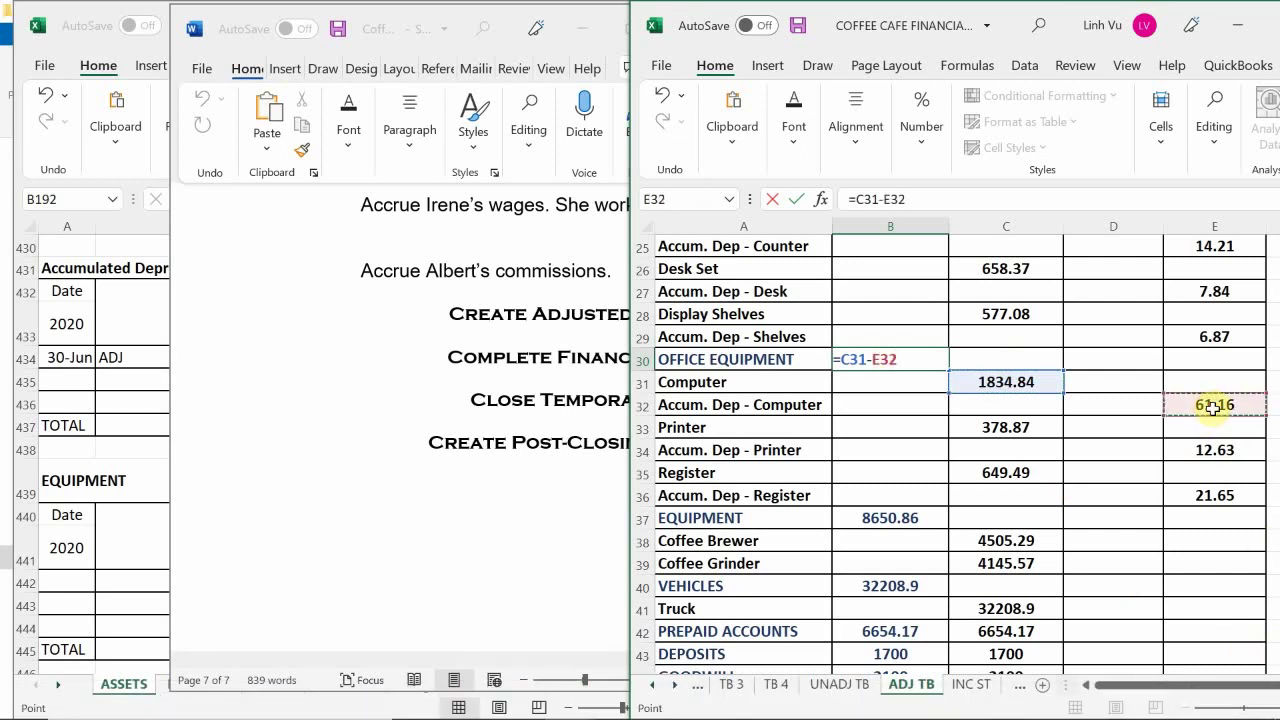
type("+")
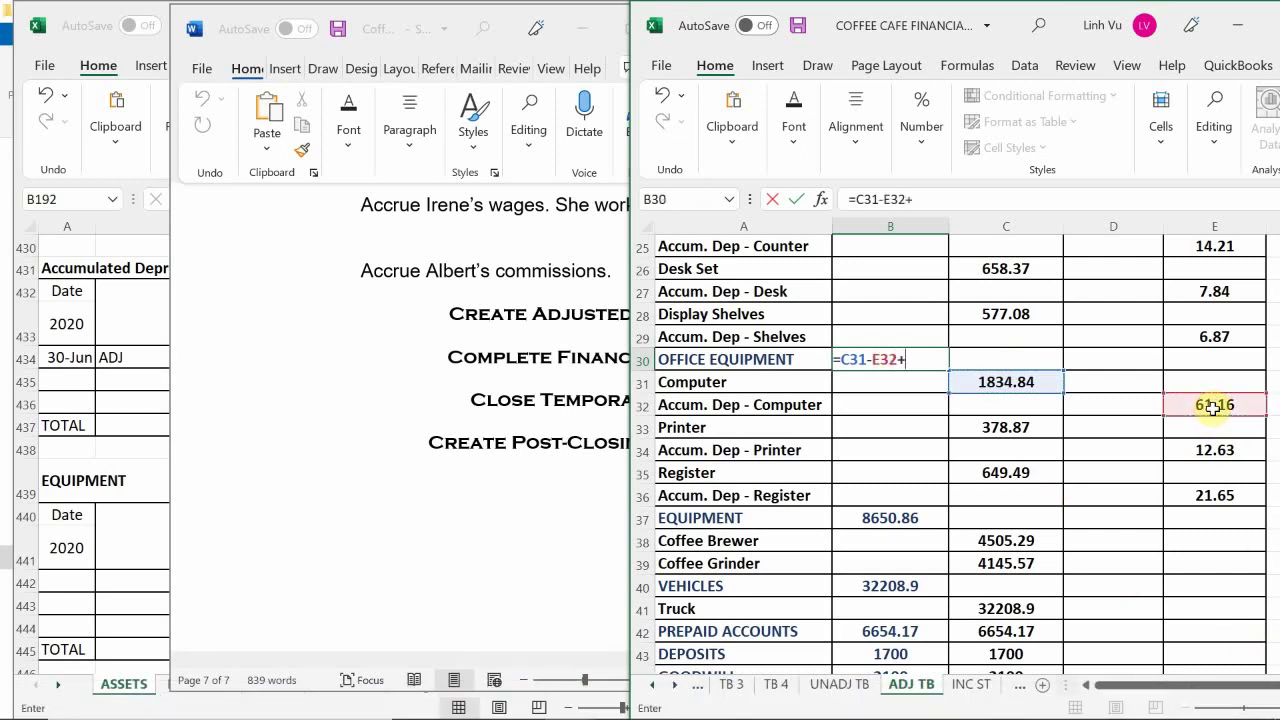
left_click(1006, 428)
type("-")
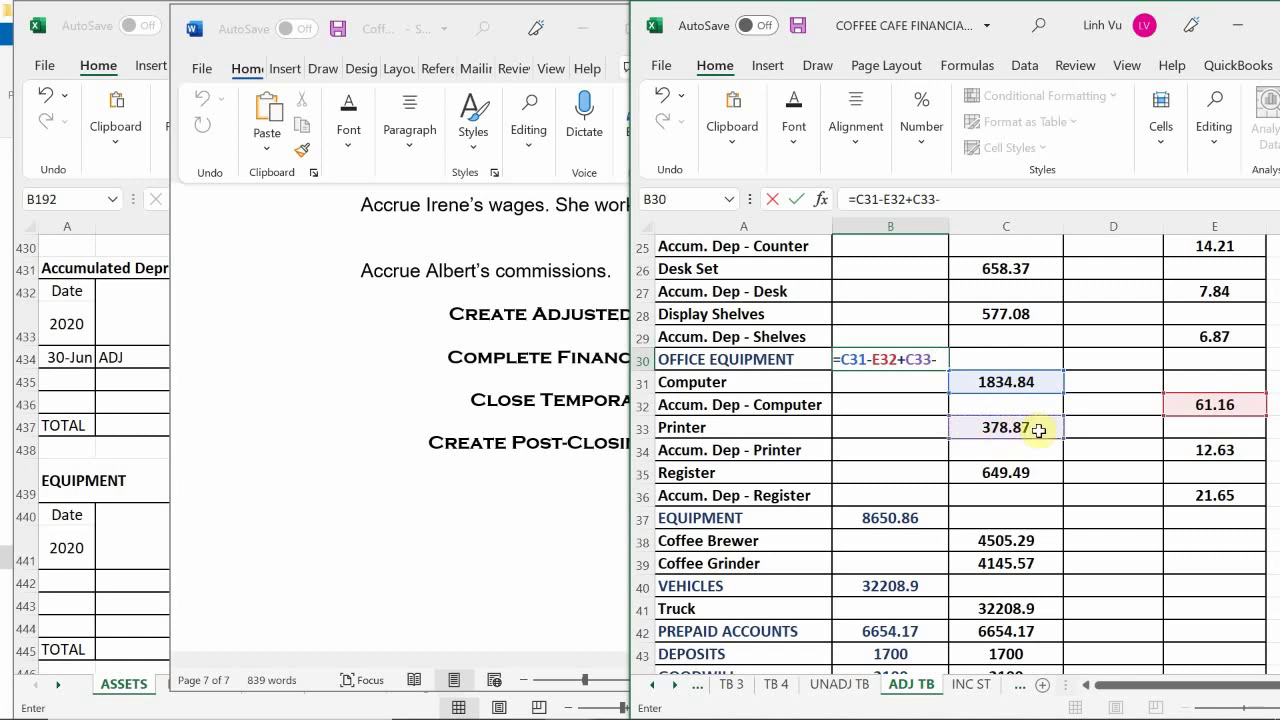
left_click(1199, 449)
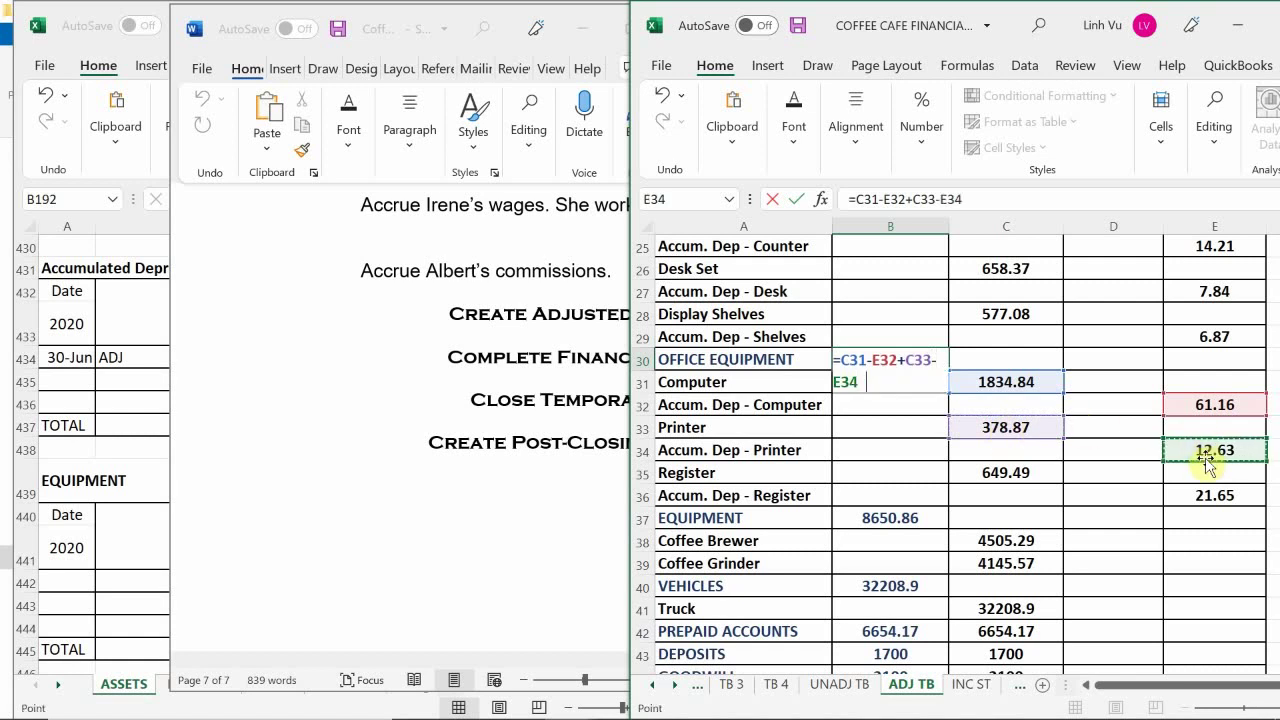
type("+")
left_click(1023, 471)
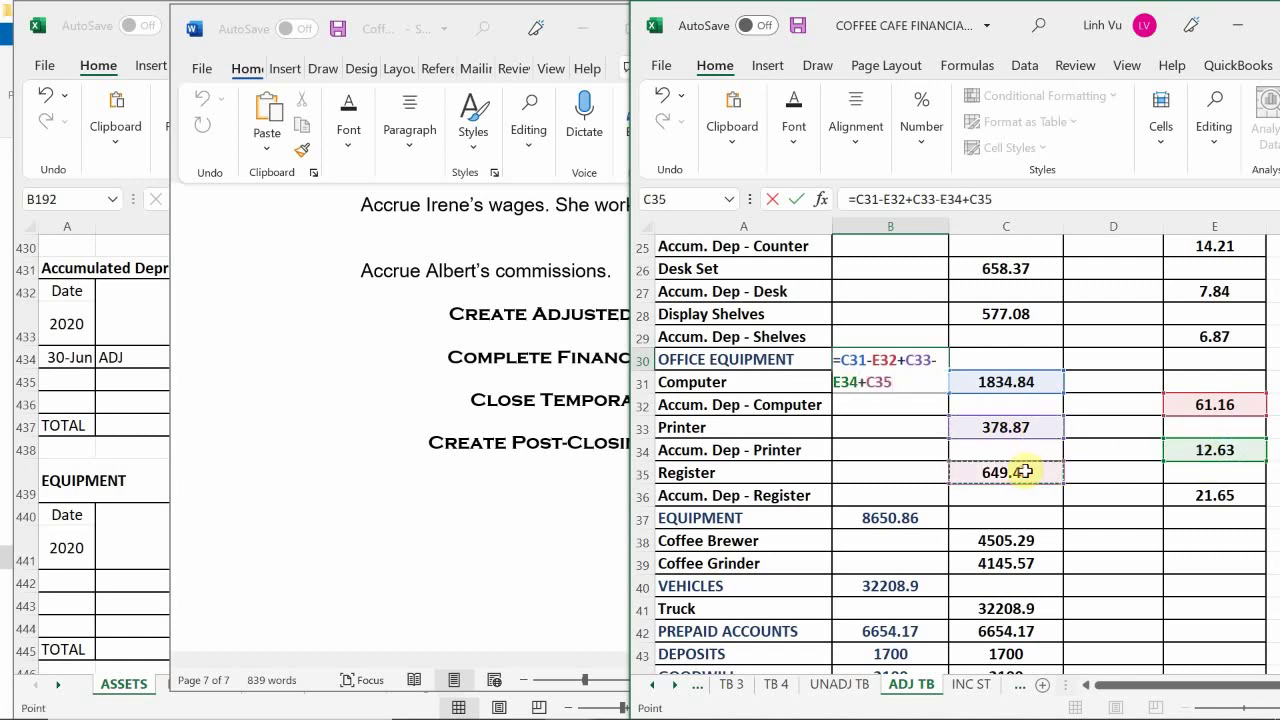
type("-")
left_click(1207, 500)
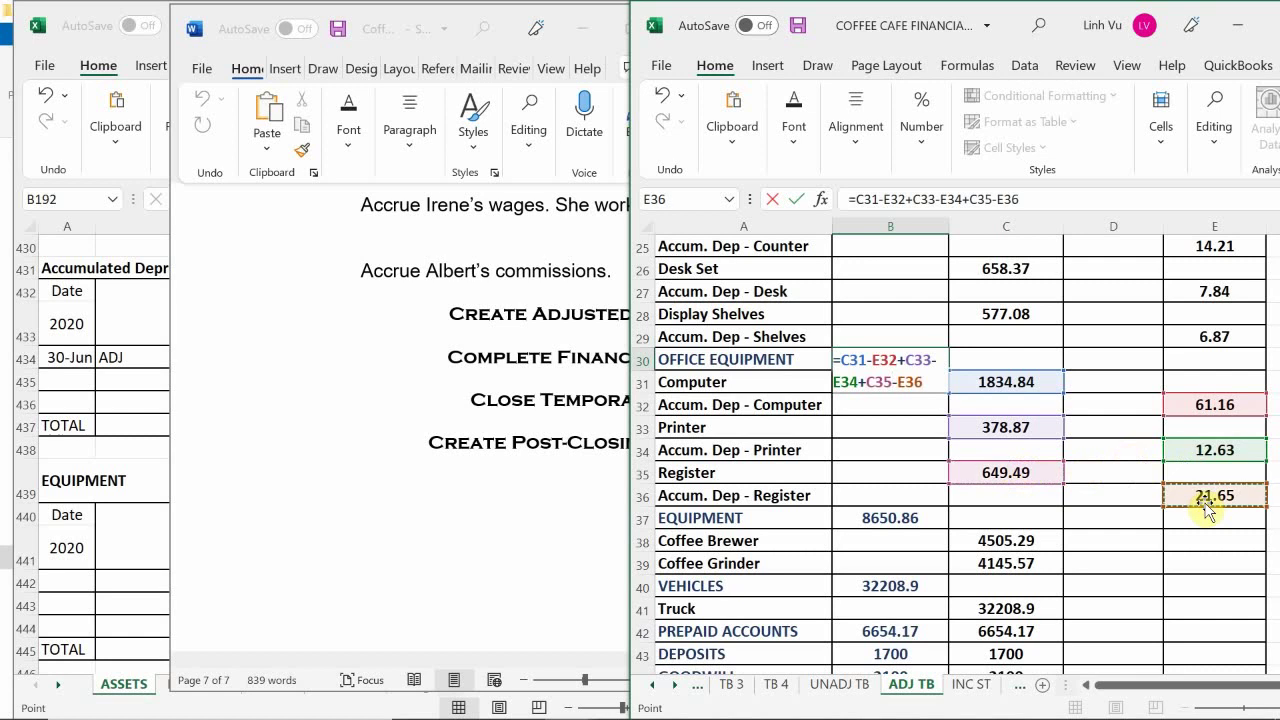
key("Return")
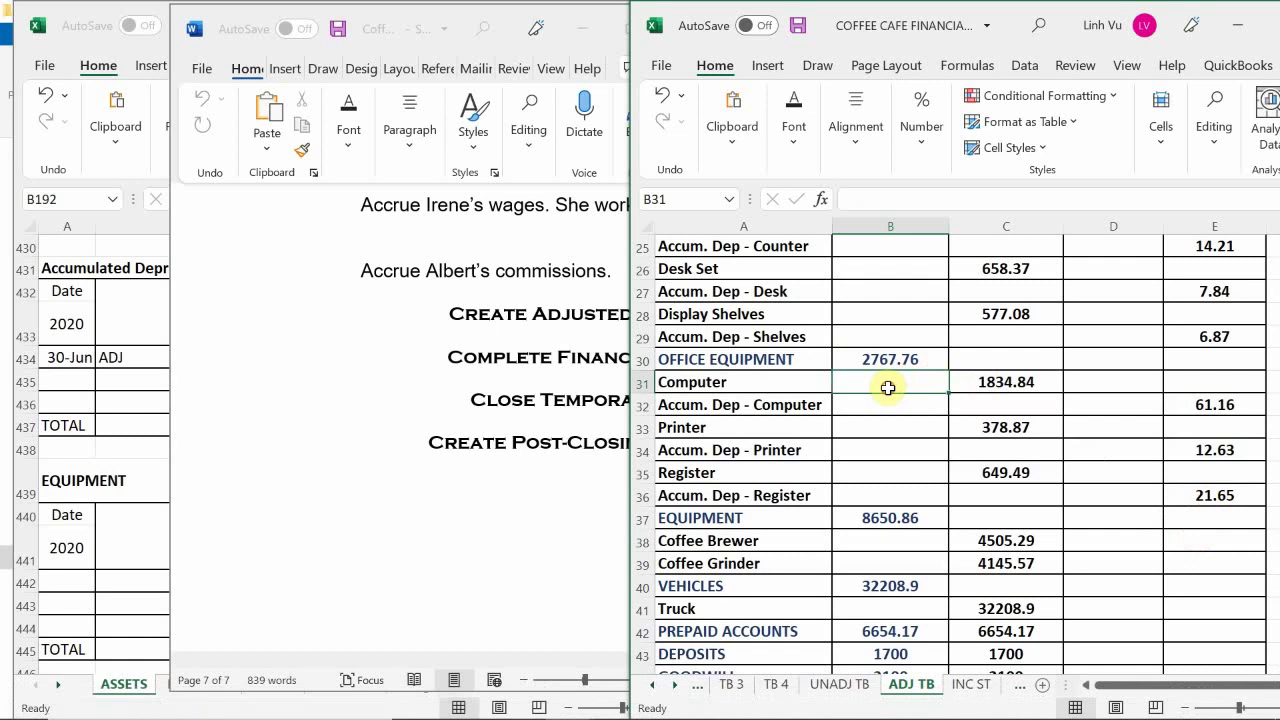
Insert a blank row beneath Coffee Brewer and another beneath Coffee Grinder in the EQUIPMENT section of ADJ TB
scroll(888, 387, "down", 2)
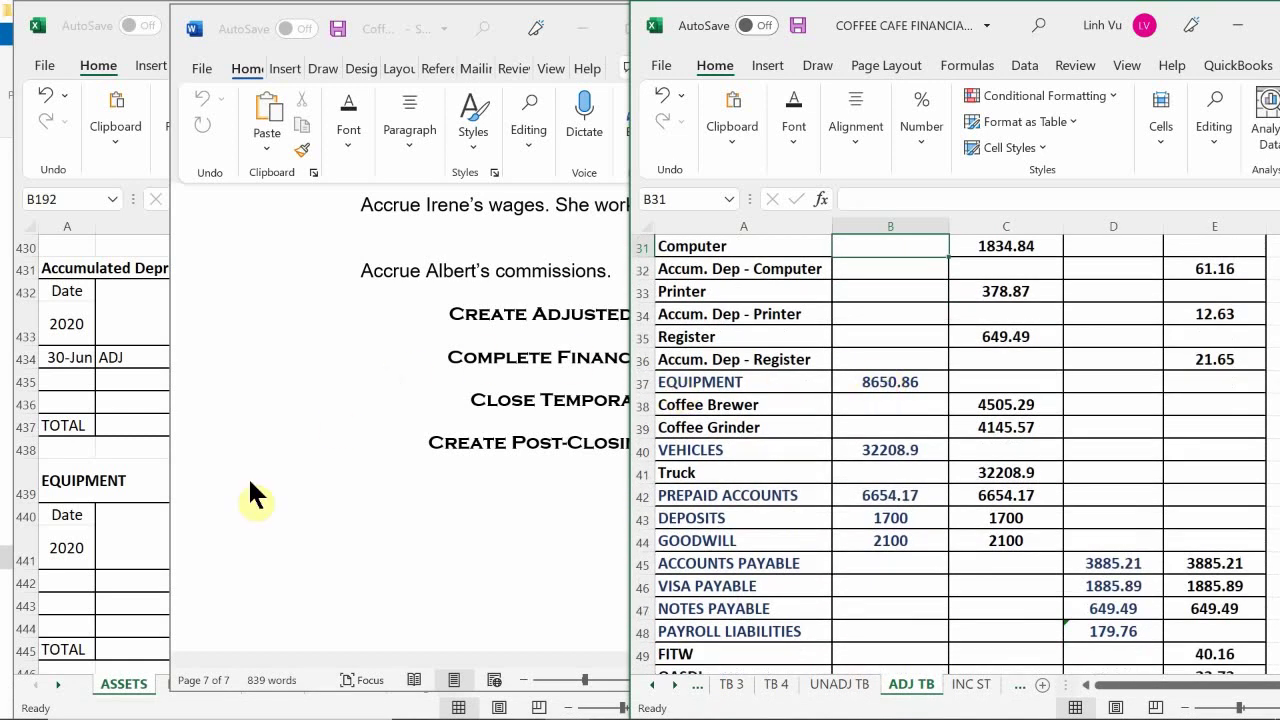
left_click(351, 474)
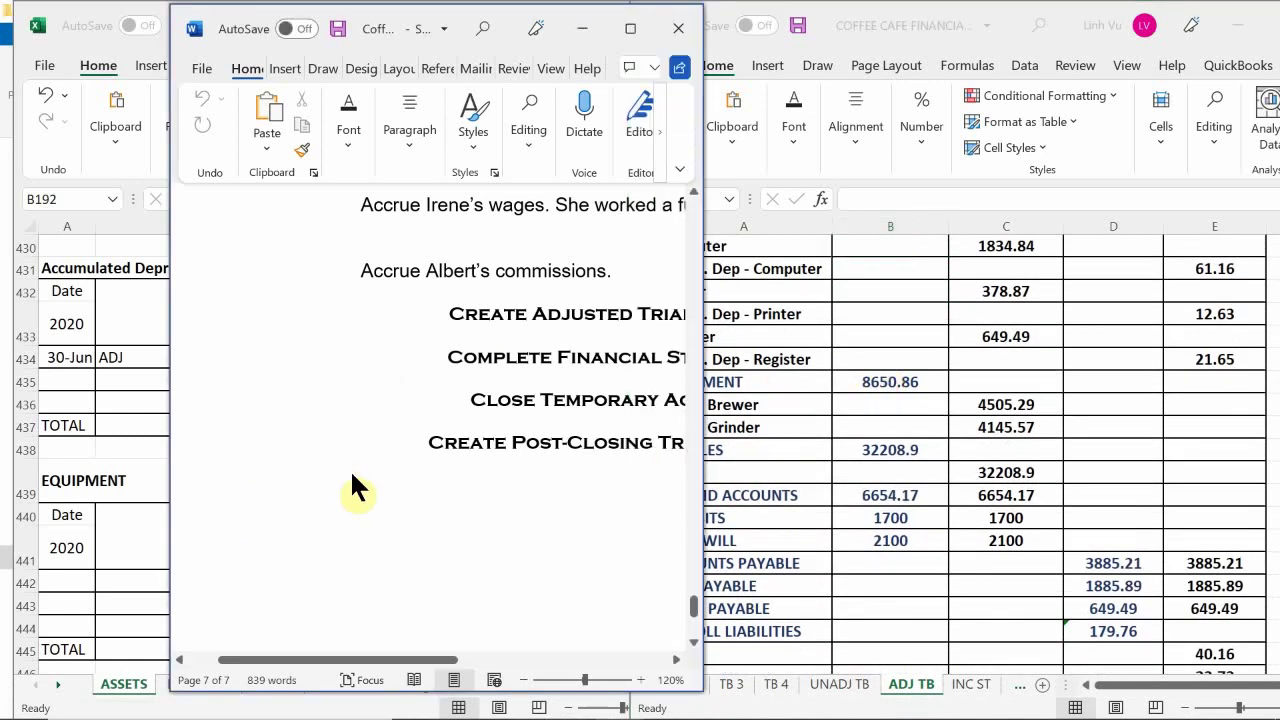
left_click(80, 406)
scroll(271, 443, "down", 2)
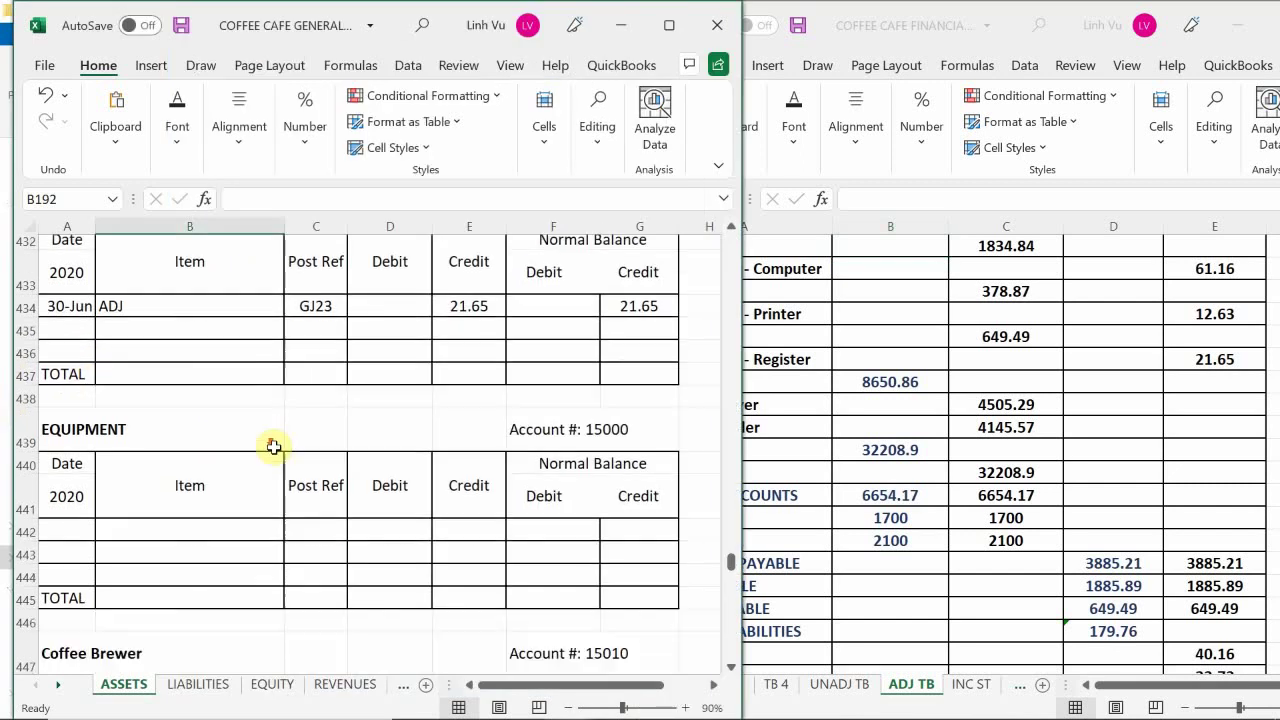
scroll(274, 449, "down", 2)
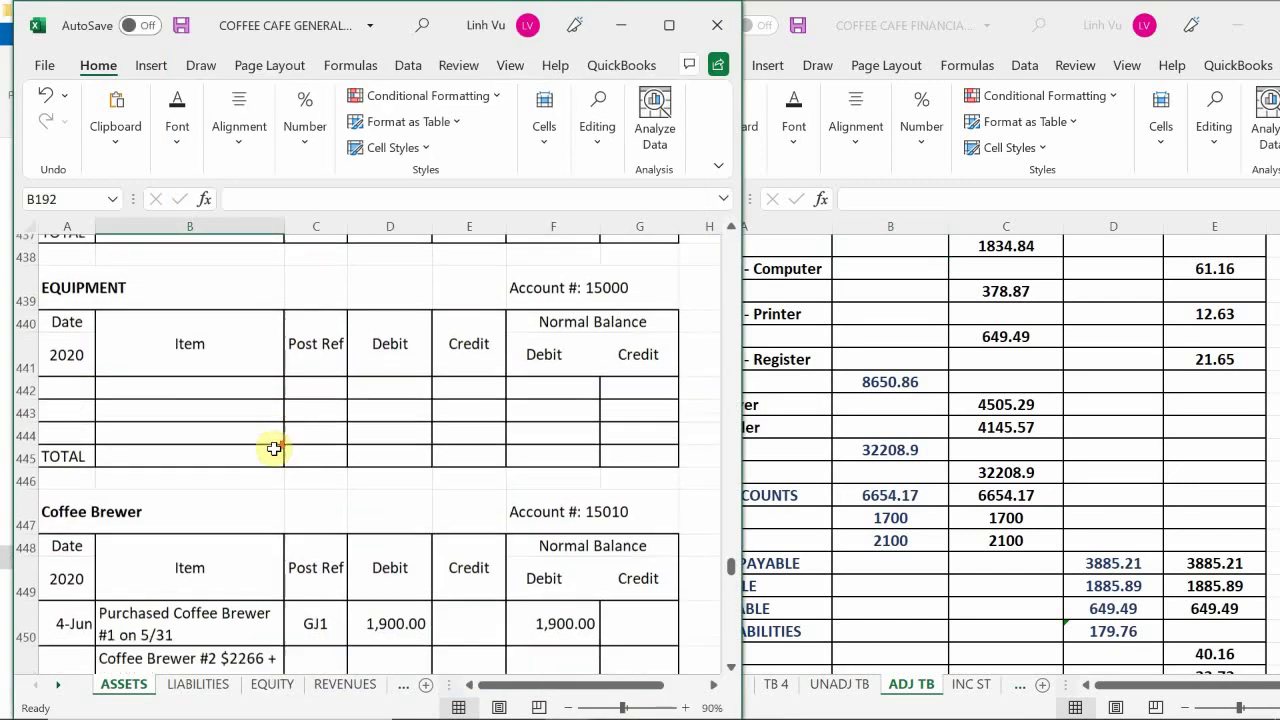
left_click(860, 394)
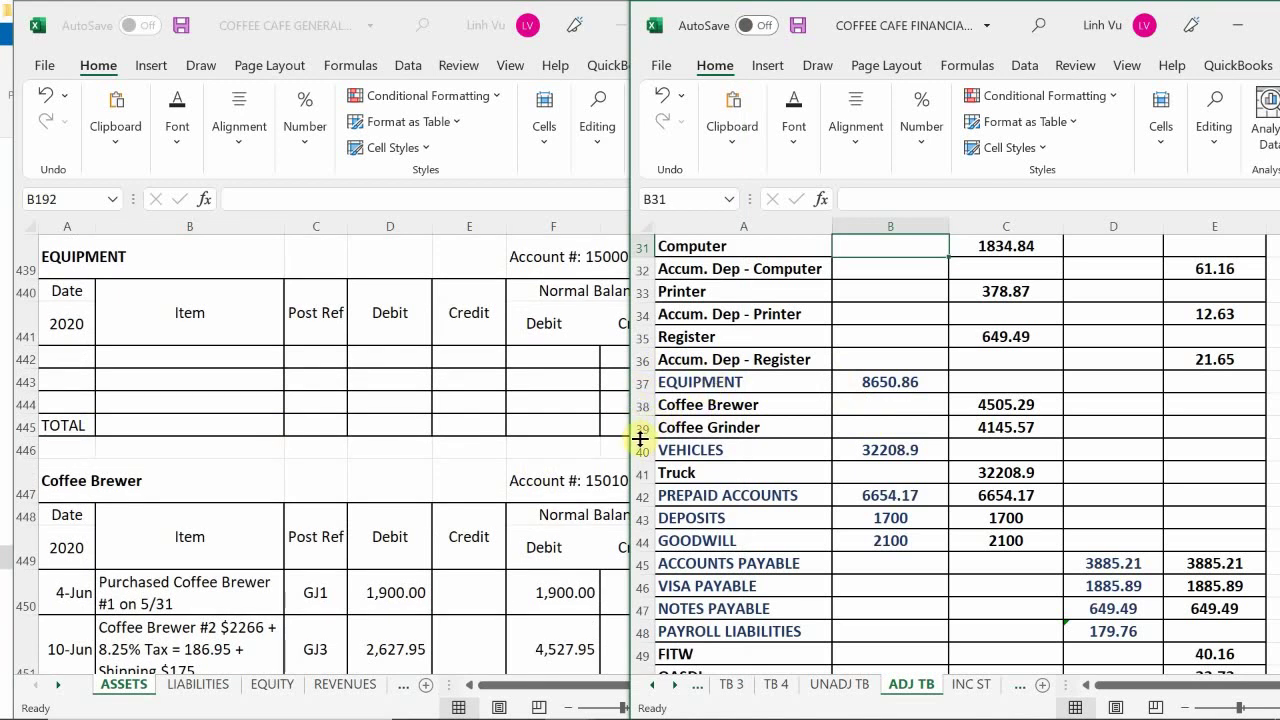
right_click(641, 430)
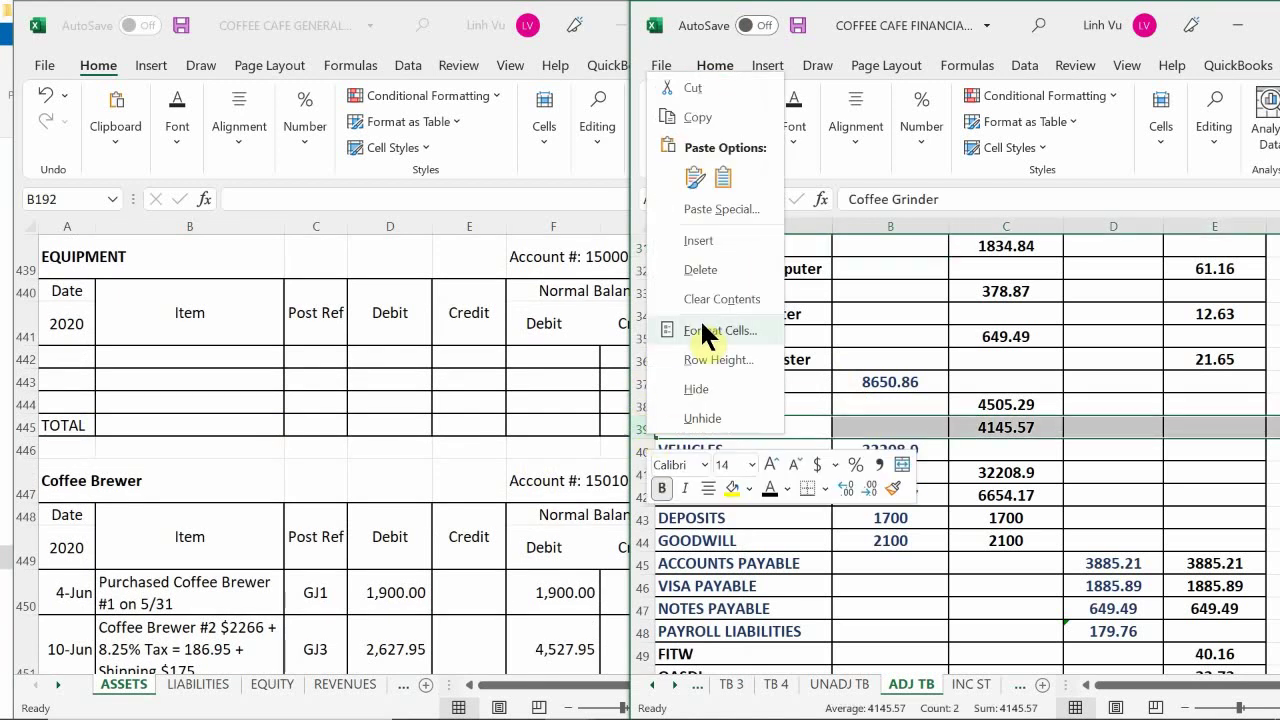
left_click(695, 241)
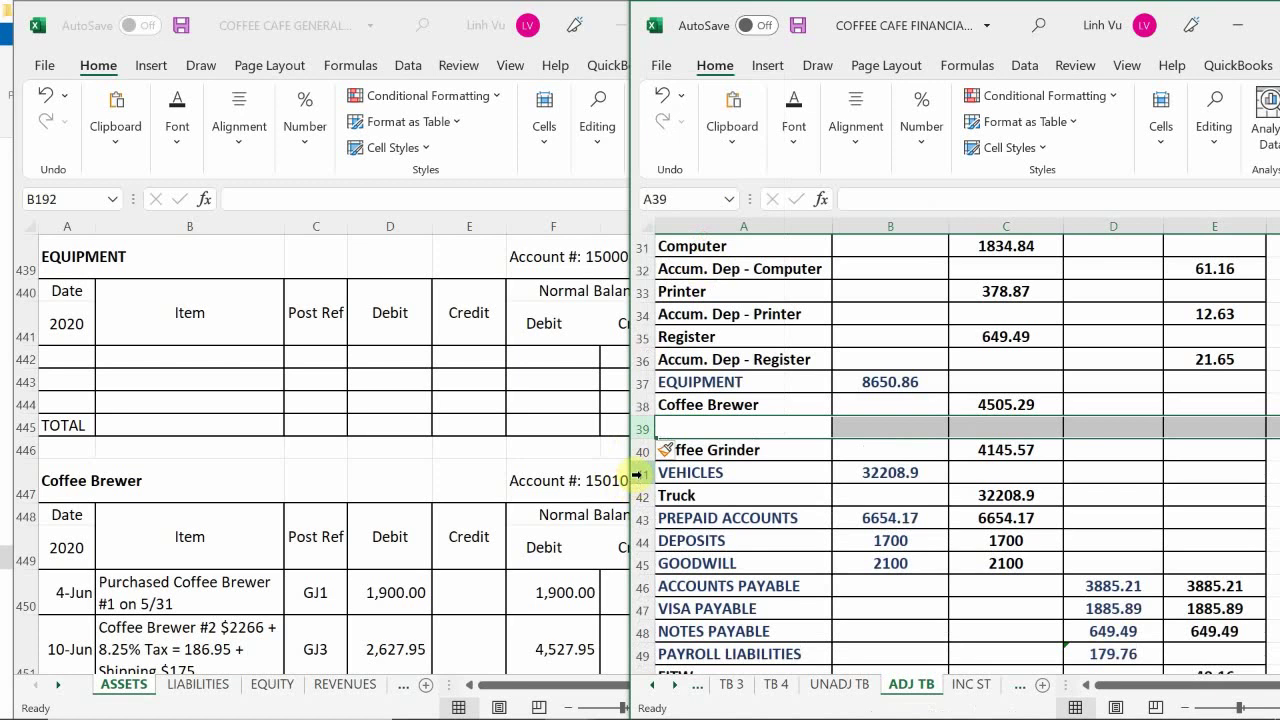
right_click(637, 475)
left_click(700, 275)
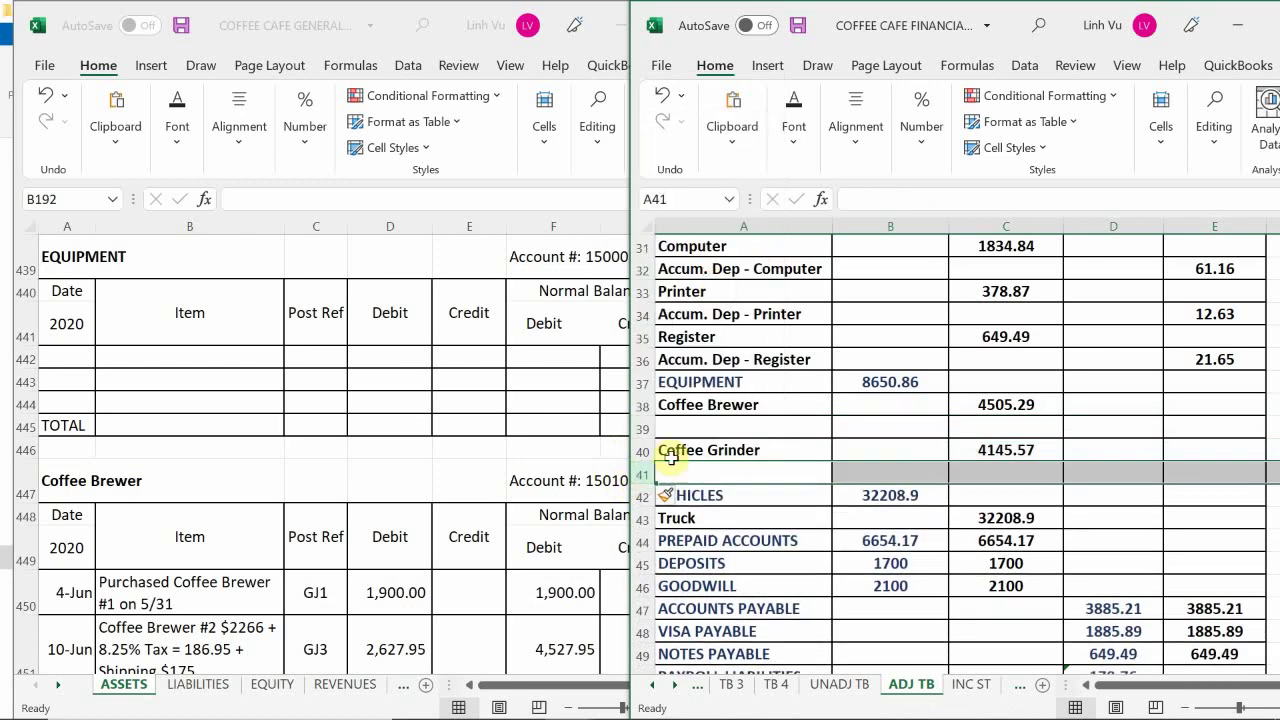
Label the blank row under Coffee Brewer, A39, as "Accum. Dep - Btewer"
left_click(668, 427)
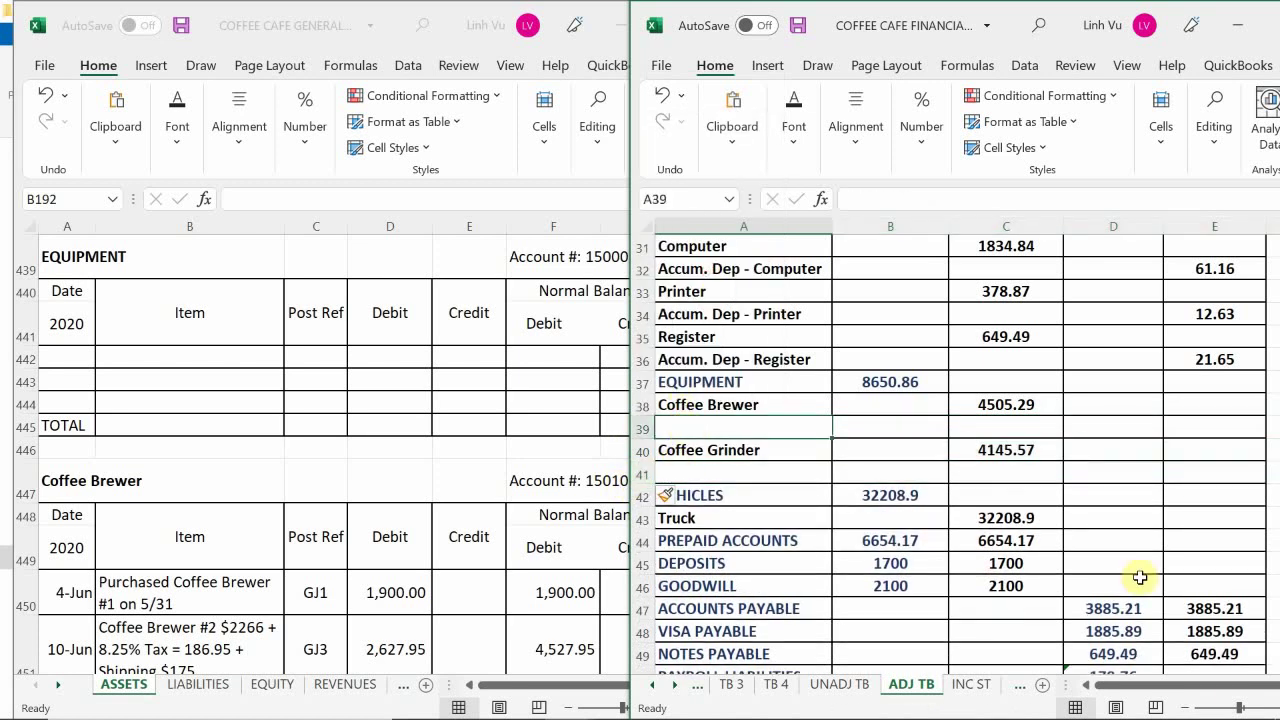
type("A")
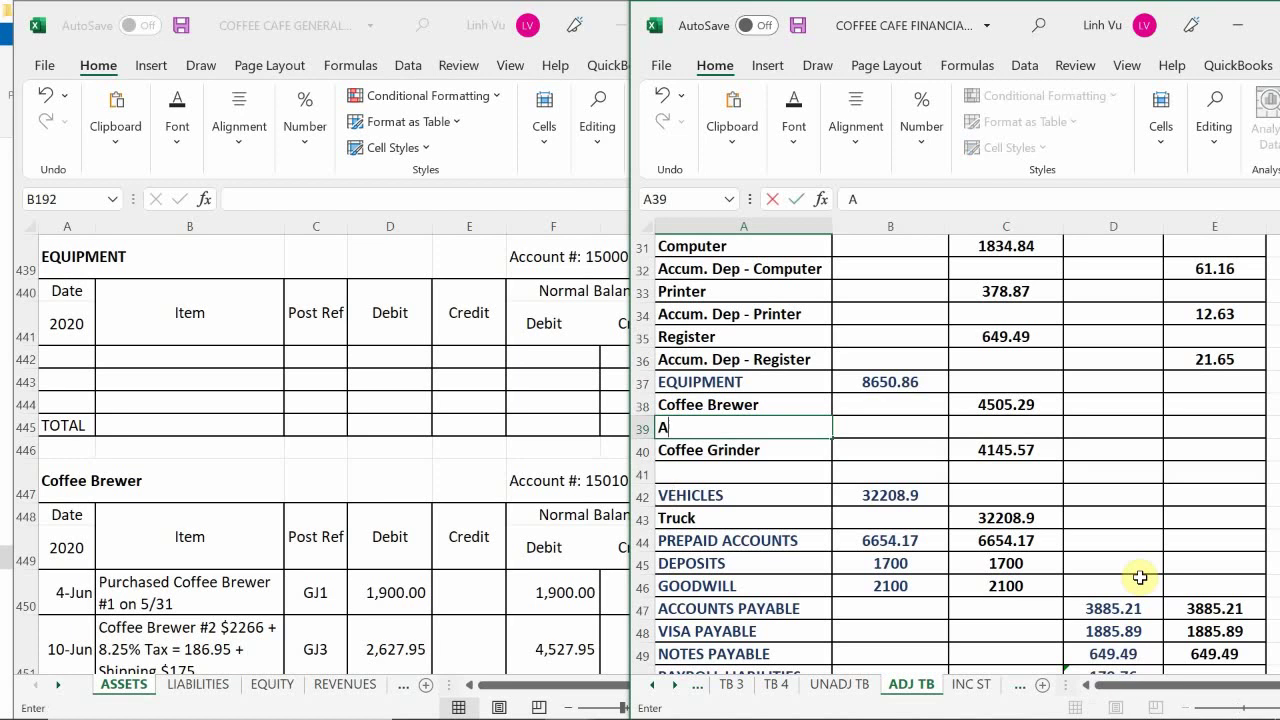
type("ccum. Dep - ")
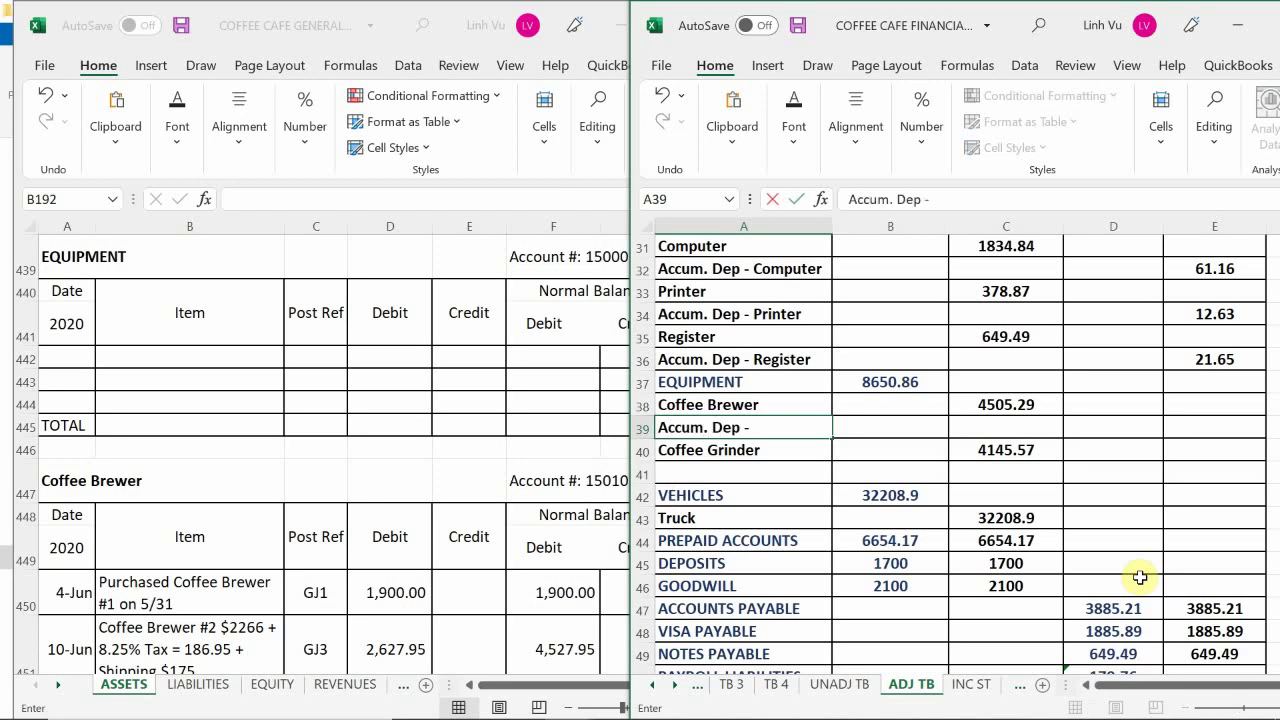
type("Btewer")
key("Return")
Label the blank row under Coffee Grinder, A41, as "Accum. Dep - Grinder"
key("Return")
type("Acc")
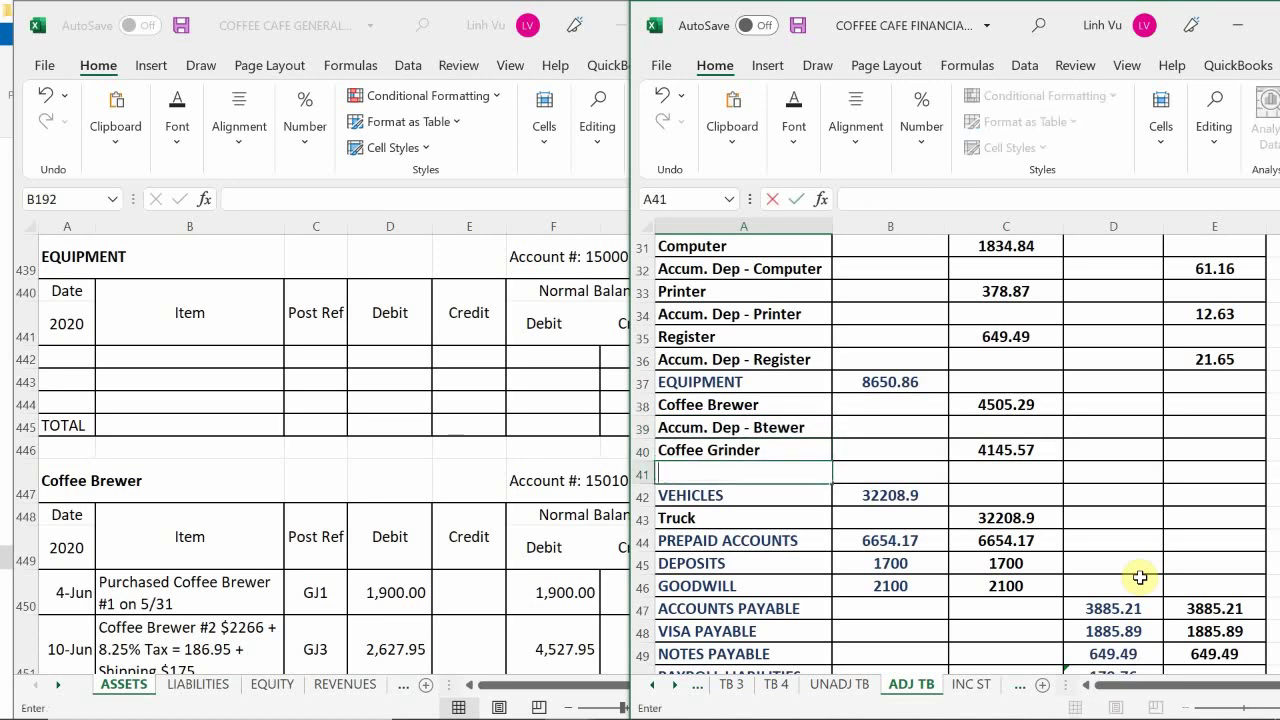
type("um. Dep")
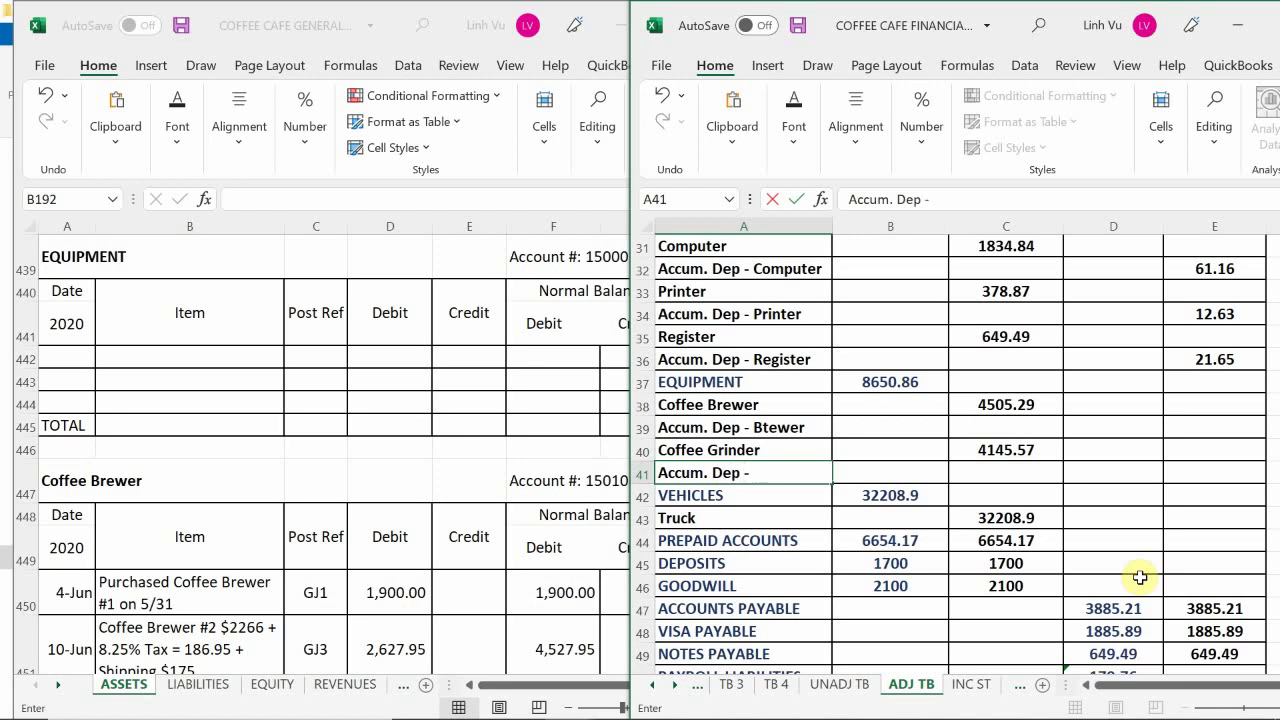
type(" - Grem")
key("BackSpace")
key("BackSpace")
type("inder")
key("Return")
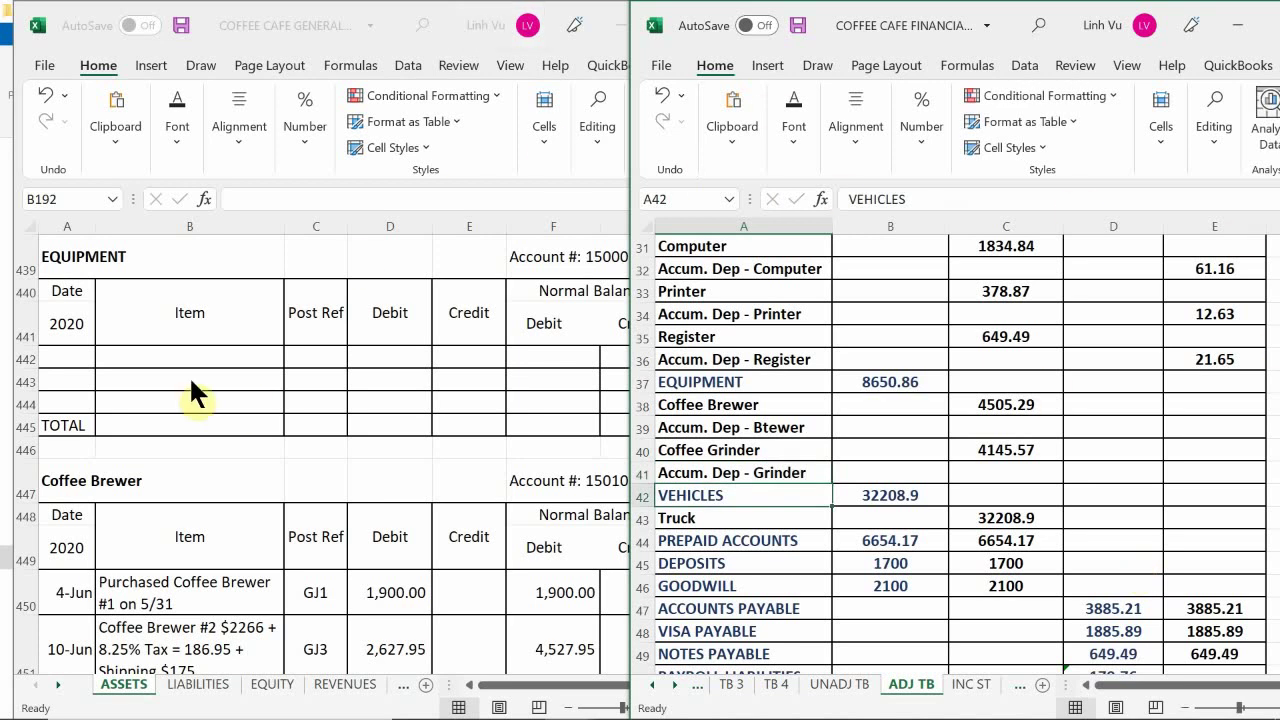
Find Accumulated Depreciation - Brewer in the general ledger's ASSETS sheet and enter its 96.20 credit balance in E39 of ADJ TB
left_click(404, 367)
scroll(443, 380, "down", 2)
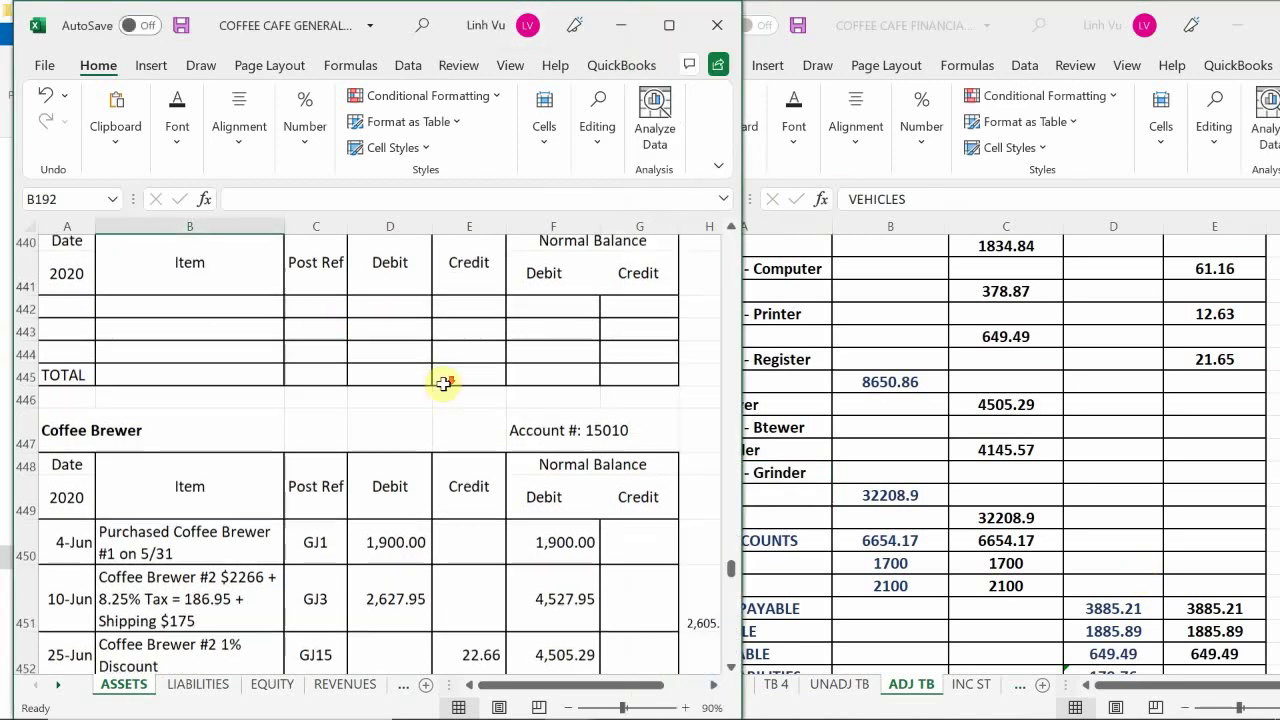
scroll(443, 383, "down", 3)
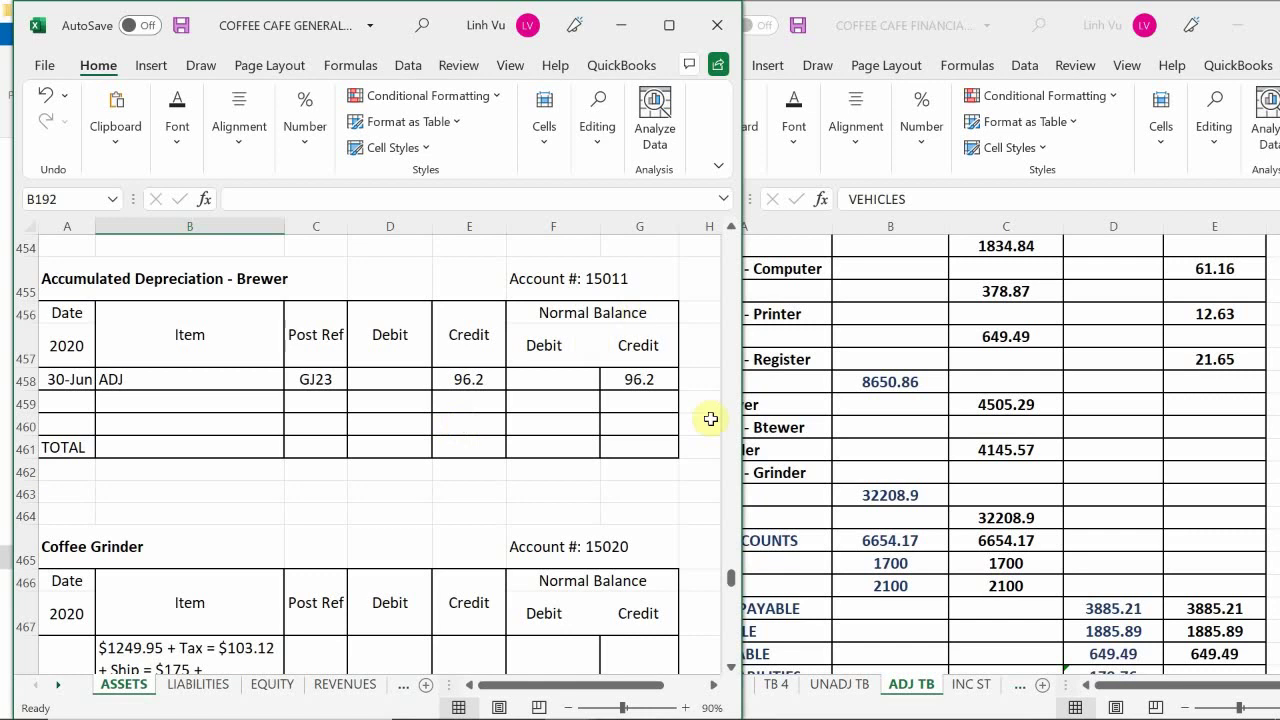
left_click(768, 423)
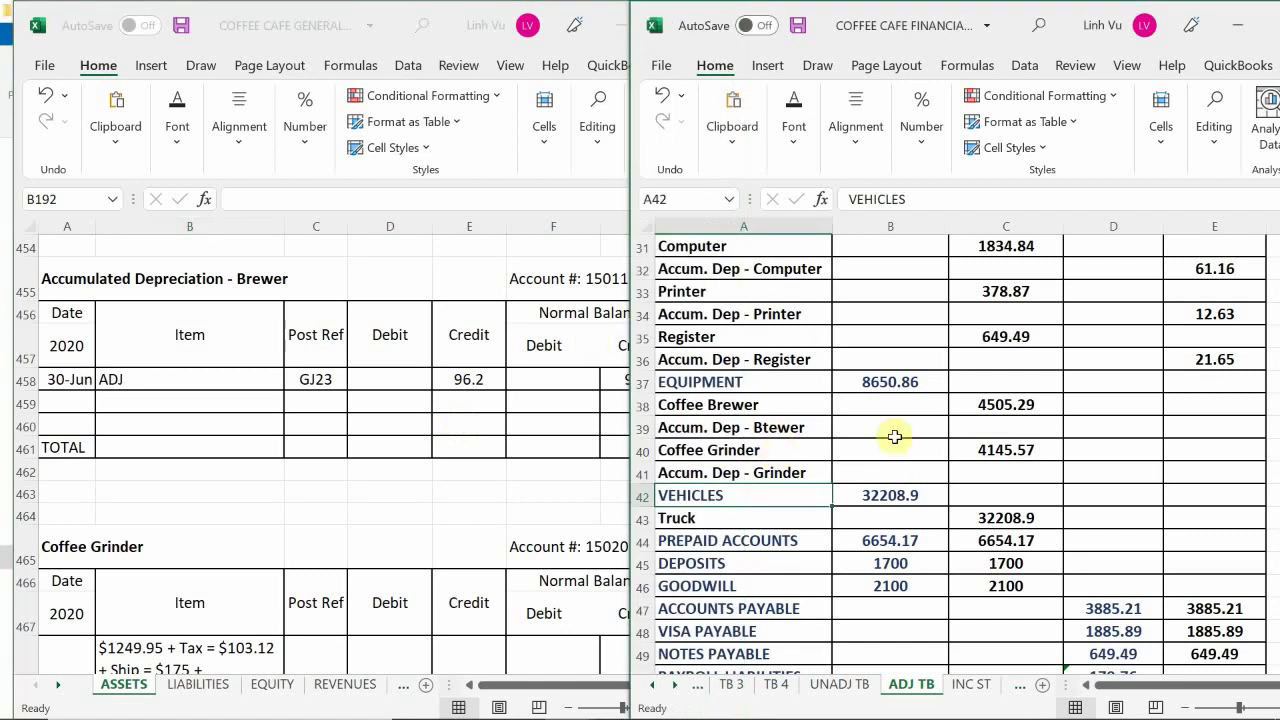
left_click(1238, 430)
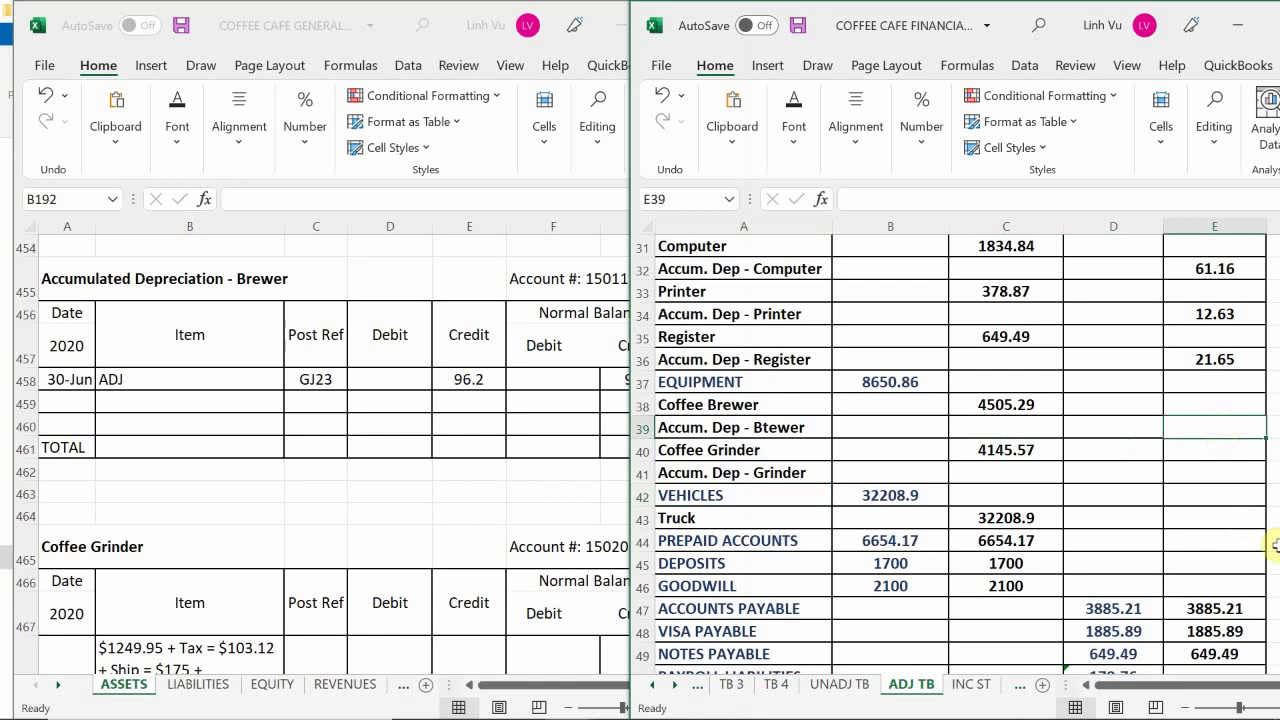
type("96.")
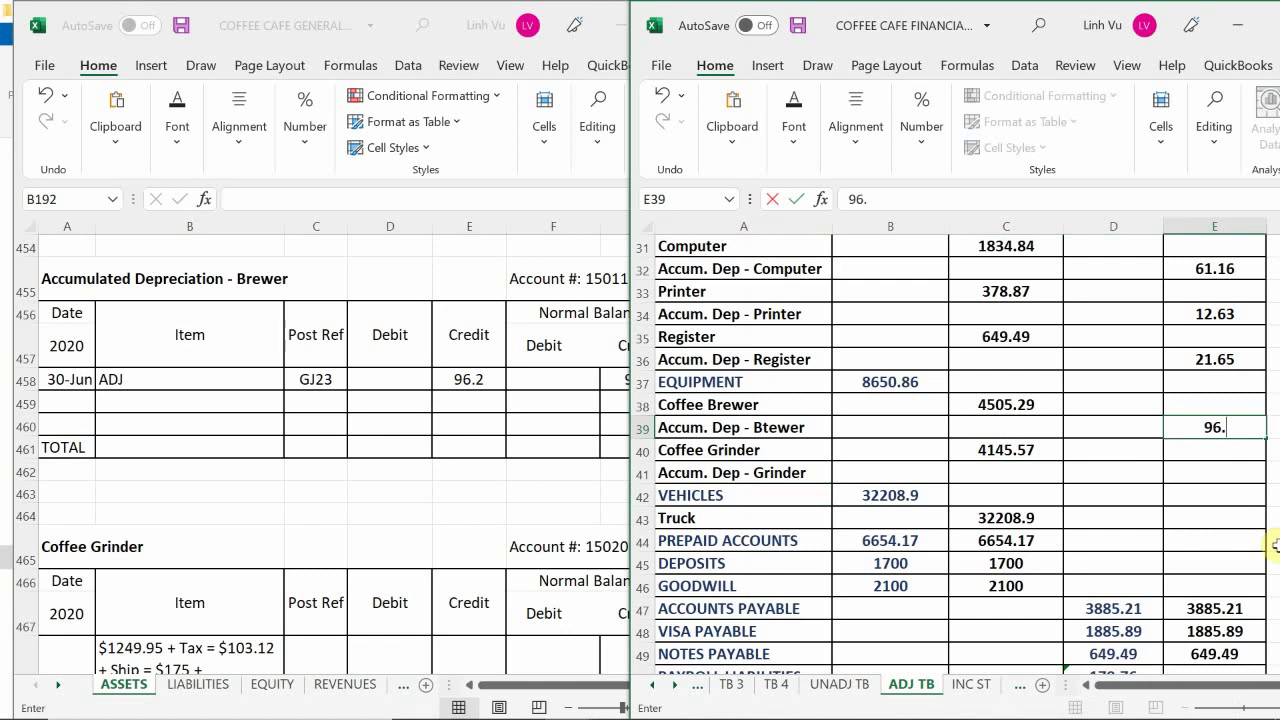
type("20")
key("Return")
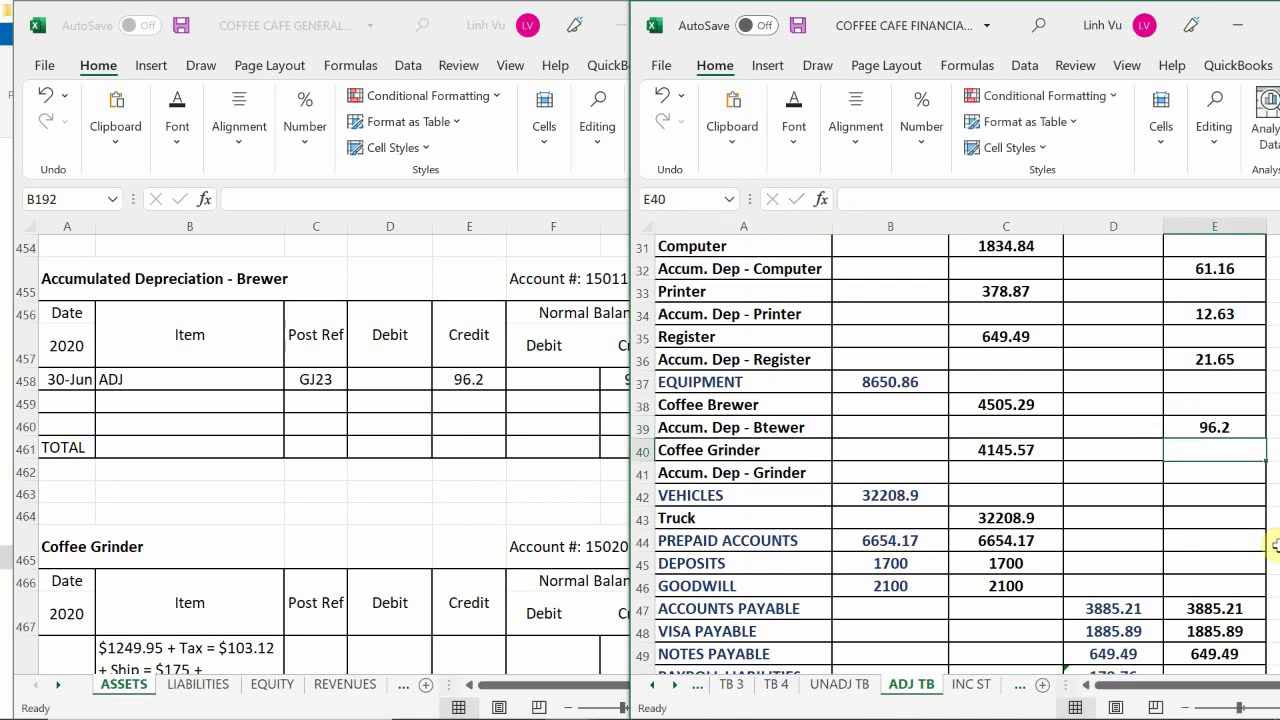
Find Accumulated Depreciation - Grinder in the general ledger's ASSETS sheet and enter its 69.09 credit balance in E41 of ADJ TB
key("Return")
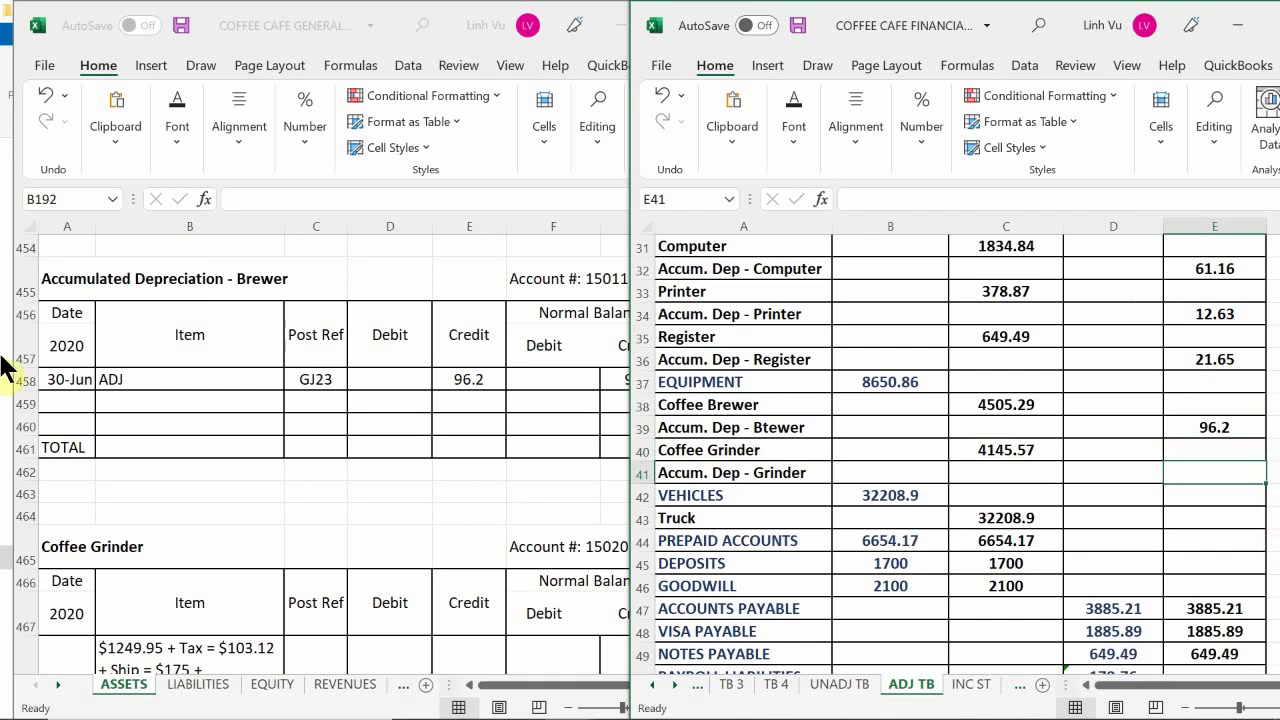
left_click(457, 480)
scroll(458, 481, "down", 6)
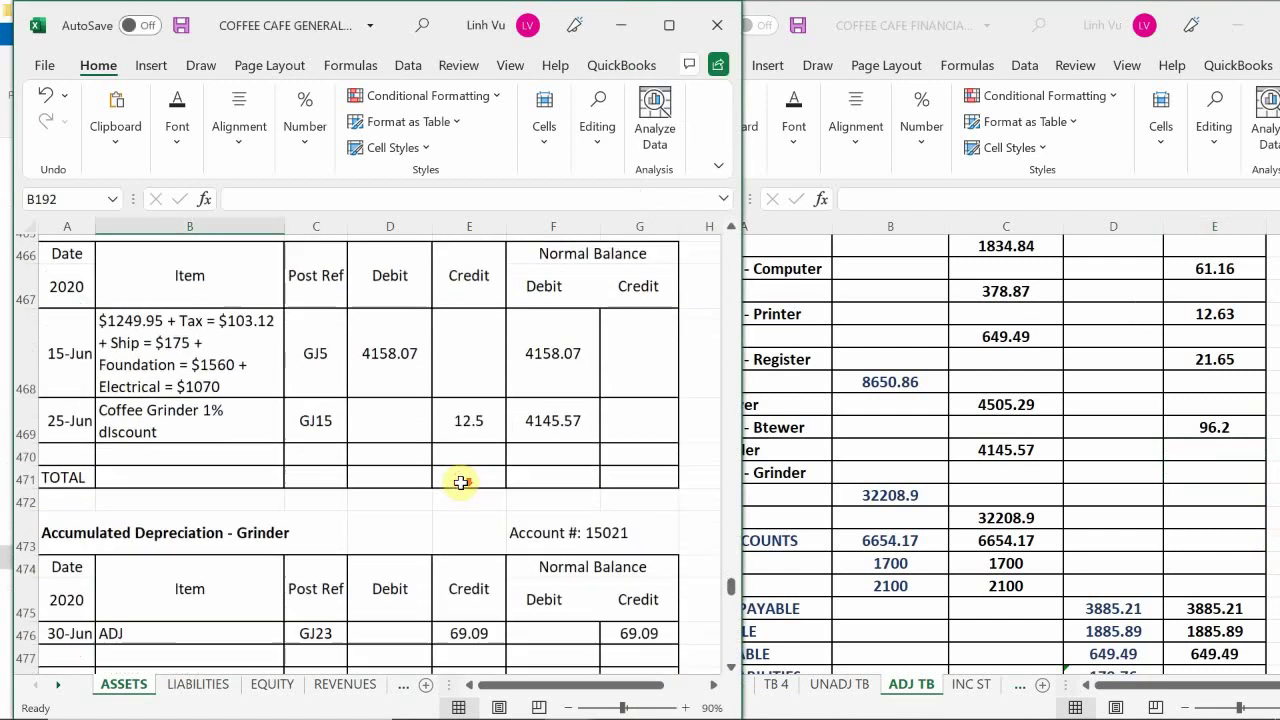
scroll(460, 483, "down", 3)
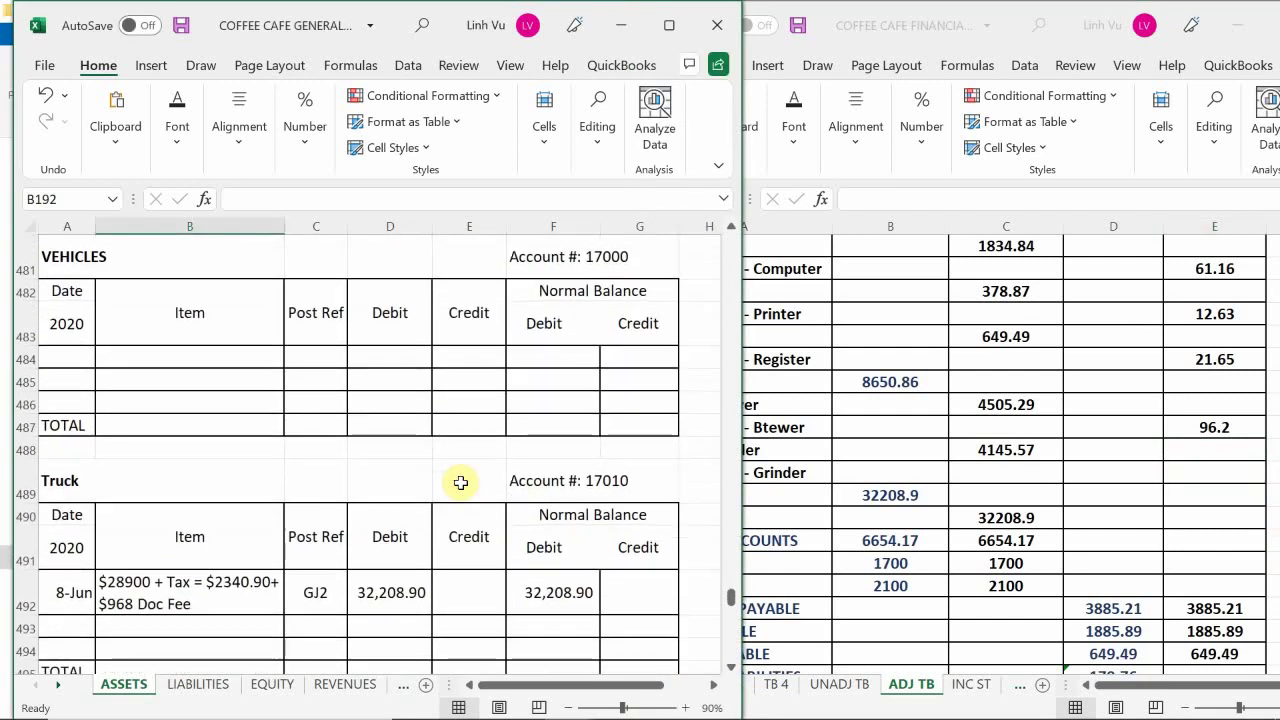
scroll(460, 483, "up", 1)
scroll(460, 483, "up", 2)
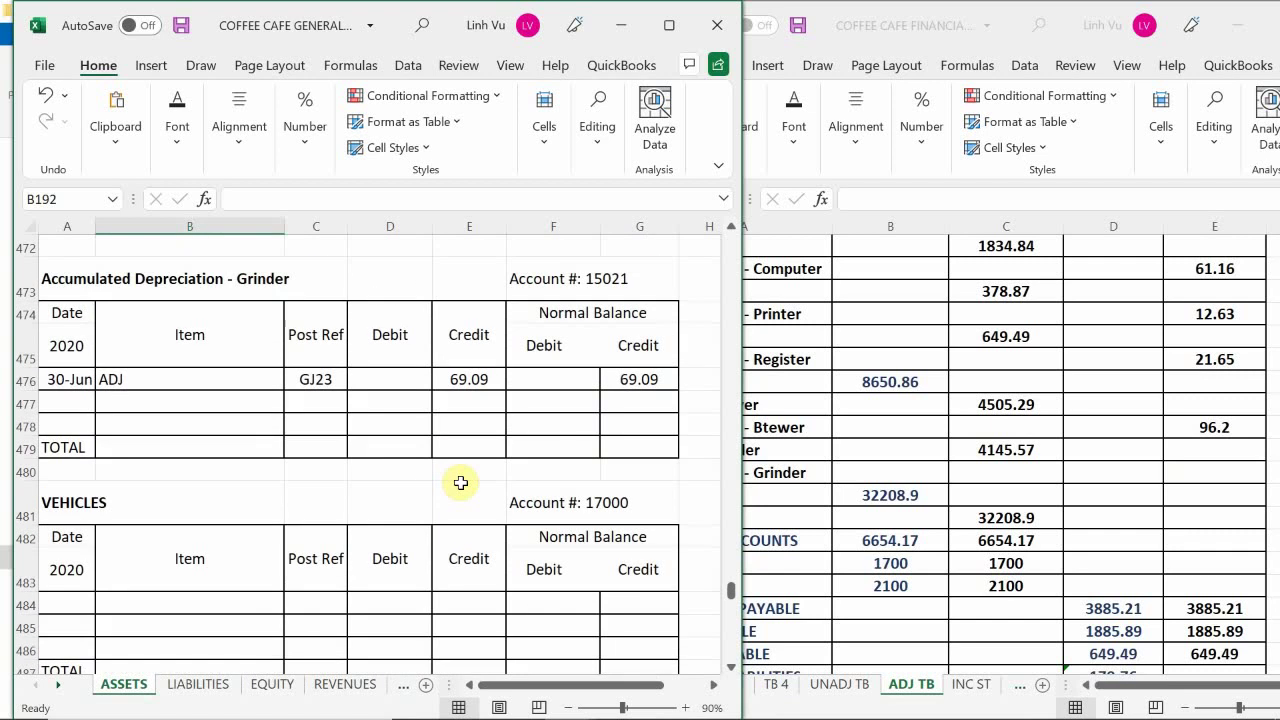
left_click(1193, 467)
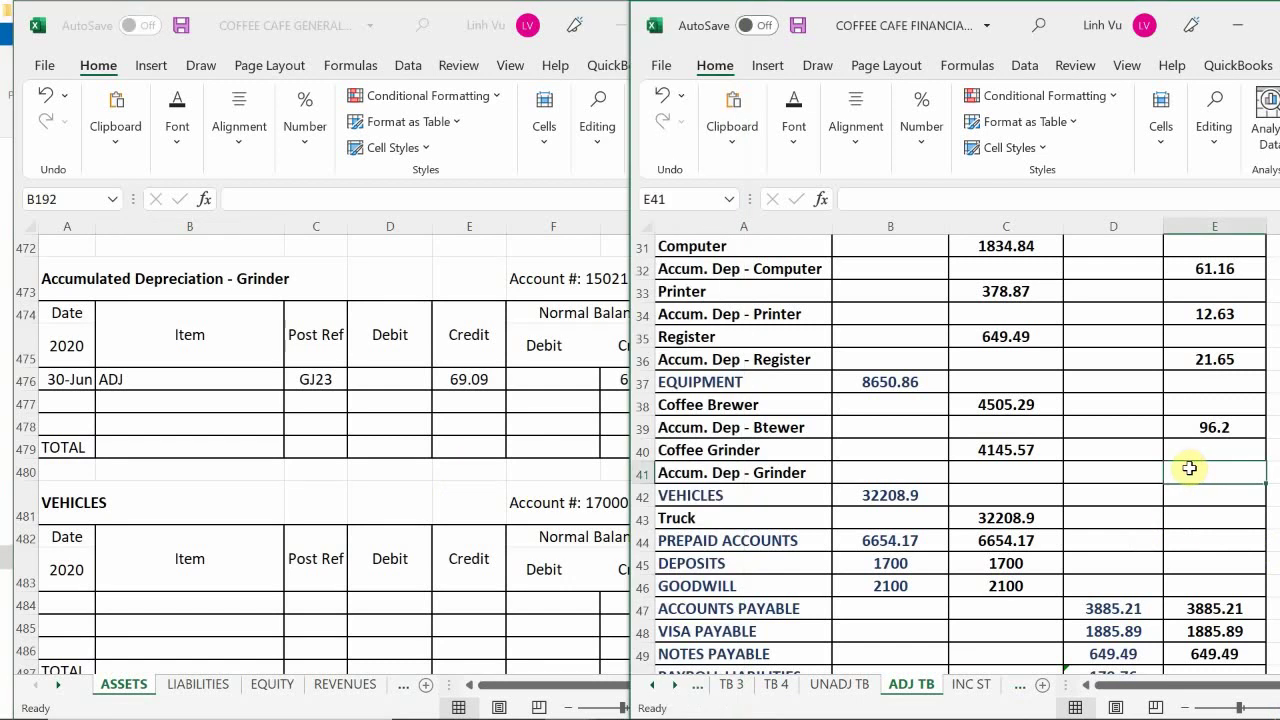
type("3")
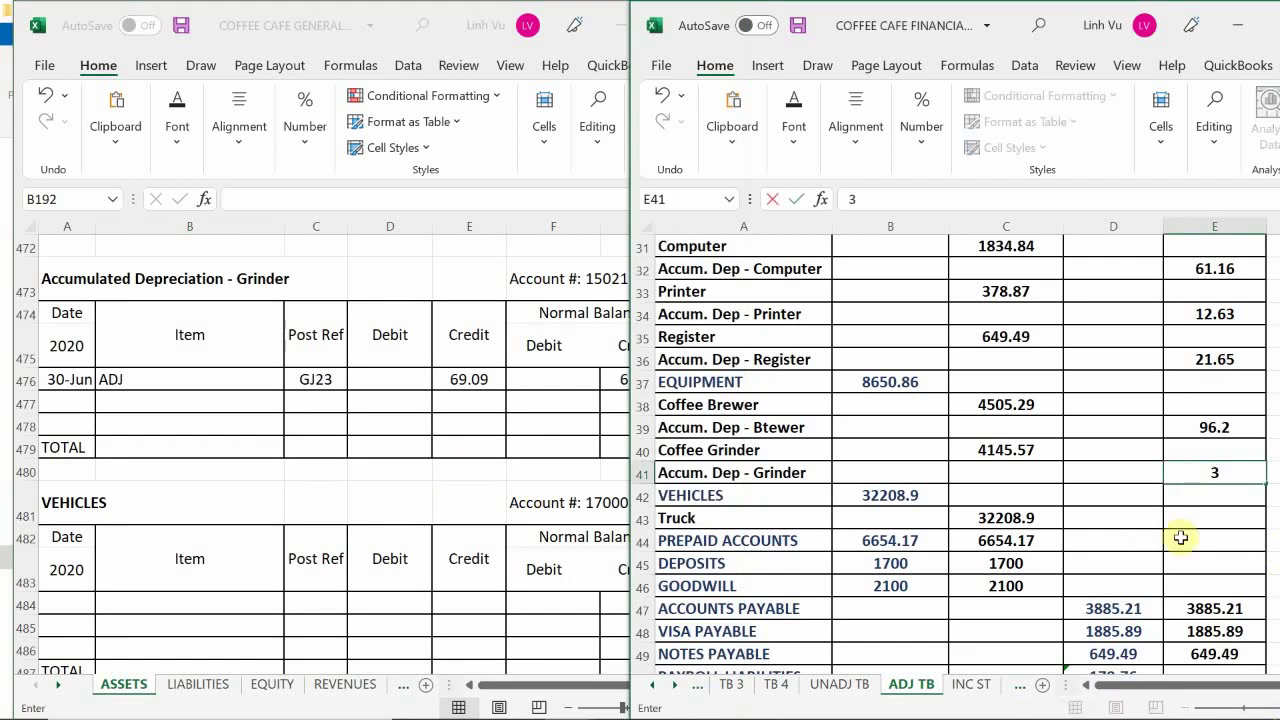
key("BackSpace")
type("69.09")
key("Return")
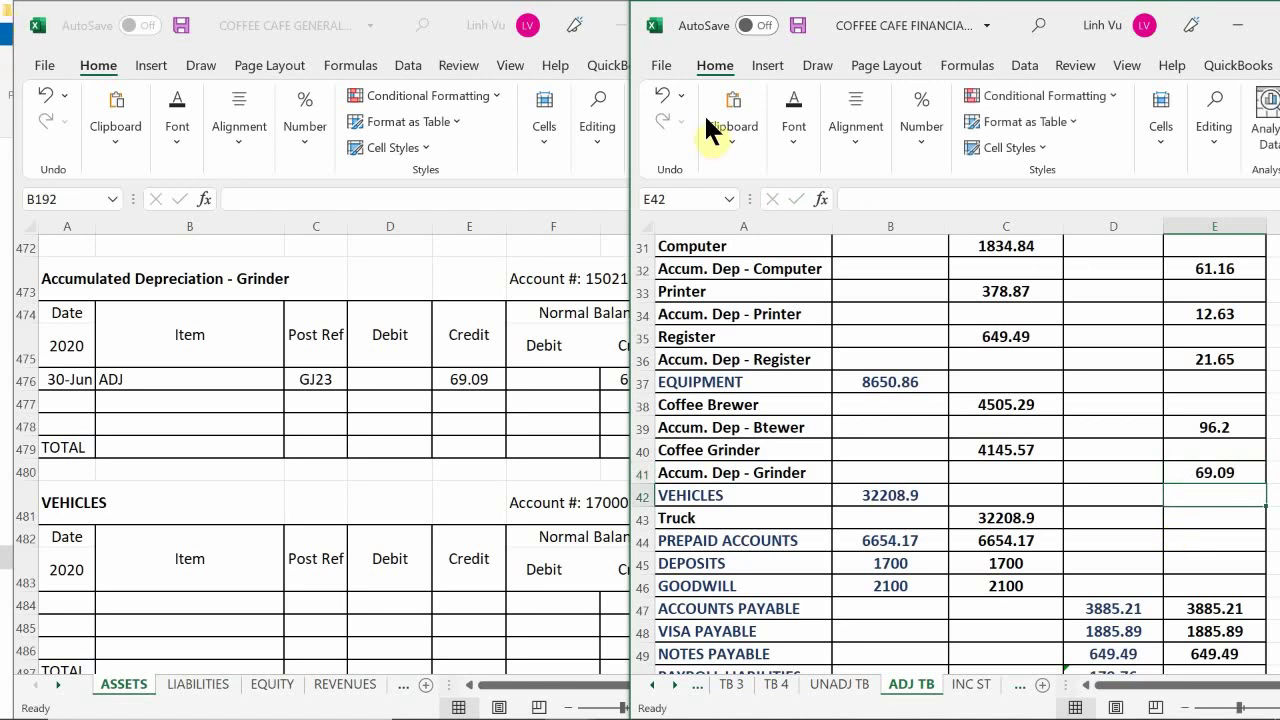
Replace the EQUIPMENT total formula in B37 with =C38-E39+C40-E41 to net out both accumulated depreciation amounts
left_click(864, 383)
key("F2")
key("BackSpace")
key("BackSpace")
key("BackSpace")
key("BackSpace")
key("BackSpace")
key("BackSpace")
key("BackSpace")
key("BackSpace")
key("BackSpace")
key("BackSpace")
key("BackSpace")
key("BackSpace")
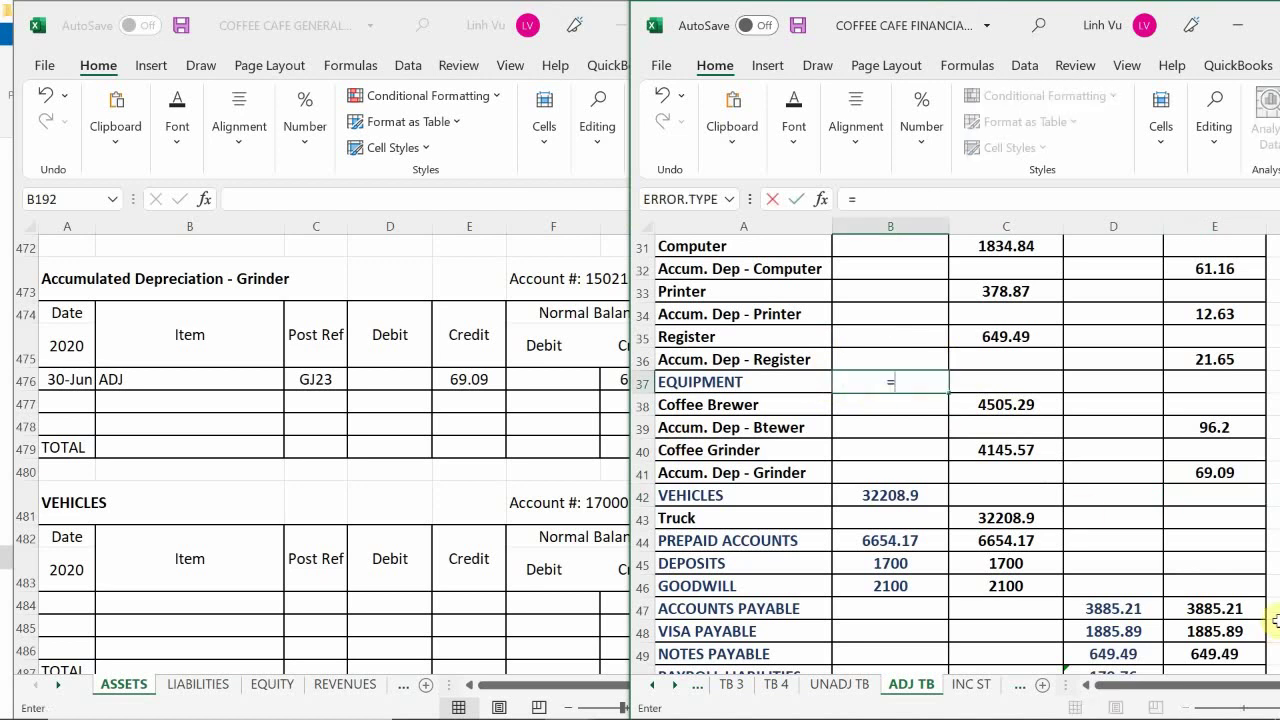
left_click(1021, 410)
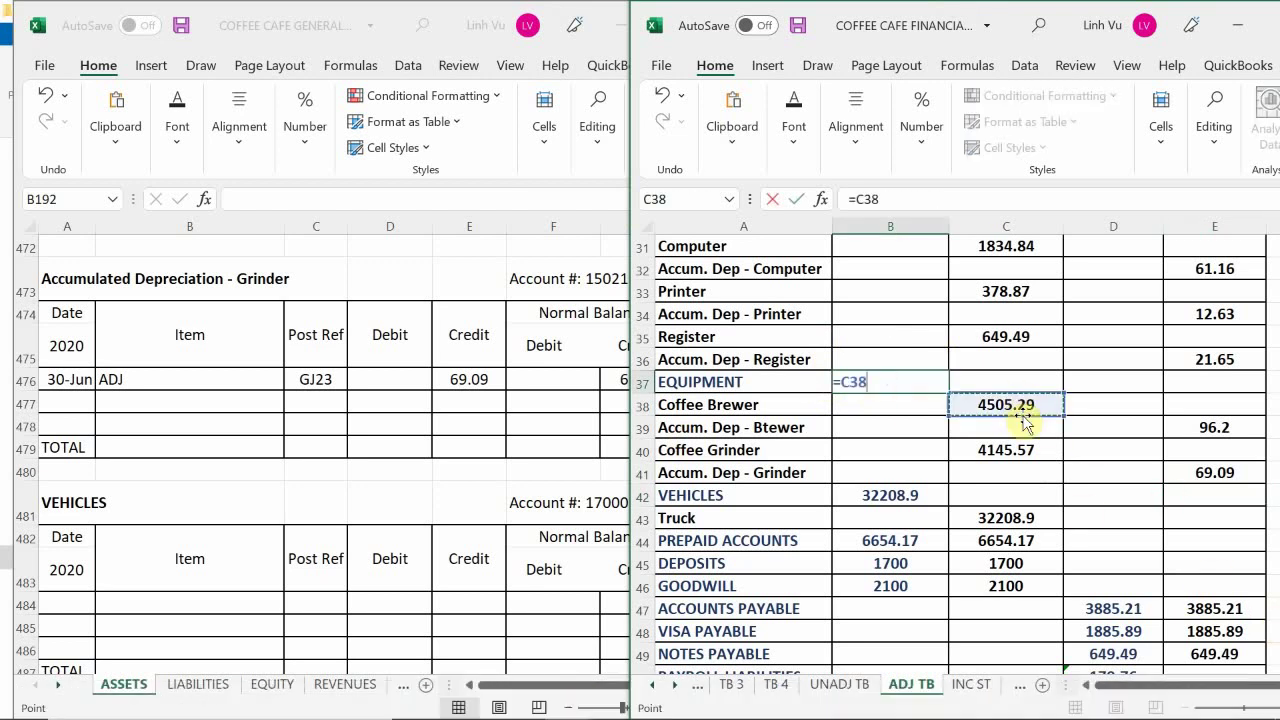
type("-")
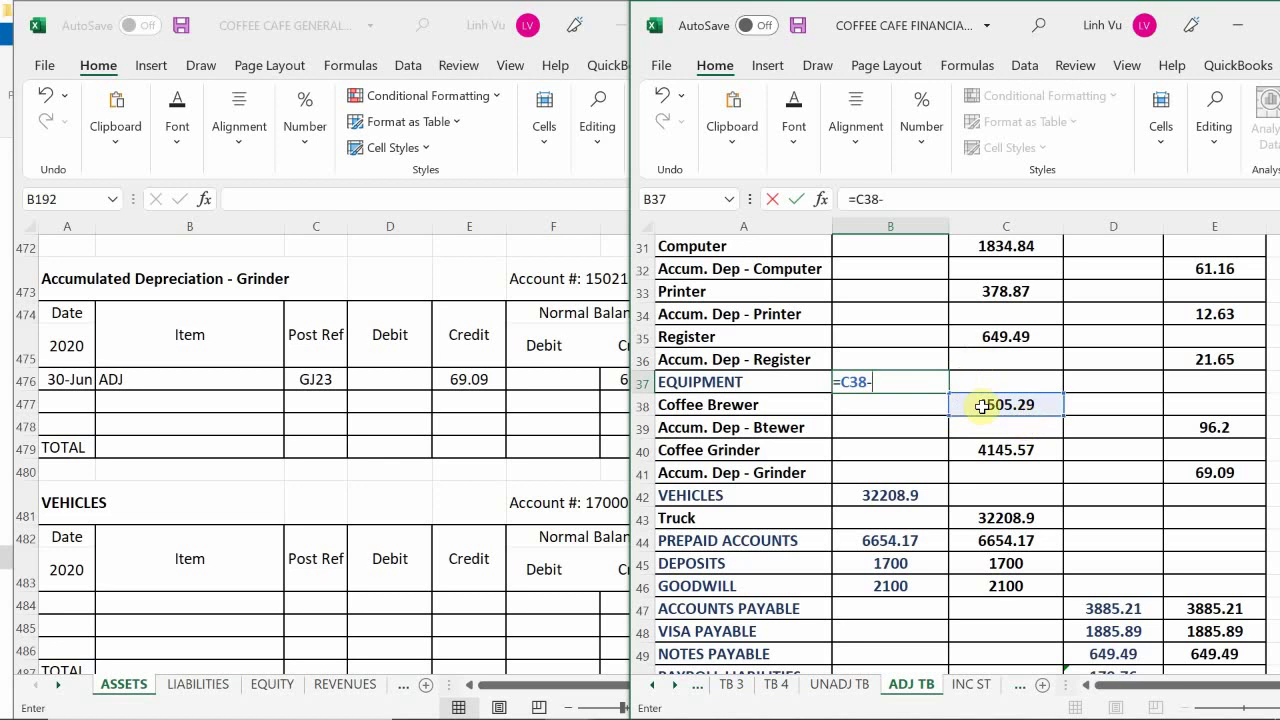
left_click(1215, 428)
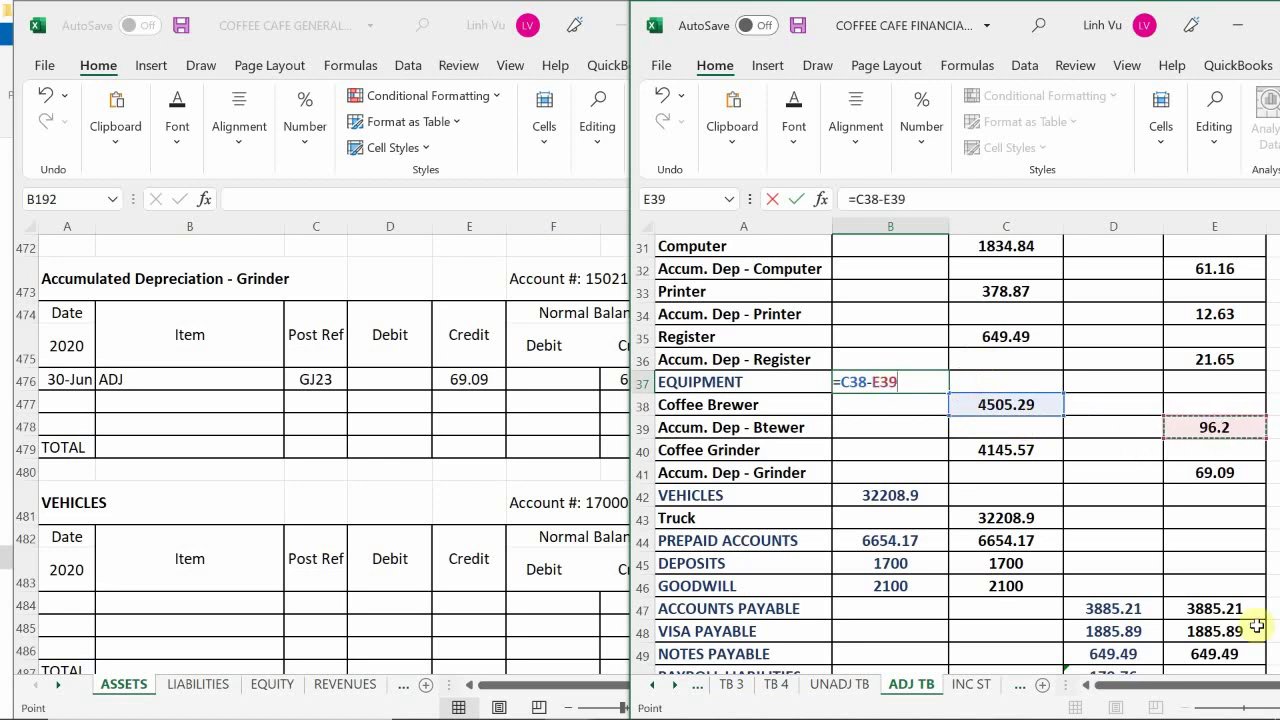
type("+")
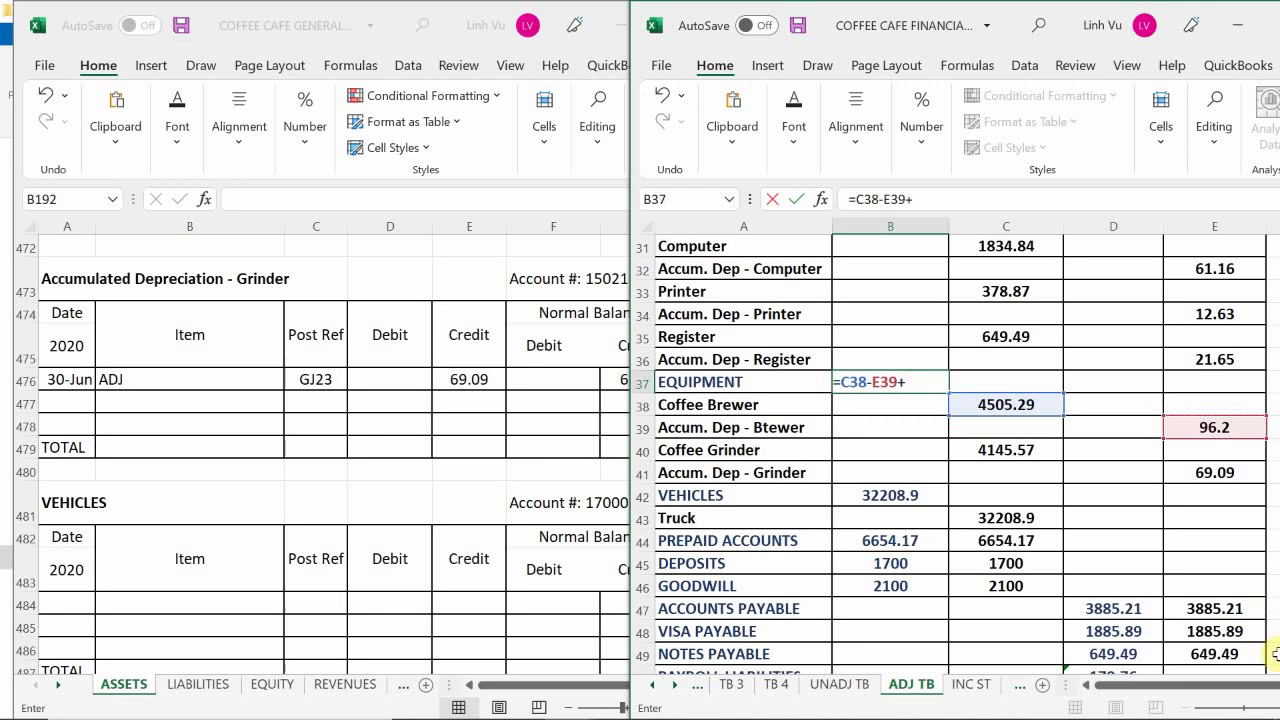
left_click(1020, 450)
type("-")
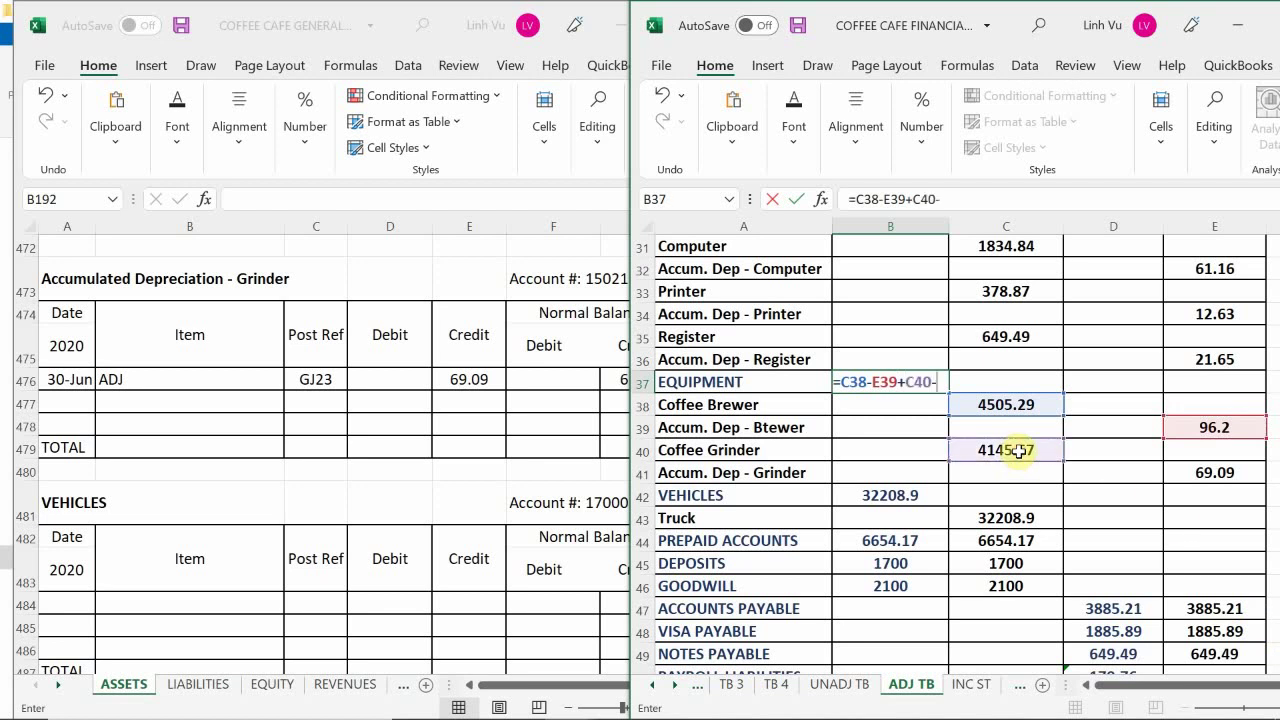
left_click(1205, 472)
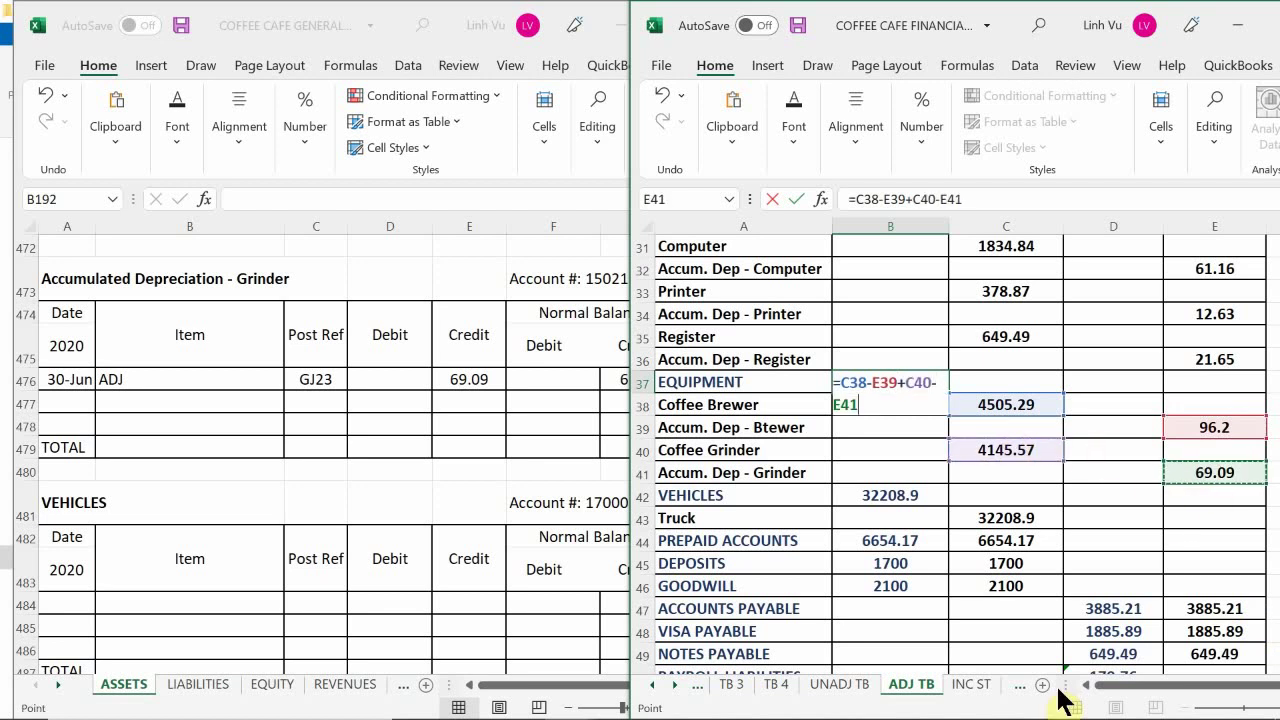
key("Return")
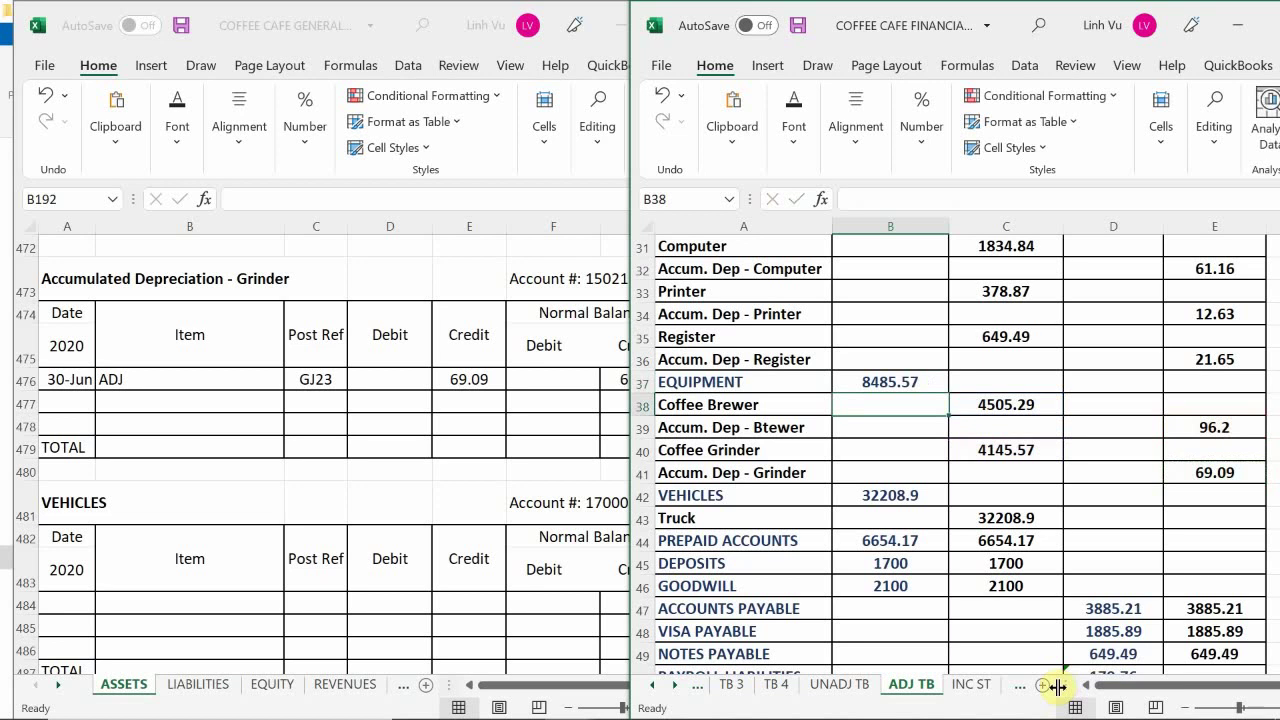
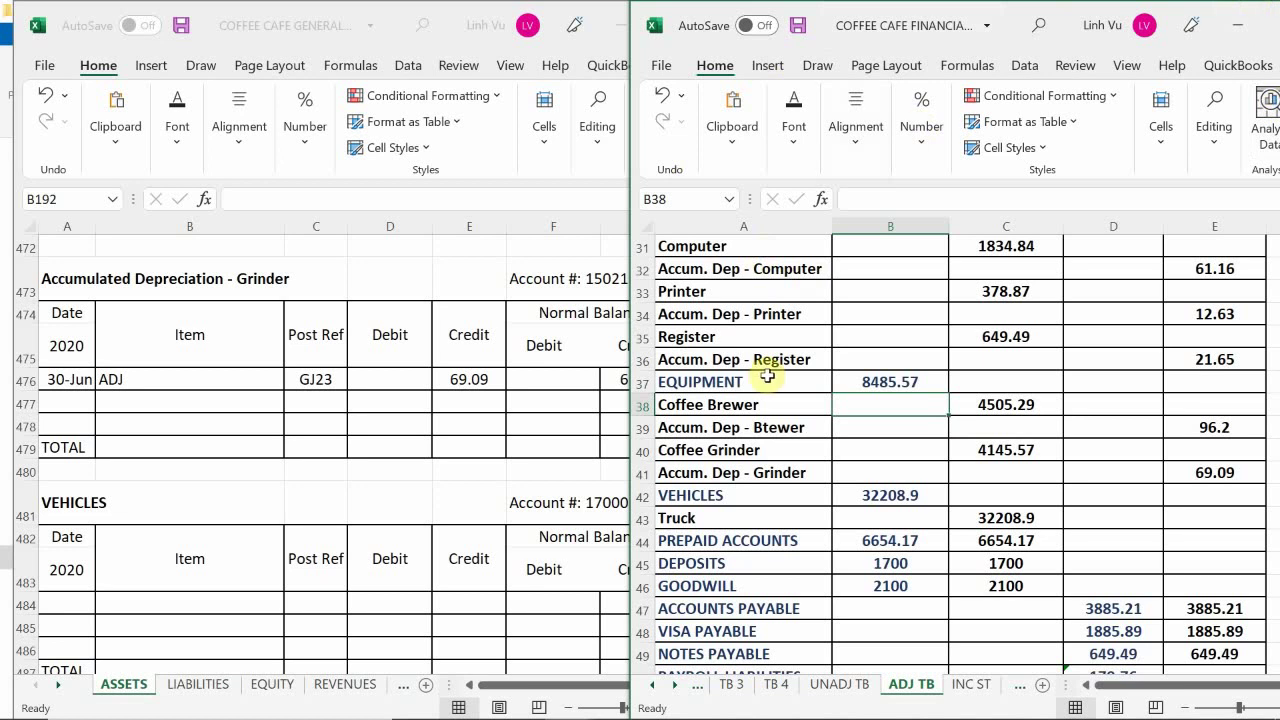
Insert a blank row beneath Truck, above PREPAID ACCOUNTS, in ADJ TB
scroll(765, 375, "down", 1)
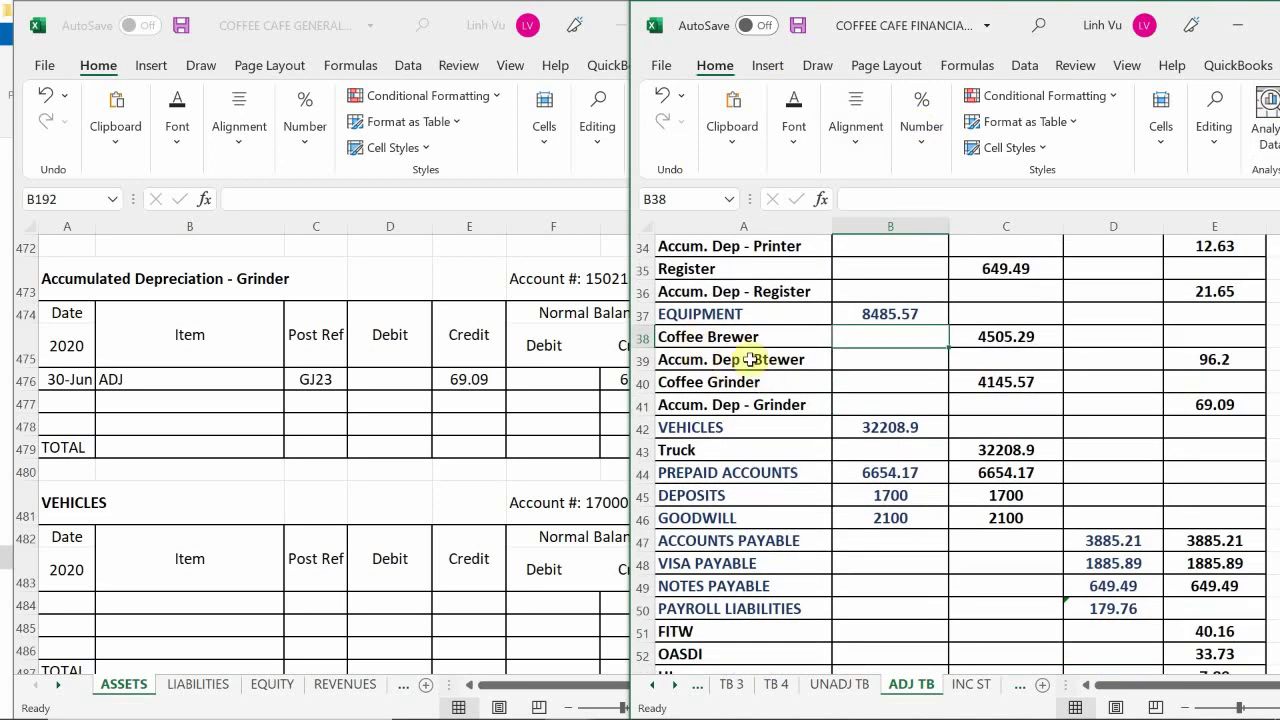
scroll(819, 344, "down", 1)
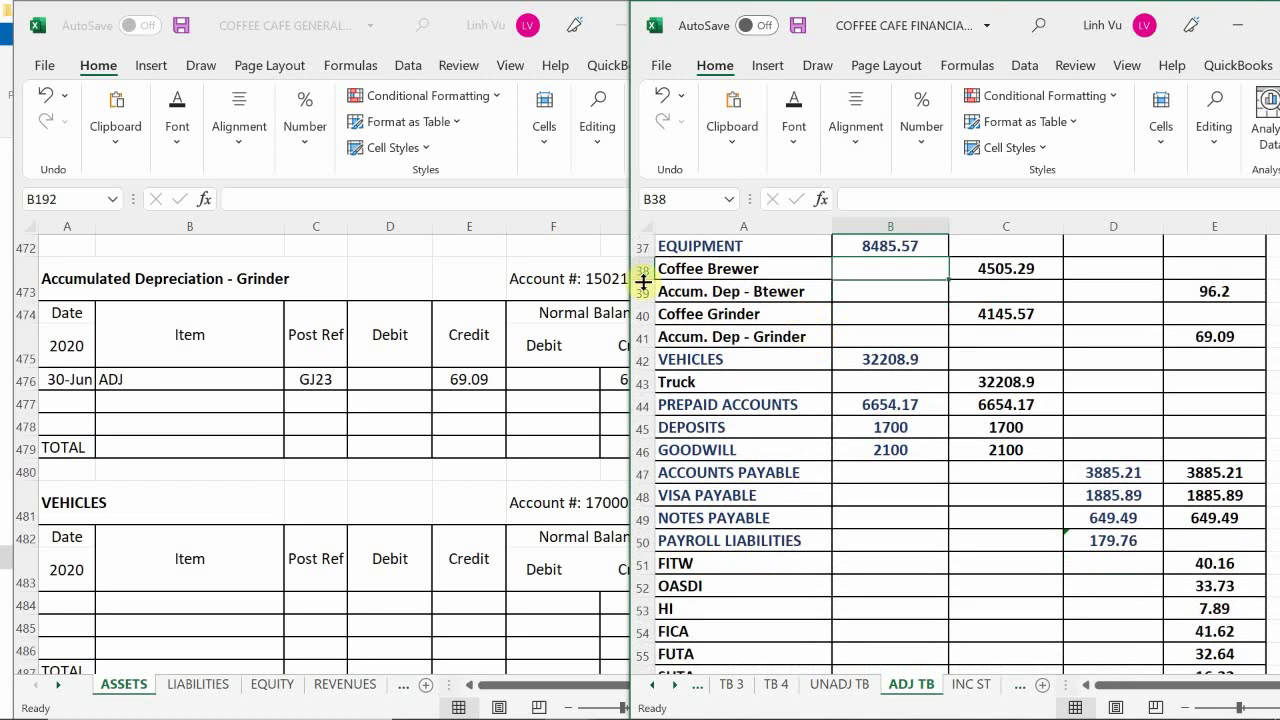
left_click(638, 404)
right_click(639, 402)
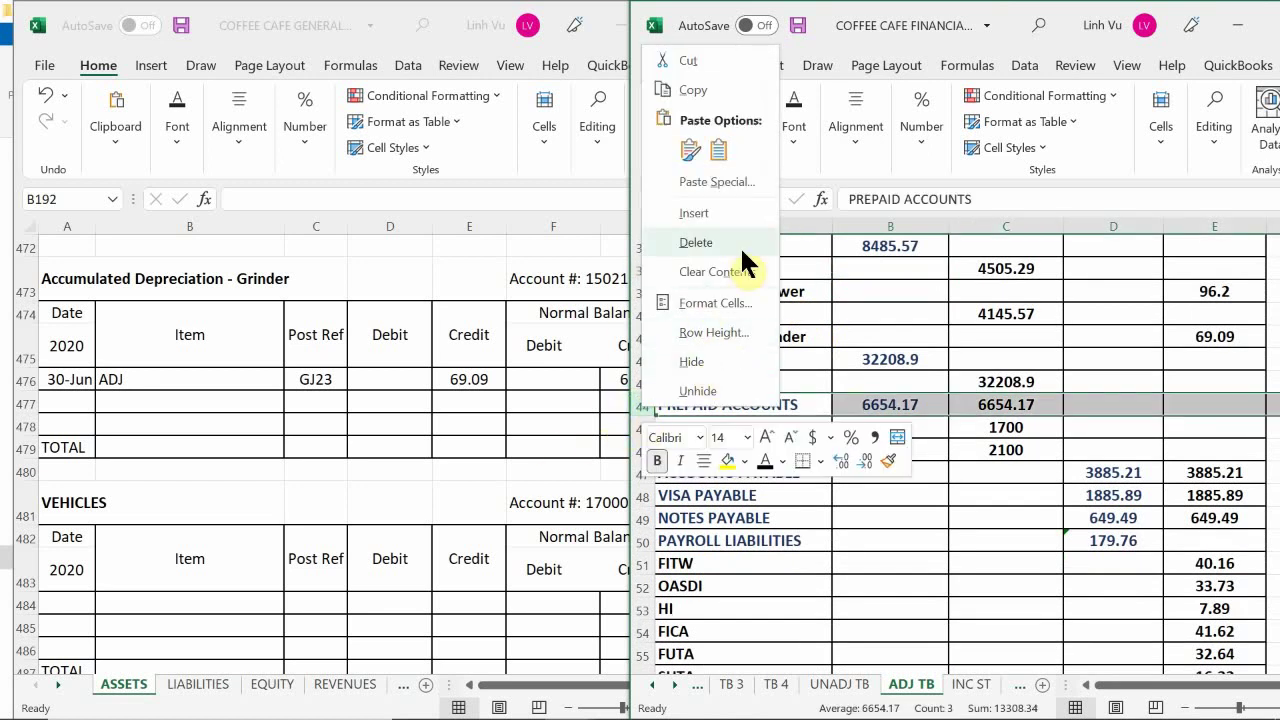
left_click(700, 213)
Find Accumulated Depreciation – Truck in the general ledger's ASSETS sheet and label A44 of ADJ TB "Accum. Dep - Truck"
left_click(508, 420)
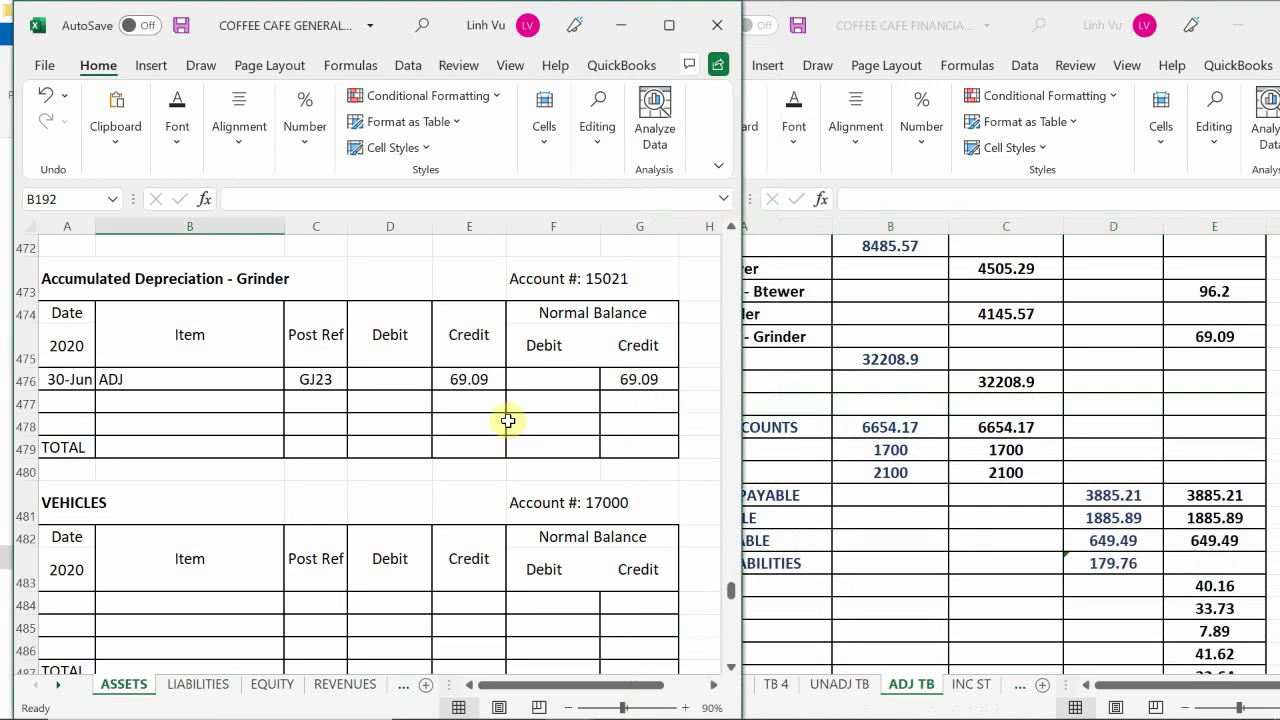
scroll(508, 420, "down", 3)
scroll(508, 420, "down", 5)
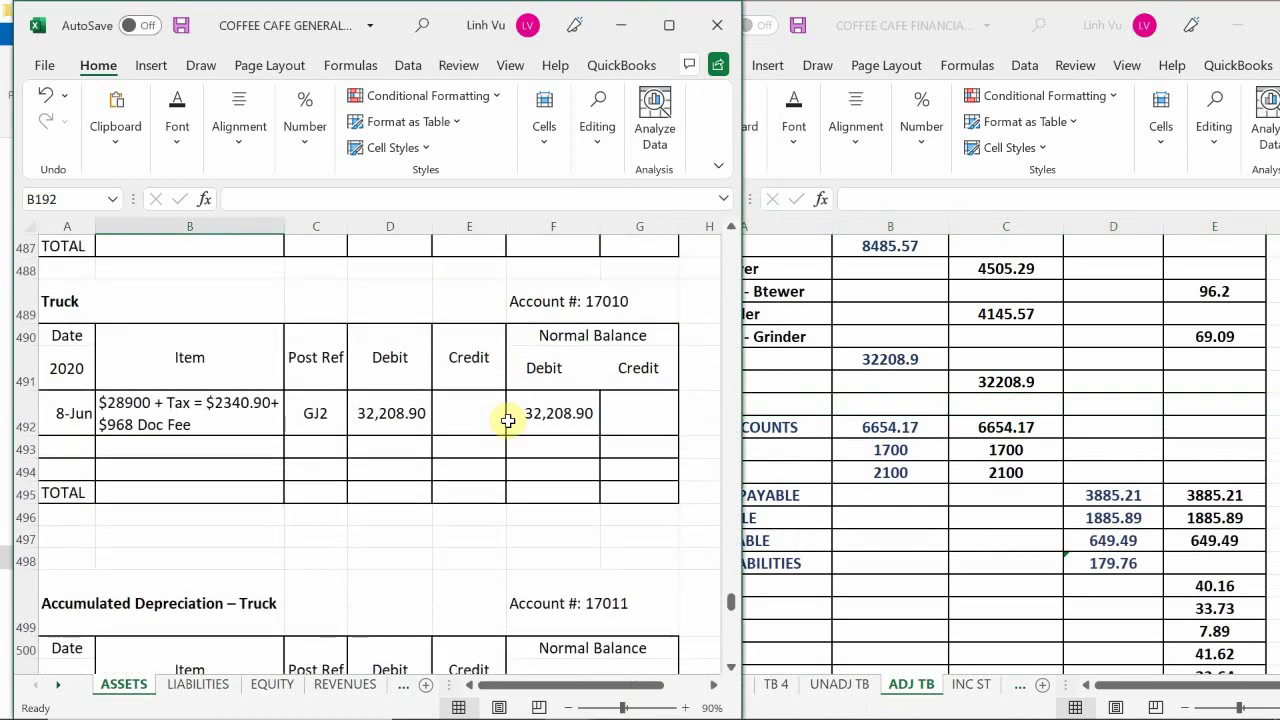
scroll(508, 420, "down", 1)
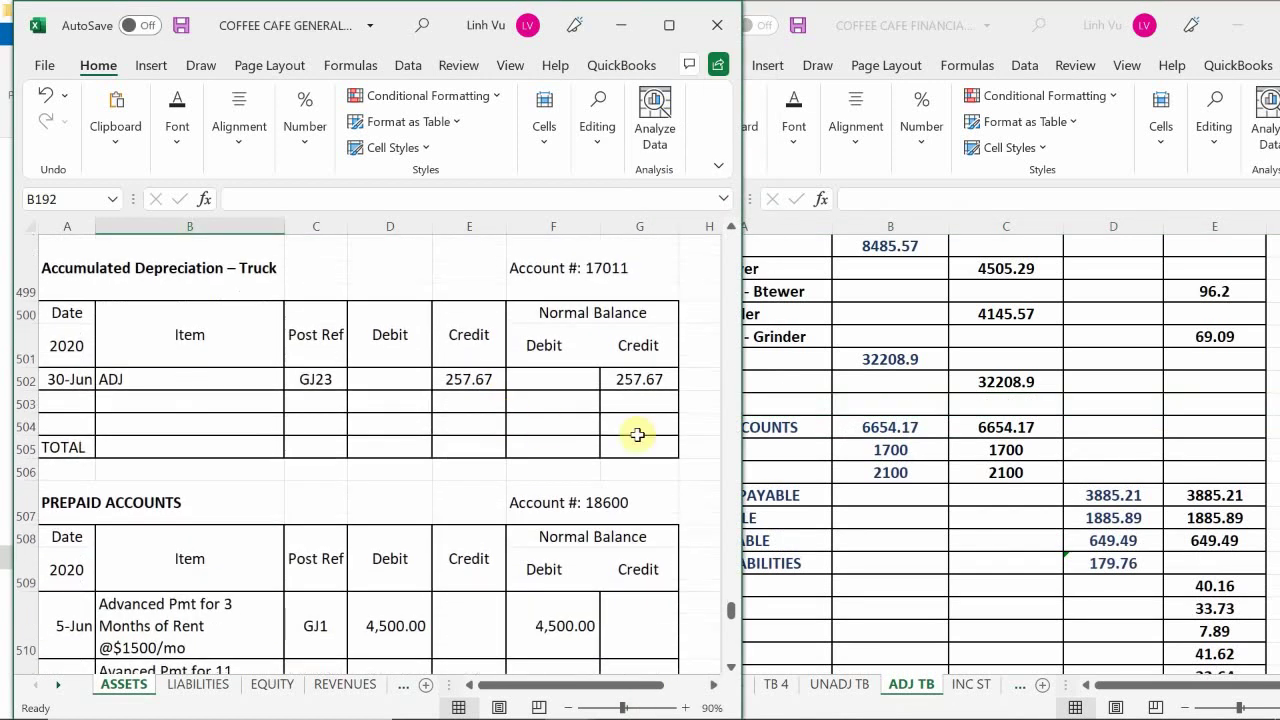
left_click(810, 416)
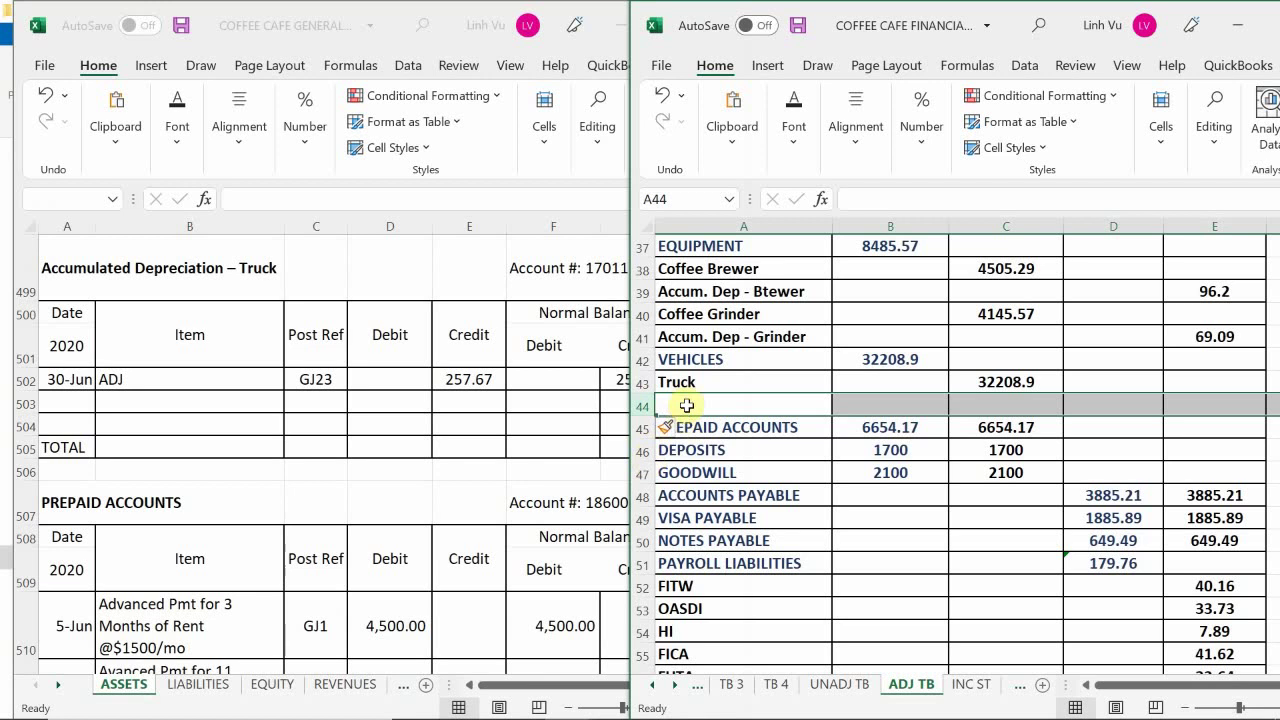
left_click(694, 402)
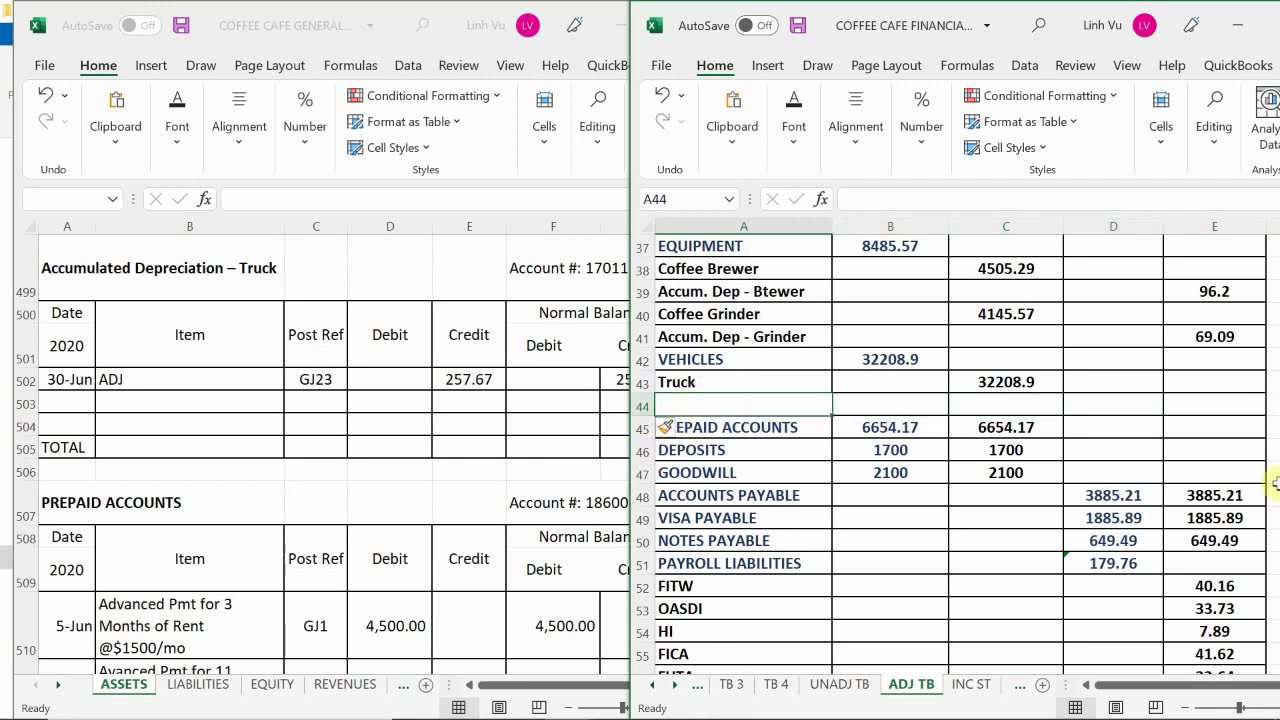
type("Accu")
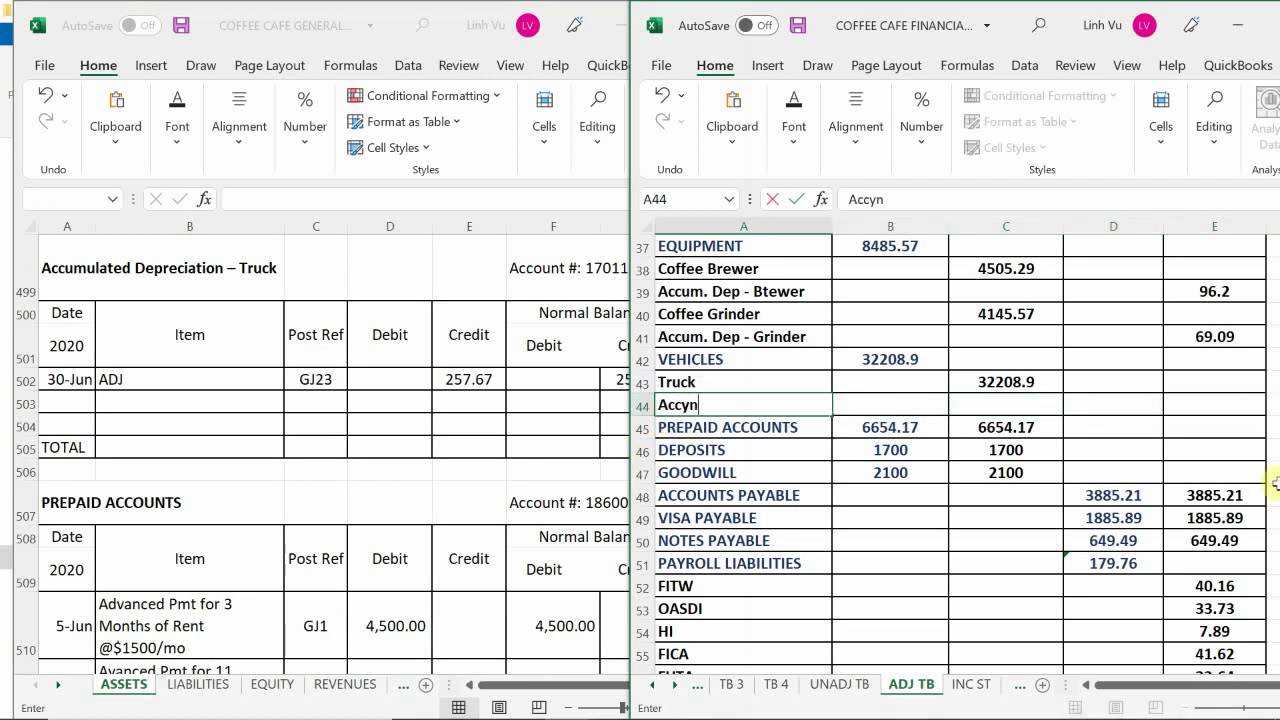
type("m. Dep - Vehi")
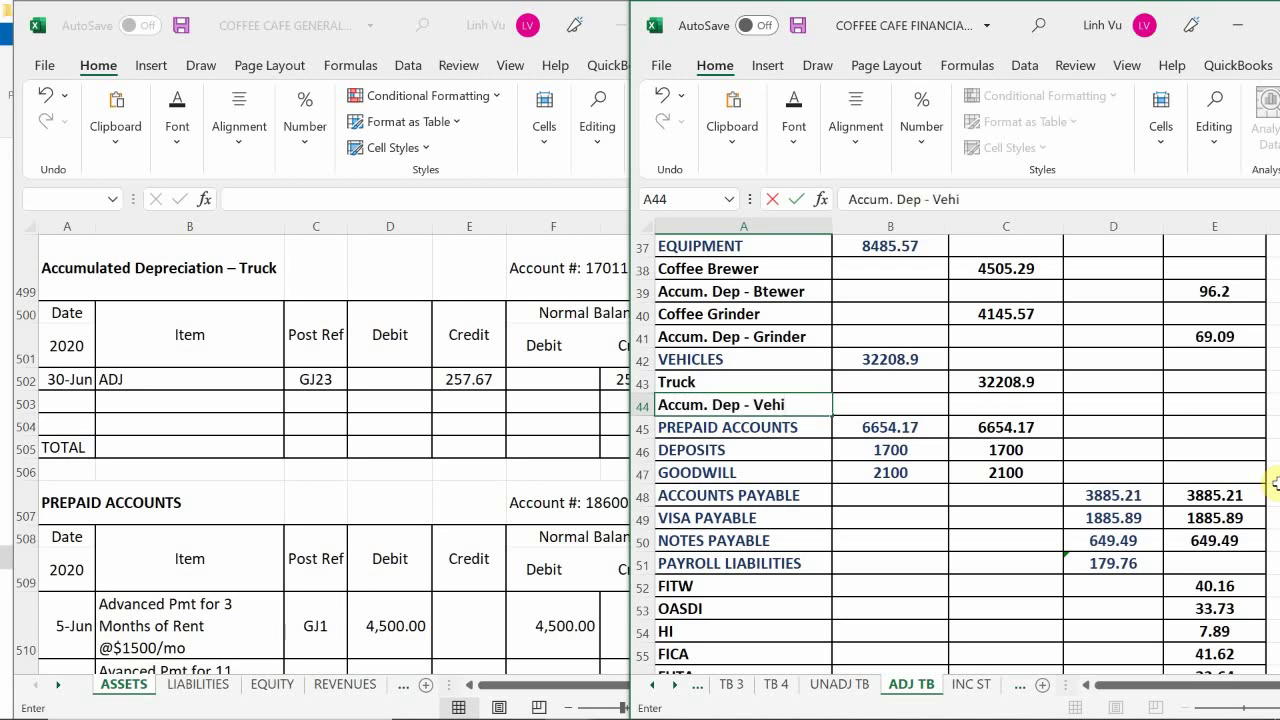
key("BackSpace")
key("BackSpace")
key("BackSpace")
key("BackSpace")
type("Try")
key("BackSpace")
type("uck")
key("Return")
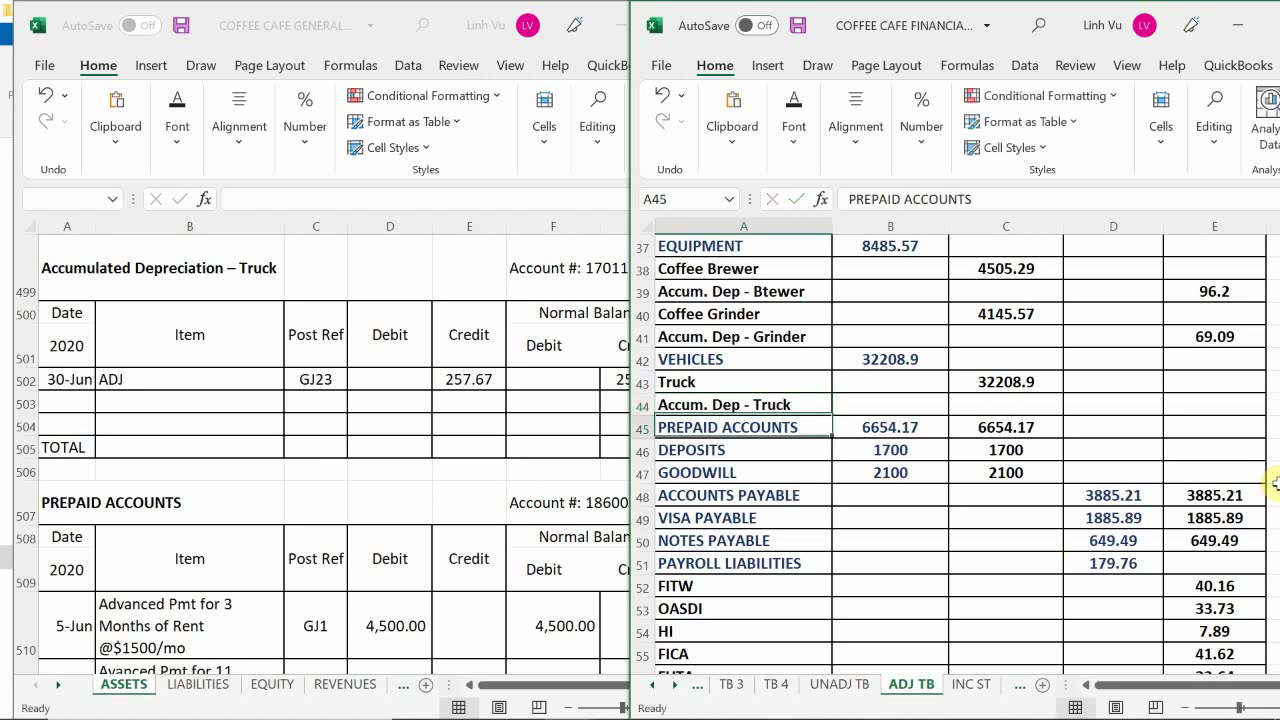
Enter the truck's accumulated depreciation credit balance of 257.67 in E44
key("Right")
key("Up")
key("Right")
key("Right")
key("Right")
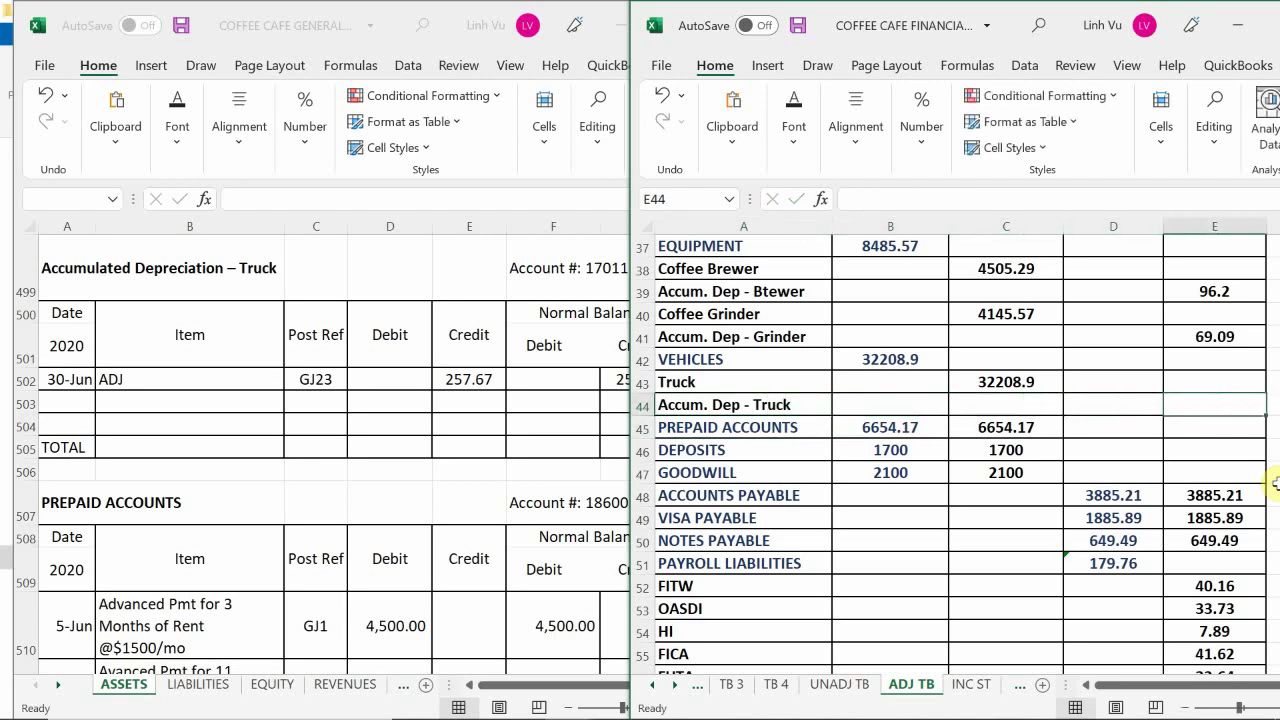
key("Left")
key("Right")
type("257.67")
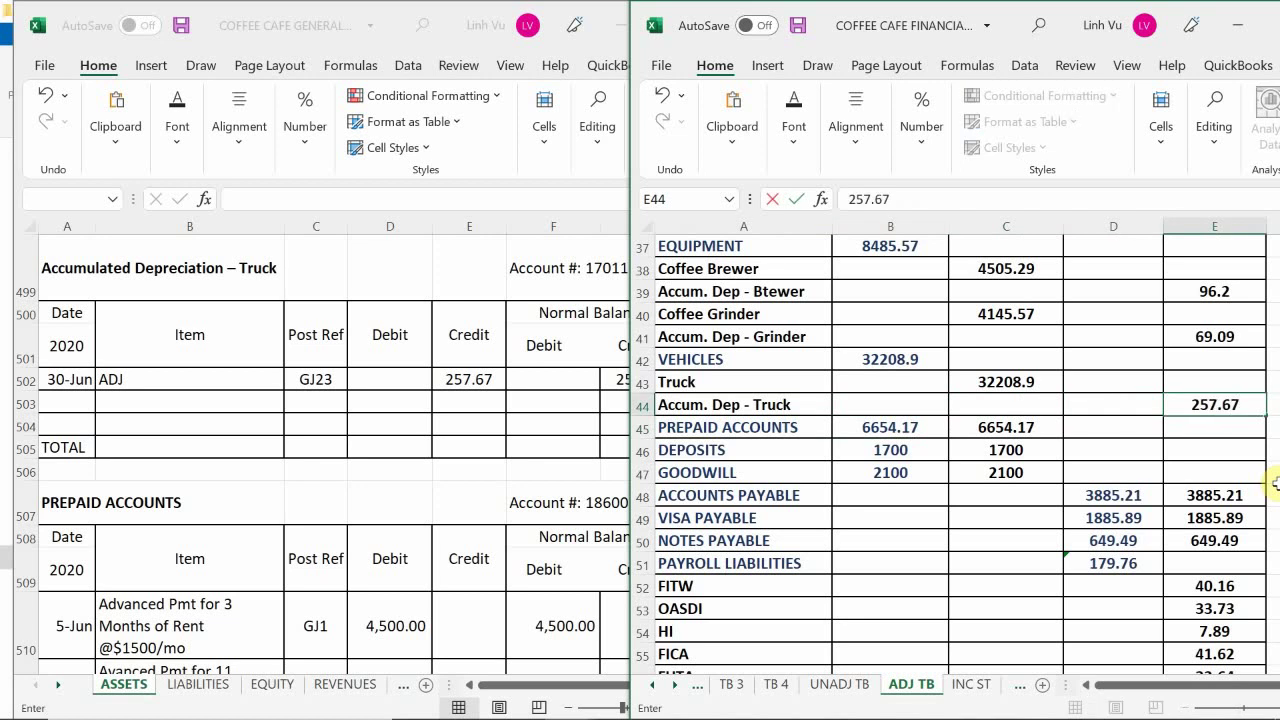
key("Return")
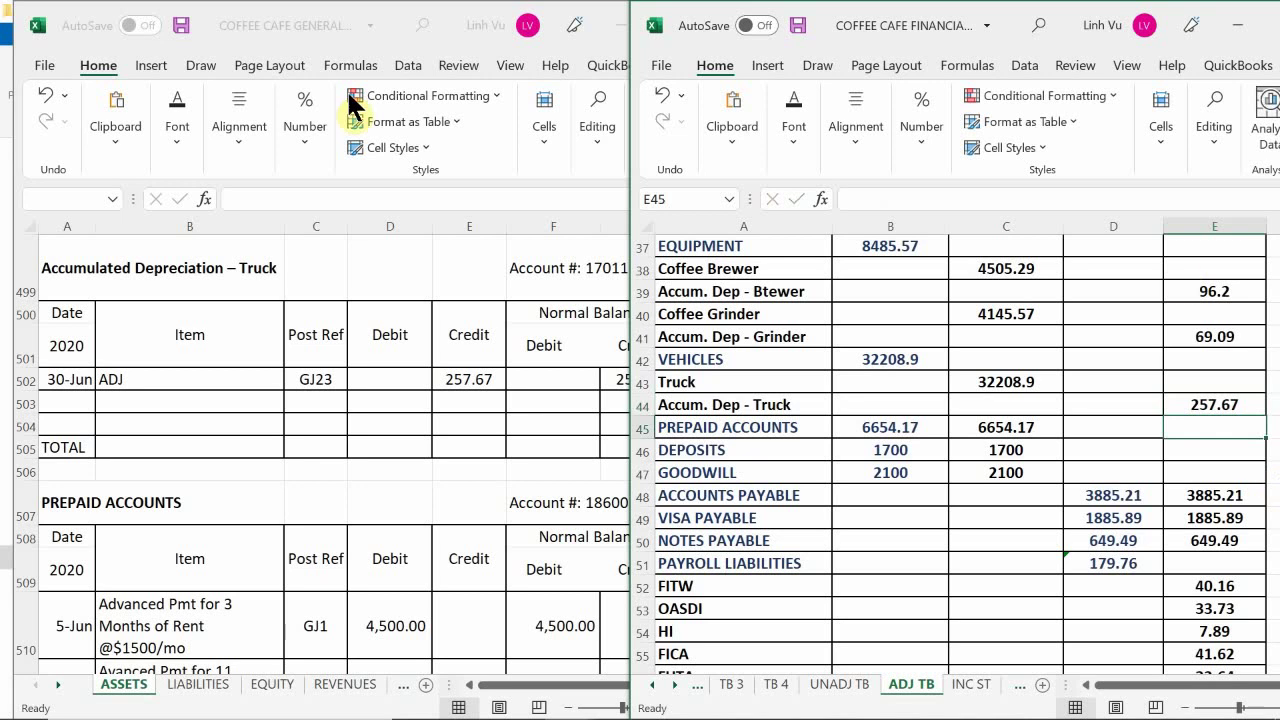
Replace the VEHICLES total in B42 with the formula =C43-E44 to net out the truck's accumulated depreciation
left_click(889, 359)
type("=")
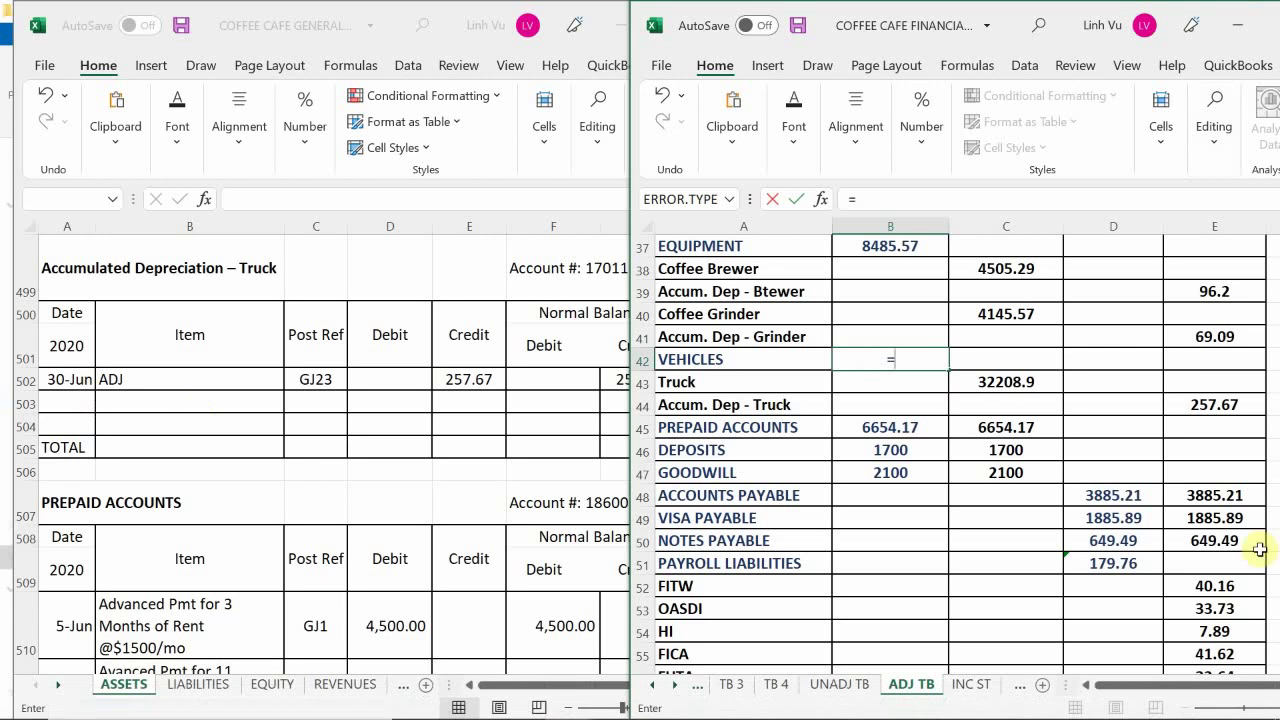
left_click(1025, 382)
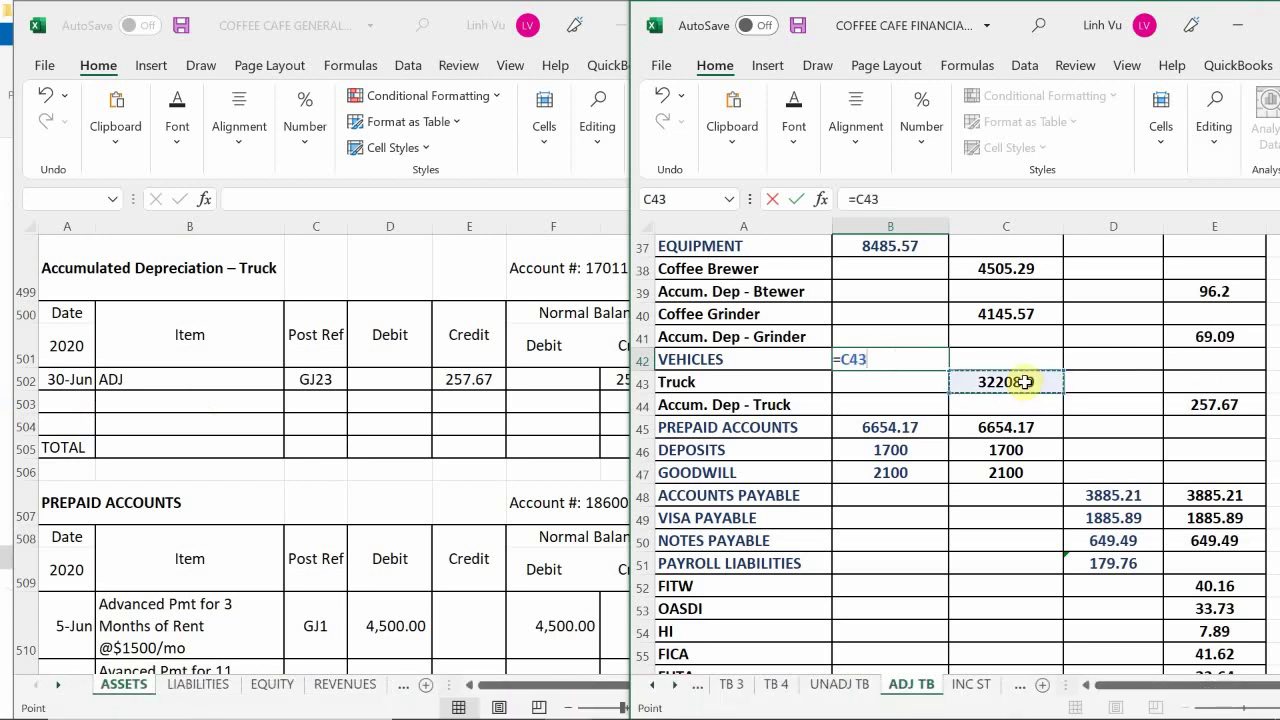
type("-")
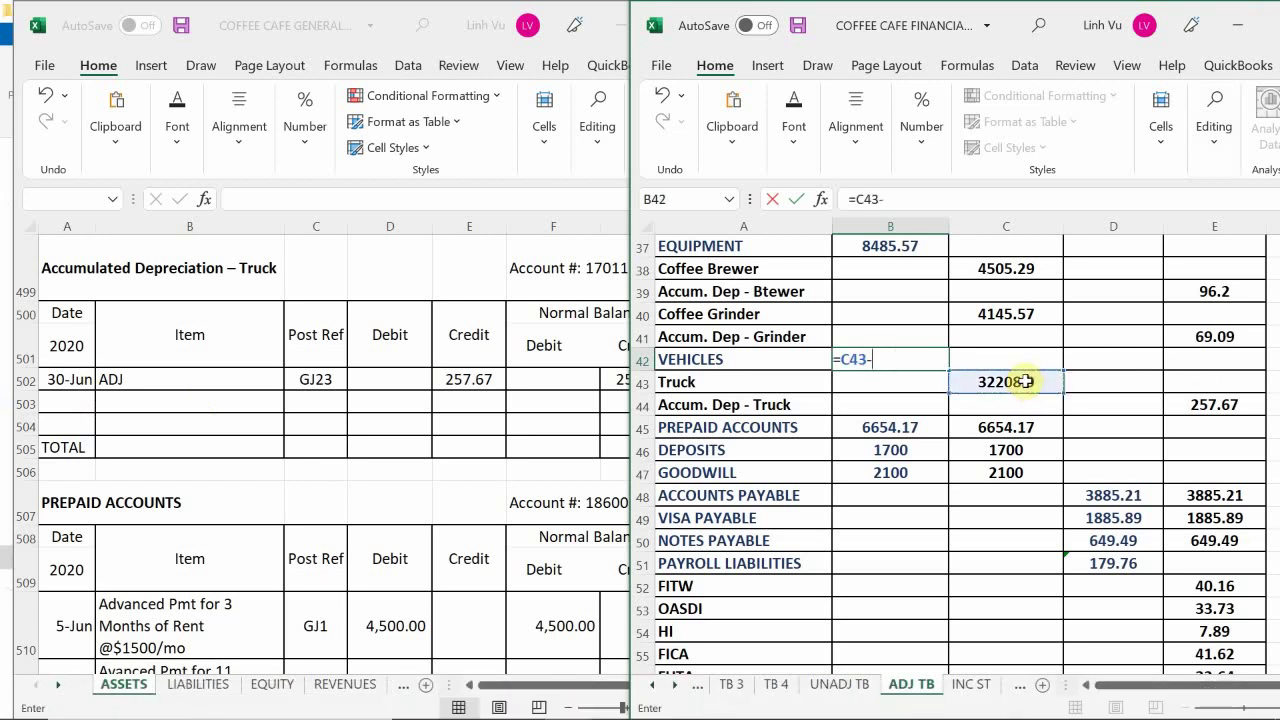
left_click(1200, 405)
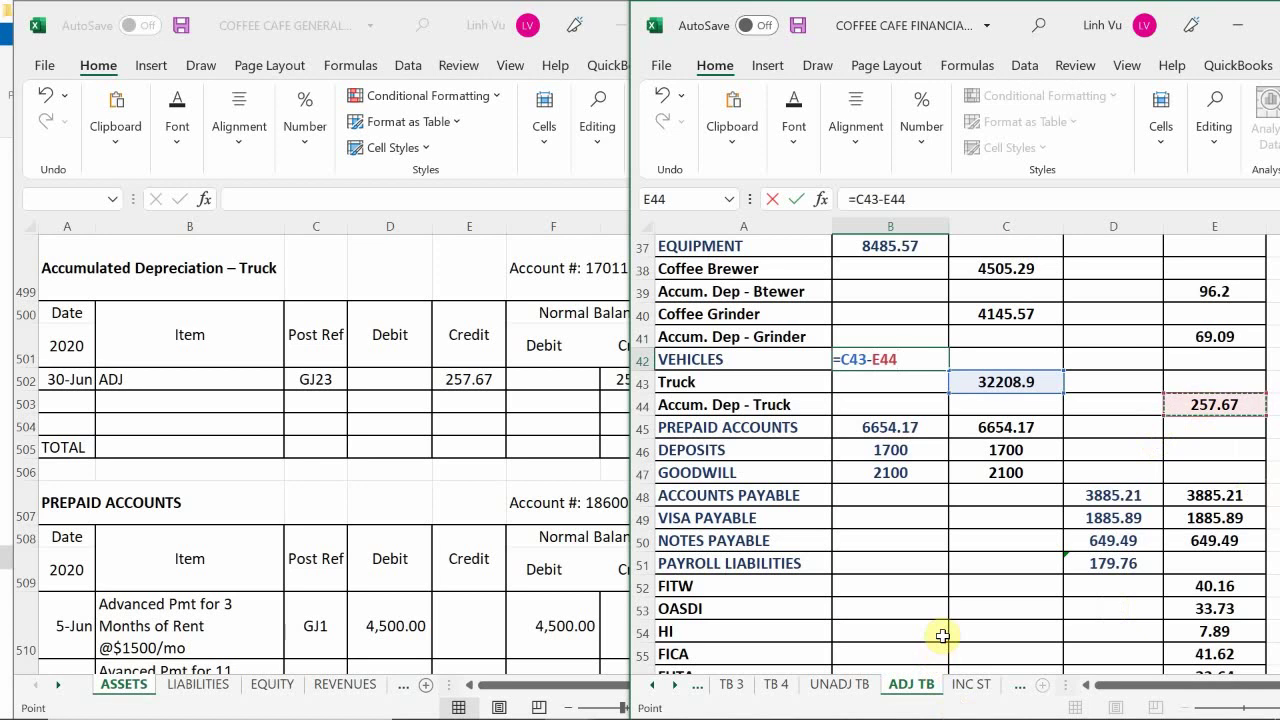
key("Return")
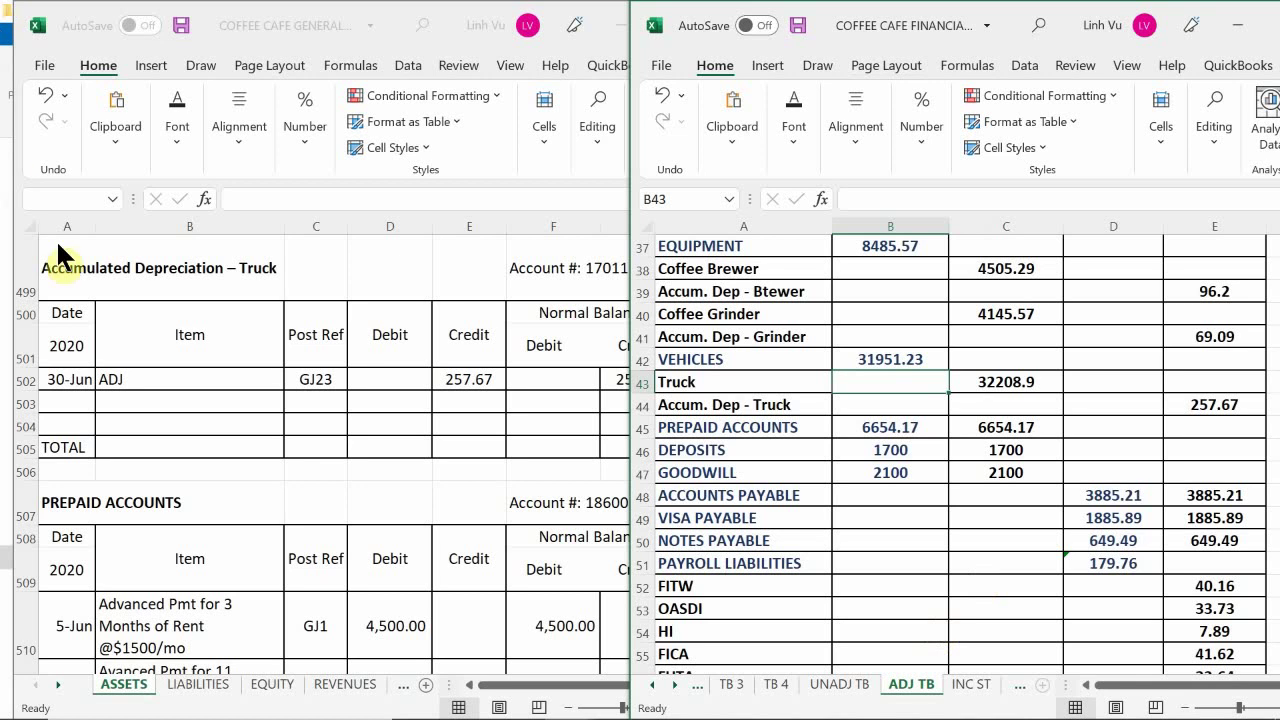
Check PREPAID ACCOUNTS, DEPOSITS and GOODWILL in the general ledger's ASSETS sheet against ADJ TB and locate Accumulated Amortization – Goodwill
left_click(405, 370)
scroll(405, 370, "down", 3)
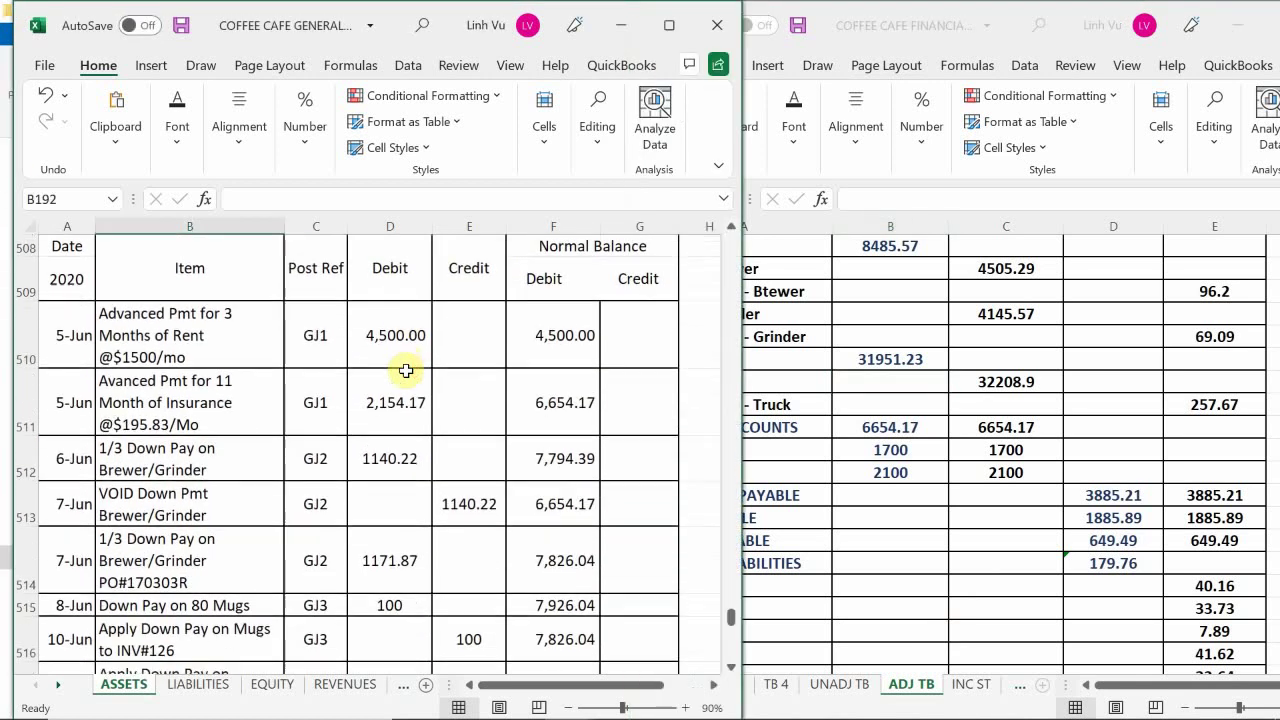
scroll(405, 370, "down", 3)
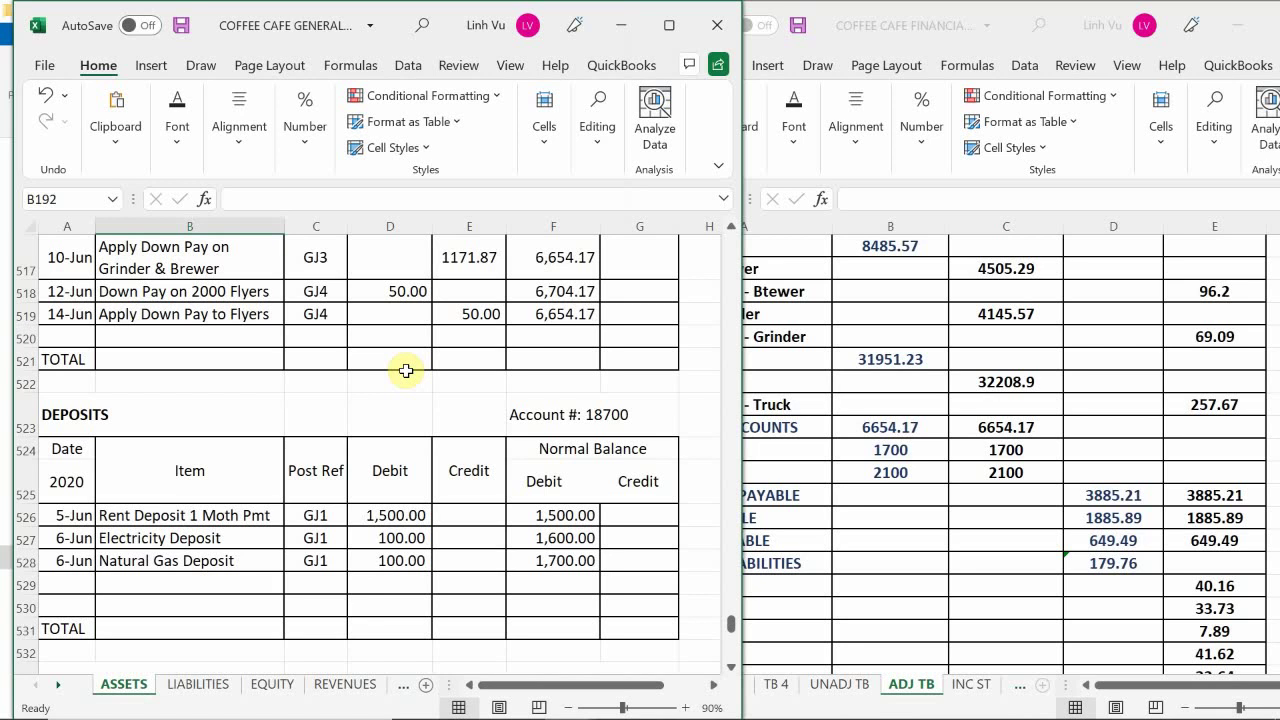
scroll(405, 370, "down", 2)
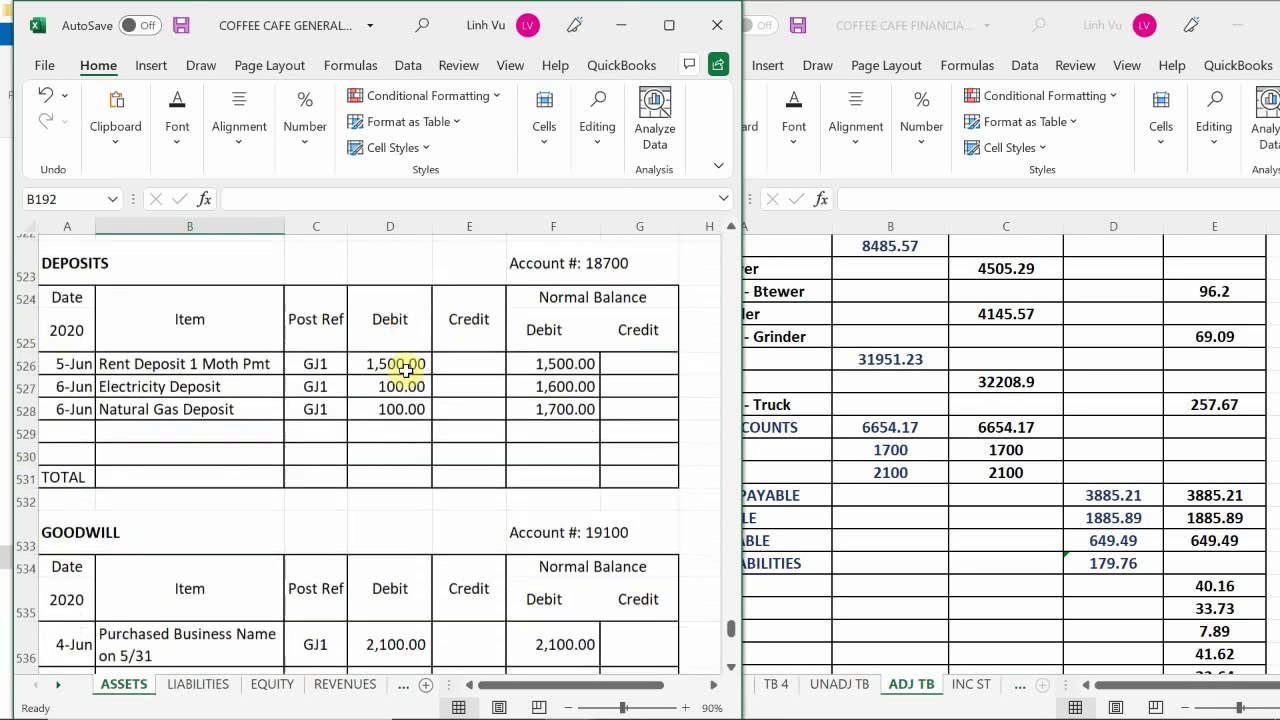
scroll(405, 370, "down", 5)
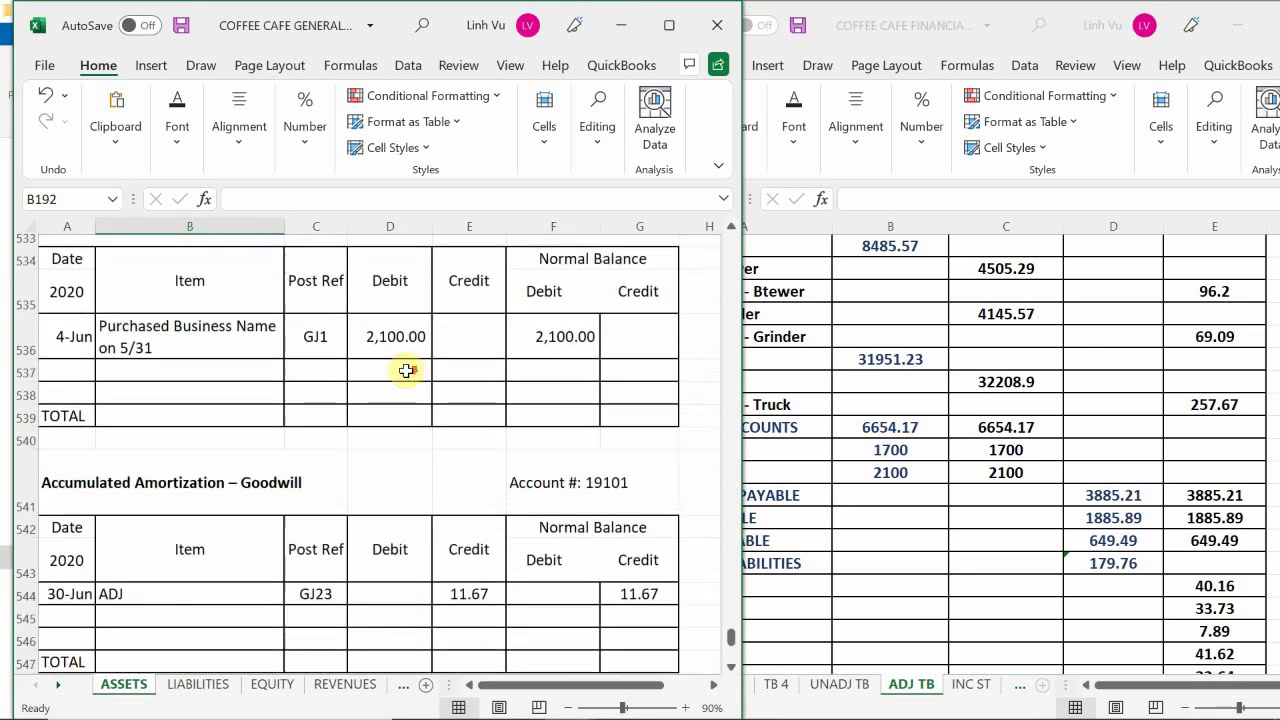
scroll(405, 370, "up", 2)
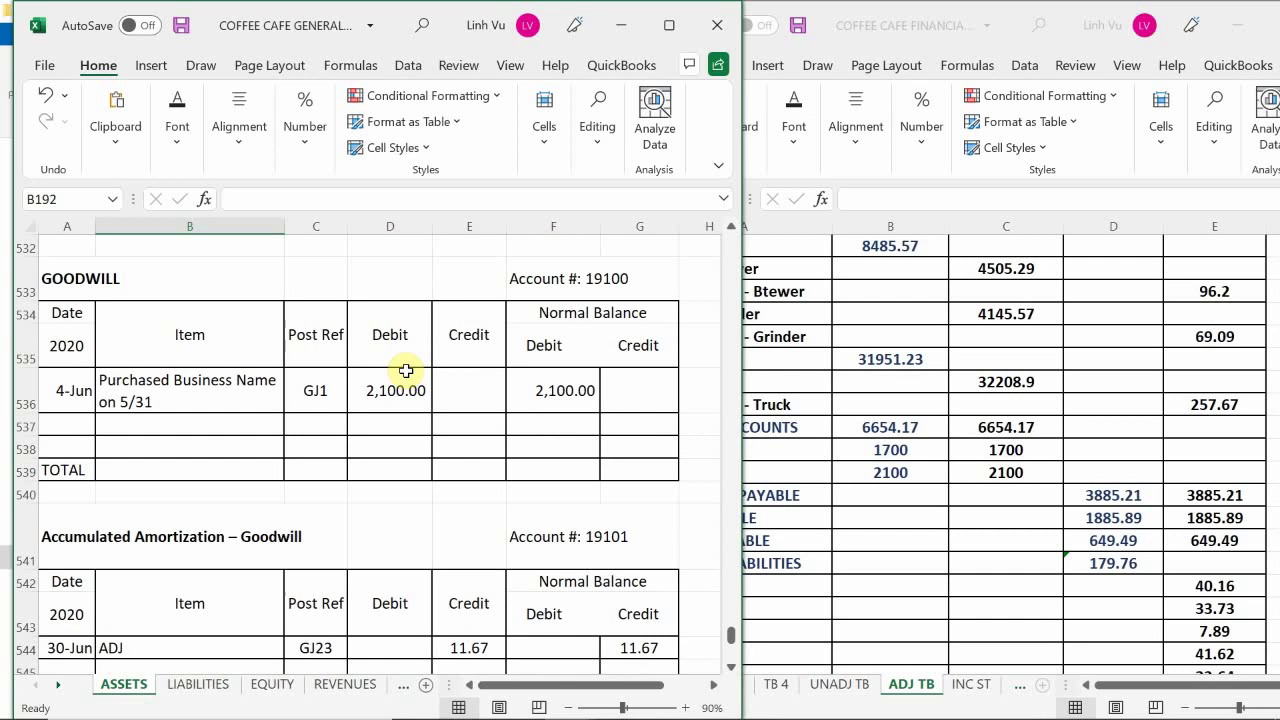
left_click(780, 474)
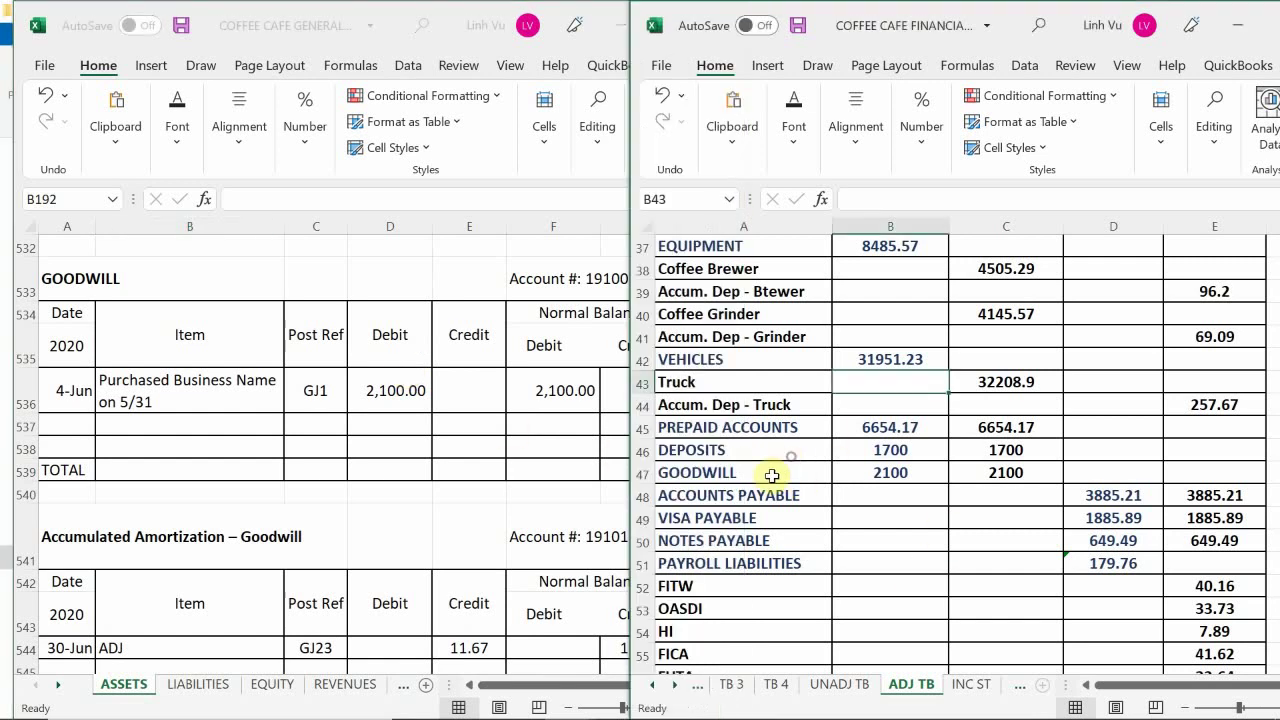
scroll(735, 492, "down", 1)
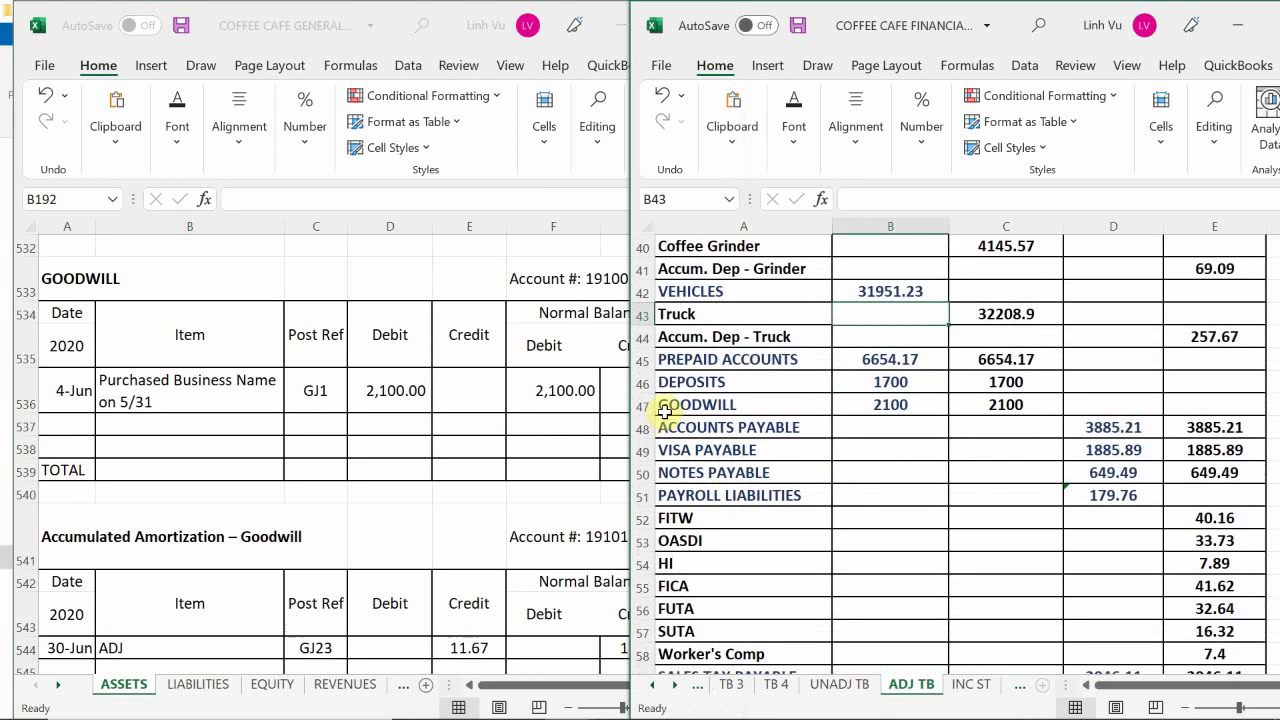
left_click(480, 443)
scroll(481, 443, "down", 3)
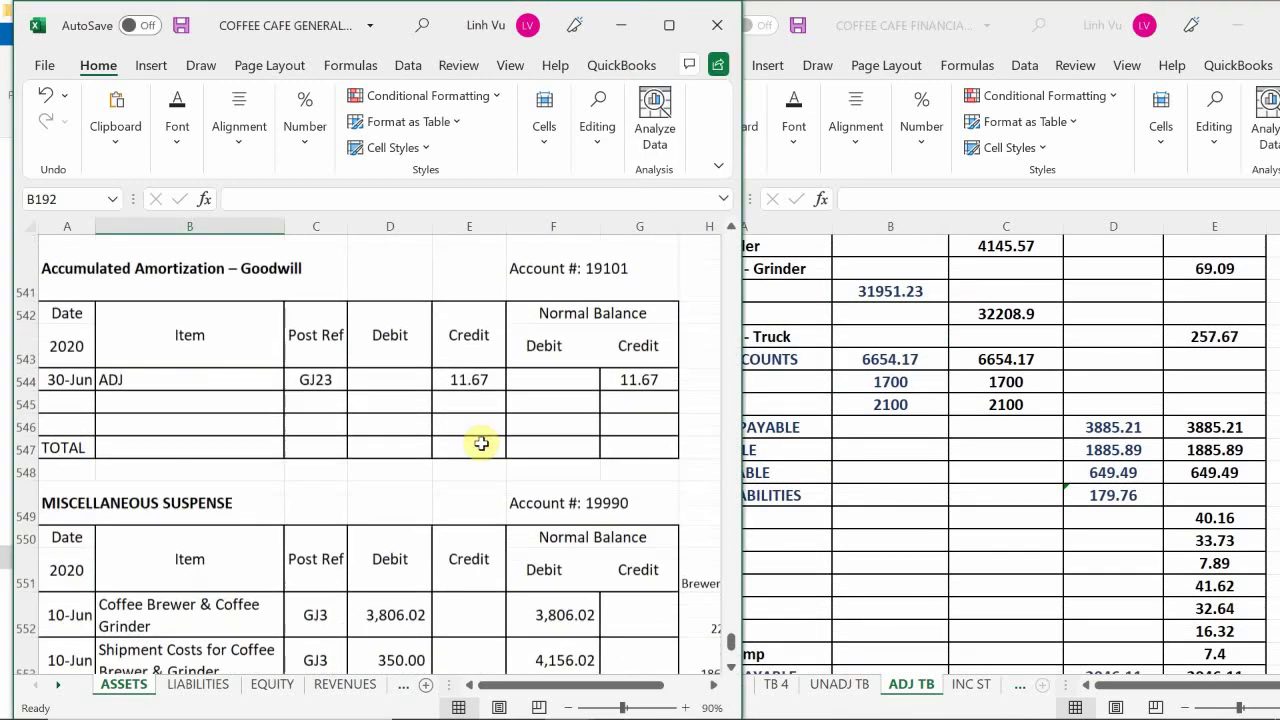
Insert a blank row beneath GOODWILL, above ACCOUNTS PAYABLE, in ADJ TB
left_click(775, 410)
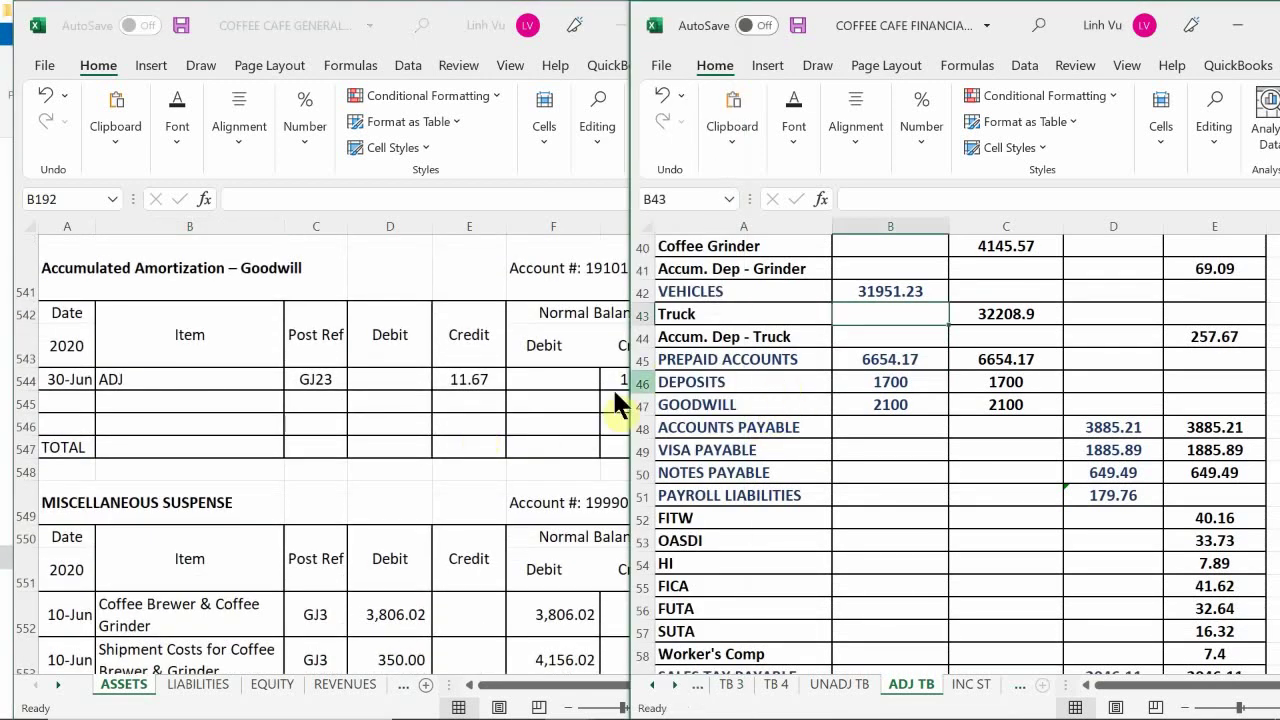
left_click(643, 428)
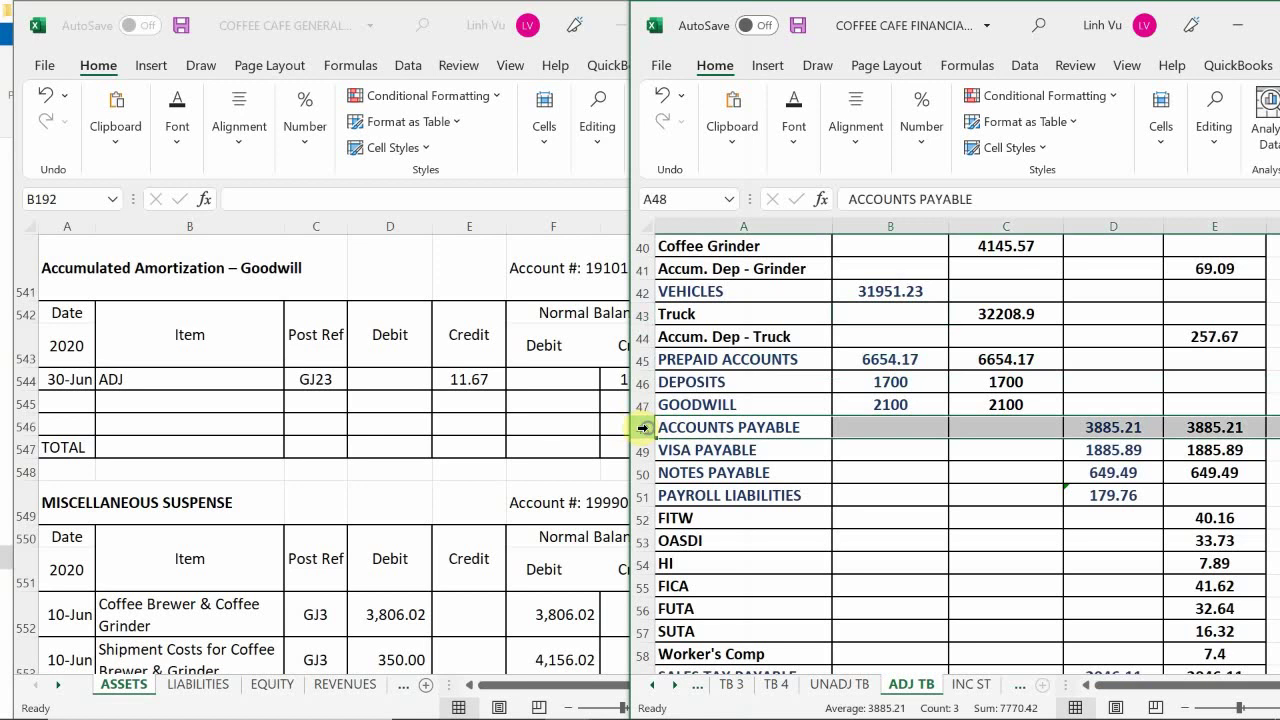
right_click(647, 429)
left_click(729, 236)
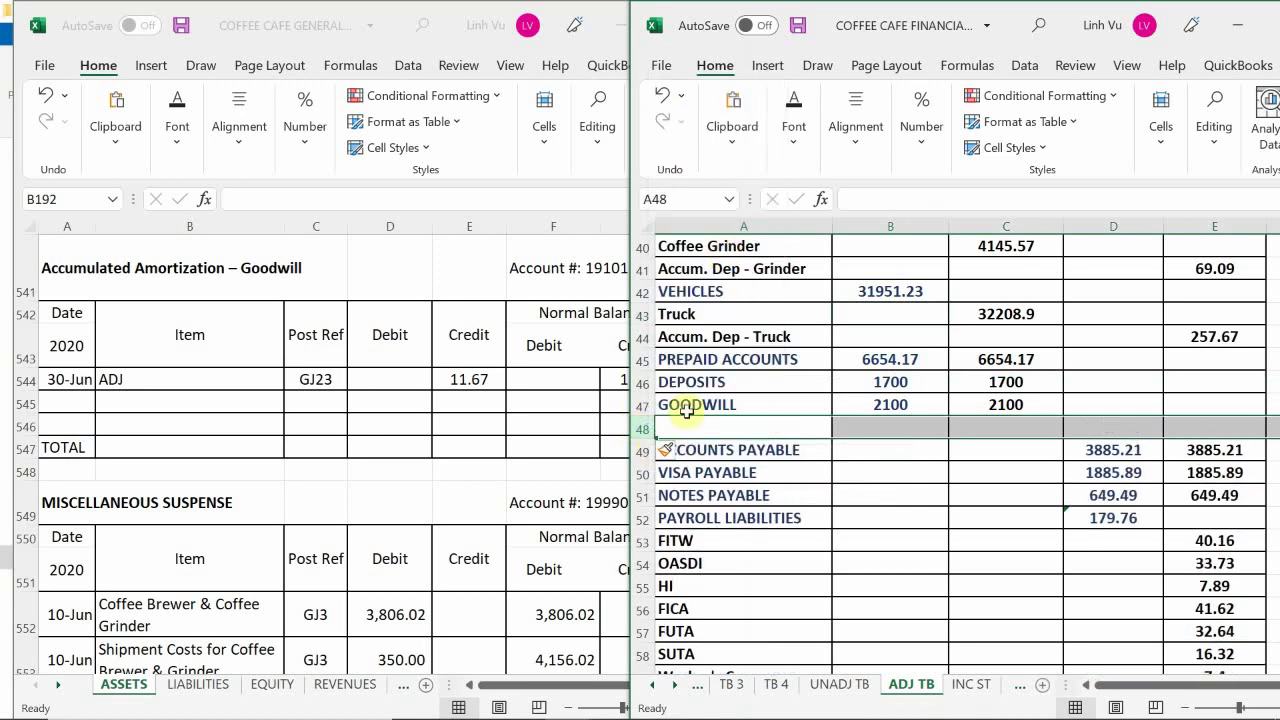
Label the new row's account in A48 "Accum. Amort - Goodwill"
left_click(710, 430)
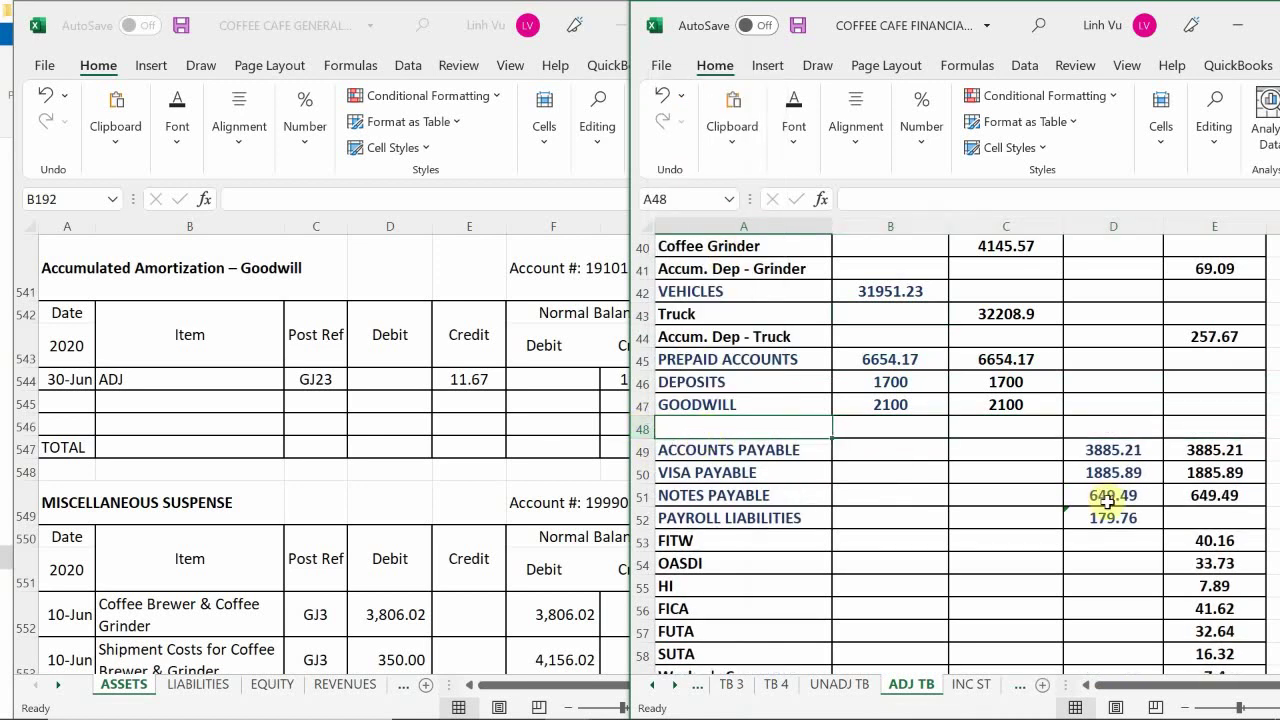
type("a")
key("BackSpace")
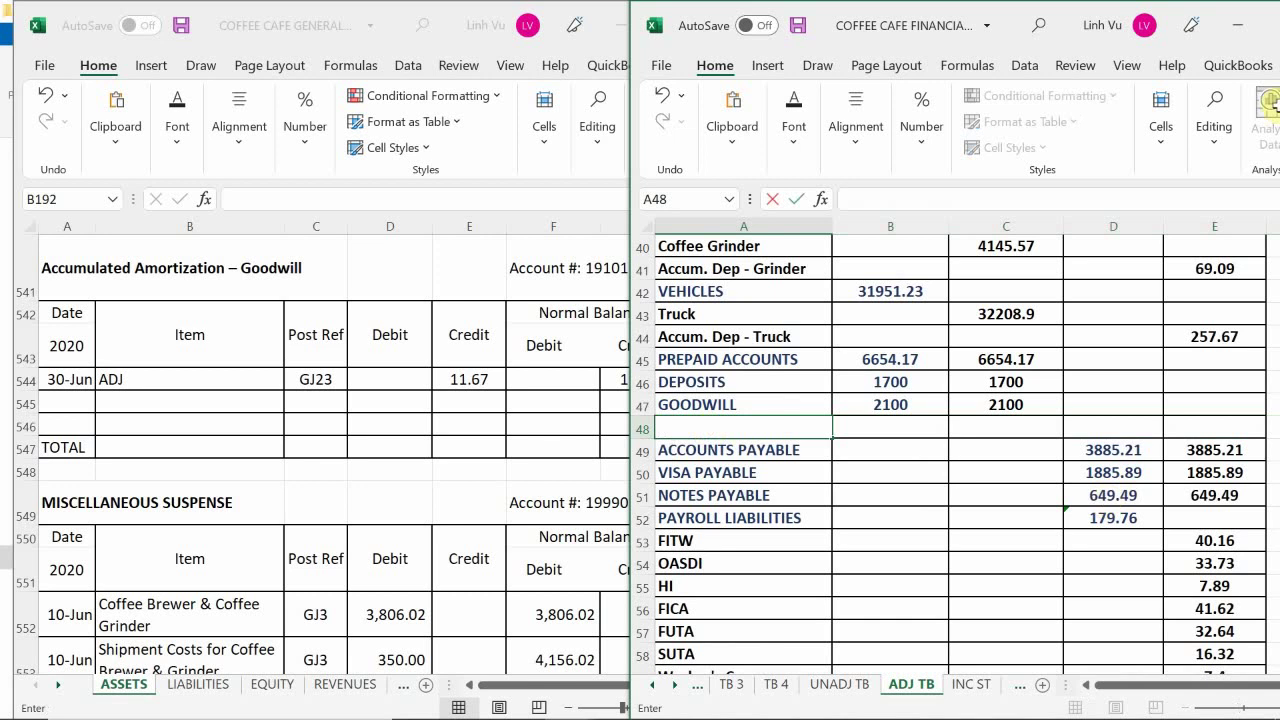
left_click(830, 138)
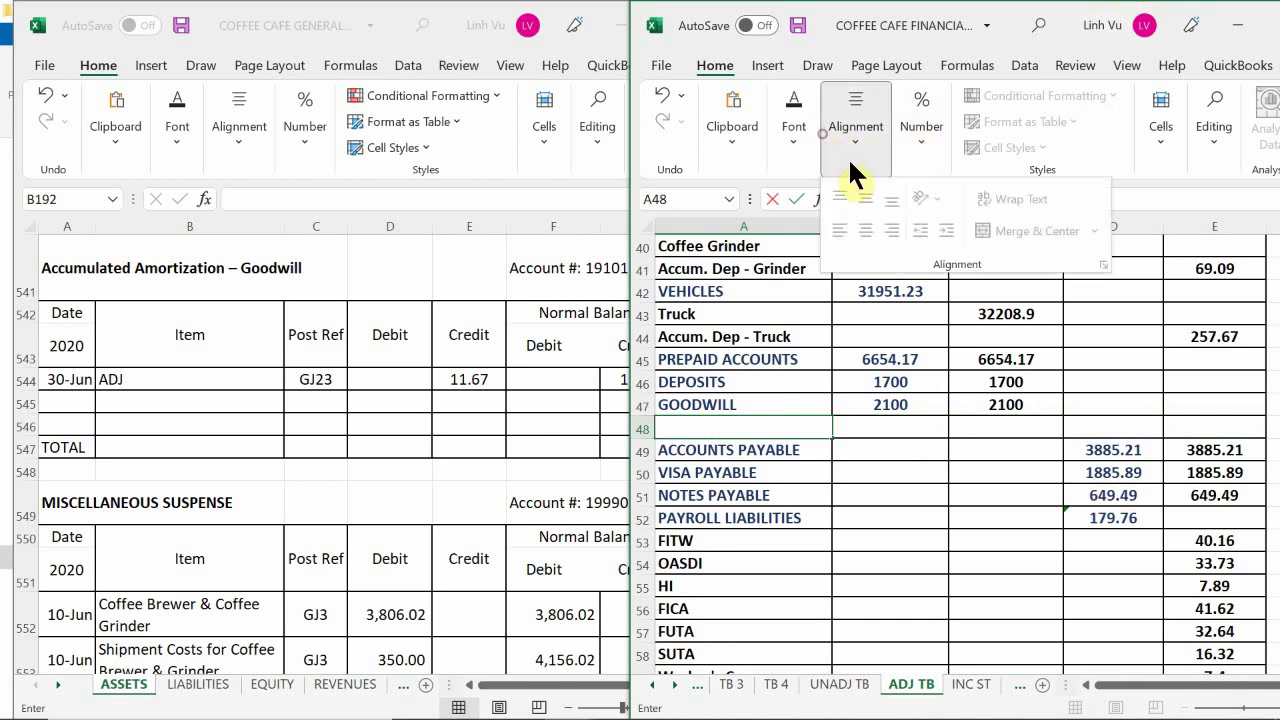
left_click(800, 147)
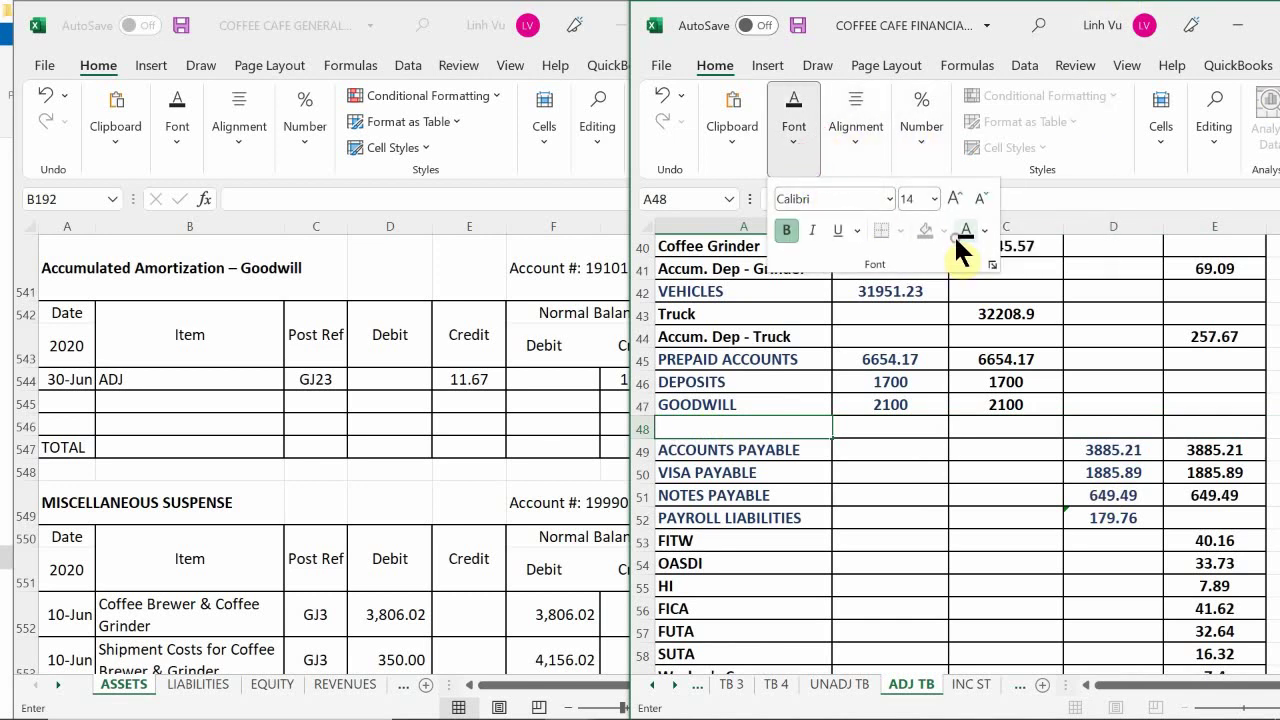
left_click(682, 428)
type("A")
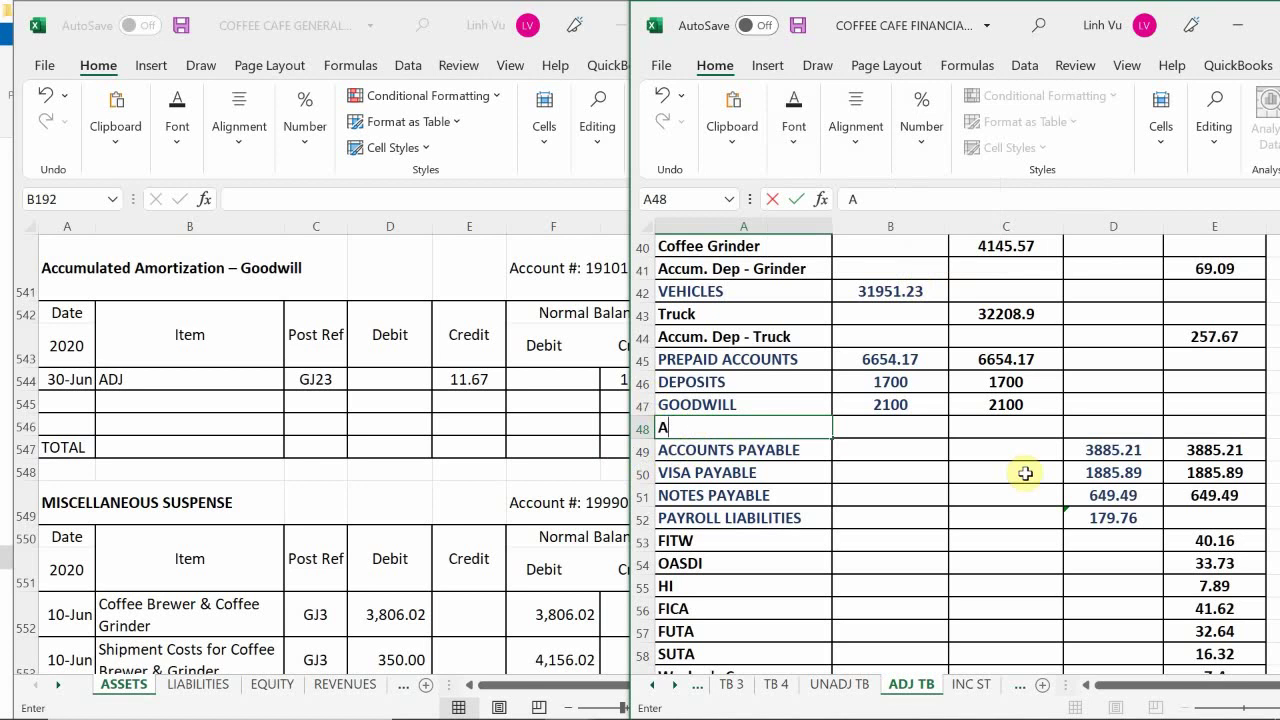
type("ccum. Dep ")
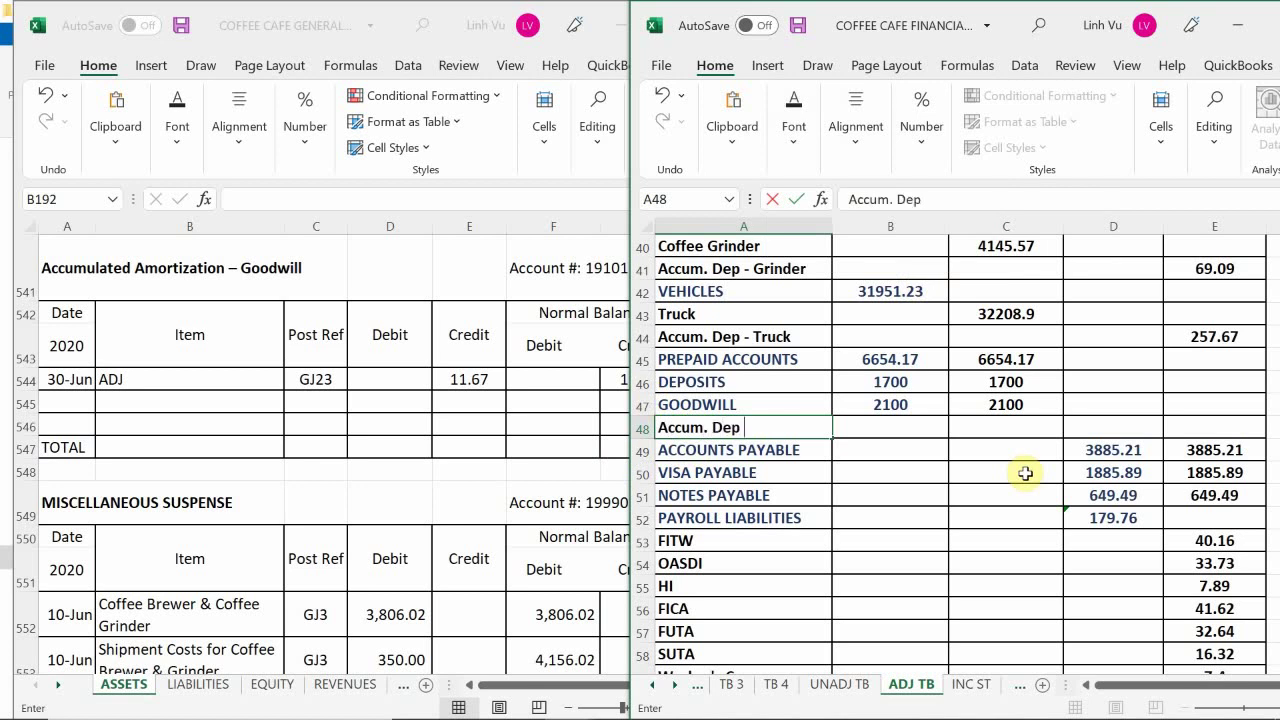
type("- Goo")
key("BackSpace")
key("BackSpace")
key("BackSpace")
key("BackSpace")
key("BackSpace")
key("BackSpace")
type("Acc")
key("BackSpace")
key("BackSpace")
type("mort 0")
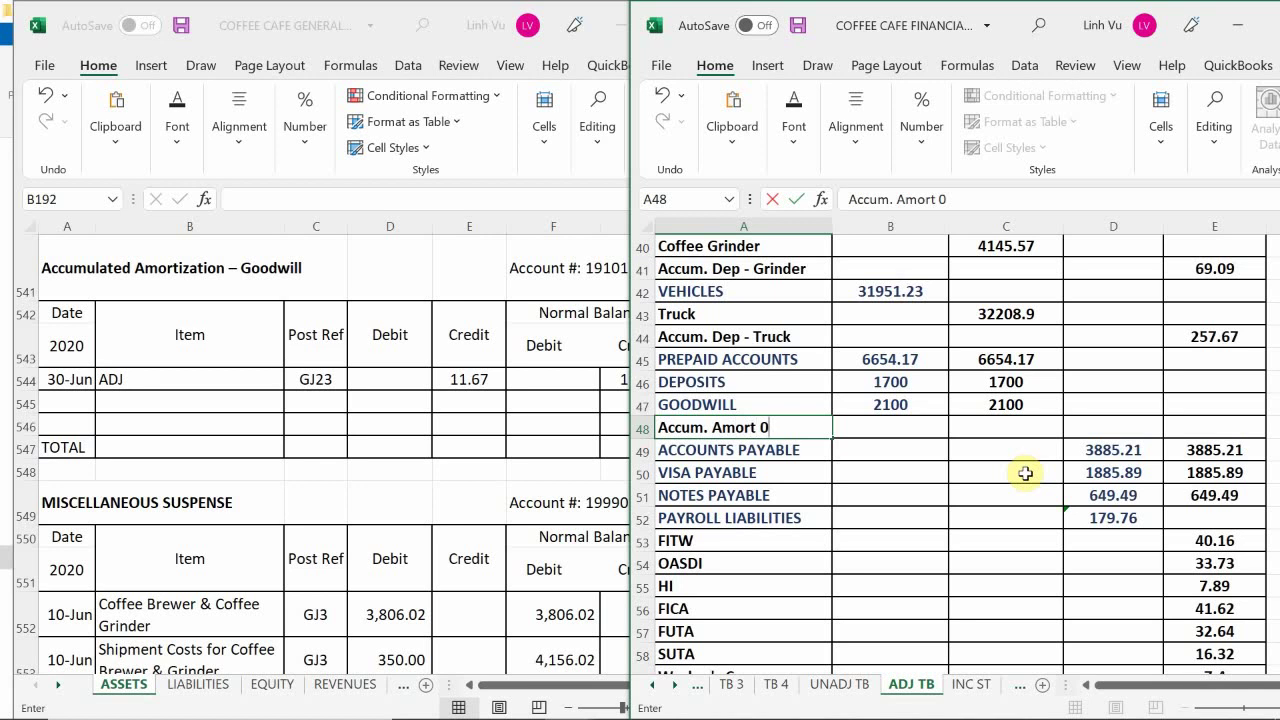
key("BackSpace")
type("- Goodwill")
key("Return")
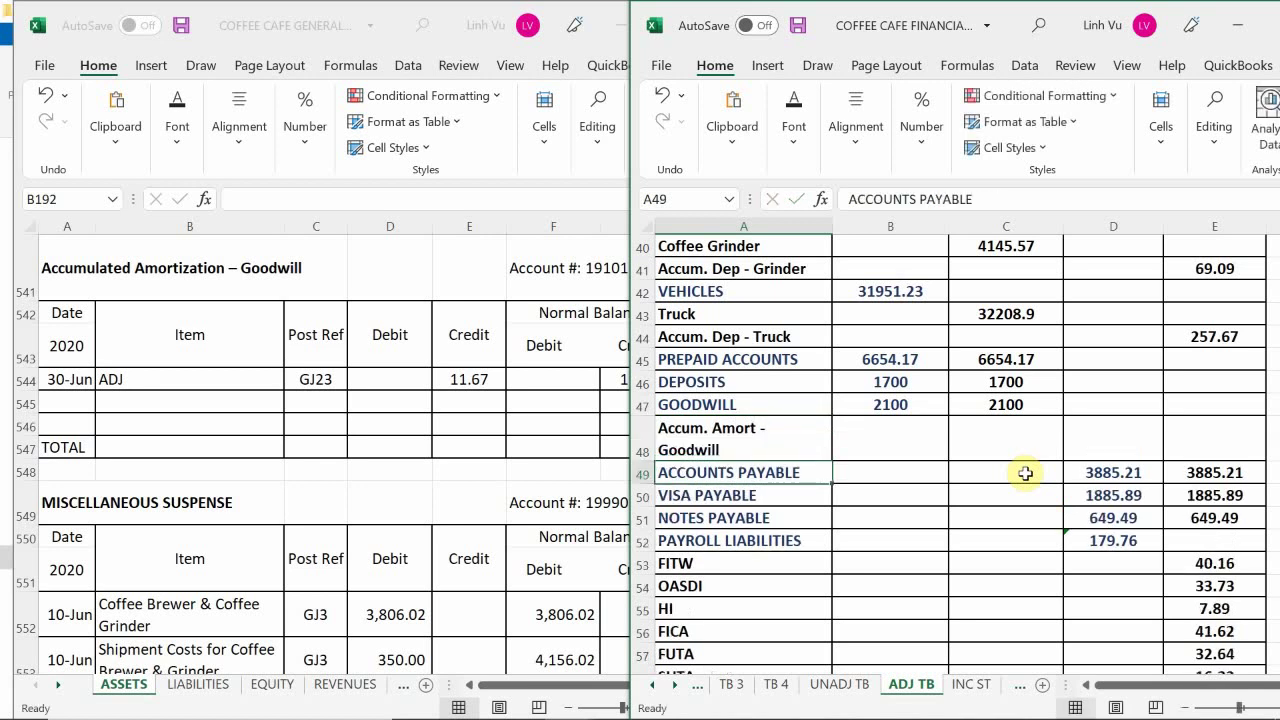
Enter goodwill's accumulated amortization credit balance of 11.67 in E48
key("Up")
key("Right")
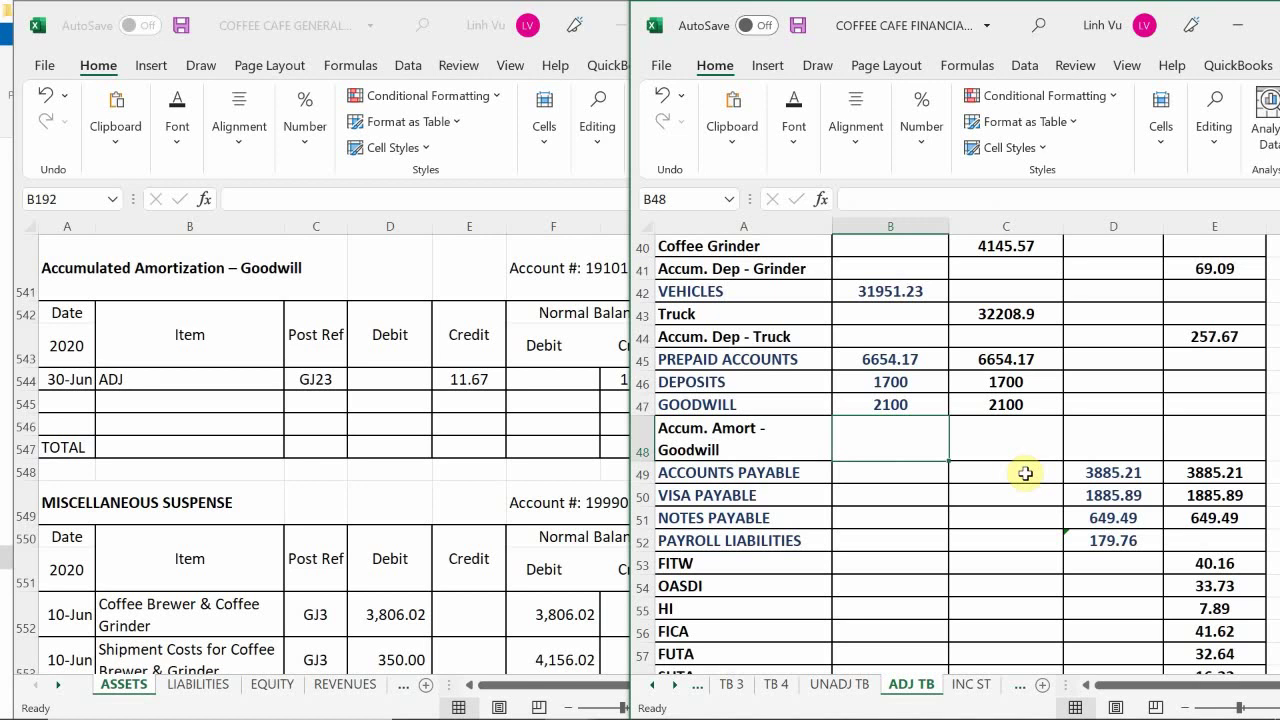
key("Right")
key("Right")
key("Right")
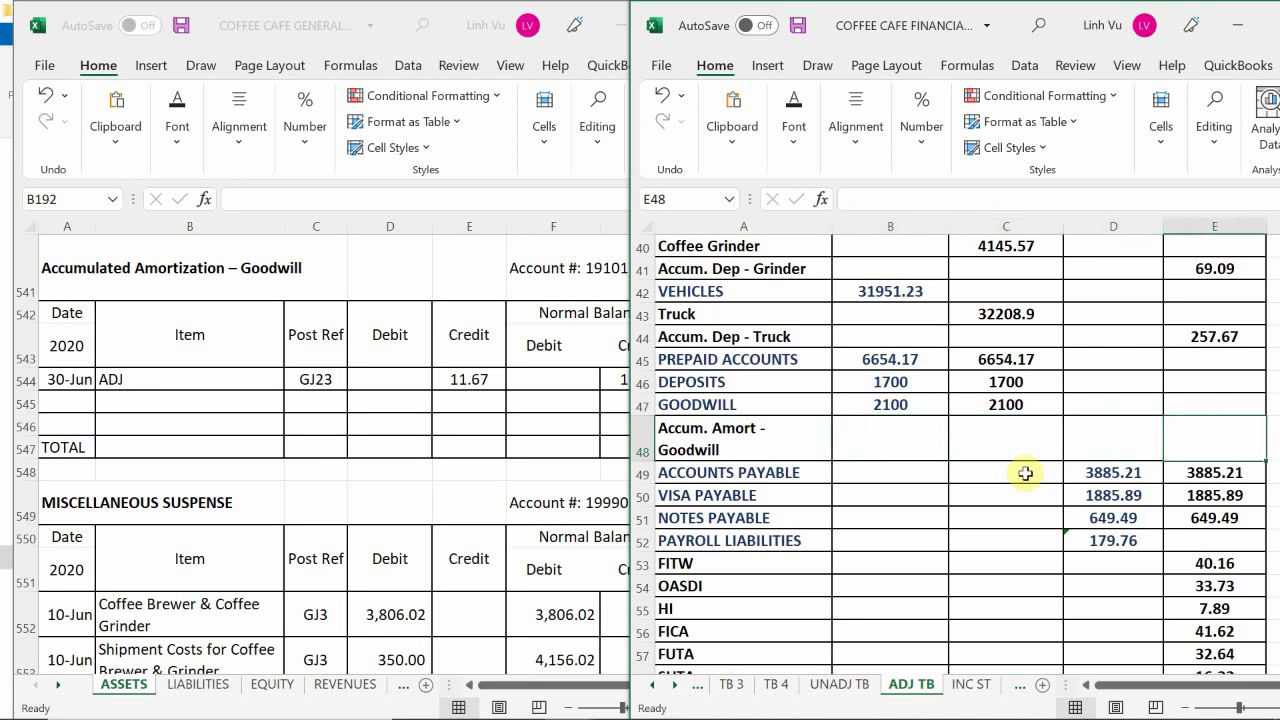
type("11.67")
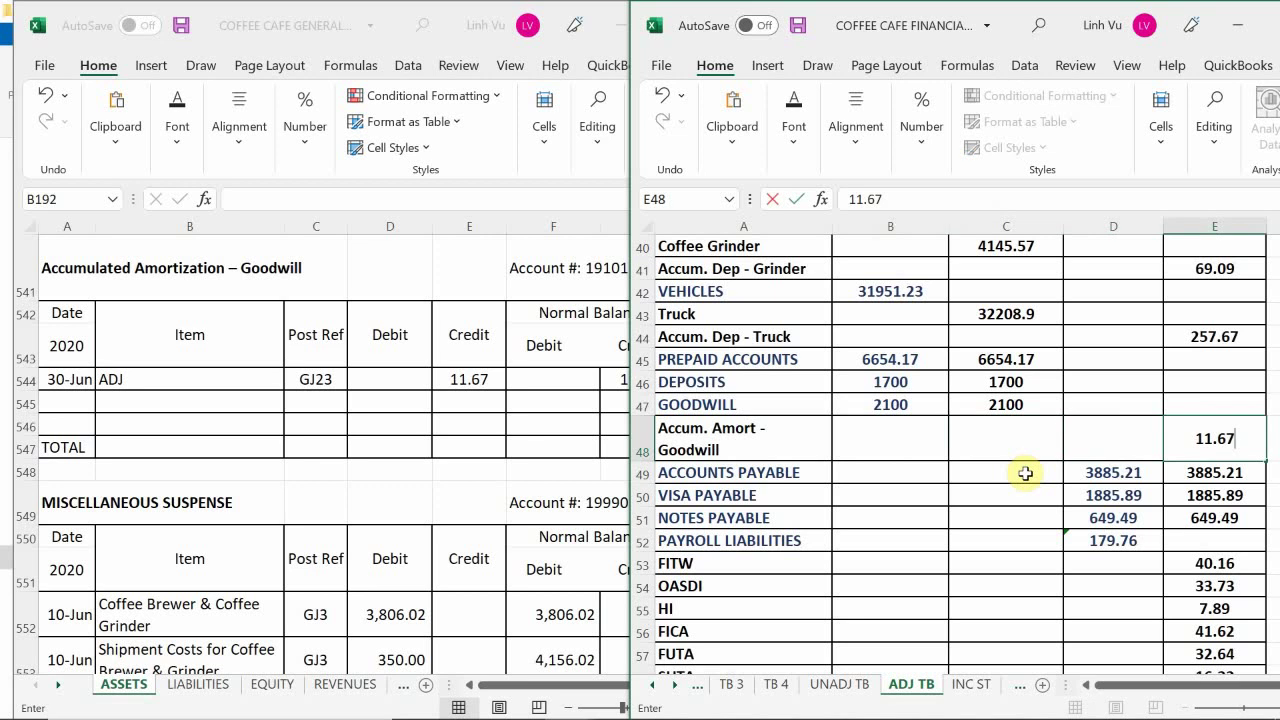
key("Return")
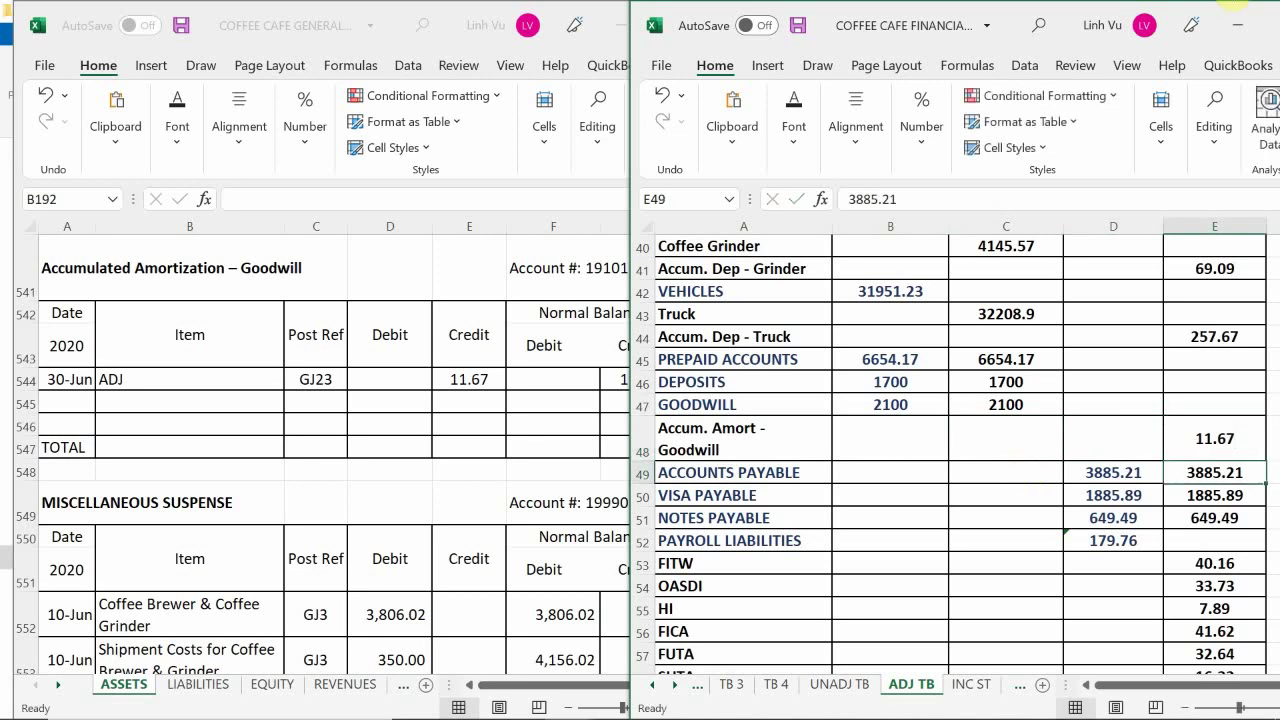
Replace the GOODWILL total in B47 with the formula =C47-E48 to net out the accumulated amortization
left_click(894, 407)
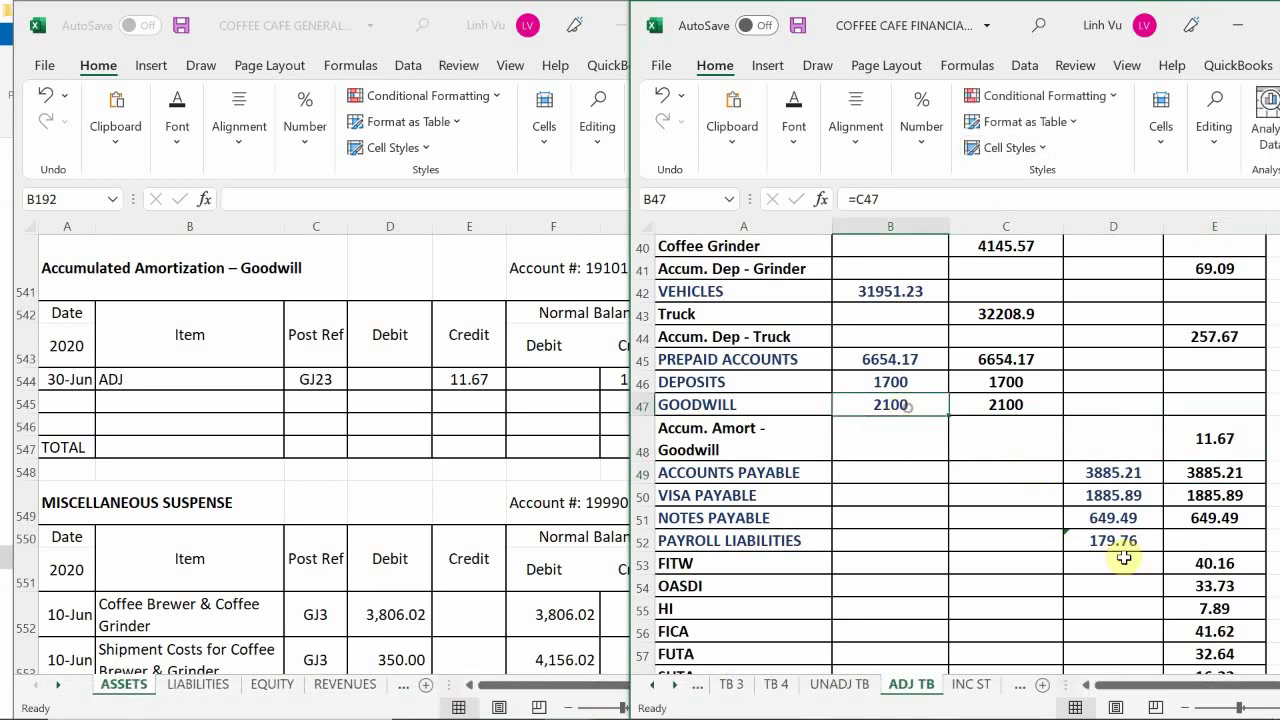
type("=C47-")
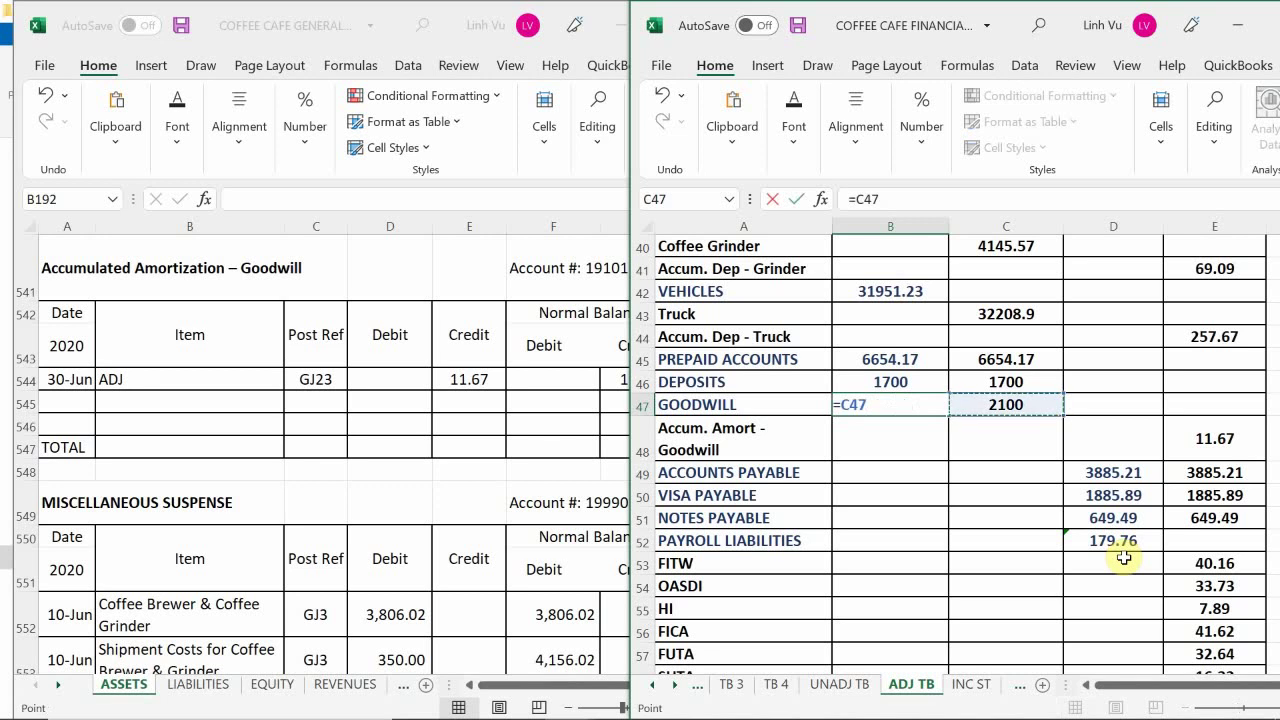
left_click(1212, 439)
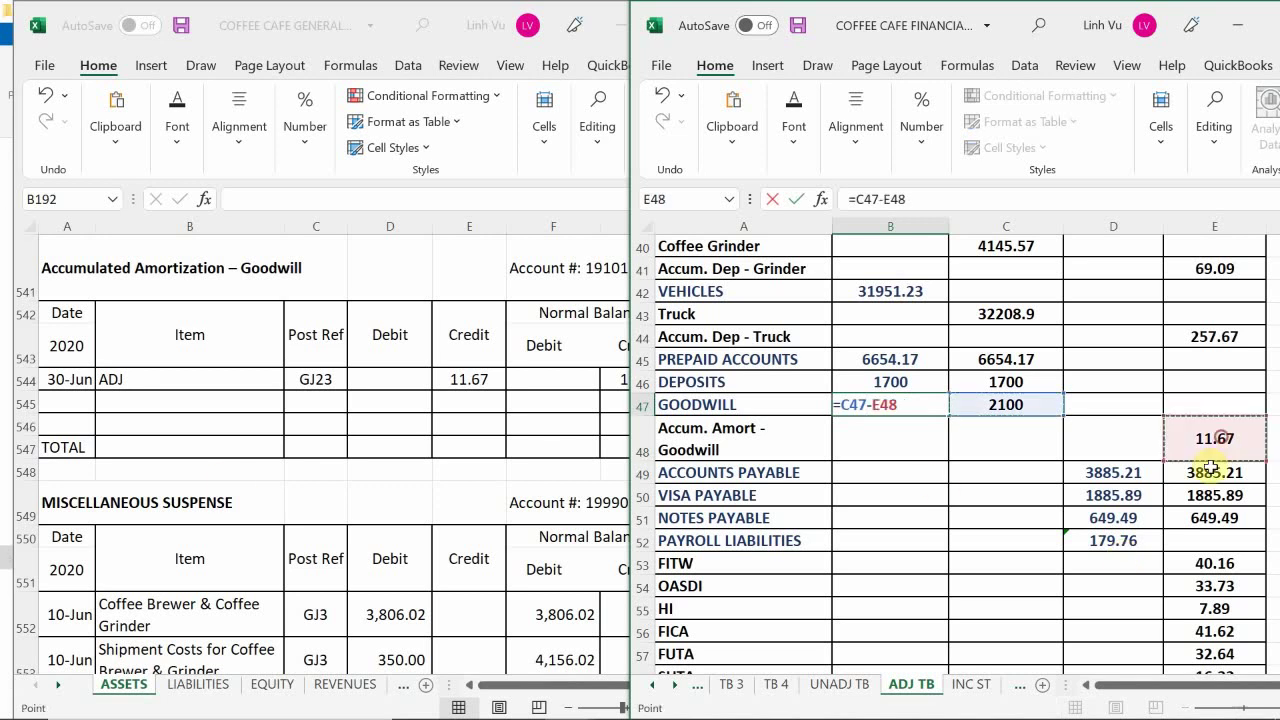
key("Return")
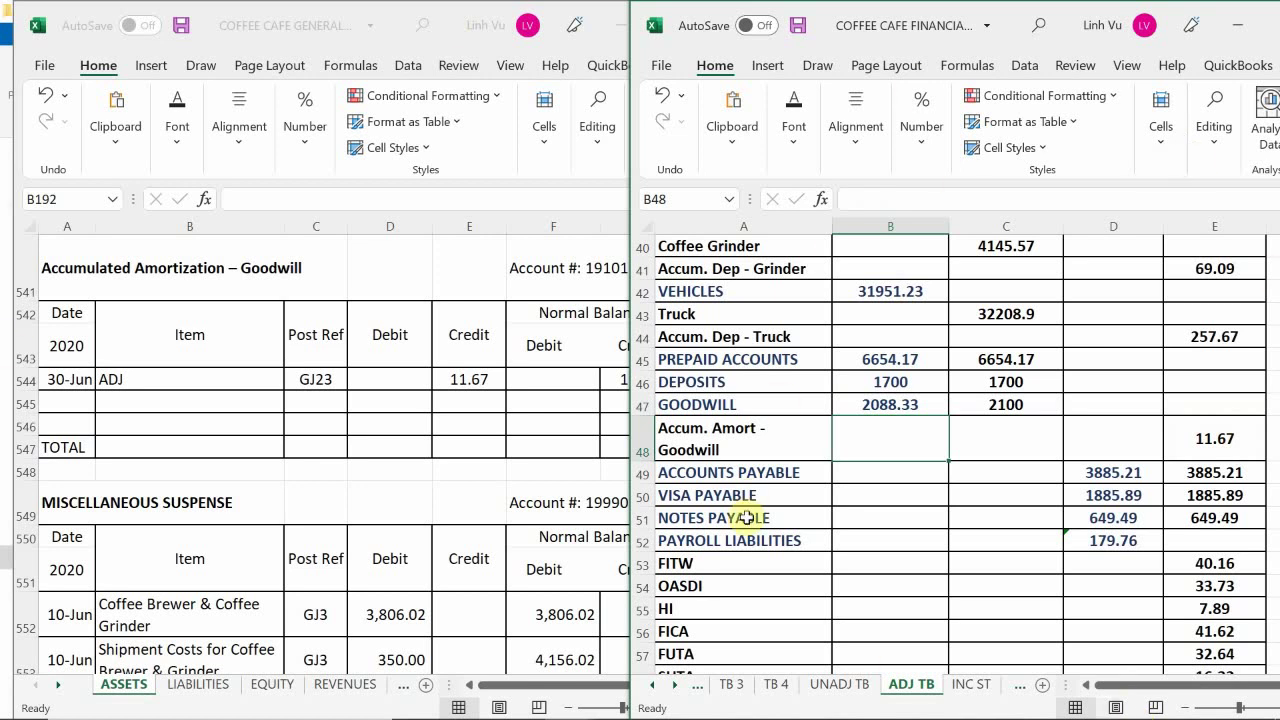
Review the MISCELLANEOUS SUSPENSE account and the end of the ledger's ASSETS sheet for any remaining asset balances
left_click(785, 452)
scroll(790, 462, "down", 1)
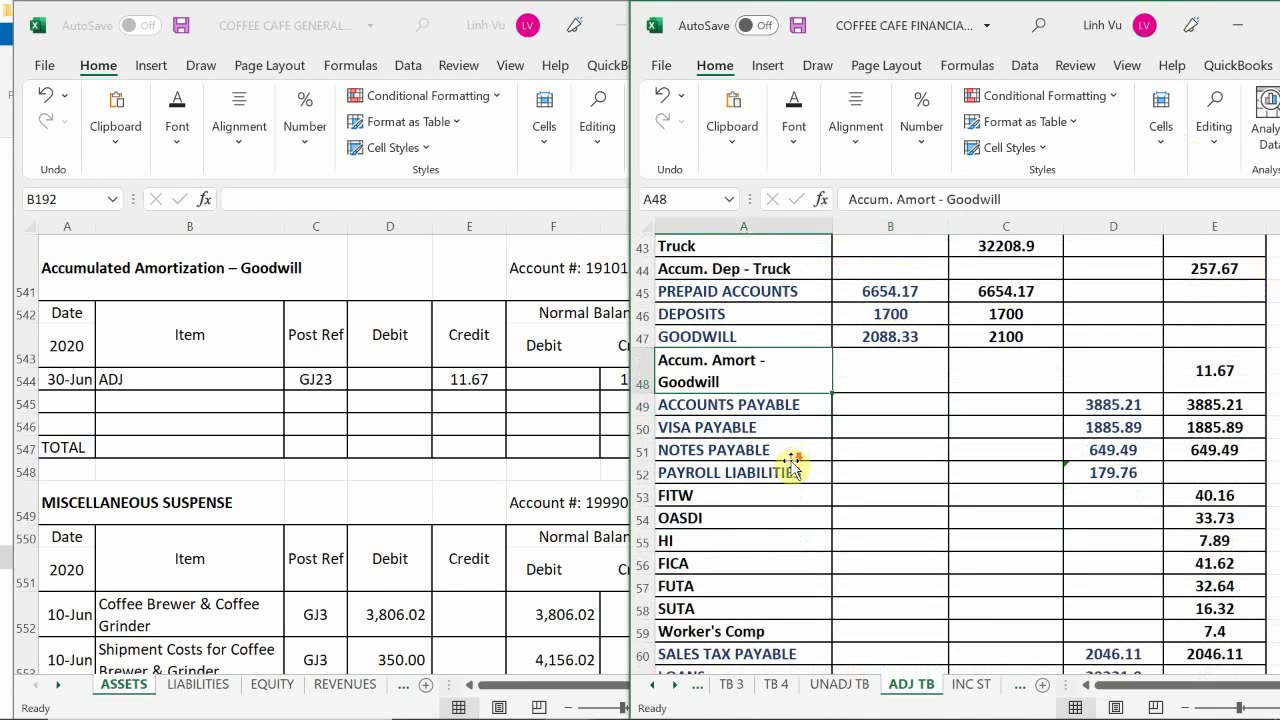
scroll(792, 465, "down", 1)
scroll(792, 465, "up", 1)
left_click(542, 400)
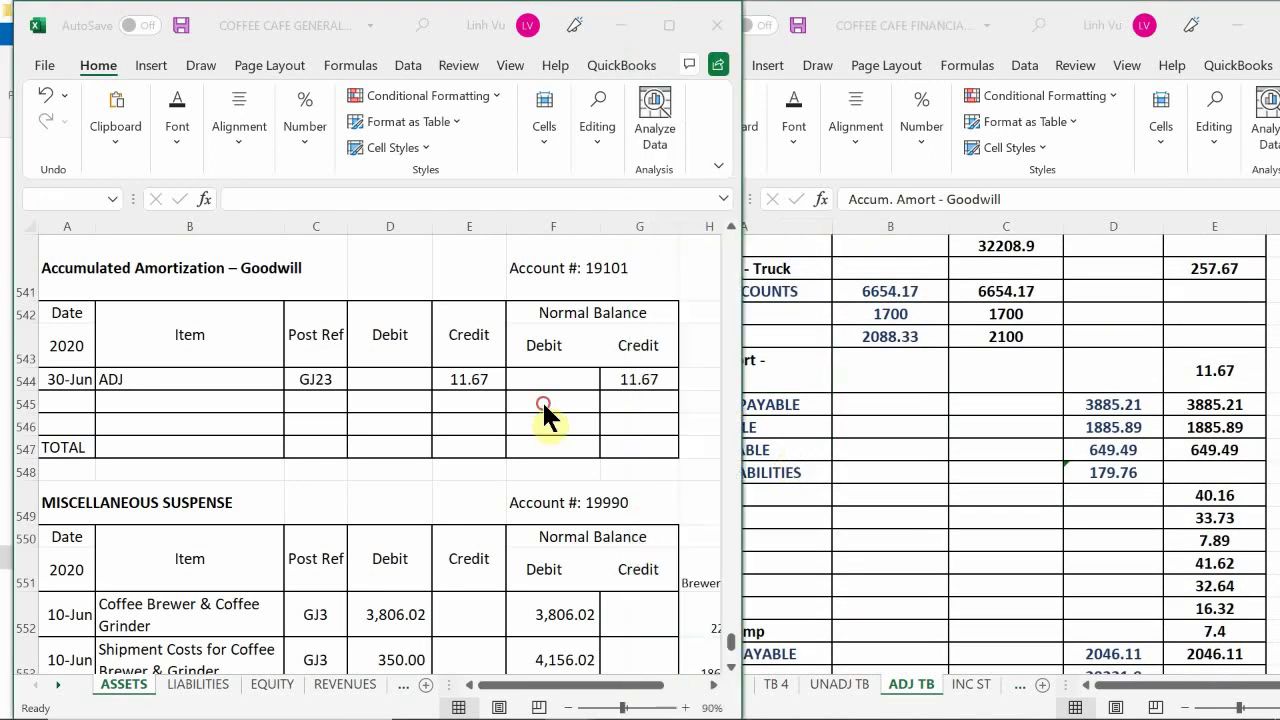
scroll(542, 403, "down", 1)
scroll(542, 403, "down", 7)
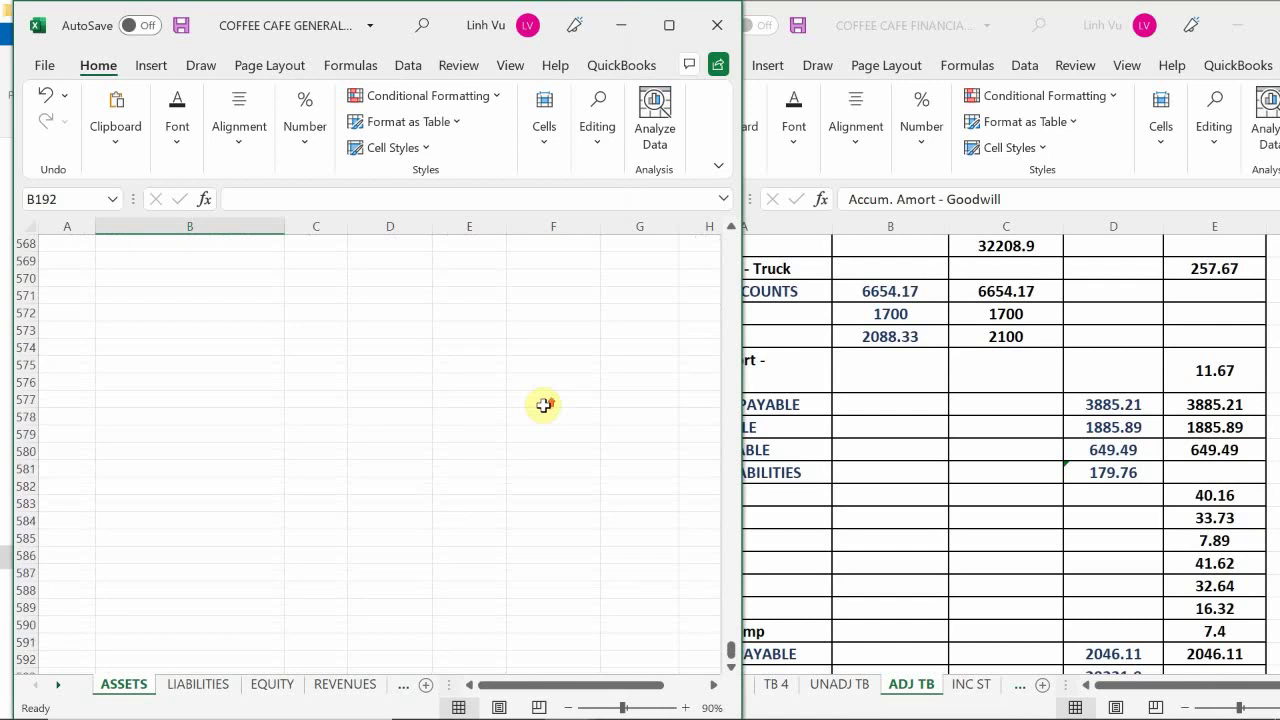
scroll(542, 403, "up", 4)
scroll(543, 404, "up", 1)
scroll(543, 404, "down", 1)
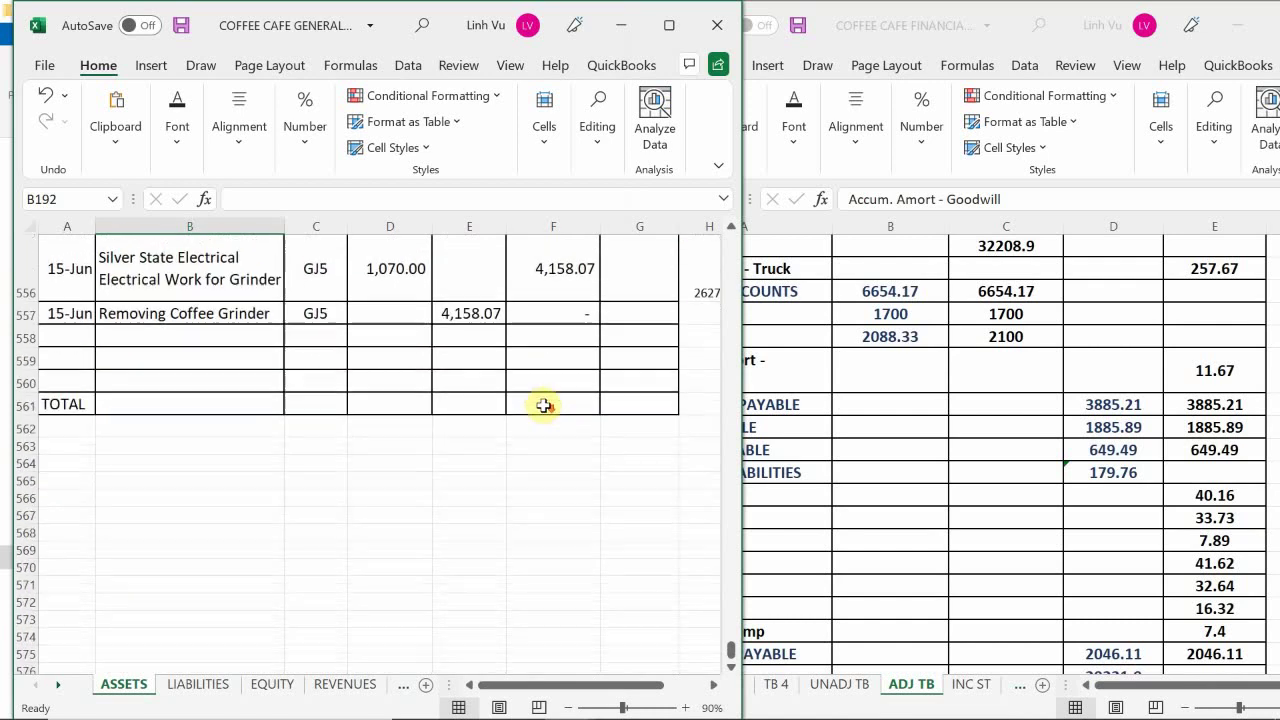
Open the general ledger's LIABILITIES sheet and find the ending balance of ACCOUNTS PAYABLE, account 20000
left_click(764, 386)
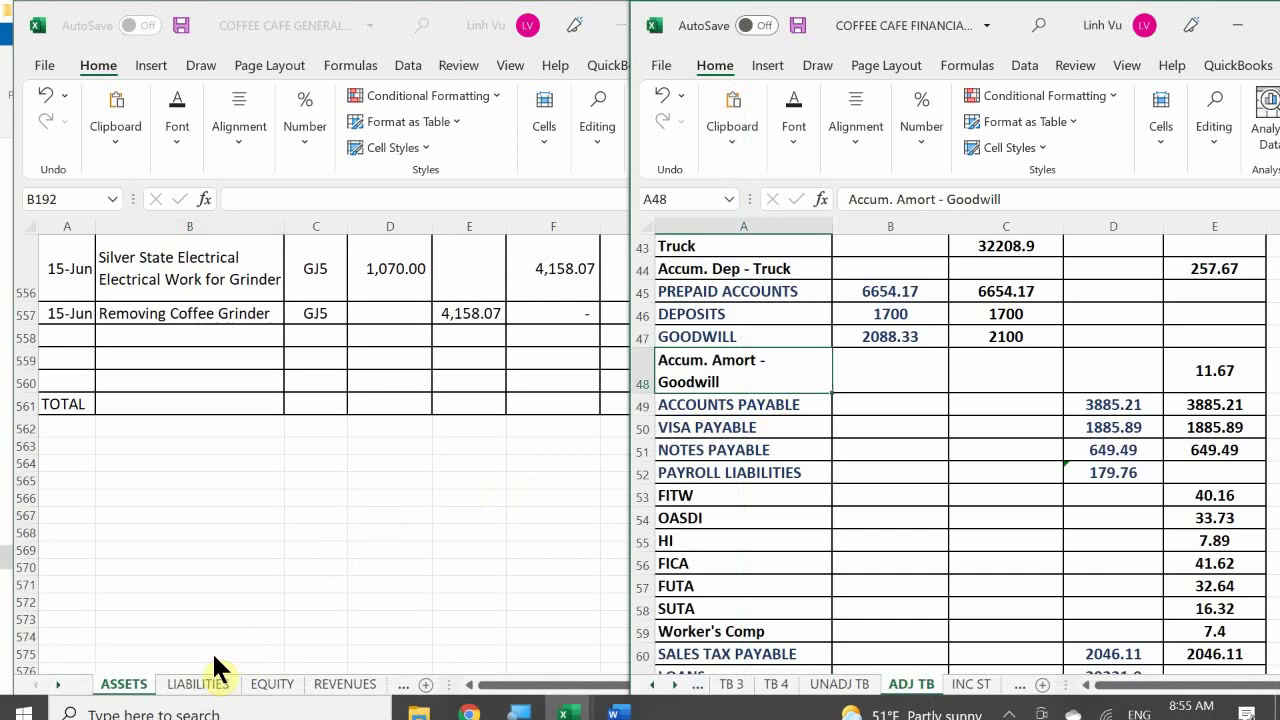
left_click(195, 688)
left_click(195, 686)
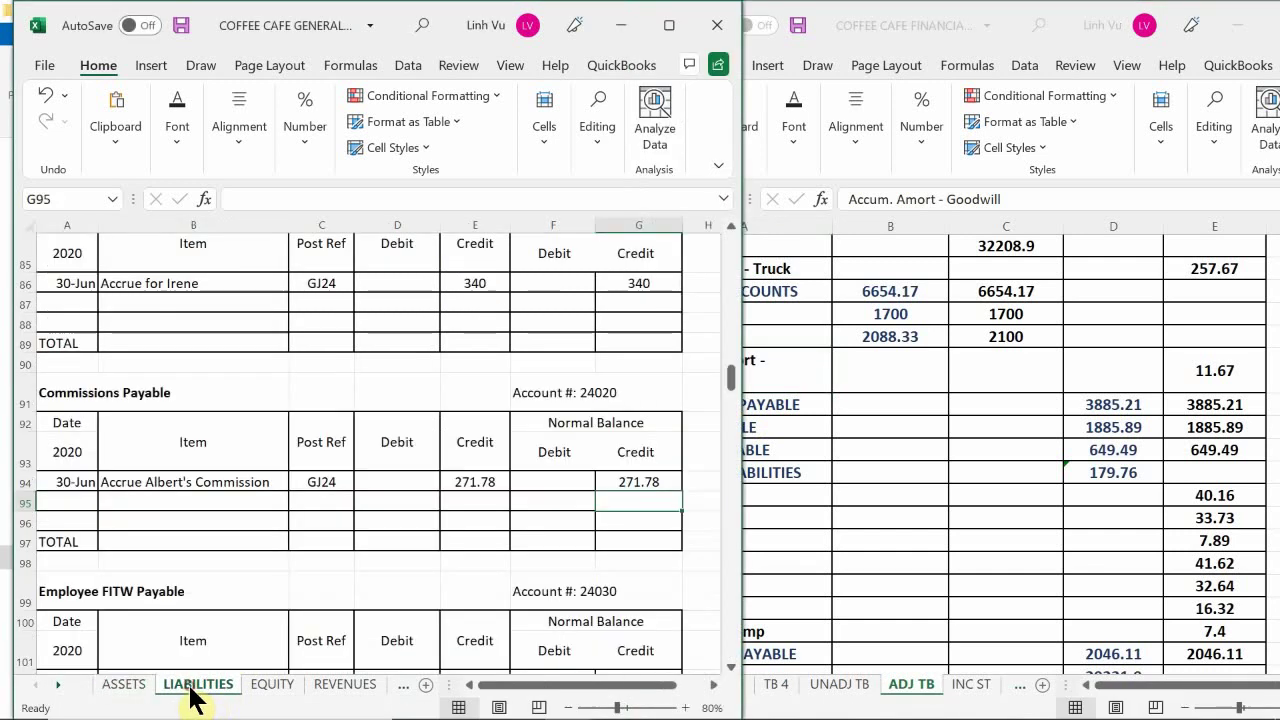
scroll(297, 590, "up", 15)
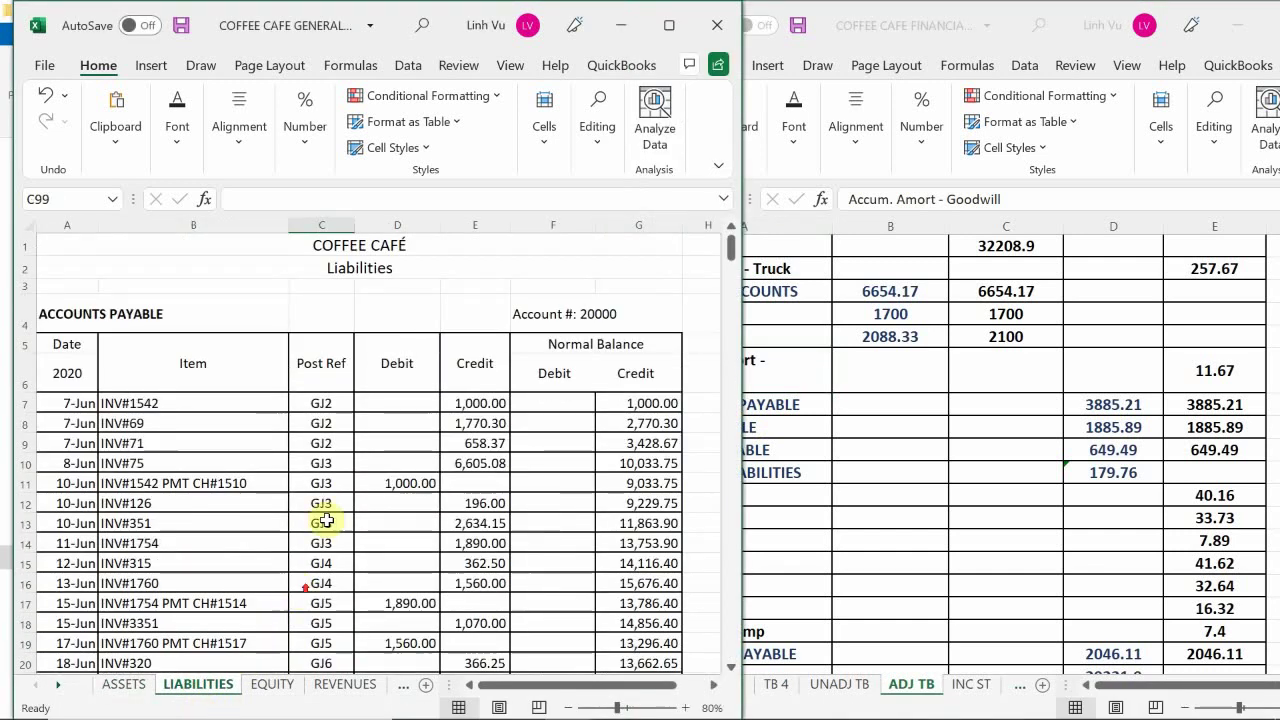
scroll(525, 384, "down", 1)
scroll(525, 384, "down", 9)
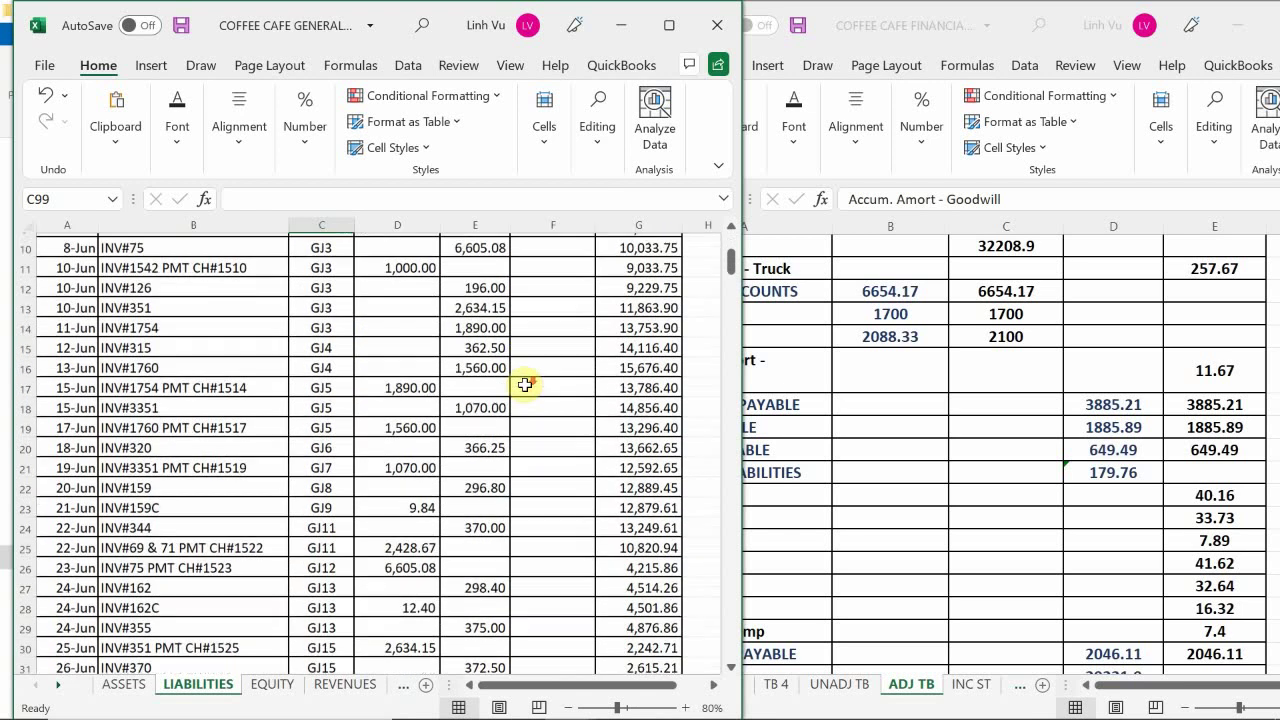
scroll(525, 384, "up", 1)
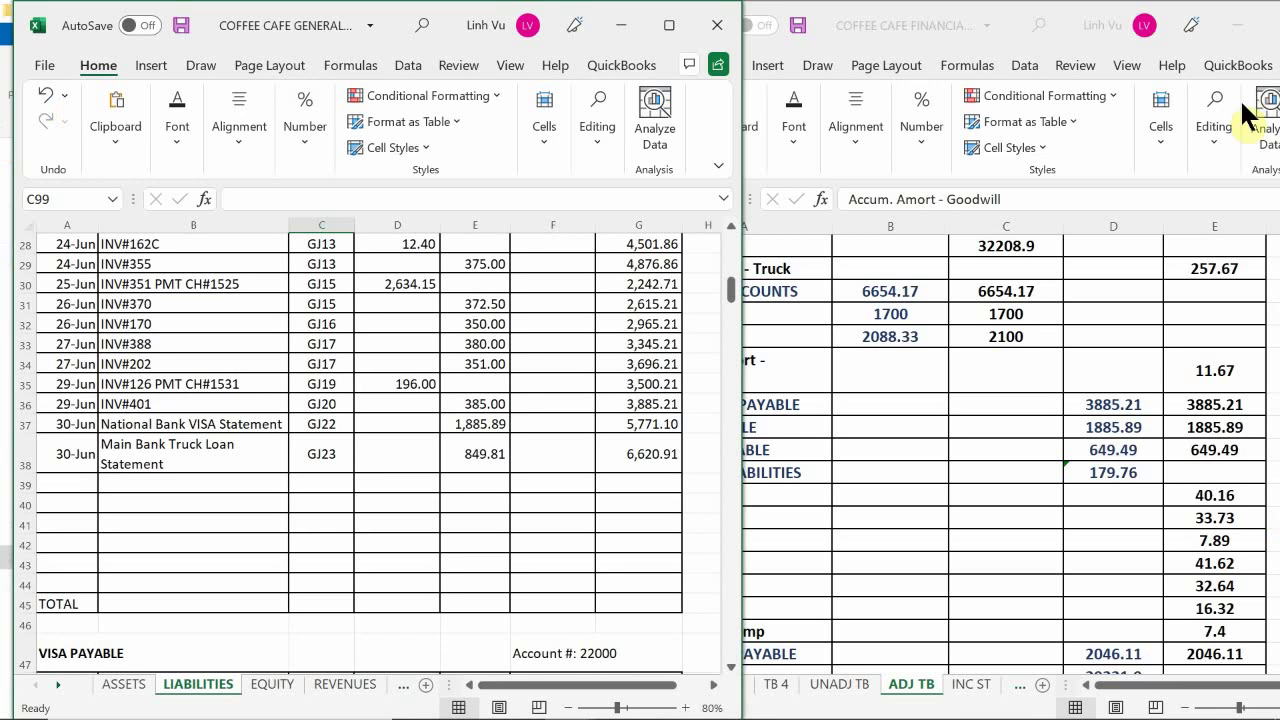
Update the ACCOUNTS PAYABLE credit balance in E49 of the adjusted trial balance to 6620.91
left_click(1205, 415)
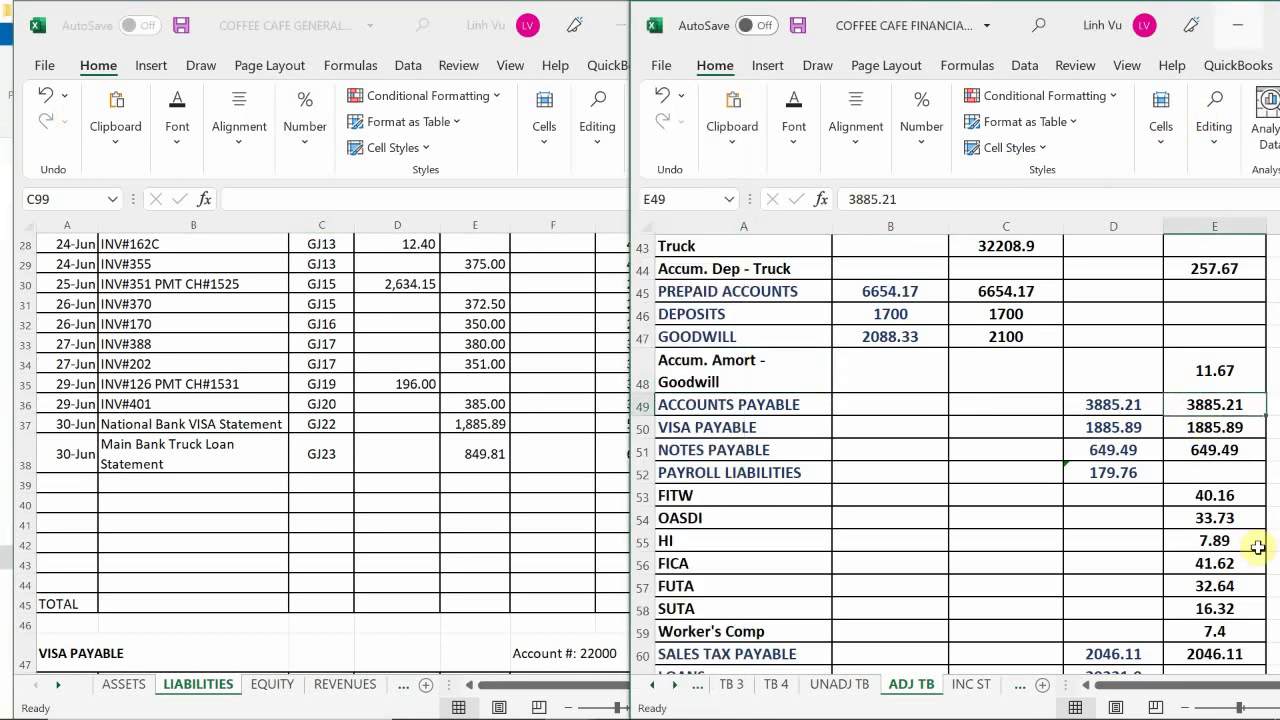
left_click(400, 472)
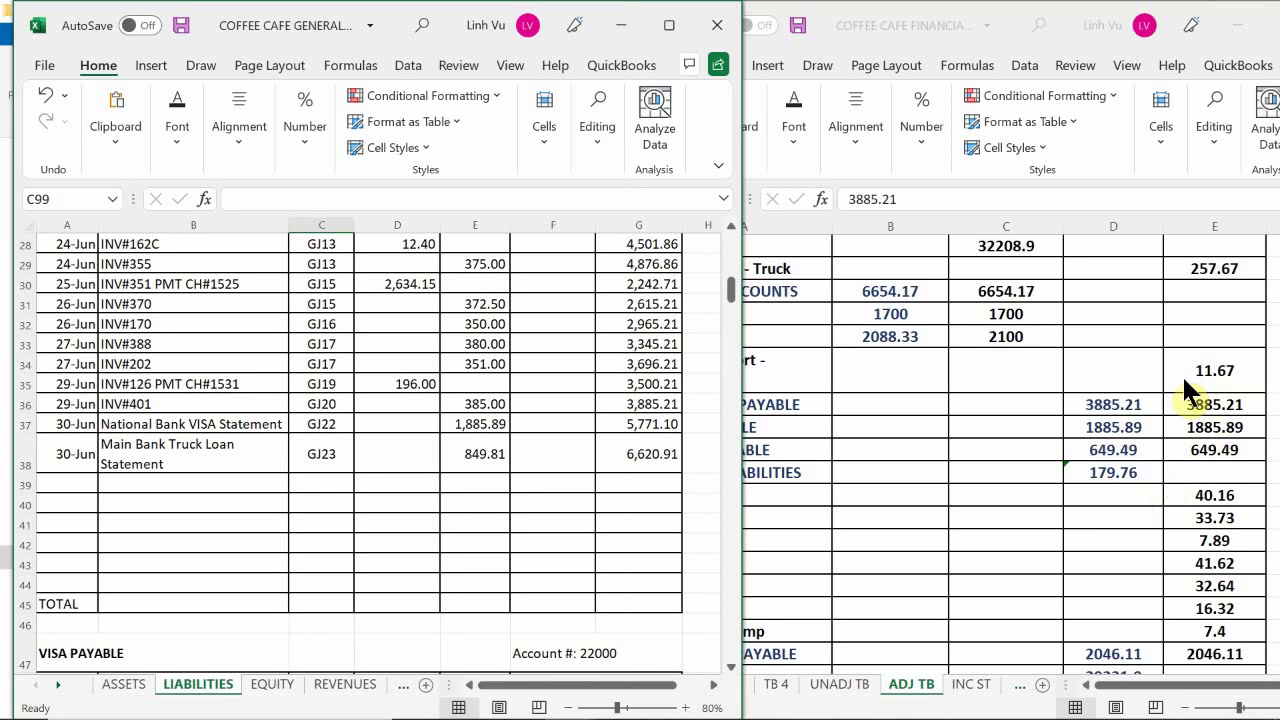
left_click(1095, 405)
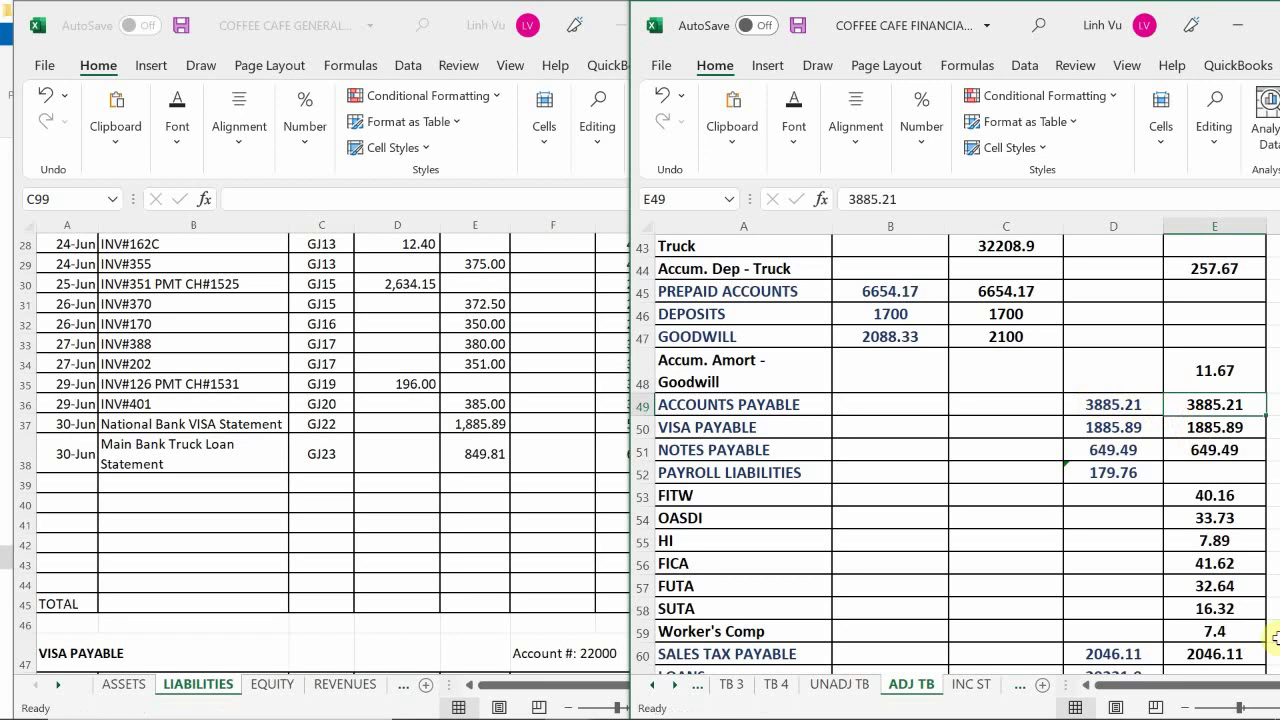
type("66")
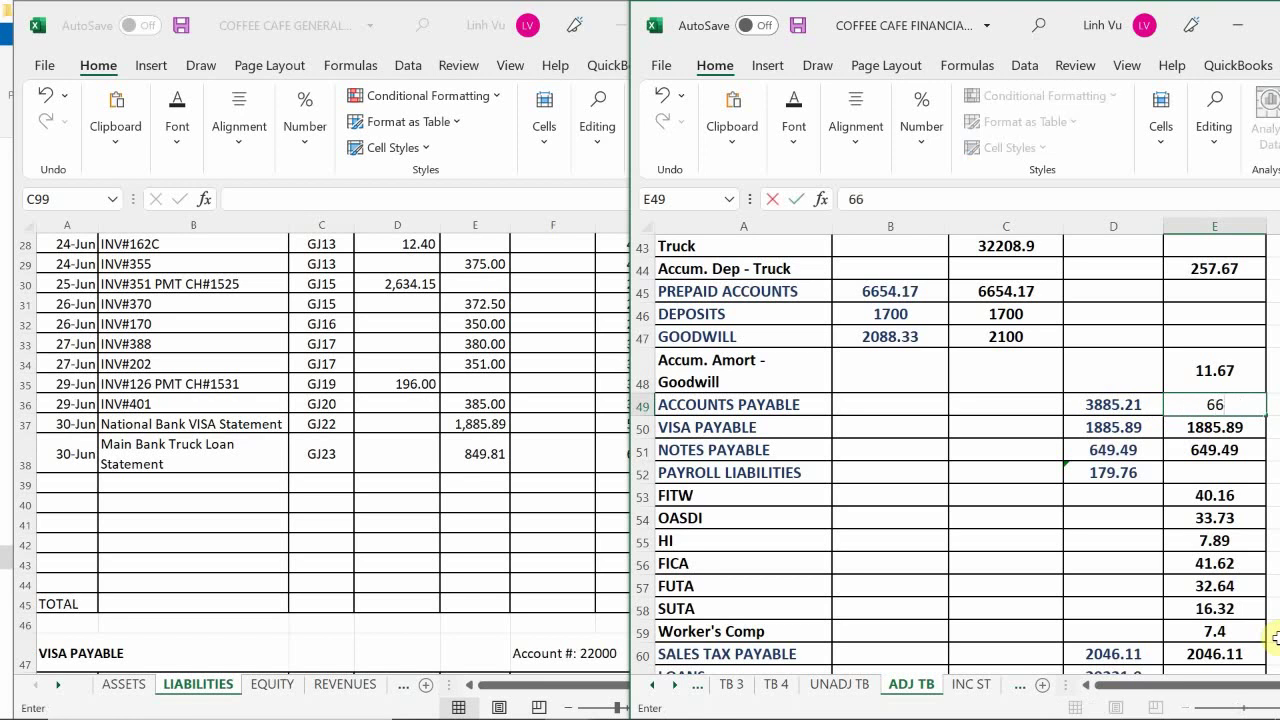
type("20.91")
key("Return")
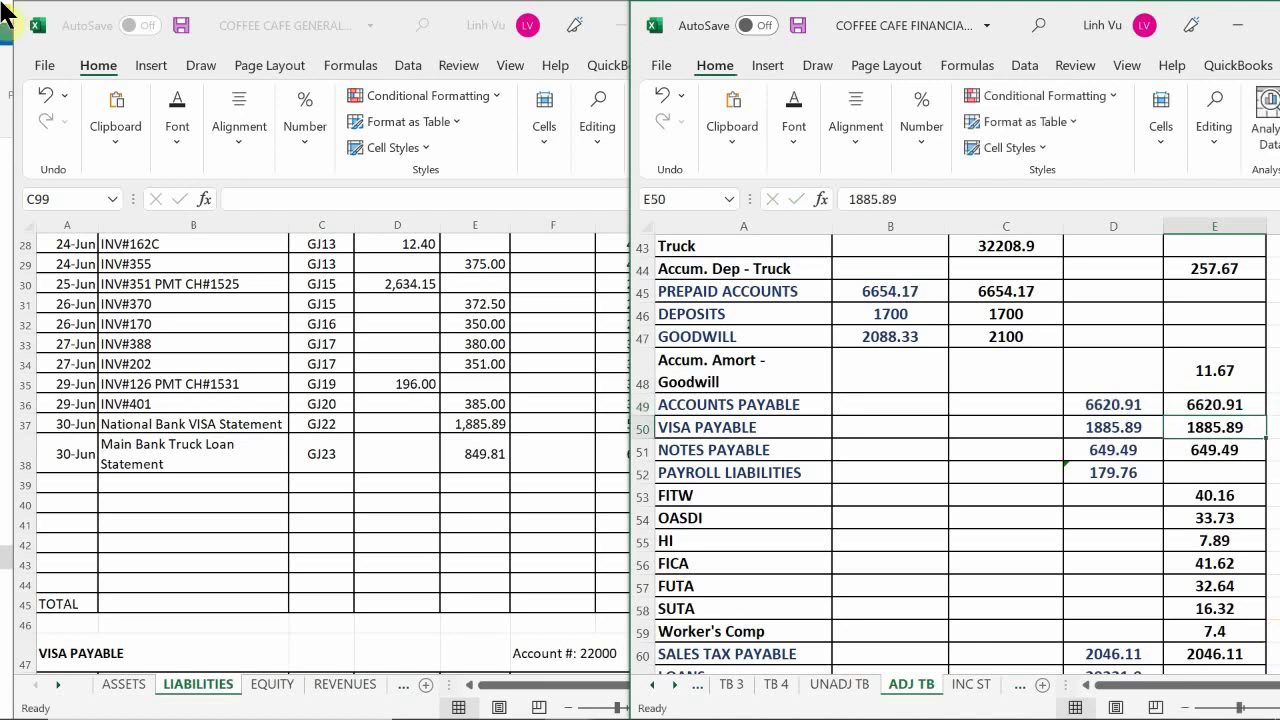
Check the VISA PAYABLE account's June entries and ending balance in the ledger's LIABILITIES sheet
left_click(331, 399)
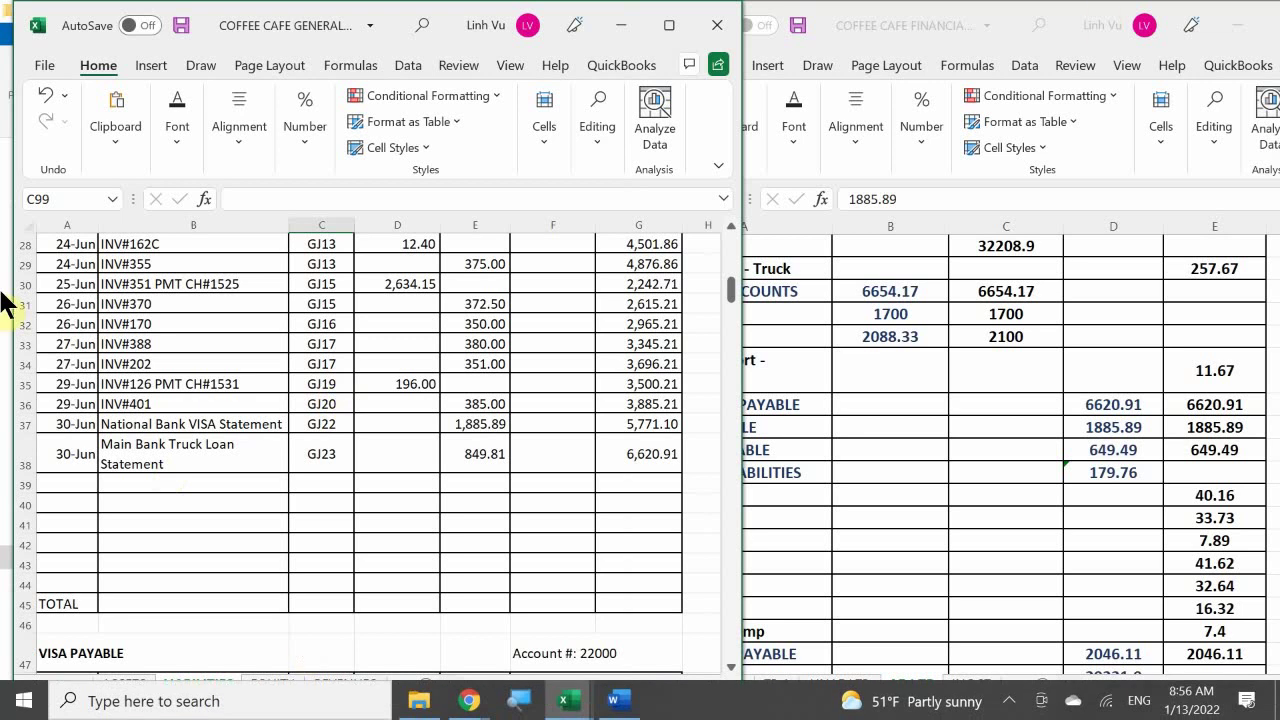
left_click(440, 453)
scroll(440, 453, "down", 6)
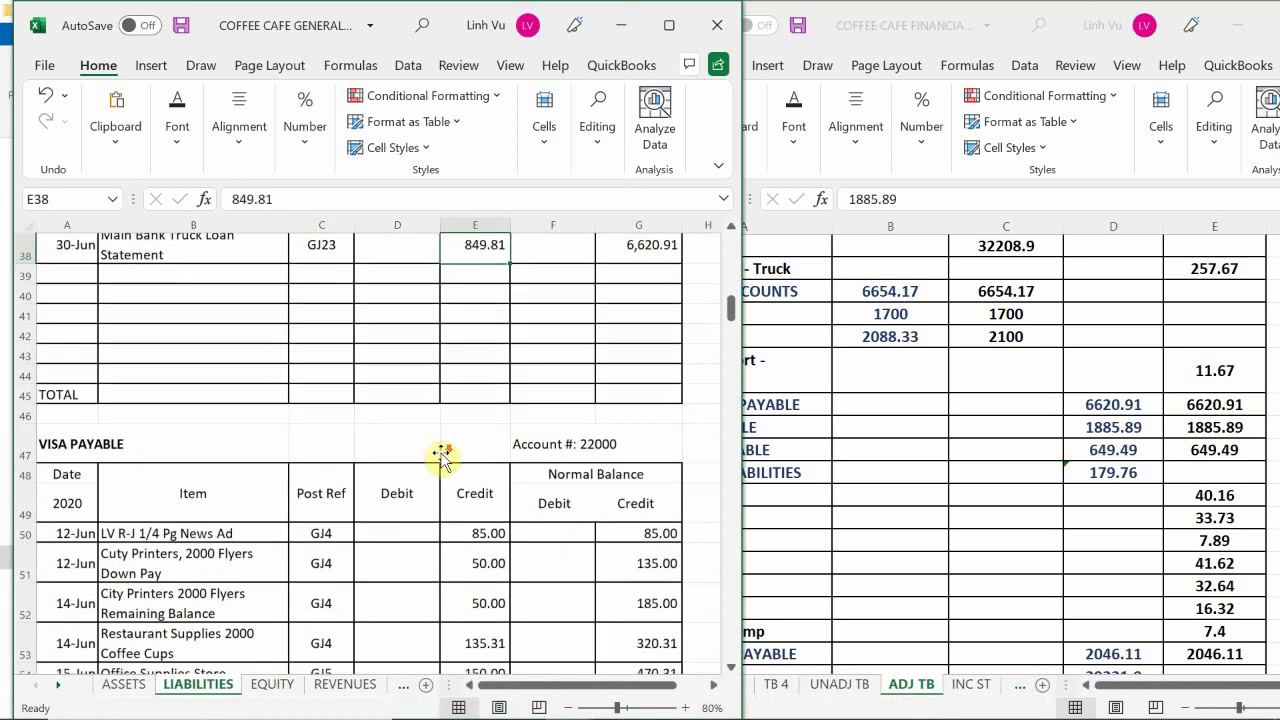
scroll(441, 457, "down", 4)
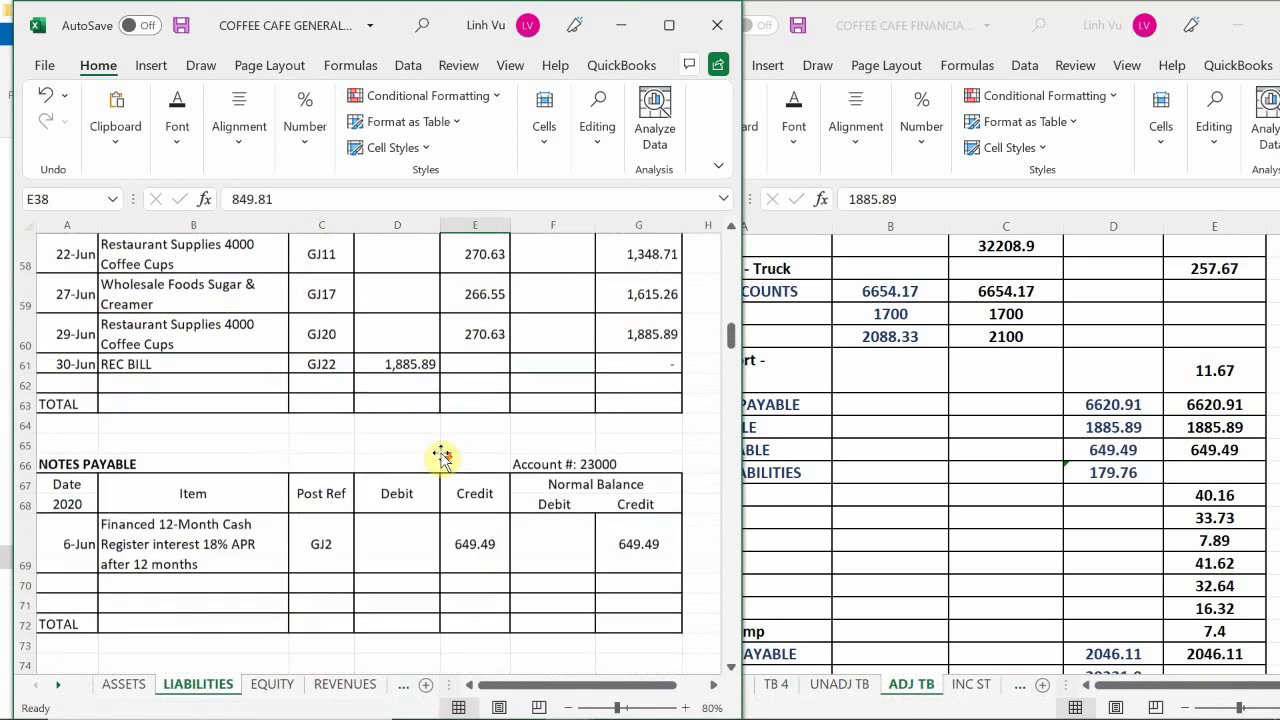
scroll(441, 457, "up", 1)
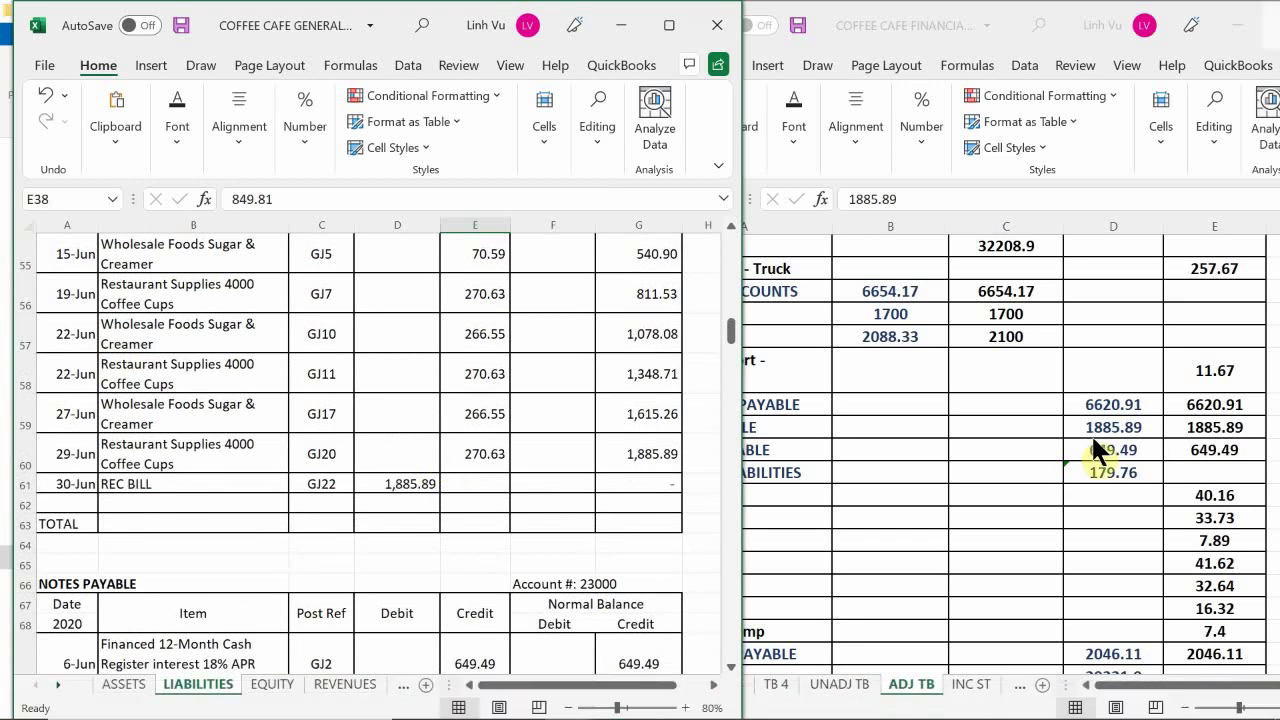
Set the VISA PAYABLE credit balance in E50 of the adjusted trial balance to 0
left_click(1187, 420)
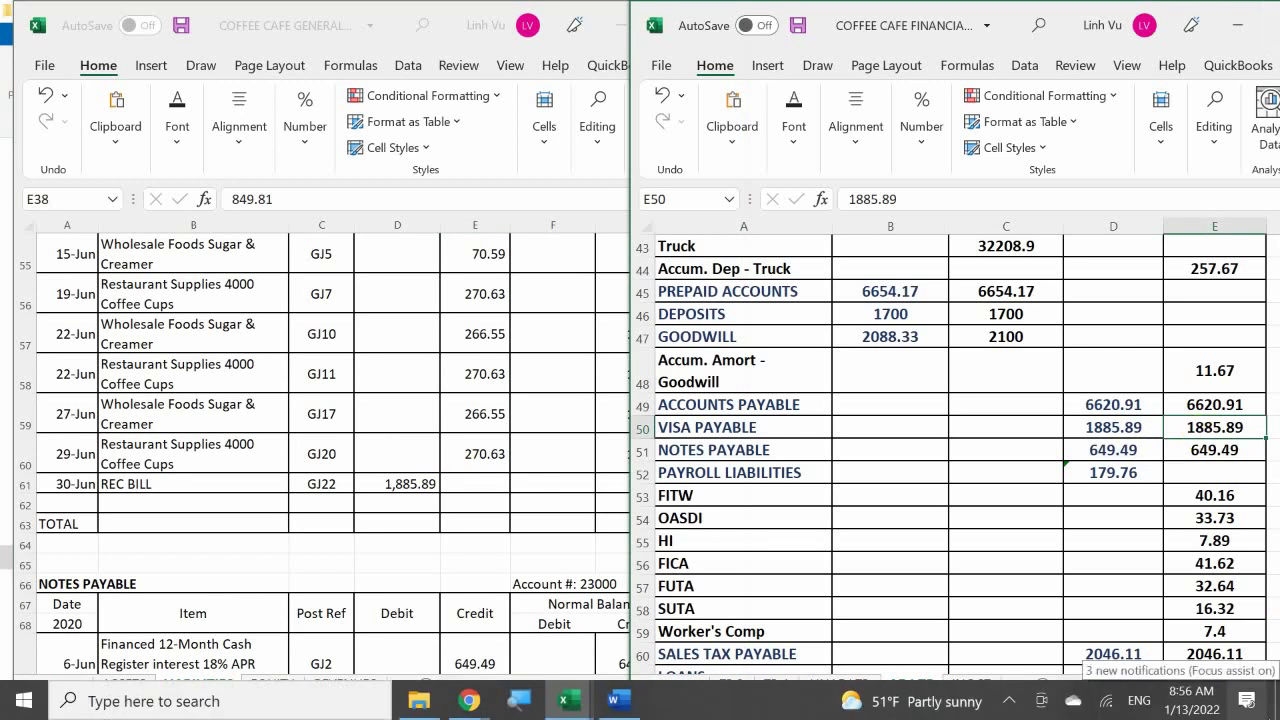
key("F2")
key("BackSpace")
key("BackSpace")
key("BackSpace")
key("BackSpace")
key("BackSpace")
key("BackSpace")
key("BackSpace")
type("0")
key("Return")
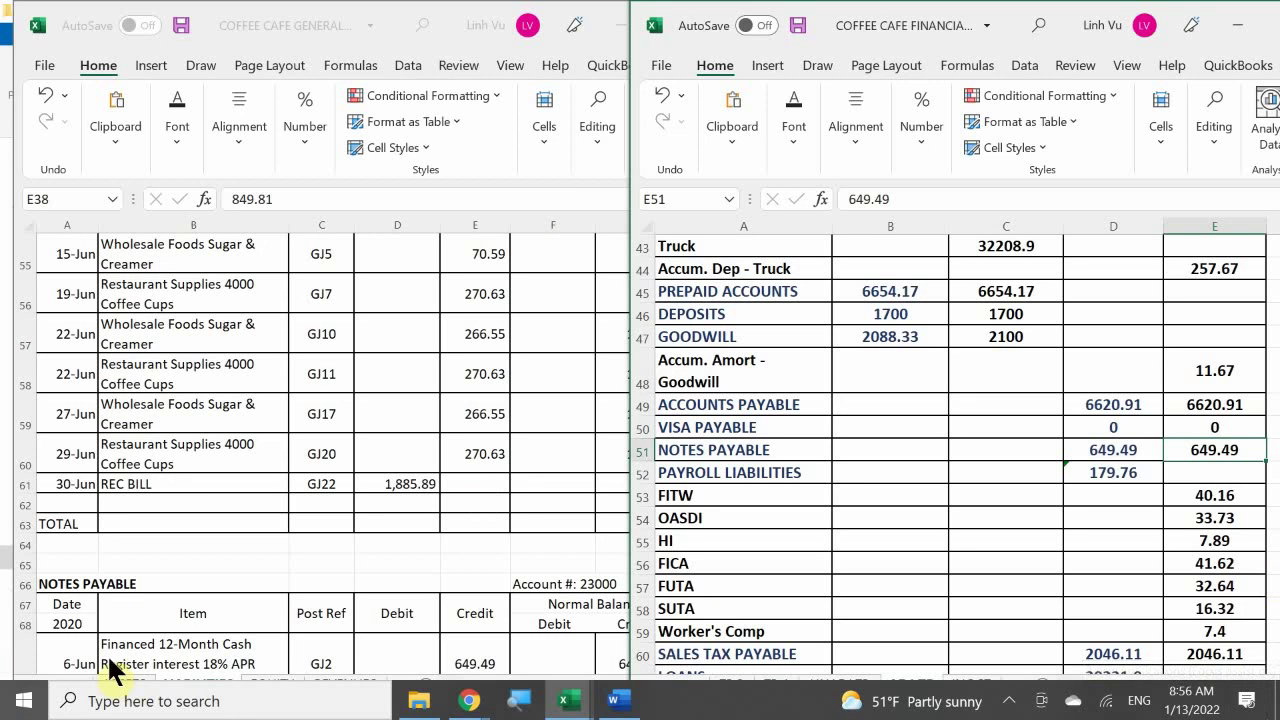
Compare the ledger's NOTES PAYABLE balance with the amount in the adjusted trial balance
left_click(455, 454)
scroll(455, 454, "down", 3)
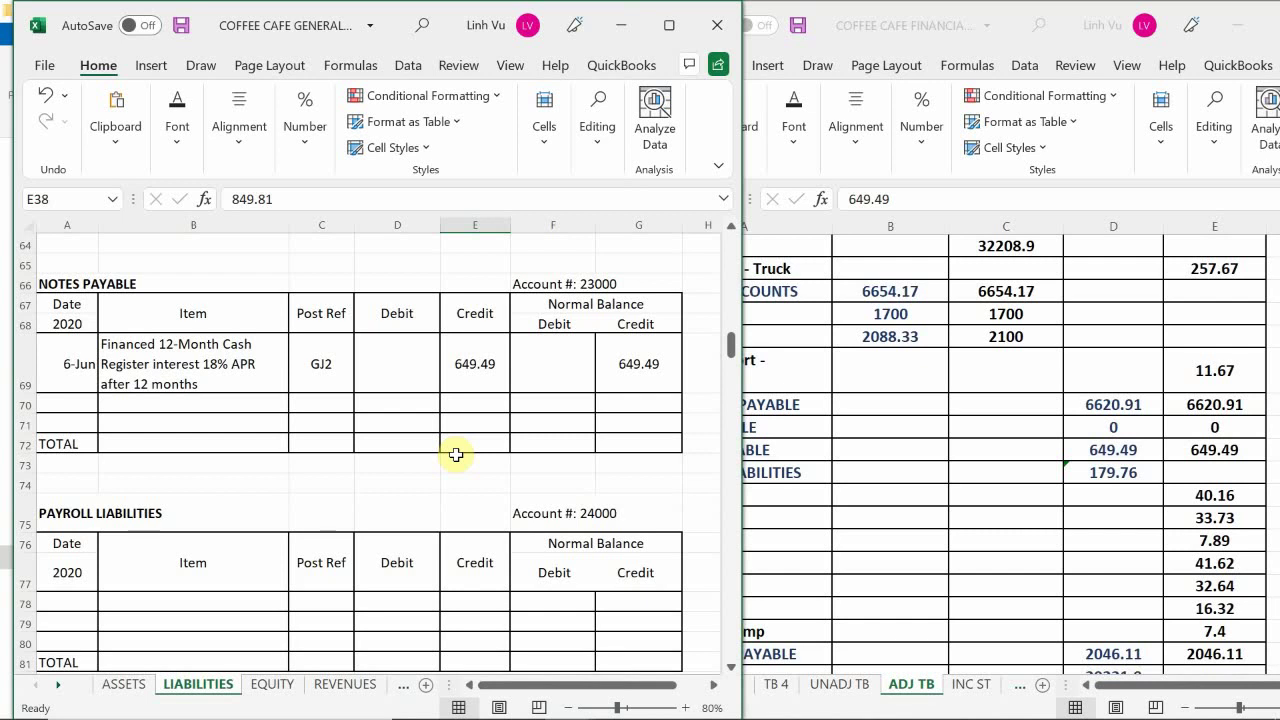
scroll(455, 454, "up", 1)
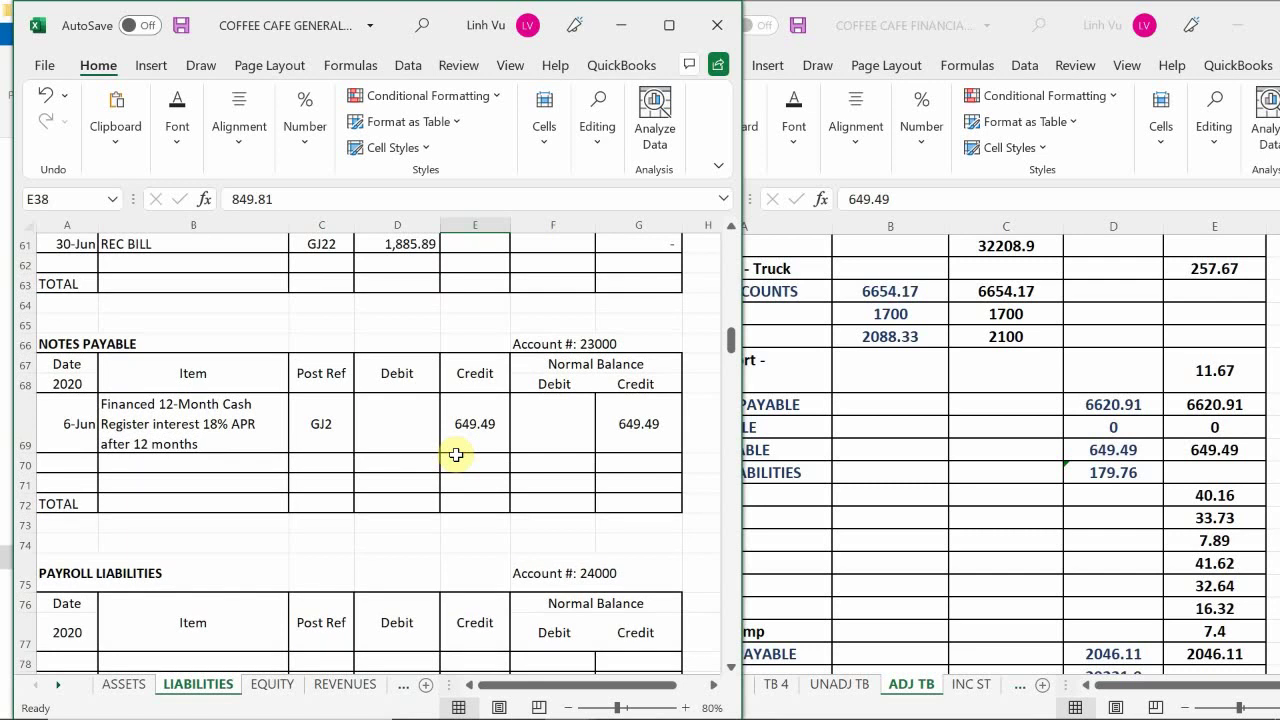
Review the Salaries and Wages Payable and Commissions Payable ledgers, and insert two blank rows below PAYROLL LIABILITIES in the adjusted trial balance
scroll(455, 454, "down", 4)
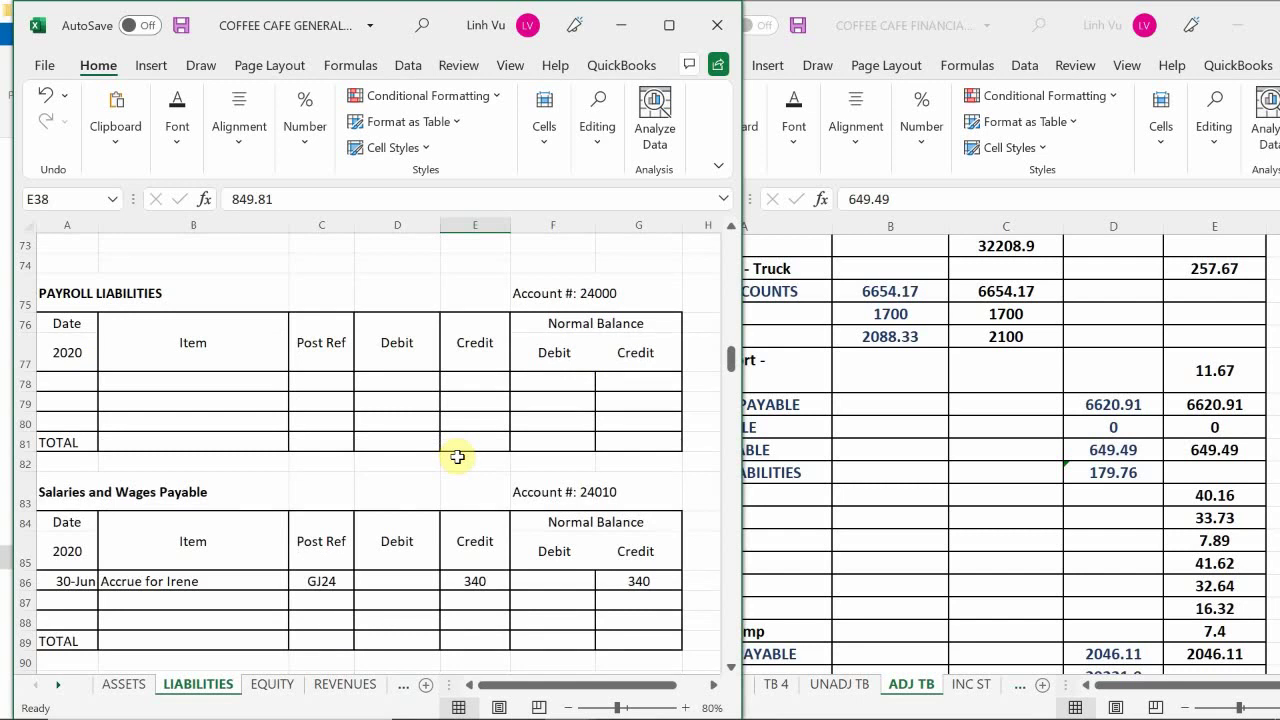
scroll(457, 457, "down", 3)
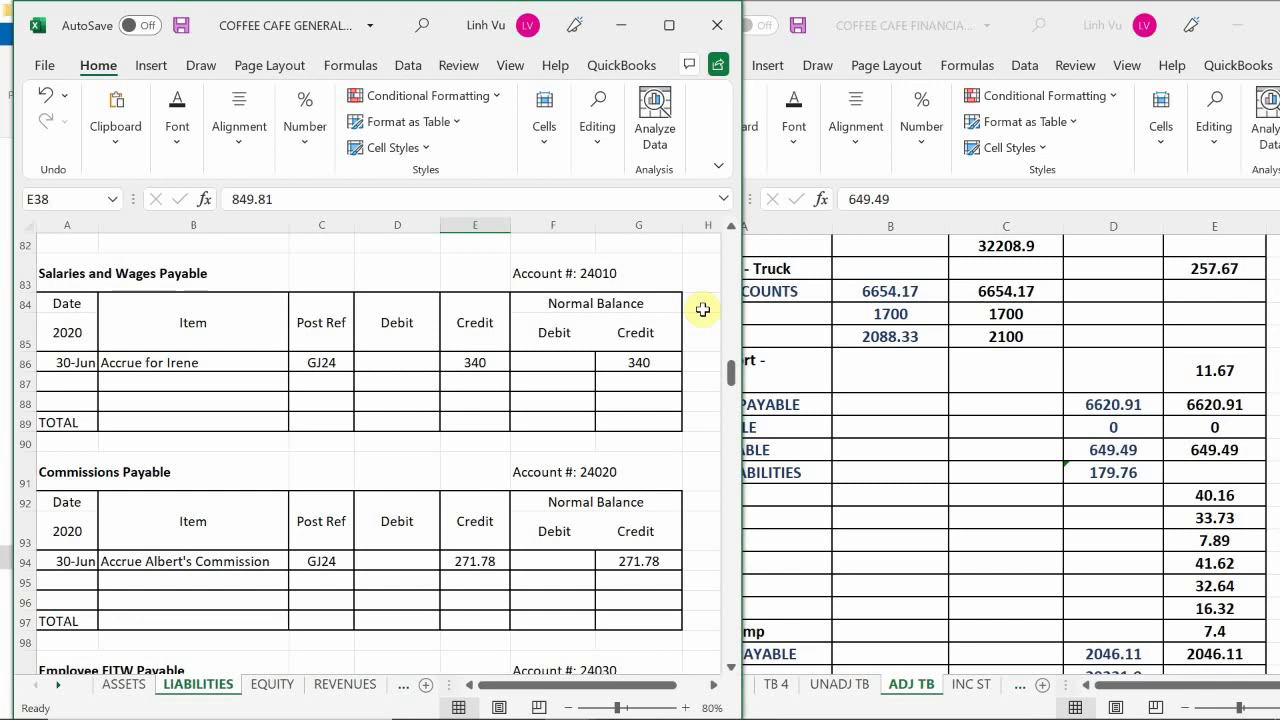
left_click(925, 505)
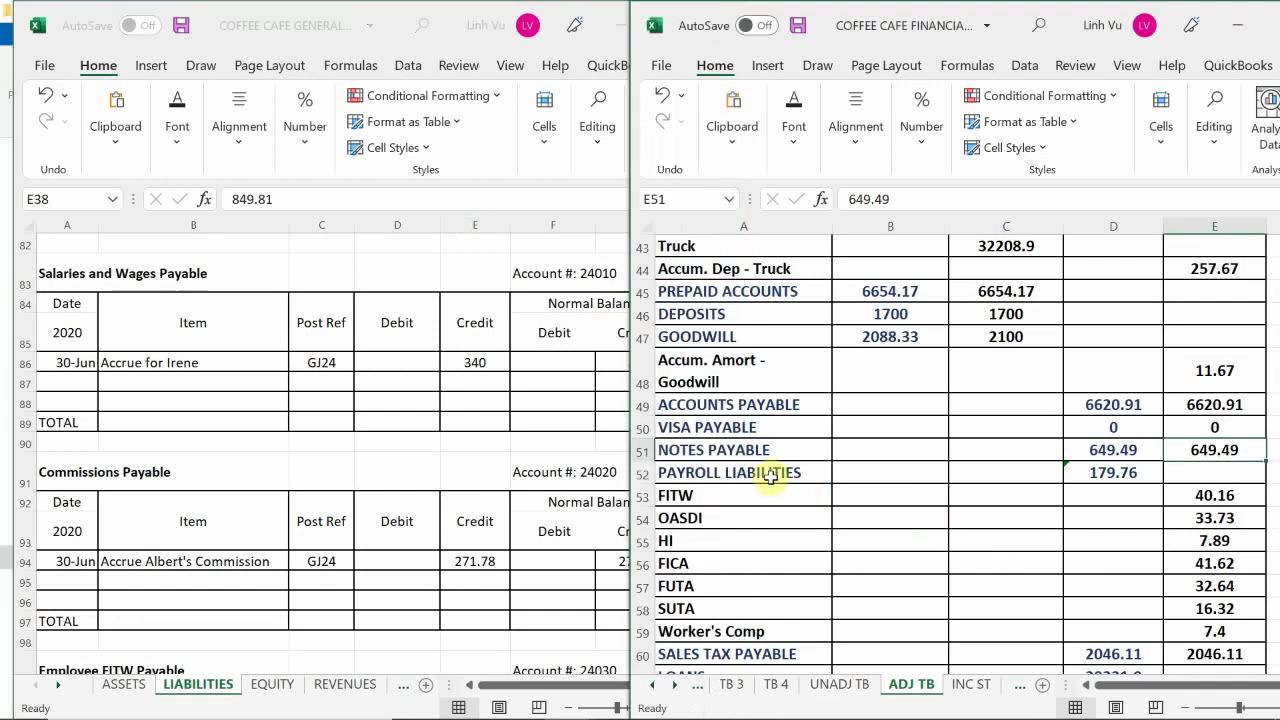
left_click(640, 497)
right_click(643, 497)
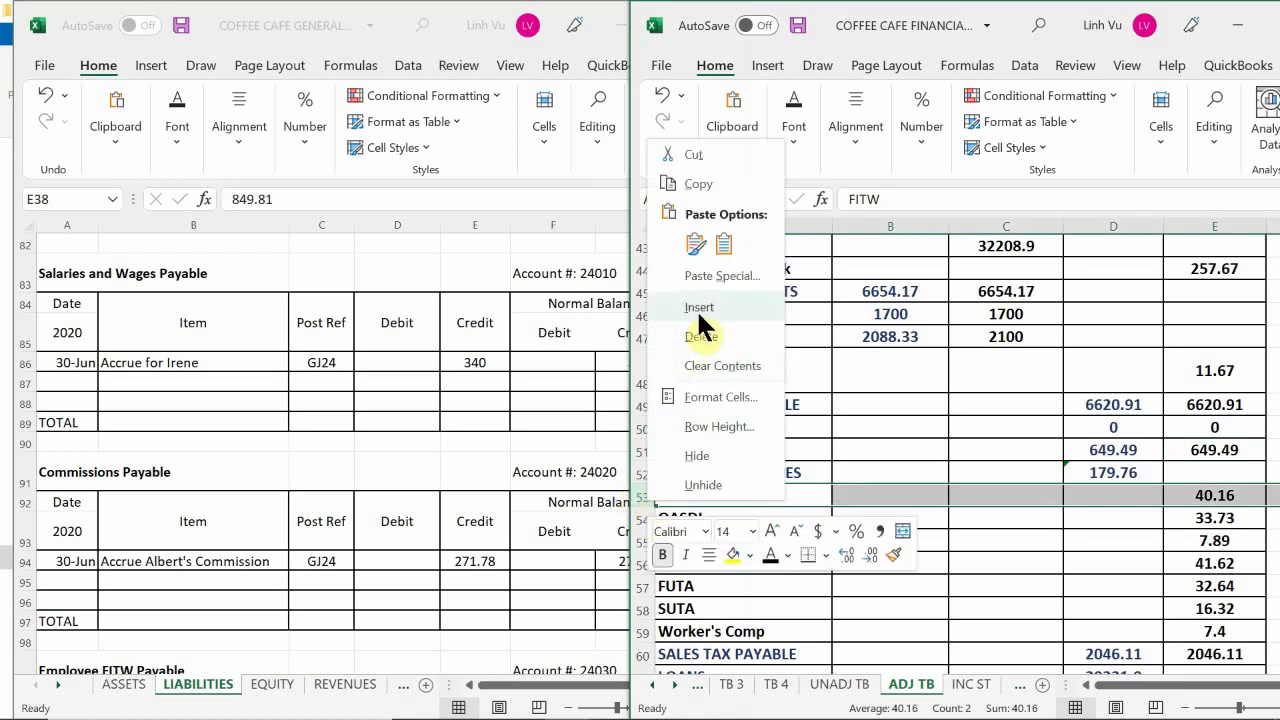
left_click(699, 307)
right_click(647, 494)
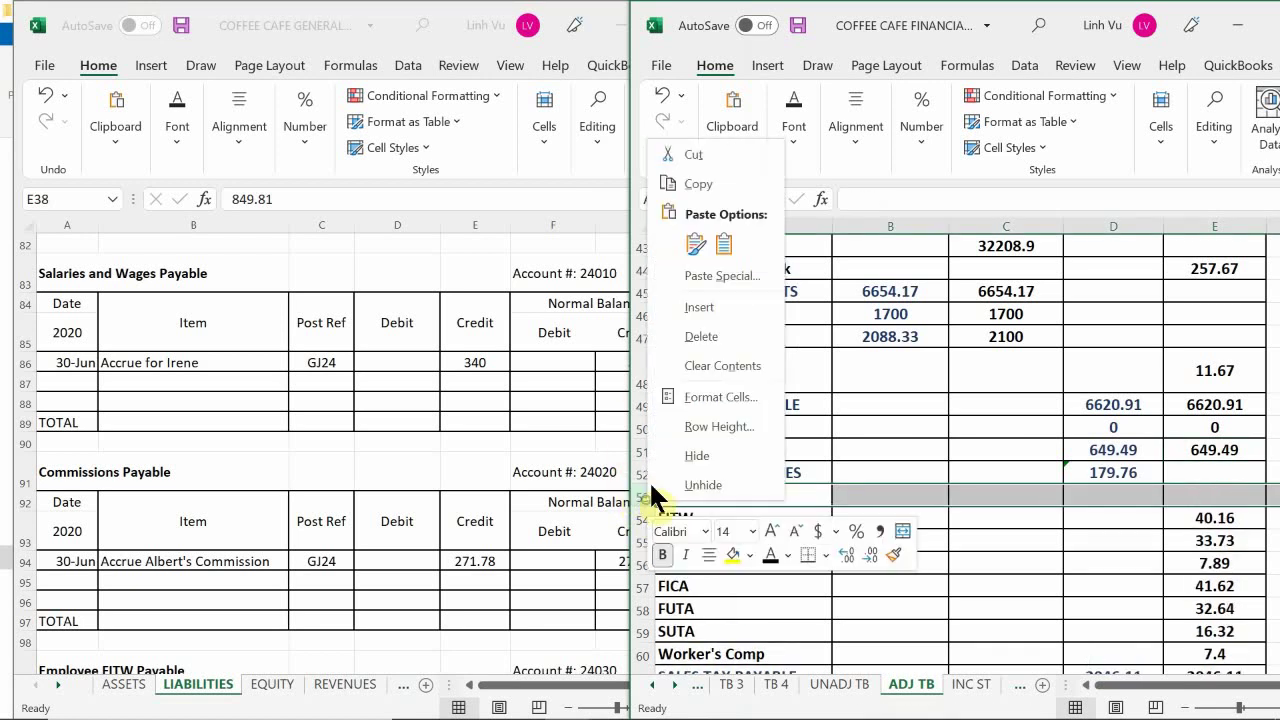
left_click(706, 294)
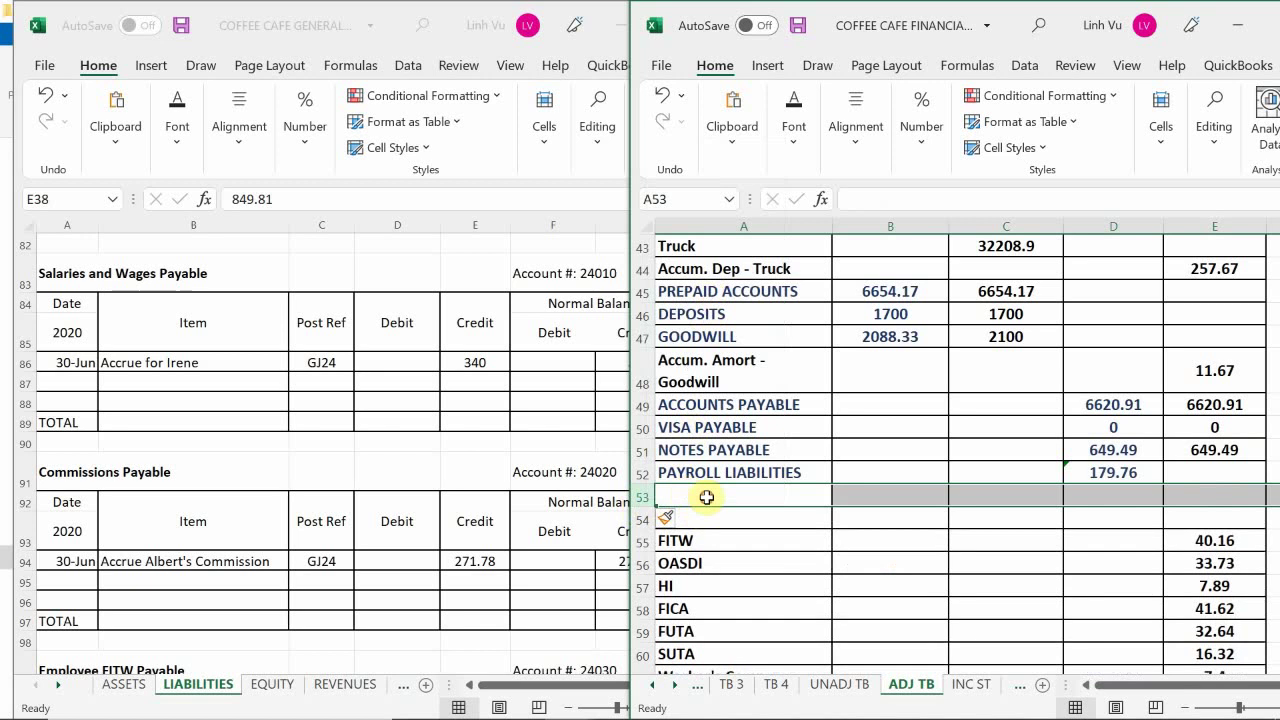
left_click(700, 496)
type("s")
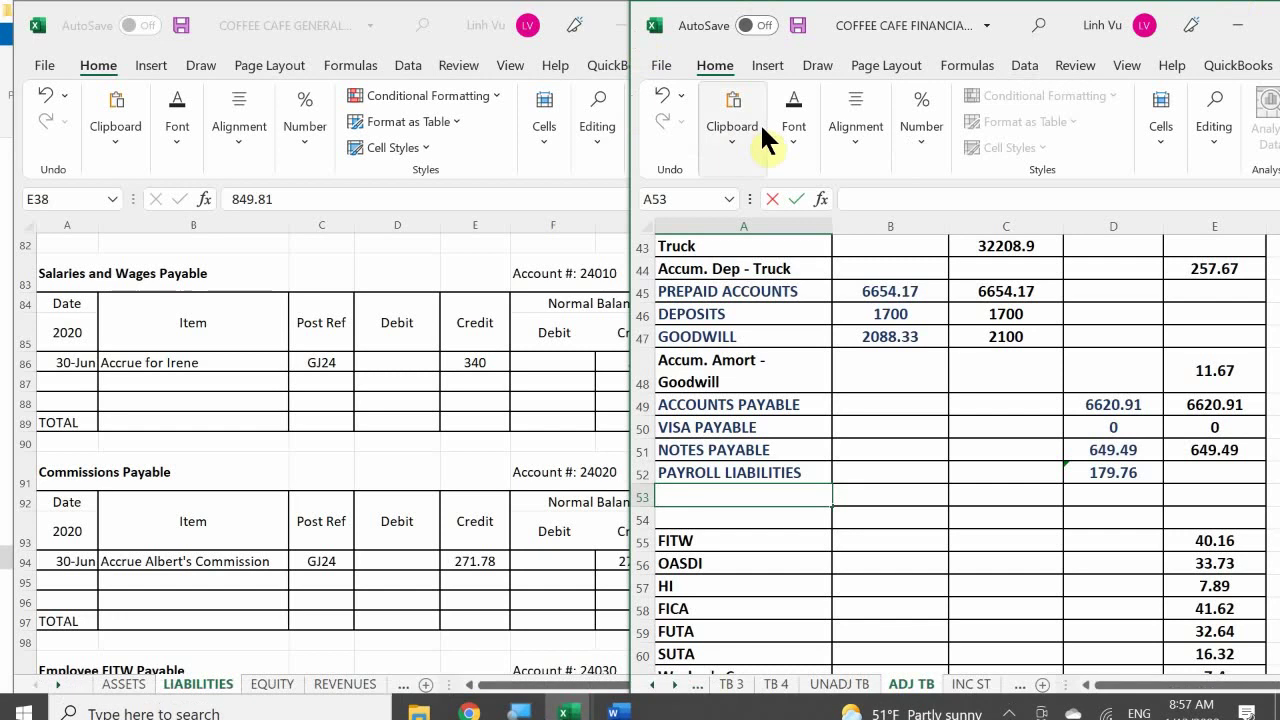
left_click(796, 138)
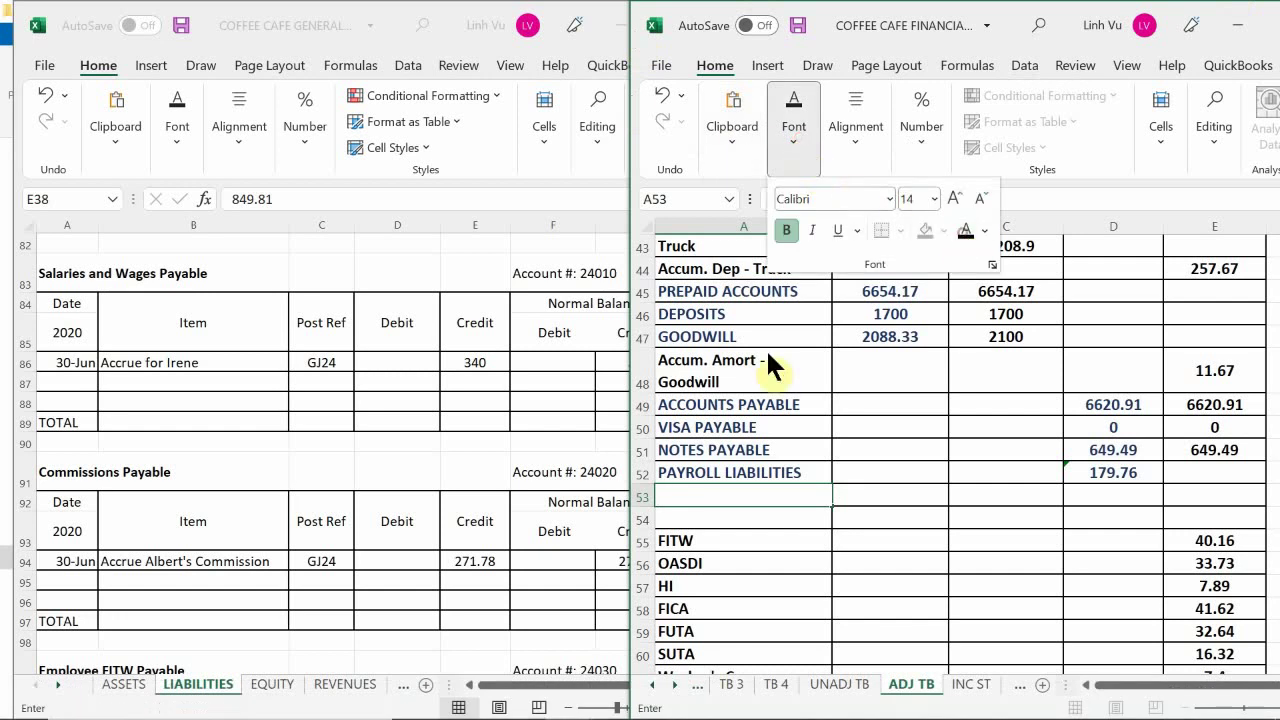
left_click(641, 505)
left_click(670, 518)
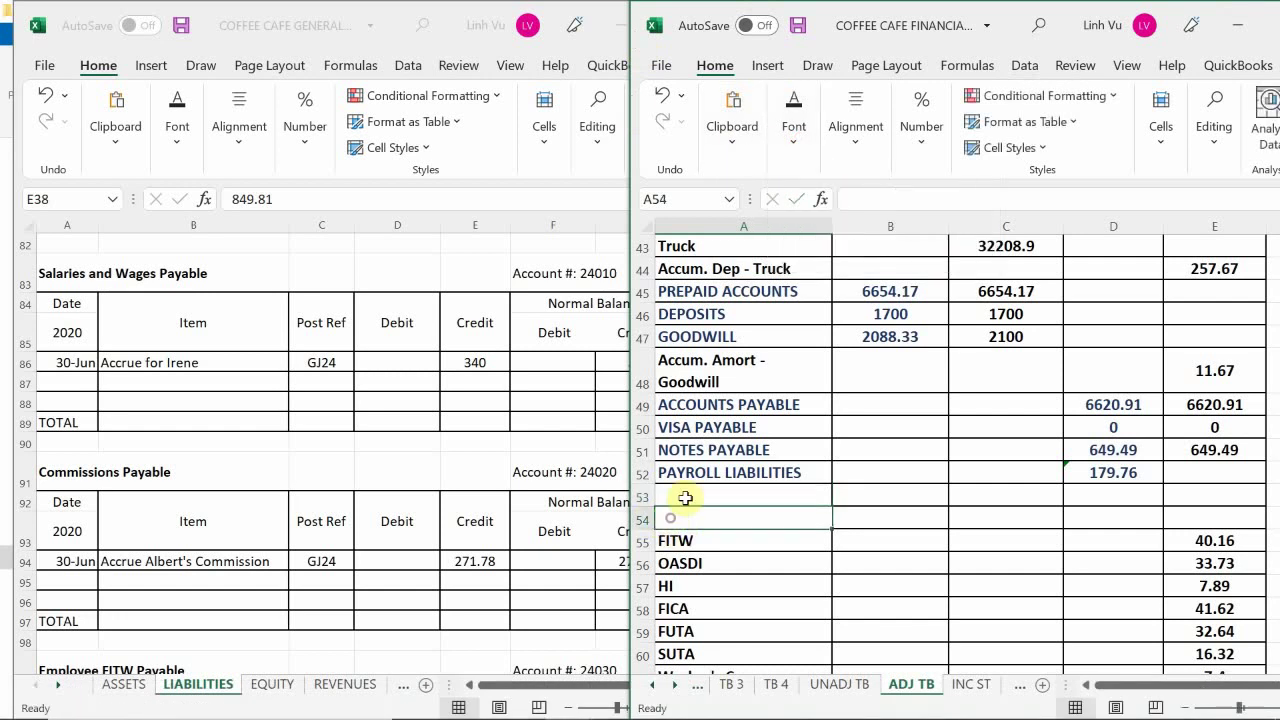
left_click(810, 138)
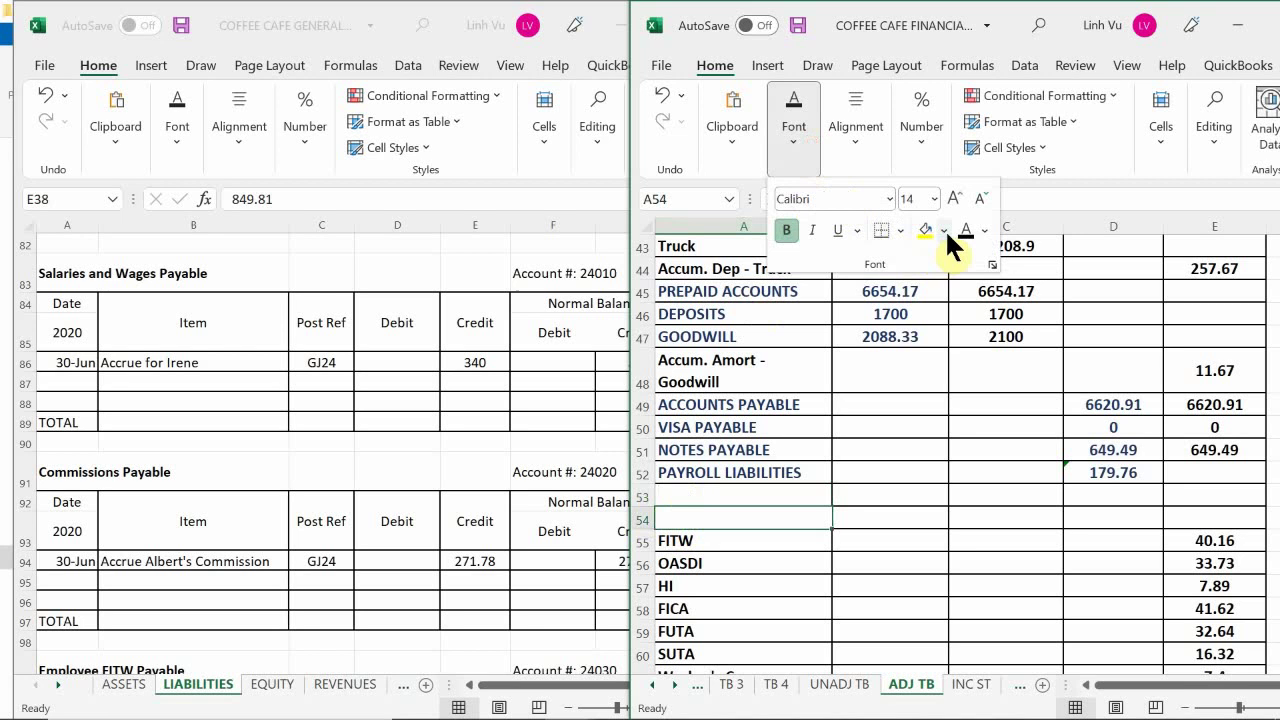
left_click(678, 495)
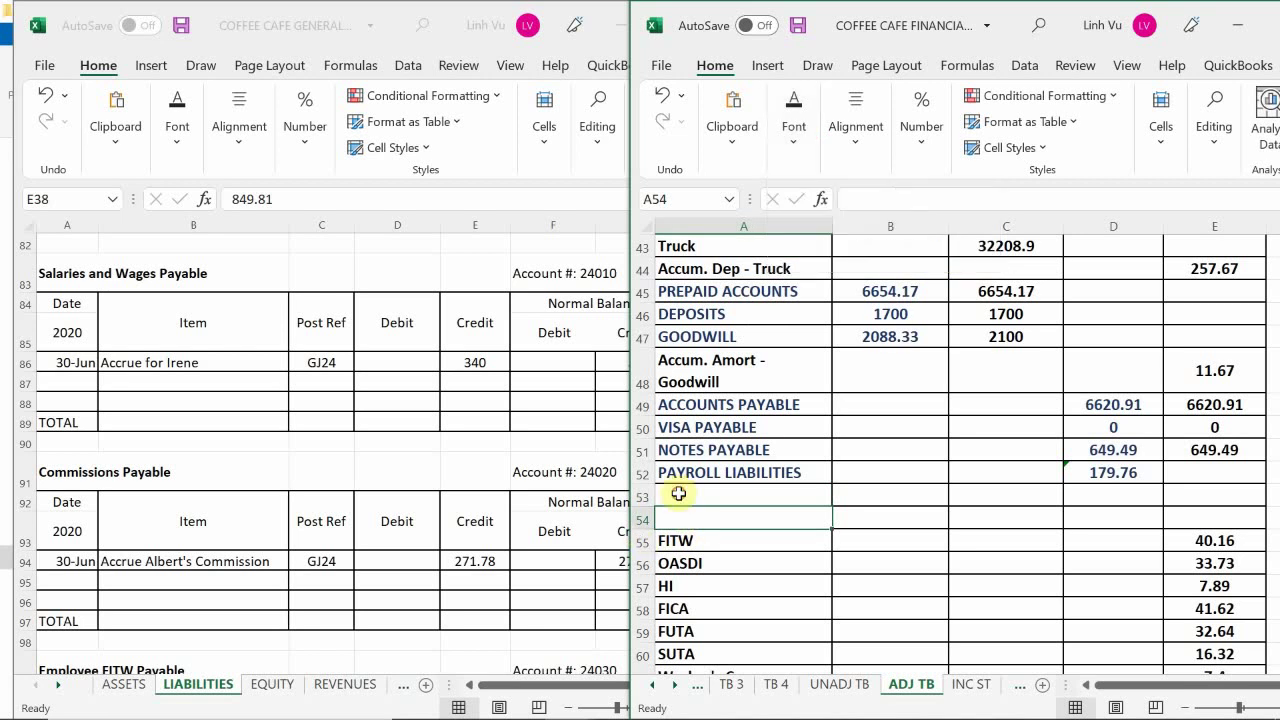
Label the two new rows under PAYROLL LIABILITIES "Salaries & Wages Pay" in A53 and "Commission Payable" in A54
left_click(681, 491)
type("Sa")
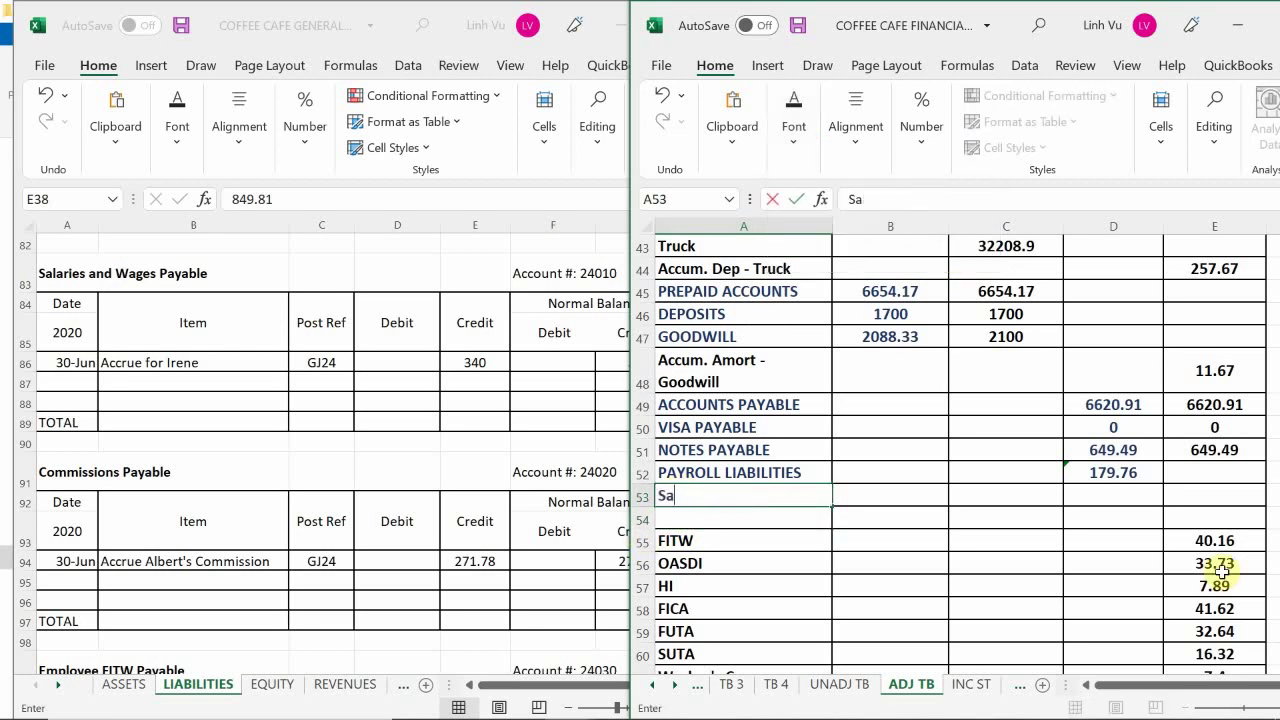
type("laries & Wages P")
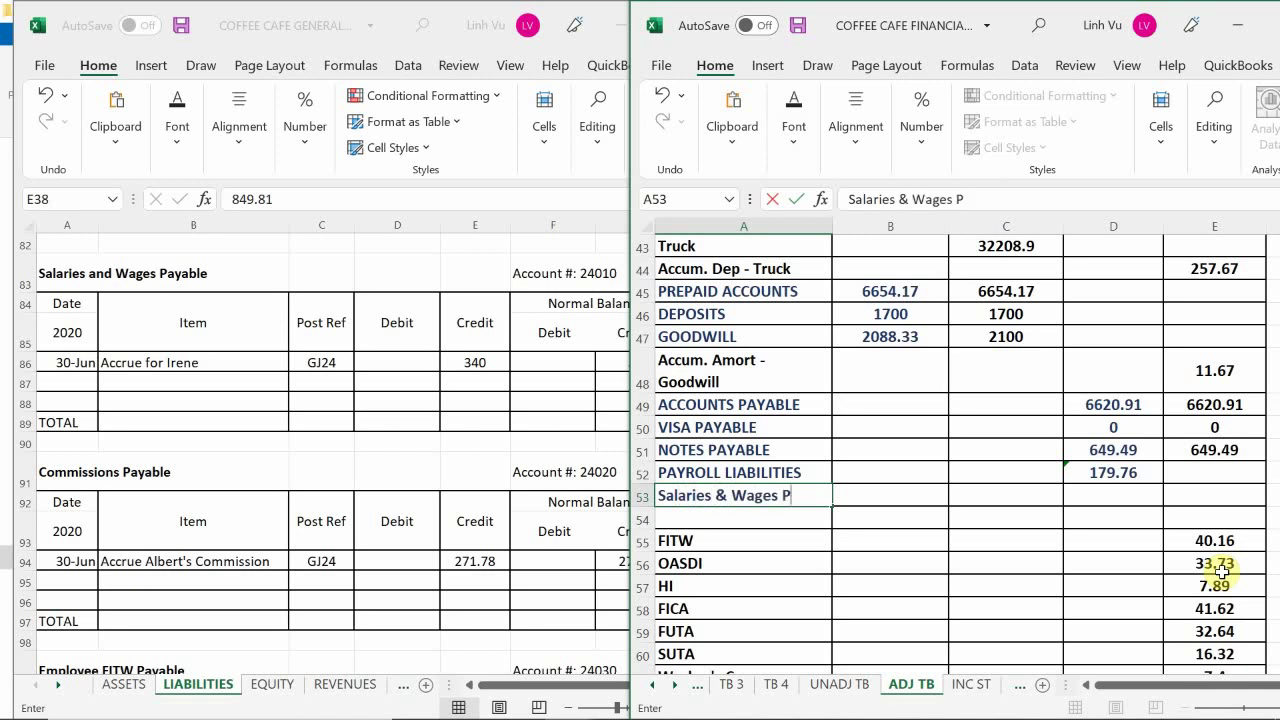
type("ayab")
key("Return")
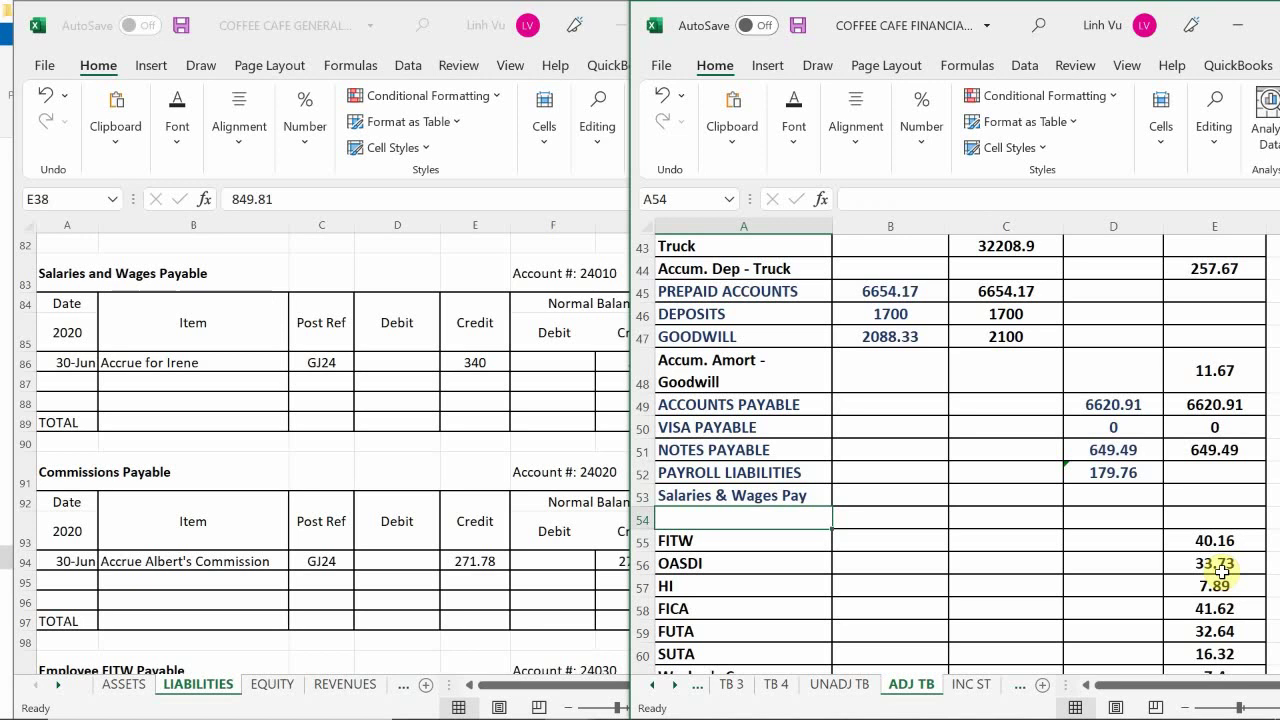
type("Com")
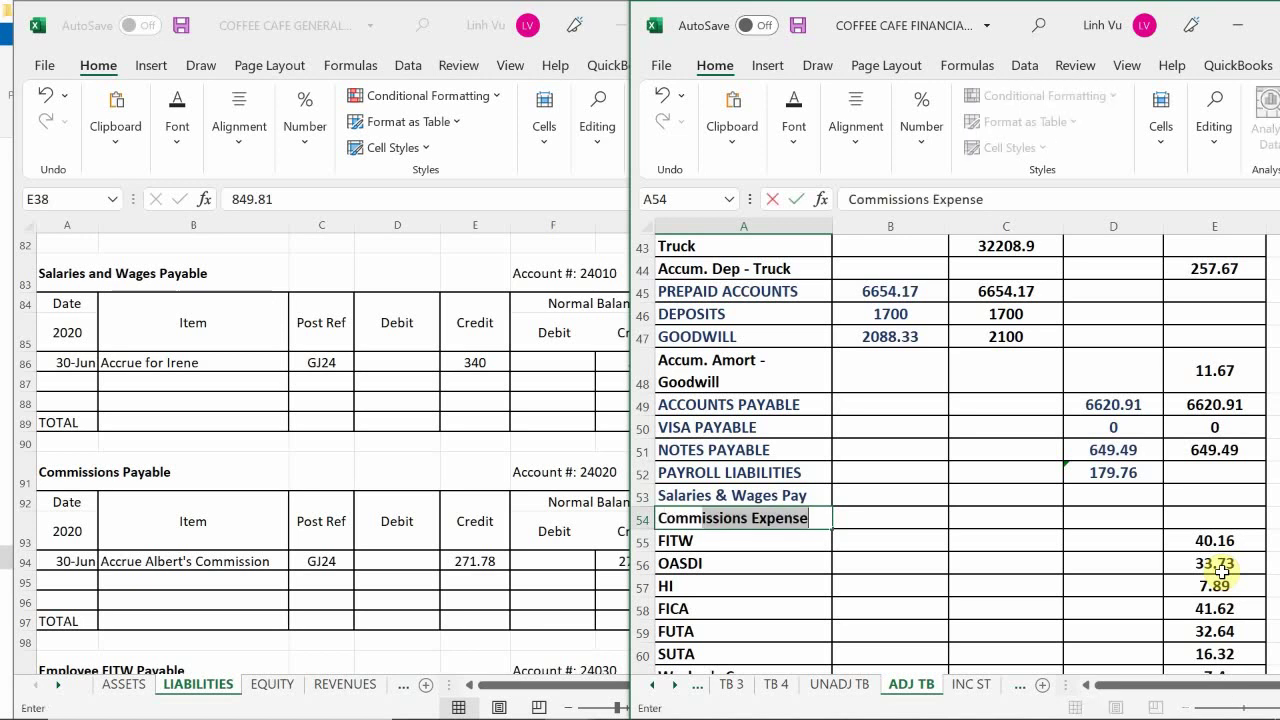
type("mission Pa")
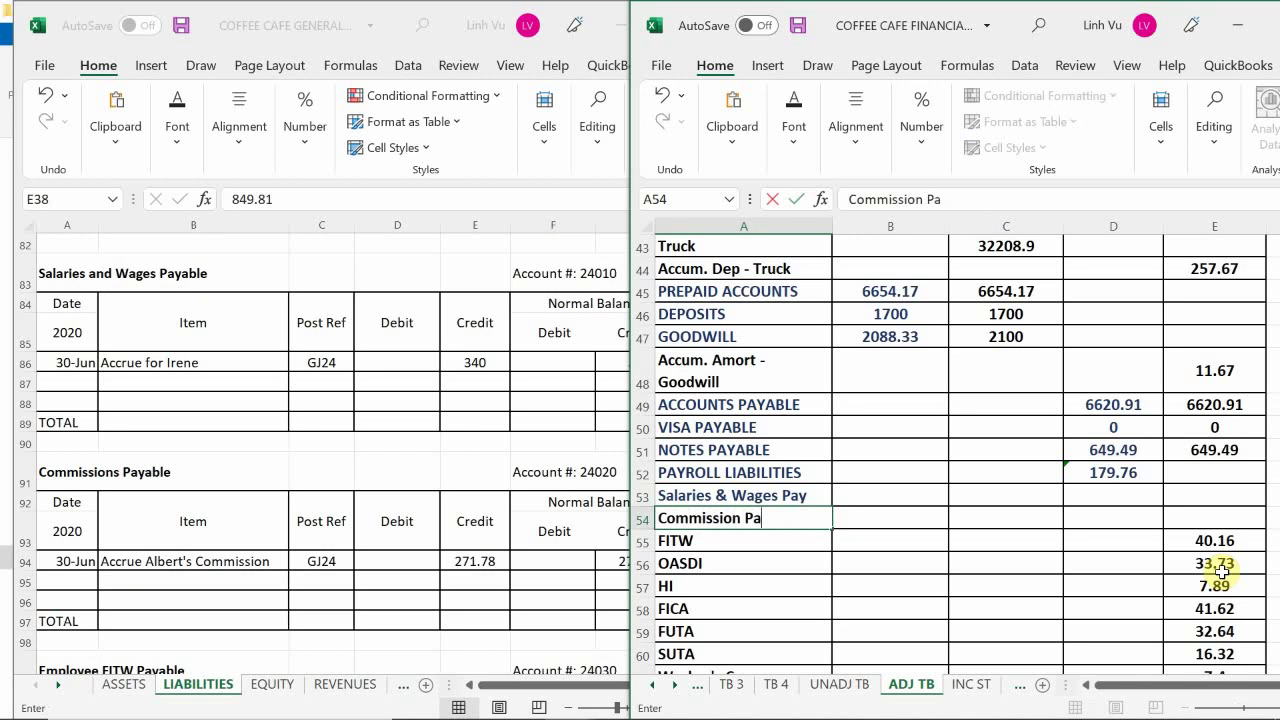
type("yable")
key("Return")
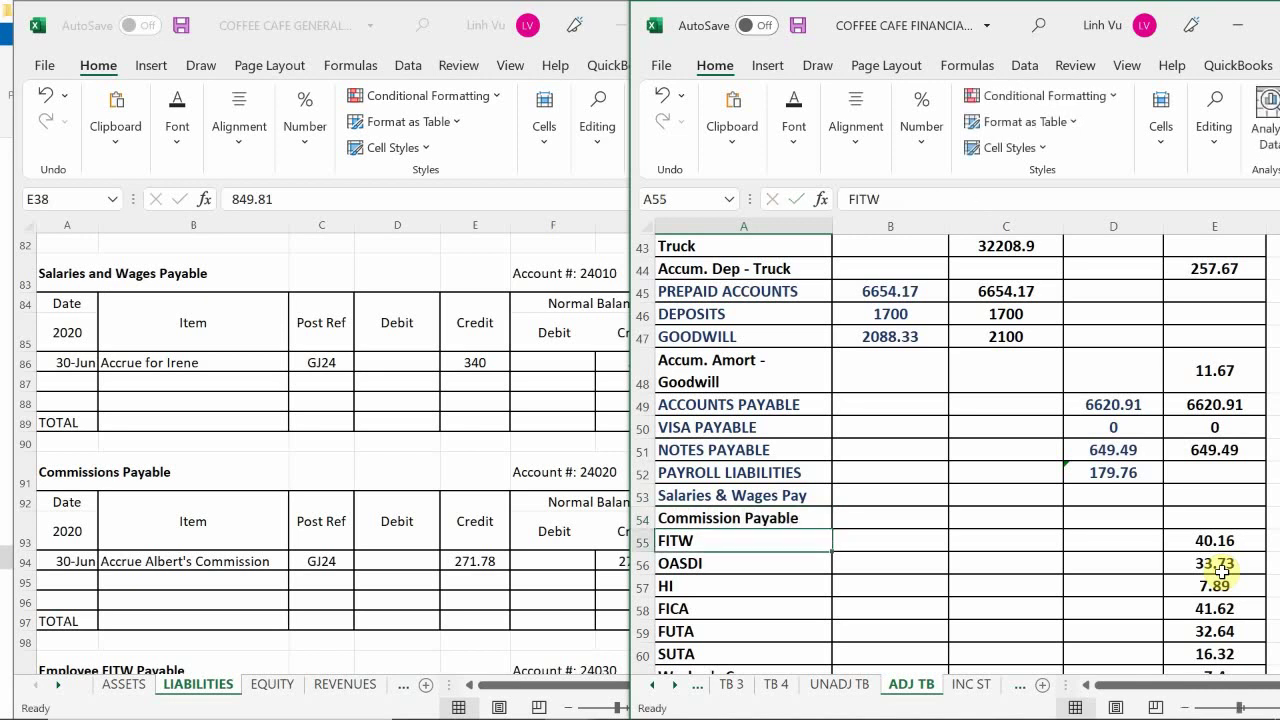
Change the font color of the Salaries & Wages Pay label in A53 to black
left_click(740, 495)
left_click(800, 135)
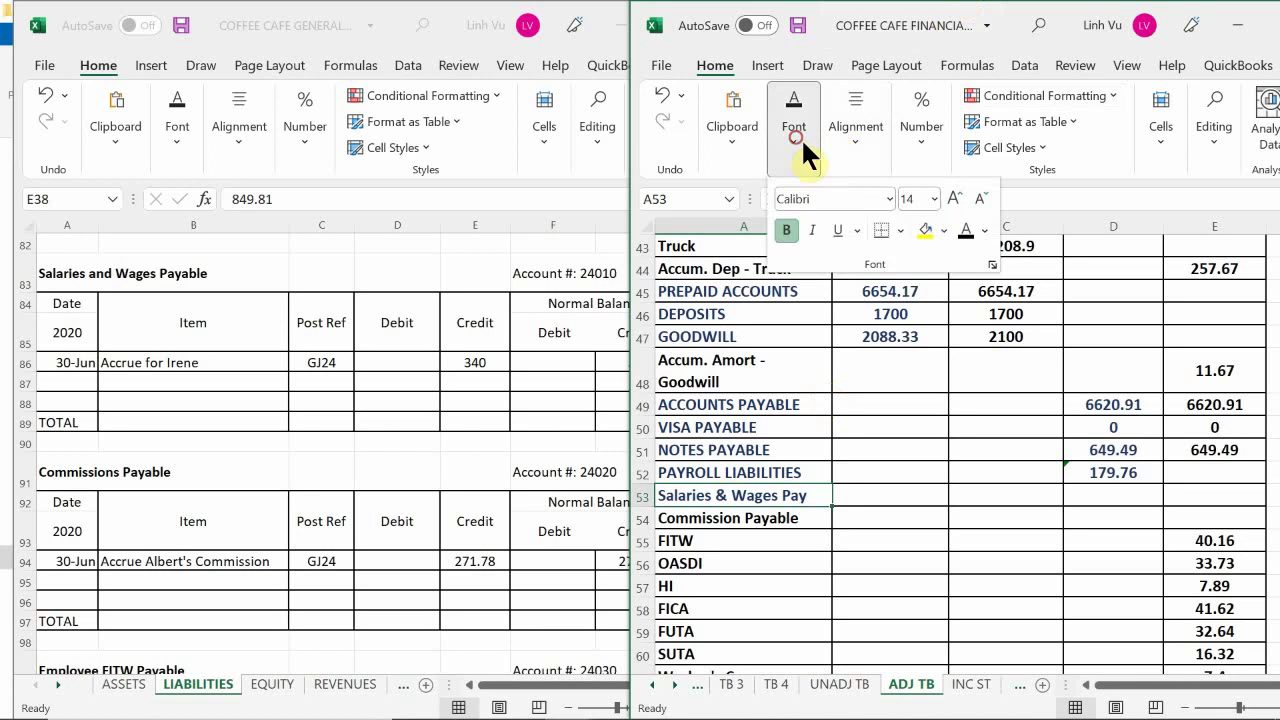
left_click(966, 240)
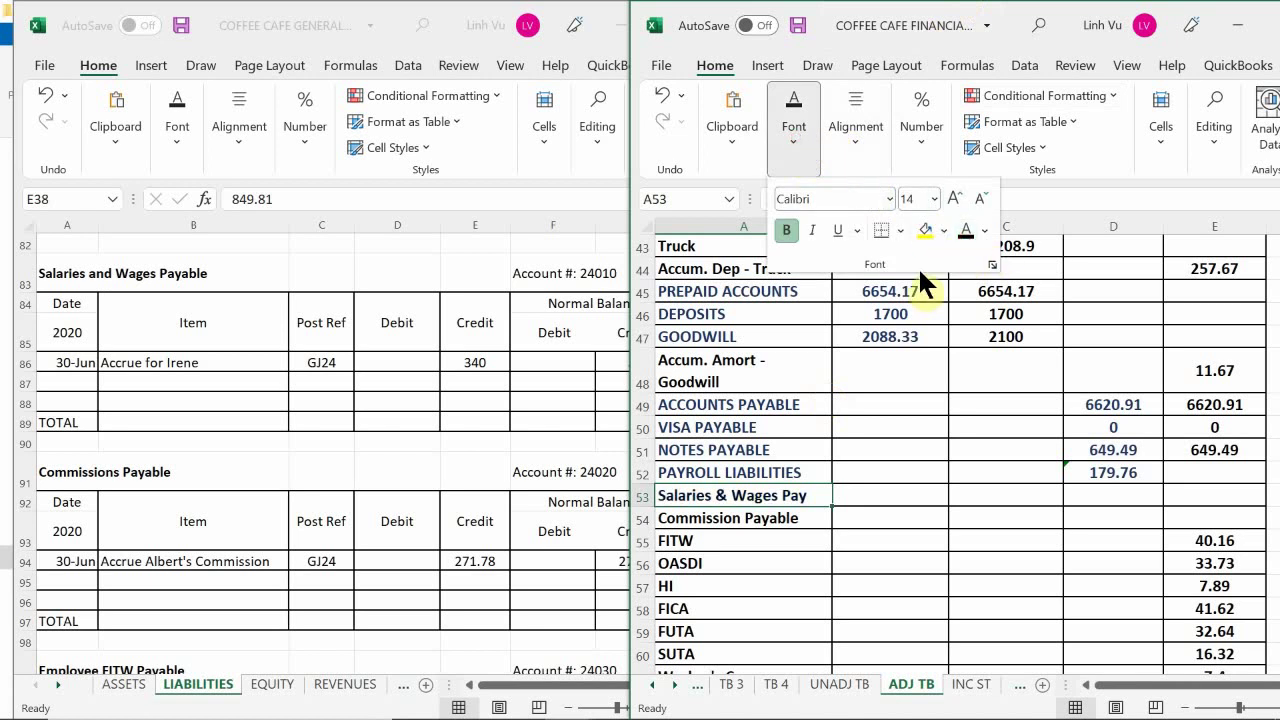
Enter the adjusted credit balances: 340 for Salaries & Wages Pay in E53 and 271.78 for Commission Payable in E54
left_click(1183, 492)
left_click(1182, 497)
left_click(1122, 470)
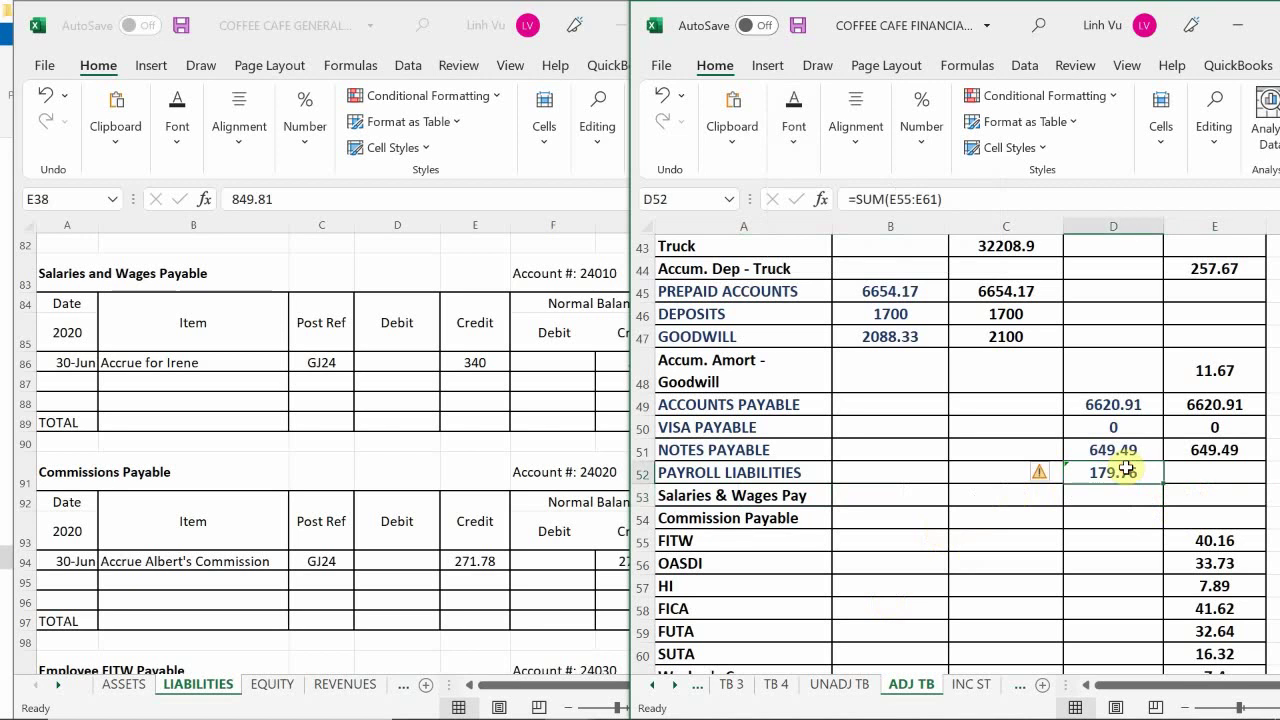
left_click(1196, 508)
left_click(1148, 477)
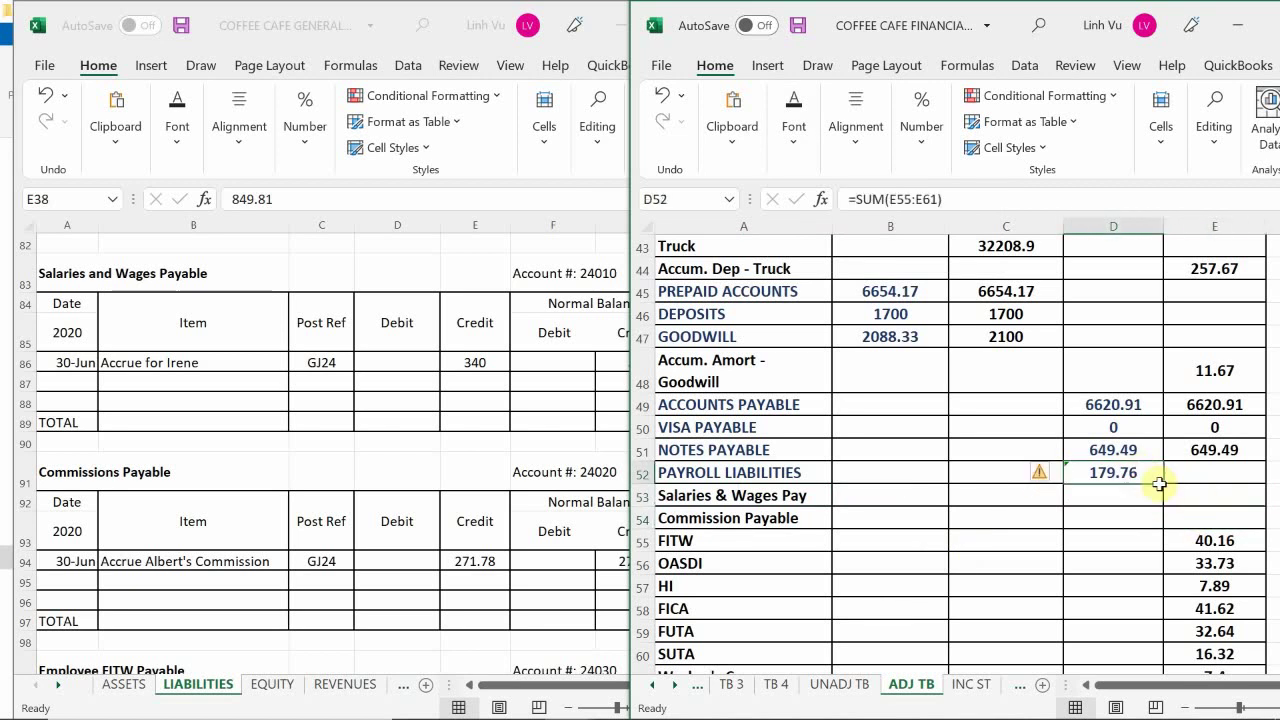
left_click(1191, 501)
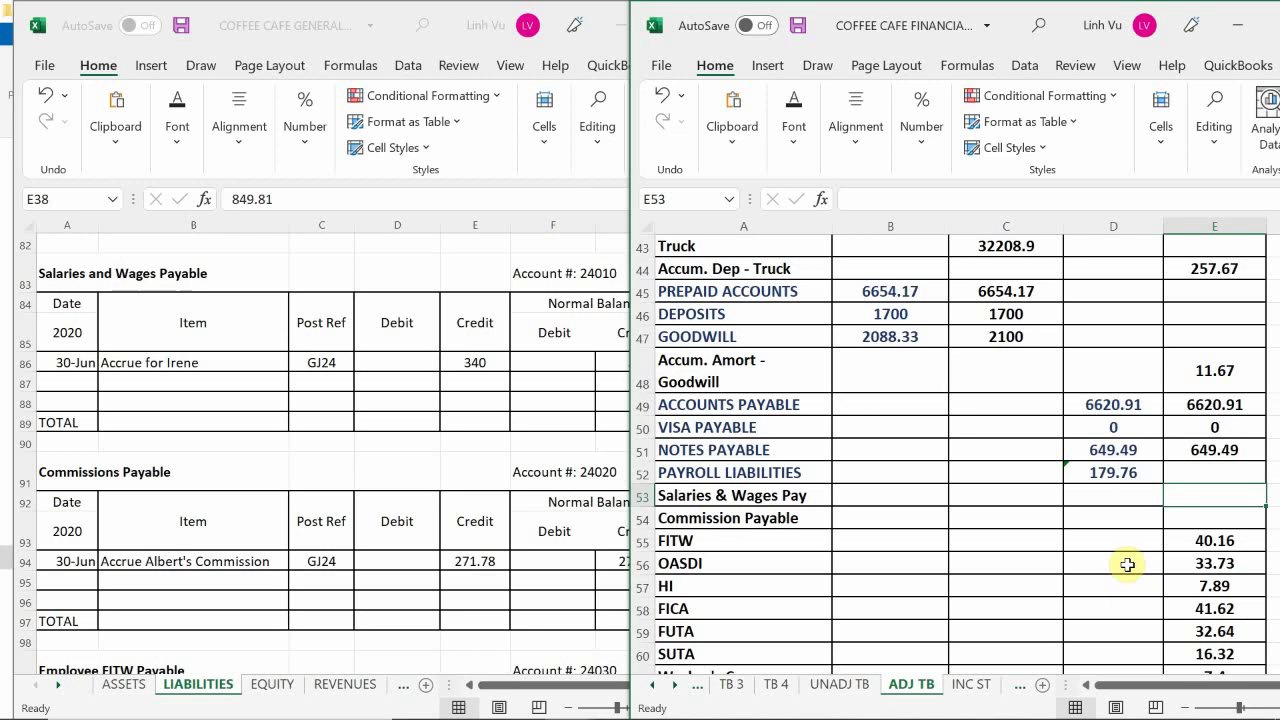
type("340")
key("Return")
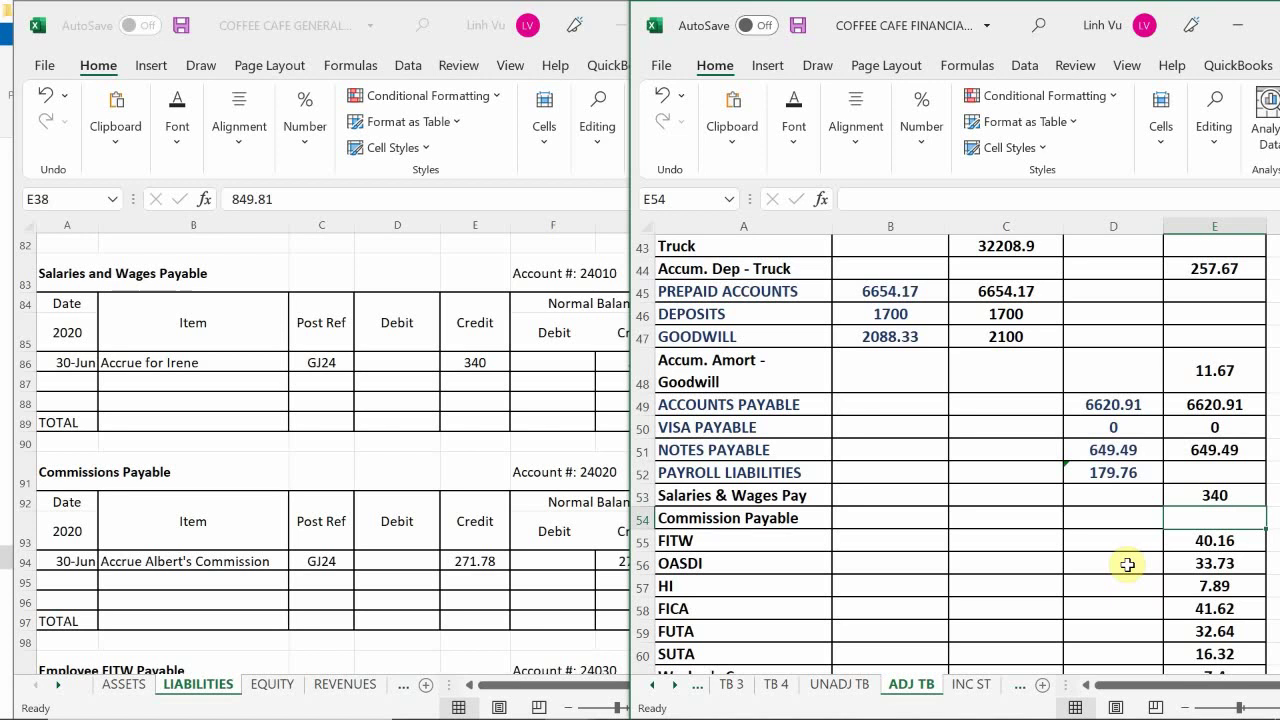
type("271.78")
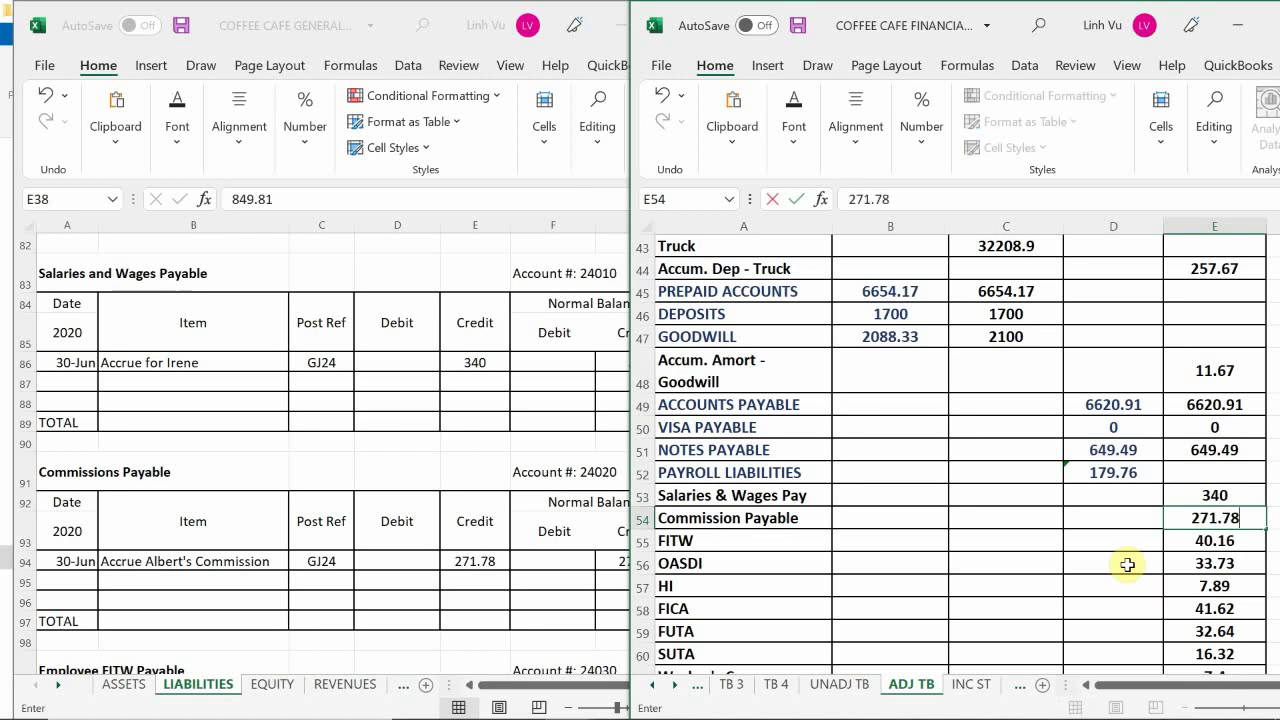
key("Return")
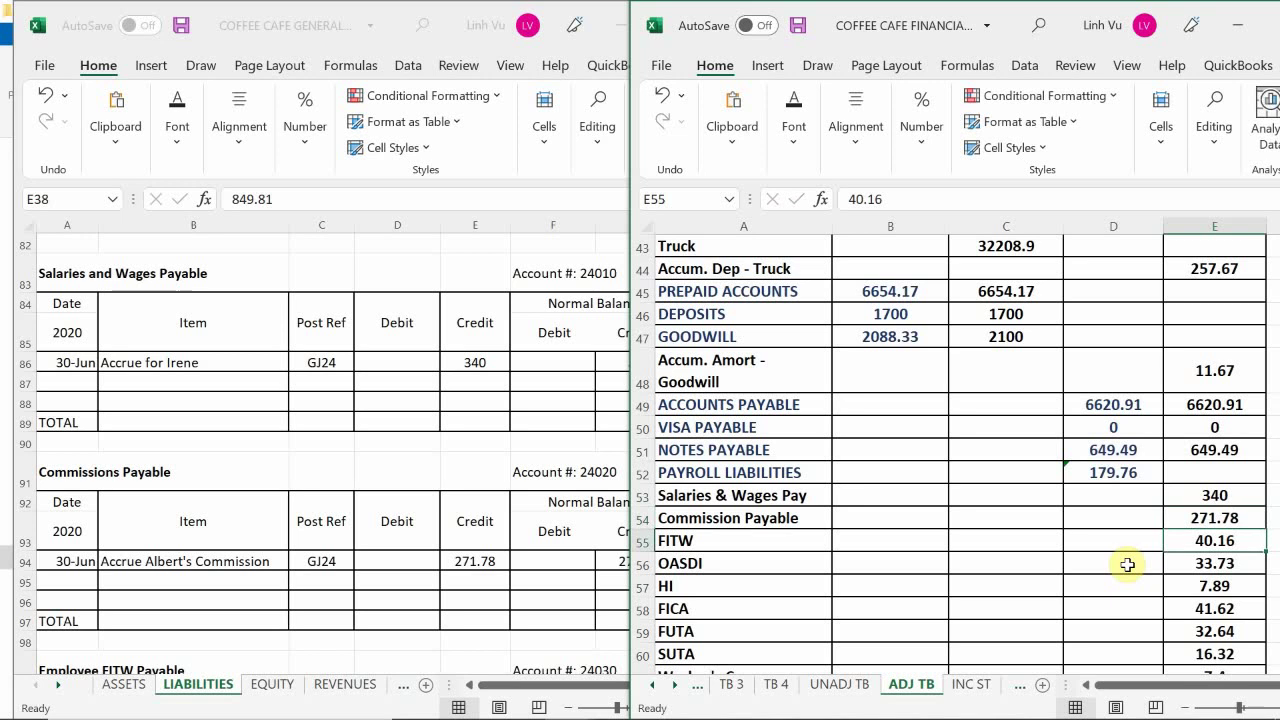
Clear the existing SUM formula from the PAYROLL LIABILITIES cell D52
left_click(1100, 472)
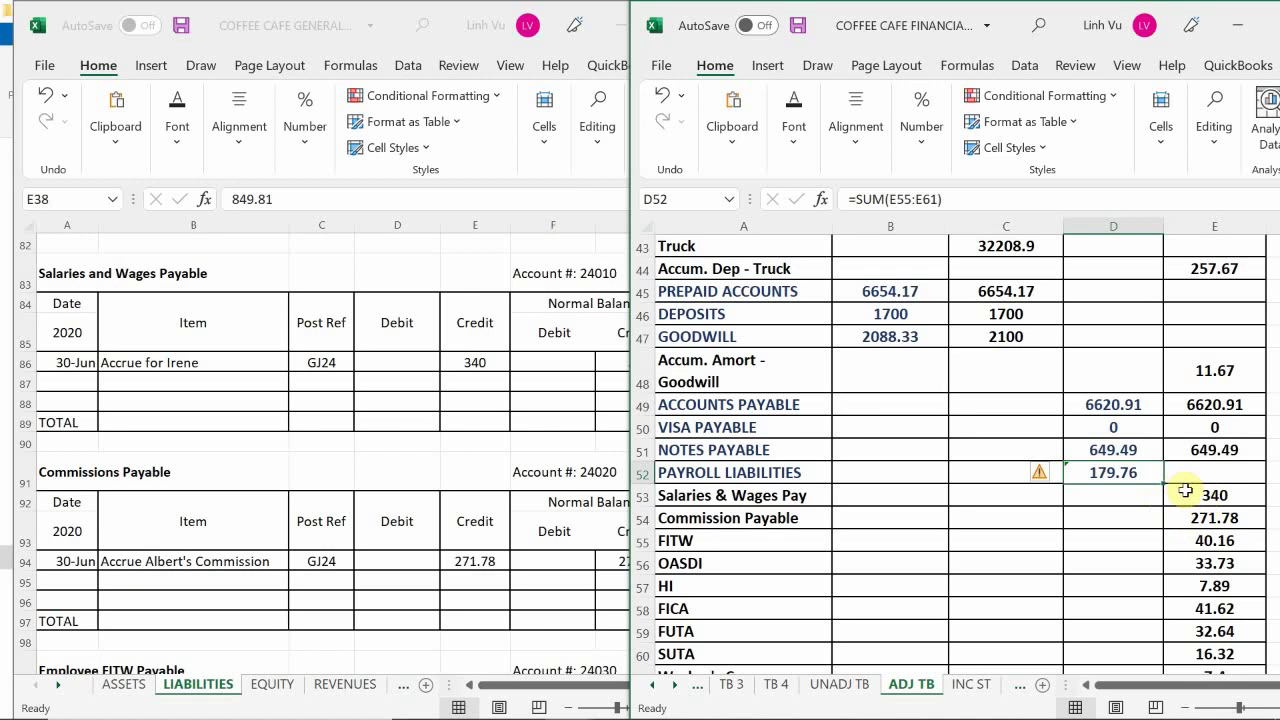
scroll(1172, 490, "down", 1)
scroll(1172, 490, "down", 2)
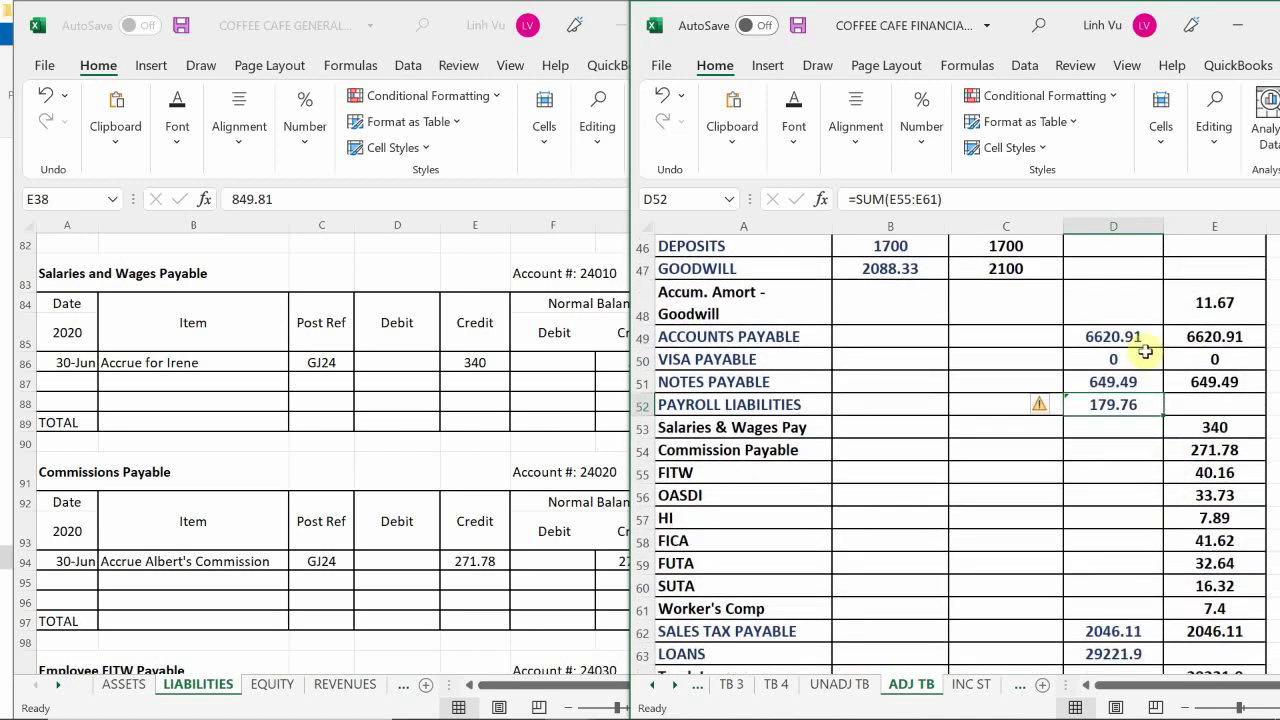
double_click(1111, 406)
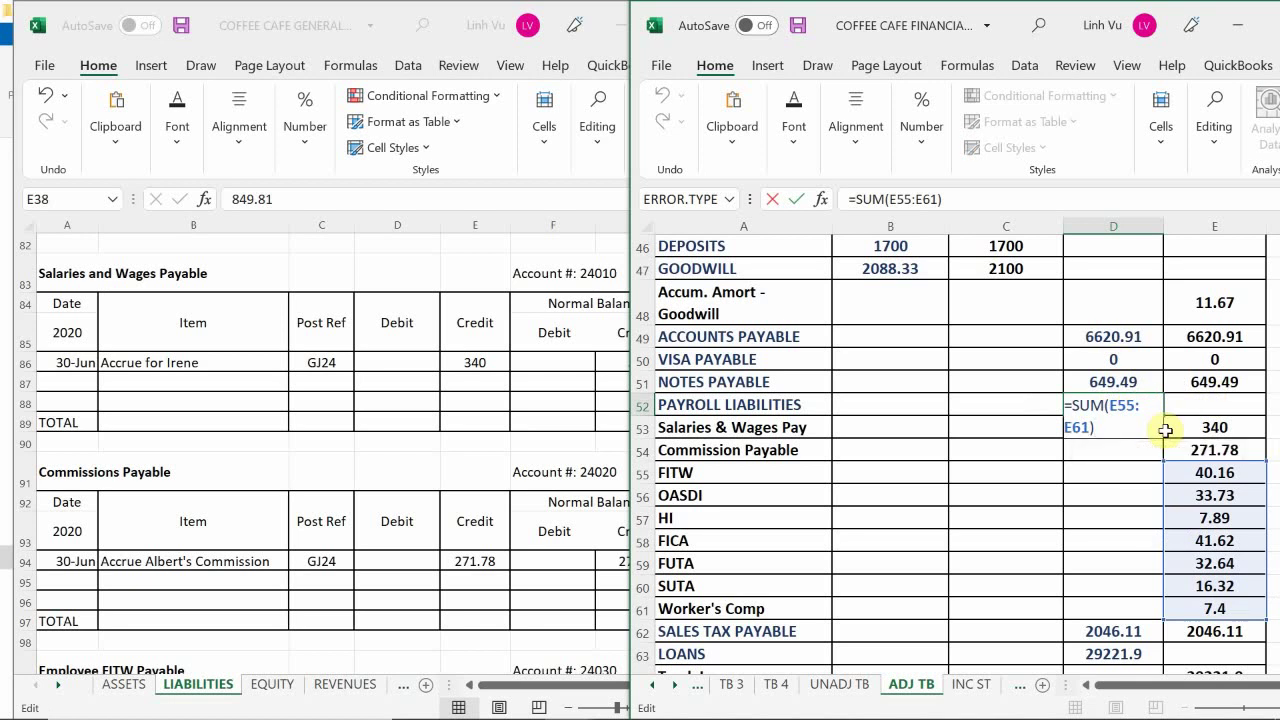
key("BackSpace")
key("BackSpace")
key("BackSpace")
key("BackSpace")
key("BackSpace")
key("BackSpace")
key("BackSpace")
key("BackSpace")
key("BackSpace")
key("BackSpace")
key("BackSpace")
key("BackSpace")
key("BackSpace")
type("=")
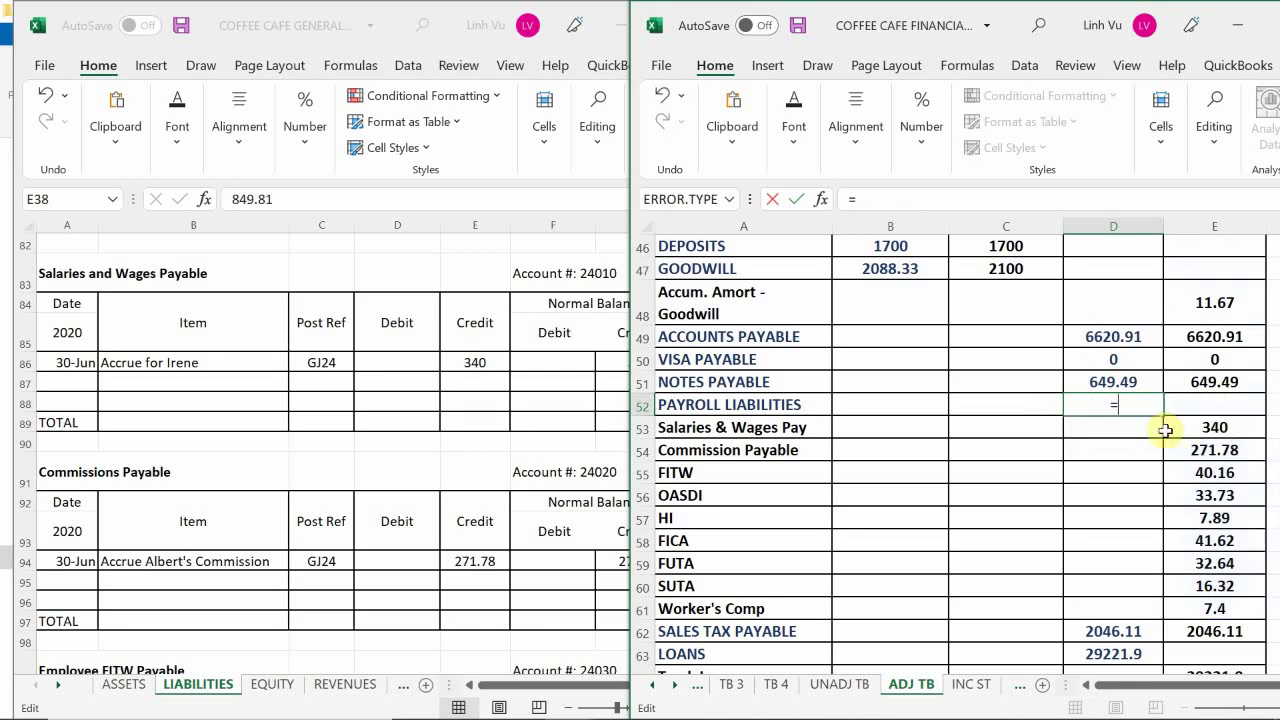
key("BackSpace")
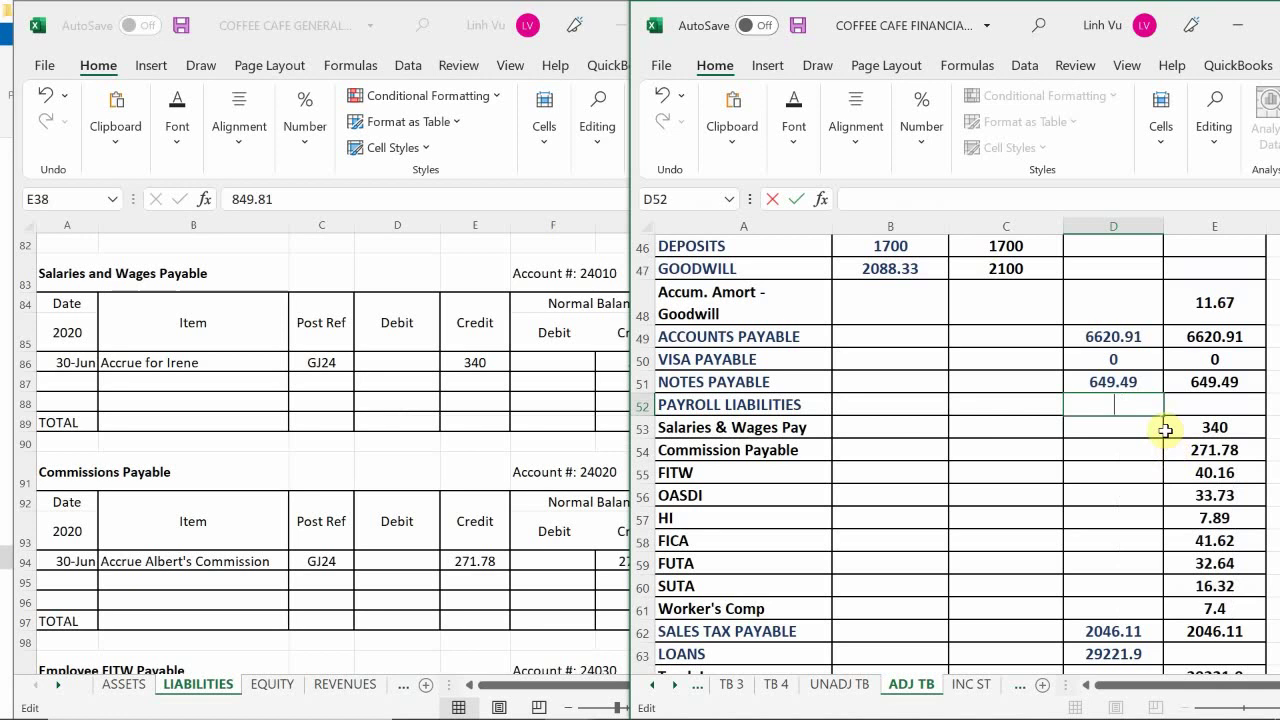
key("Return")
key("Up")
Total the payroll liability credits E53:E61 with a SUM formula in the PAYROLL LIABILITIES cell D52
type("=su")
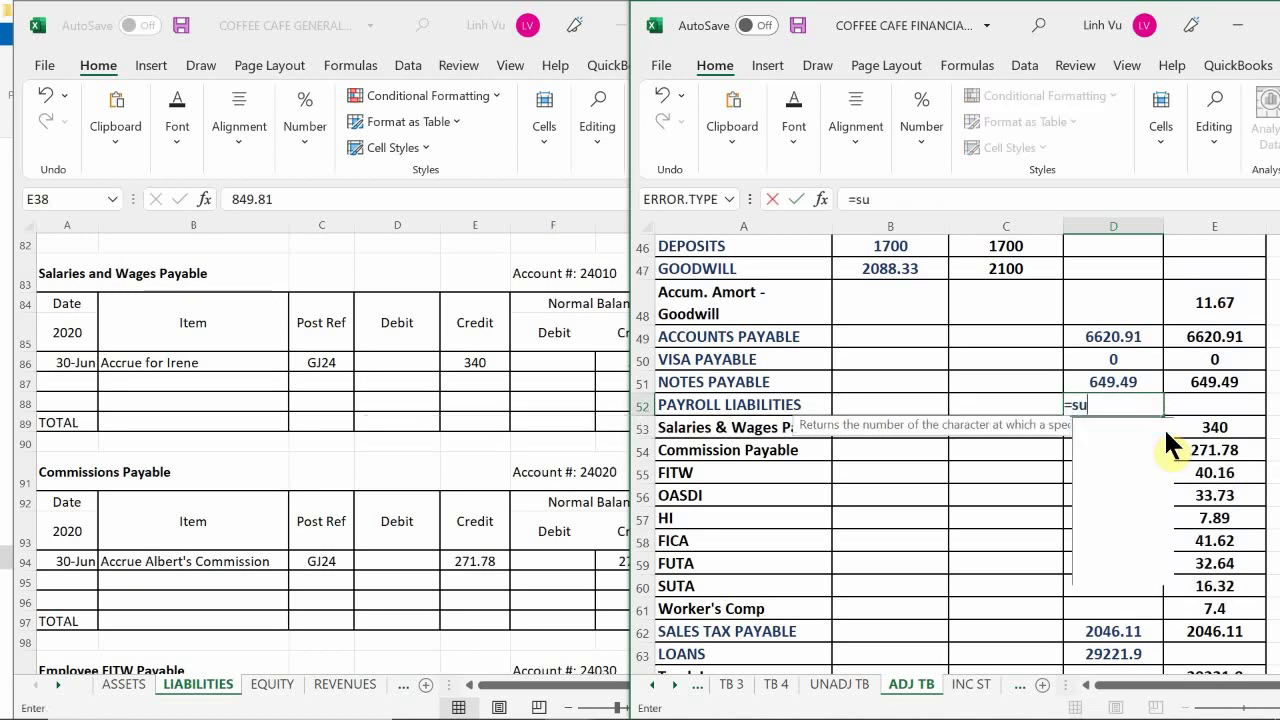
type("m(")
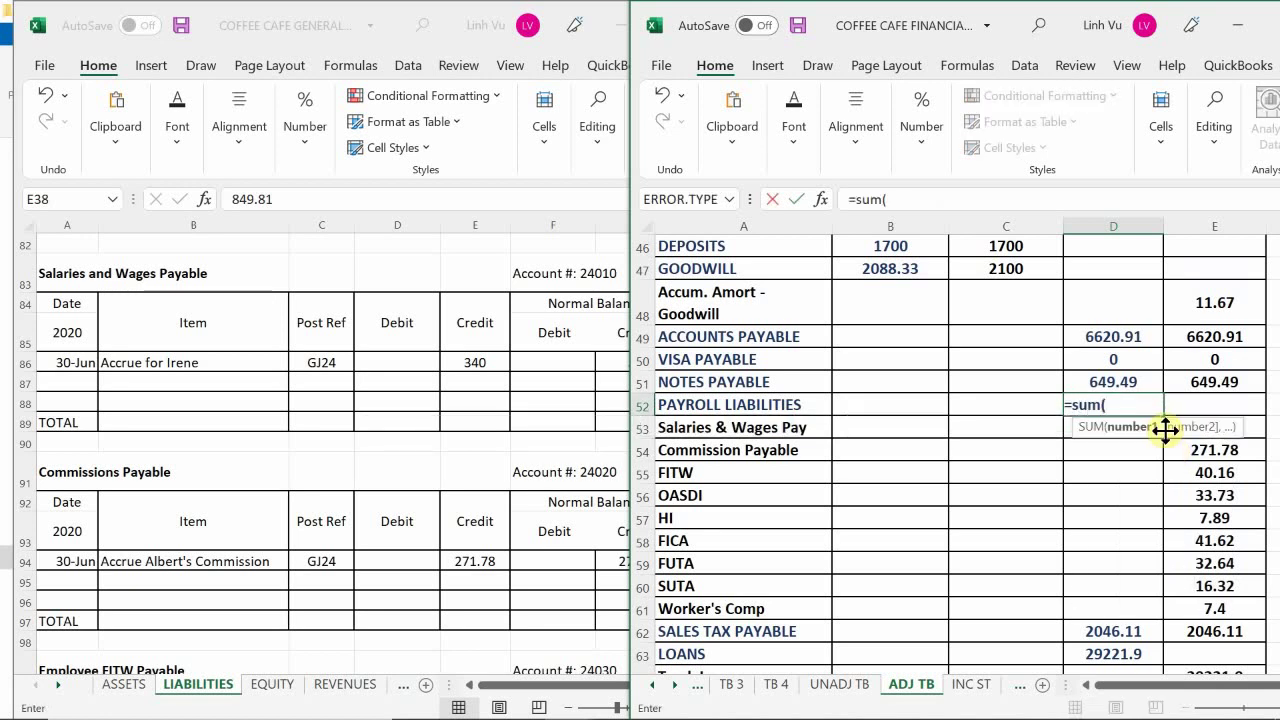
key("Right")
key("Down")
key("shift+Down")
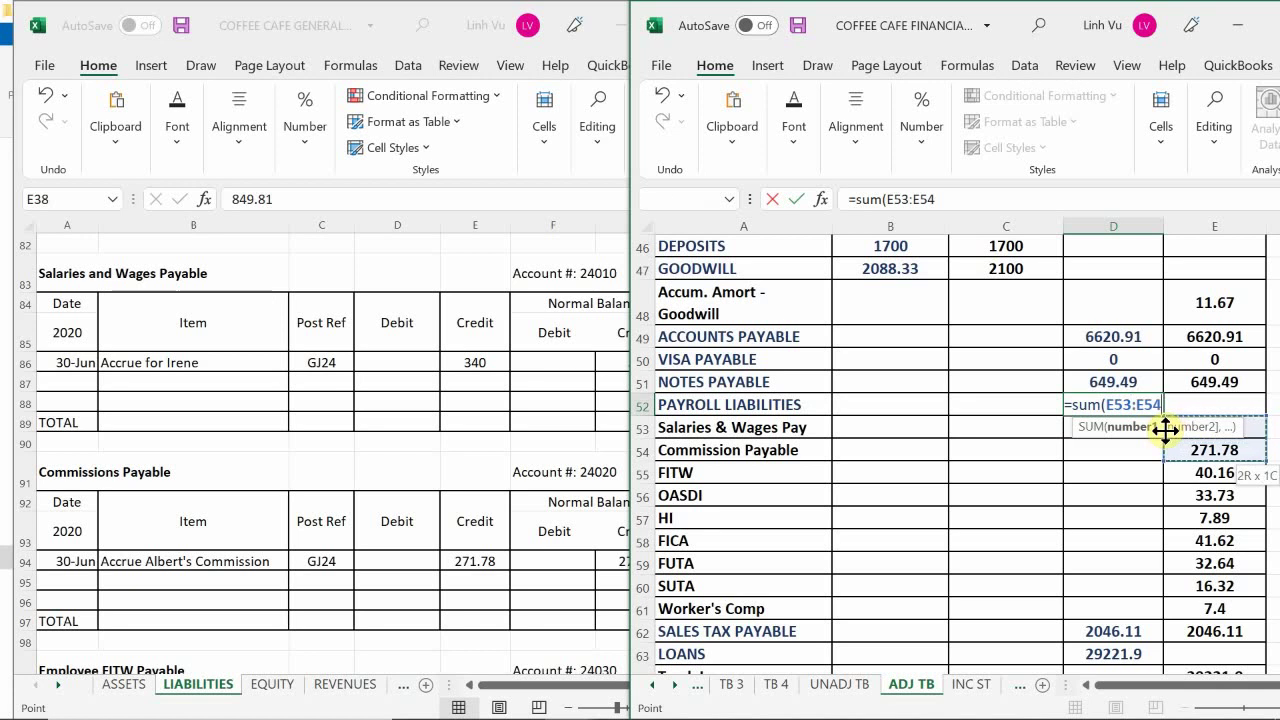
key("shift+Down")
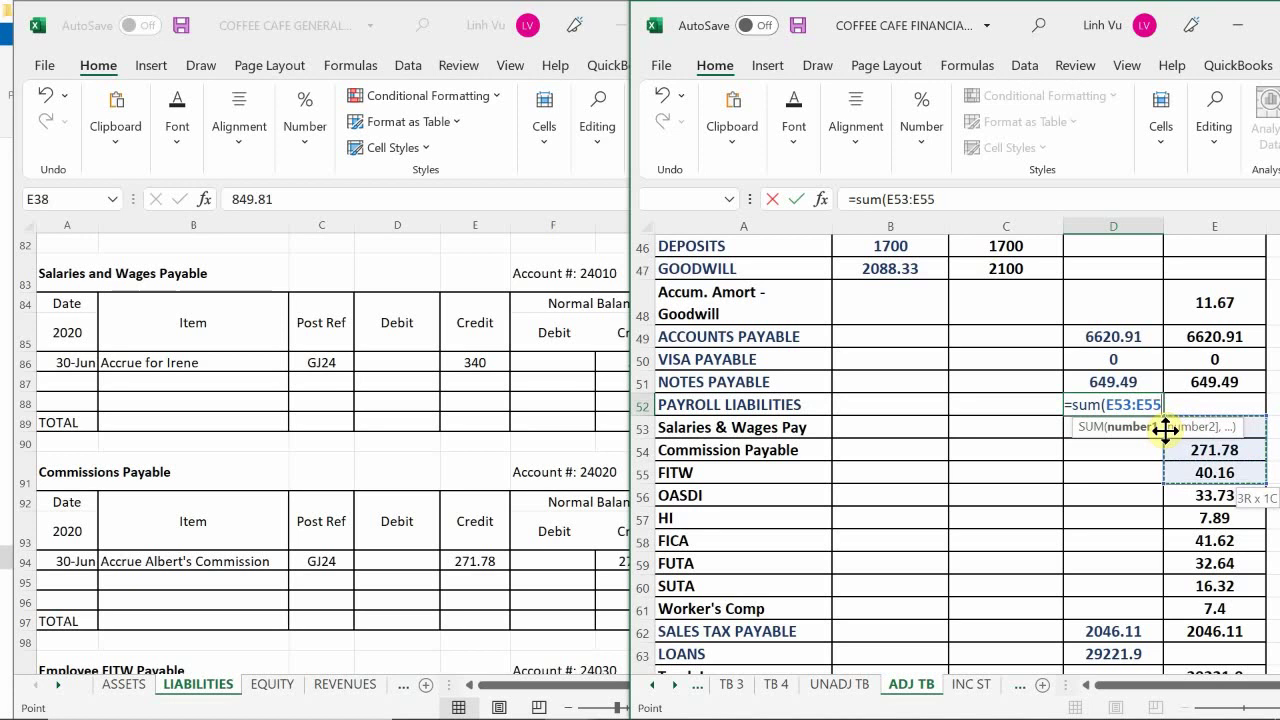
key("shift+Down")
key("shift+Down")
key("shift+Down")
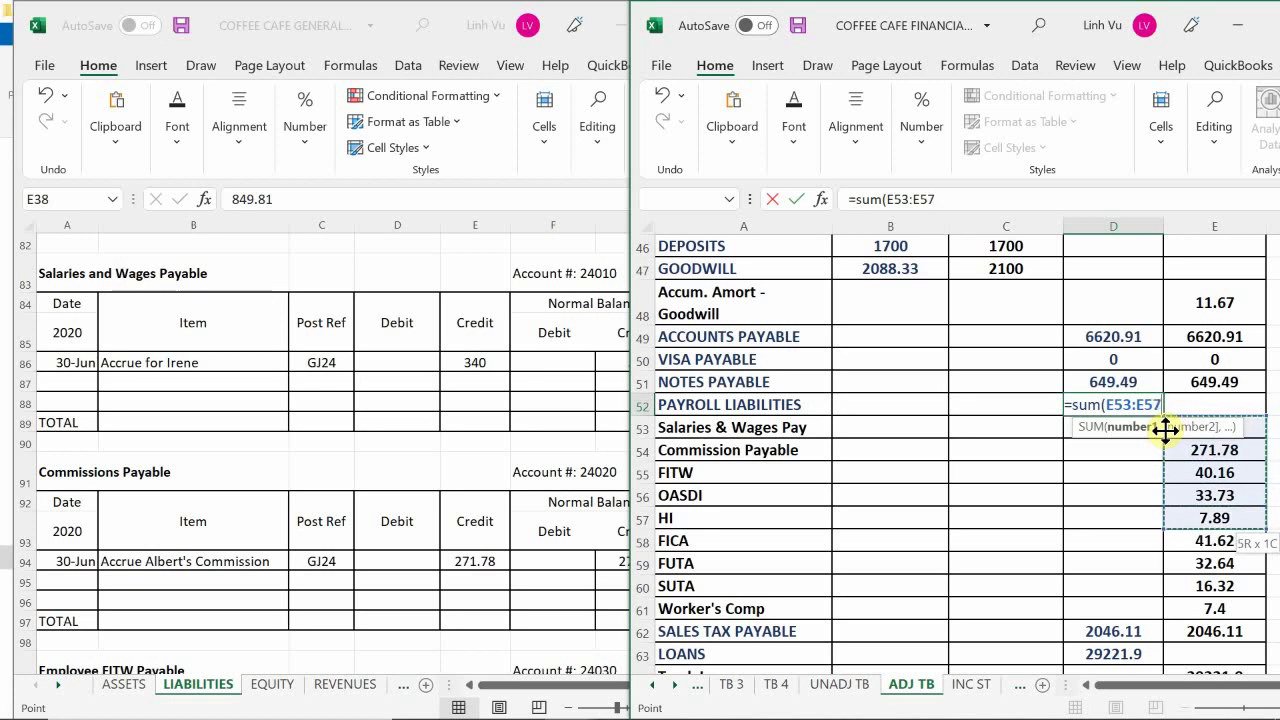
key("shift+Down")
key("shift+Down")
key("shift+Down")
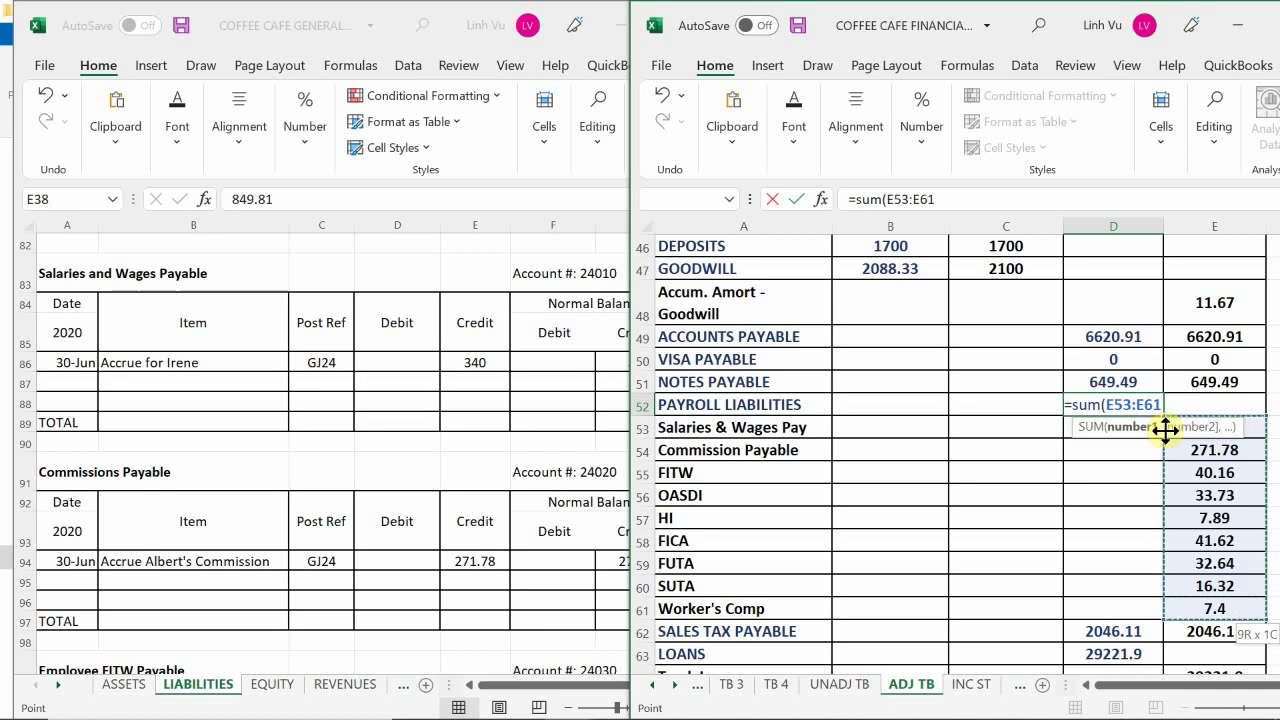
key("Return")
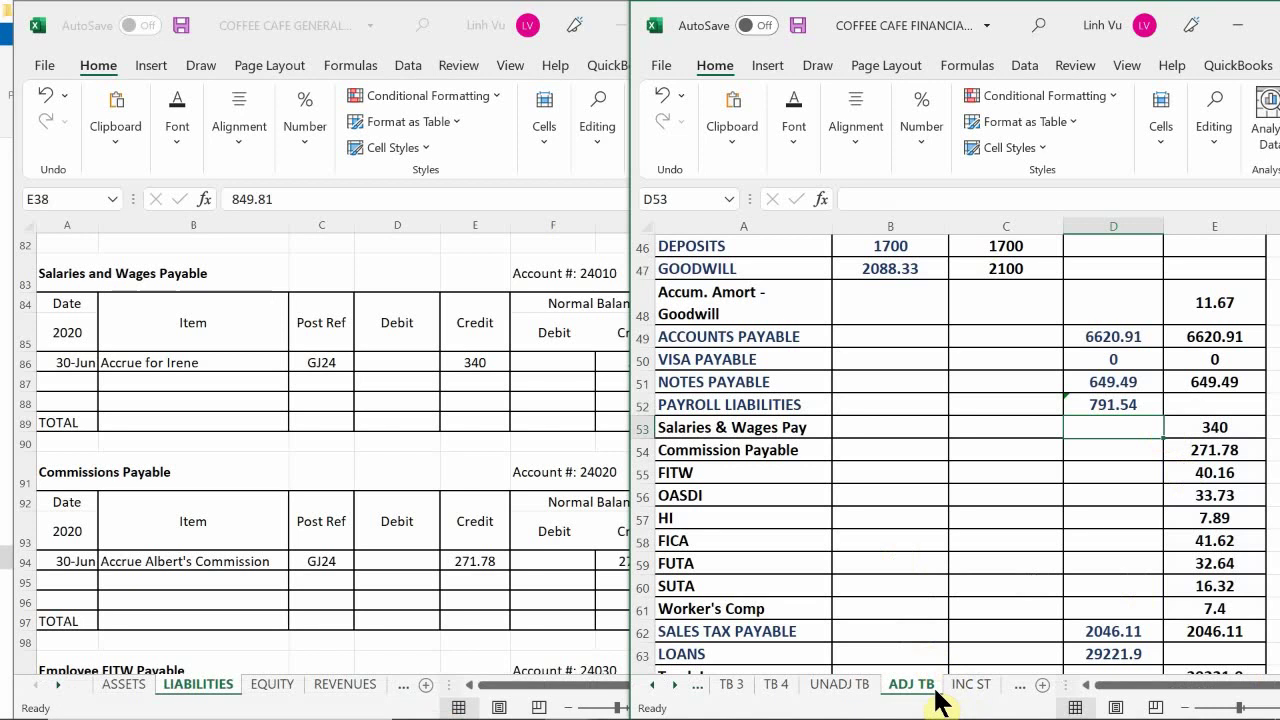
Review the payroll liabilities section on the UNADJ TB sheet and return to the ADJ TB sheet
left_click(858, 688)
scroll(914, 552, "down", 2)
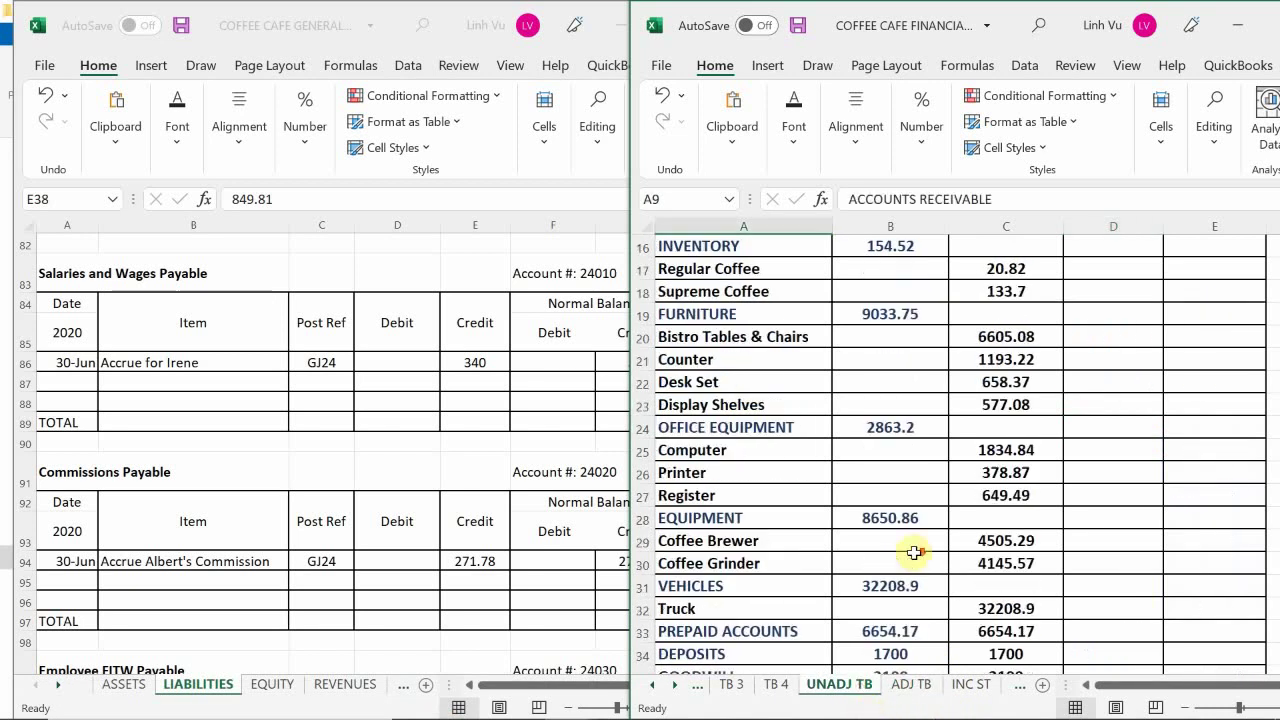
scroll(914, 552, "down", 2)
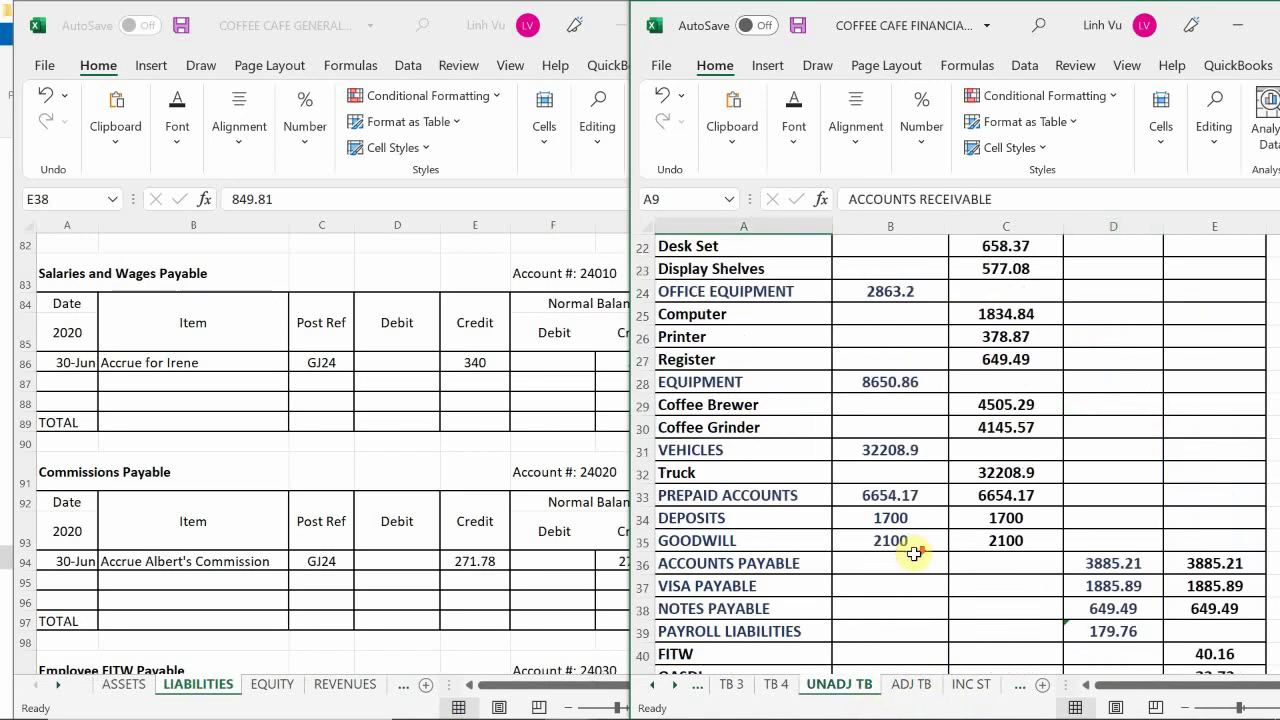
scroll(914, 552, "down", 3)
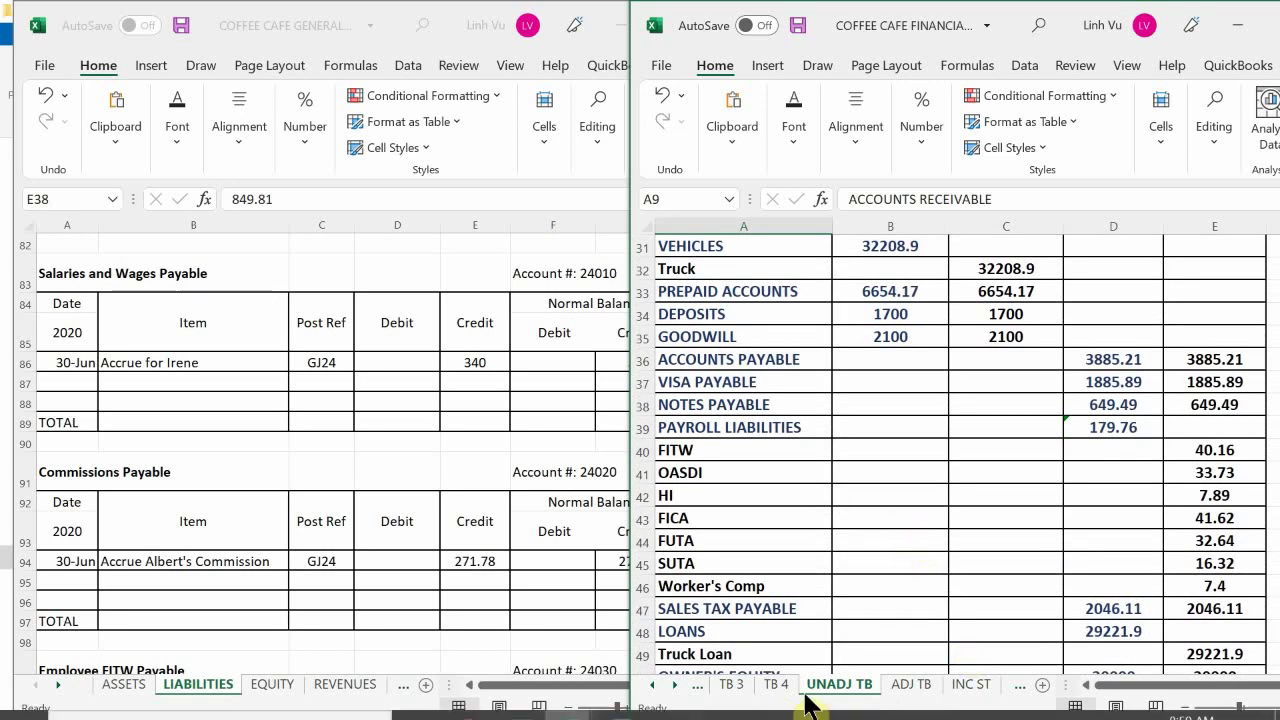
left_click(918, 688)
left_click(916, 682)
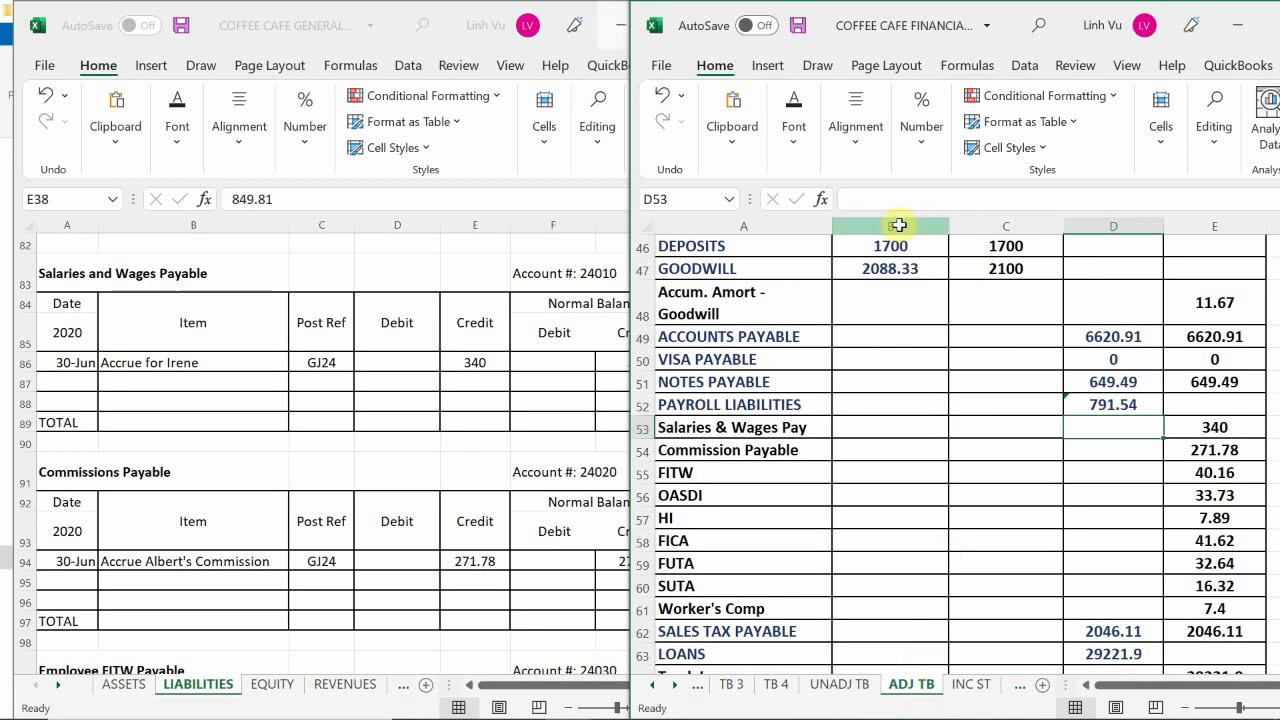
Compare the remaining ADJ TB accounts with the general ledger's LIABILITIES accounts, from Commissions Payable through Interest Payable
scroll(1115, 432, "down", 1)
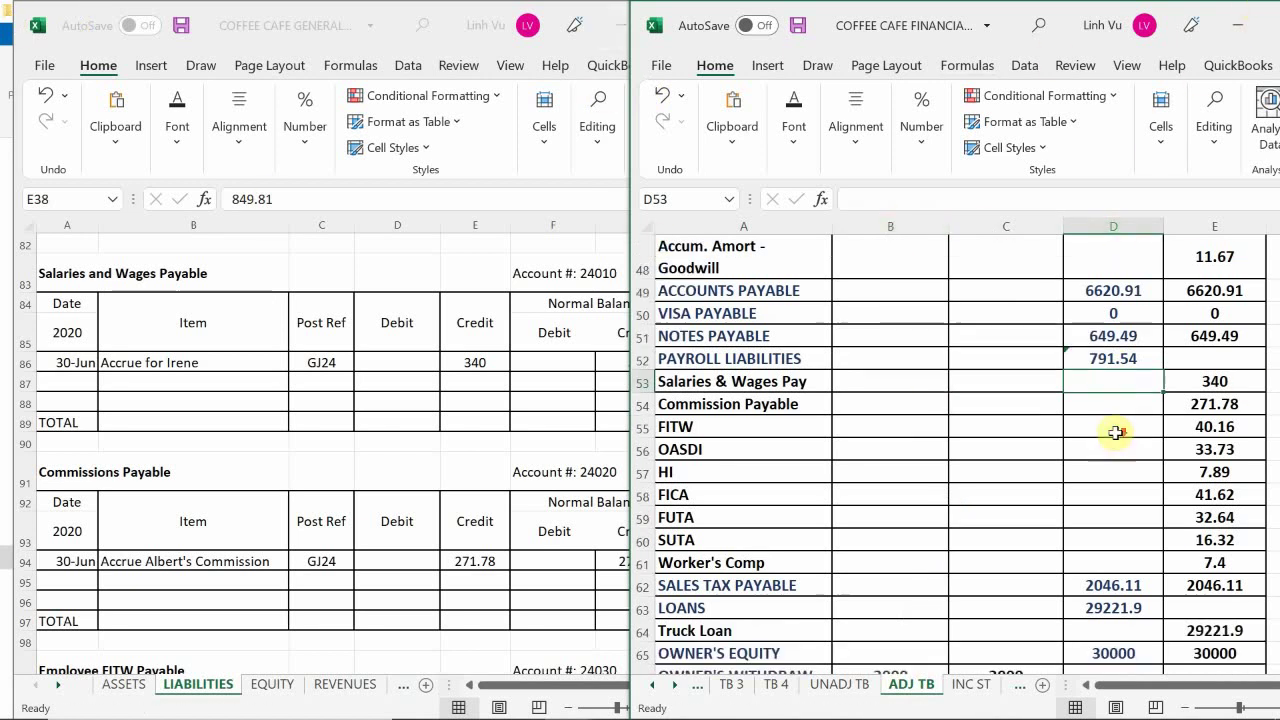
scroll(1096, 340, "down", 1)
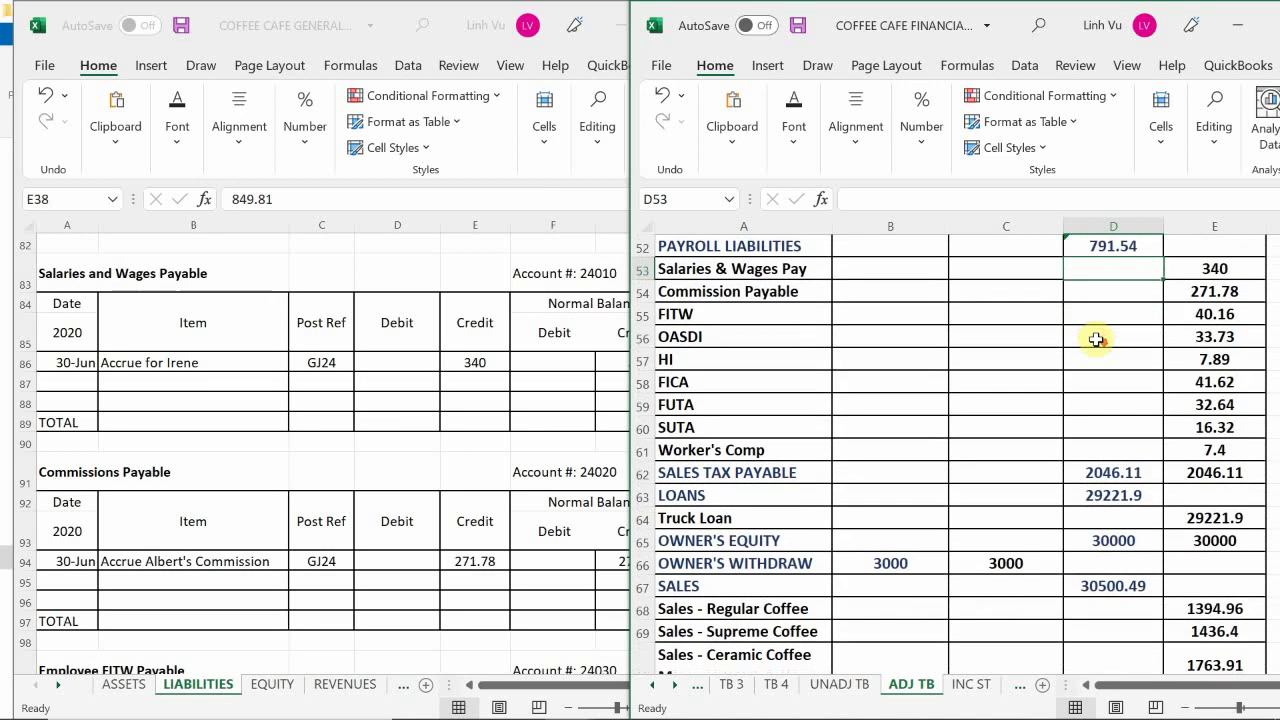
scroll(1096, 340, "down", 1)
scroll(1094, 337, "down", 1)
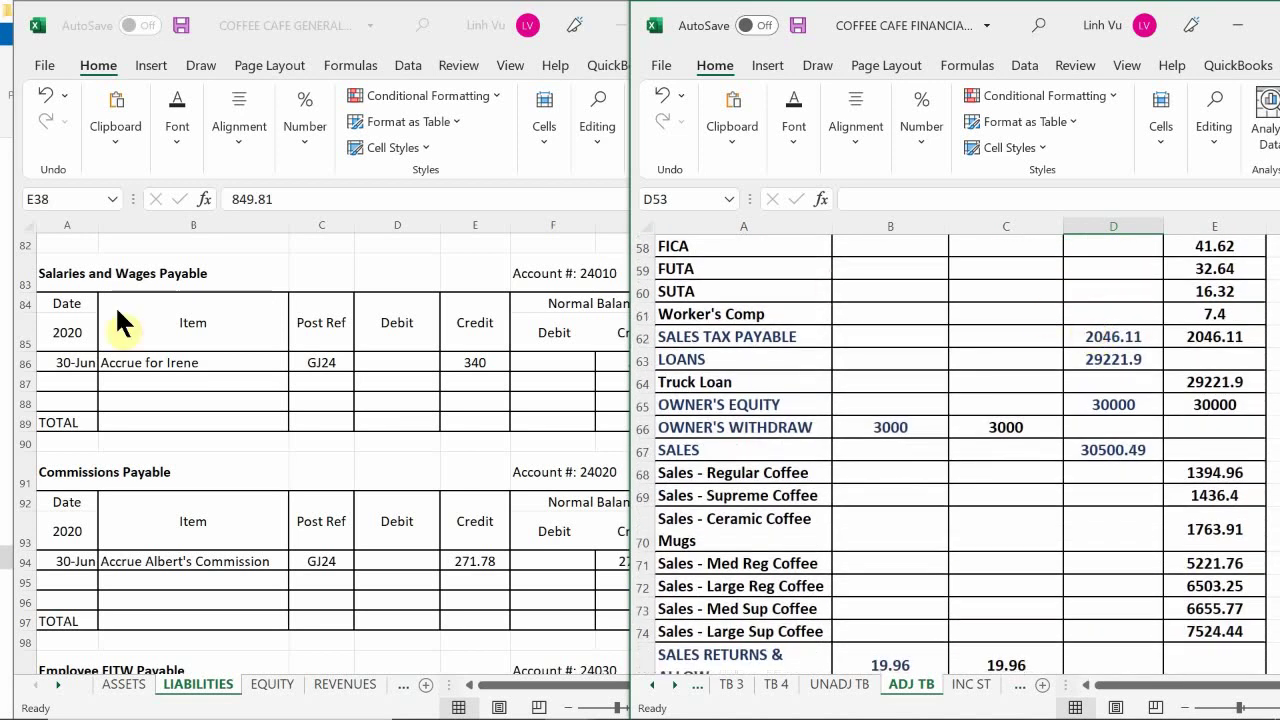
left_click(303, 447)
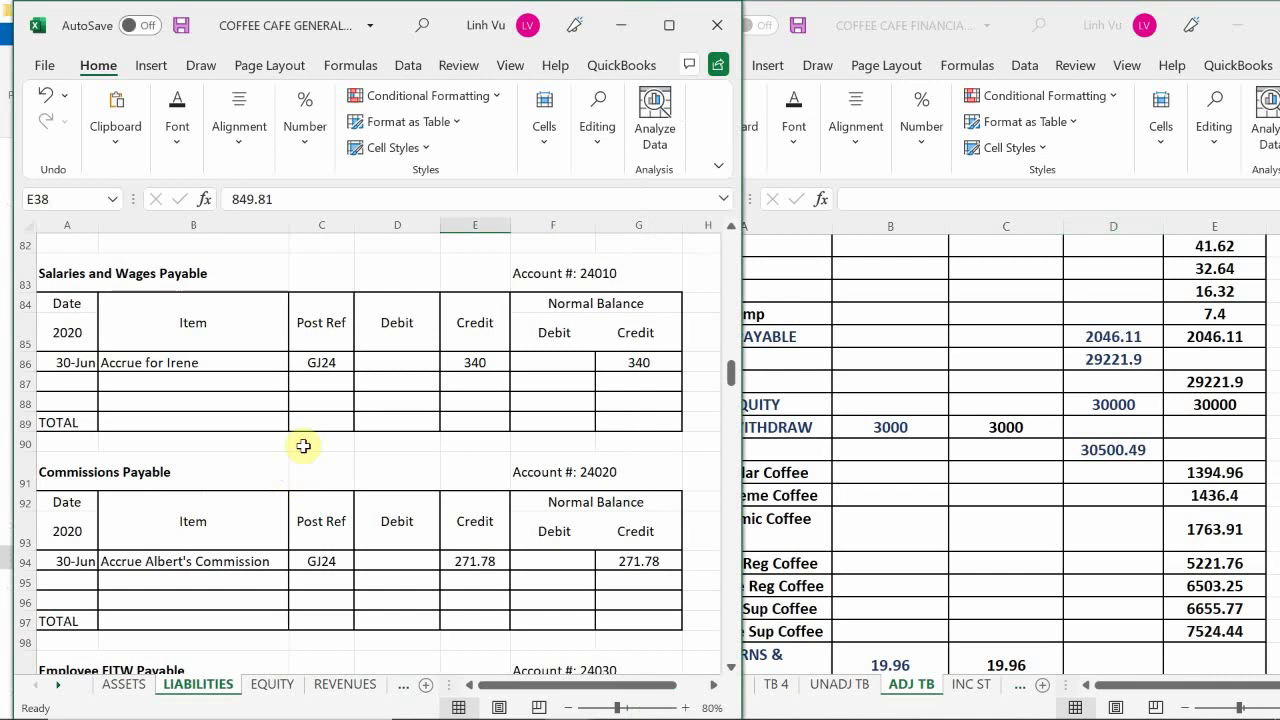
scroll(303, 446, "down", 8)
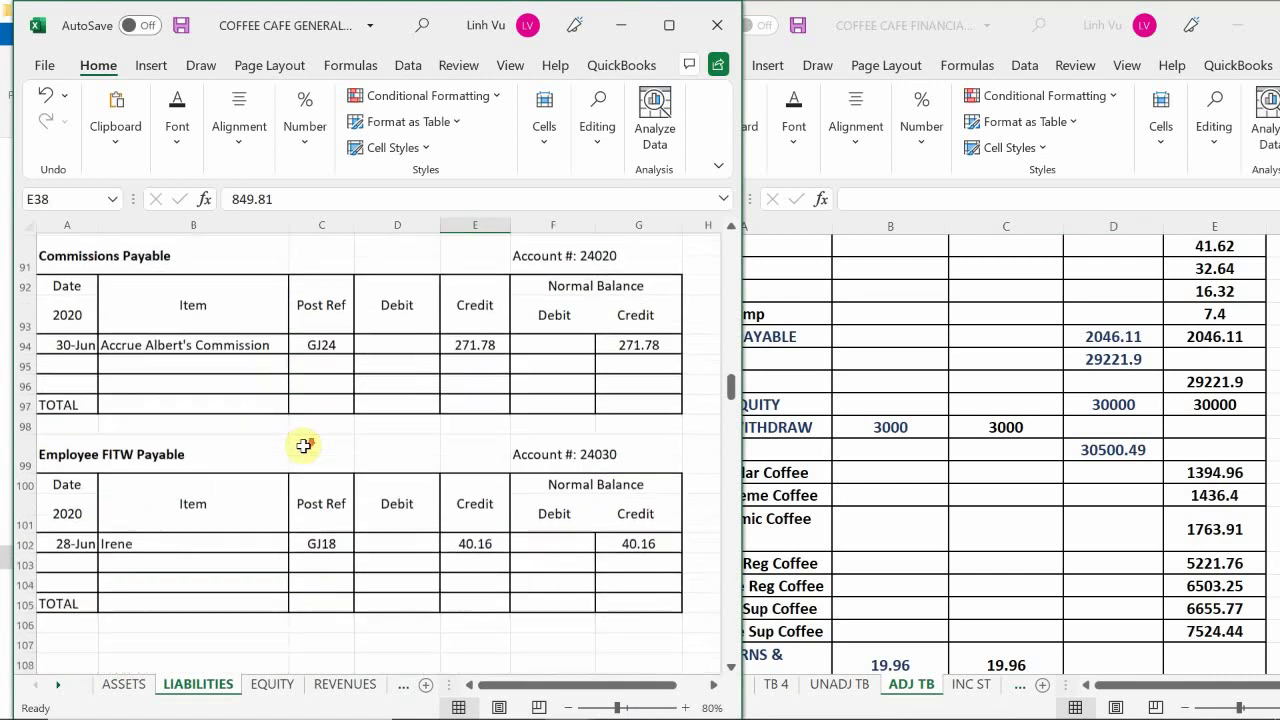
scroll(300, 449, "down", 12)
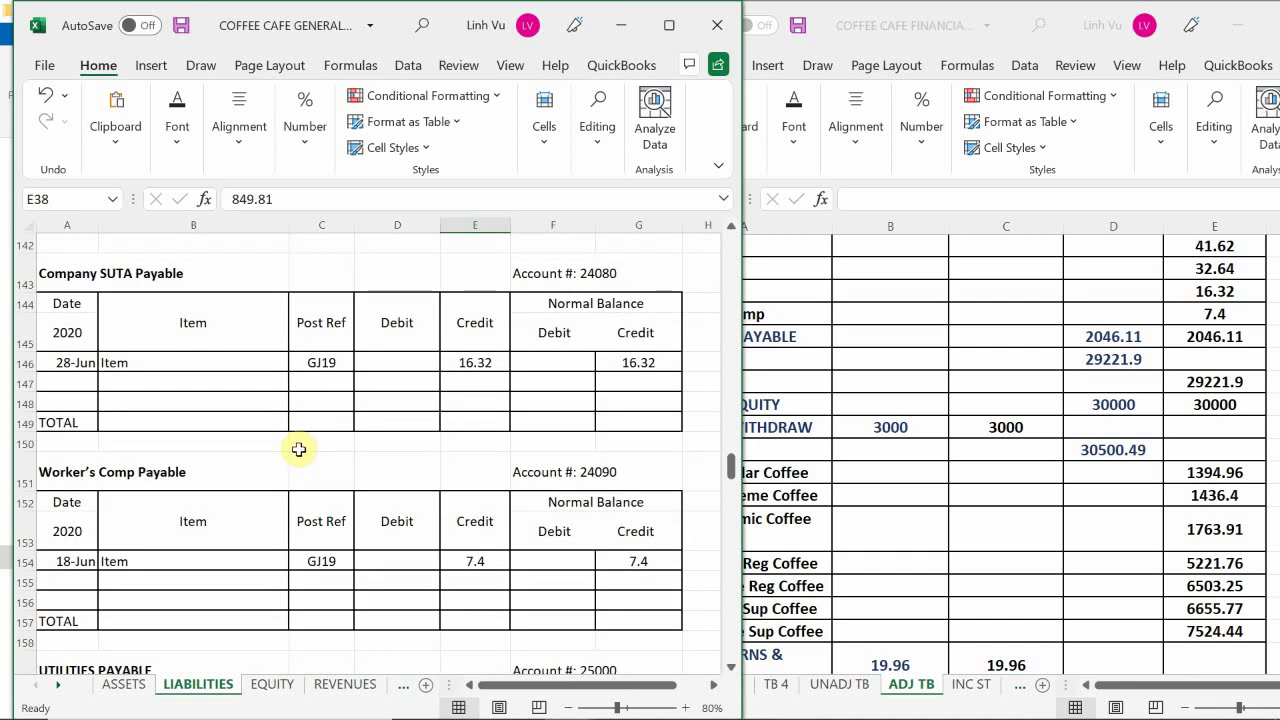
scroll(298, 449, "down", 3)
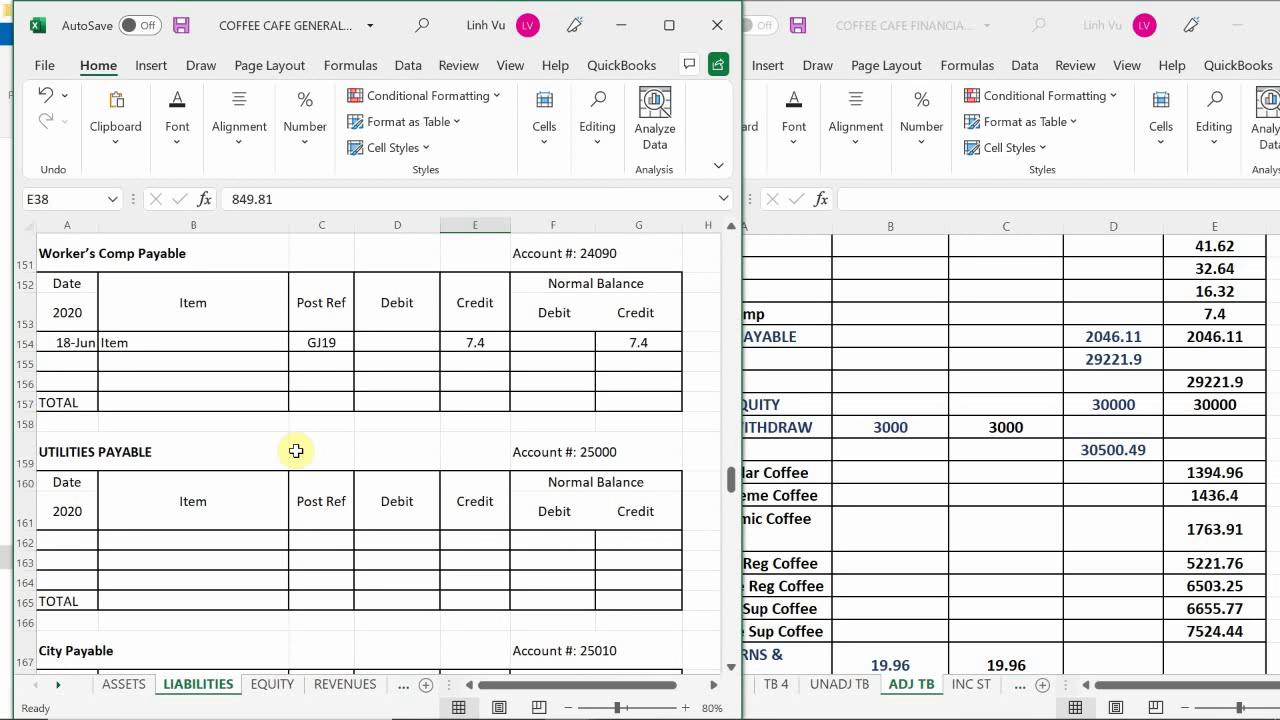
scroll(296, 451, "down", 5)
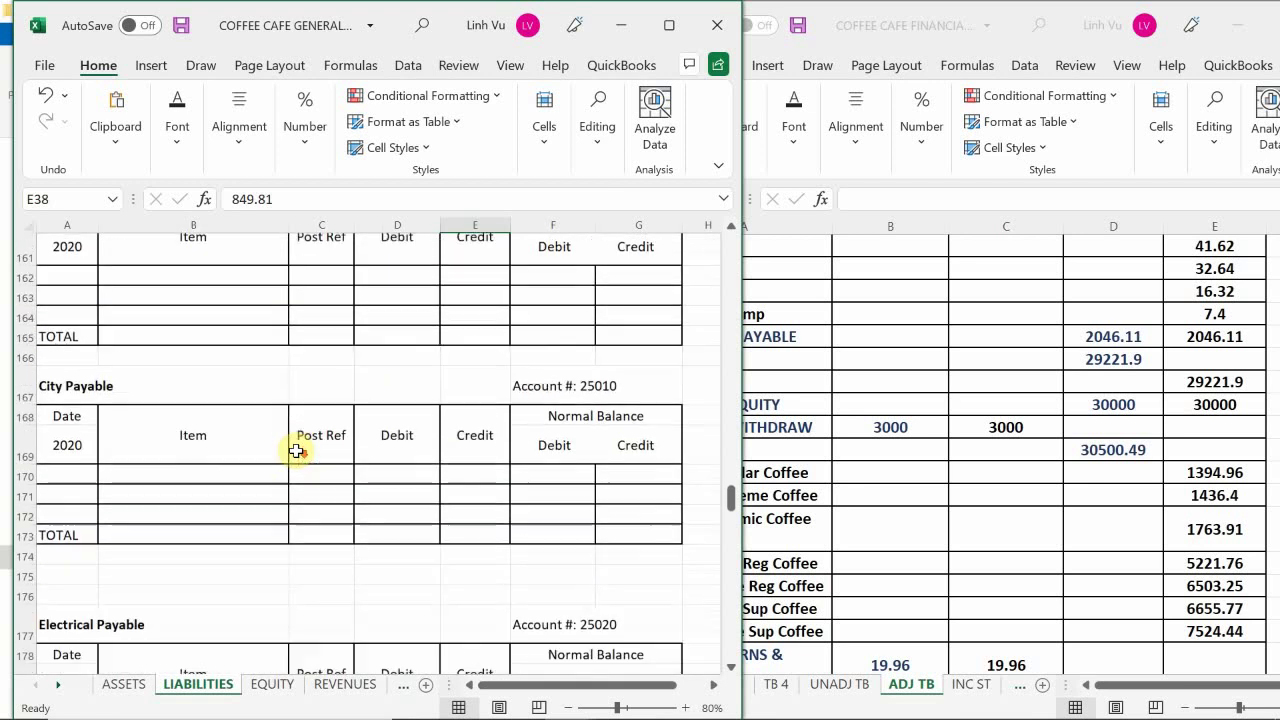
scroll(296, 451, "down", 8)
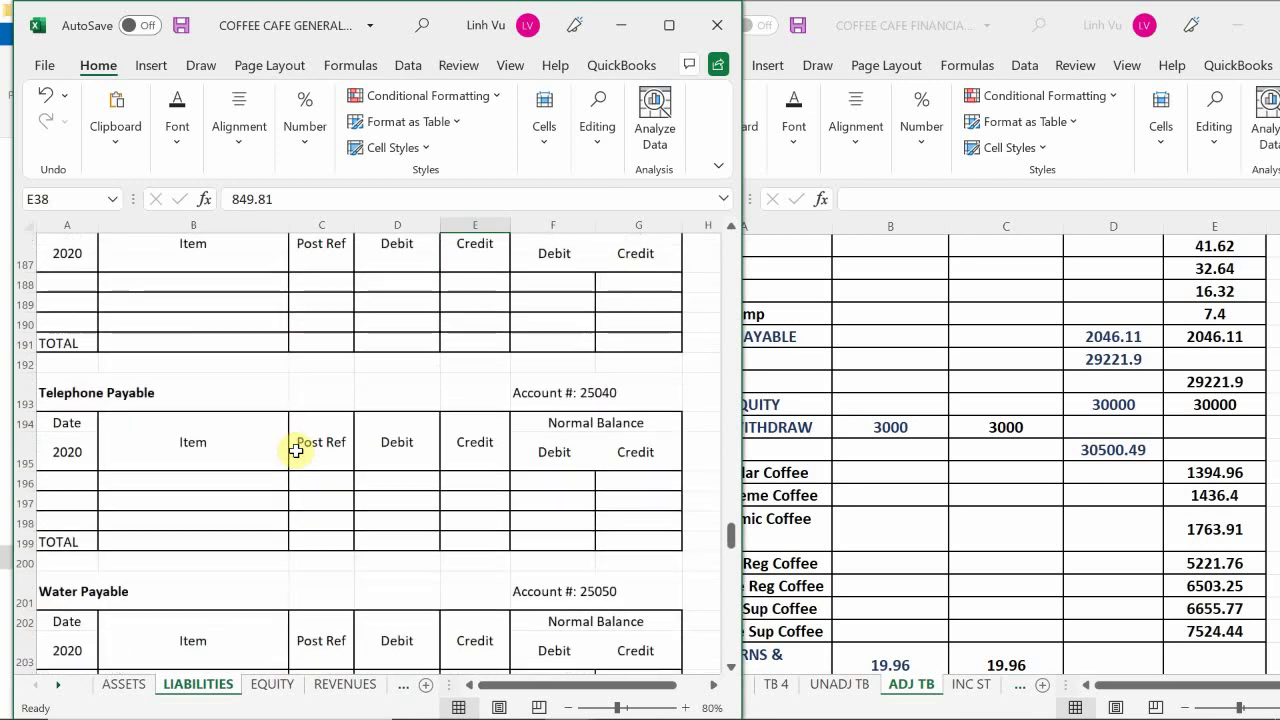
scroll(296, 451, "down", 5)
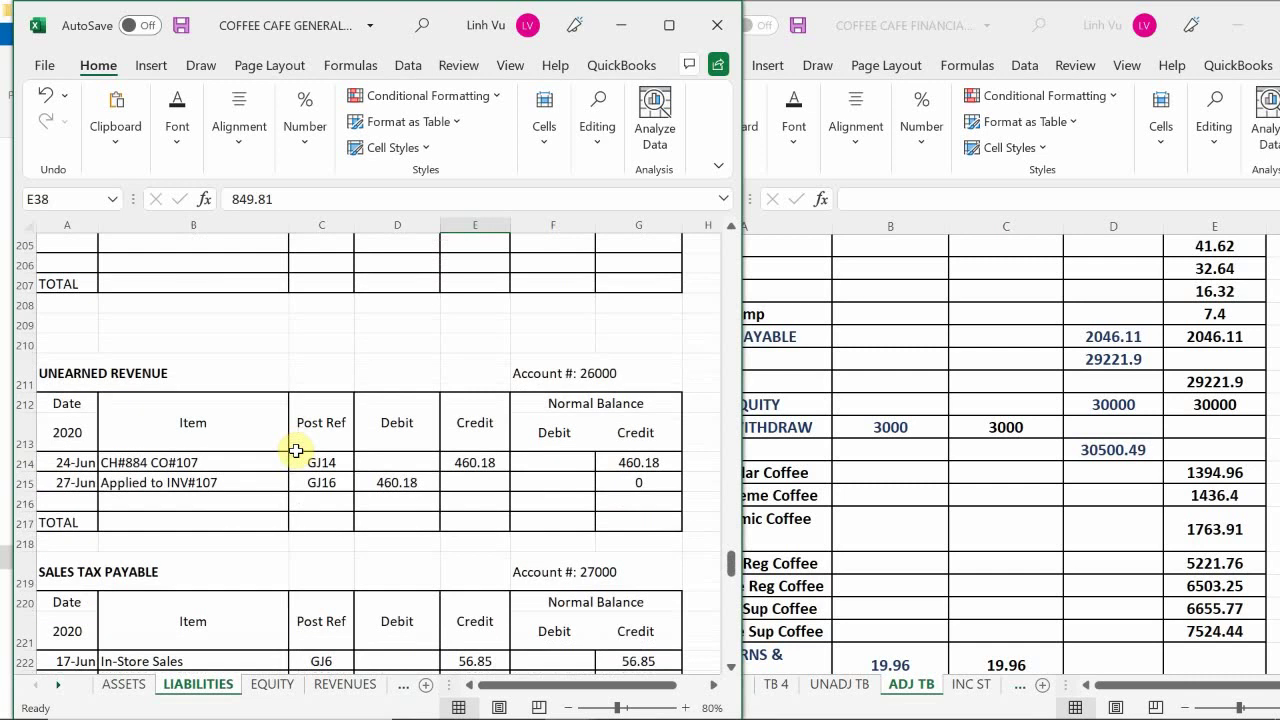
scroll(296, 451, "down", 2)
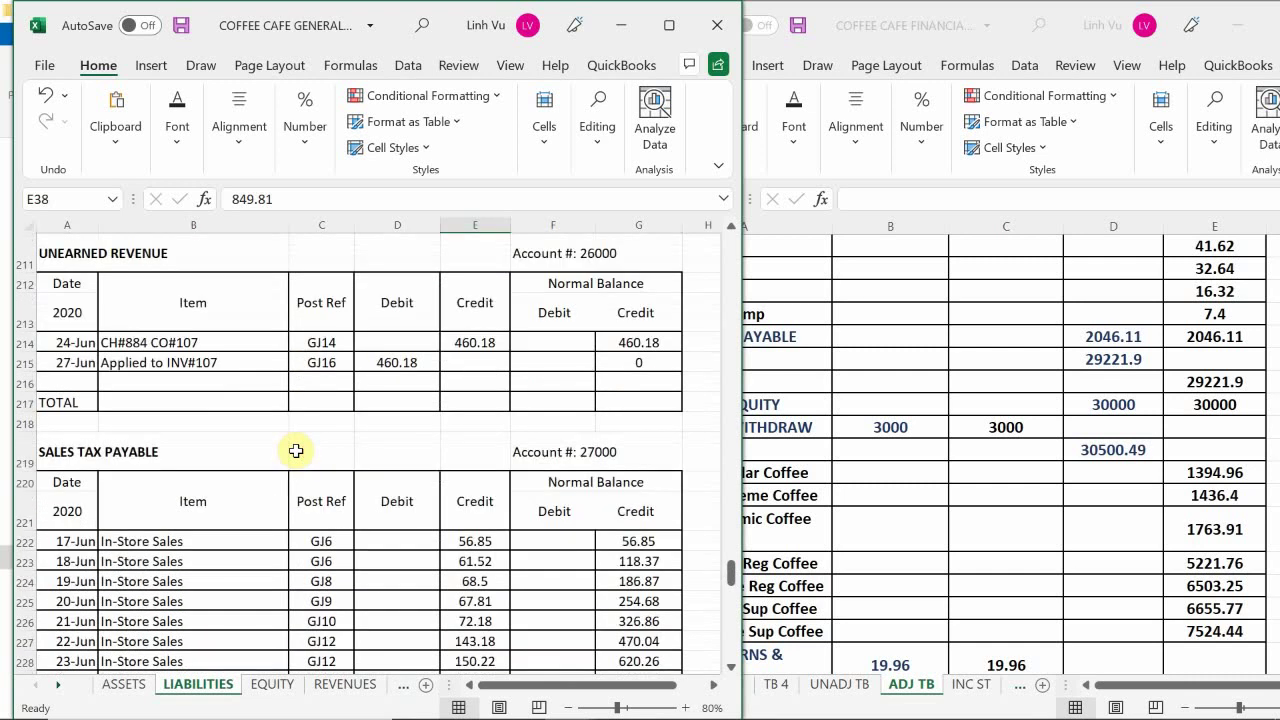
scroll(296, 451, "down", 5)
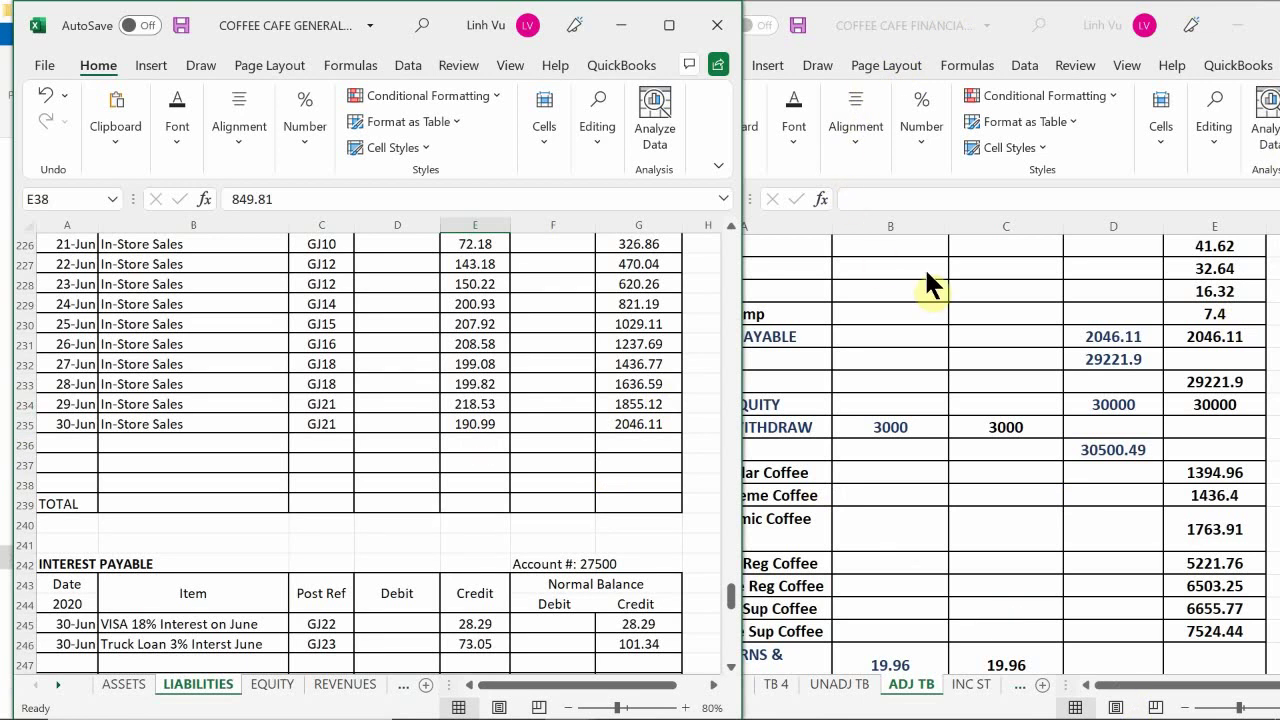
left_click(275, 471)
scroll(275, 471, "down", 2)
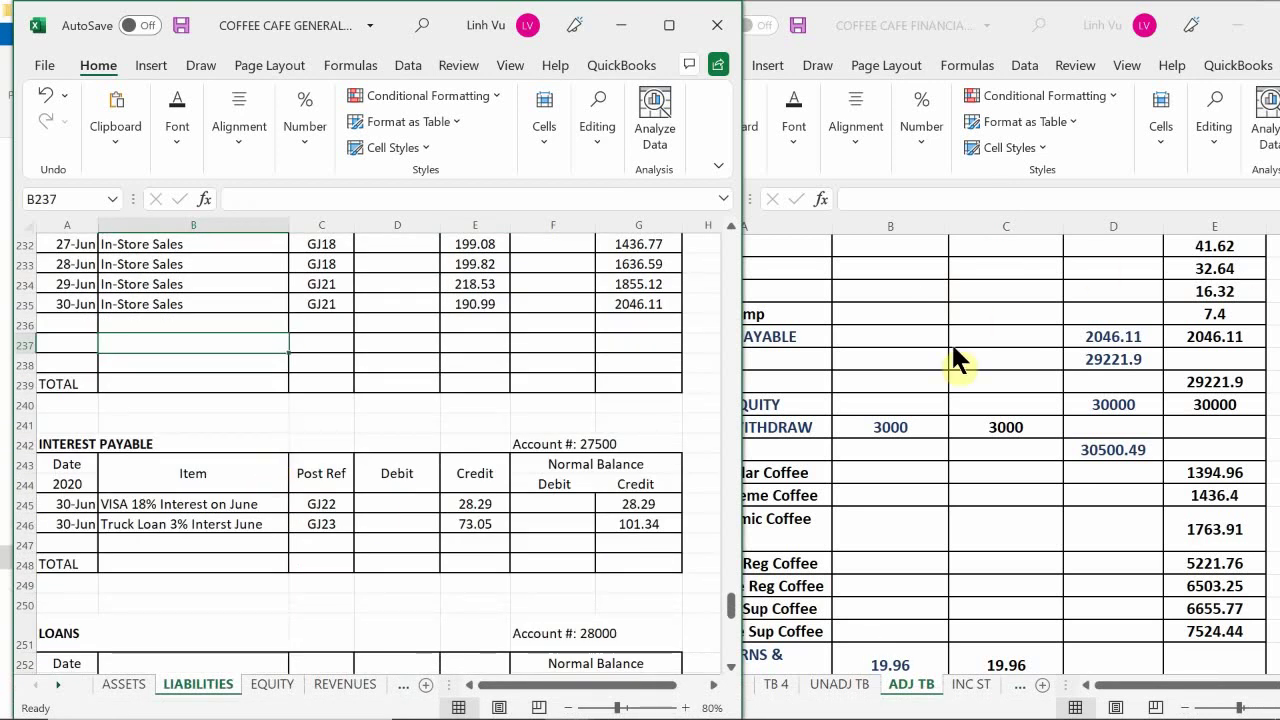
Insert a blank row above LOANS on the ADJ TB sheet of the financial statements workbook
left_click(927, 371)
scroll(650, 375, "up", 1)
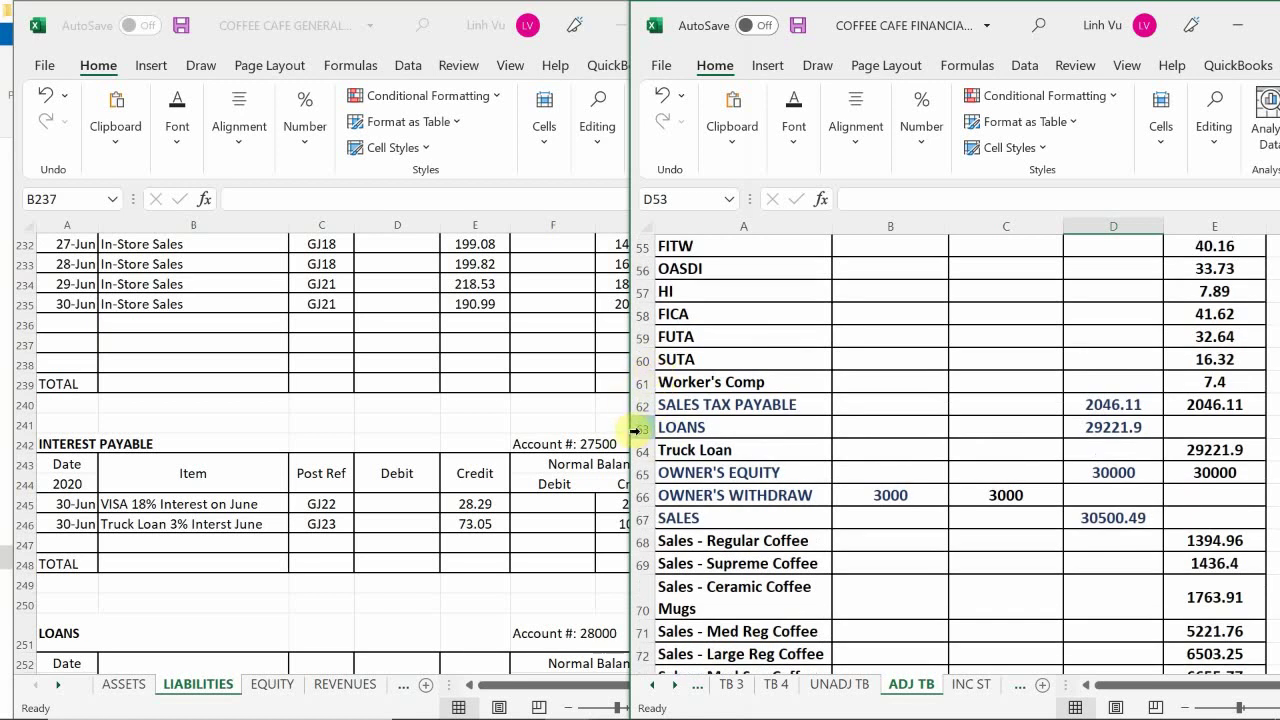
right_click(646, 430)
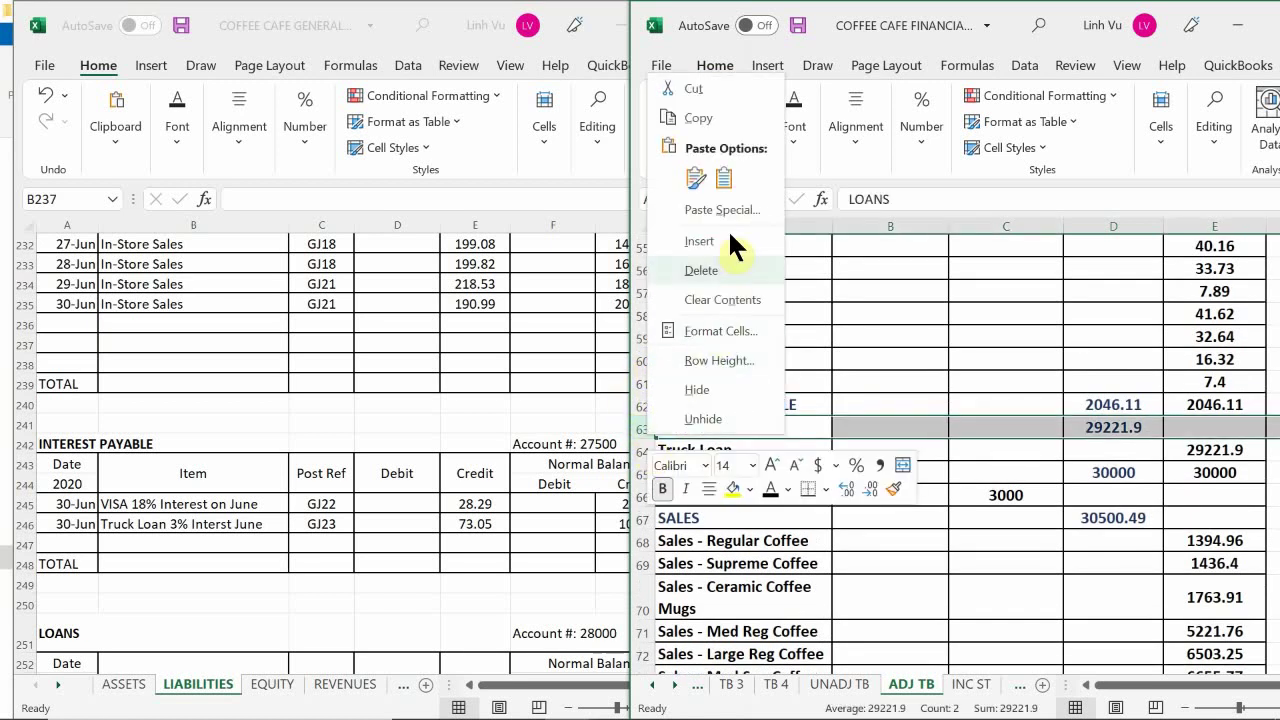
left_click(698, 243)
Label the new row in A63 "INTEREST PAYABLE"
left_click(690, 428)
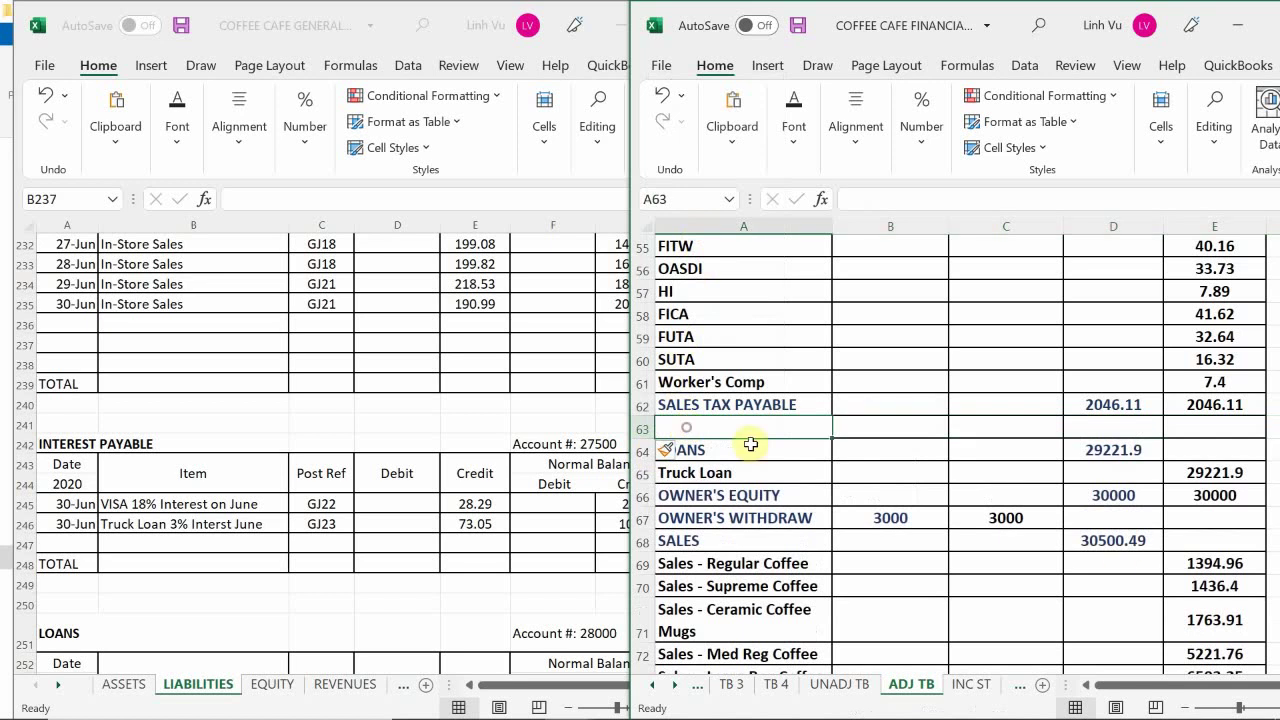
type("o")
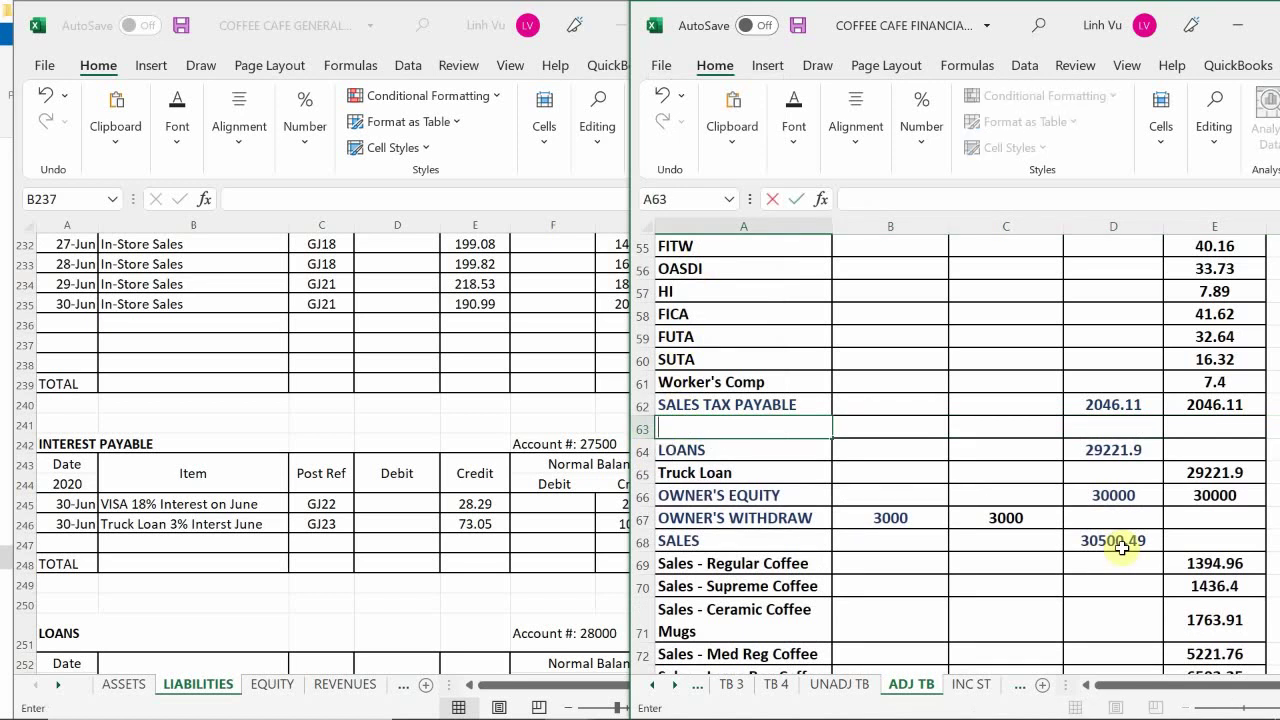
type("NTEREST")
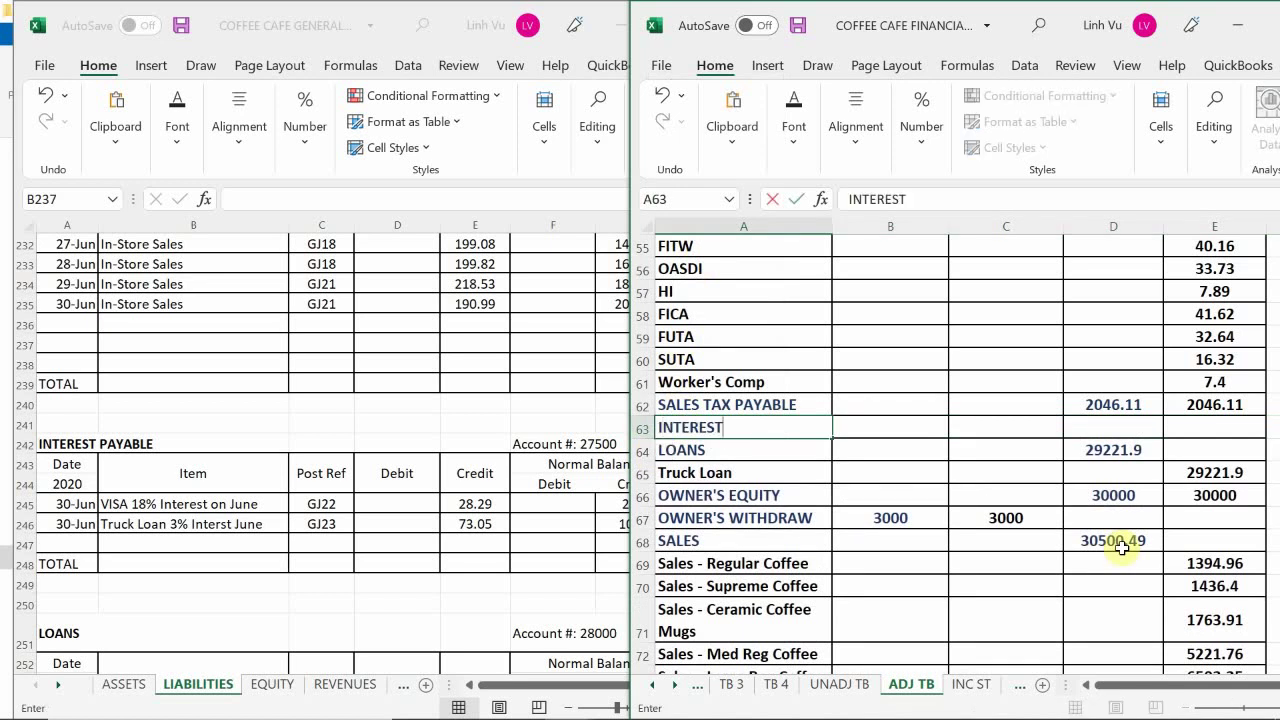
type(" PAUAB")
key("BackSpace")
key("BackSpace")
key("BackSpace")
type("YAB")
key("Return")
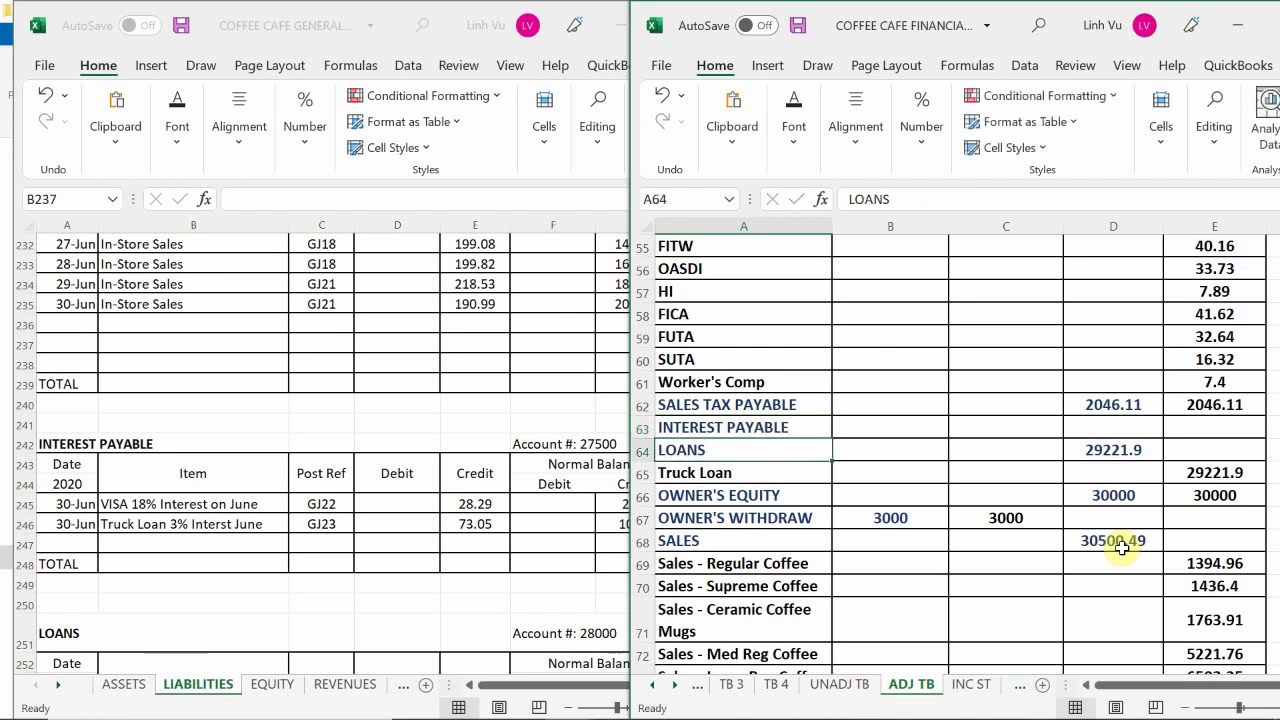
Link the INTEREST PAYABLE cell D63 to its adjusted credit balance with the formula =E63
key("Up")
key("Right")
key("Right")
key("Right")
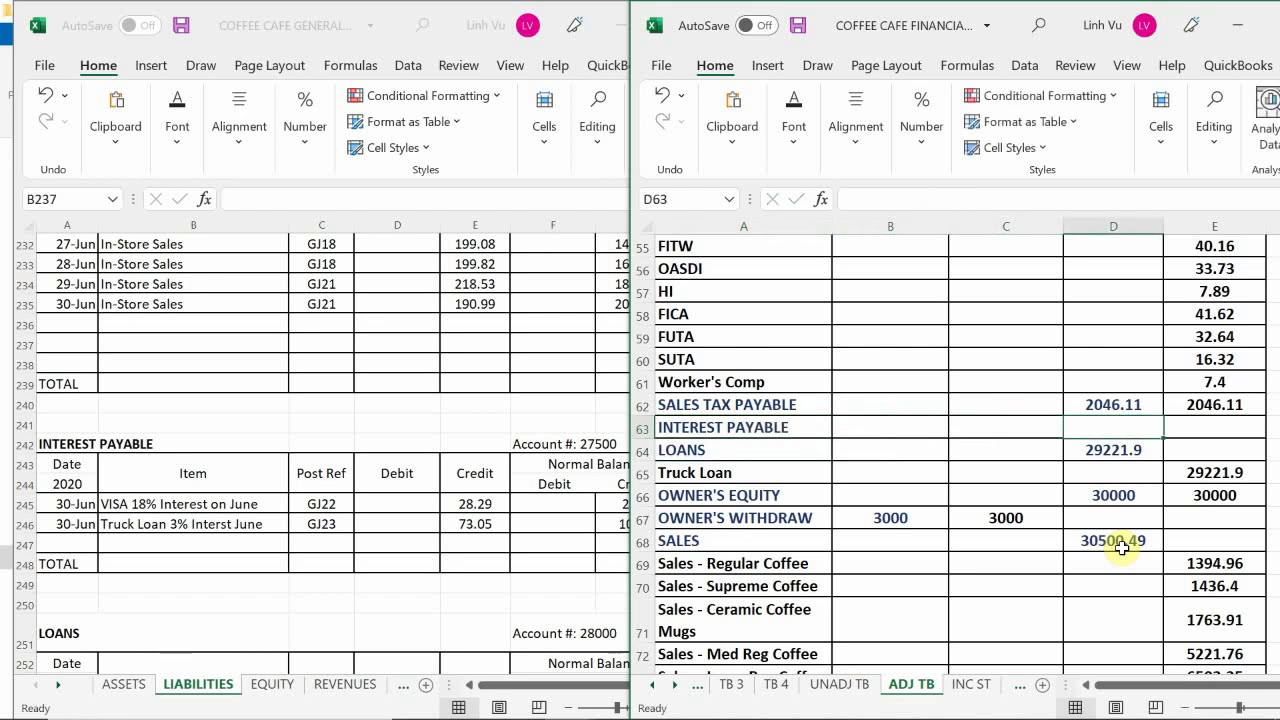
type("=")
key("Right")
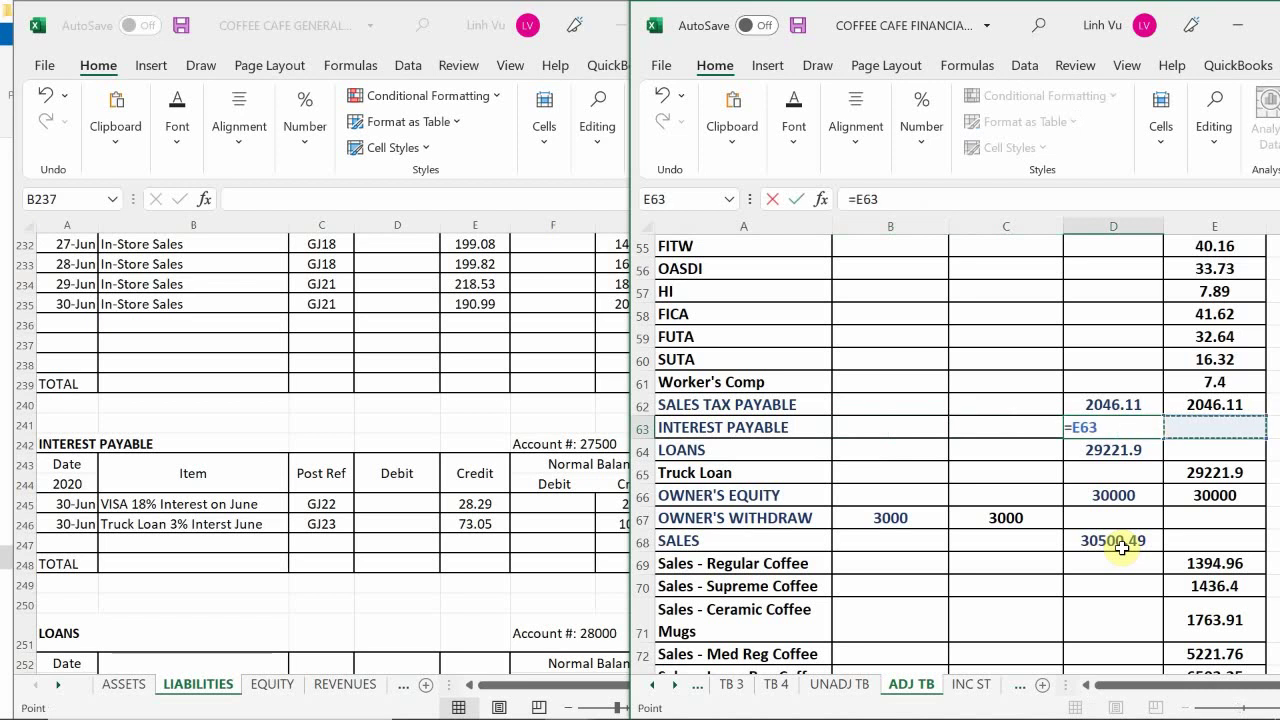
key("Return")
key("Up")
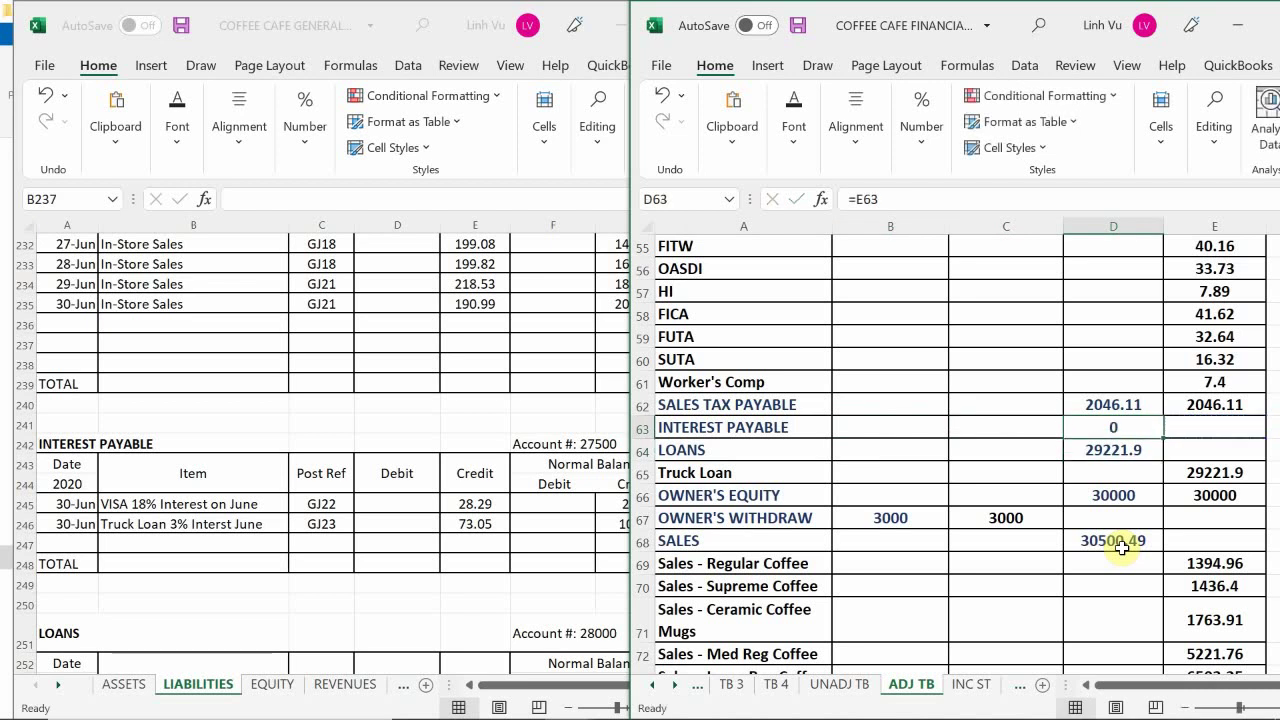
Enter 73.05 as the INTEREST PAYABLE adjusted credit balance in E63 of the ADJ TB sheet
key("Right")
key("Down")
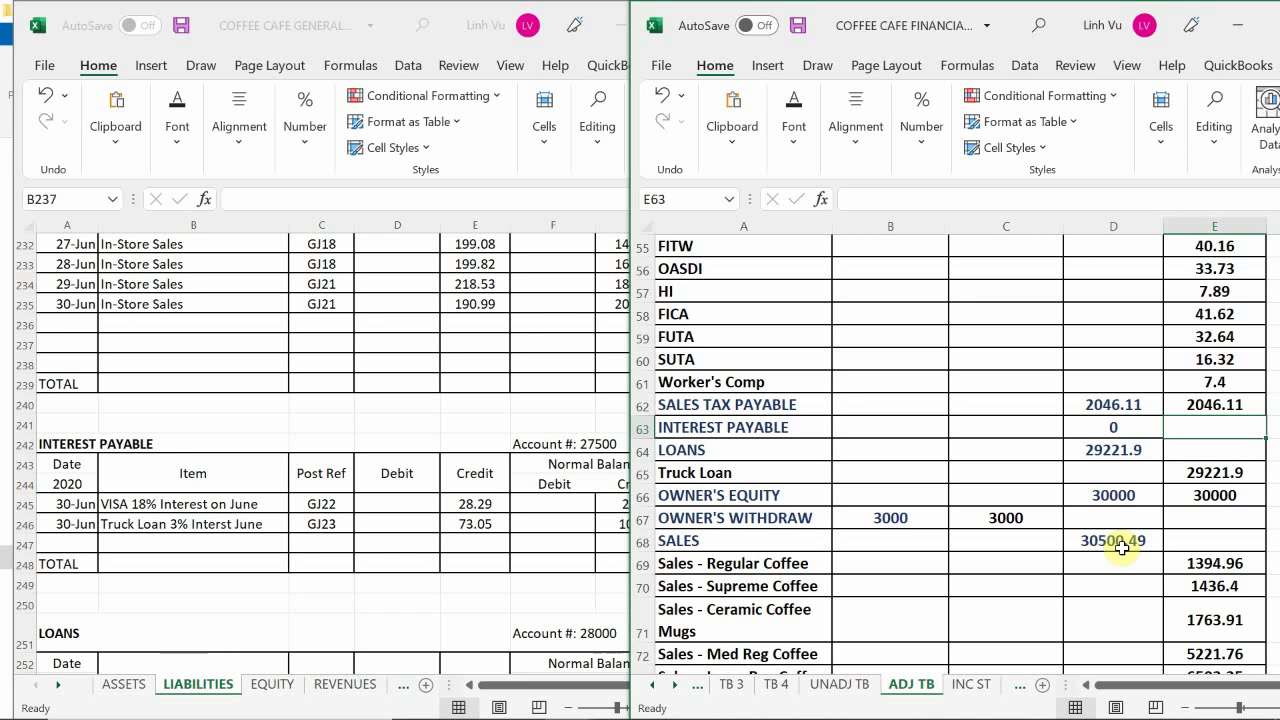
type("73.05")
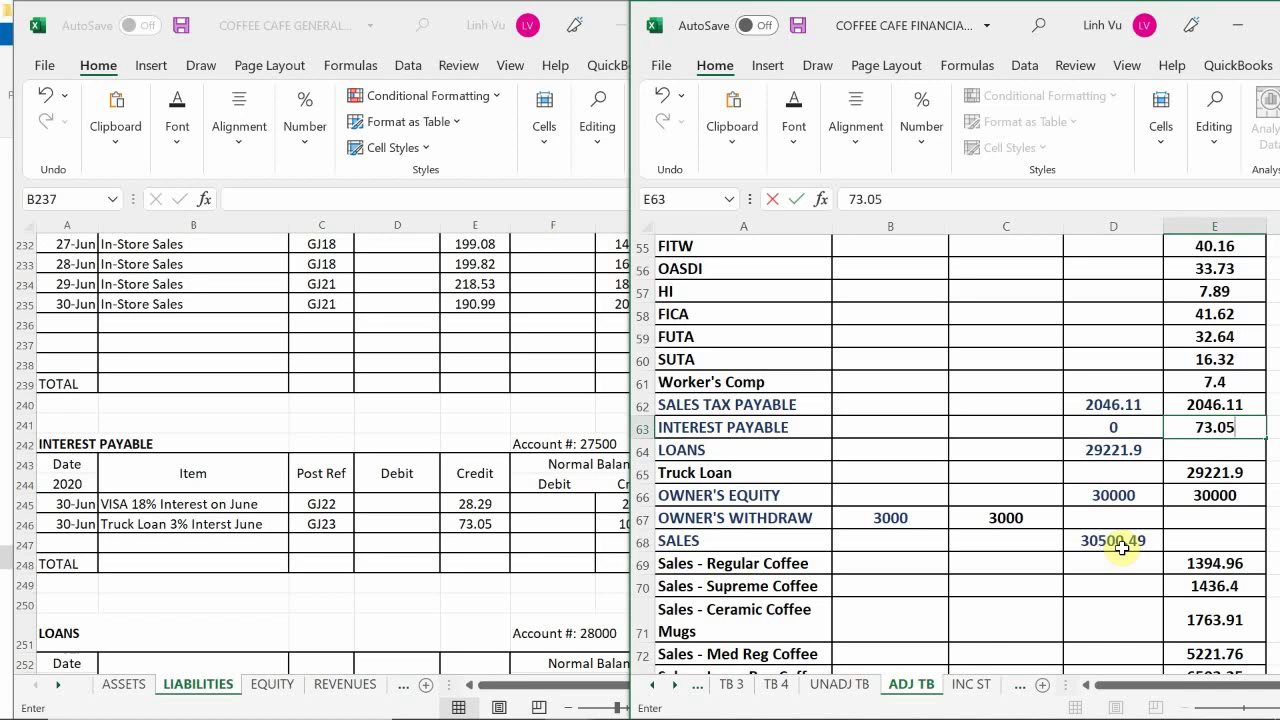
key("Return")
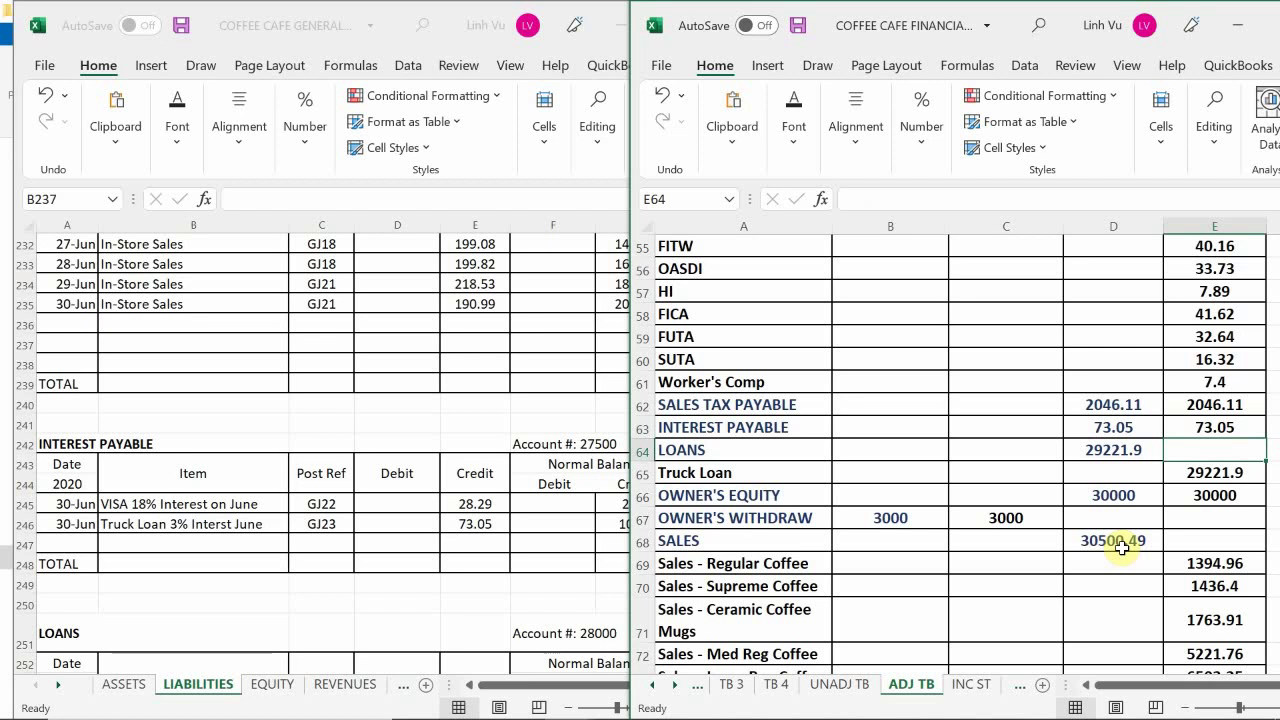
Look up the Truck Loan account in the general ledger's LIABILITIES sheet and set its ADJ TB credit balance in E65 to 28372.09
left_click(414, 450)
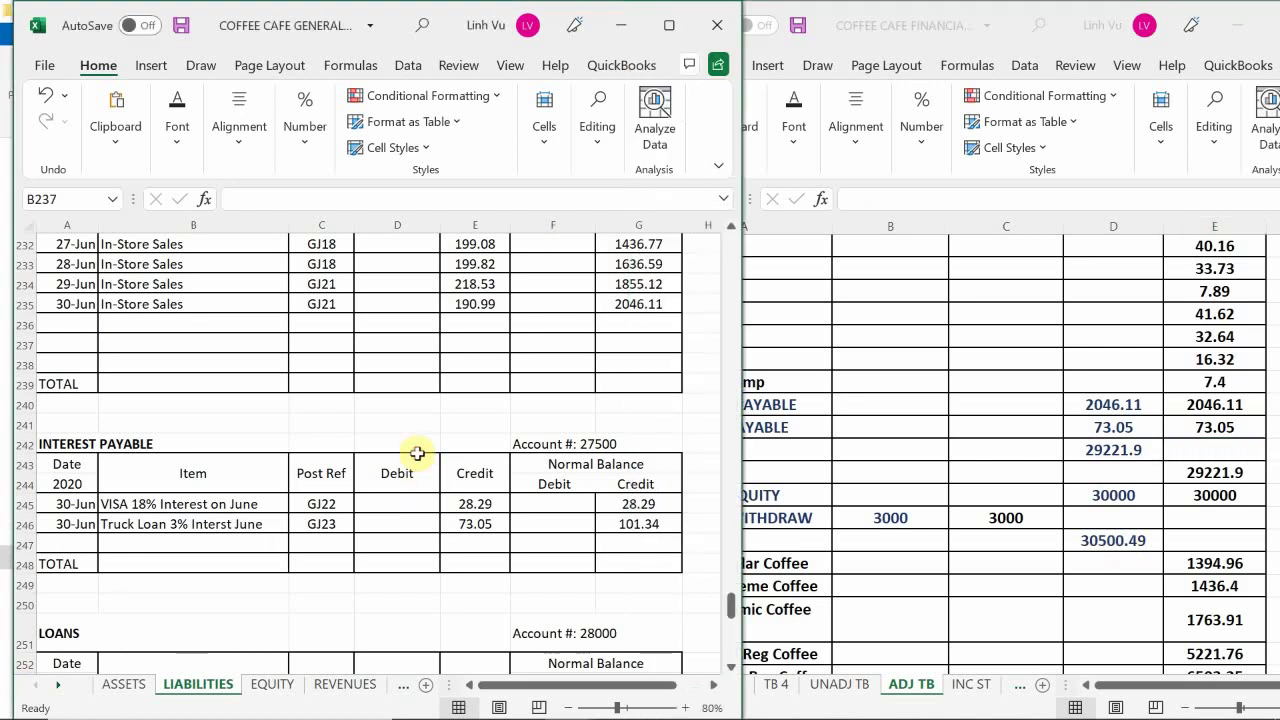
scroll(418, 453, "down", 1)
scroll(418, 453, "down", 5)
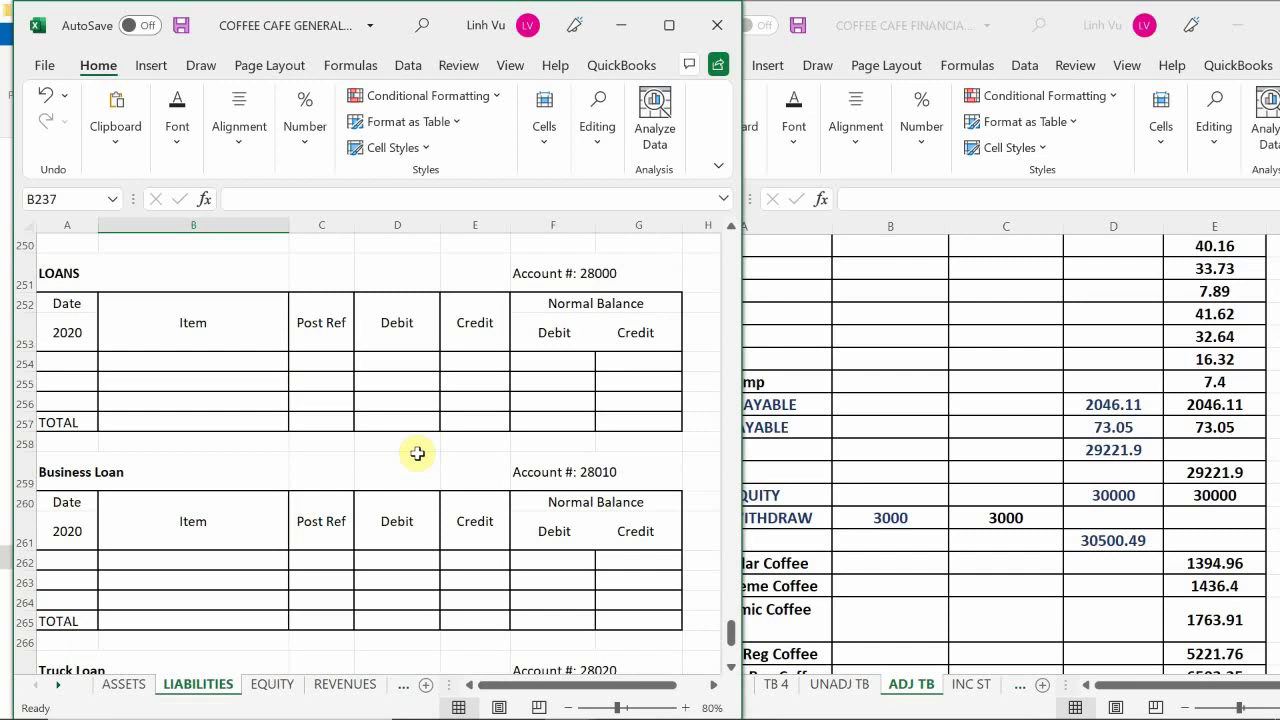
scroll(418, 453, "down", 4)
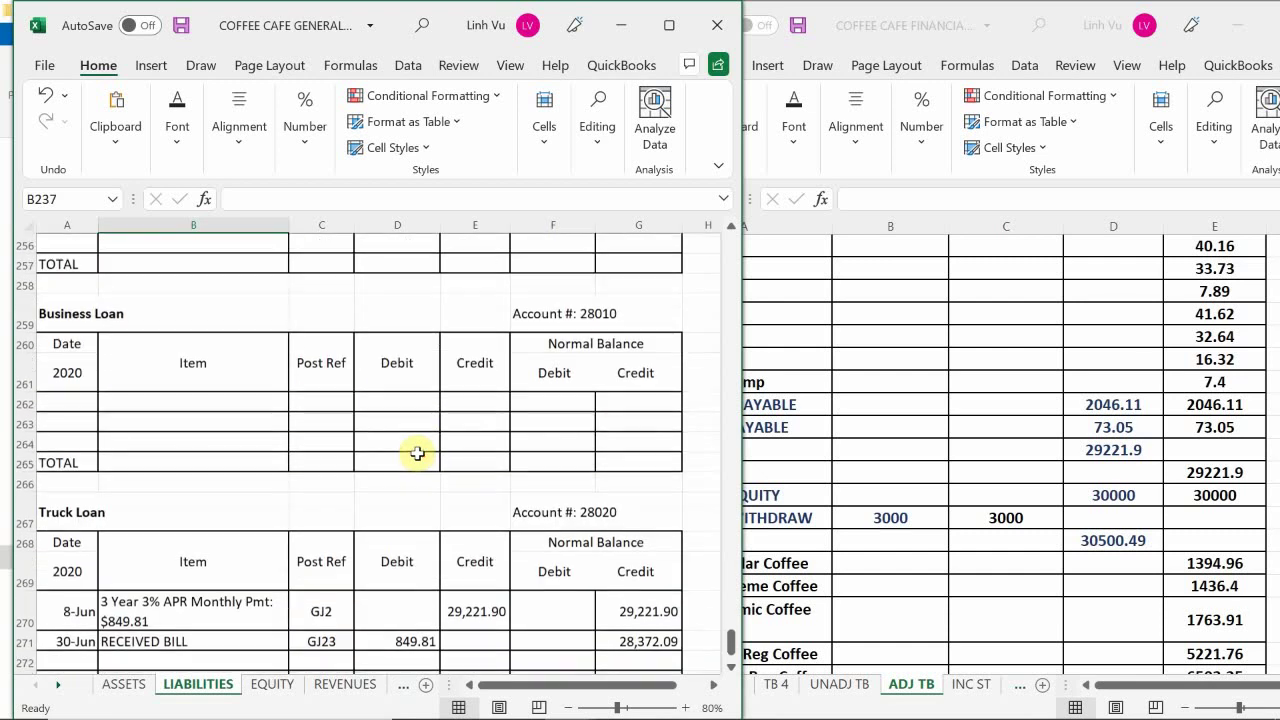
scroll(418, 453, "down", 2)
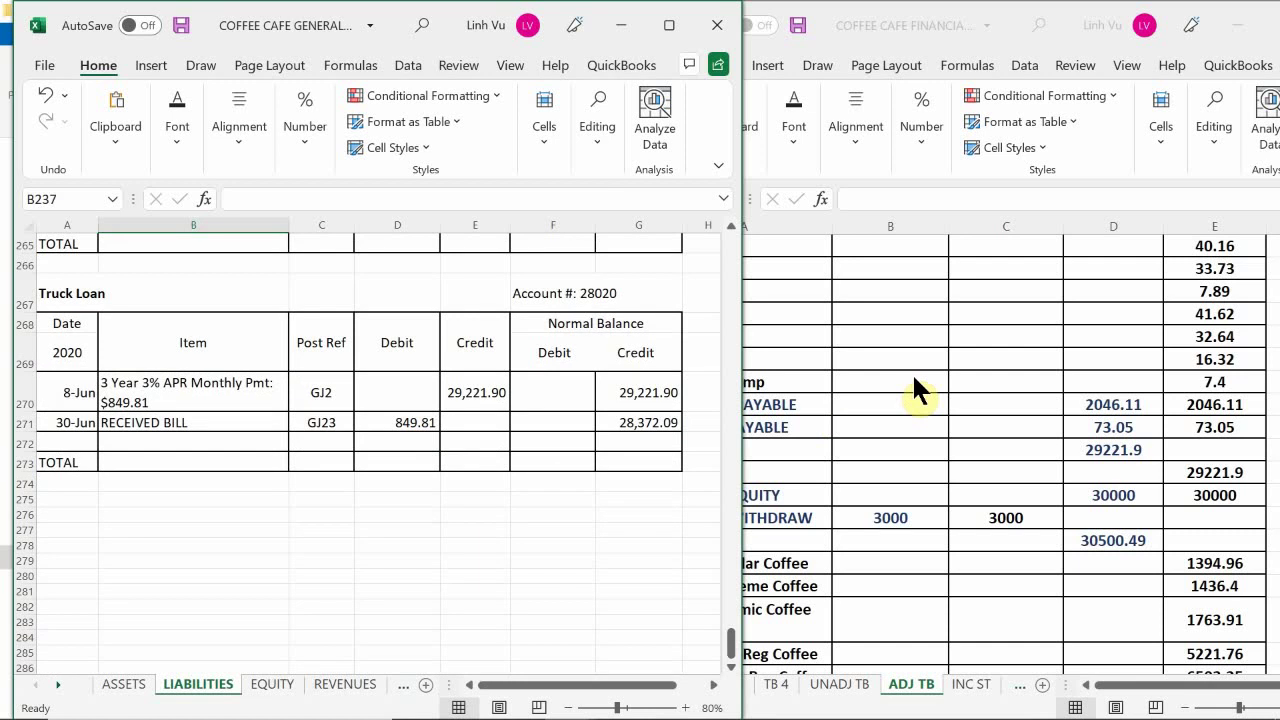
left_click(1081, 457)
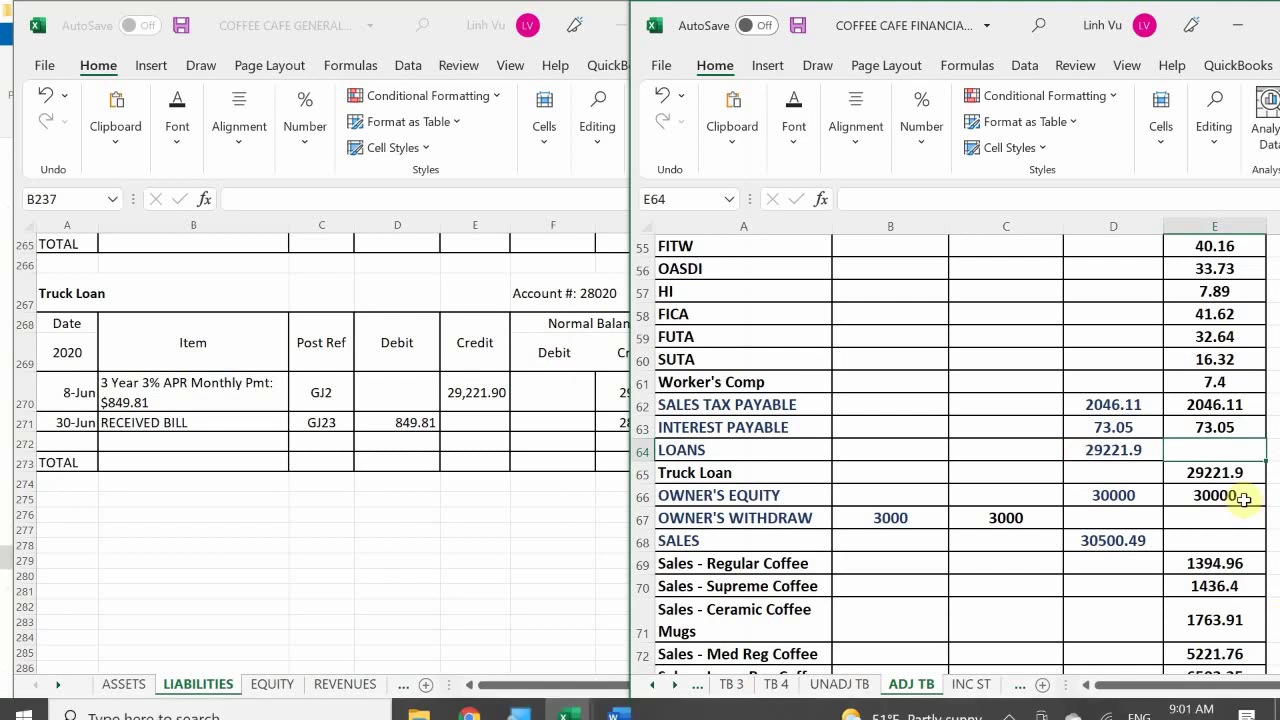
left_click(1170, 474)
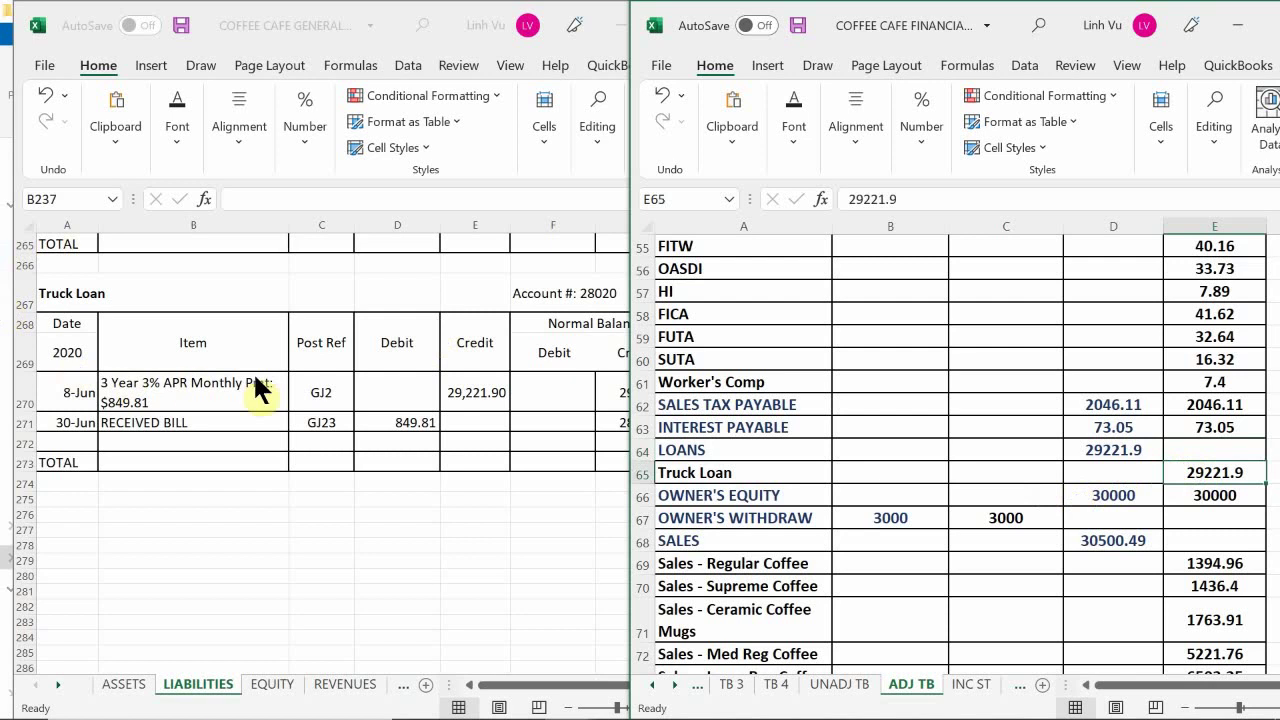
left_click(398, 503)
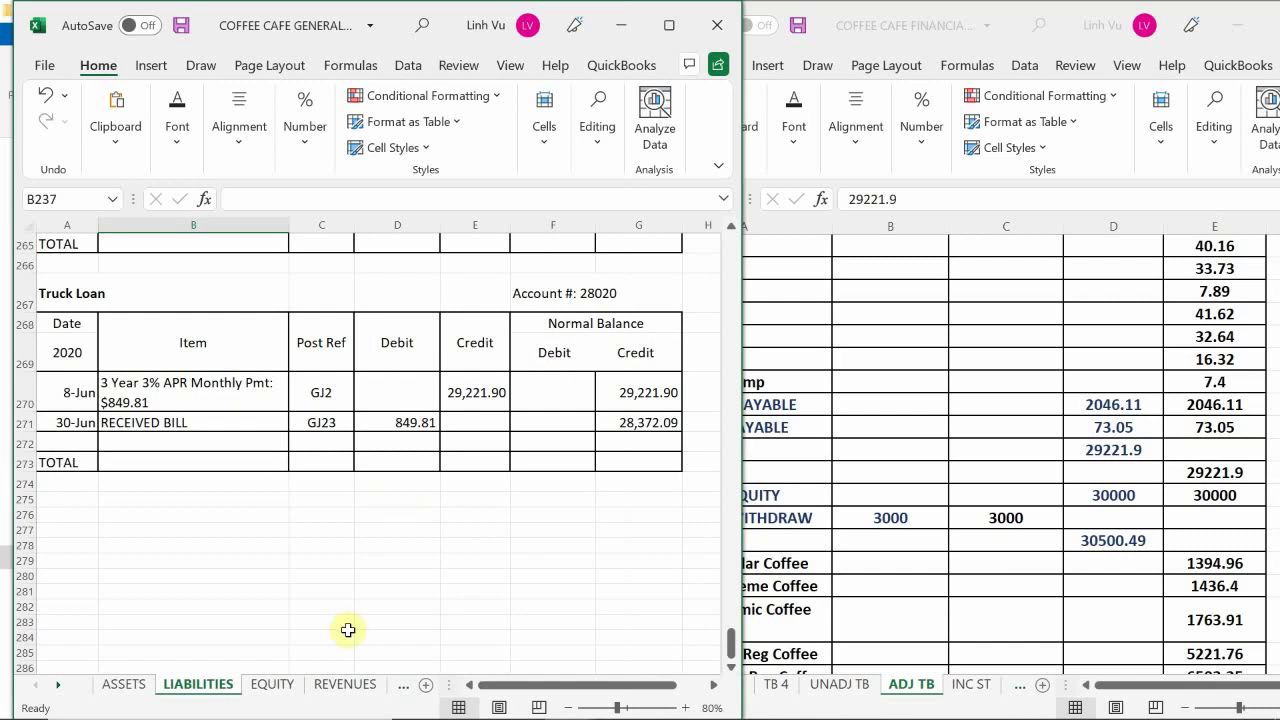
left_click(1216, 476)
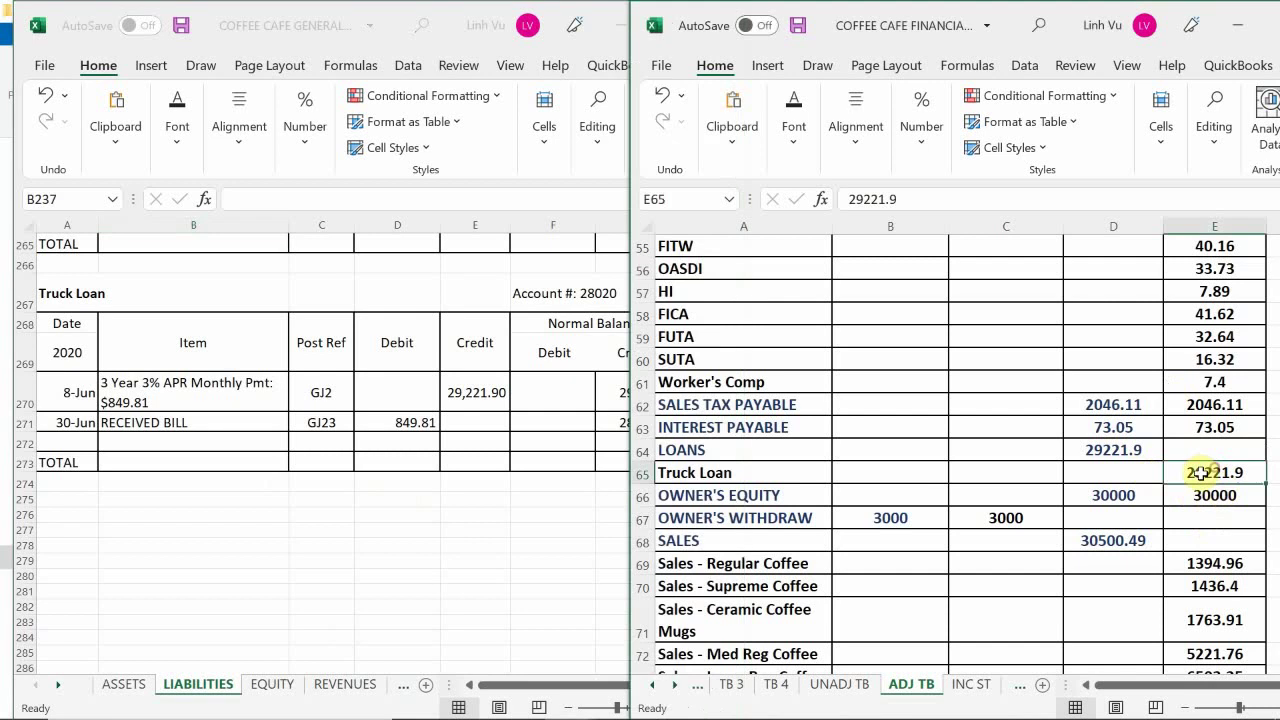
type("28")
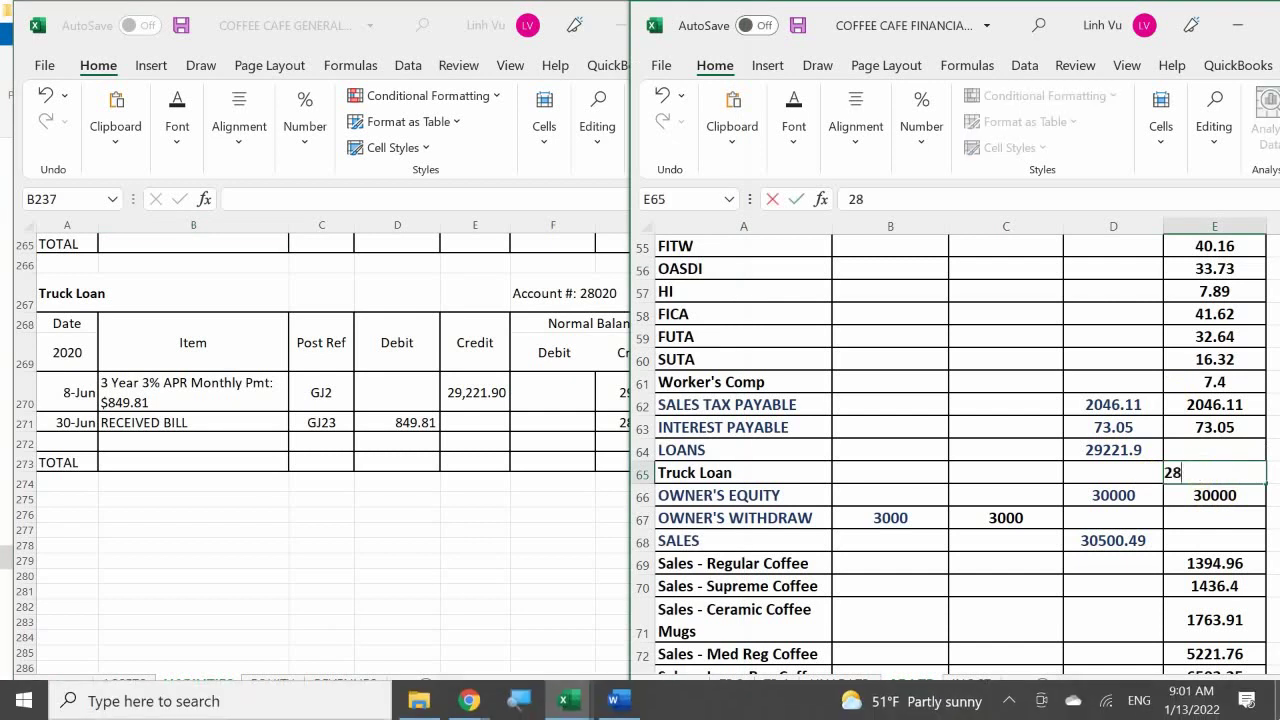
type("372.09")
key("Return")
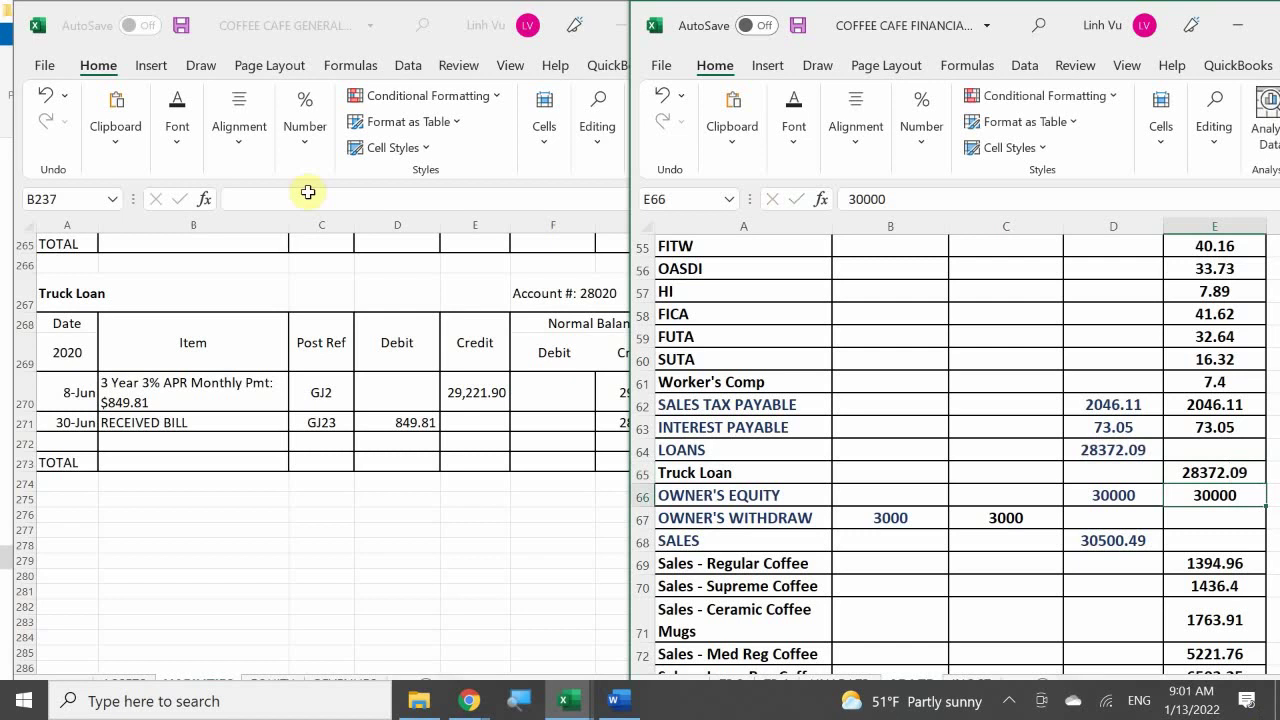
Compare the general ledger's EQUITY accounts with the OWNER'S EQUITY and OWNER'S WITHDRAW balances on the ADJ TB sheet
left_click(420, 528)
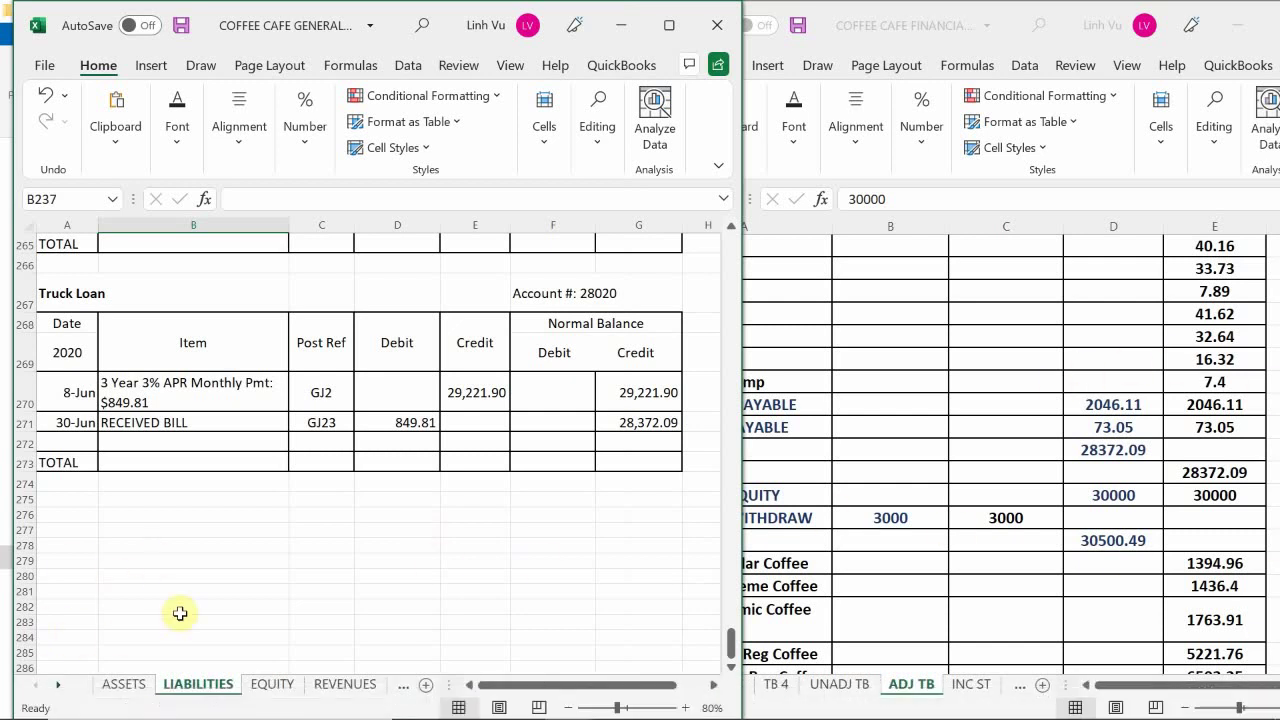
left_click(265, 686)
scroll(330, 530, "up", 5)
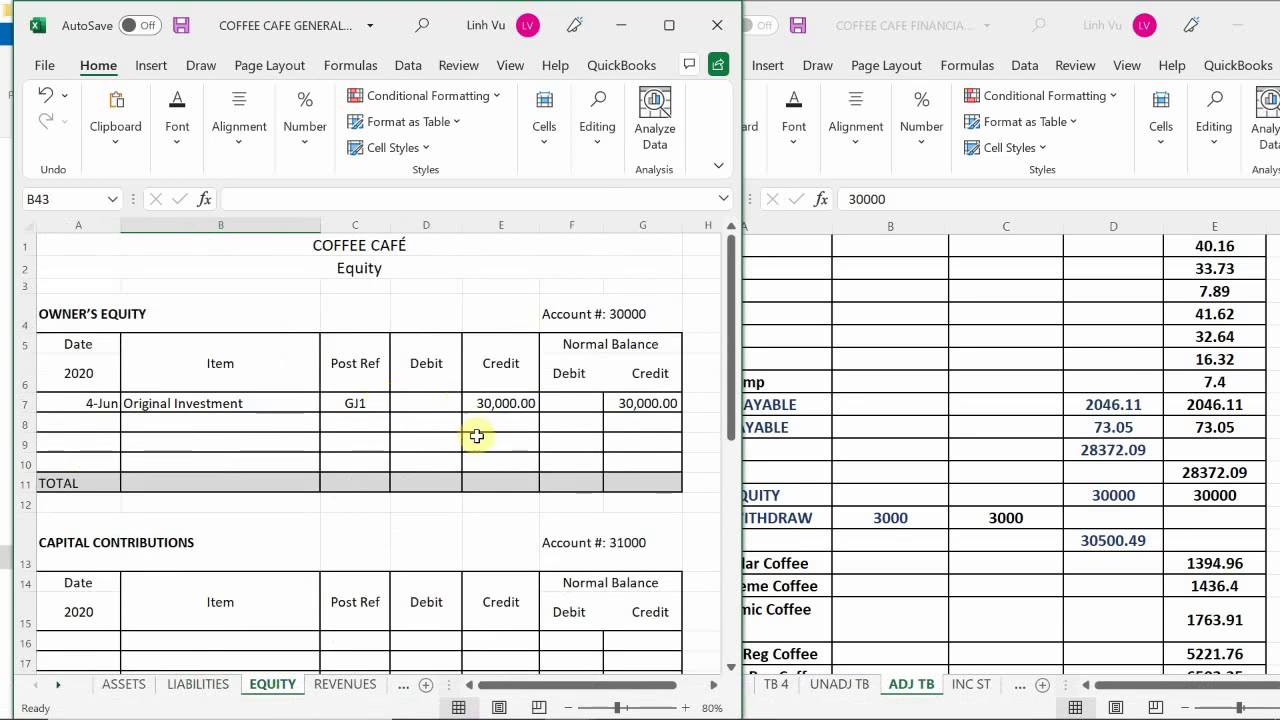
scroll(477, 436, "down", 7)
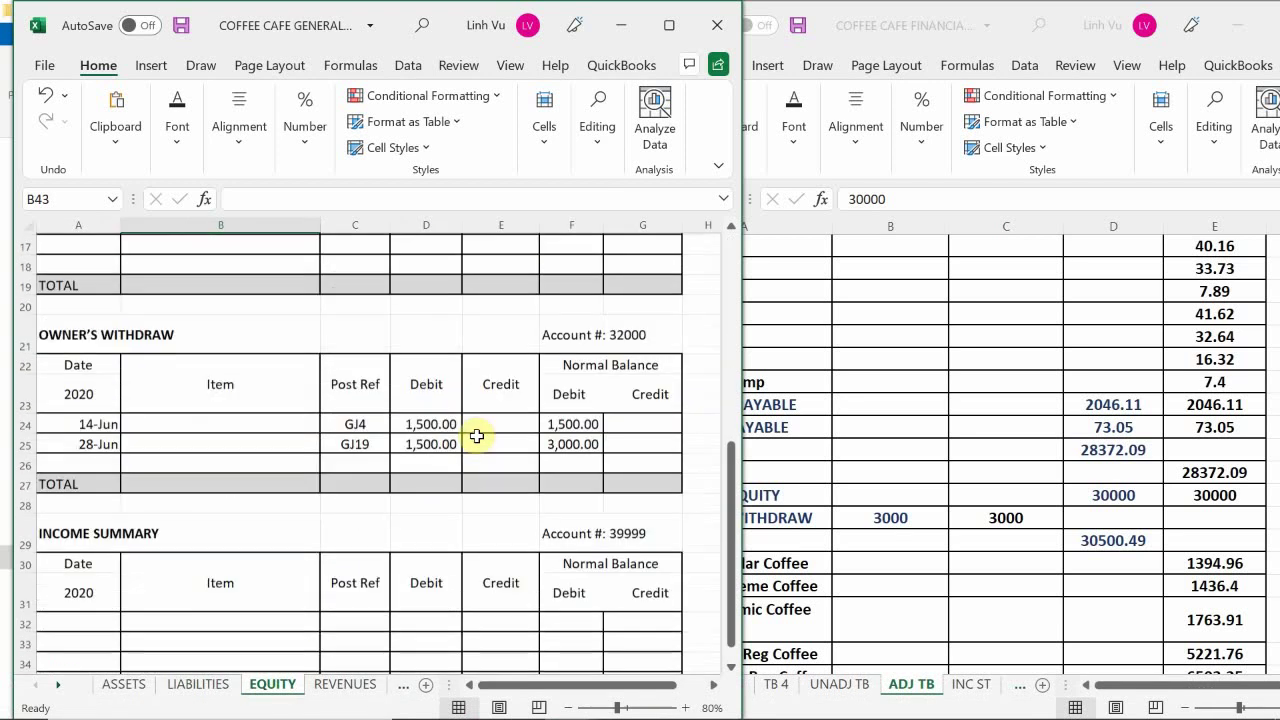
scroll(477, 436, "down", 1)
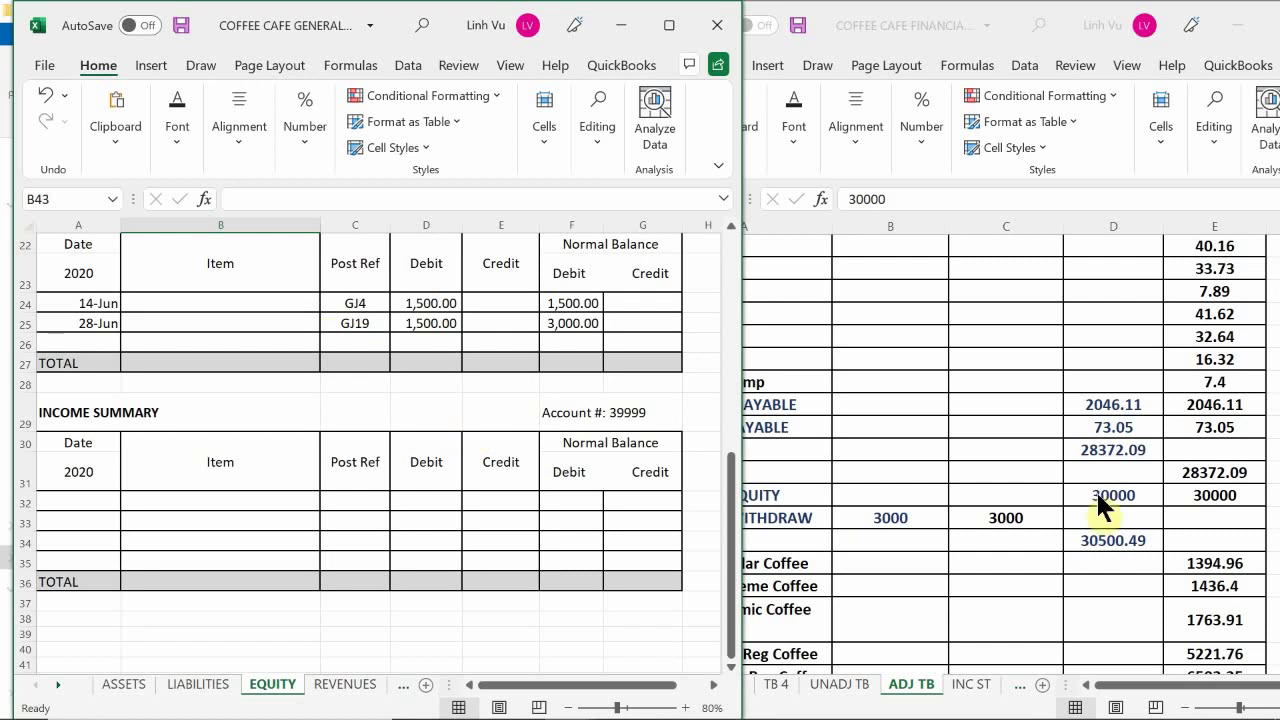
left_click(1029, 520)
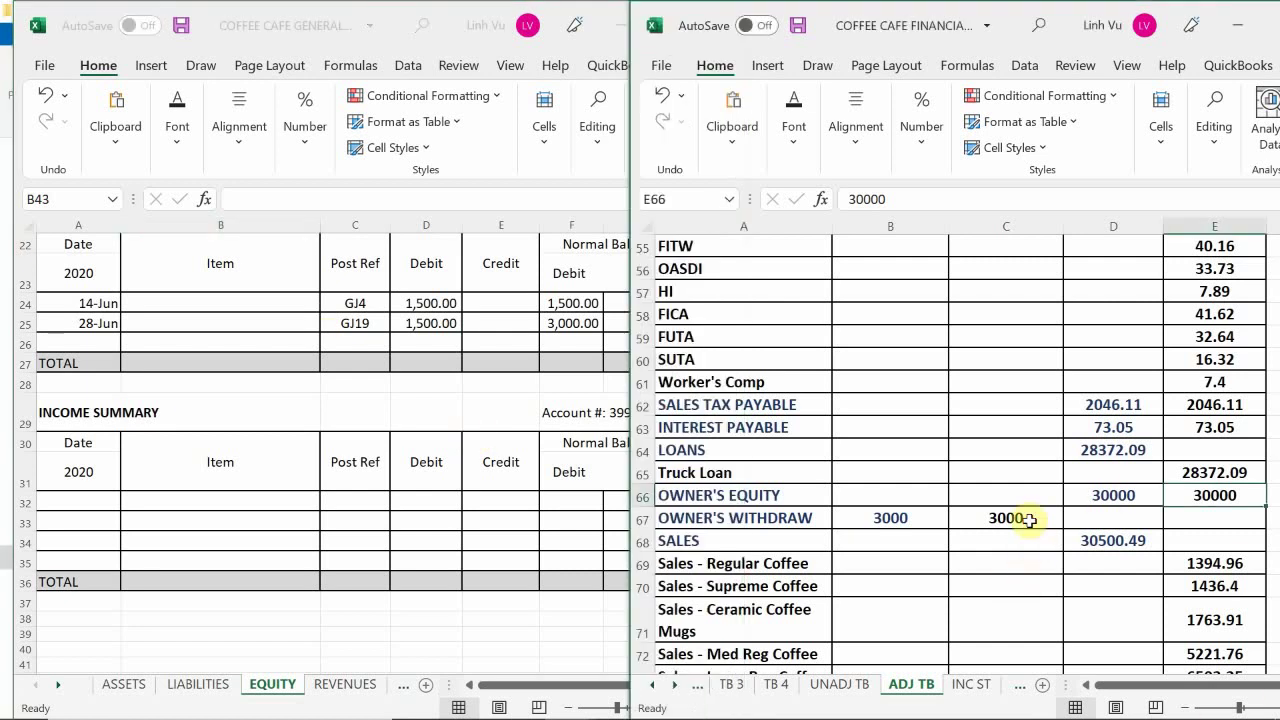
scroll(1029, 520, "down", 3)
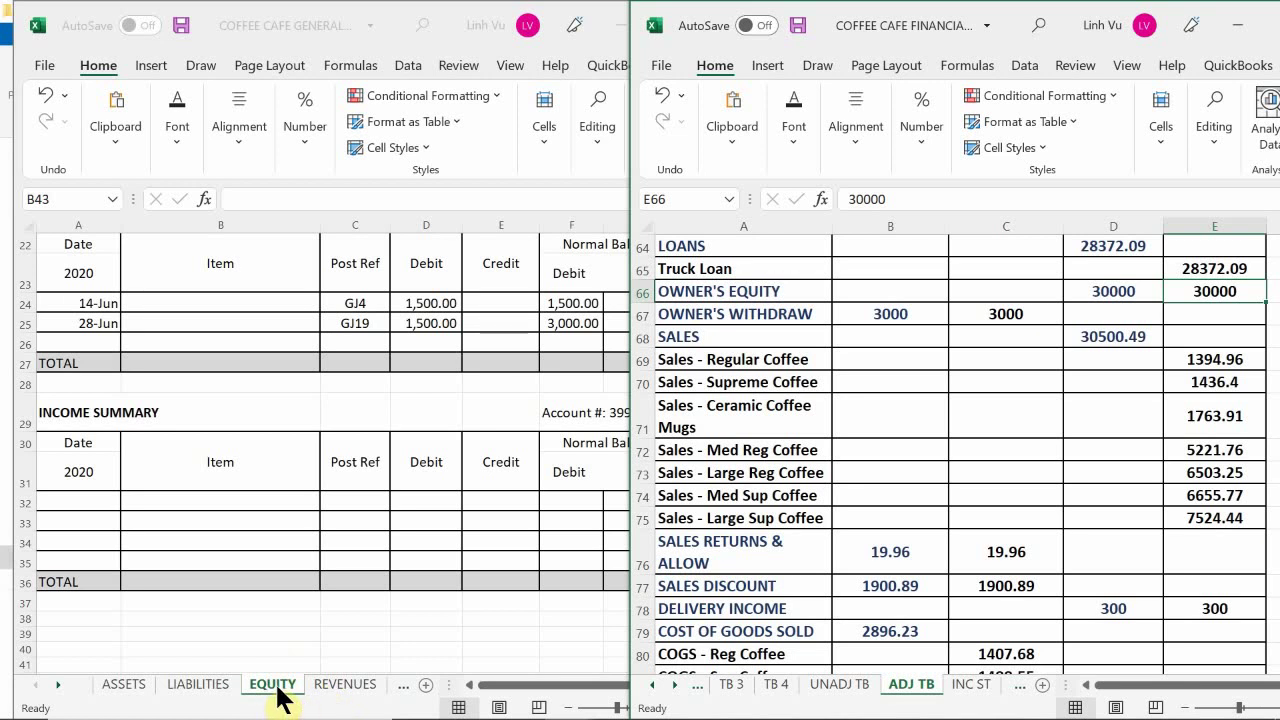
Compare the general ledger's REVENUES accounts from Regular Coffee through Medium Regular Coffee with their ADJ TB sales balances
left_click(328, 690)
left_click(325, 690)
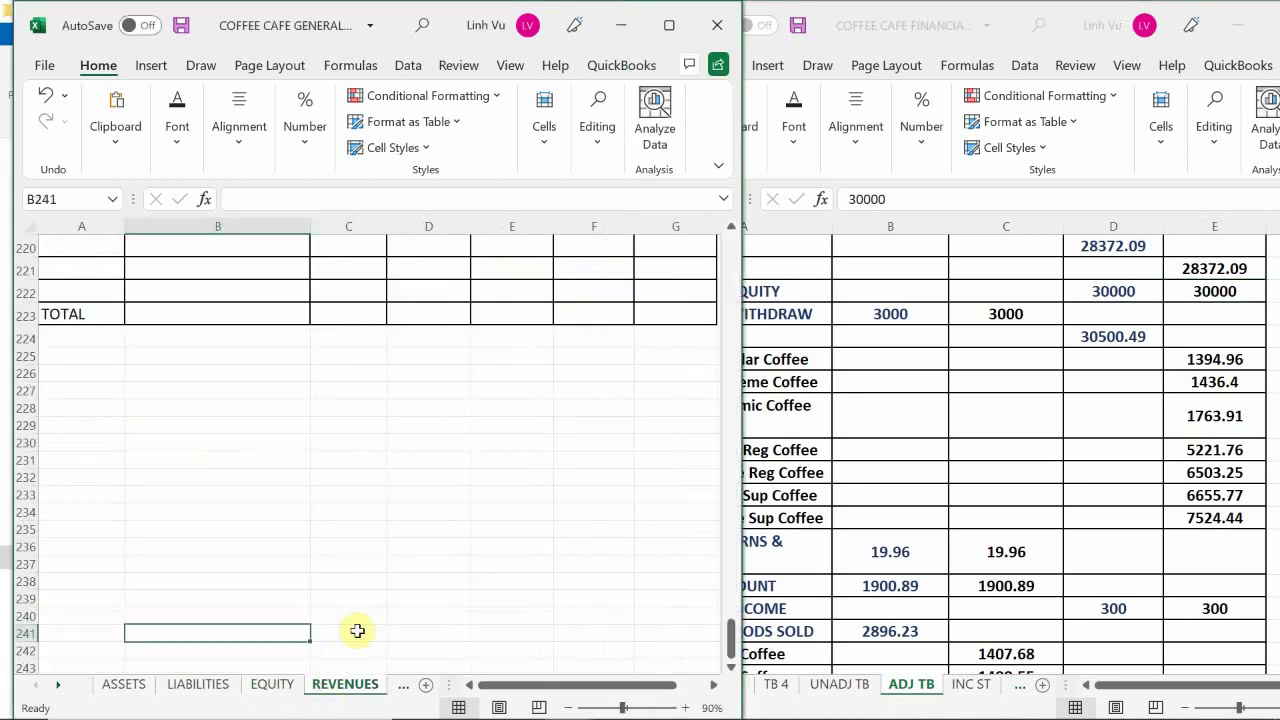
left_click(361, 632)
scroll(361, 632, "up", 20)
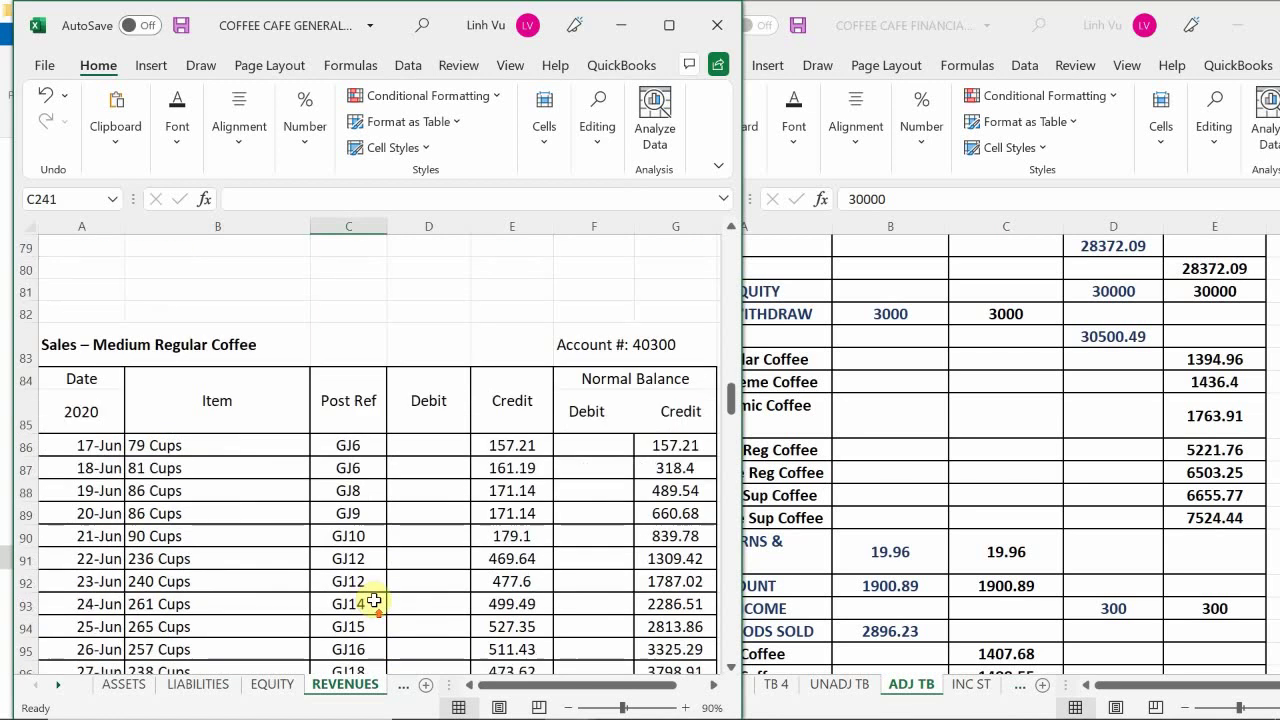
scroll(453, 500, "down", 7)
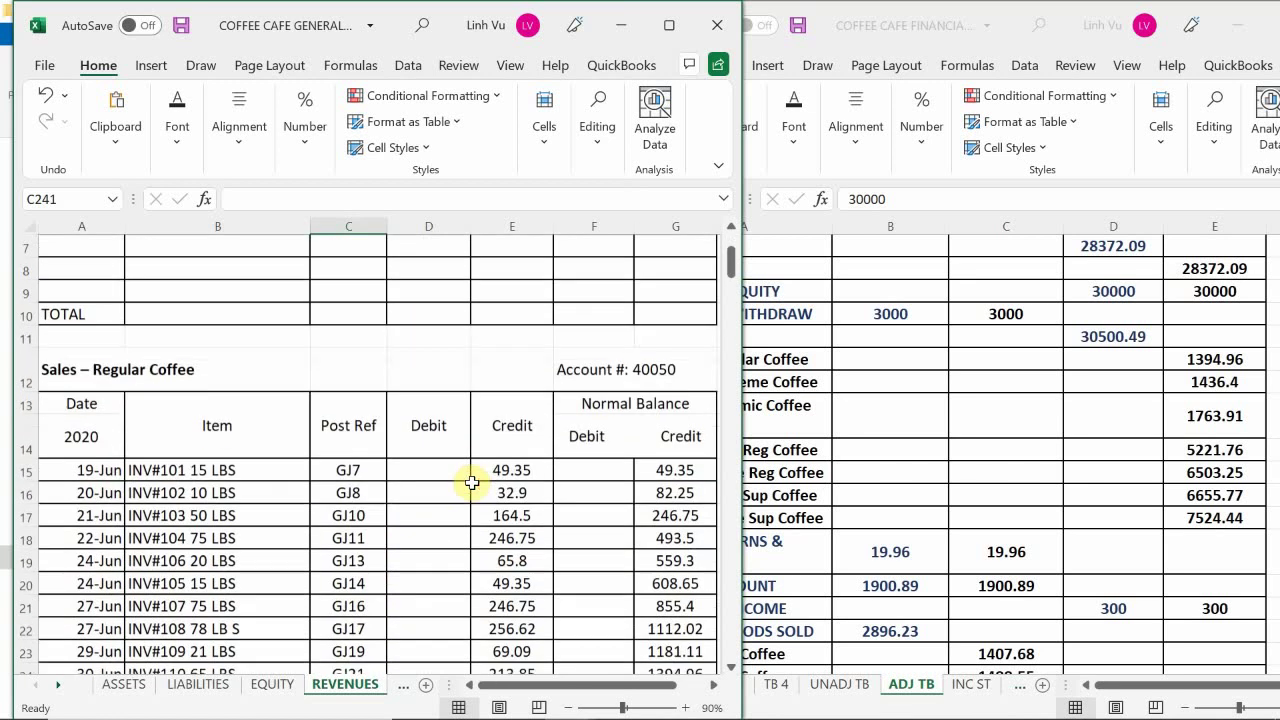
scroll(472, 483, "up", 2)
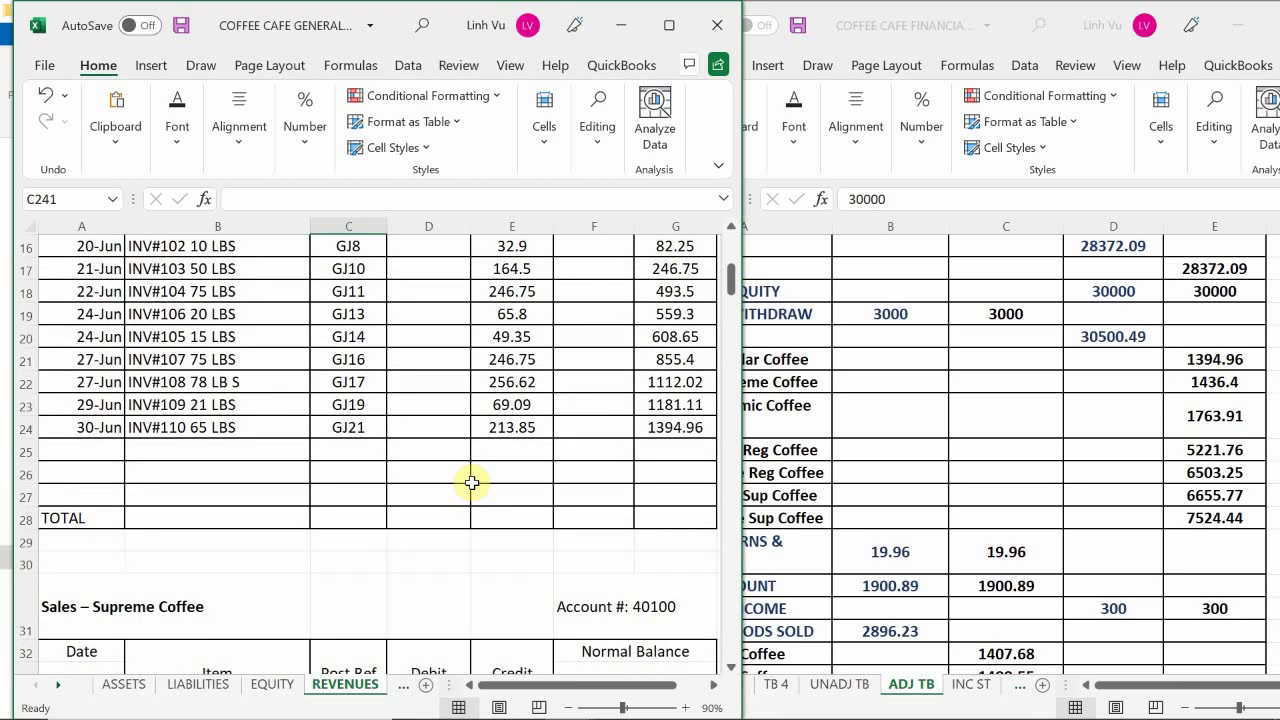
scroll(472, 483, "down", 8)
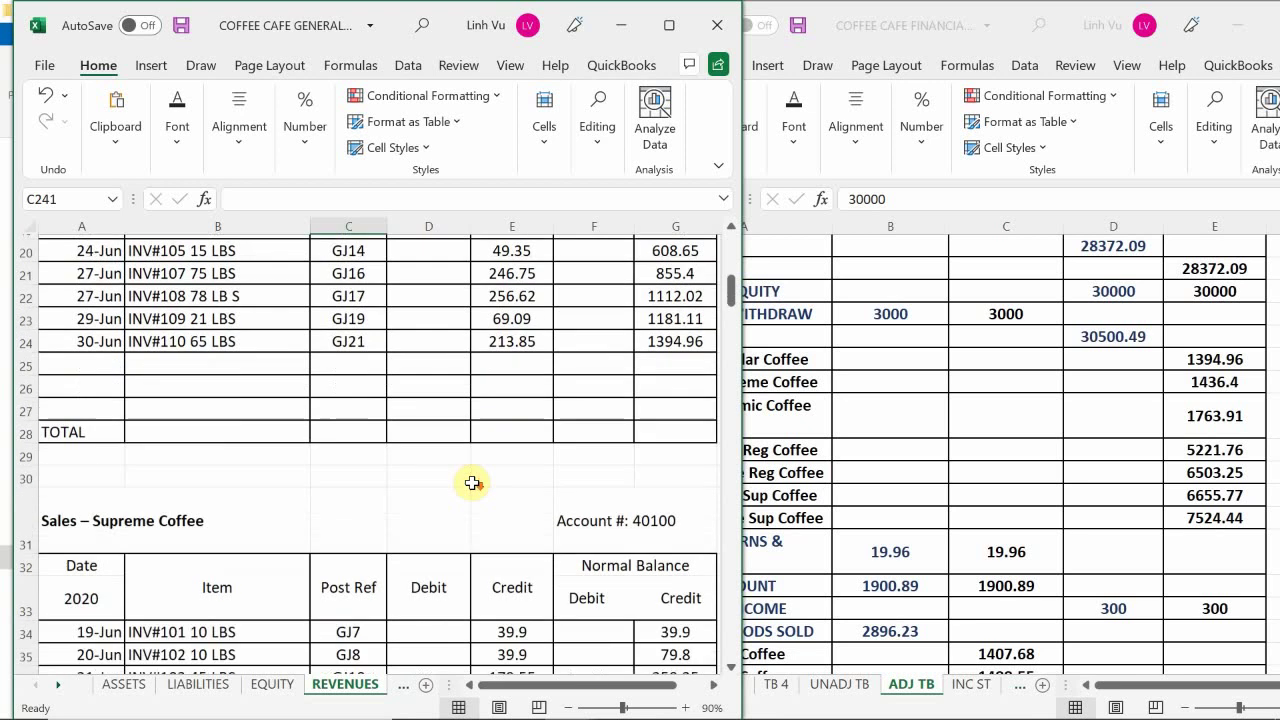
scroll(472, 483, "up", 1)
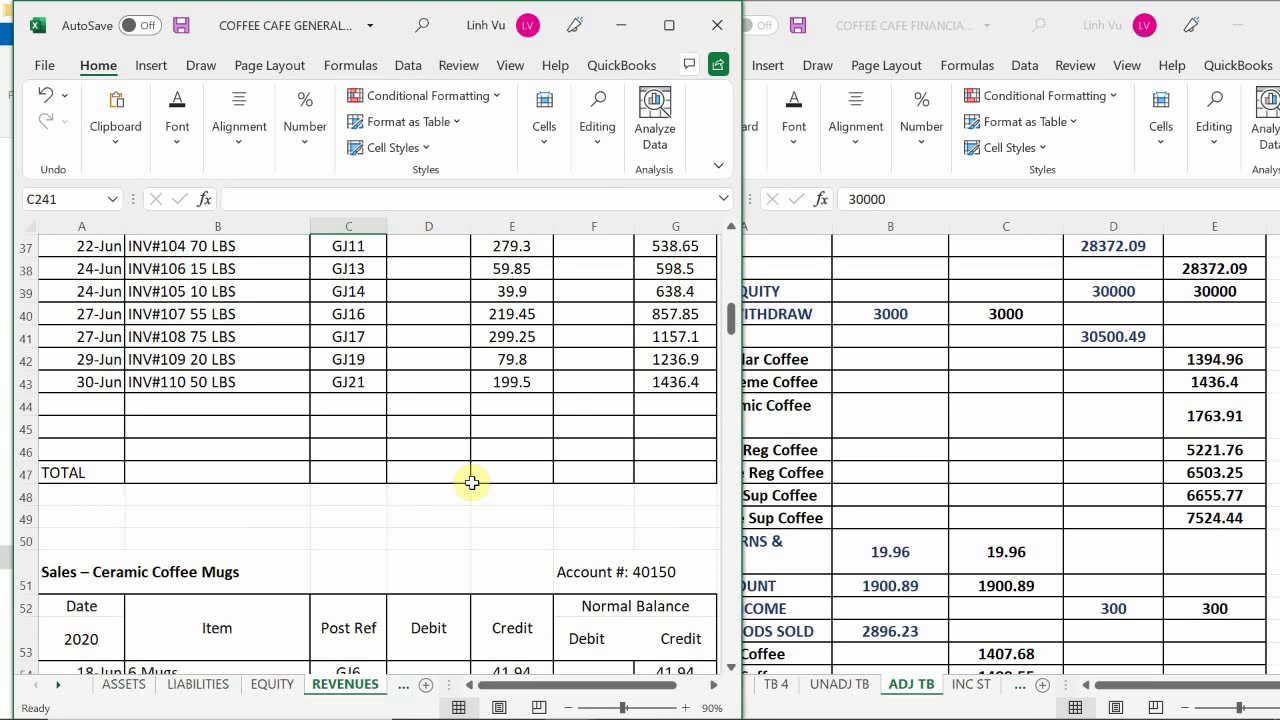
scroll(472, 483, "down", 5)
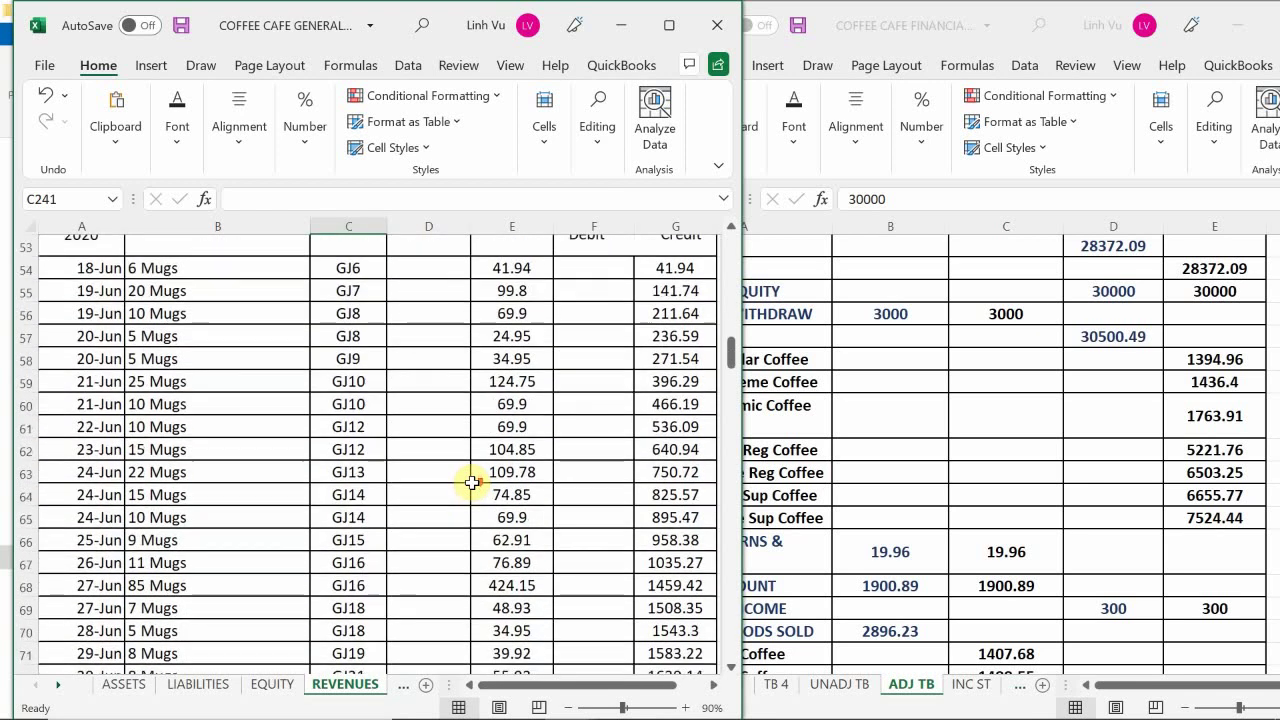
scroll(472, 483, "down", 5)
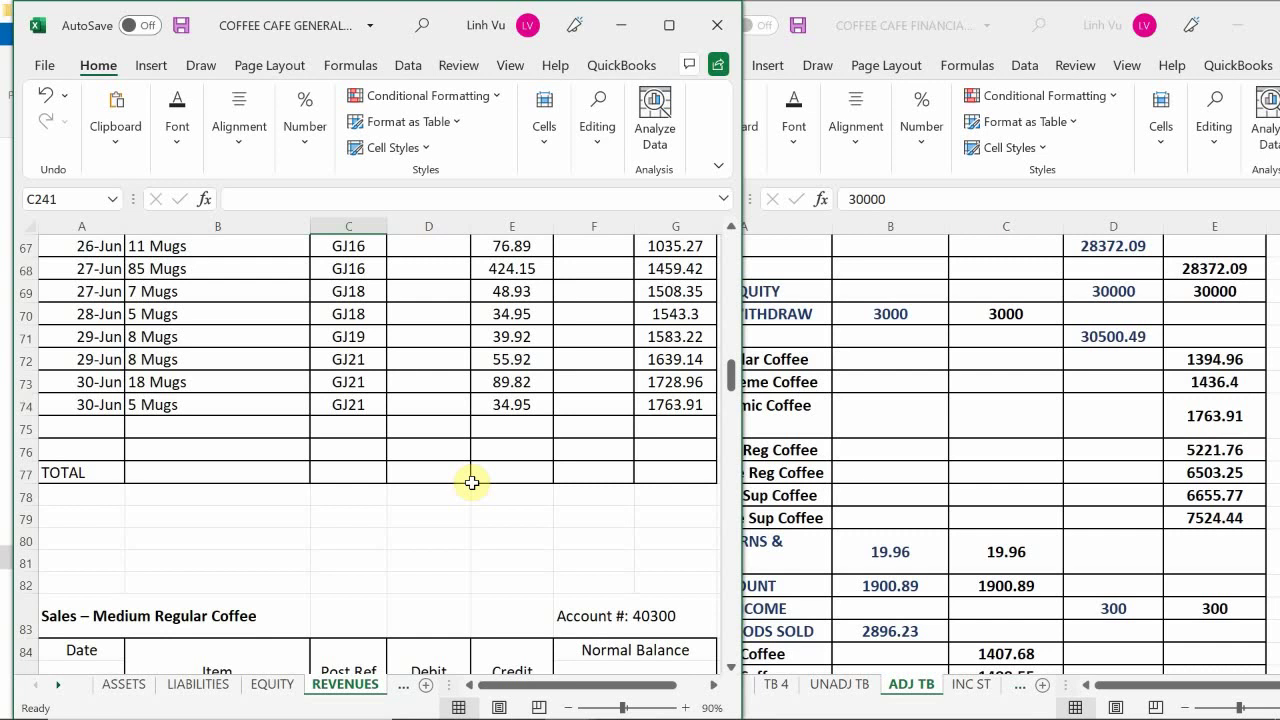
scroll(472, 483, "down", 6)
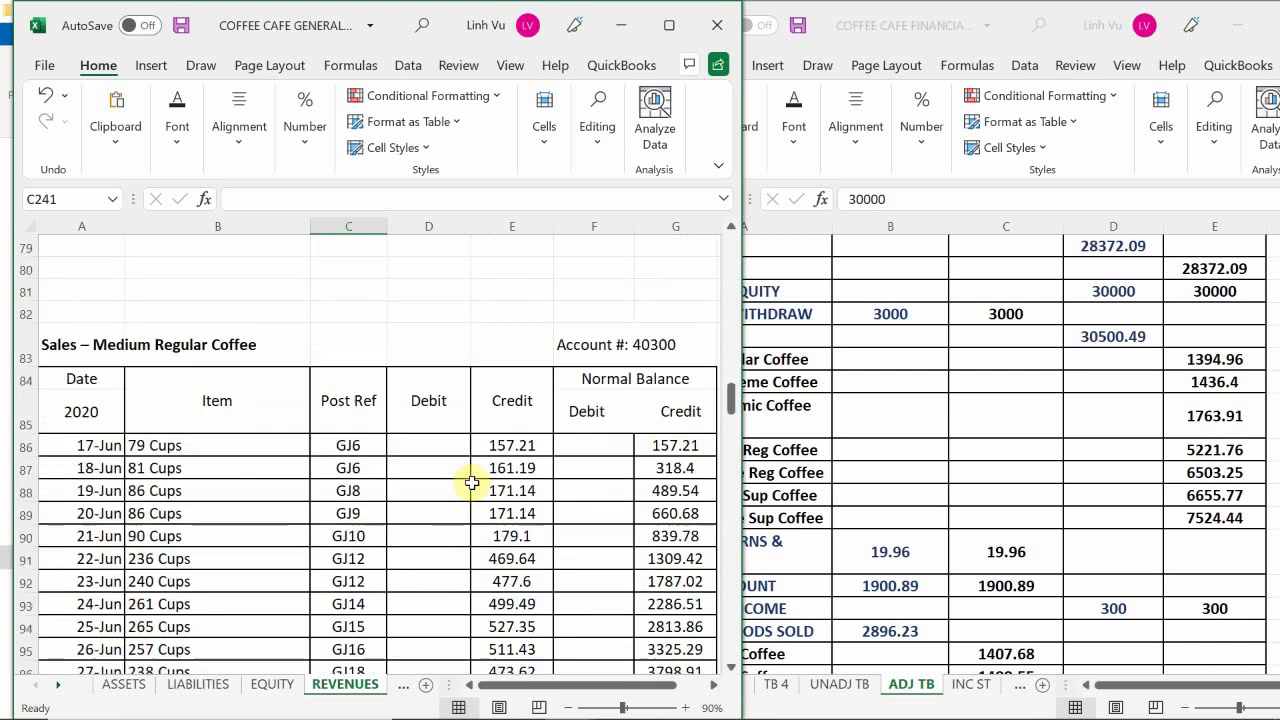
scroll(472, 483, "down", 1)
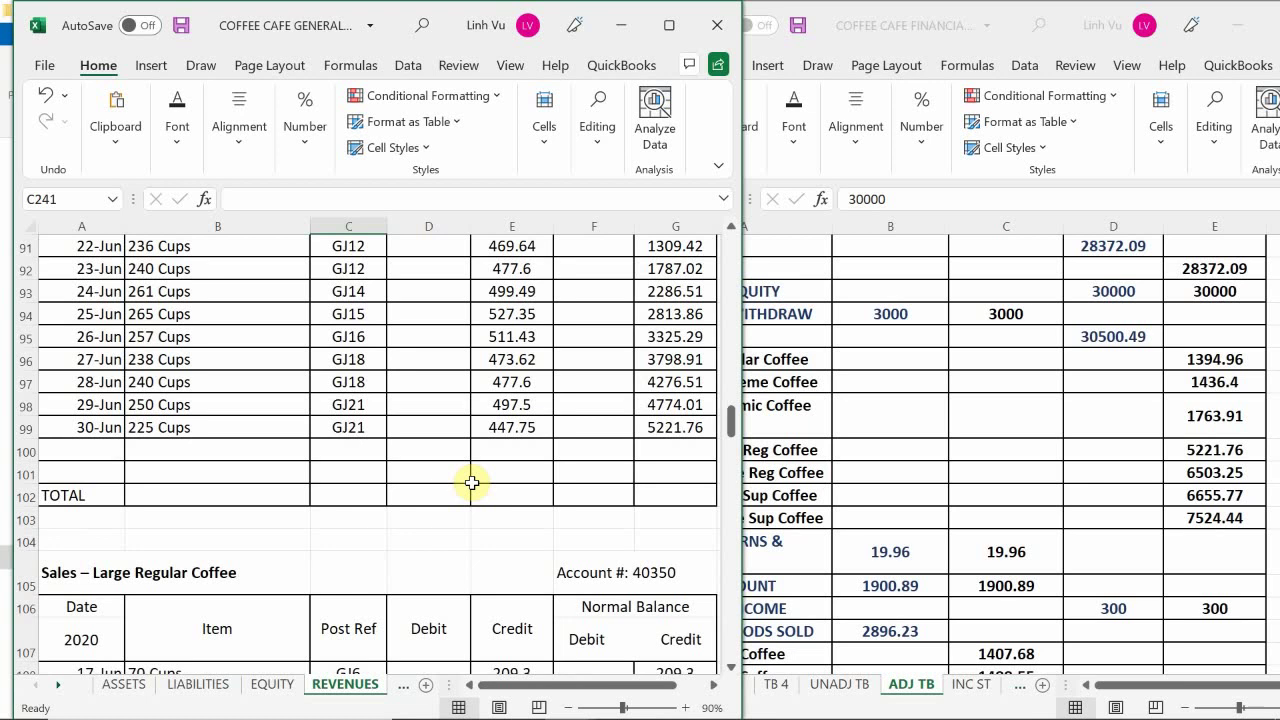
Check the ledger's Large Regular Coffee, Supreme Coffee cup sales and SALES RETURNS & ALLOWANCES accounts against the ADJ TB balances
scroll(472, 483, "down", 8)
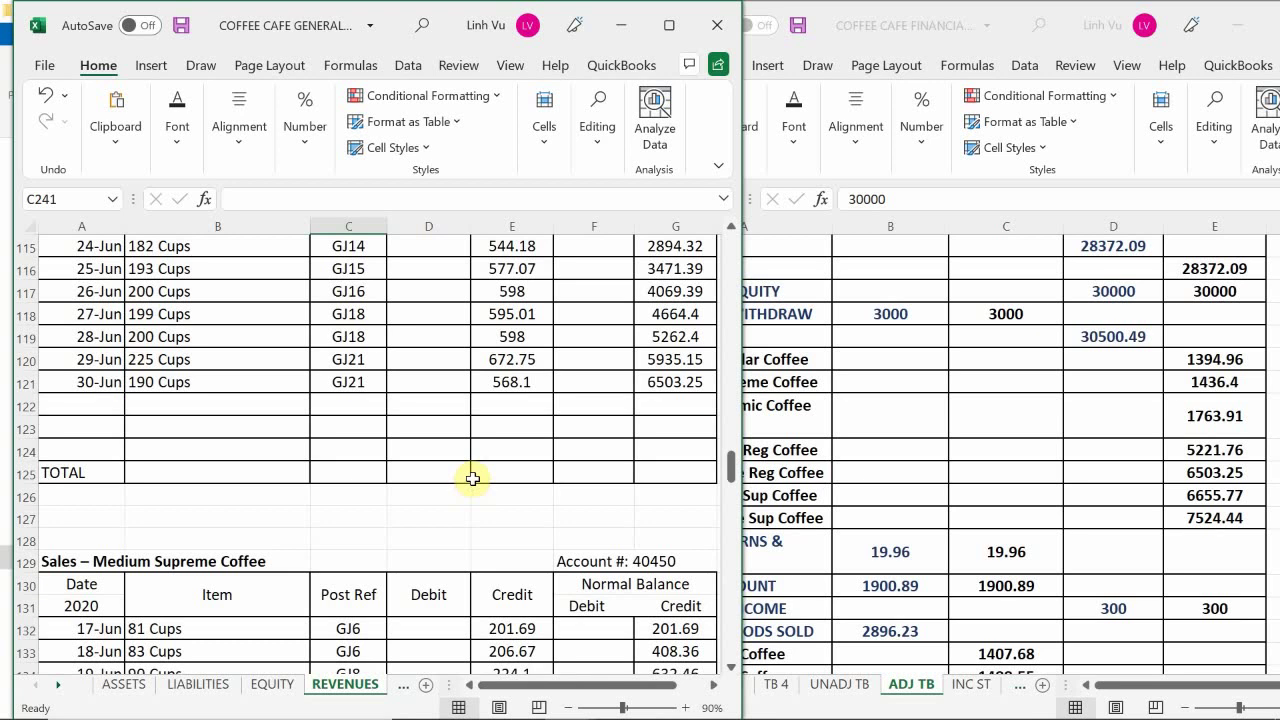
scroll(471, 482, "down", 5)
scroll(472, 479, "down", 3)
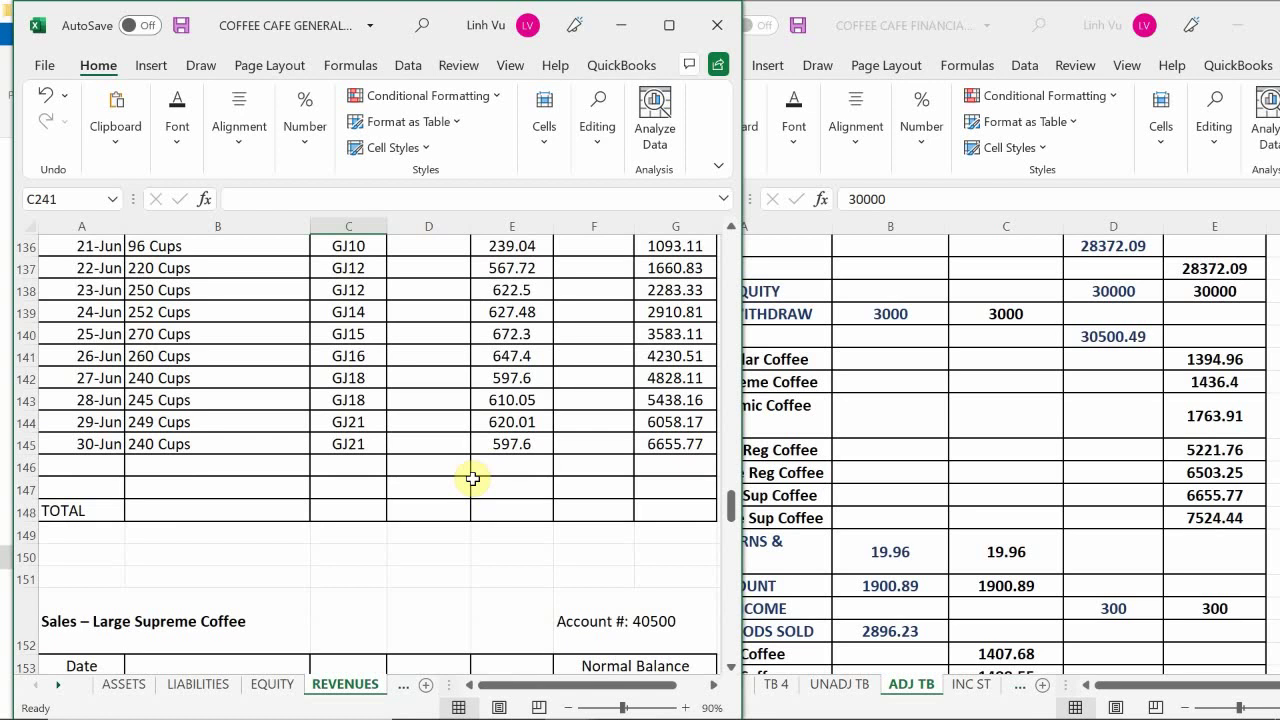
scroll(472, 479, "down", 8)
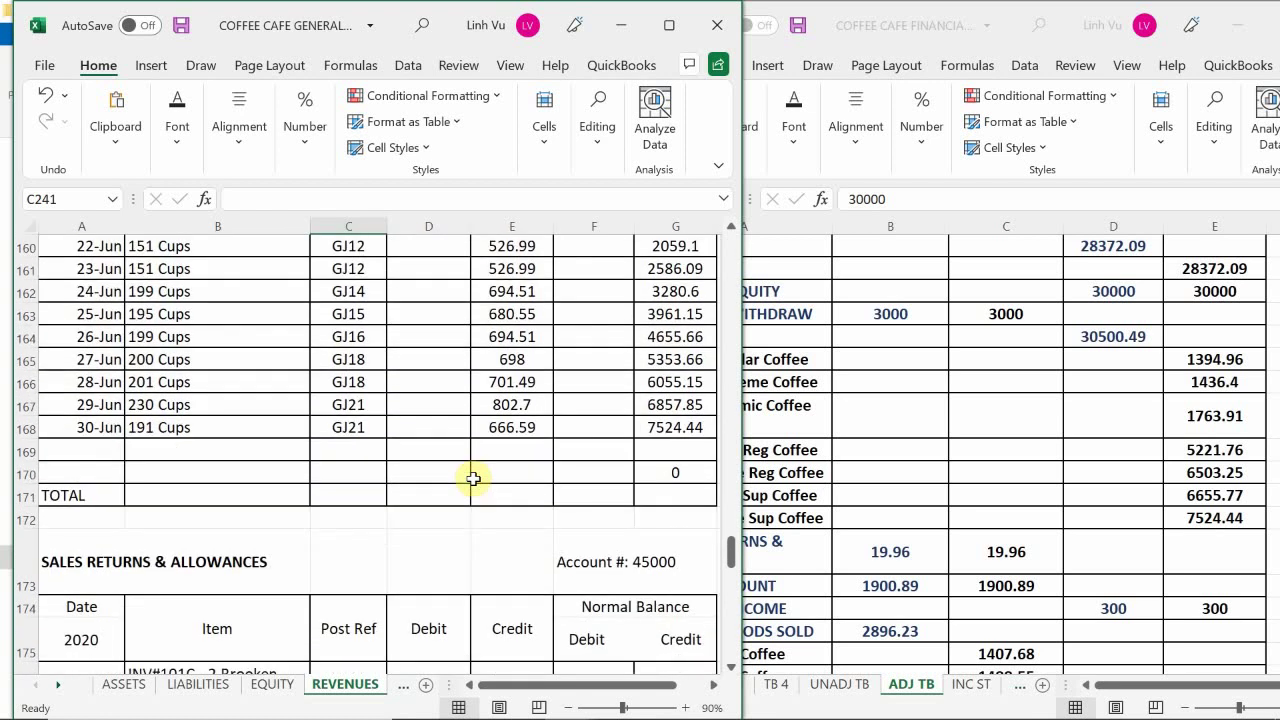
scroll(472, 479, "down", 6)
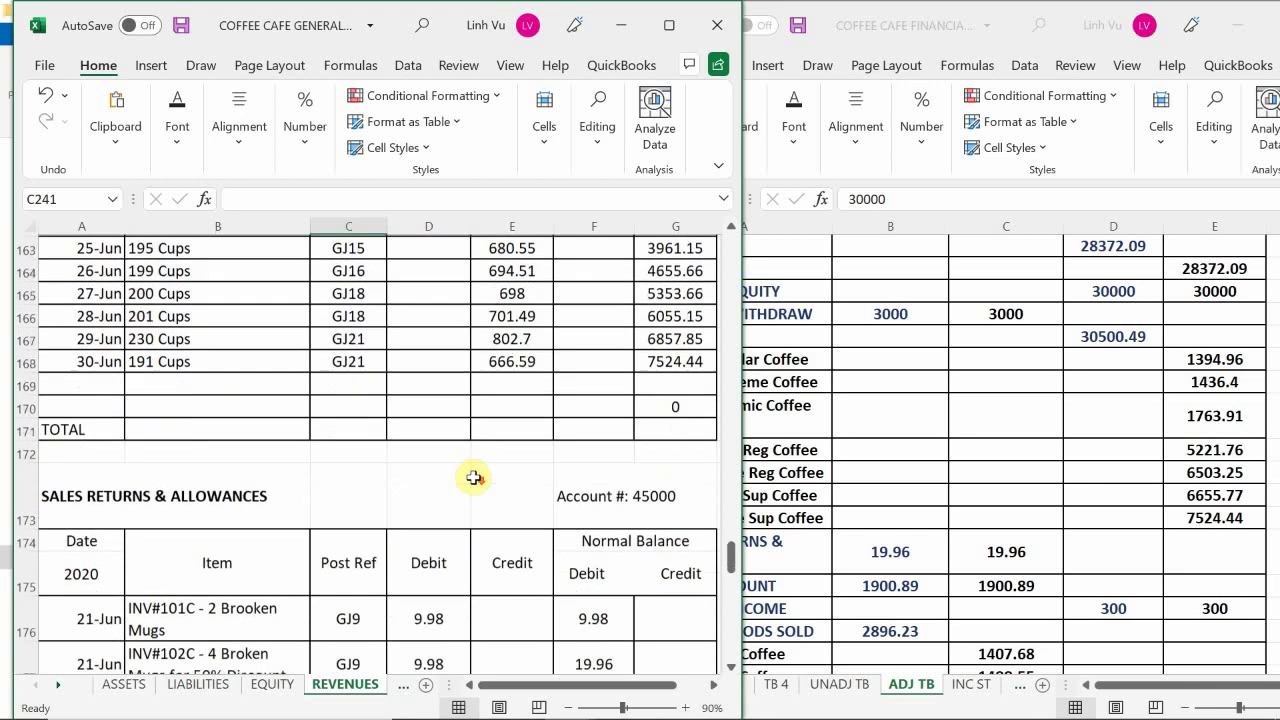
scroll(473, 479, "up", 2)
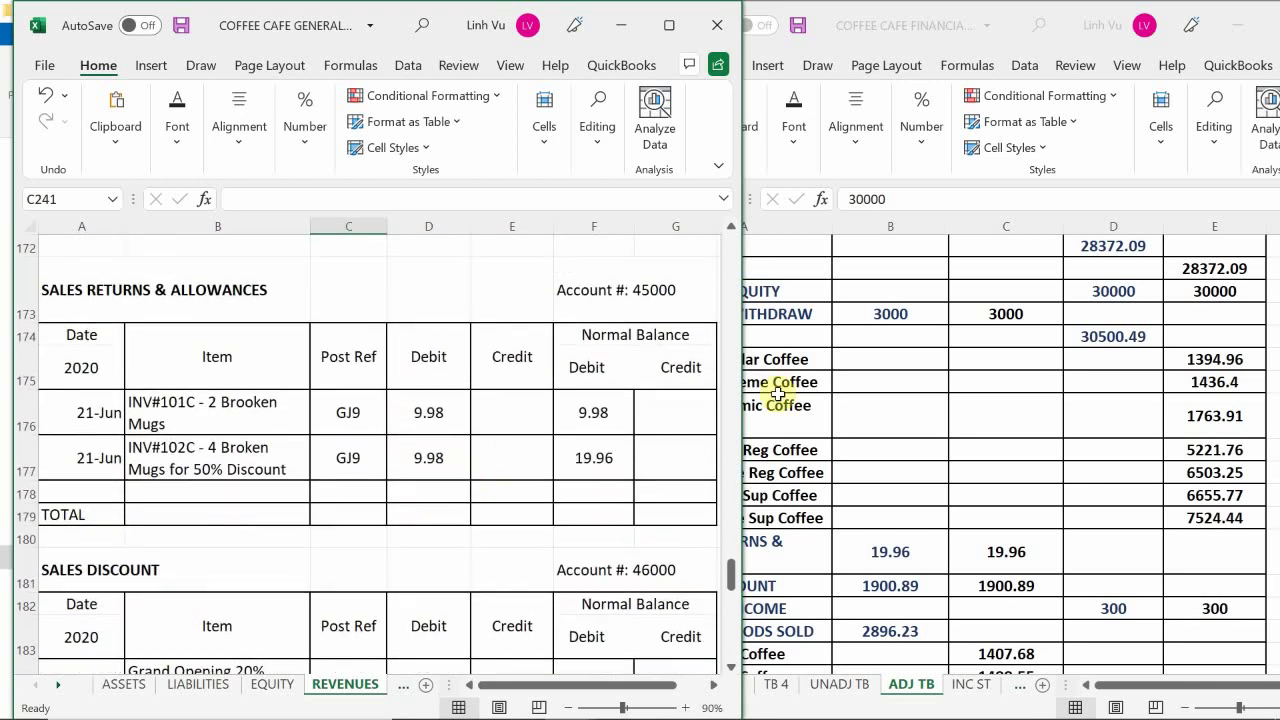
left_click(903, 455)
scroll(903, 457, "down", 2)
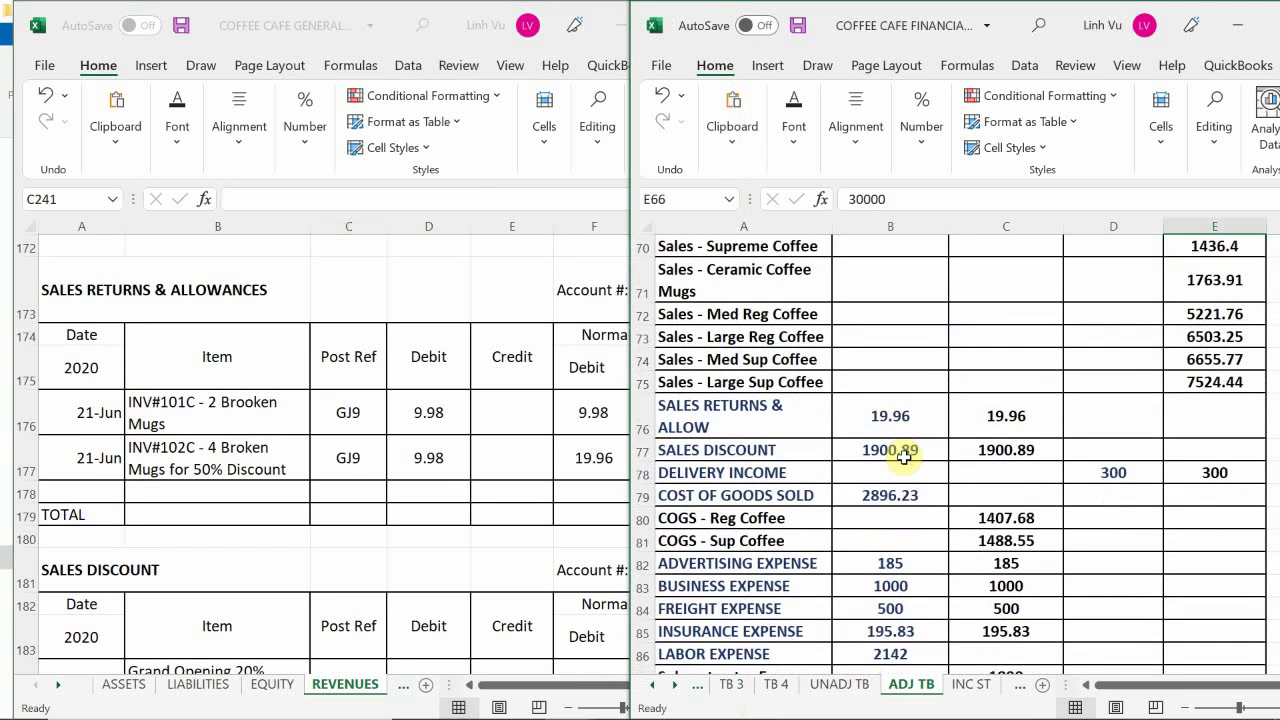
Compare the ledger's SALES DISCOUNT, DELIVERY INCOME and INTEREST INCOME accounts with the ADJ TB balances
left_click(570, 545)
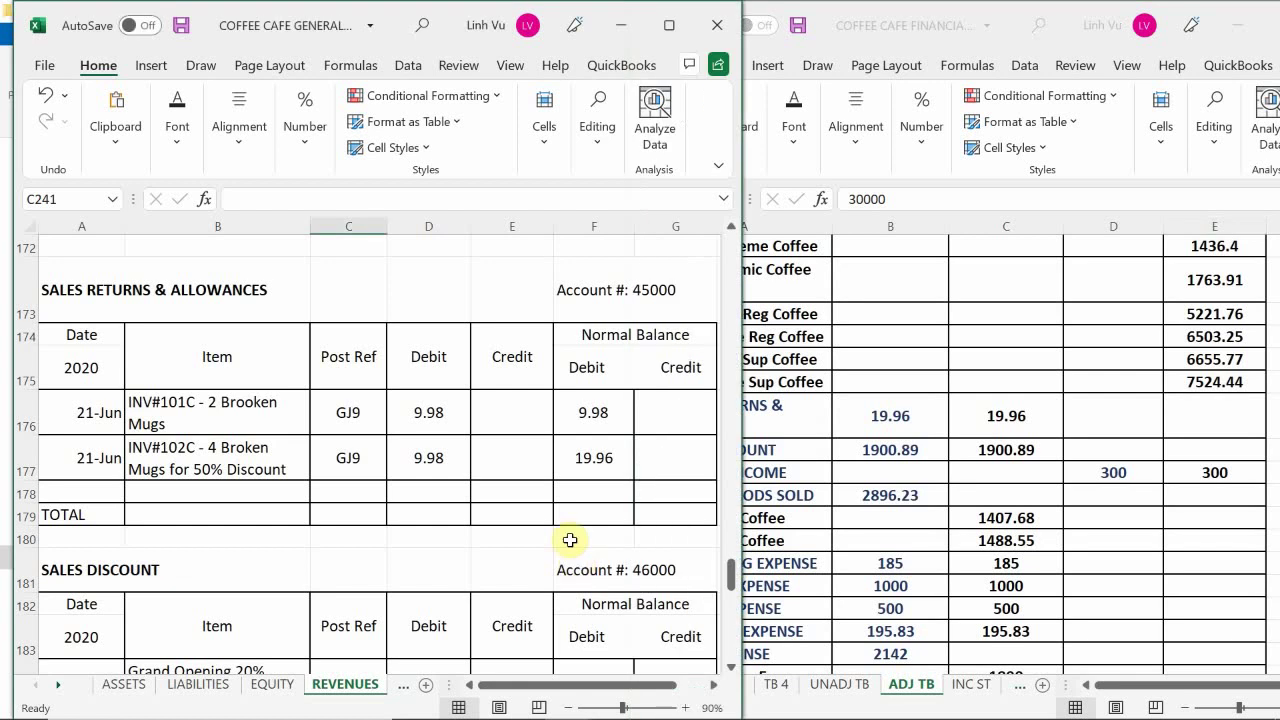
scroll(570, 540, "down", 5)
scroll(570, 540, "down", 2)
scroll(570, 540, "up", 1)
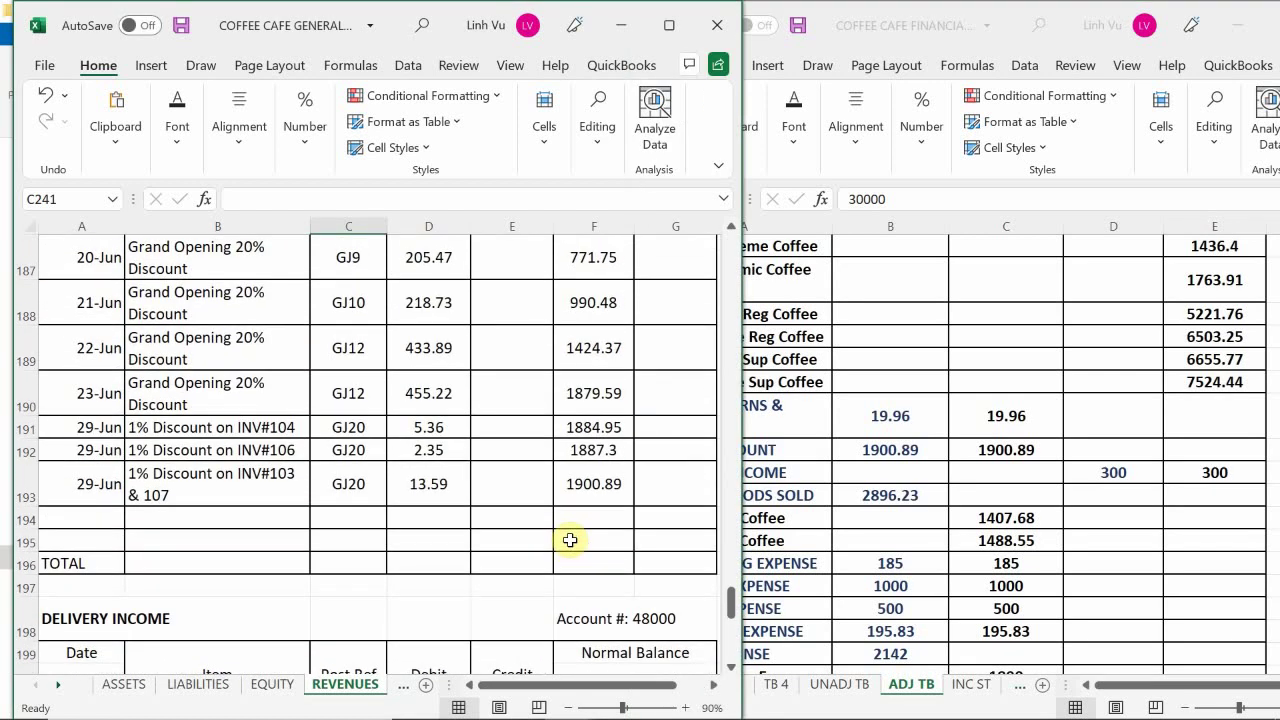
scroll(570, 540, "down", 6)
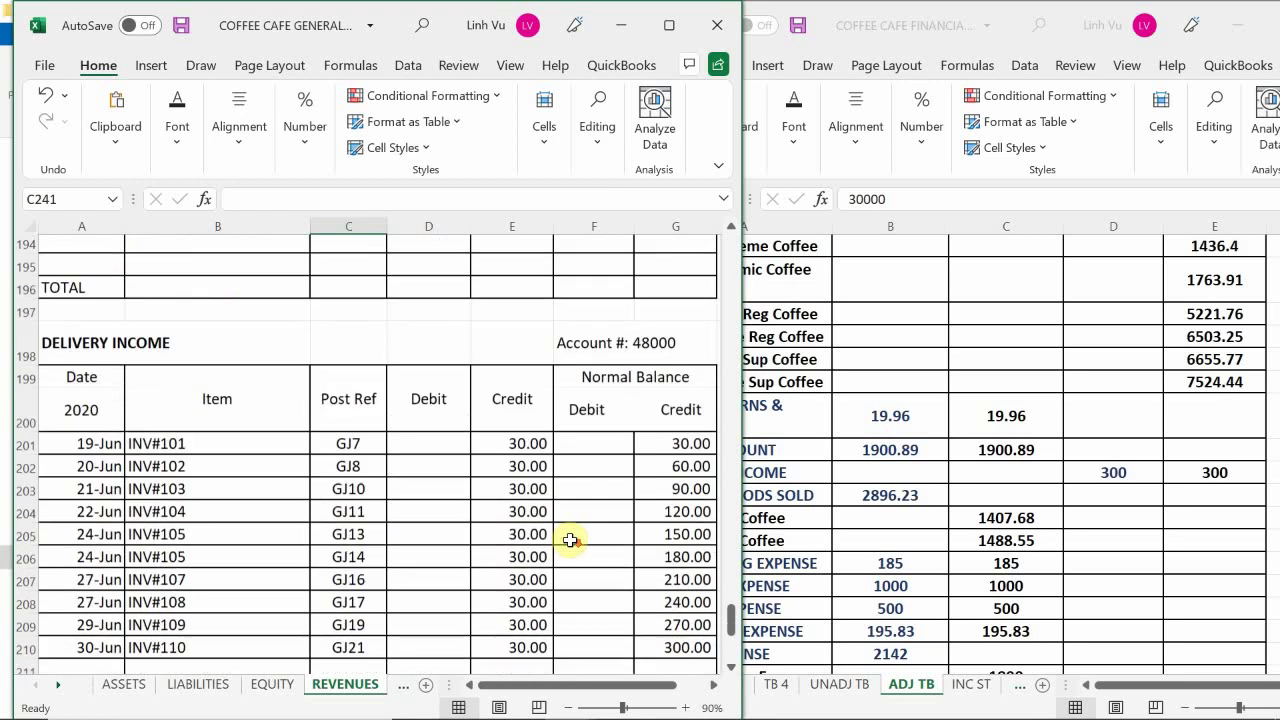
scroll(570, 540, "up", 1)
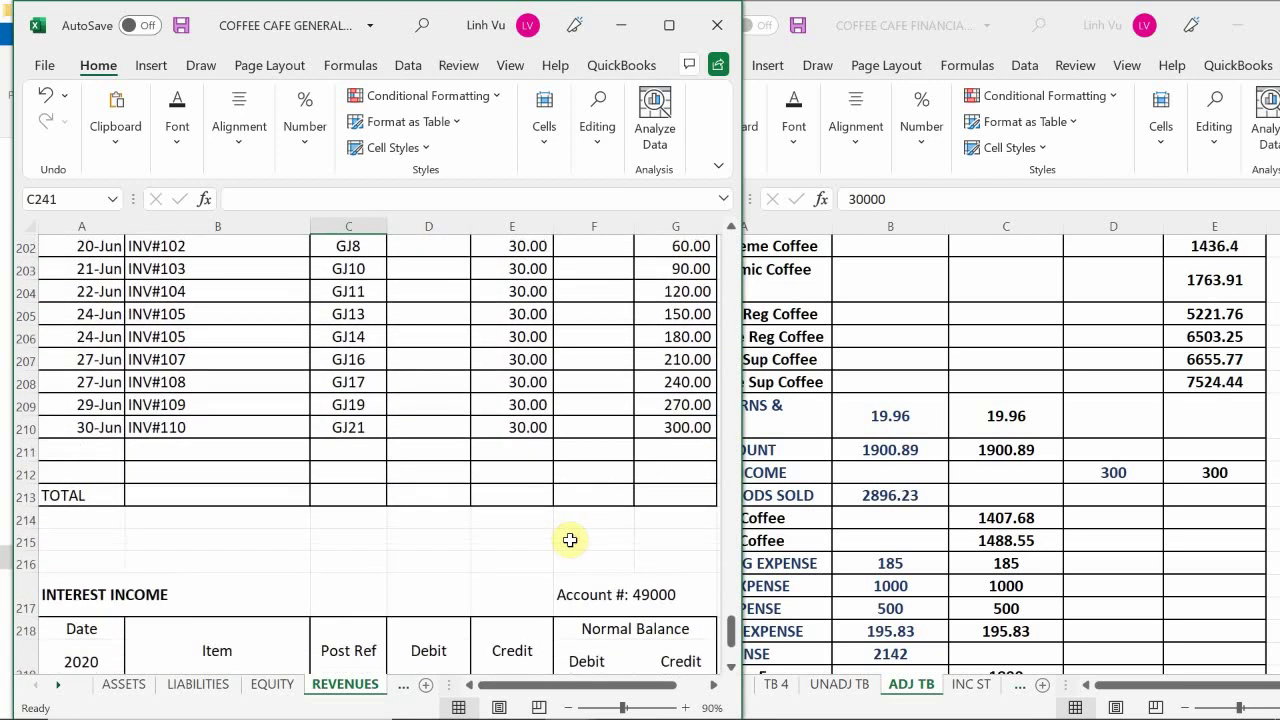
scroll(570, 540, "down", 6)
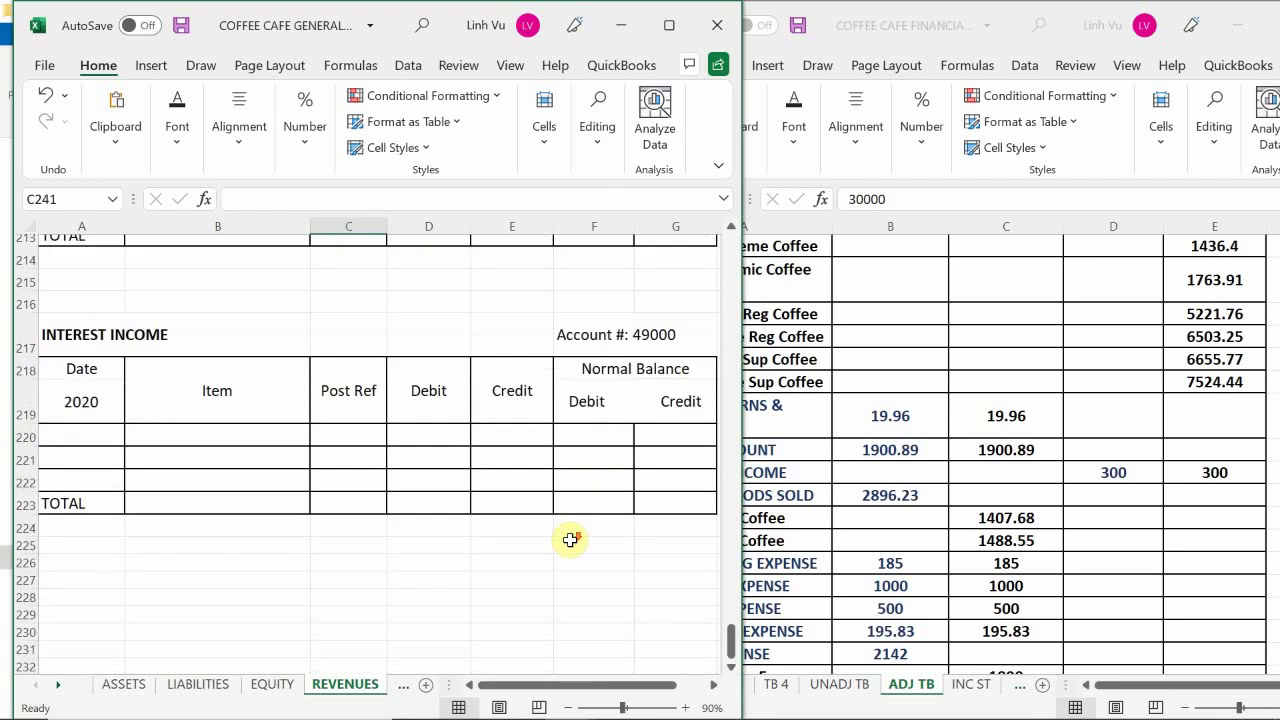
scroll(570, 540, "up", 1)
scroll(570, 540, "up", 1)
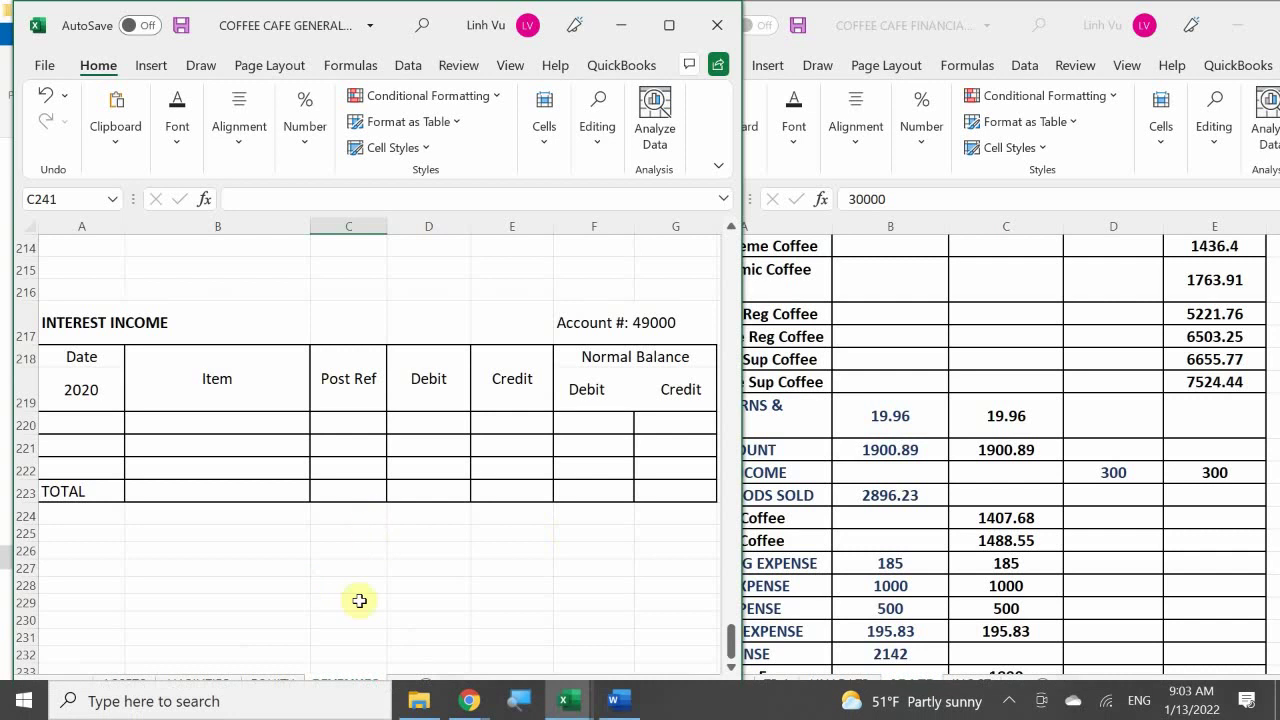
Review the general ledger's COGS sheet from COST OF GOODS SOLD through COGS – Ceramic Coffee Mugs against the ADJ TB rows
left_click(401, 686)
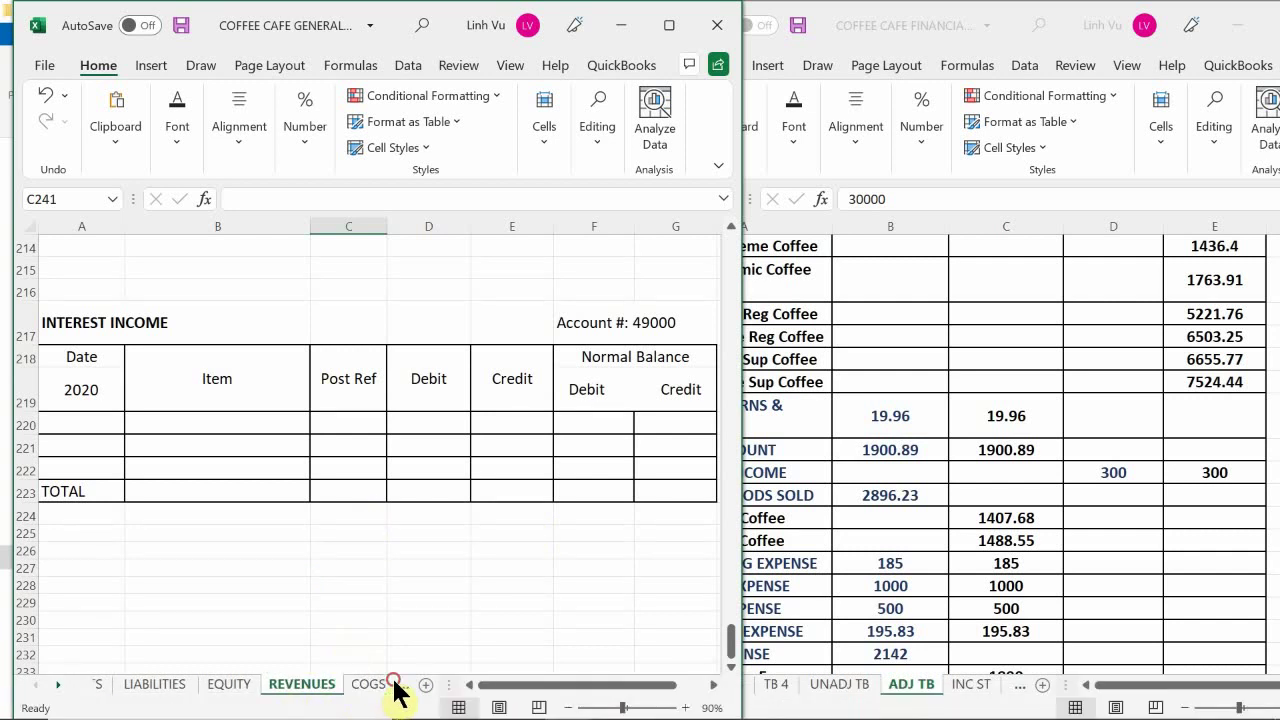
left_click(355, 695)
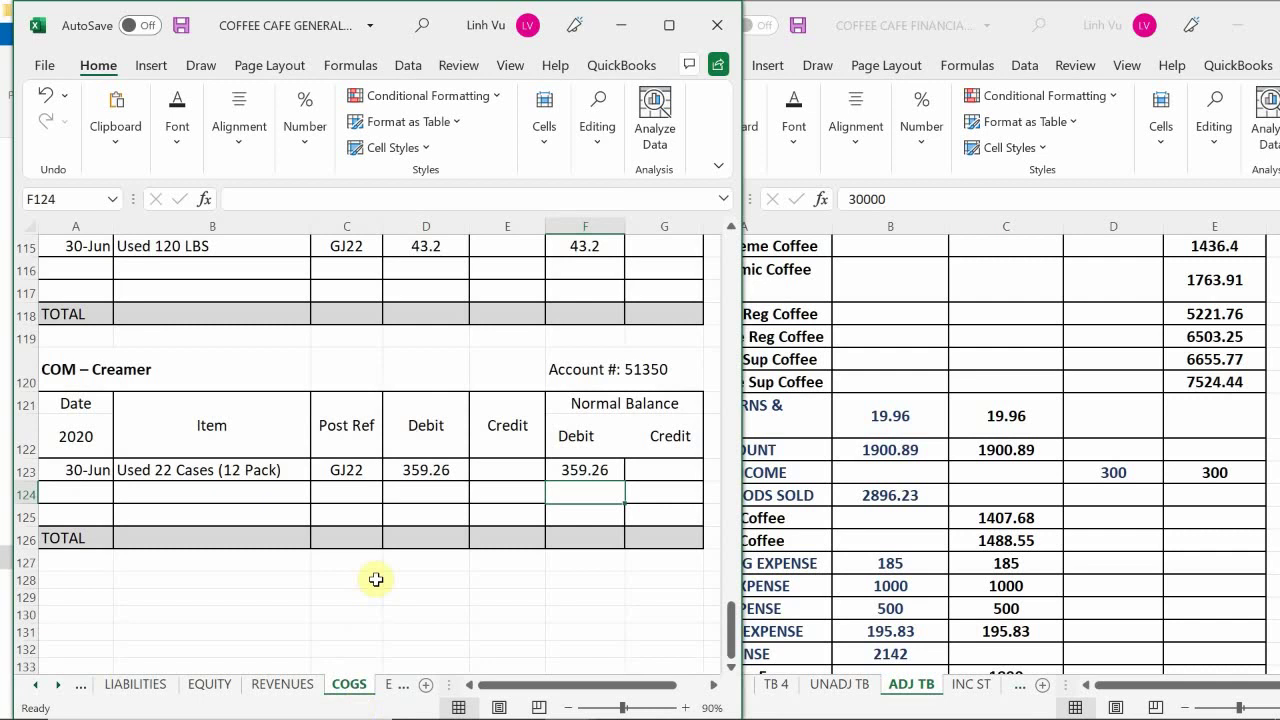
scroll(371, 580, "up", 20)
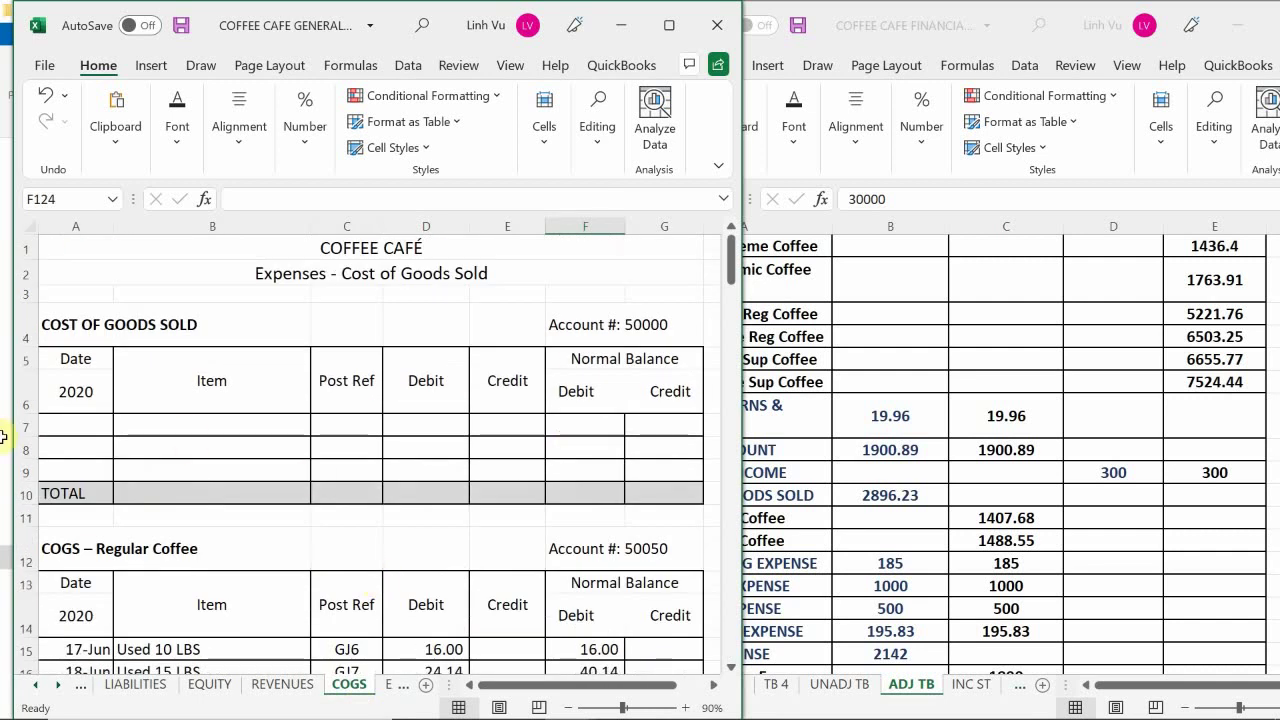
scroll(384, 439, "down", 5)
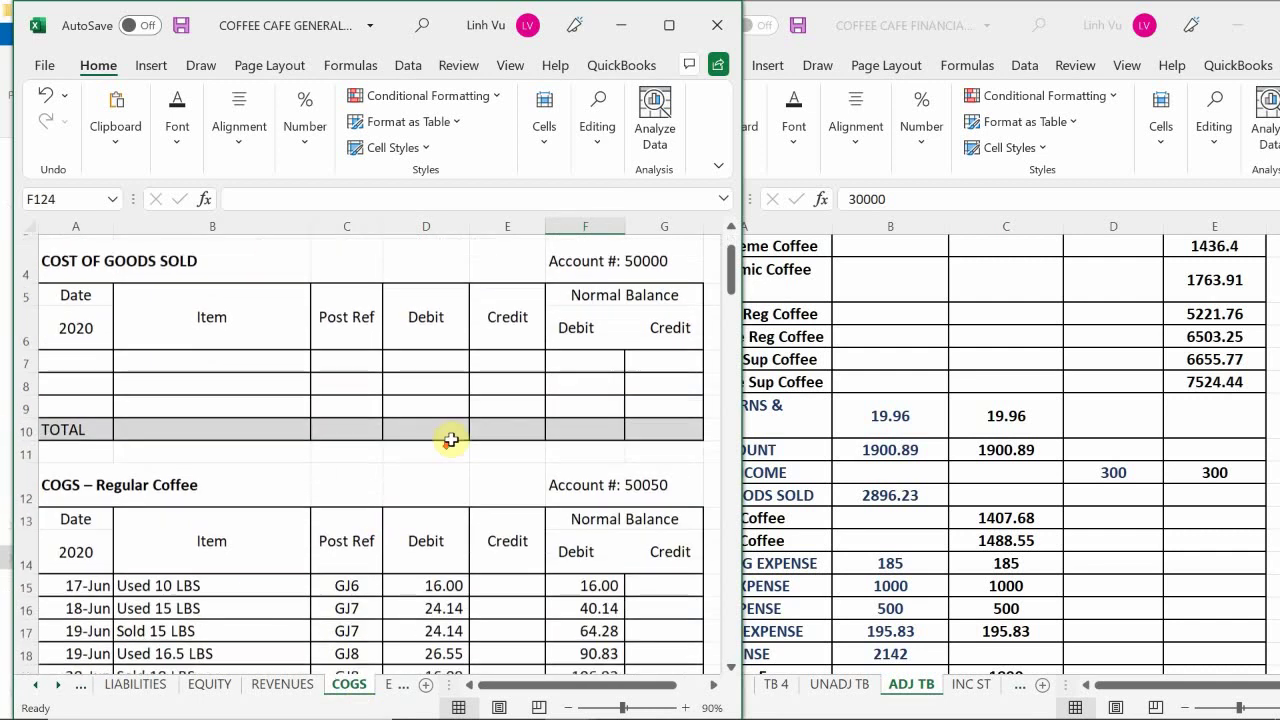
scroll(452, 440, "down", 13)
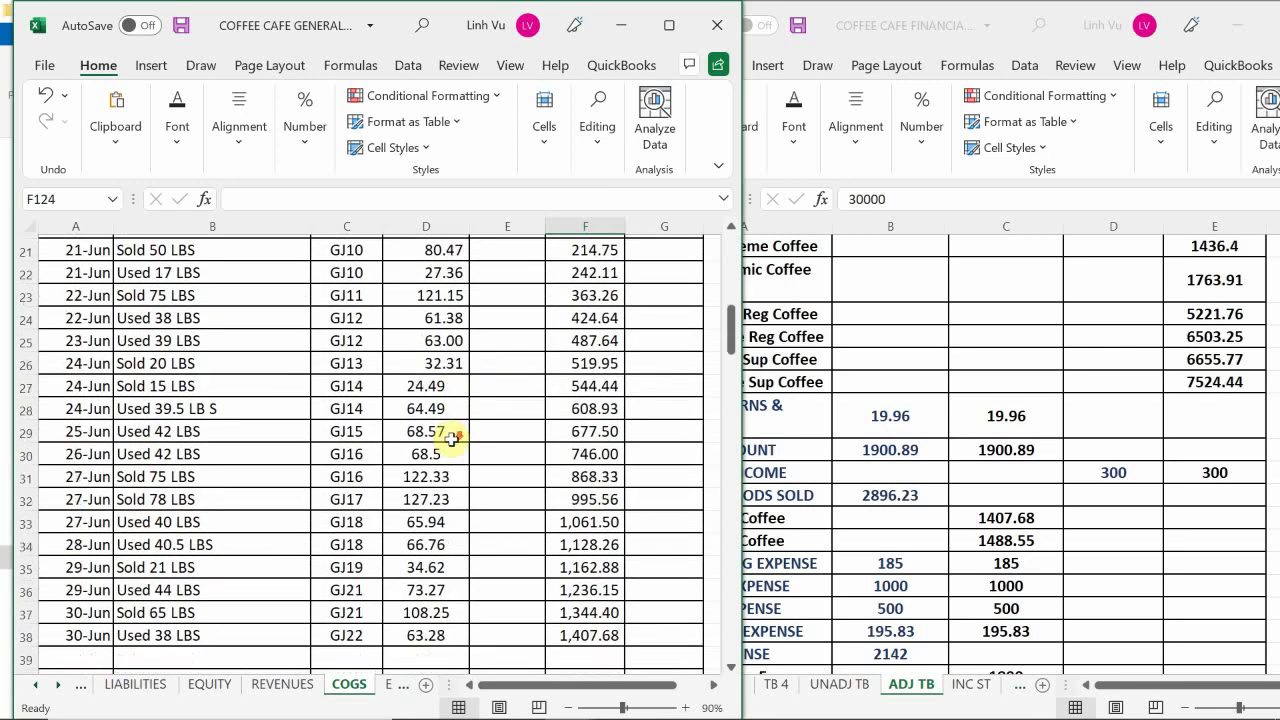
scroll(452, 440, "down", 7)
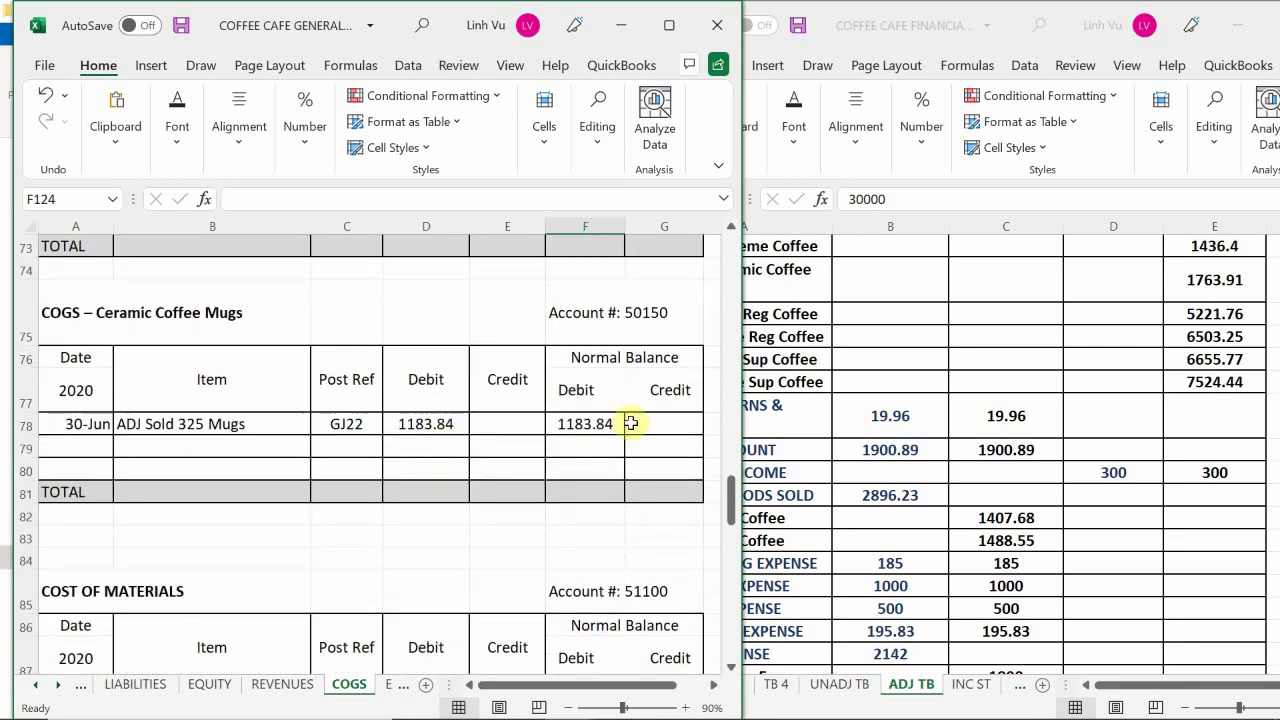
Insert a row above ADVERTISING EXPENSE on the ADJ TB sheet and label it COGS - Mugs in A82
left_click(852, 428)
scroll(720, 475, "down", 2)
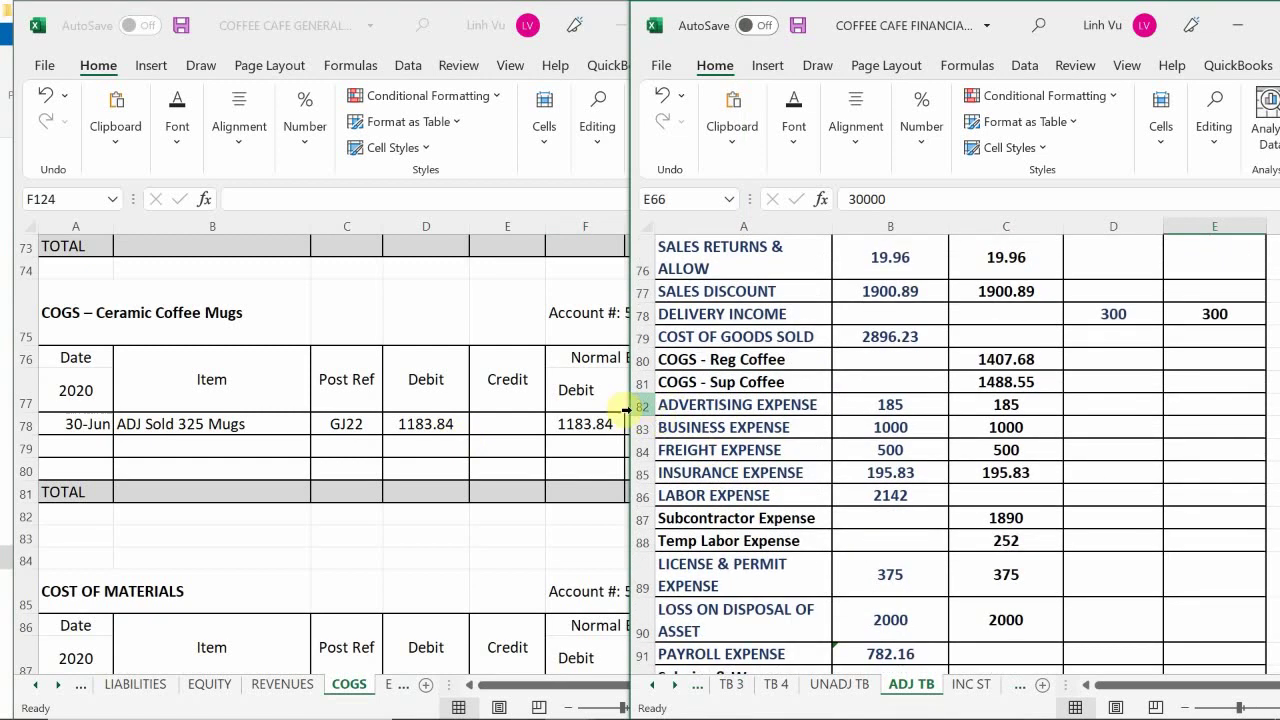
left_click(645, 404)
right_click(645, 404)
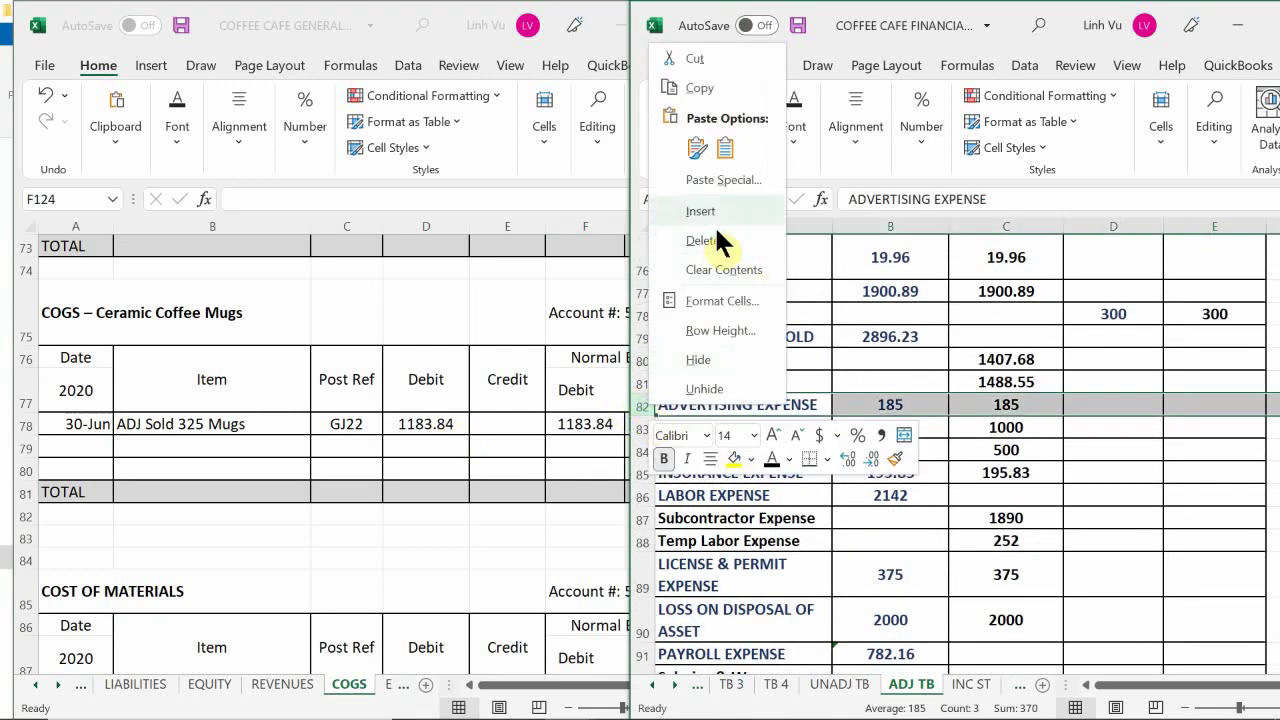
key("Escape")
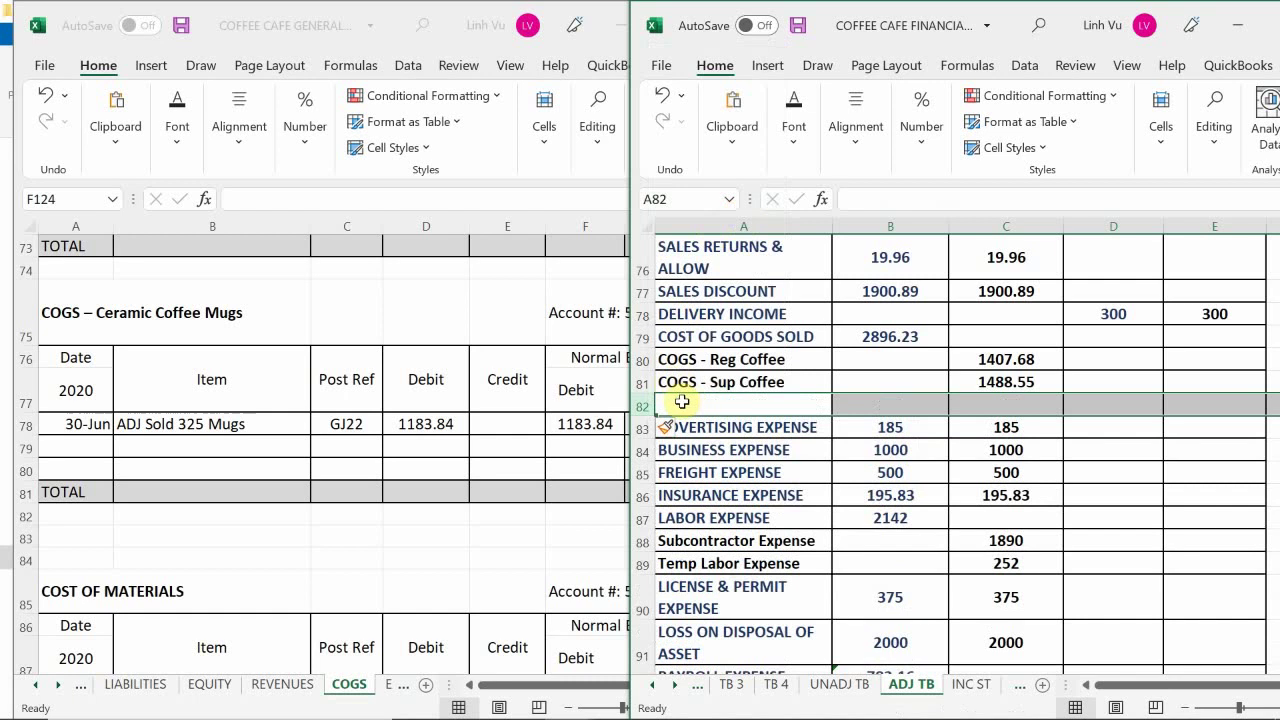
left_click(674, 400)
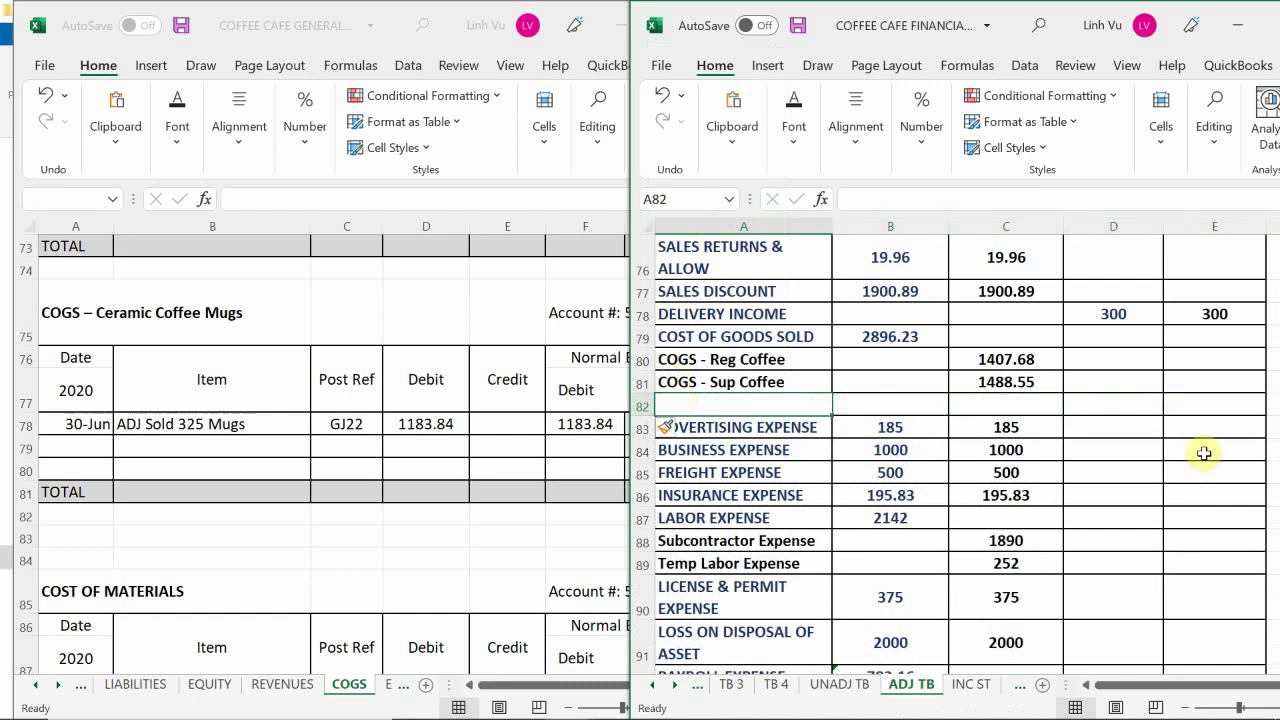
type("c")
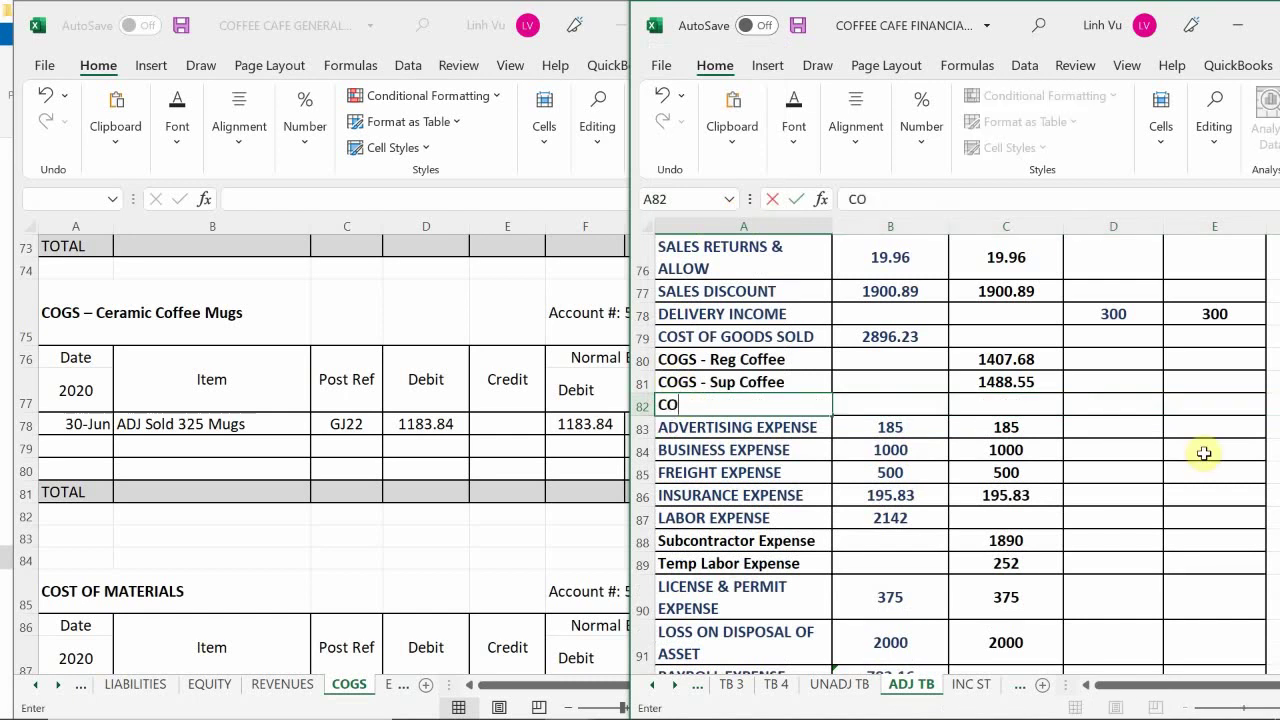
type("OGS - Mugs")
key("Return")
key("Right")
key("Up")
key("Right")
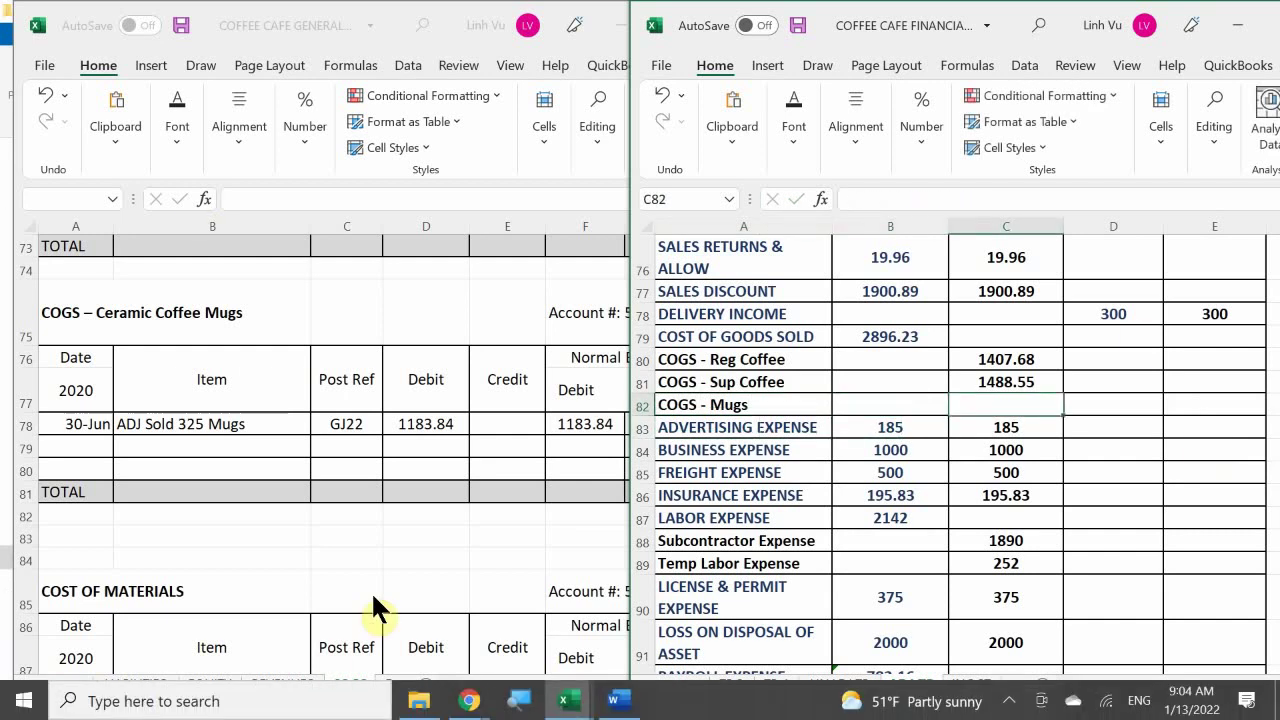
Recheck the ledger's Regular, Supreme and Ceramic Mugs COGS accounts, and set the COGS - Mugs debit balance in C82 to 1183.84
left_click(320, 522)
scroll(320, 521, "up", 16)
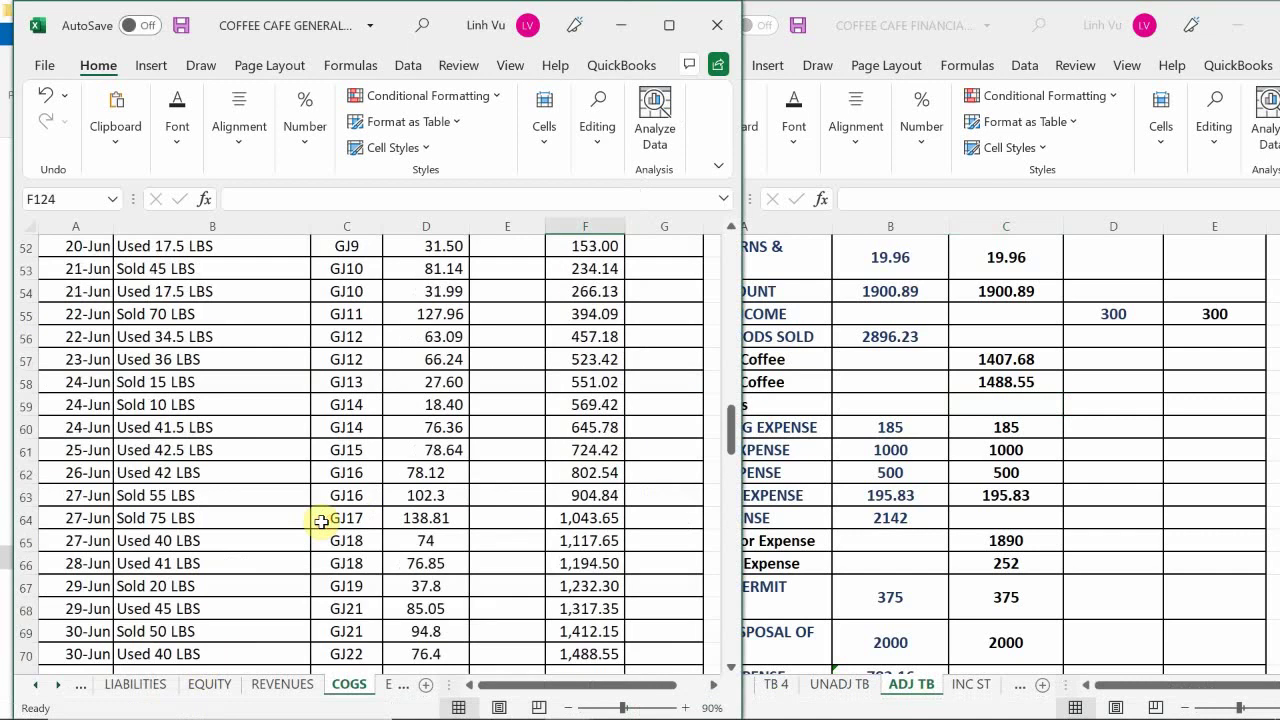
scroll(320, 522, "down", 2)
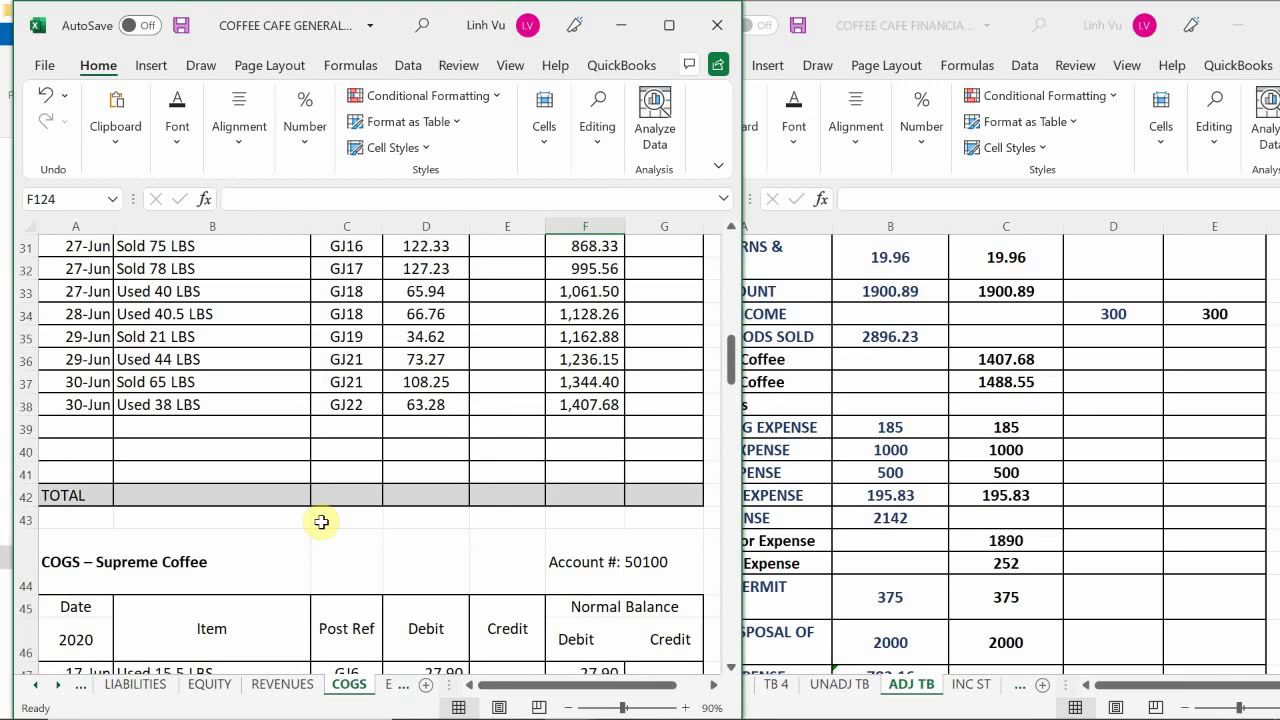
scroll(320, 522, "down", 11)
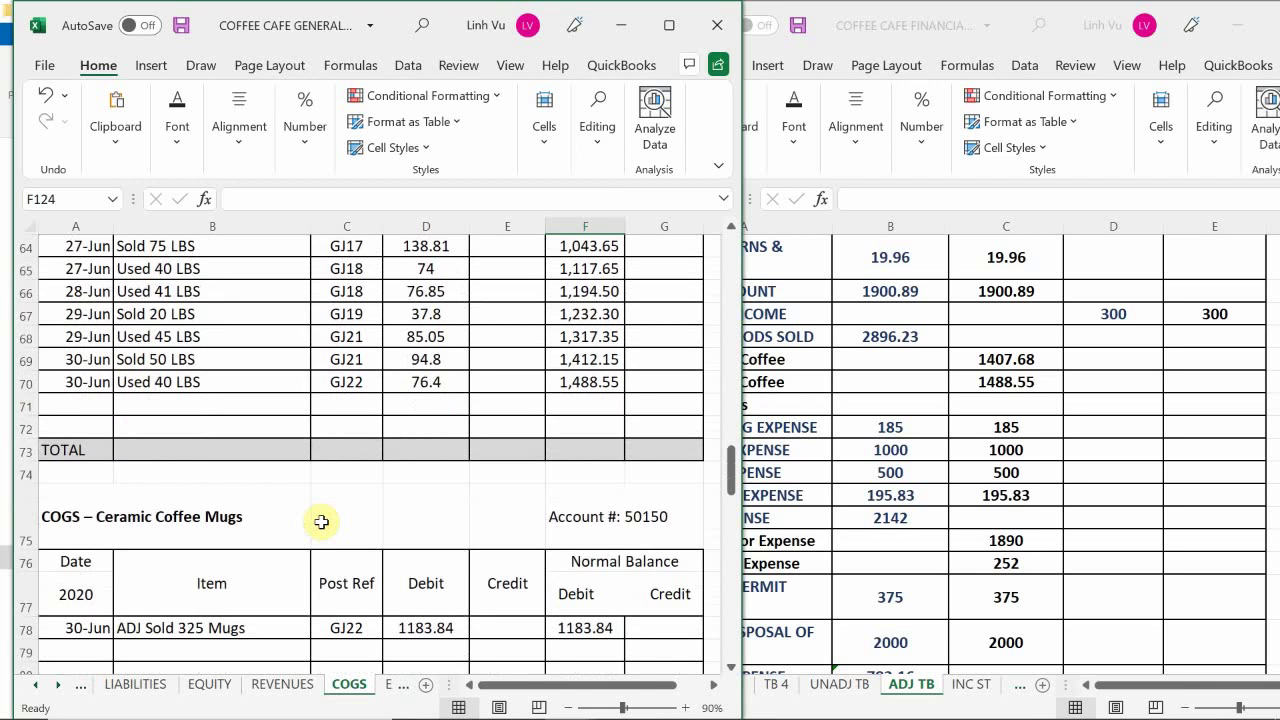
scroll(321, 521, "down", 5)
scroll(321, 521, "up", 3)
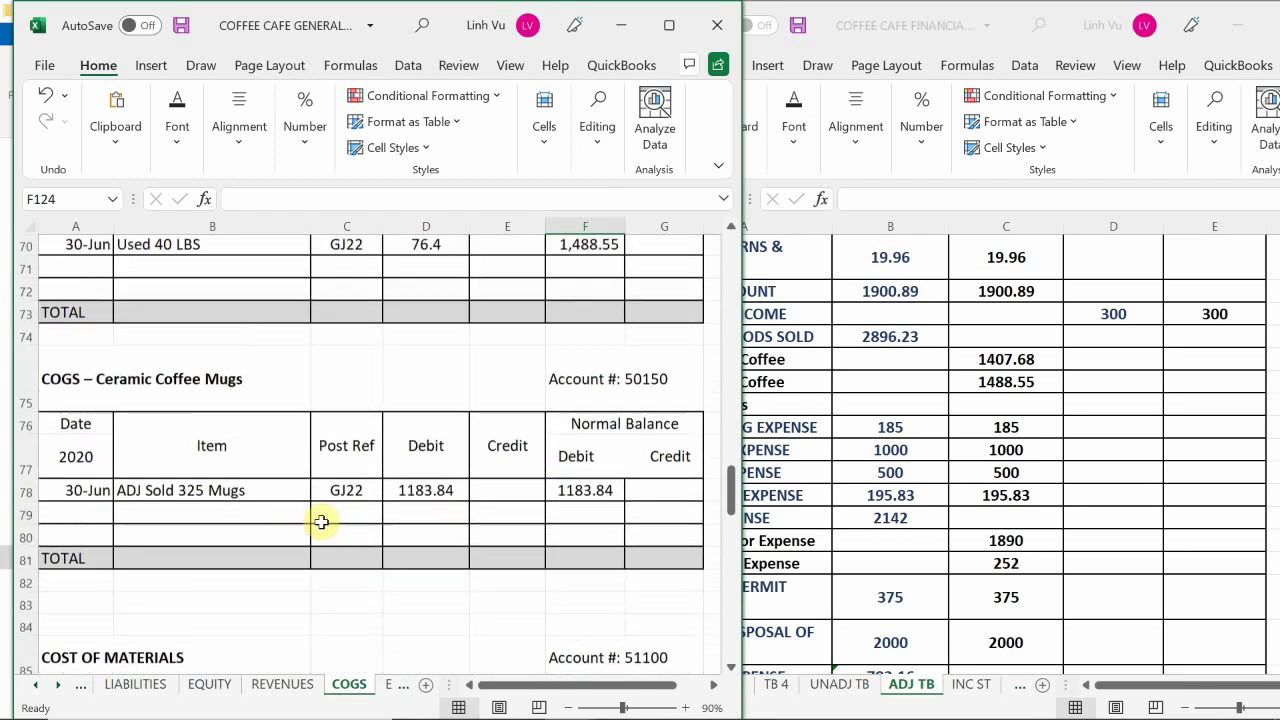
scroll(321, 521, "down", 1)
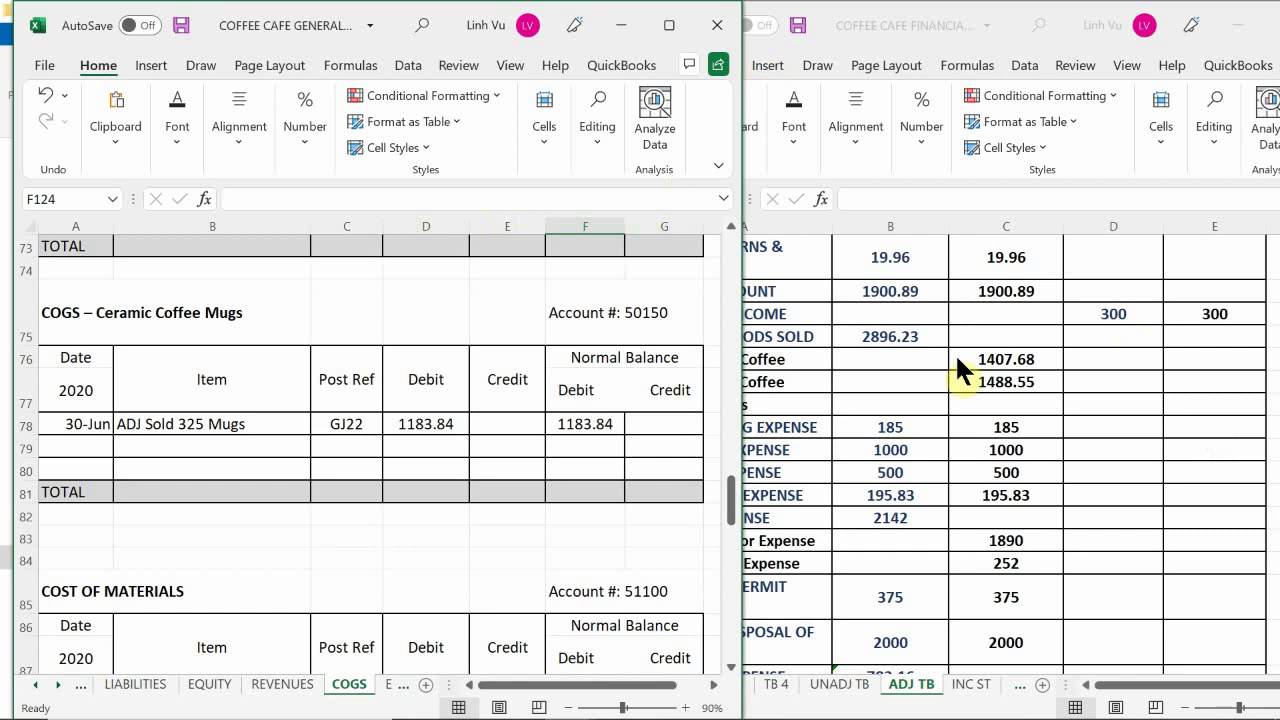
left_click(996, 400)
left_click(994, 400)
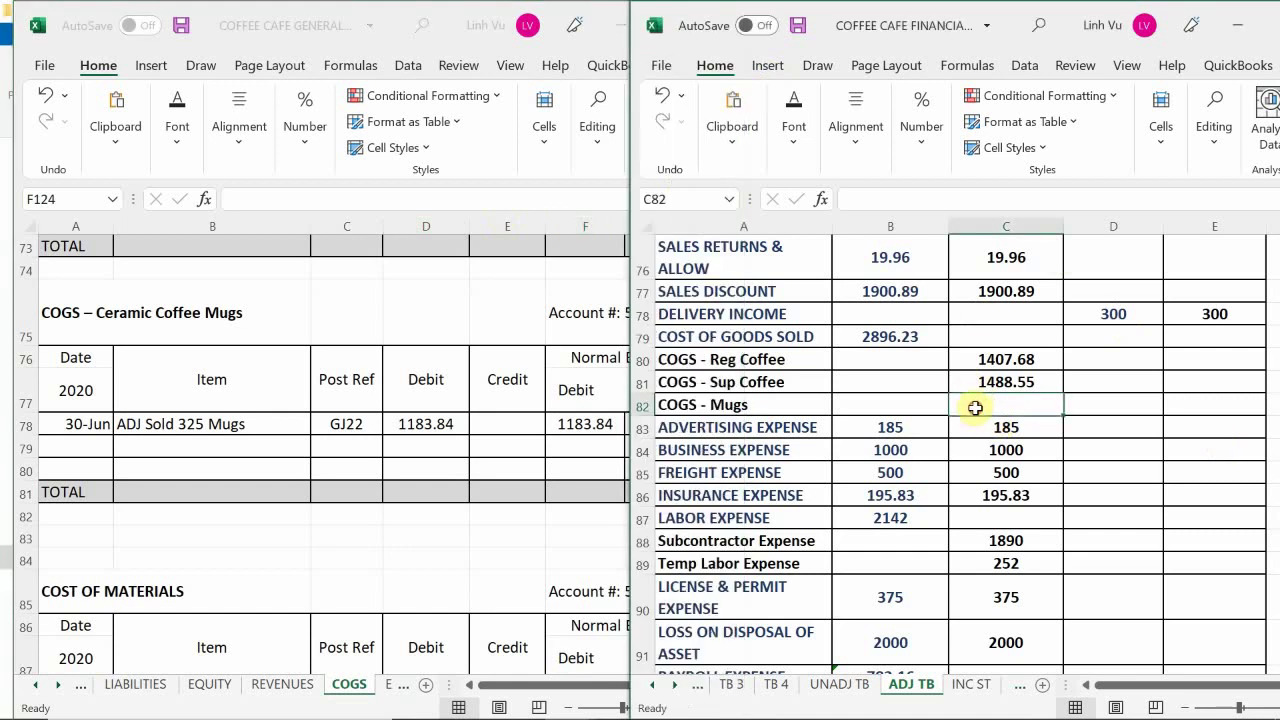
type("1183.84")
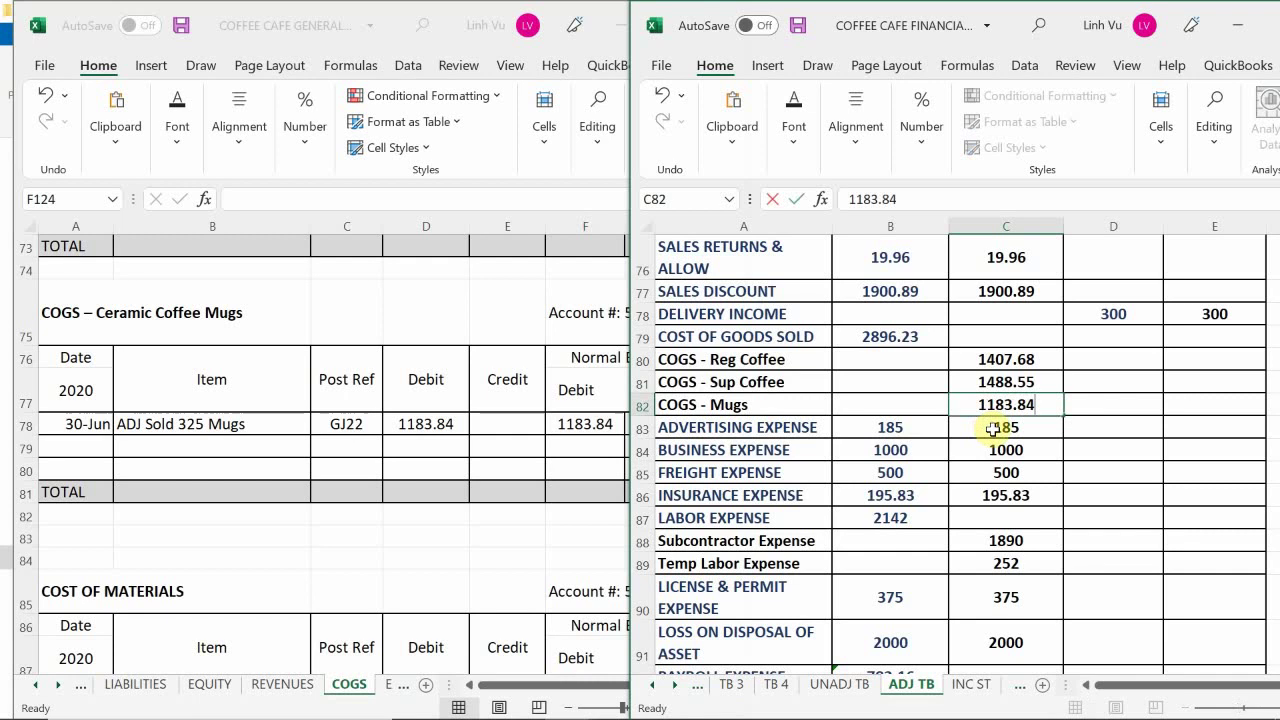
key("Return")
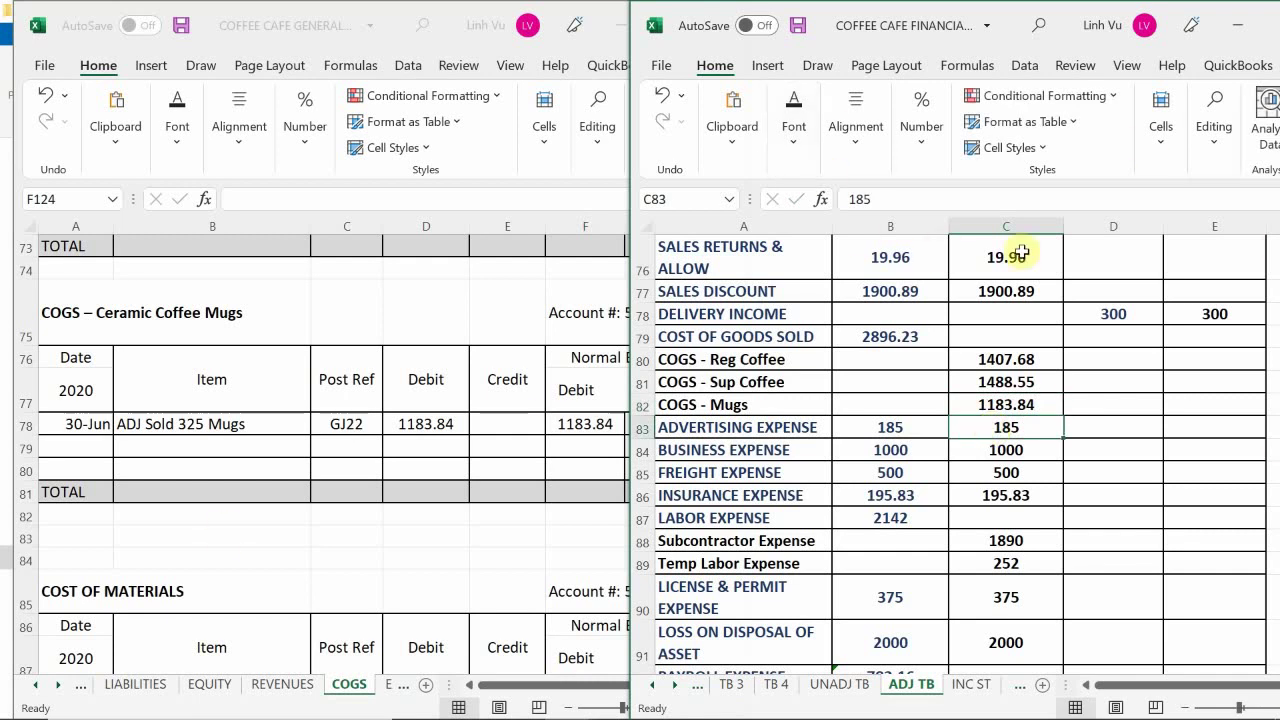
Replace the COST OF GOODS SOLD formula in B79 with a SUM of C80:C82
left_click(895, 336)
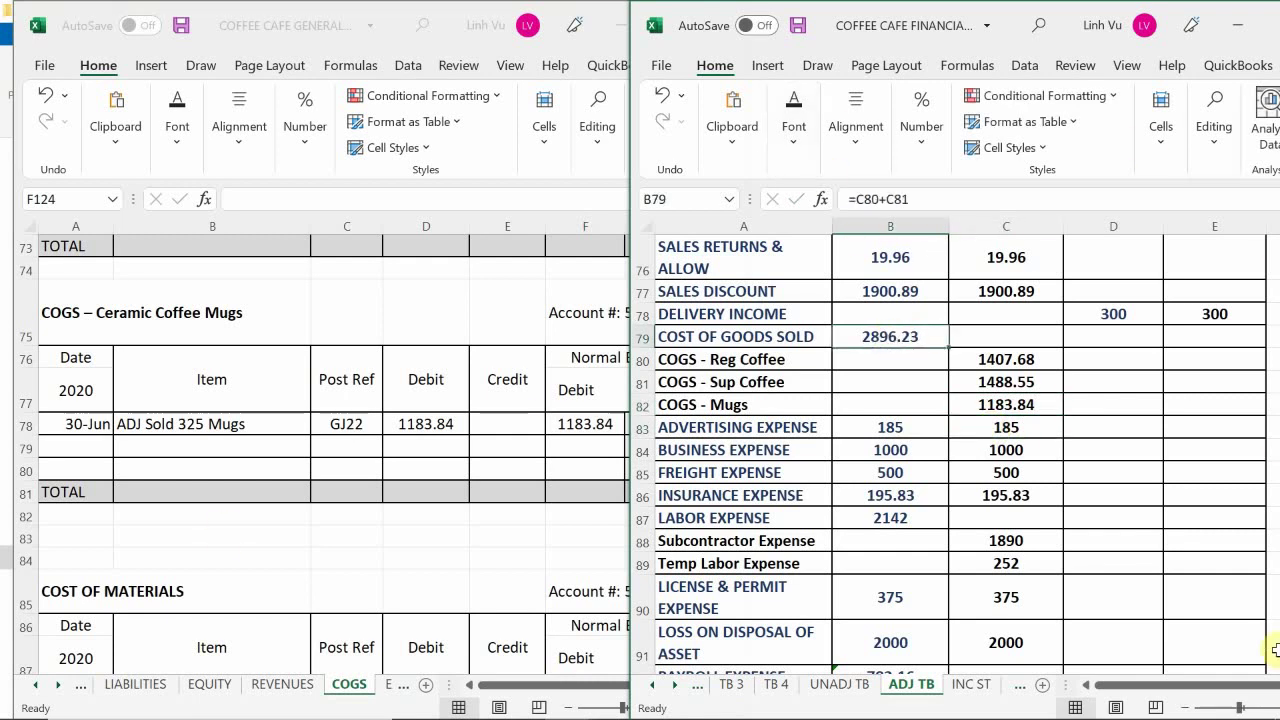
type("=s")
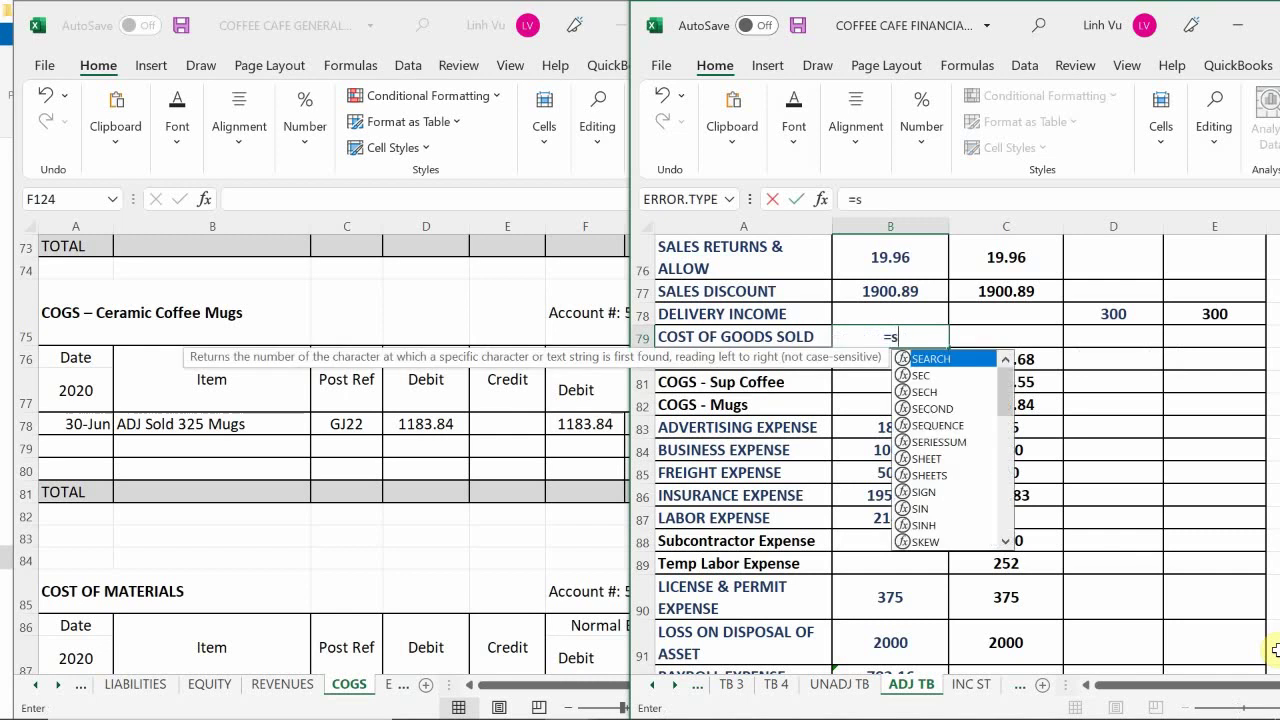
type("um(")
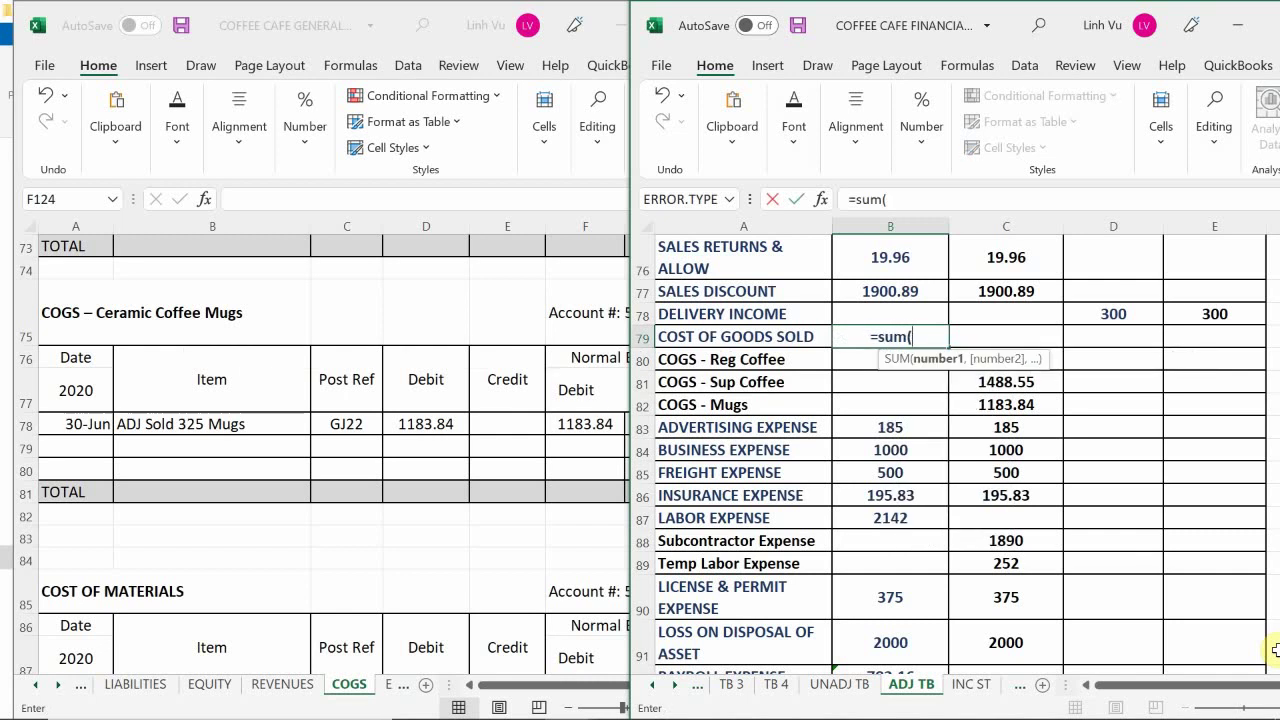
key("Right")
key("Down")
key("shift+Down")
key("shift+Down")
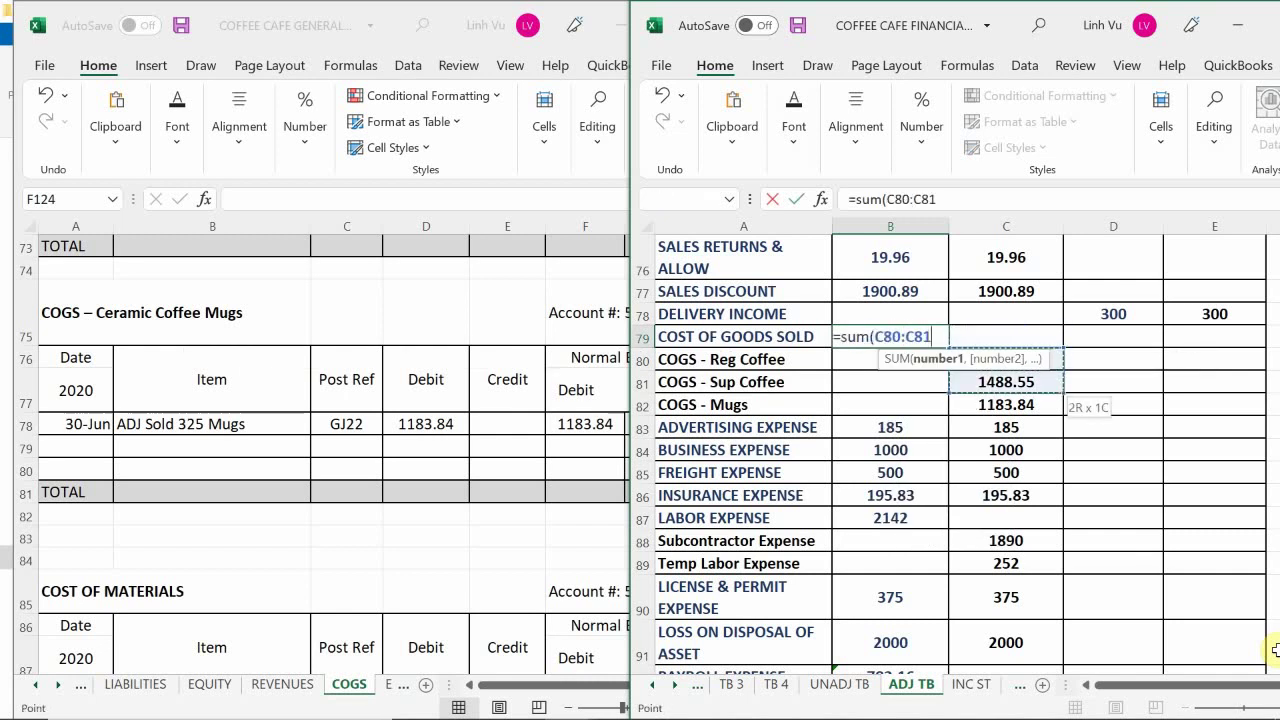
key("Return")
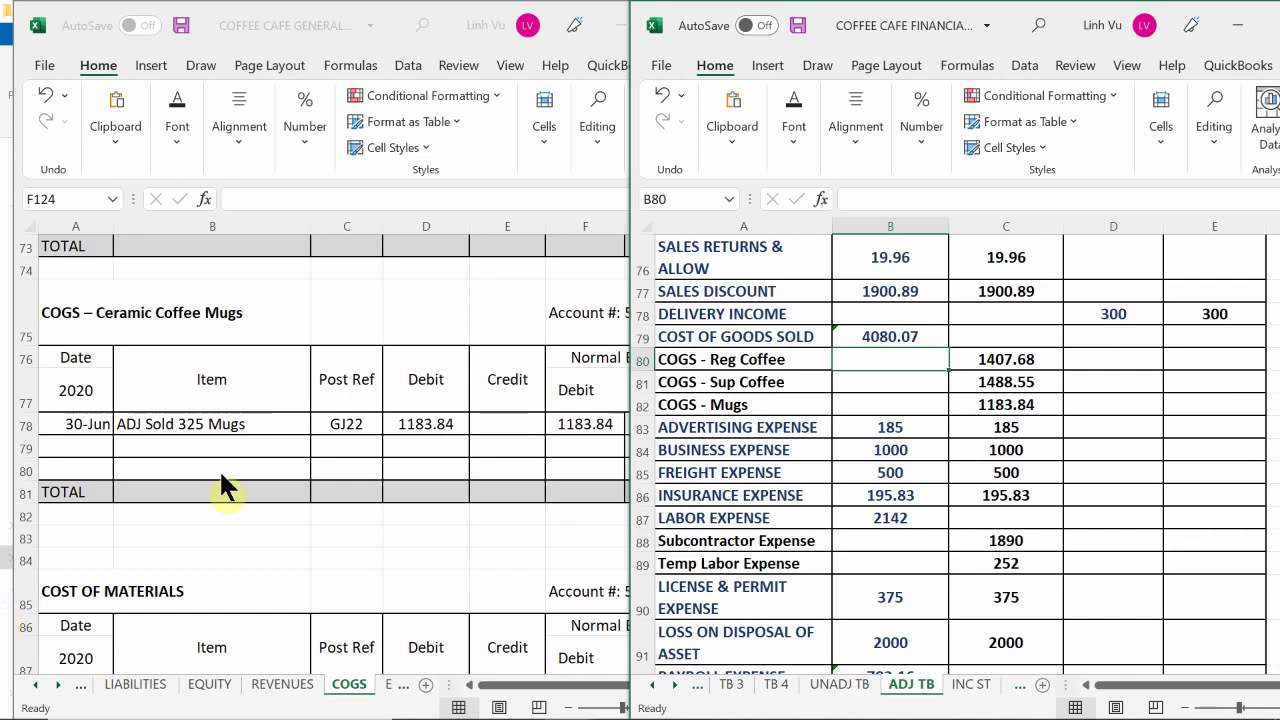
Check the ledger's COST OF MATERIALS and COM cup accounts, and insert five blank rows above ADVERTISING EXPENSE on the ADJ TB sheet
left_click(418, 510)
scroll(418, 510, "down", 4)
scroll(420, 512, "up", 1)
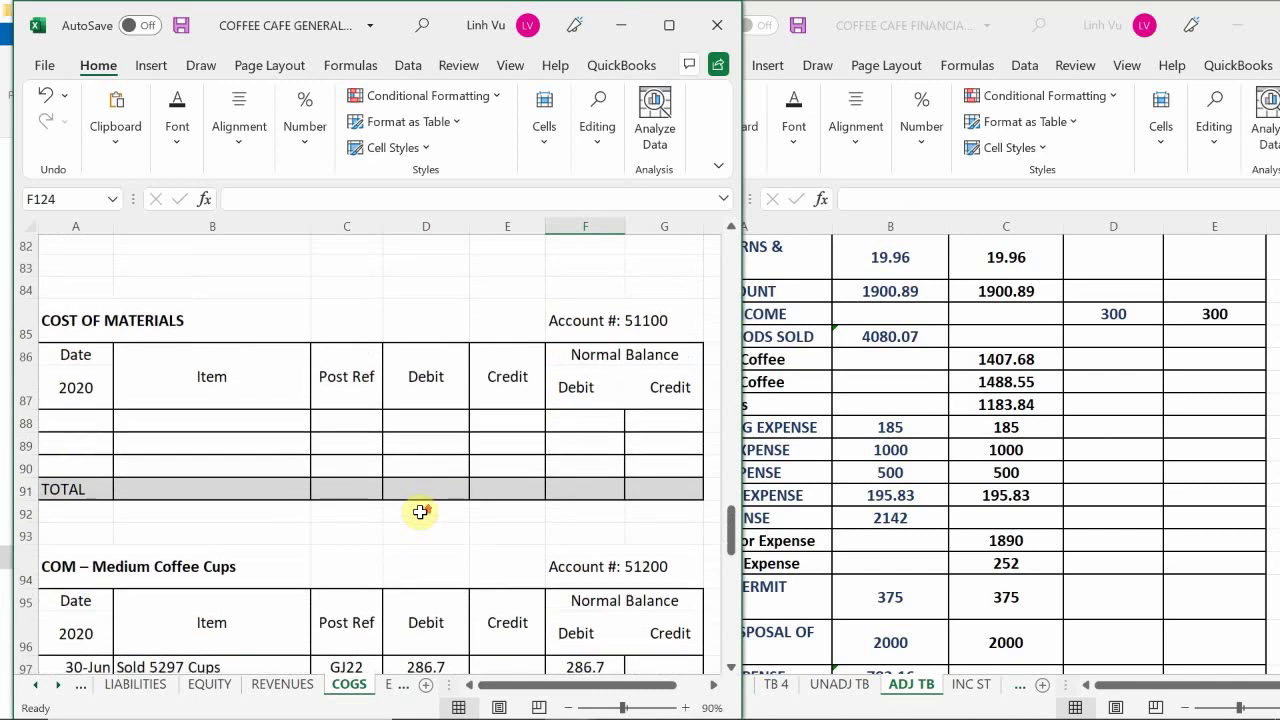
scroll(420, 512, "down", 4)
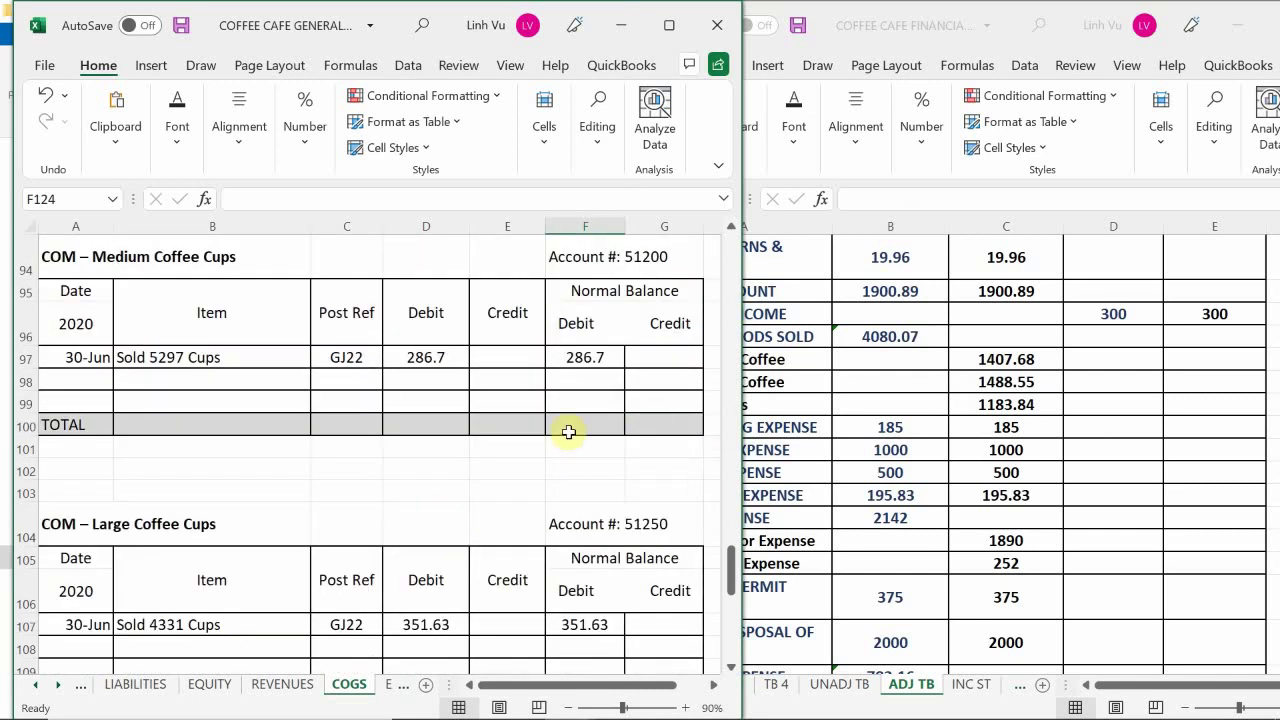
left_click(815, 333)
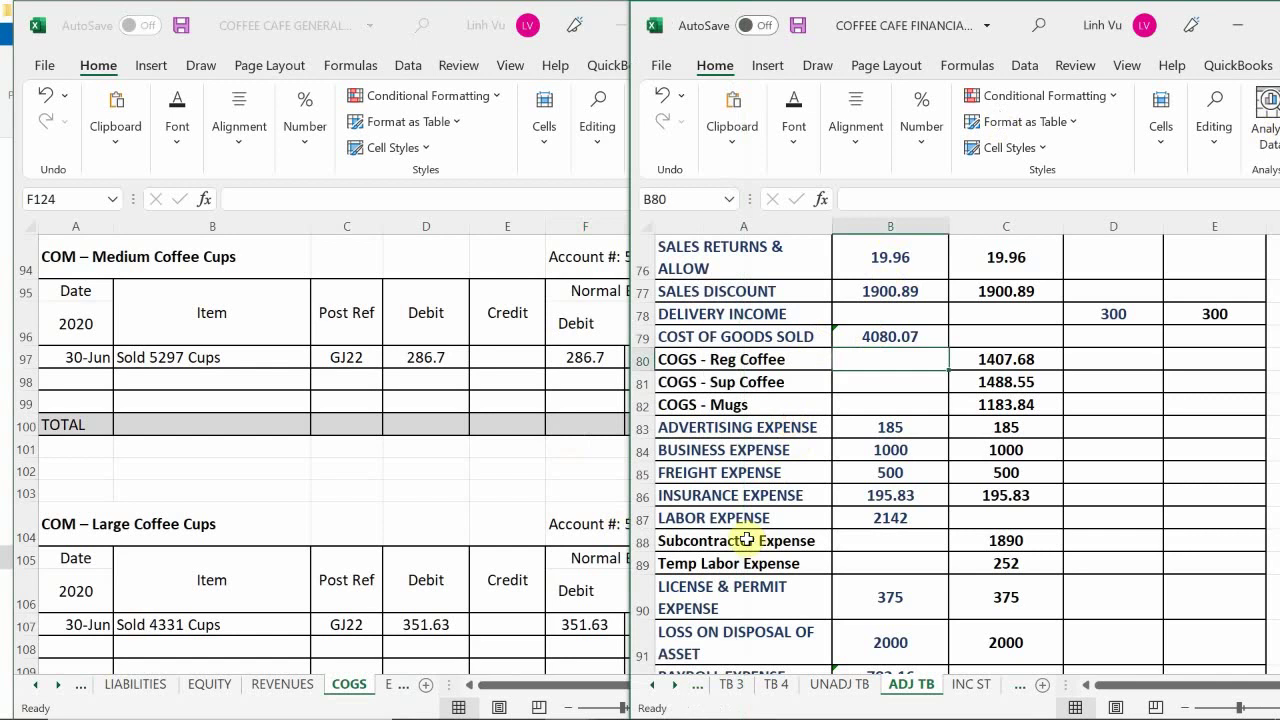
right_click(641, 428)
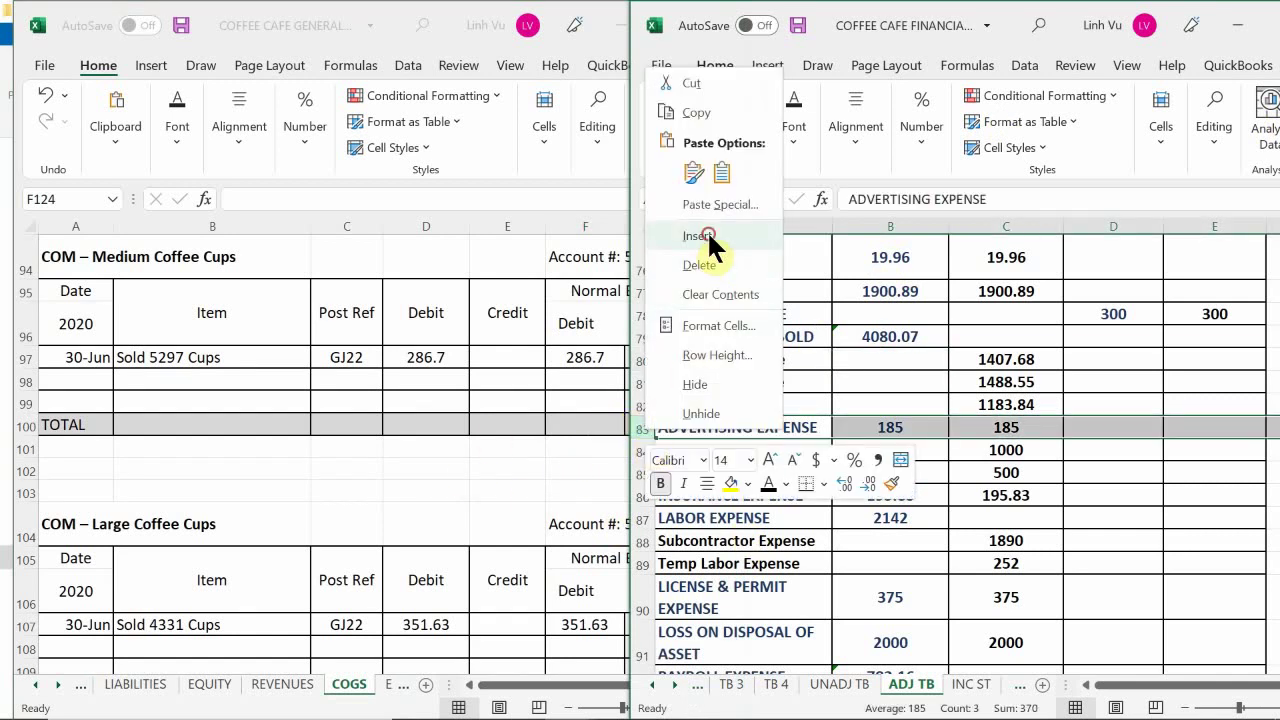
left_click(698, 236)
right_click(643, 428)
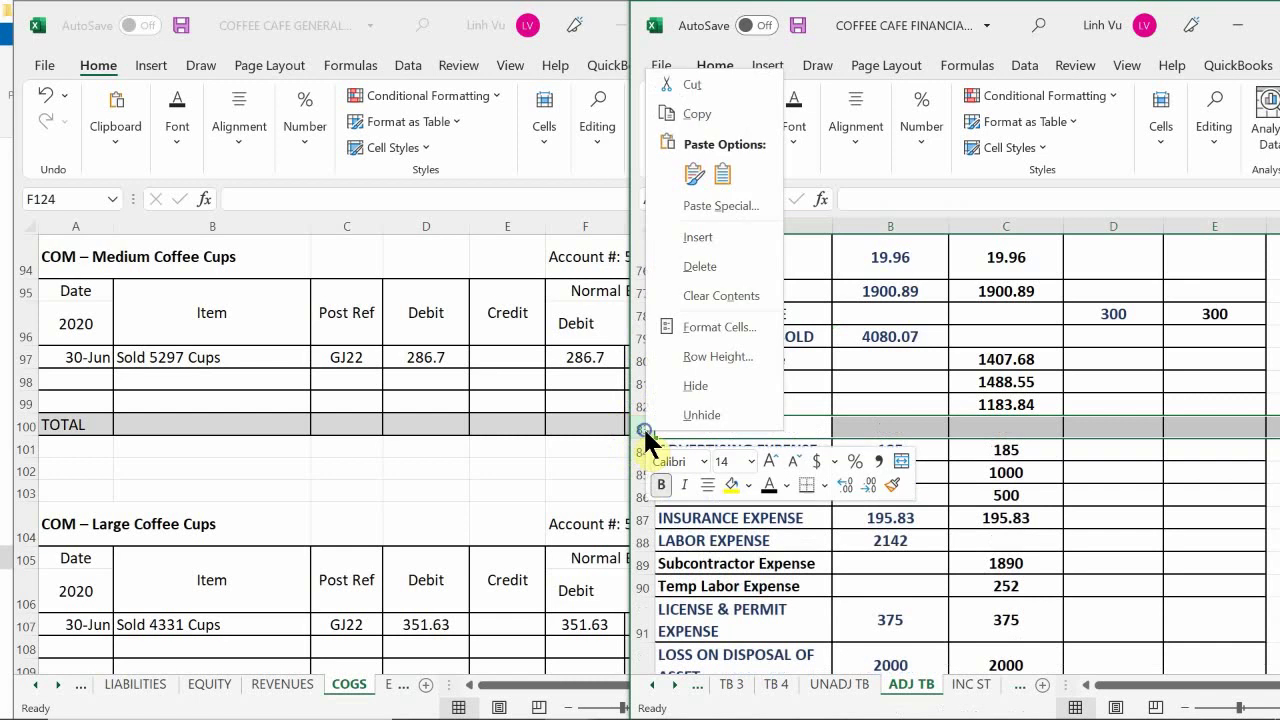
left_click(700, 238)
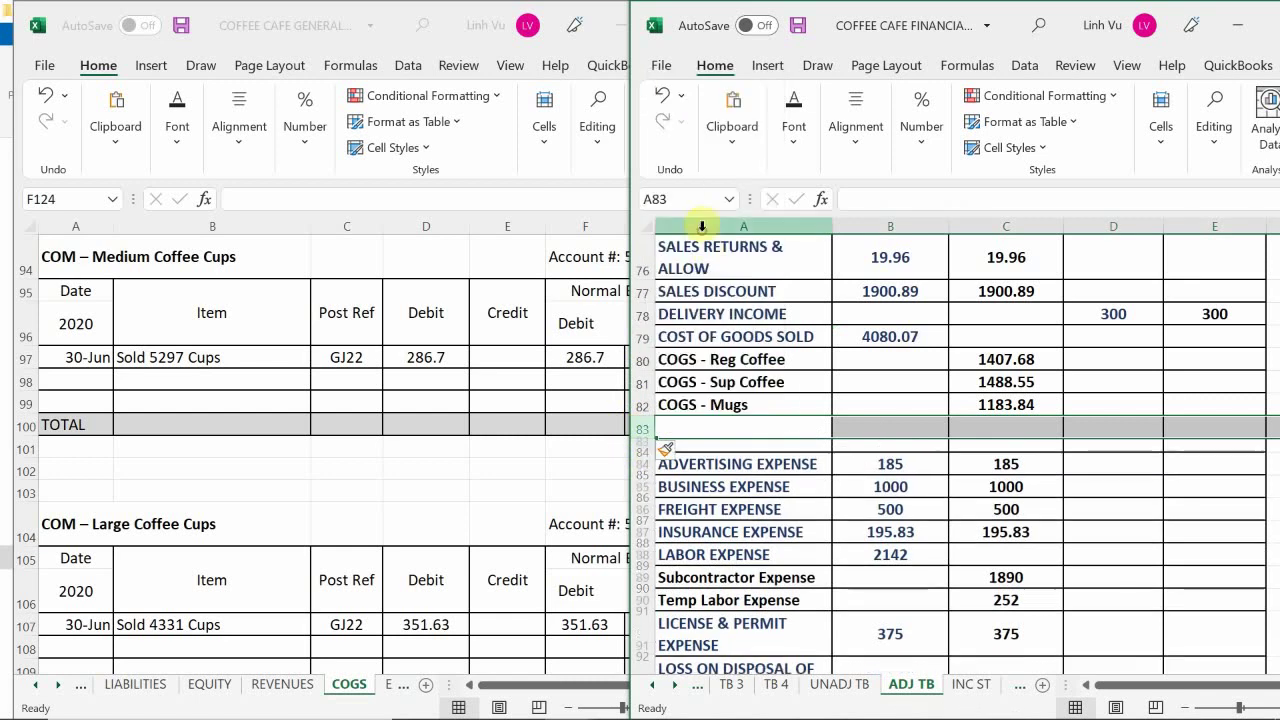
right_click(643, 428)
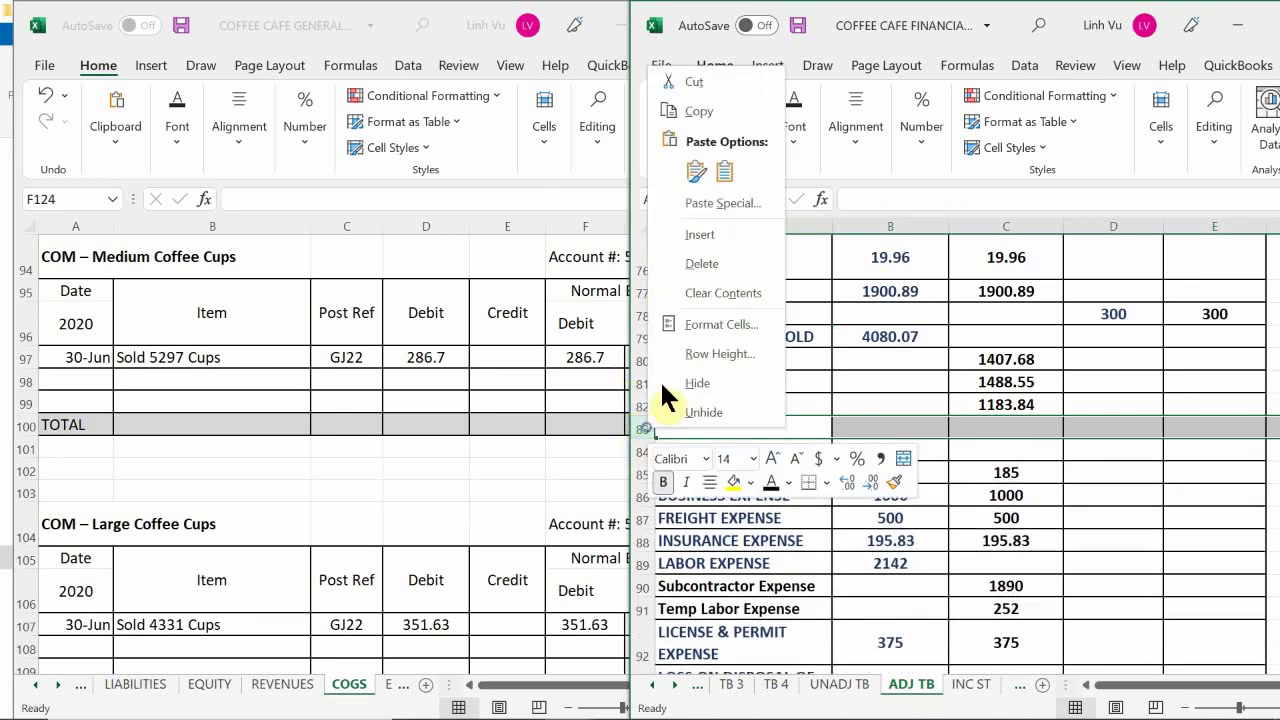
left_click(703, 235)
right_click(643, 428)
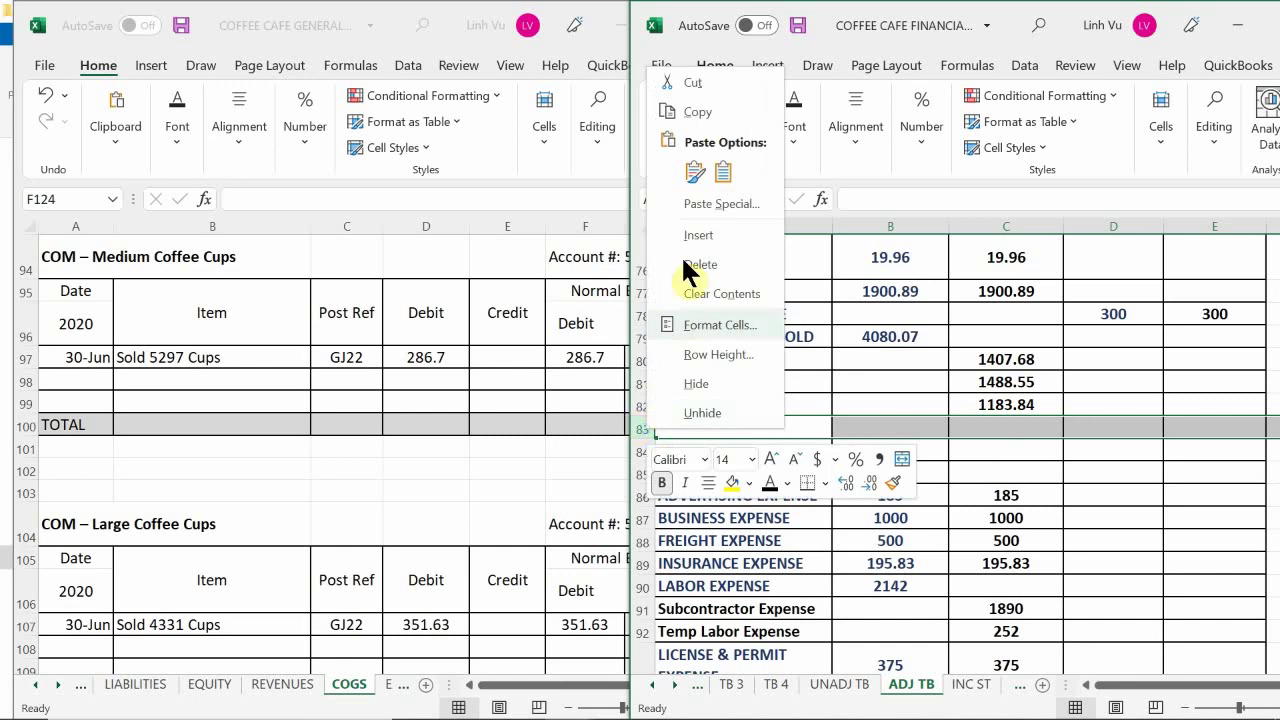
left_click(700, 236)
right_click(643, 428)
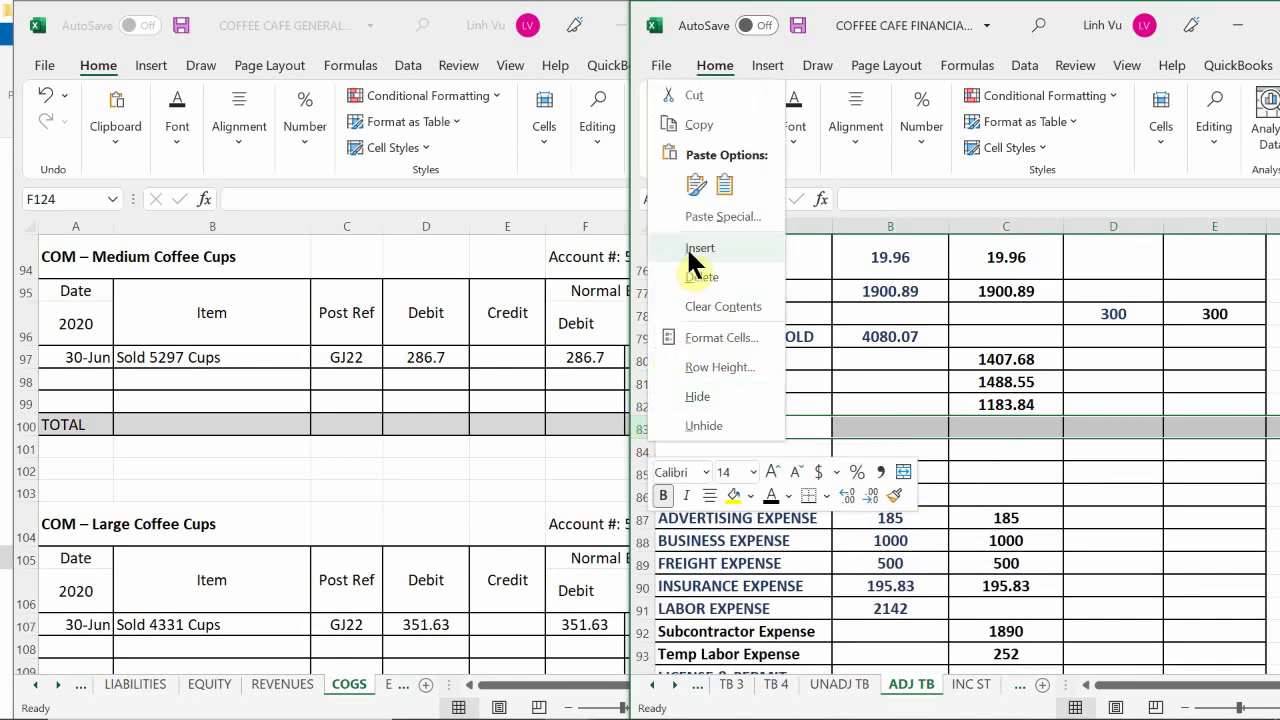
left_click(708, 247)
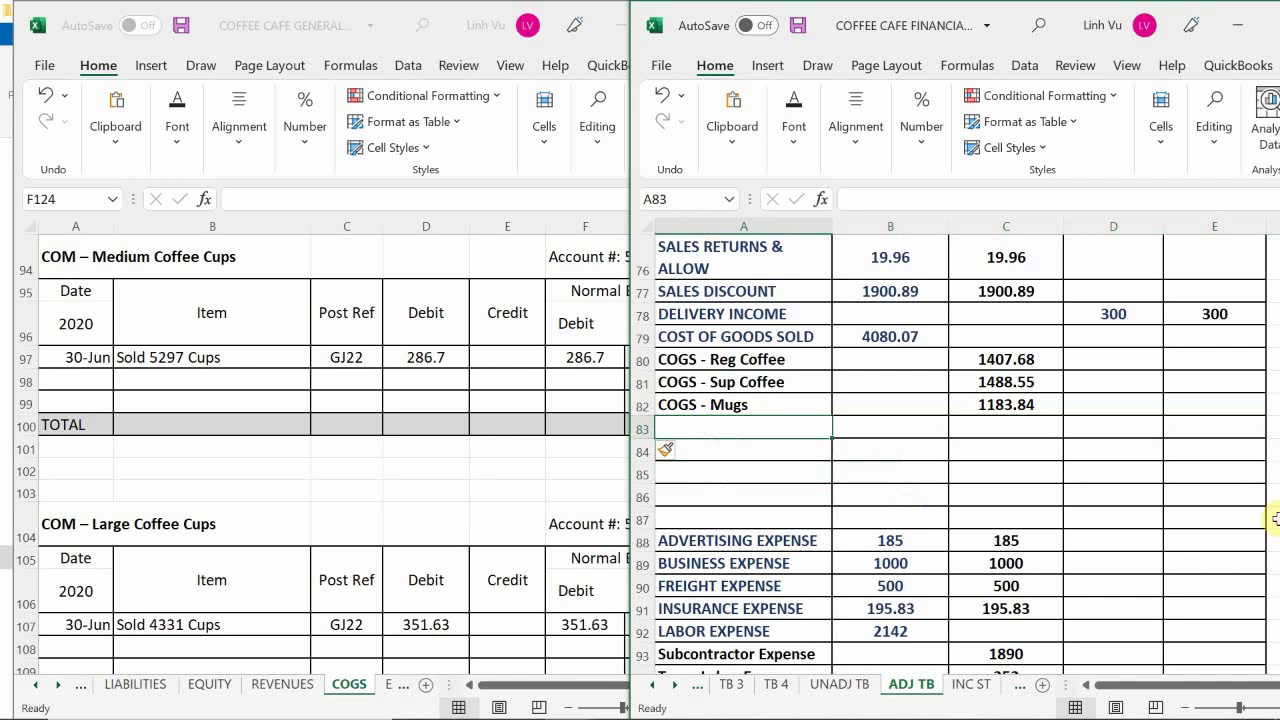
Label A83 COST OF MATERIAL and A84 COM - Med Cups in the blank rows below COGS - Mugs
type("COS")
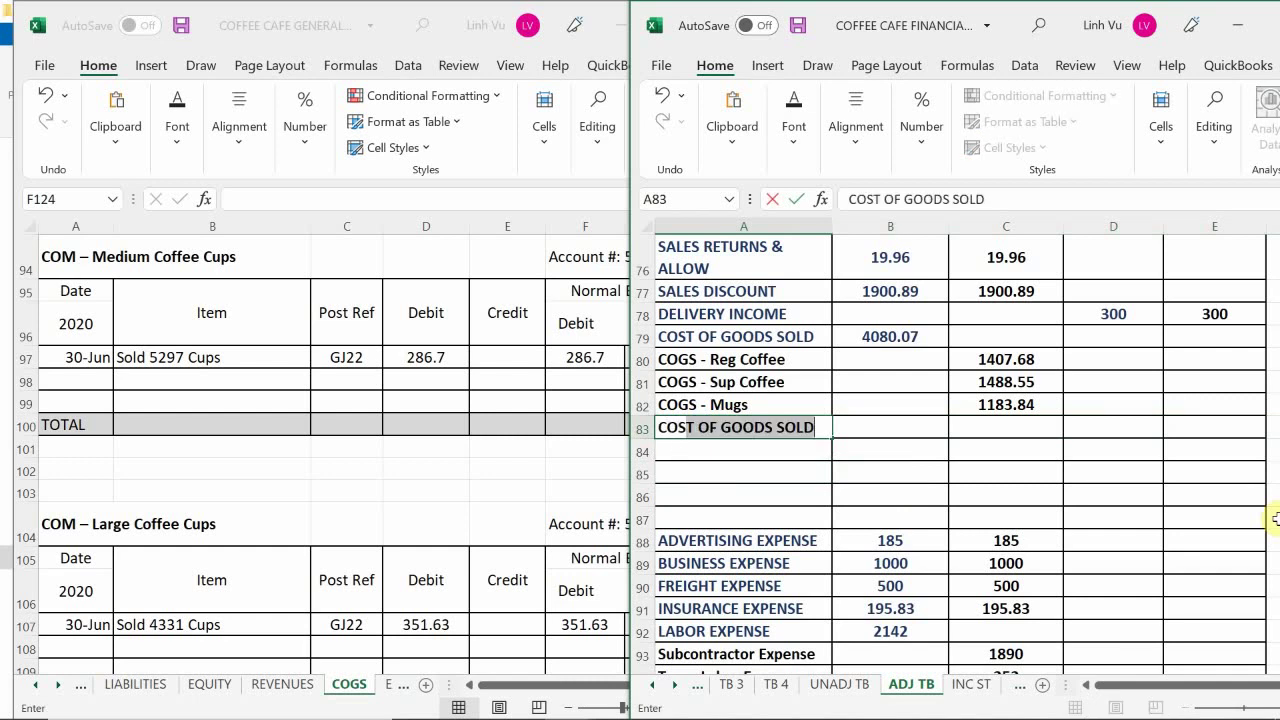
type("T OF MATERIAL")
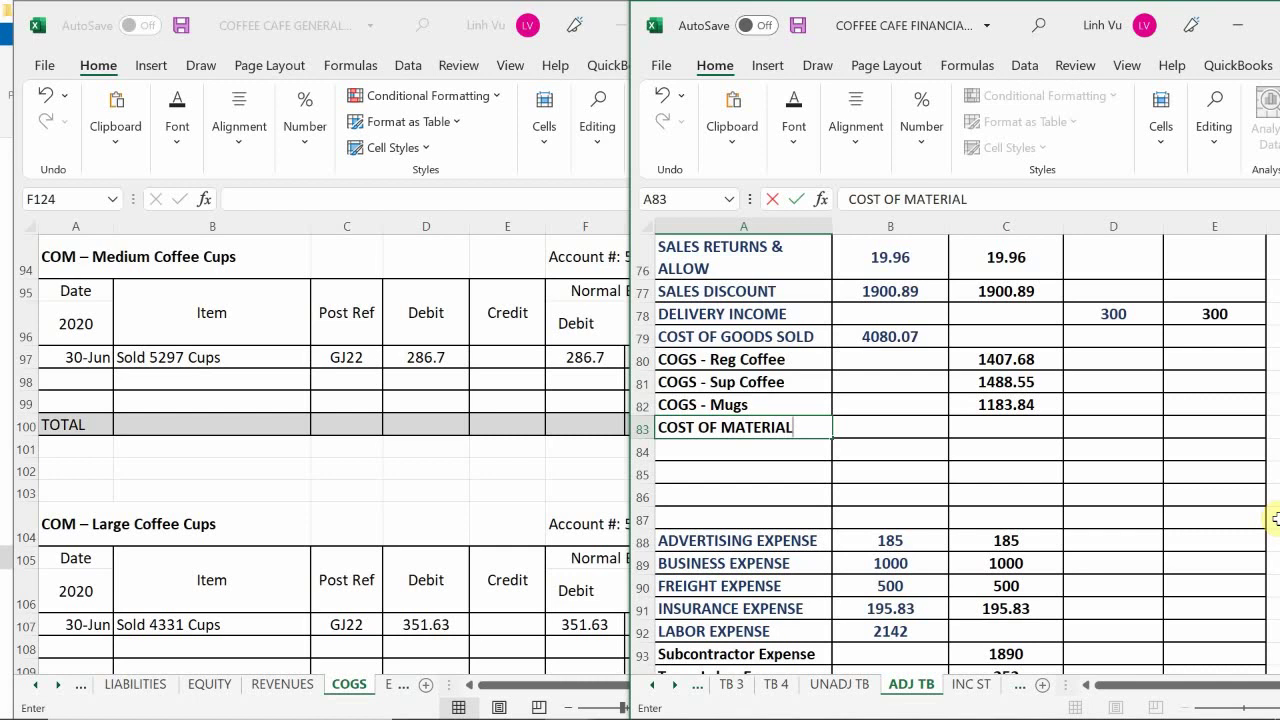
key("Return")
type("CP<")
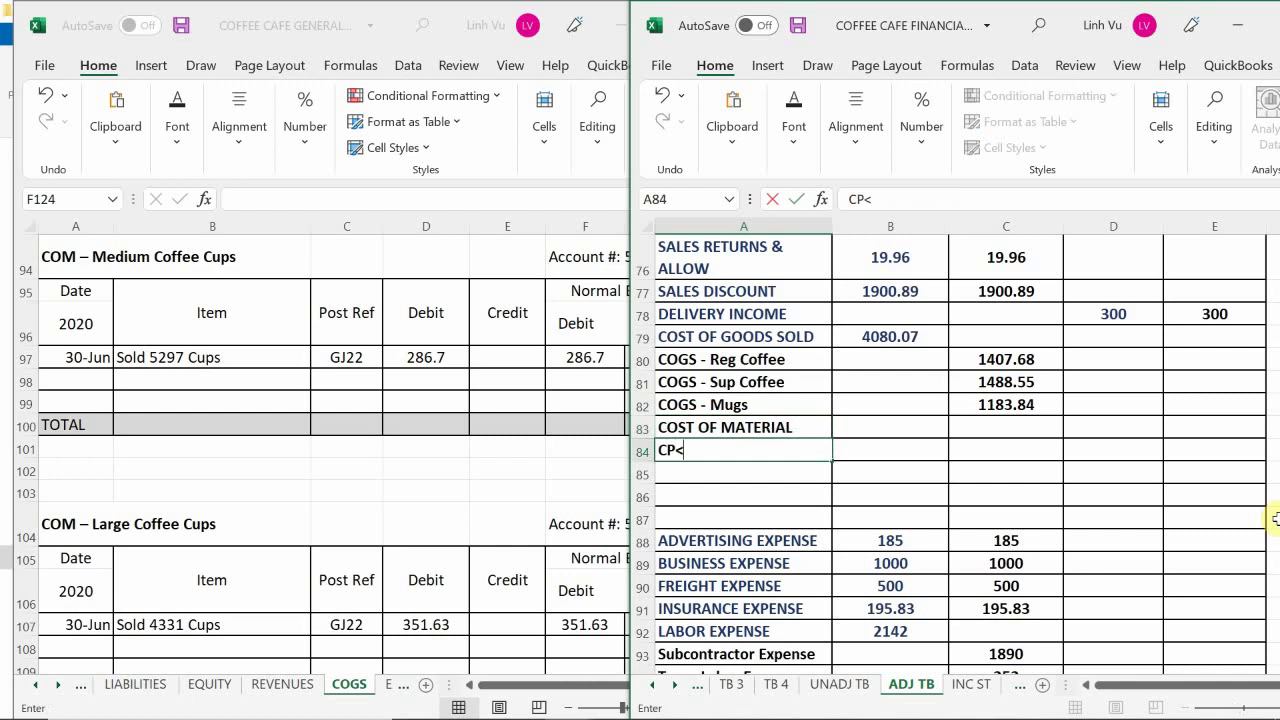
type("OM - Med")
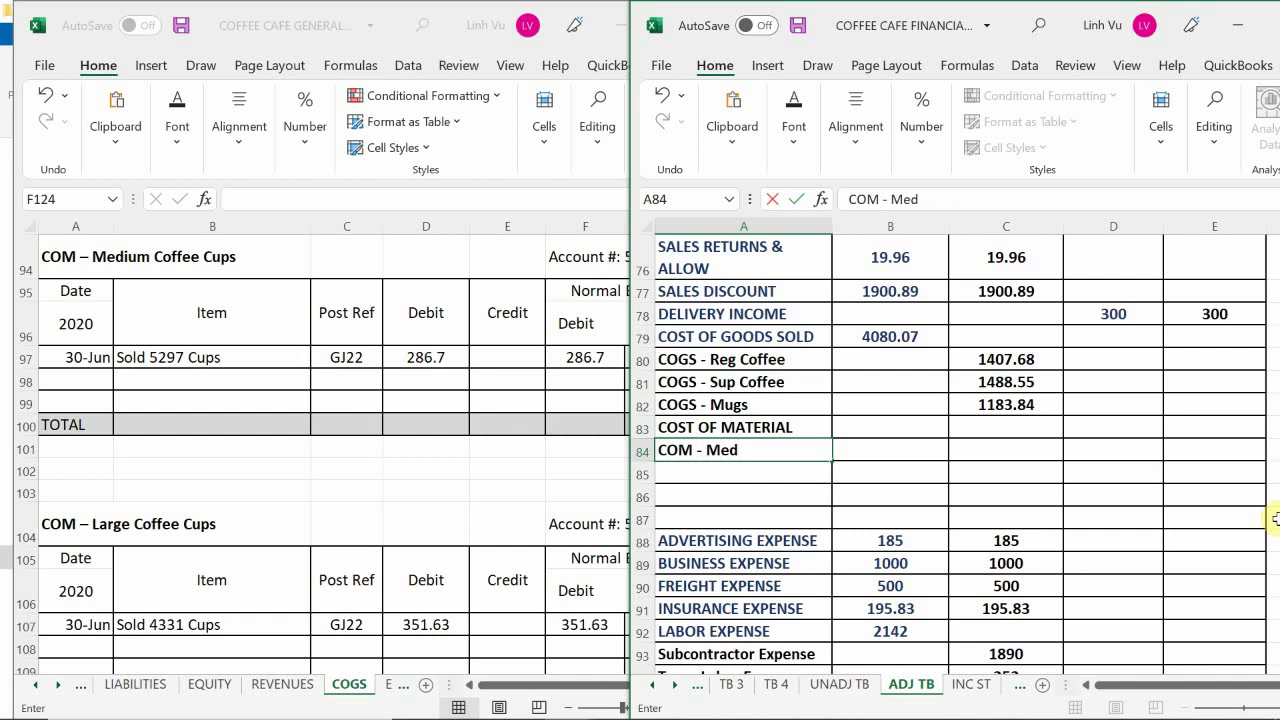
type(" Cups")
key("Return")
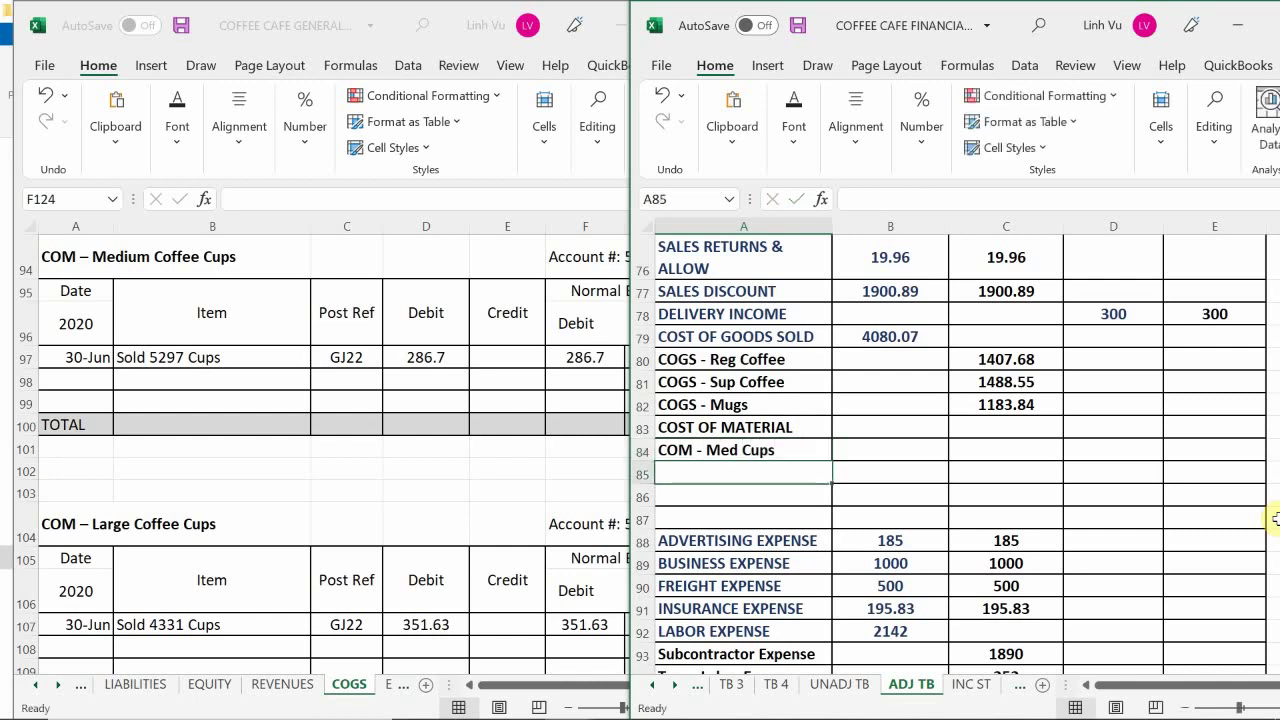
Label A85 COM - Large Cups, A86 COM - Sugar and A87 COM - Creamer
type("COM - Large Cups")
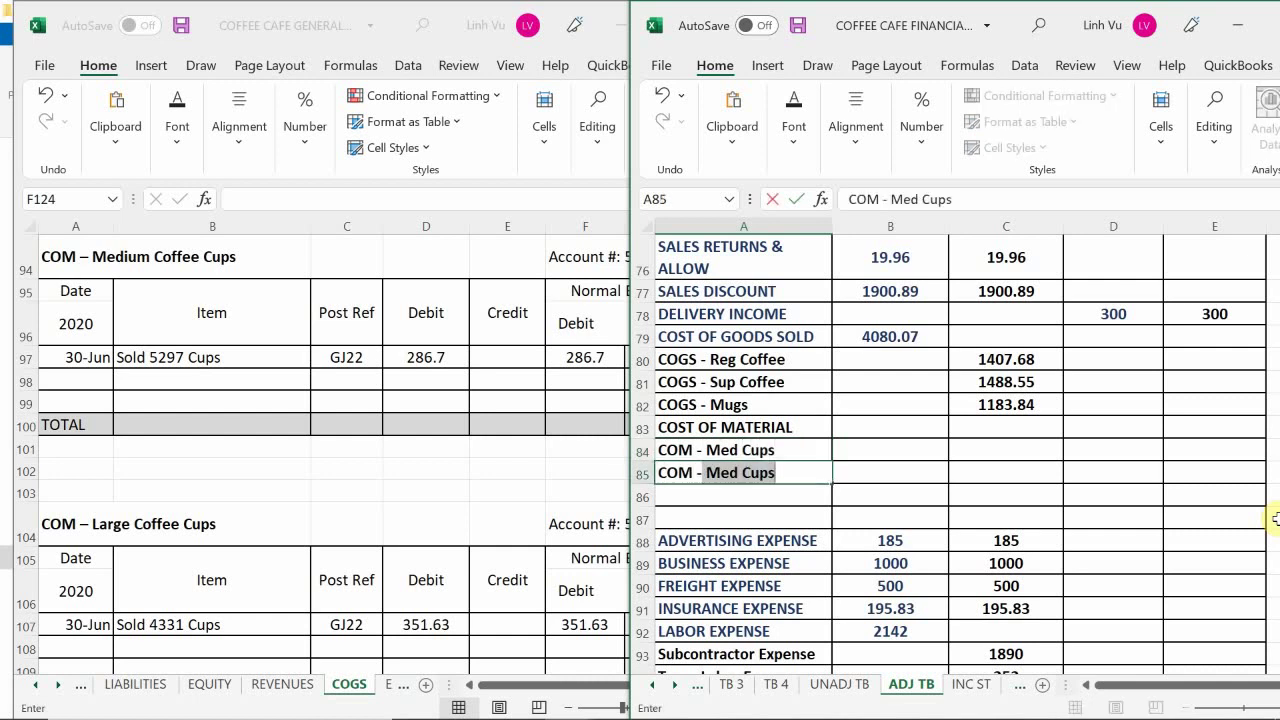
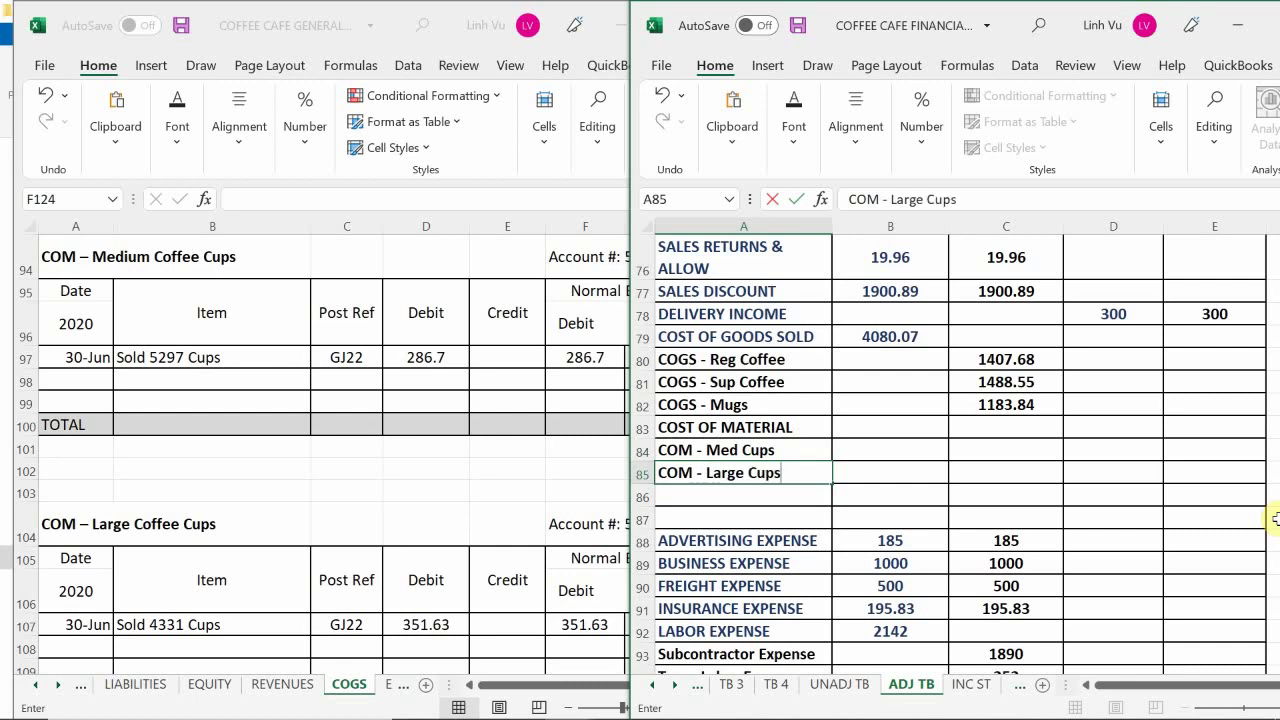
key("Return")
type("COM -")
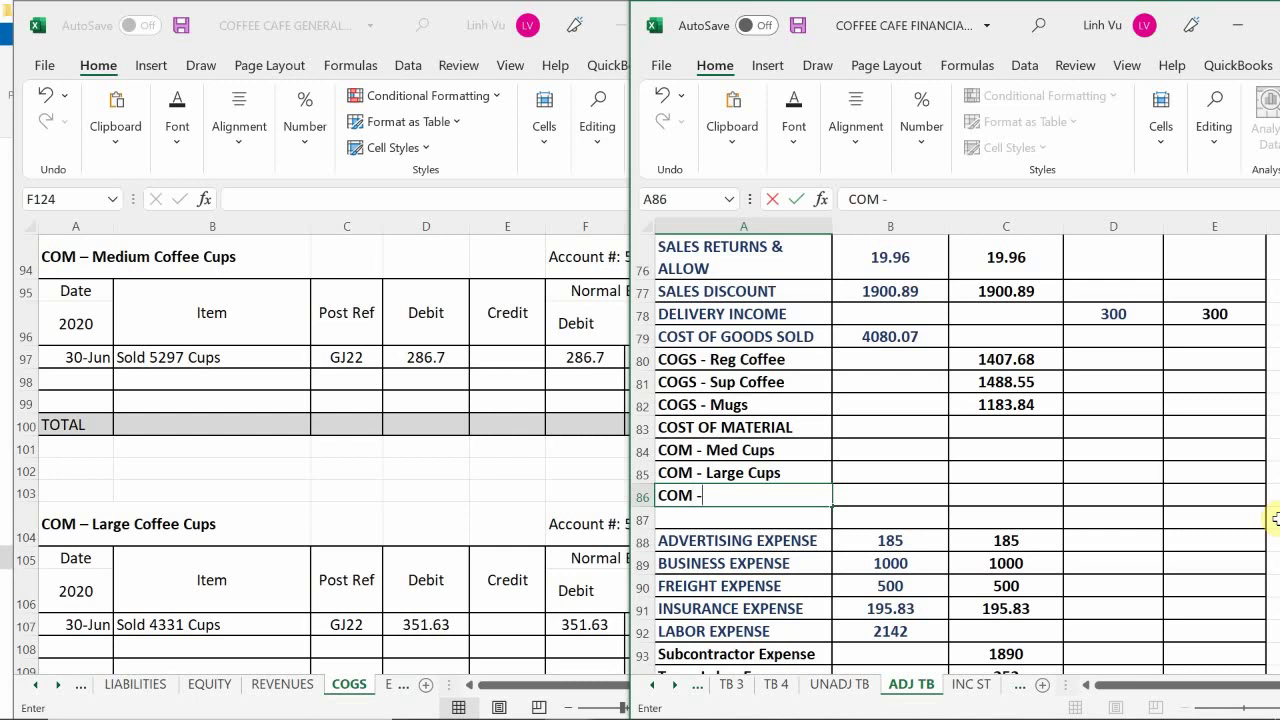
type(" Sugar")
key("Return")
type("C")
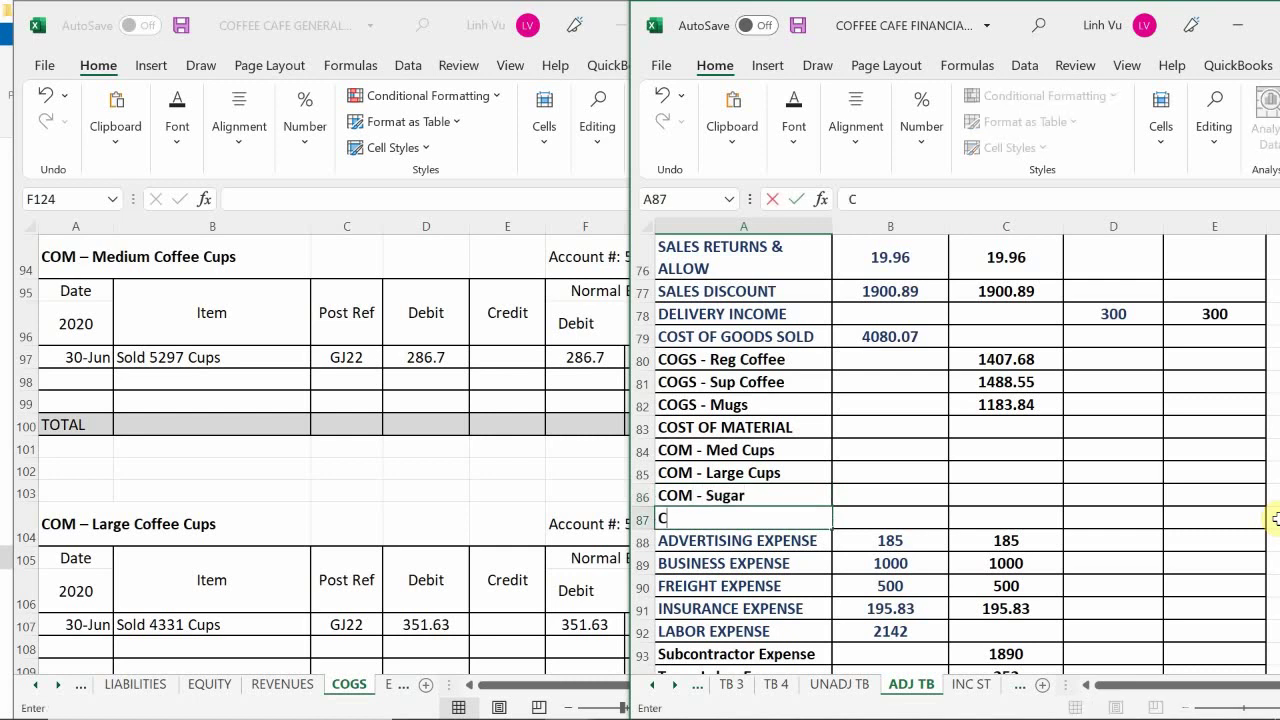
type("OM - Creamer")
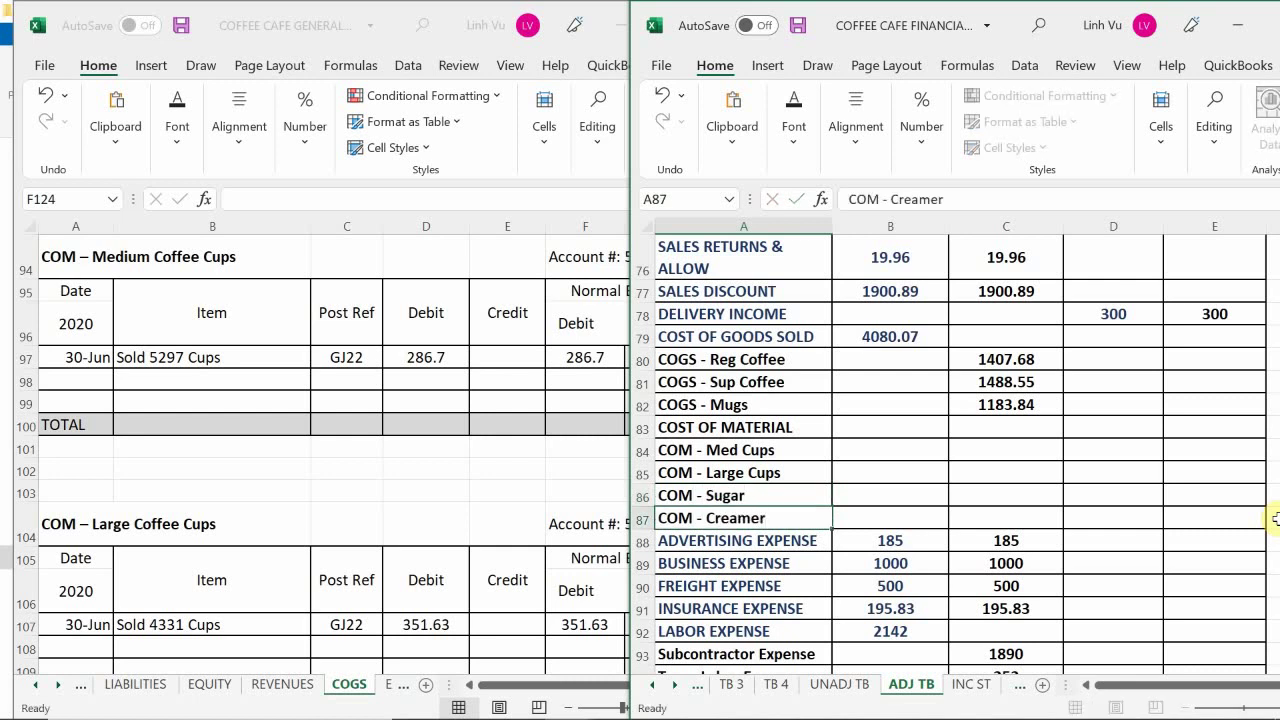
key("Return")
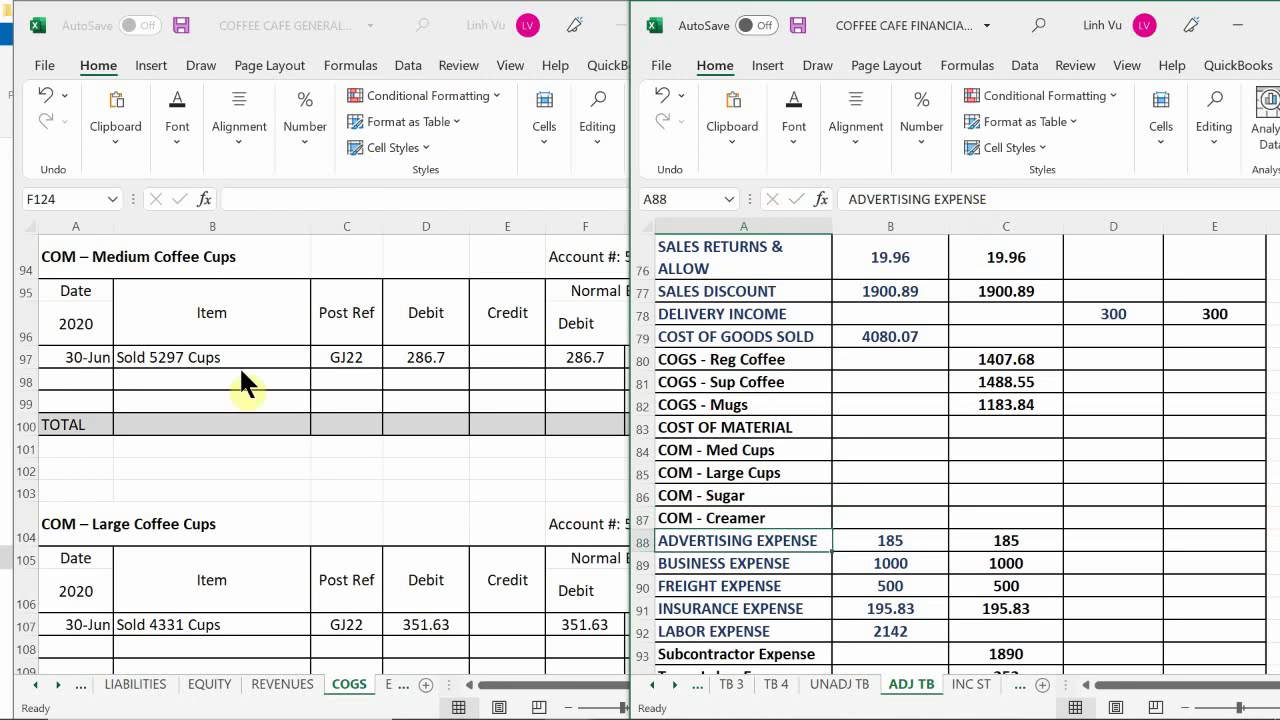
Change the font color of the COST OF MATERIAL label in A83 to the darkest theme blue
left_click(700, 448)
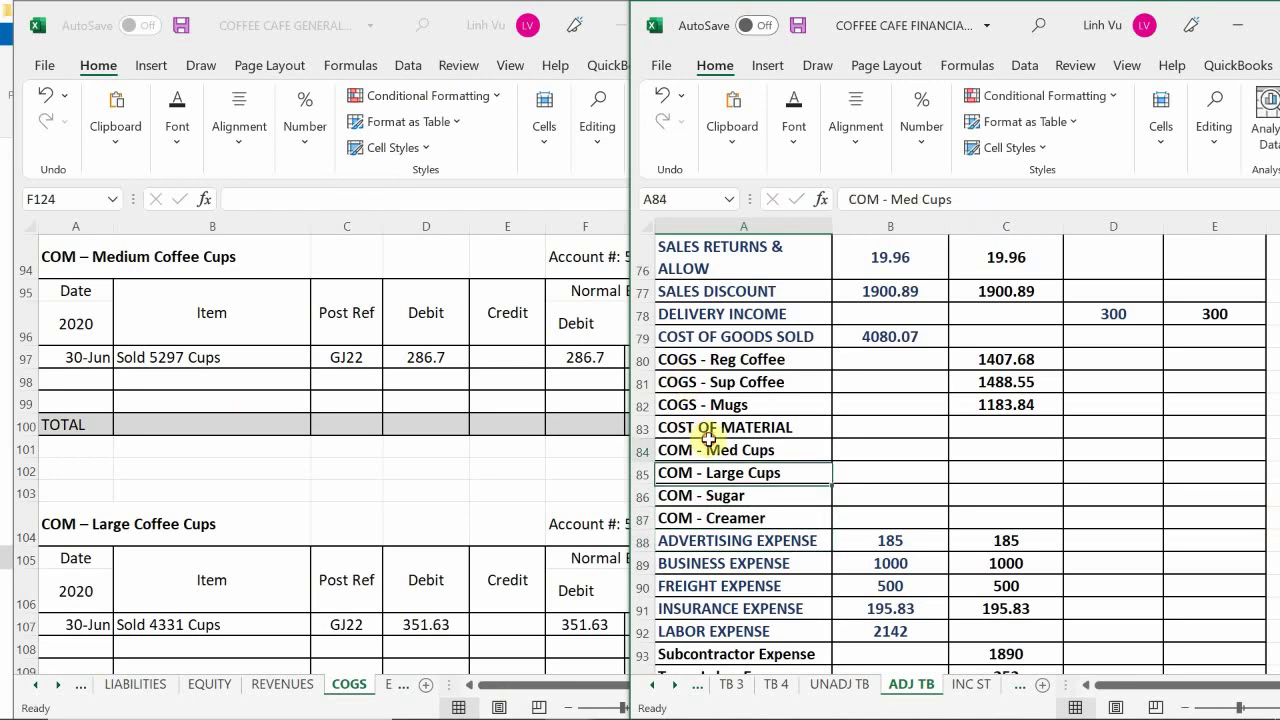
left_click(700, 430)
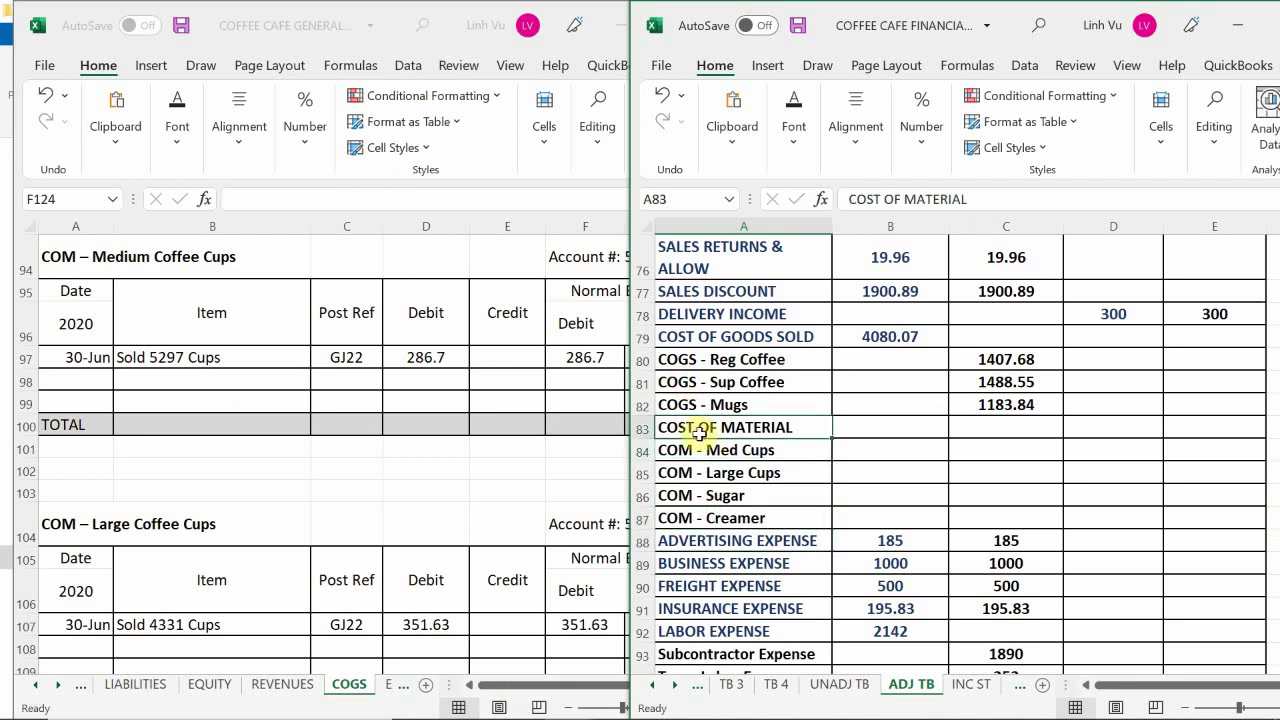
left_click(791, 140)
left_click(984, 230)
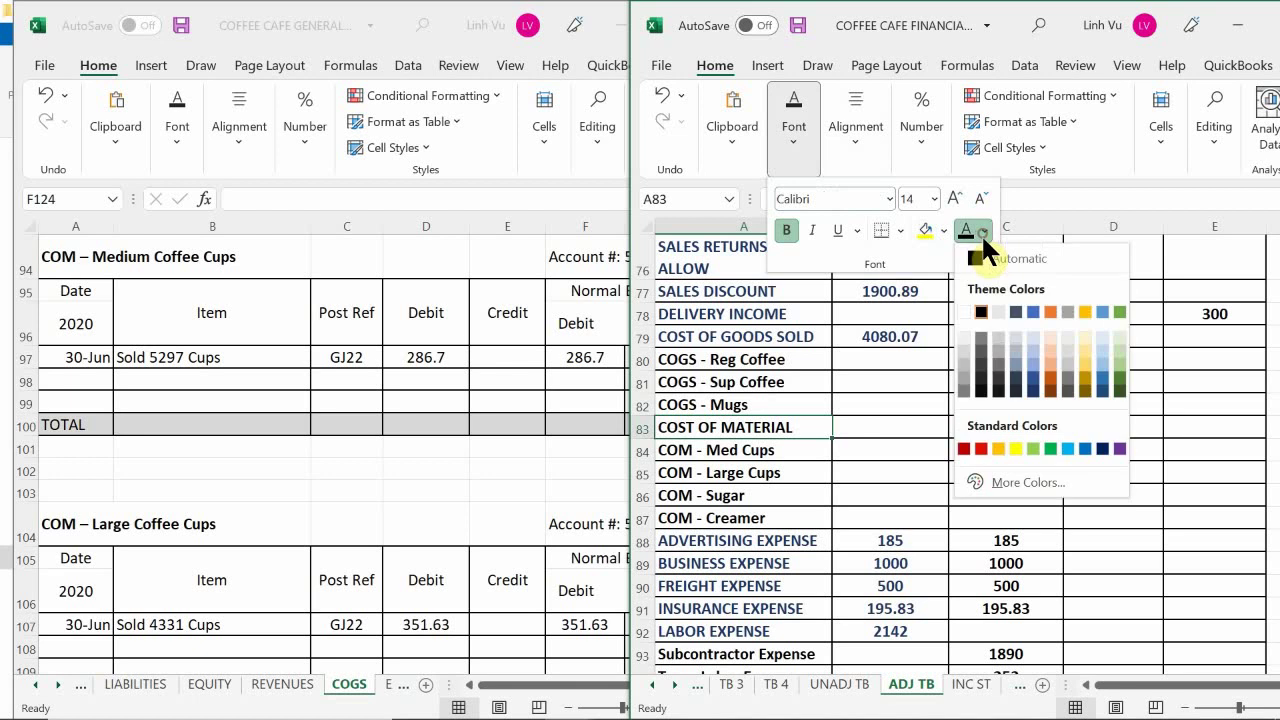
left_click(1034, 390)
left_click(778, 468)
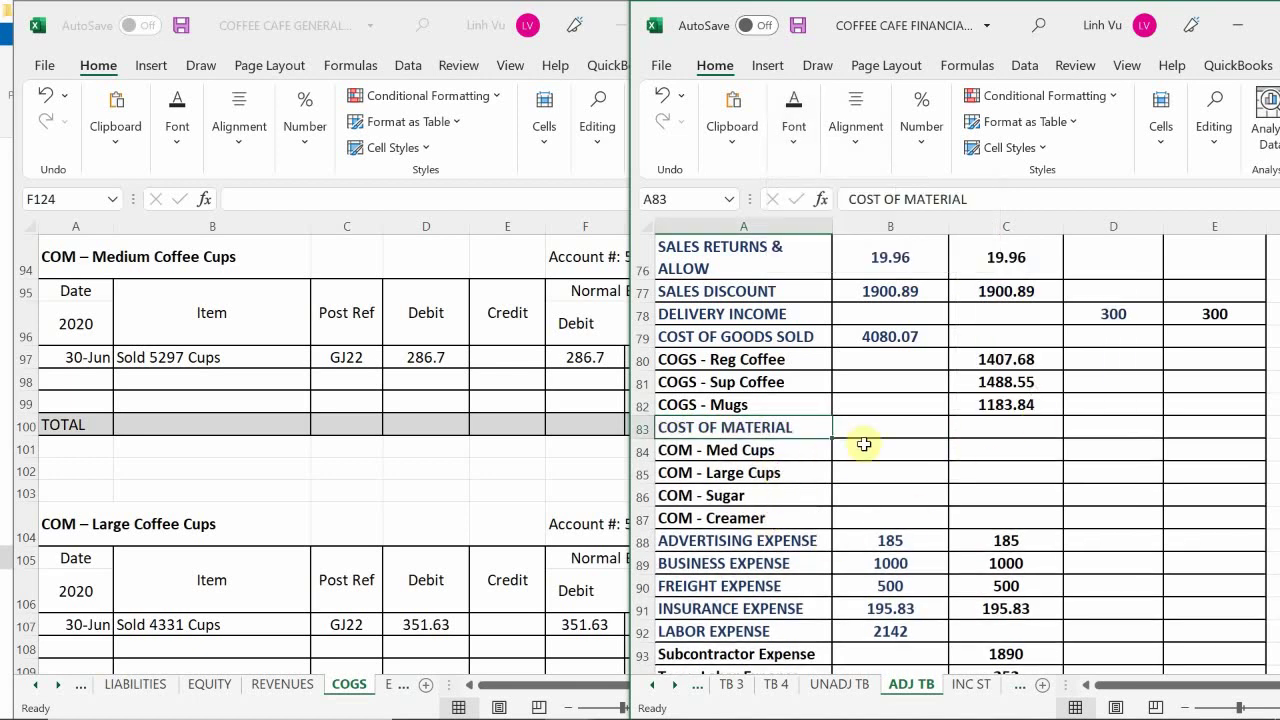
Enter a SUM of C84:C87 in B83 as the COST OF MATERIAL total
left_click(891, 425)
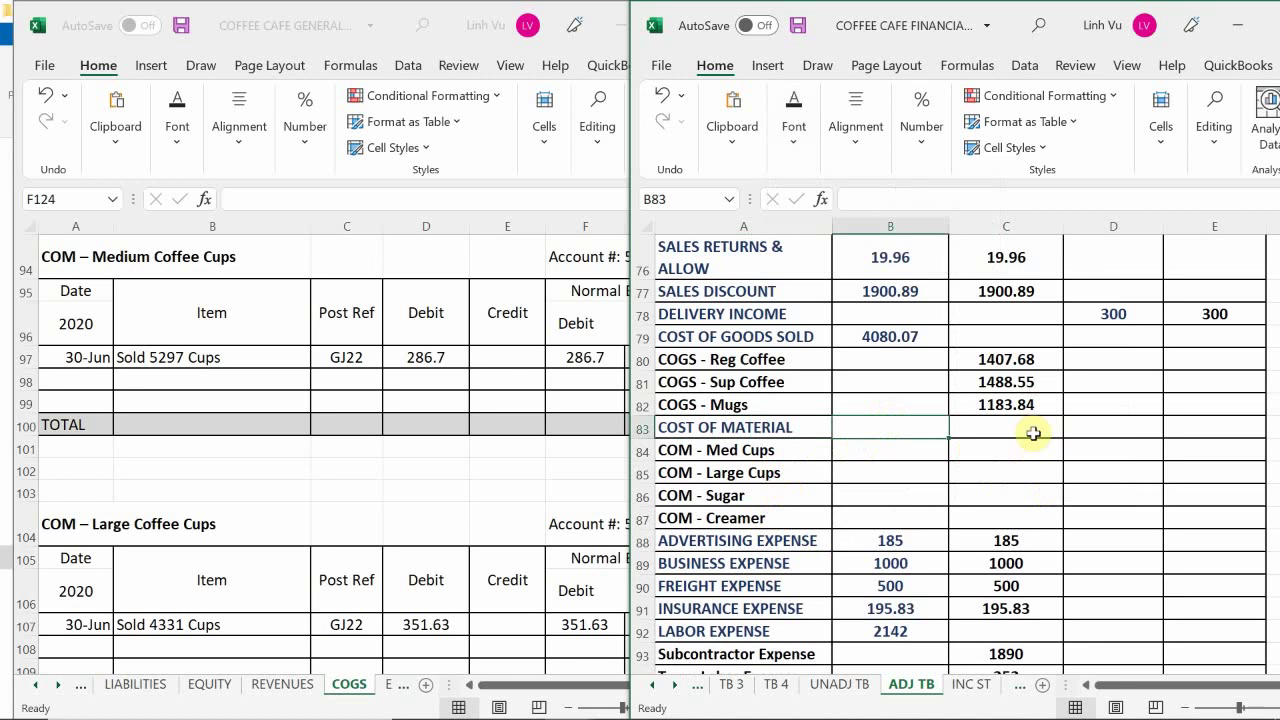
left_click(975, 445)
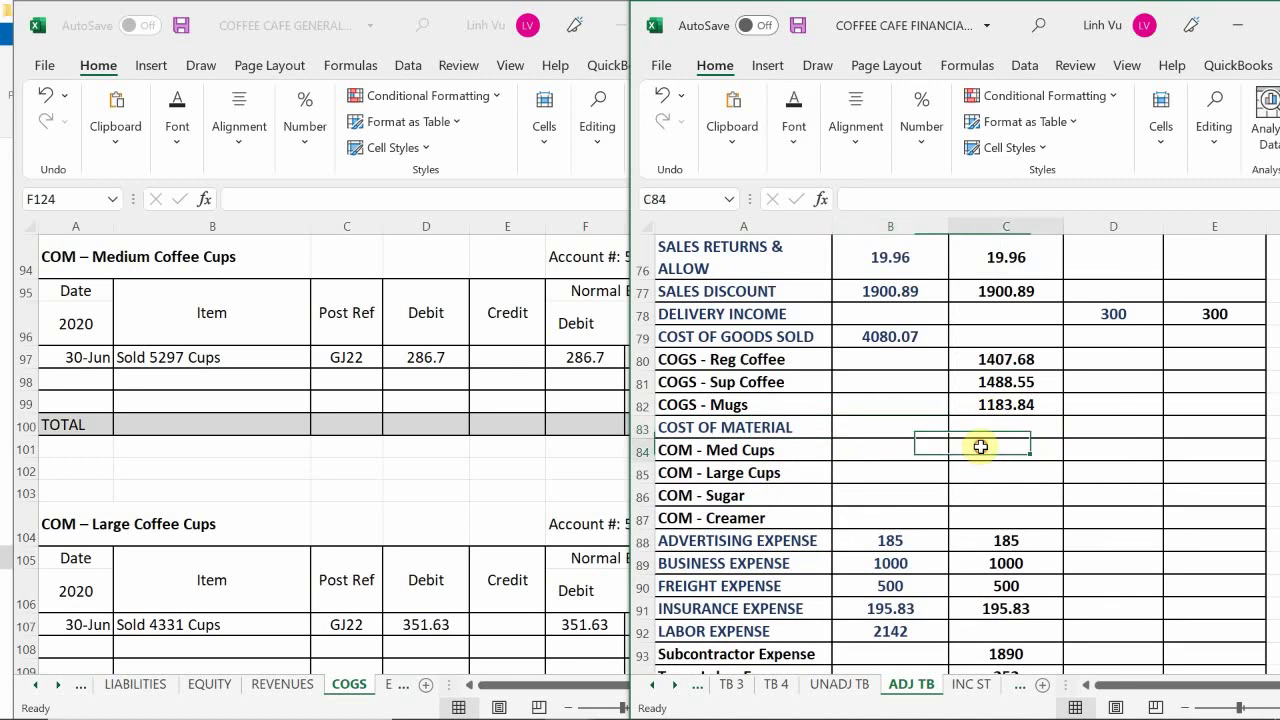
left_click(903, 425)
type("=d")
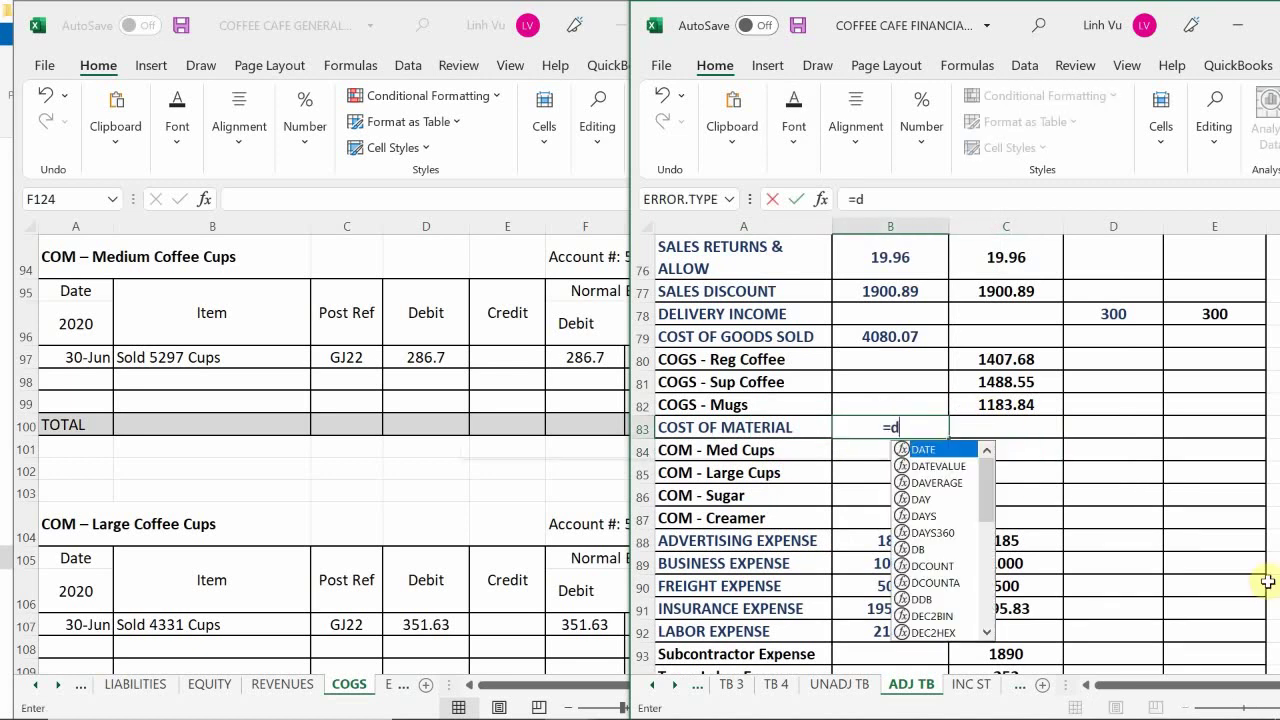
type("i")
key("BackSpace")
key("BackSpace")
type("s")
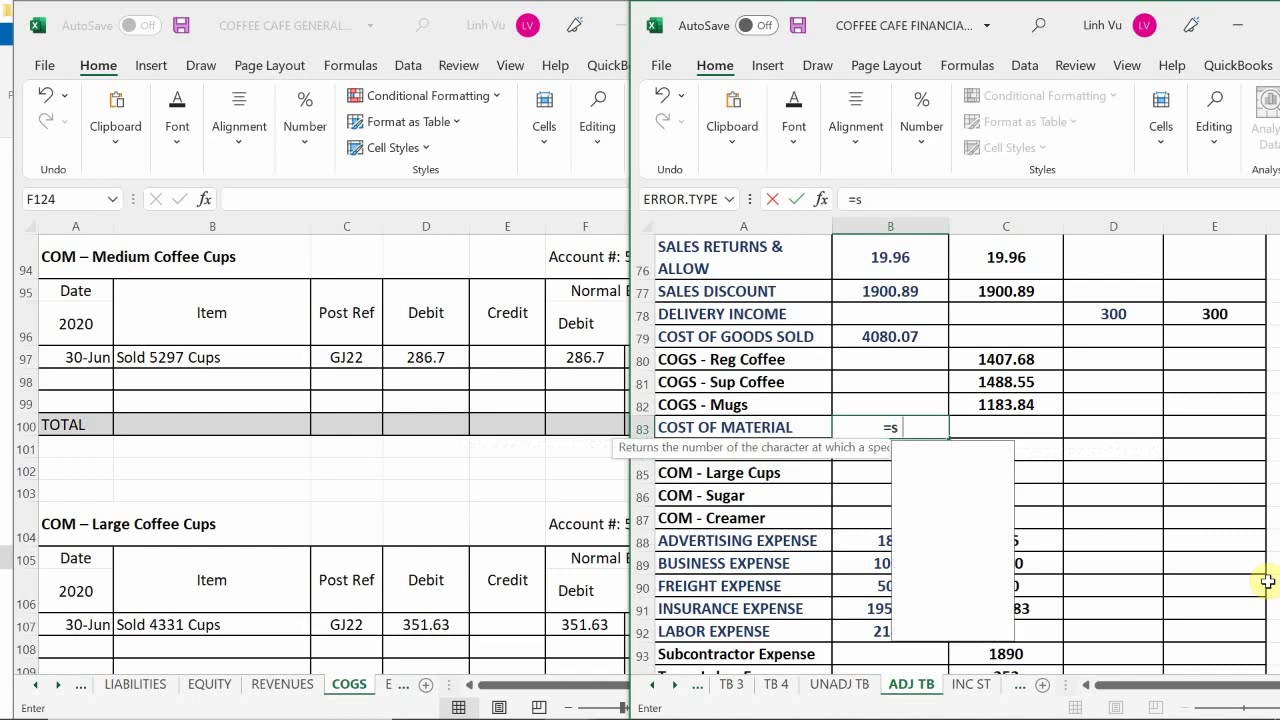
type("up")
key("BackSpace")
type("m")
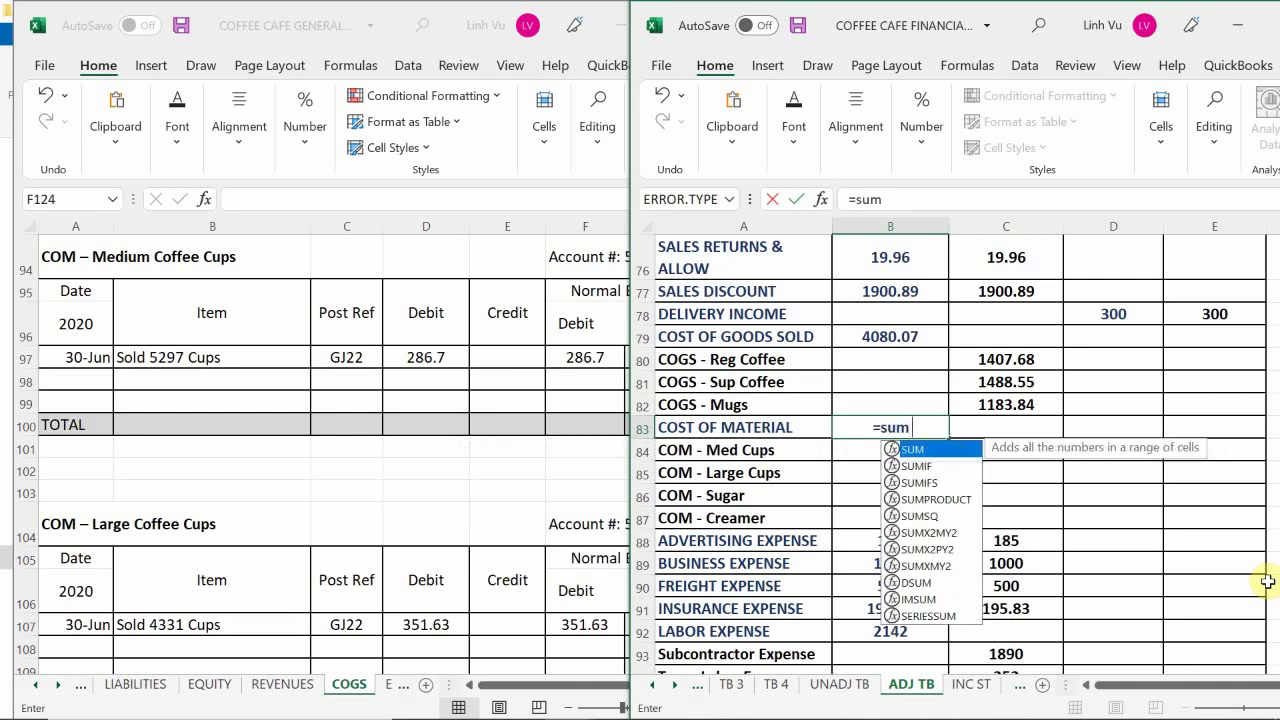
type("(")
key("Right")
key("shift+Down")
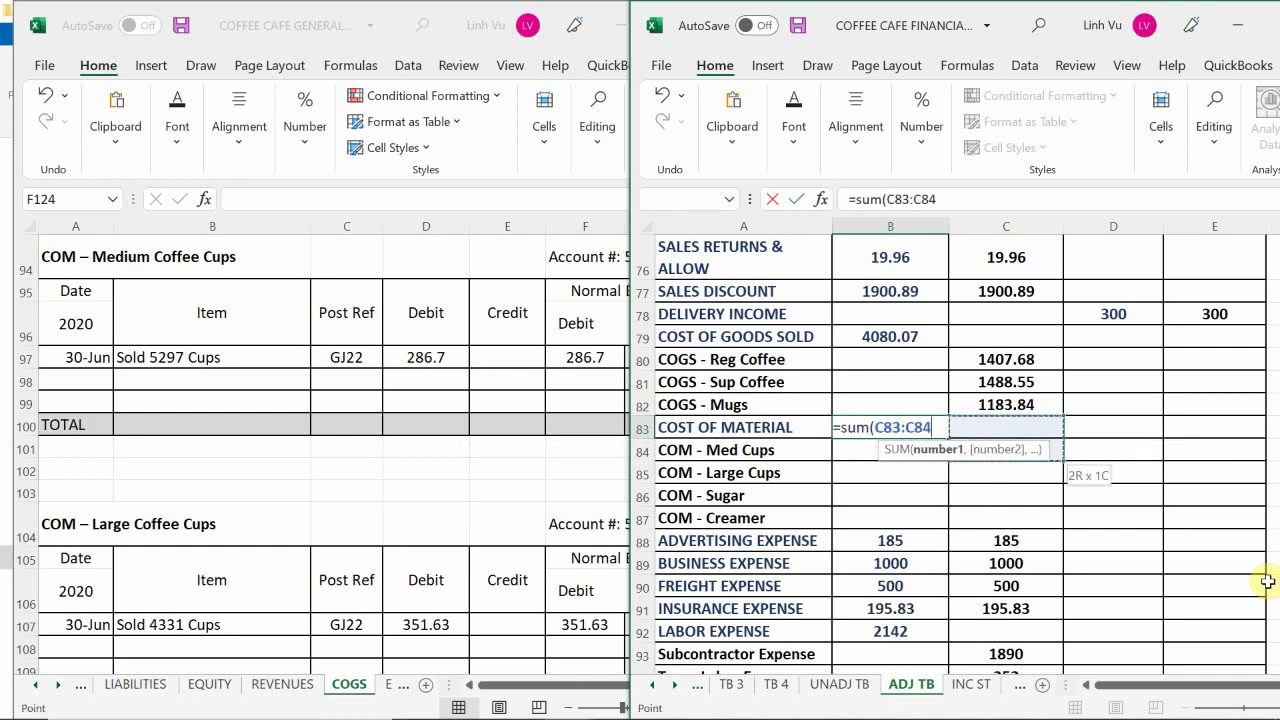
key("Up")
key("Down")
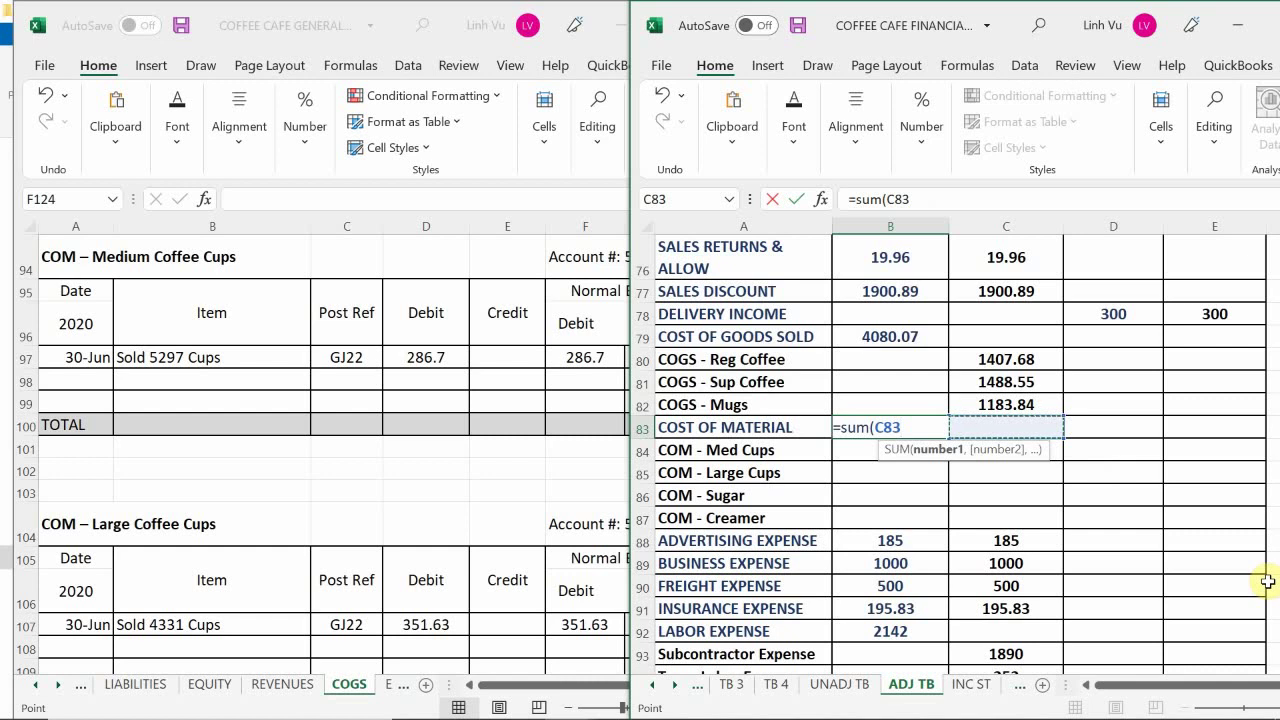
key("Down")
key("shift+Down")
key("shift+Down")
key("shift+Down")
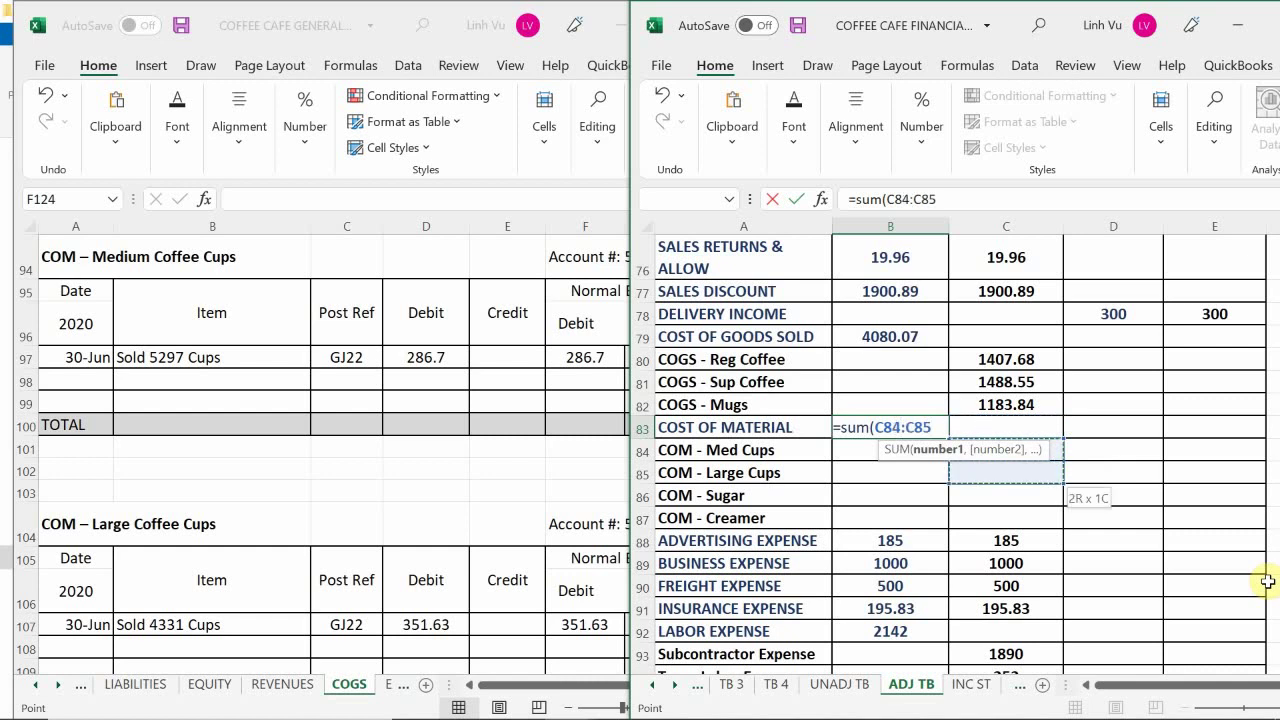
key("Return")
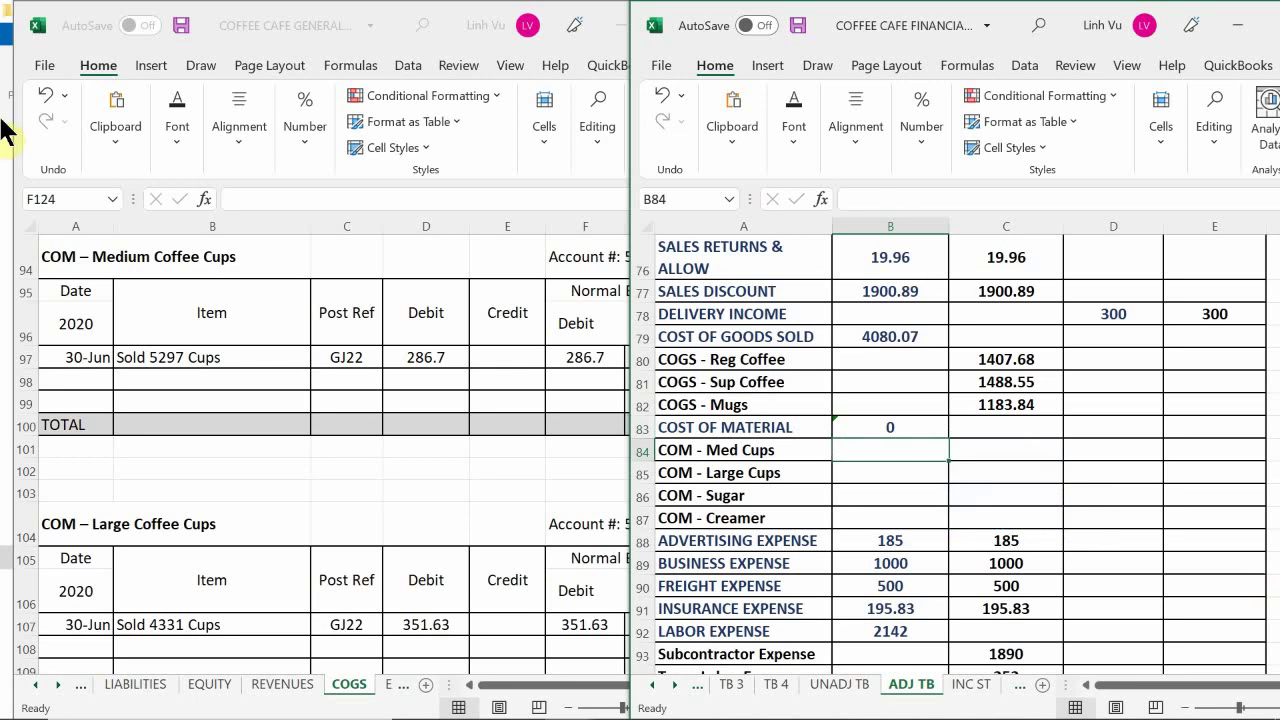
Enter the ledger's Medium Coffee Cups balance of 286.7 for COM - Med Cups in C84
left_click(439, 379)
scroll(434, 381, "up", 3)
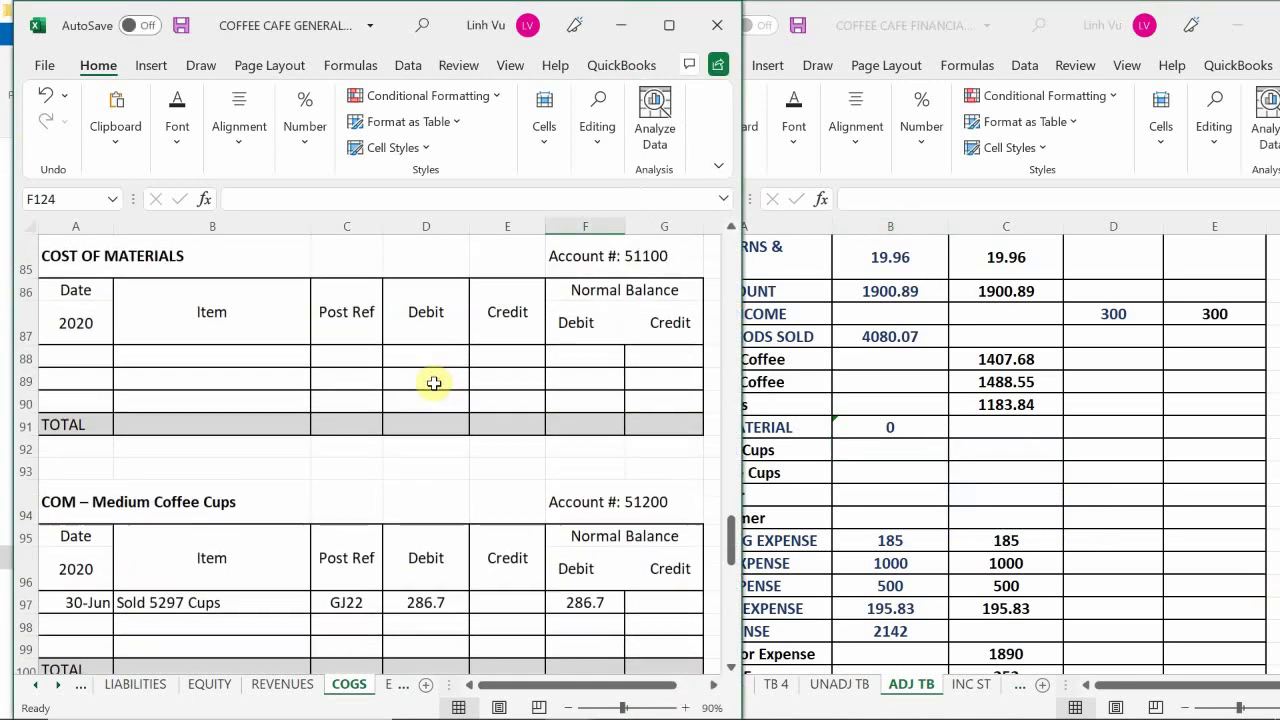
scroll(434, 383, "down", 2)
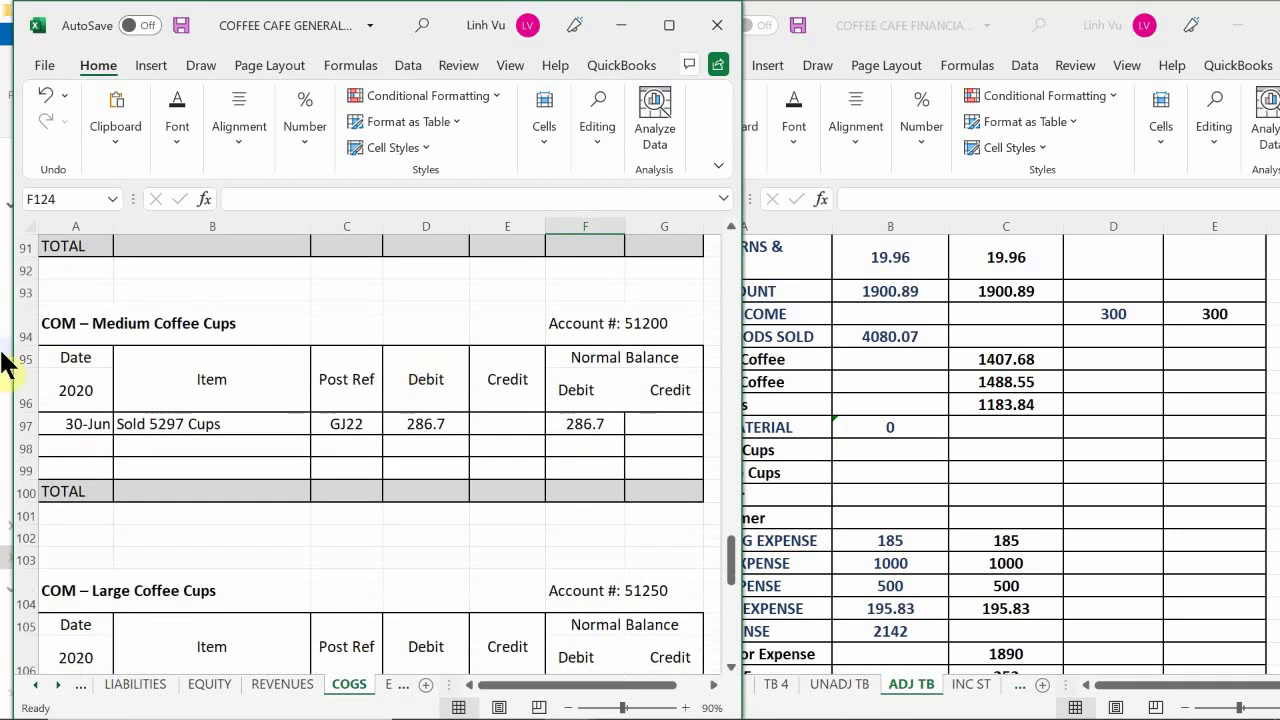
left_click(997, 451)
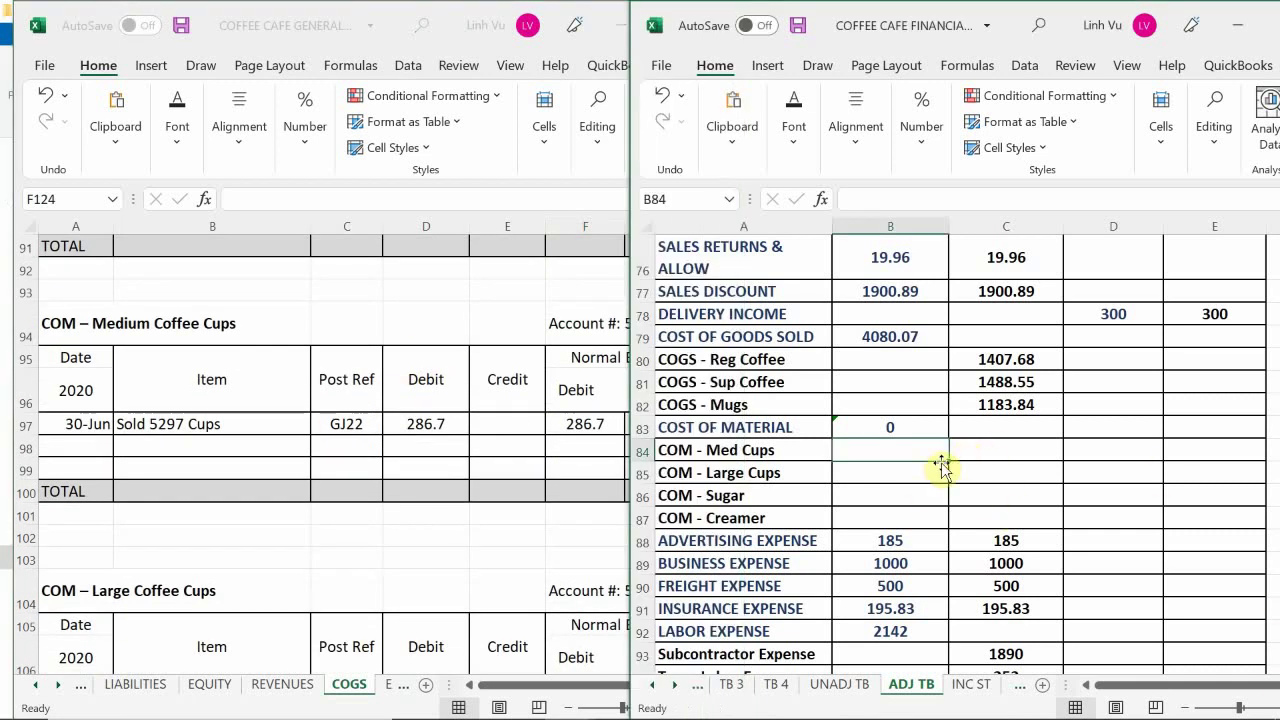
type("2")
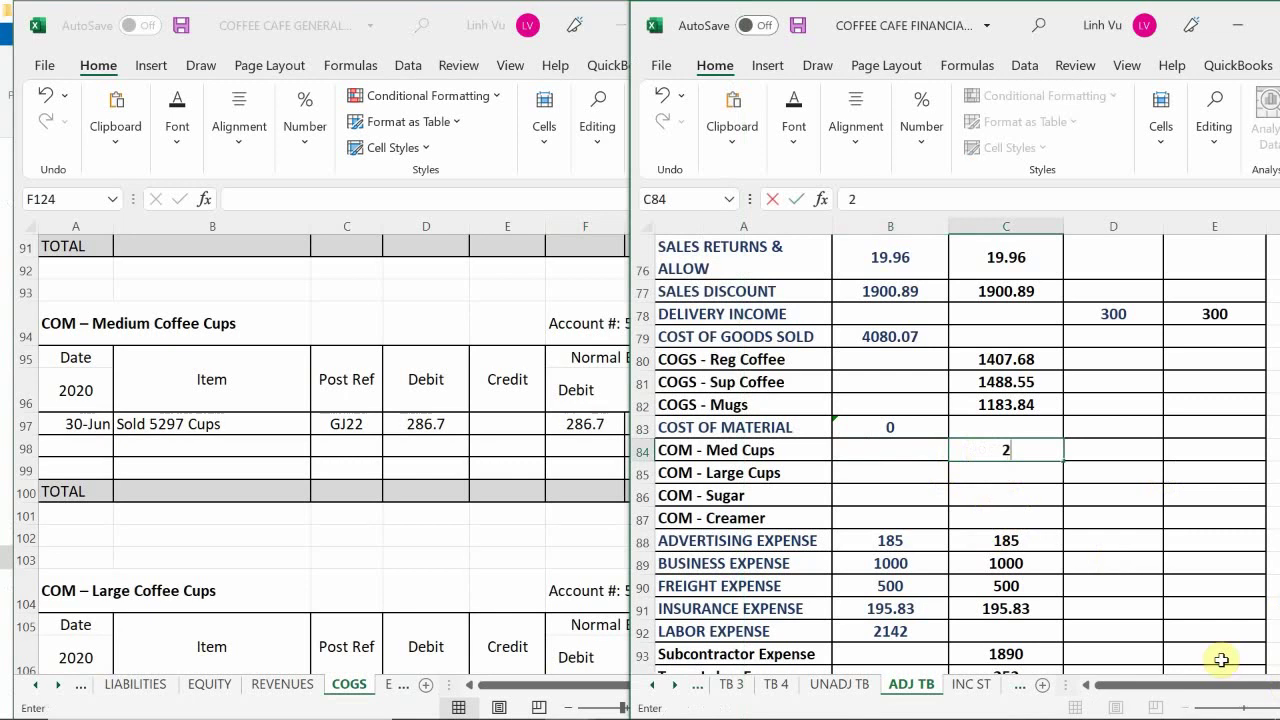
type("86.7")
key("Return")
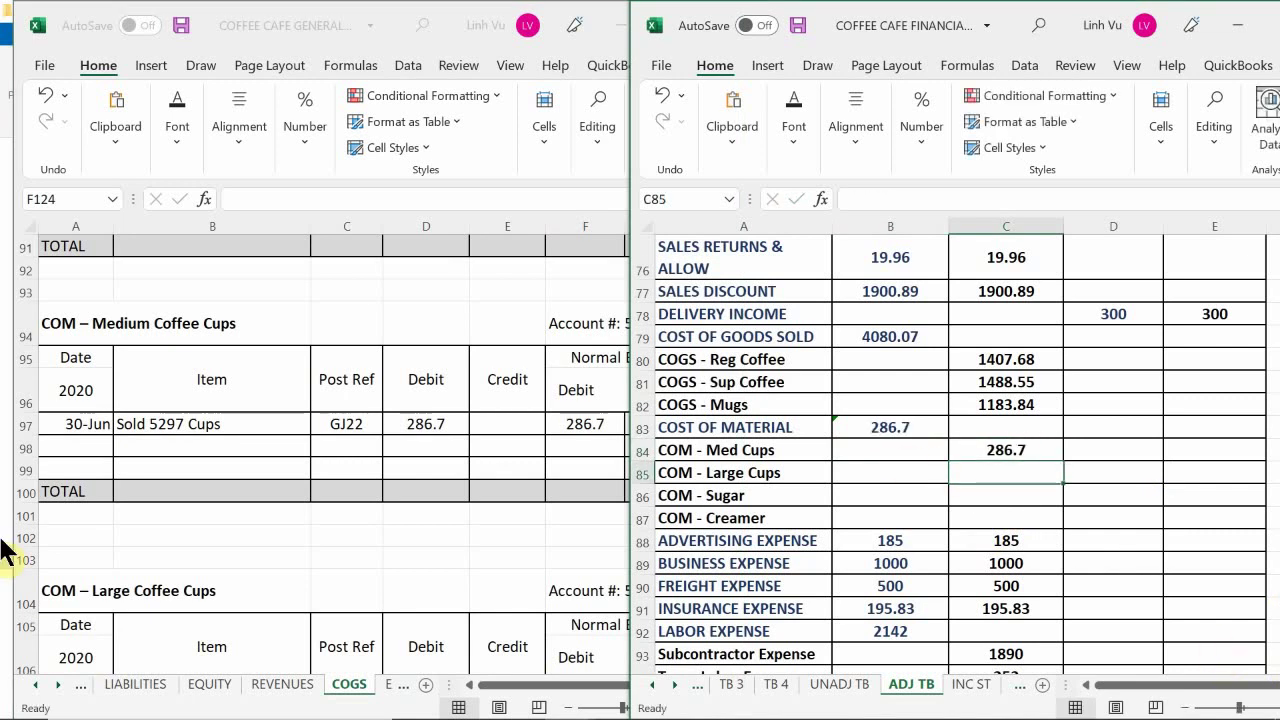
Enter the ledger's Large Coffee Cups balance of 351.63 for COM - Large Cups in C85
left_click(427, 463)
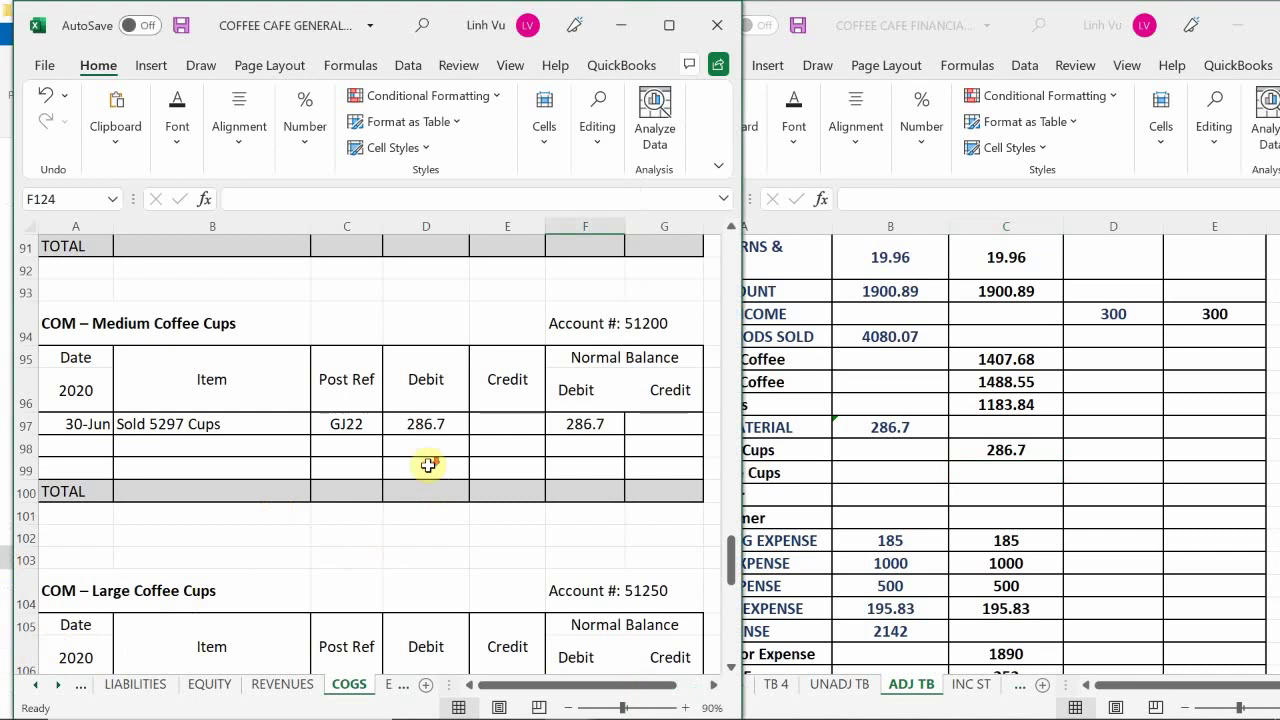
scroll(427, 463, "down", 3)
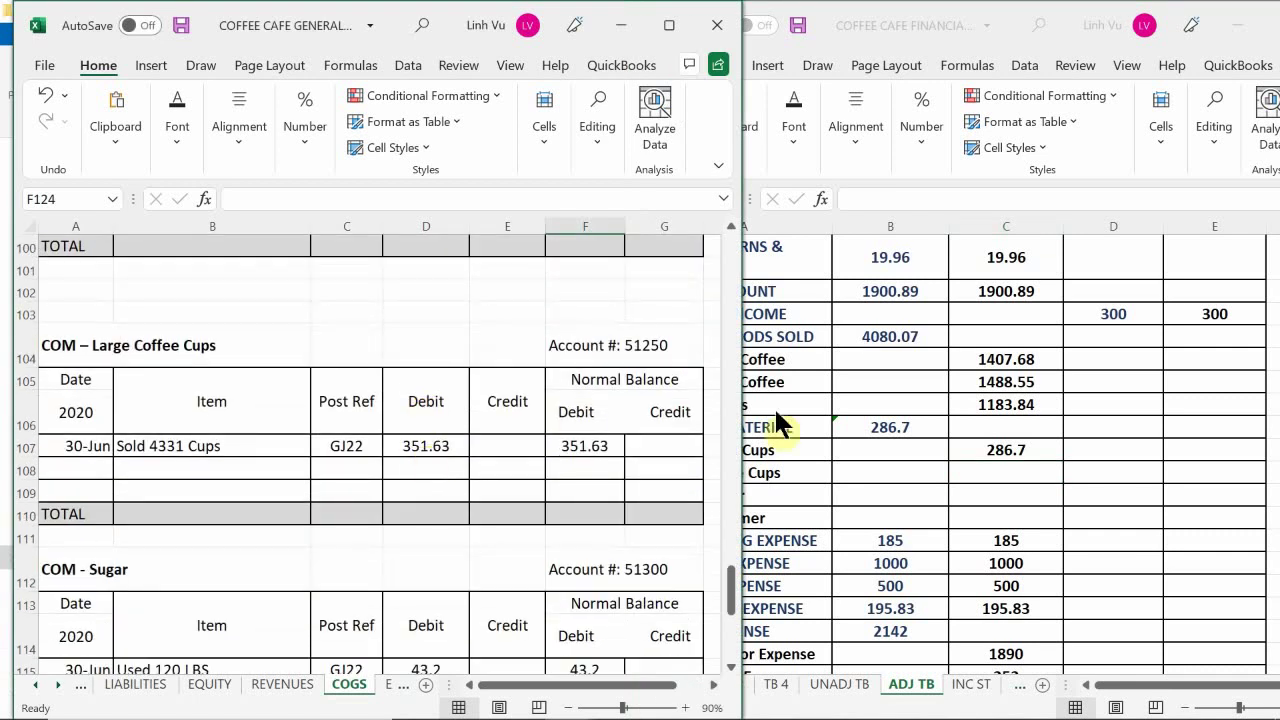
left_click(988, 470)
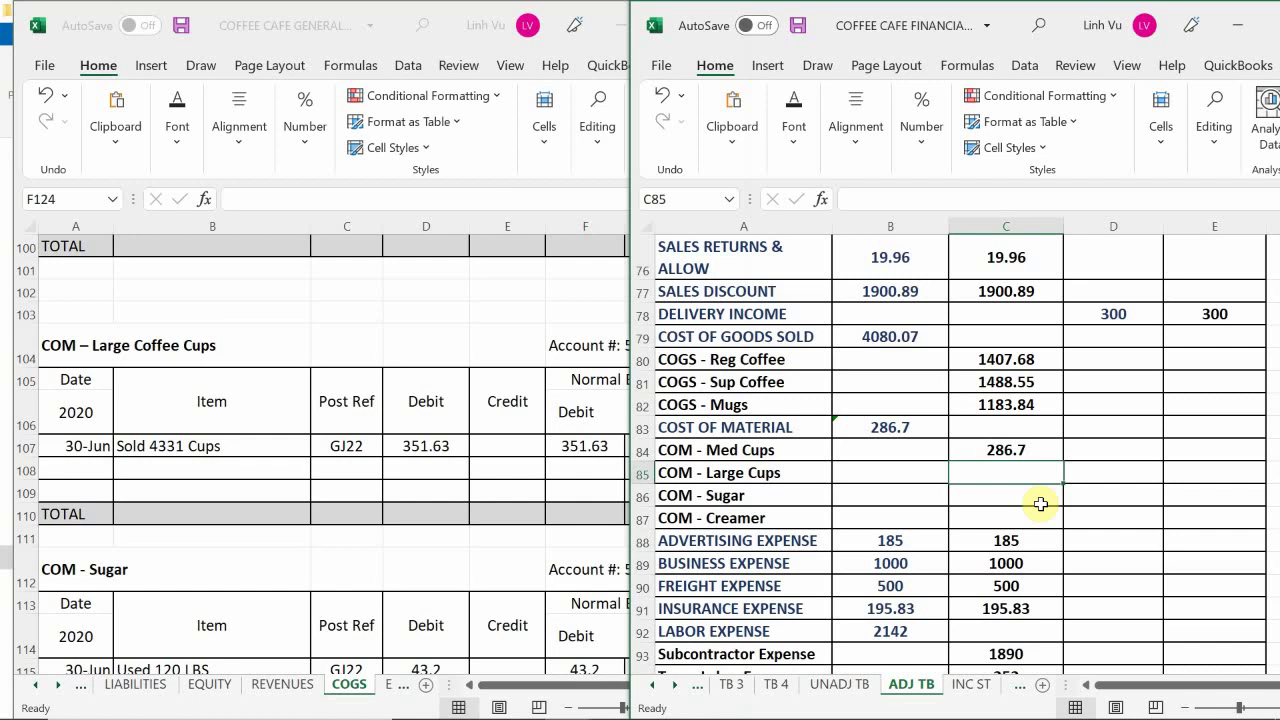
type("351.63")
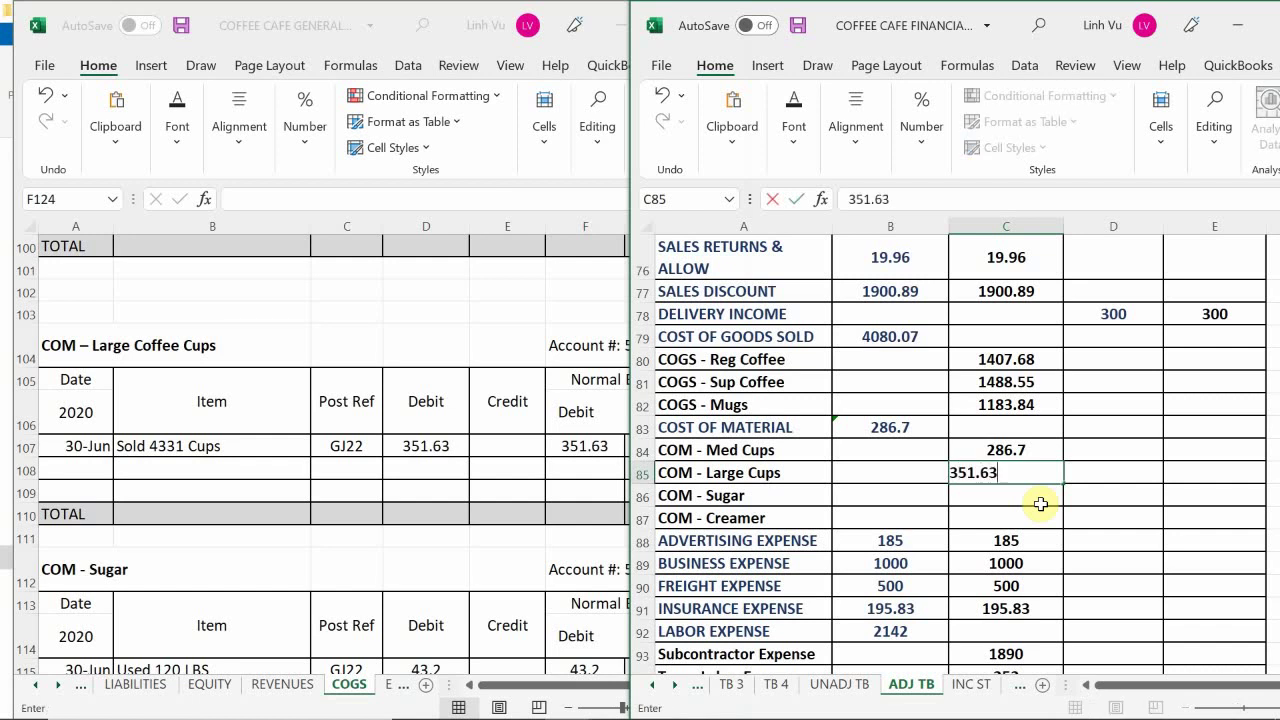
key("Return")
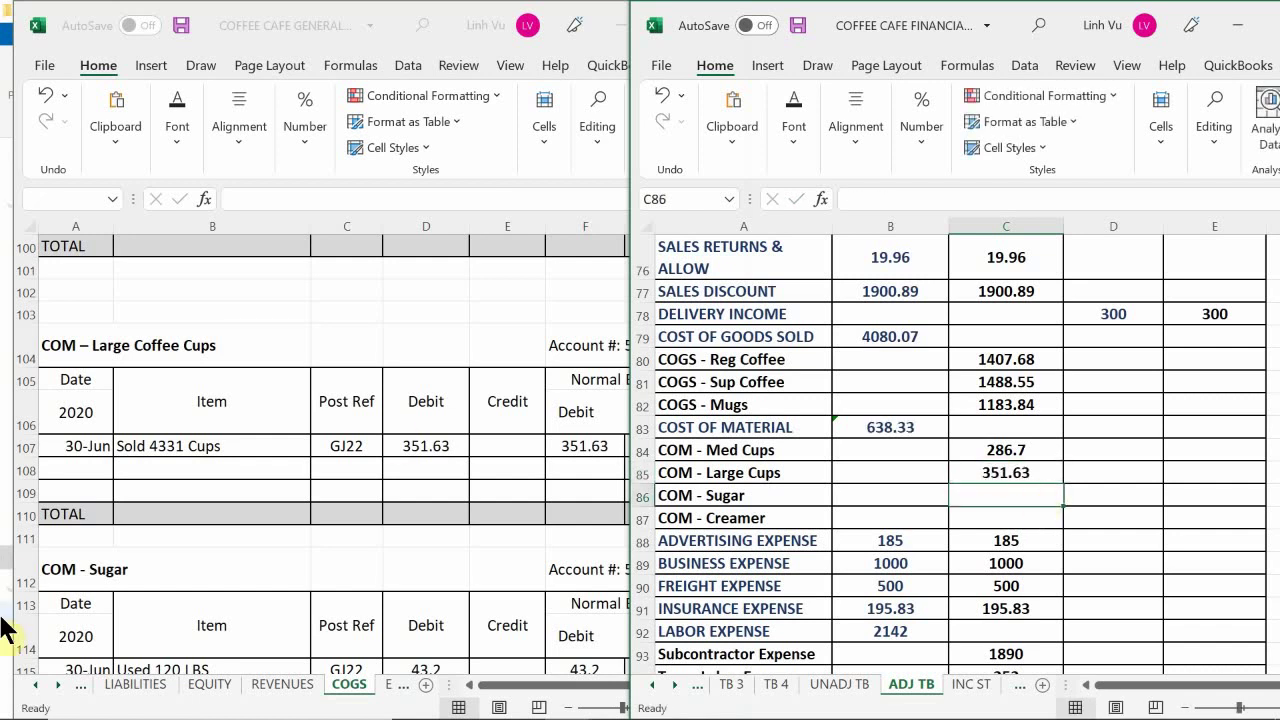
Enter the ledger's sugar balance of 43.20 for COM - Sugar in C86
left_click(580, 420)
scroll(575, 425, "down", 4)
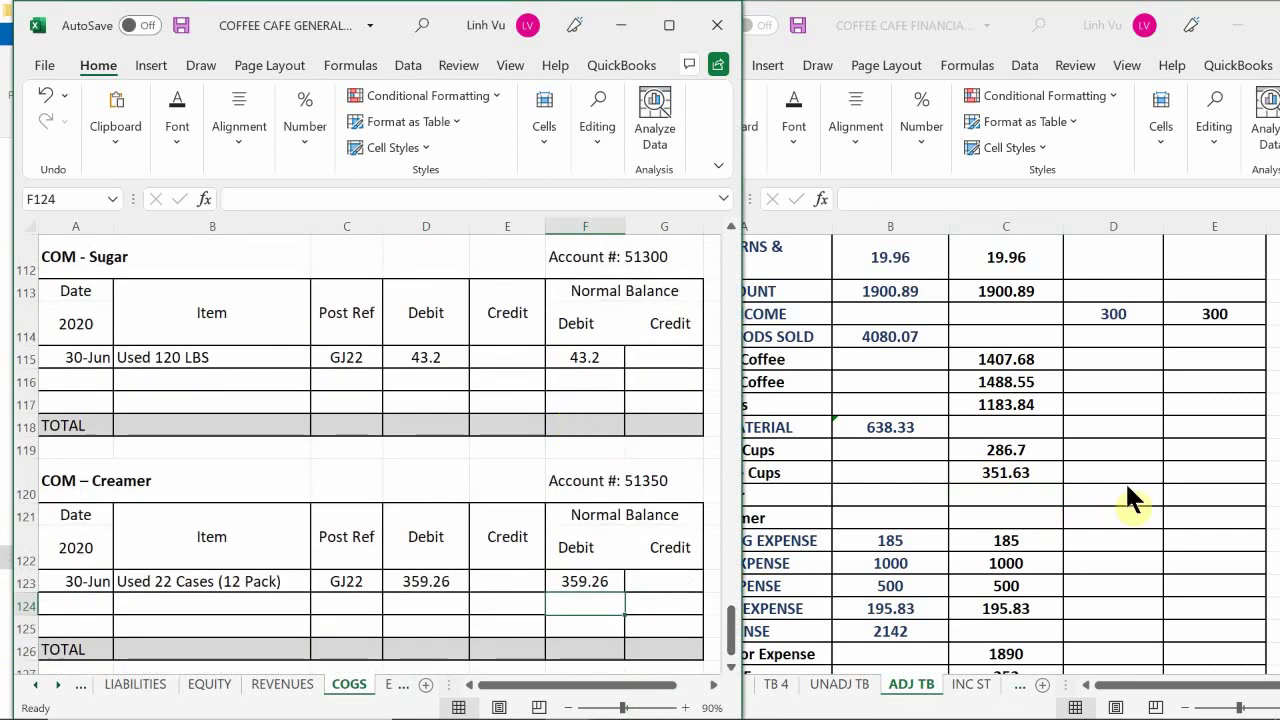
left_click(984, 494)
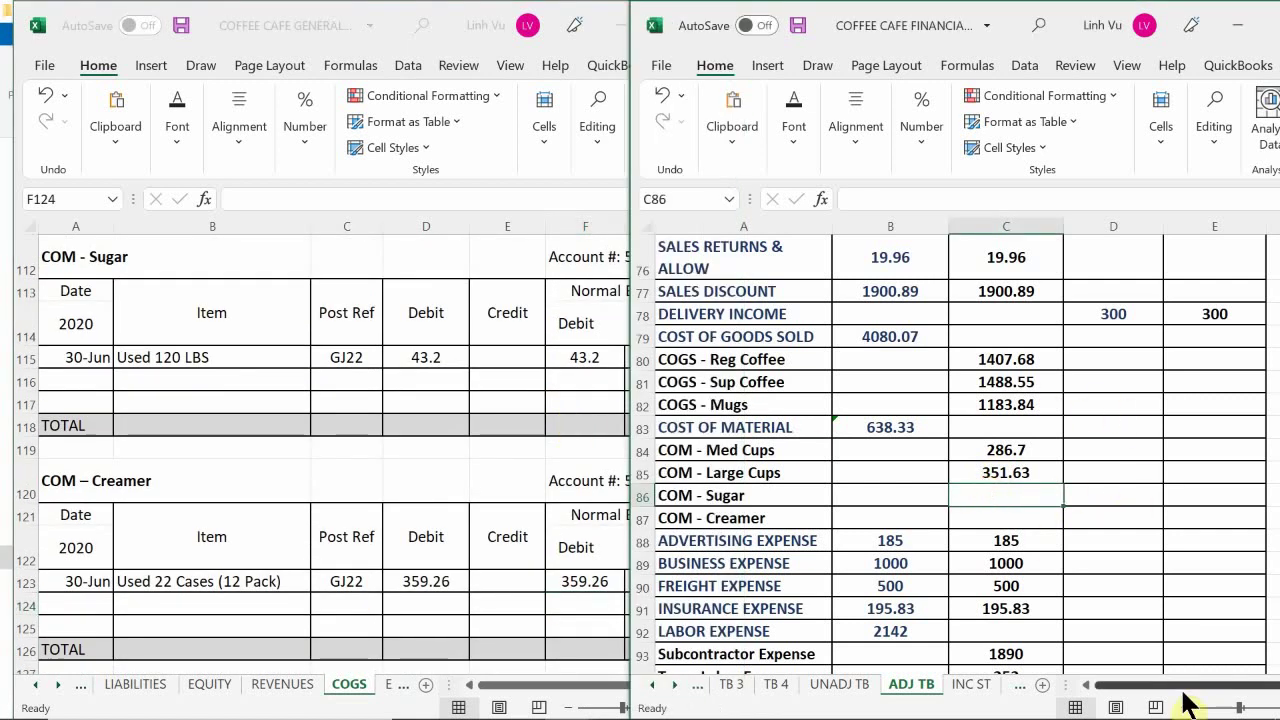
type("43.2")
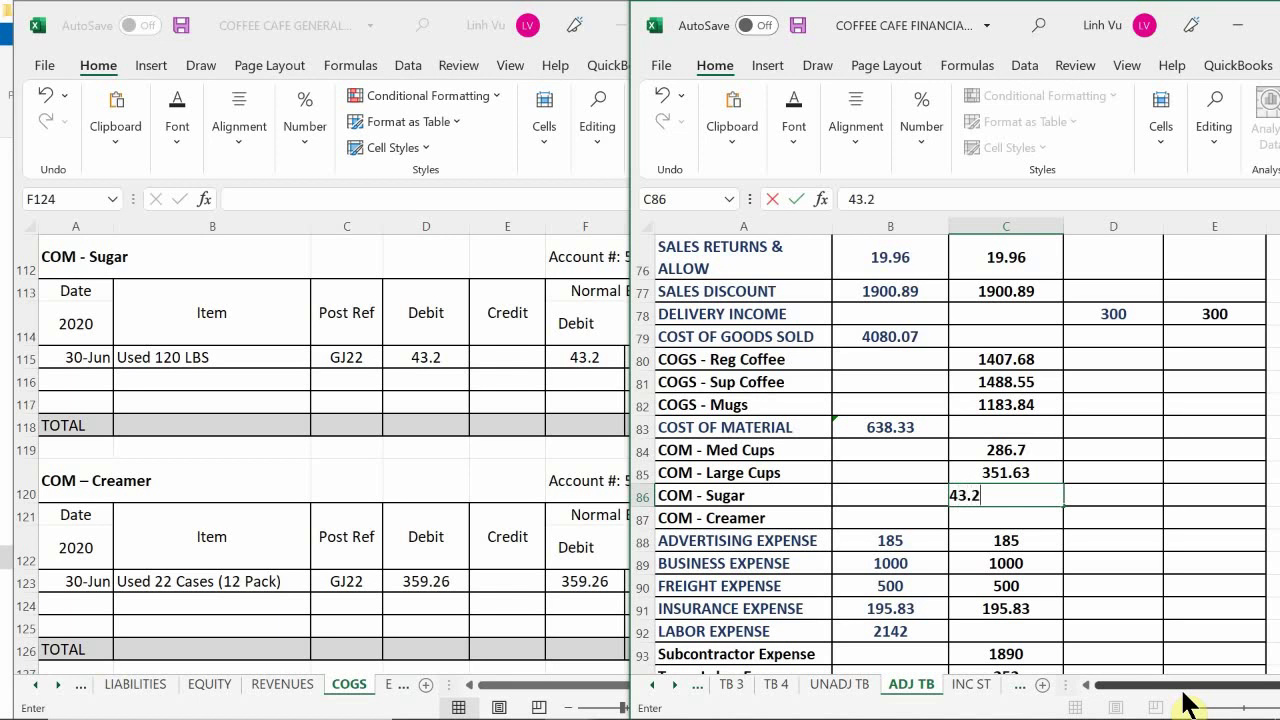
type("0")
key("Return")
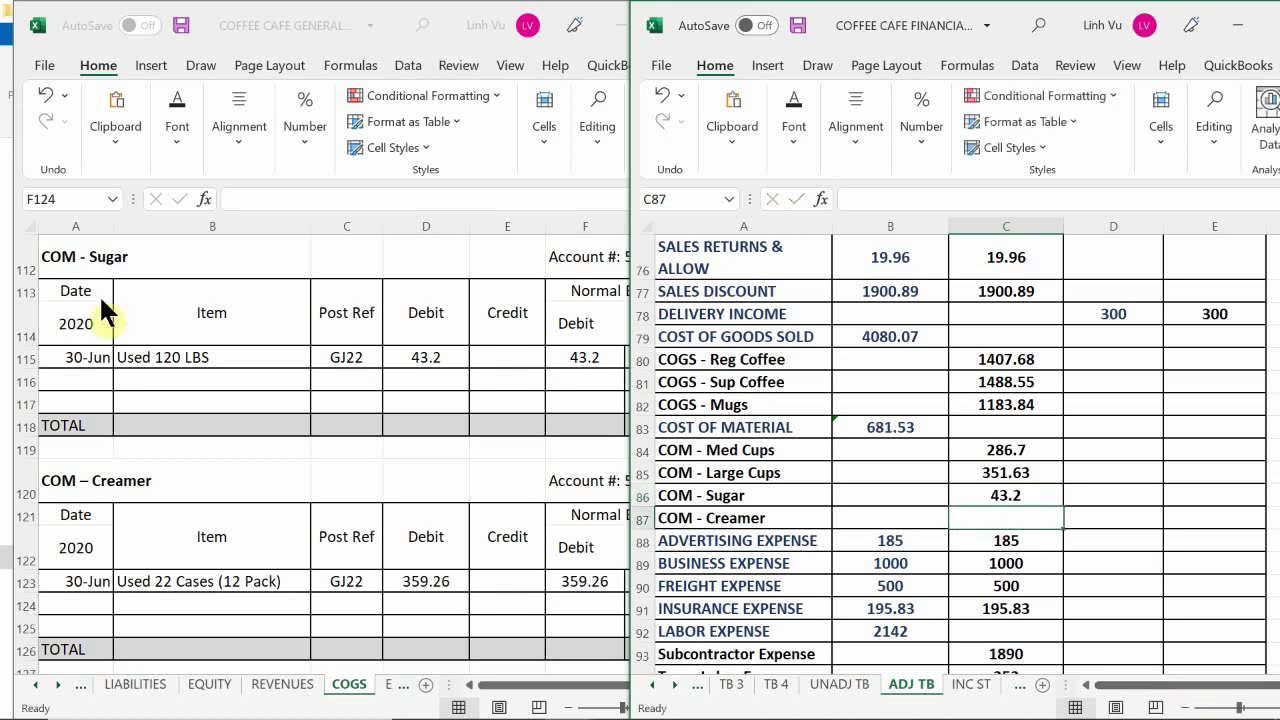
Enter the ledger's creamer balance of 359.26 for COM - Creamer in C87
left_click(487, 405)
scroll(490, 409, "down", 1)
scroll(490, 409, "down", 2)
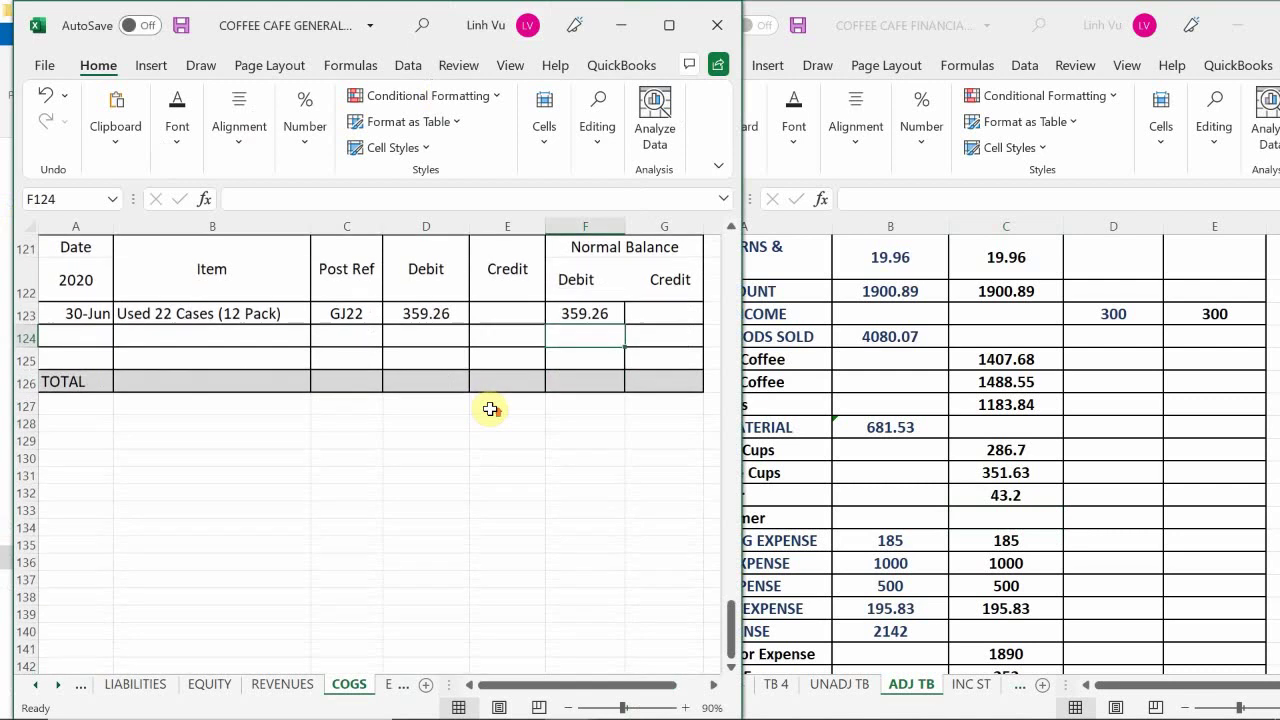
scroll(490, 409, "up", 1)
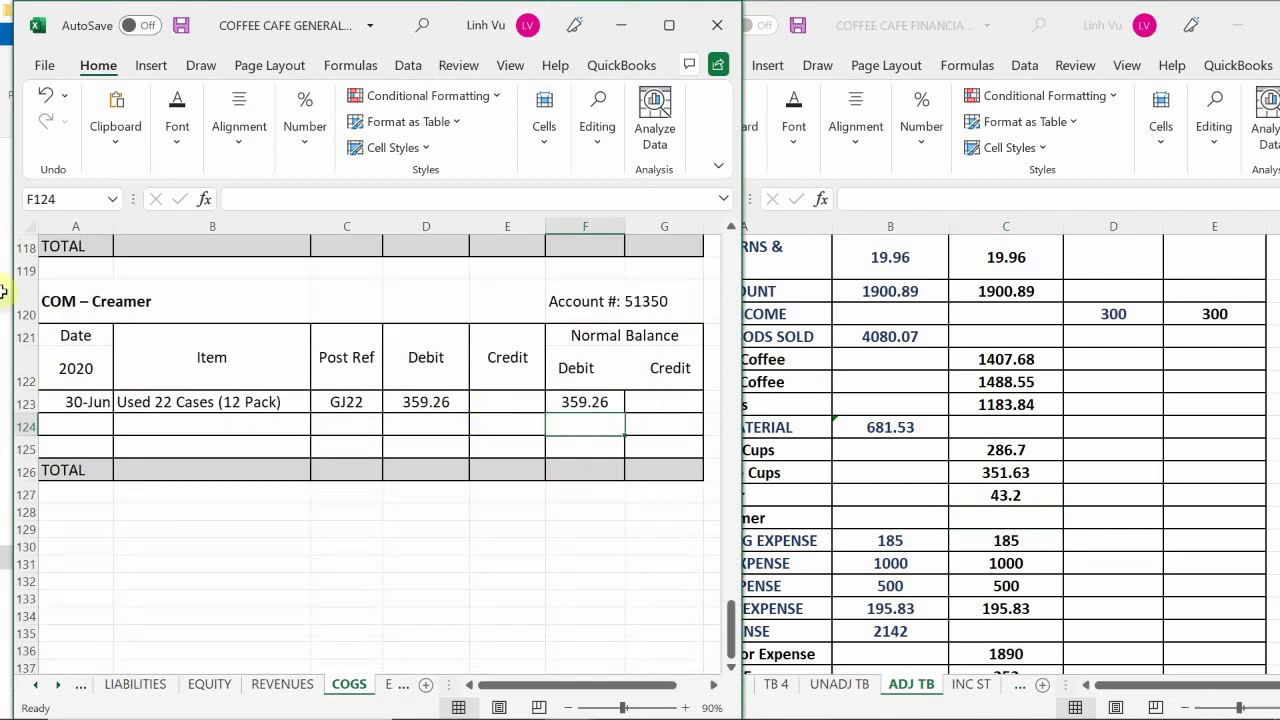
left_click(983, 513)
type("359")
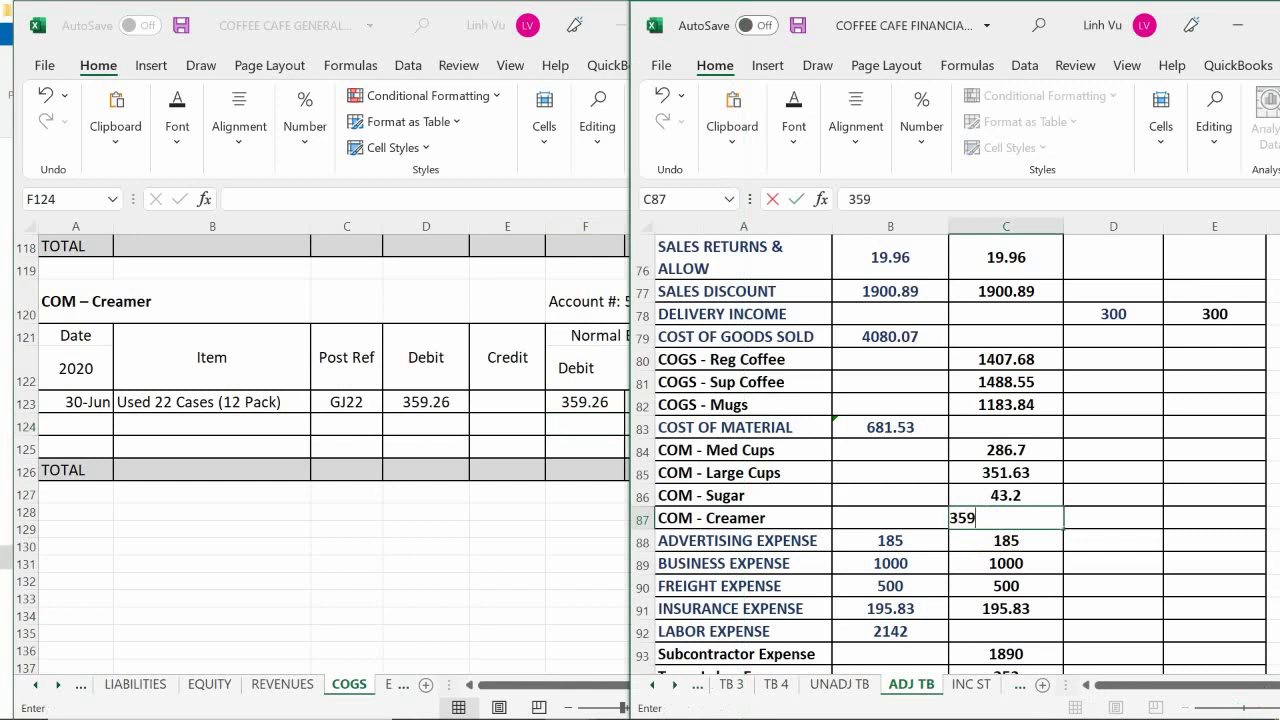
type(".26")
key("Return")
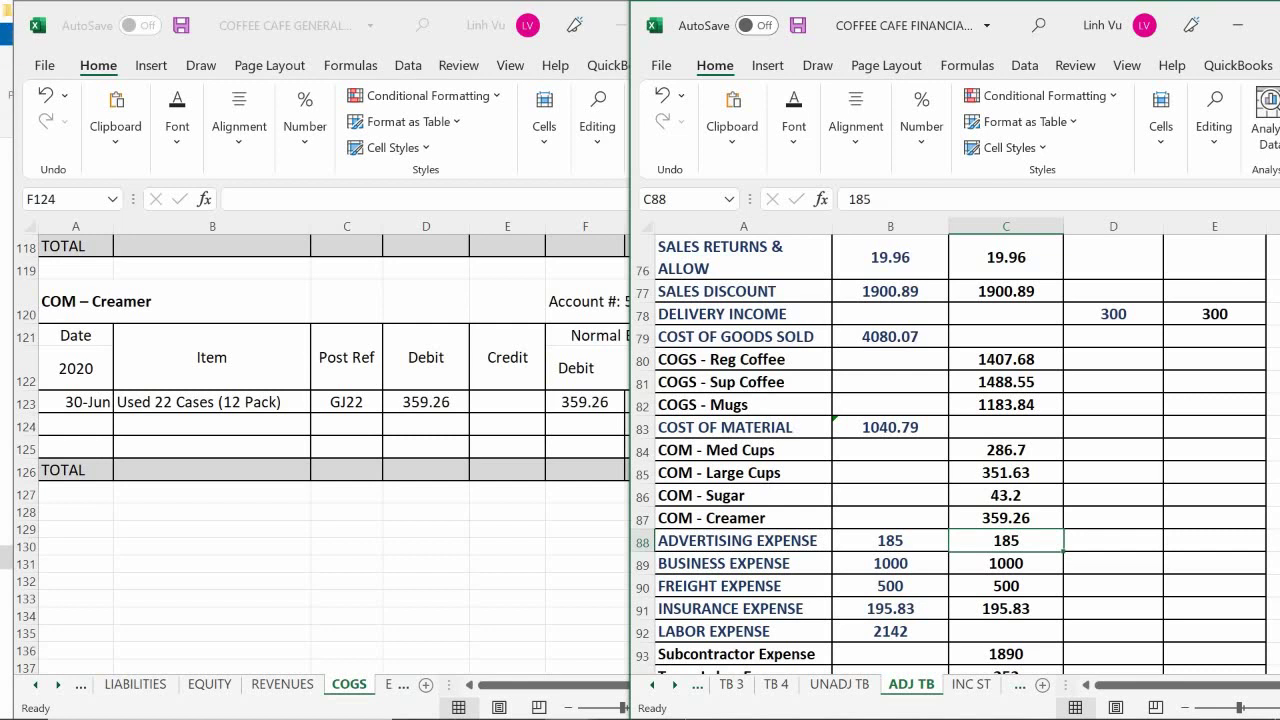
Compare the accounts on the general ledger's EXPENSES - OP sheet with the expense rows of the adjusted trial balance
left_click(960, 500)
scroll(960, 500, "down", 2)
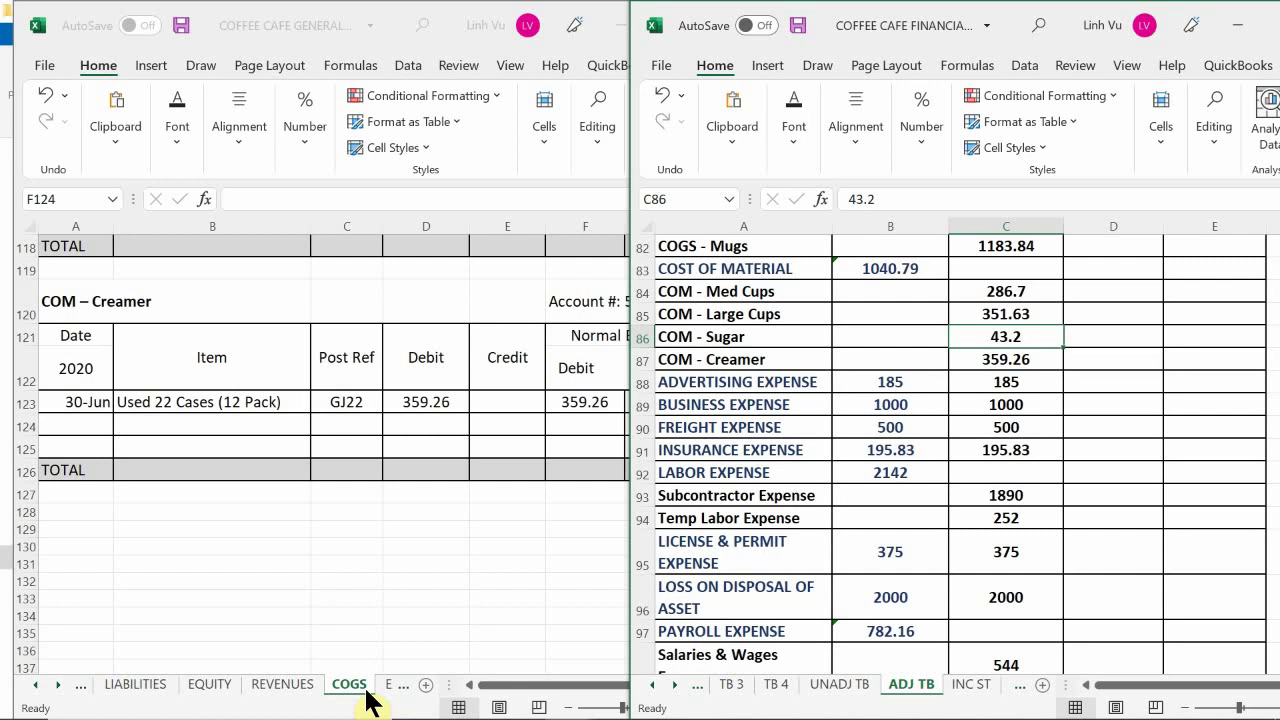
left_click(410, 695)
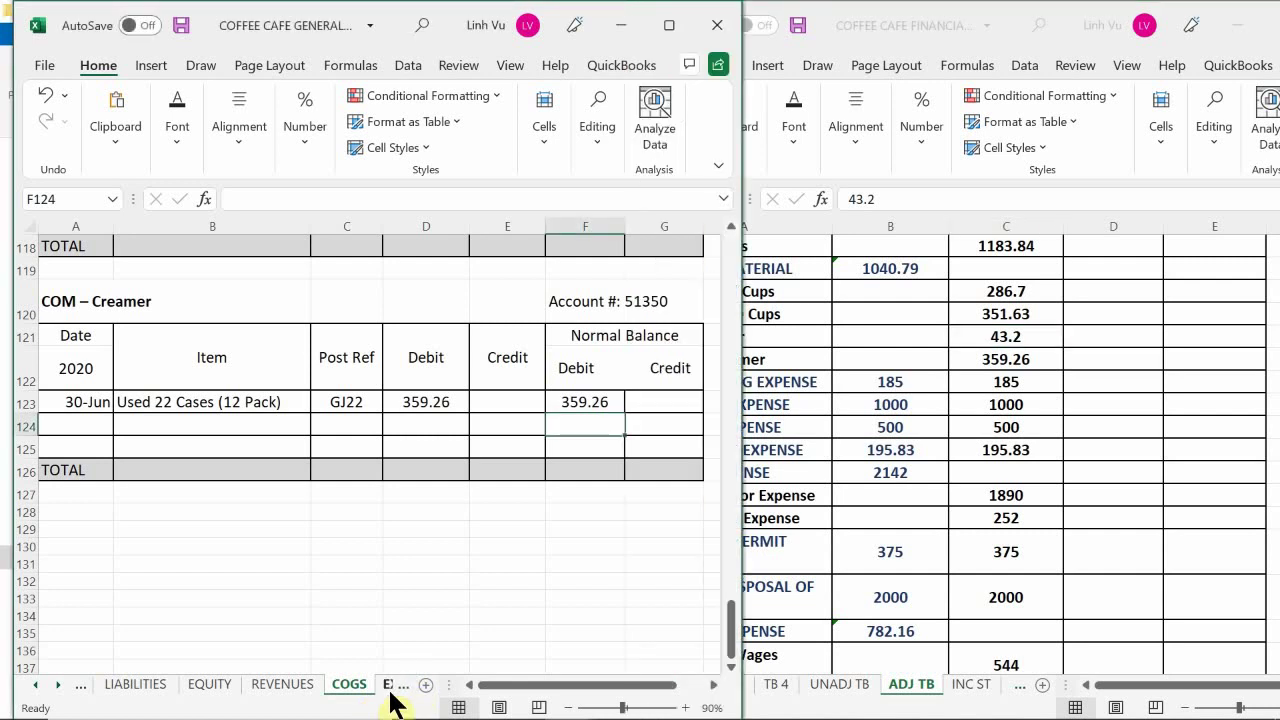
left_click(393, 690)
scroll(343, 533, "up", 20)
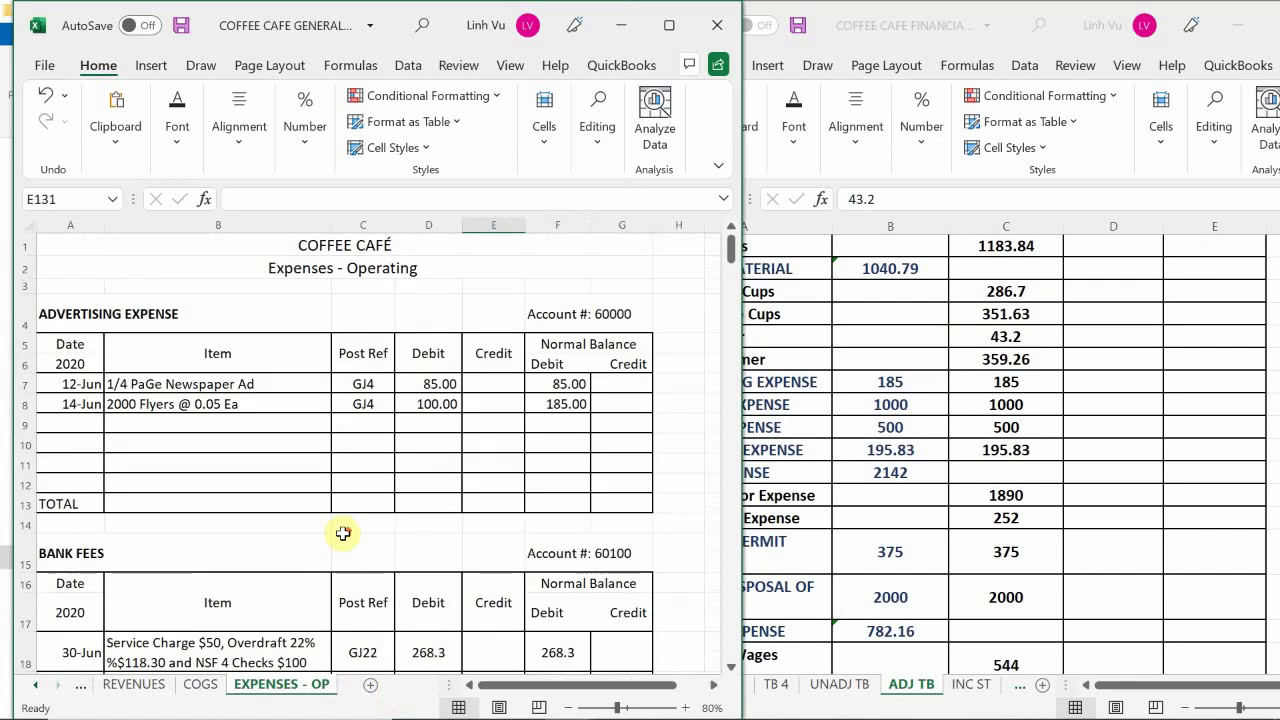
left_click(872, 468)
scroll(872, 460, "down", 4)
scroll(872, 457, "up", 1)
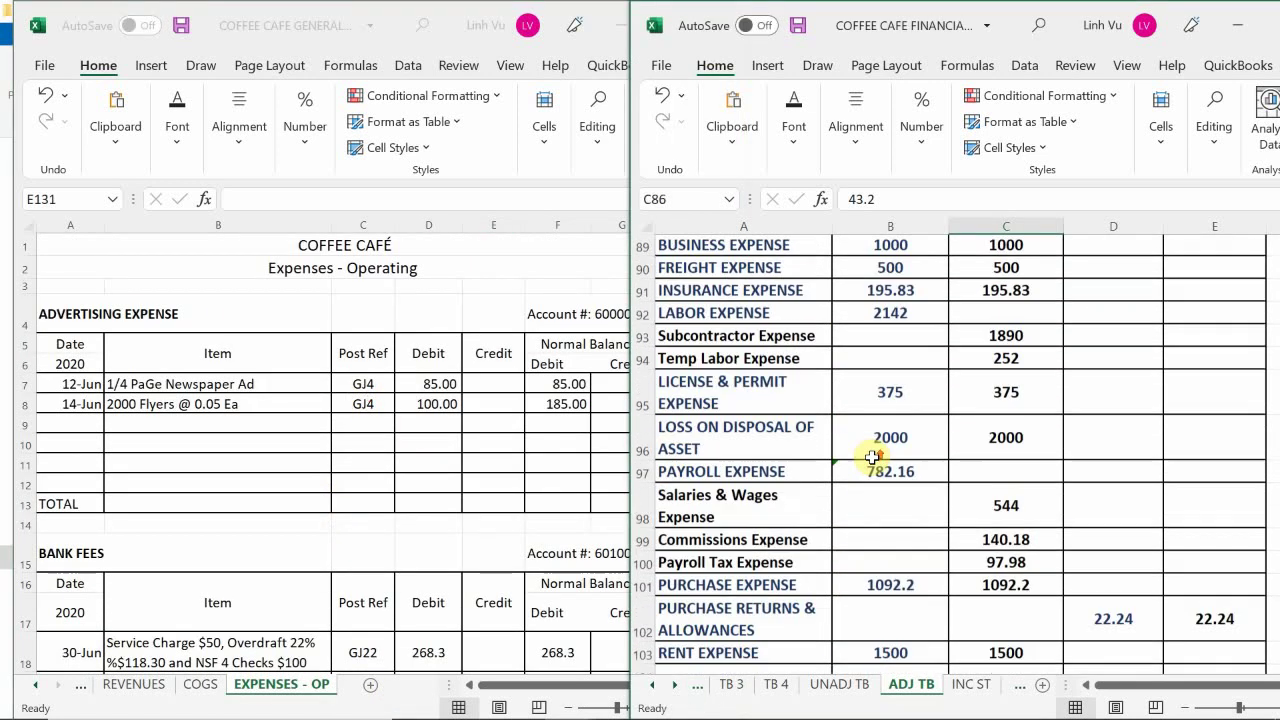
scroll(870, 465, "up", 1)
scroll(869, 470, "up", 6)
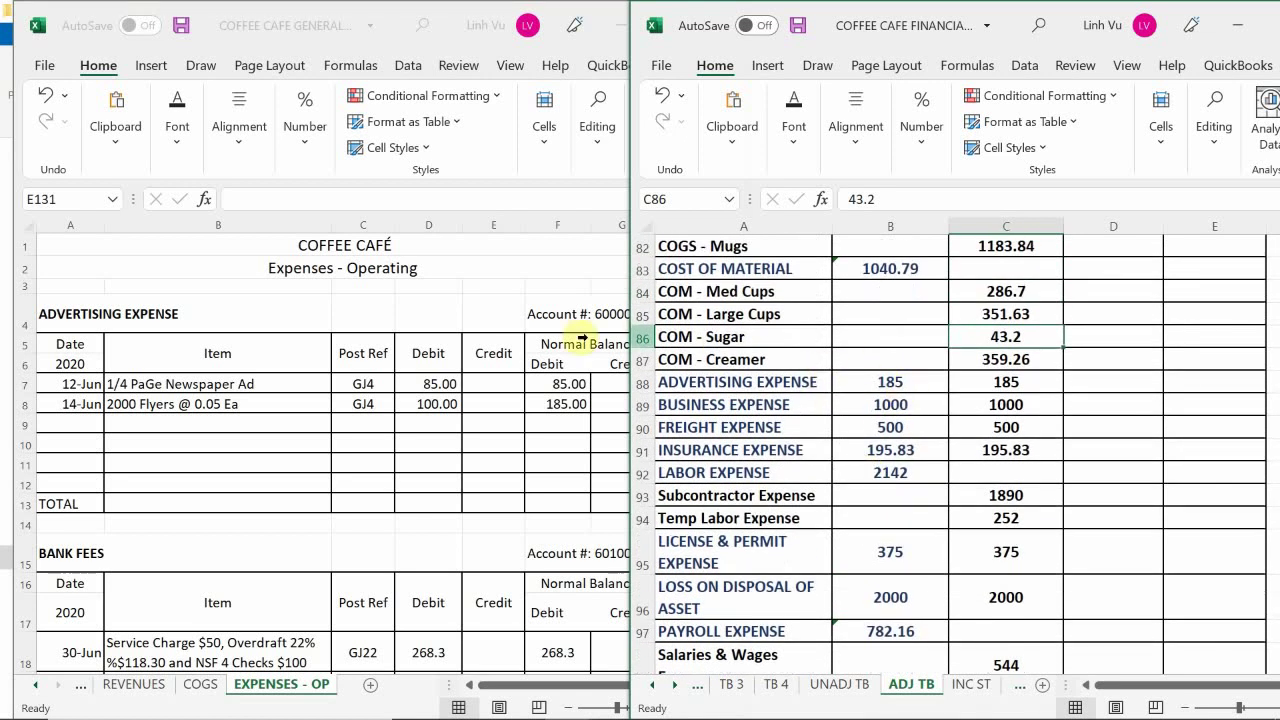
left_click(536, 428)
scroll(537, 429, "down", 4)
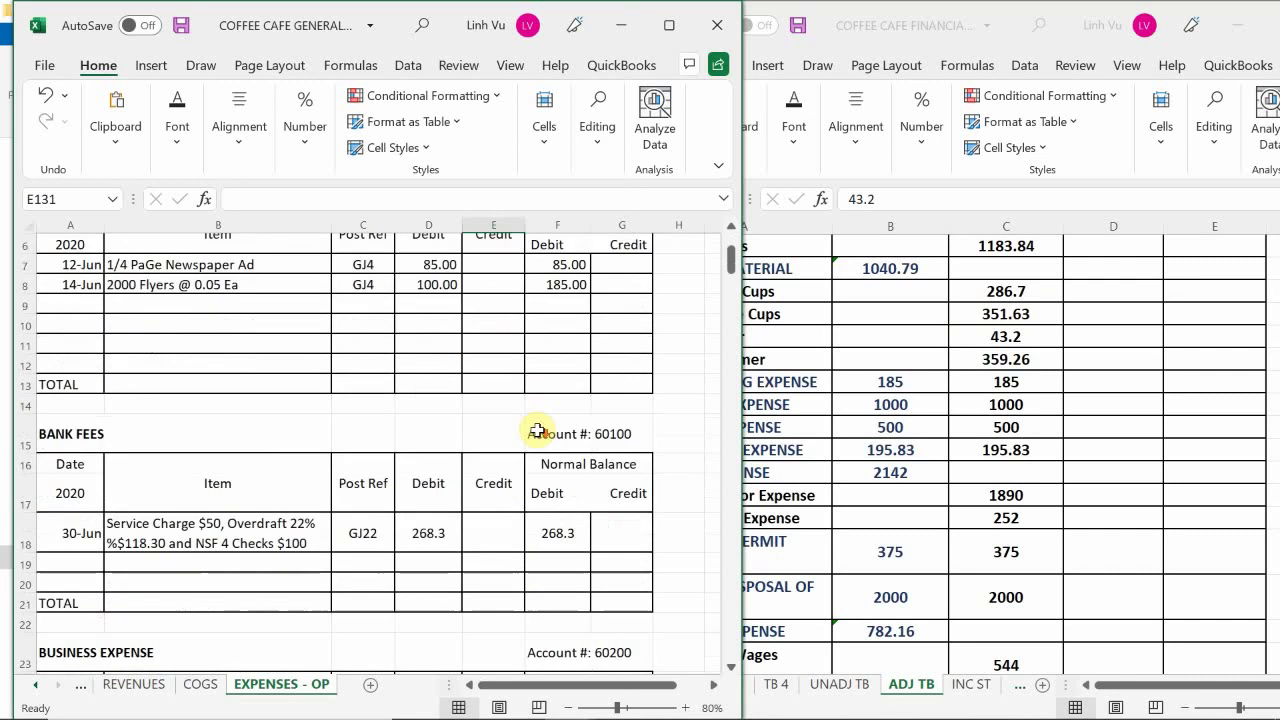
Insert a blank row above BUSINESS EXPENSE in the adjusted trial balance
left_click(794, 449)
left_click(642, 408)
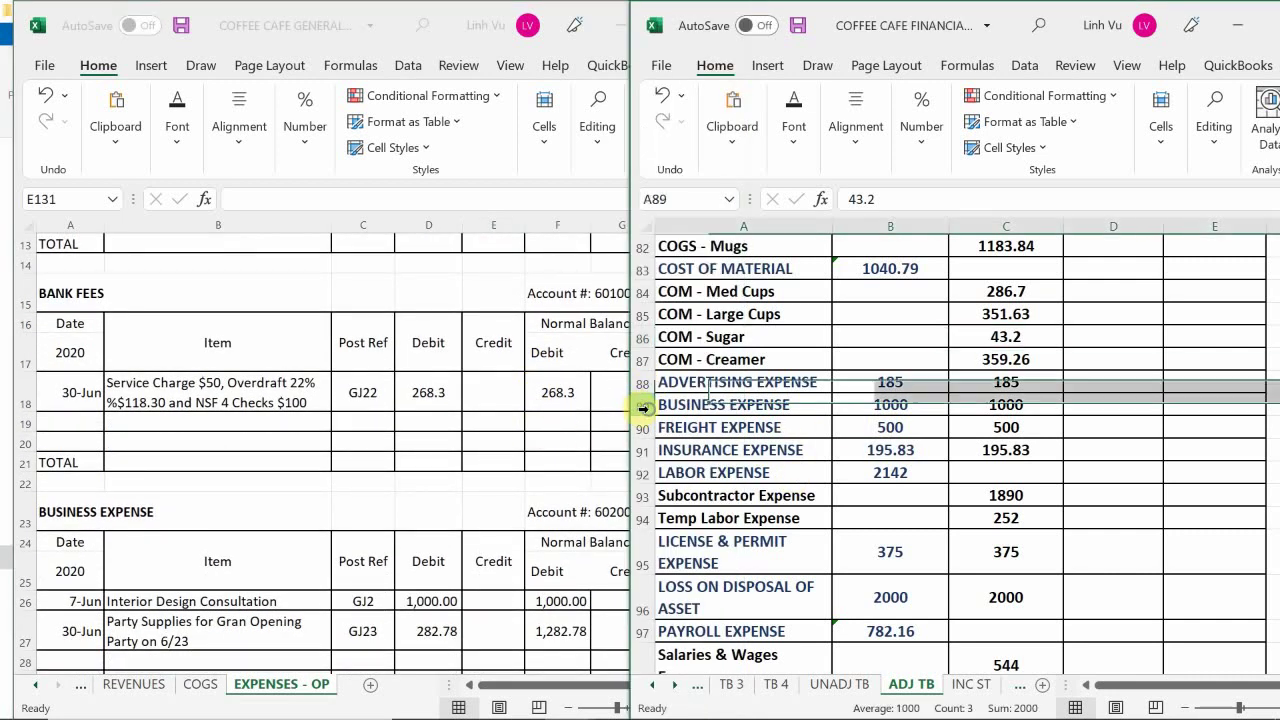
right_click(642, 408)
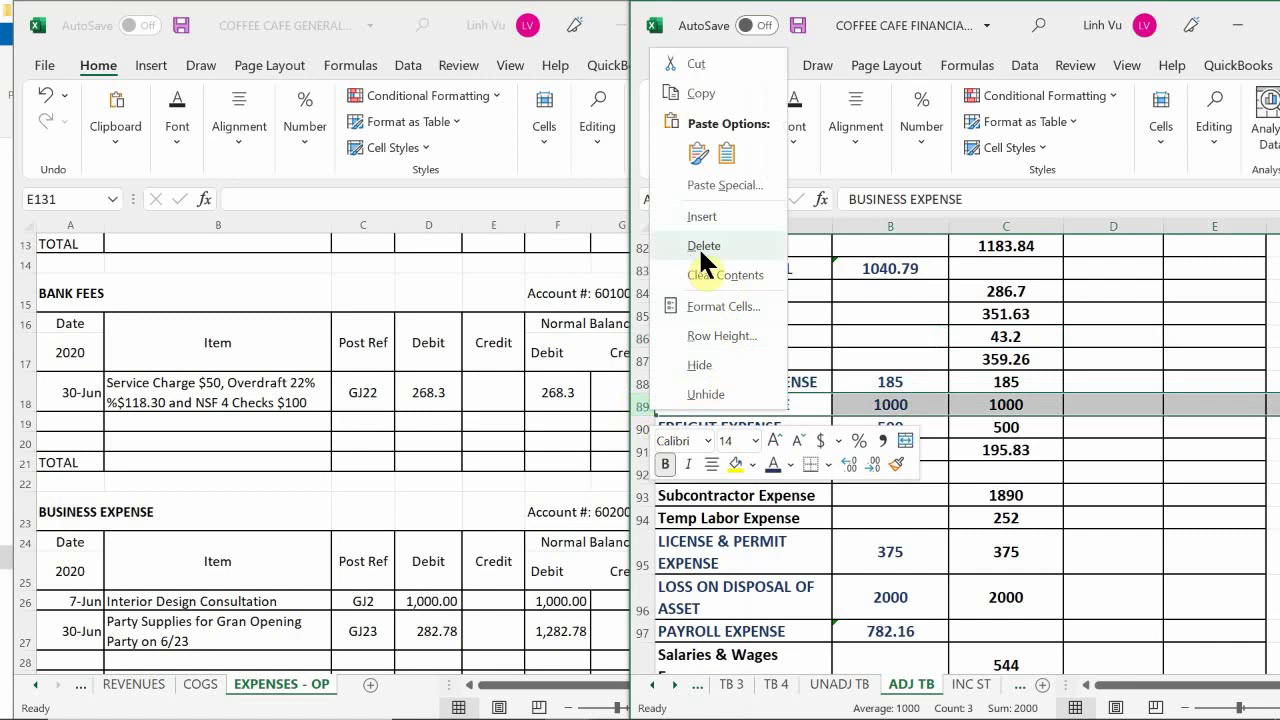
left_click(714, 216)
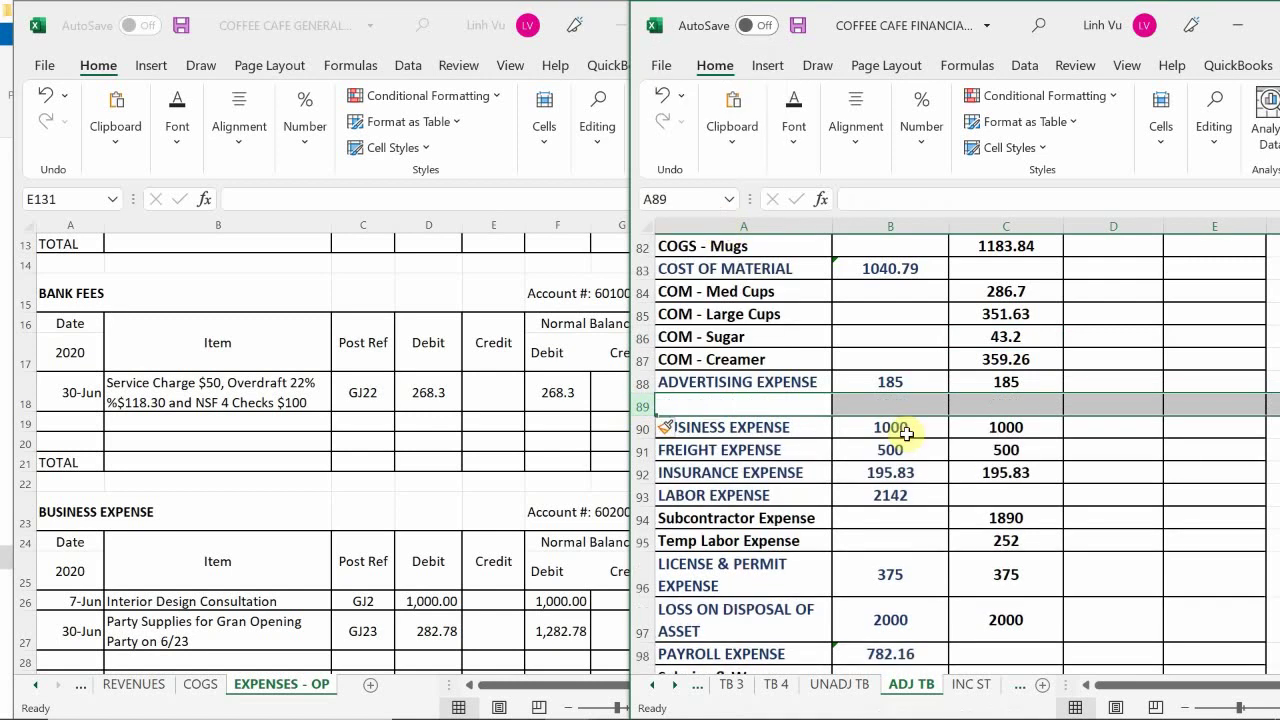
Label the blank row below ADVERTISING EXPENSE as BANK FEES in A89
type("B")
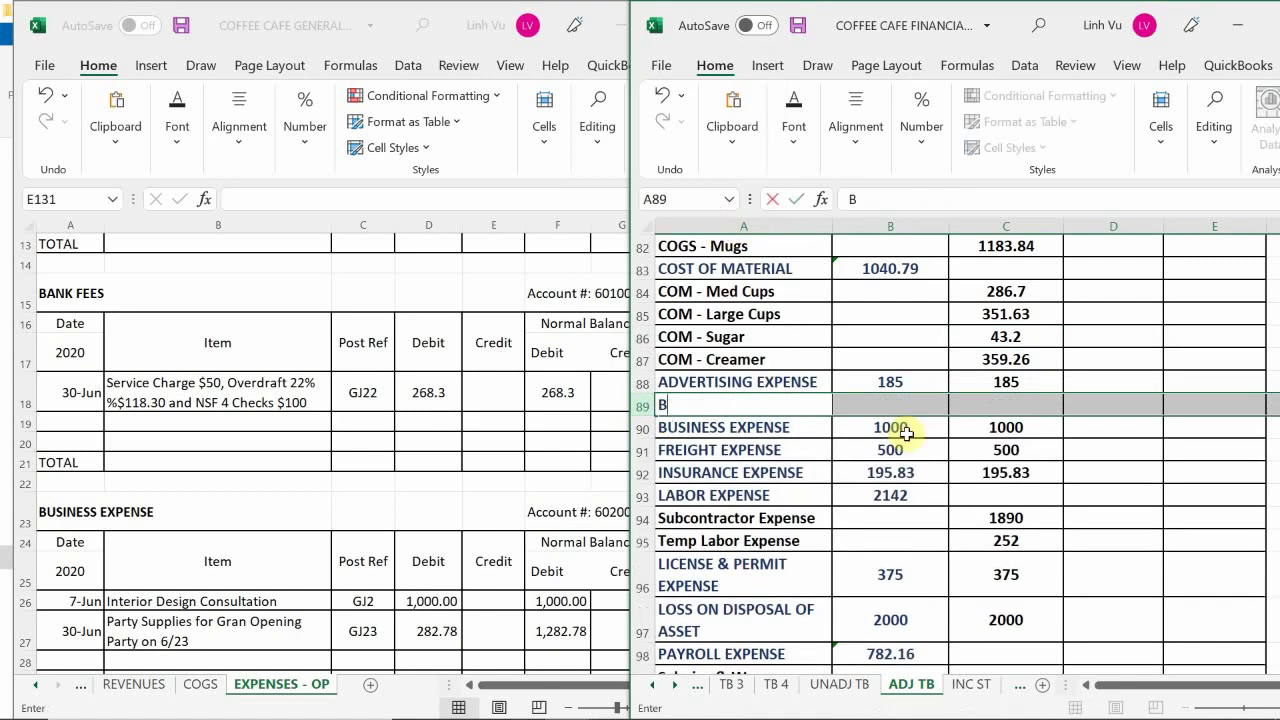
type("a")
key("BackSpace")
type("abj")
key("BackSpace")
key("BackSpace")
key("BackSpace")
key("BackSpace")
type("ANK")
key("BackSpace")
key("BackSpace")
type("BE")
key("BackSpace")
key("BackSpace")
type("NK")
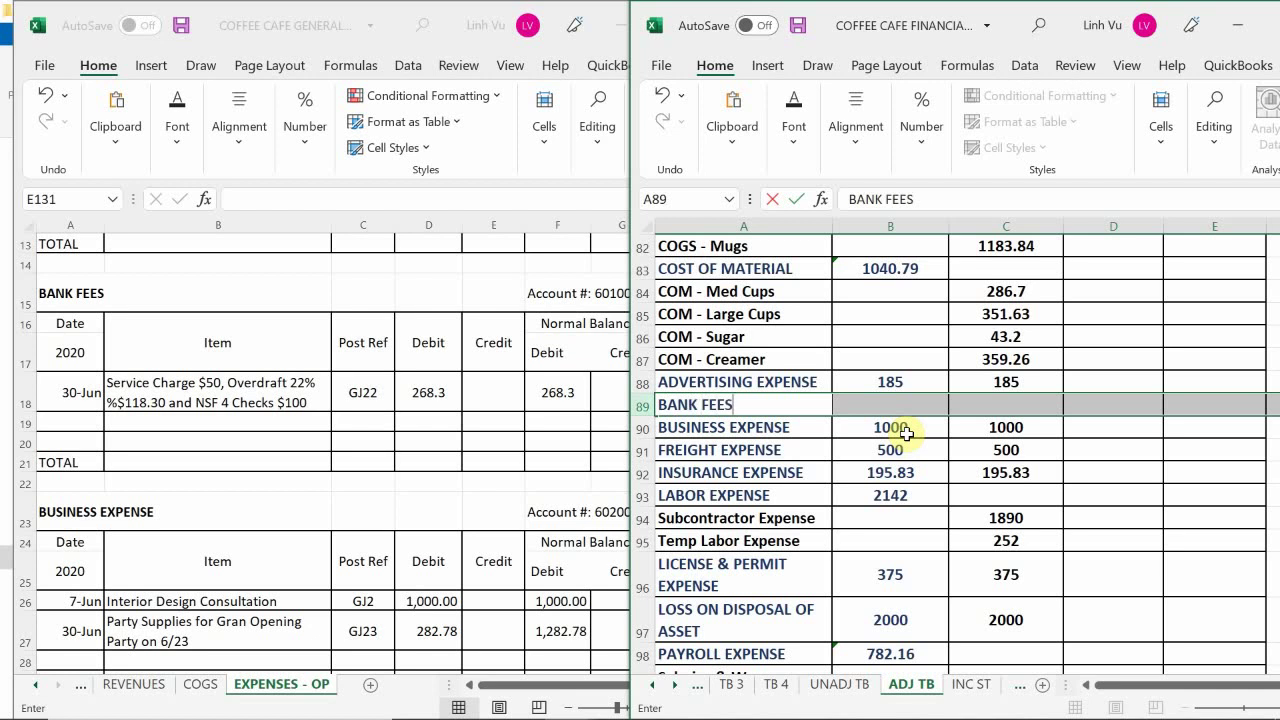
type(" FEES")
key("Tab")
Link the BANK FEES amount in B89 to its detail cell with the formula =C89
key("Tab")
key("Up")
key("Left")
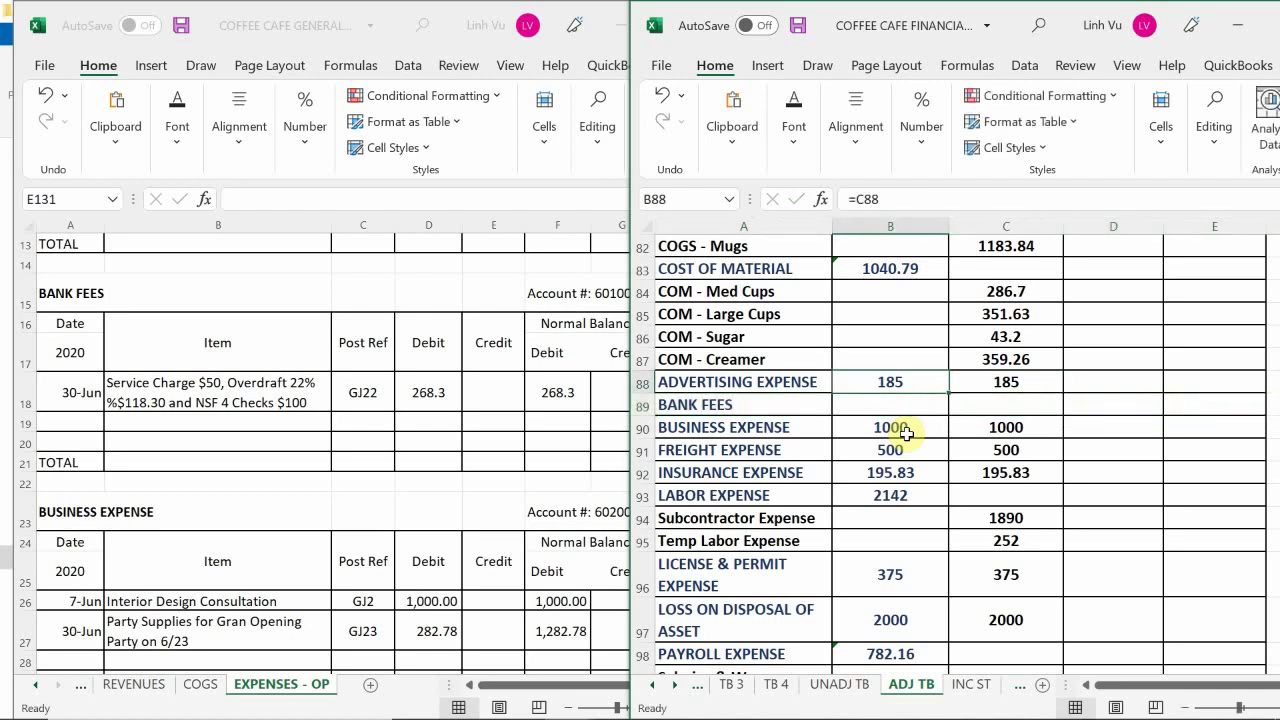
key("Down")
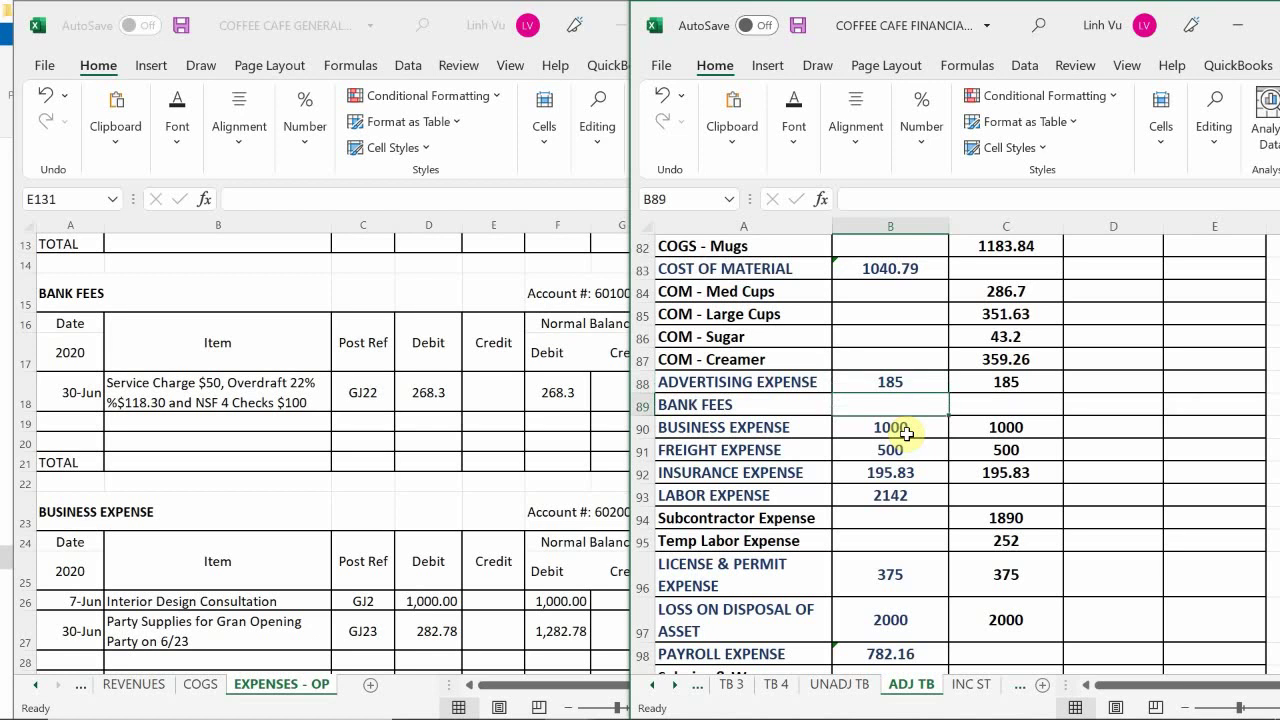
type("=")
key("Down")
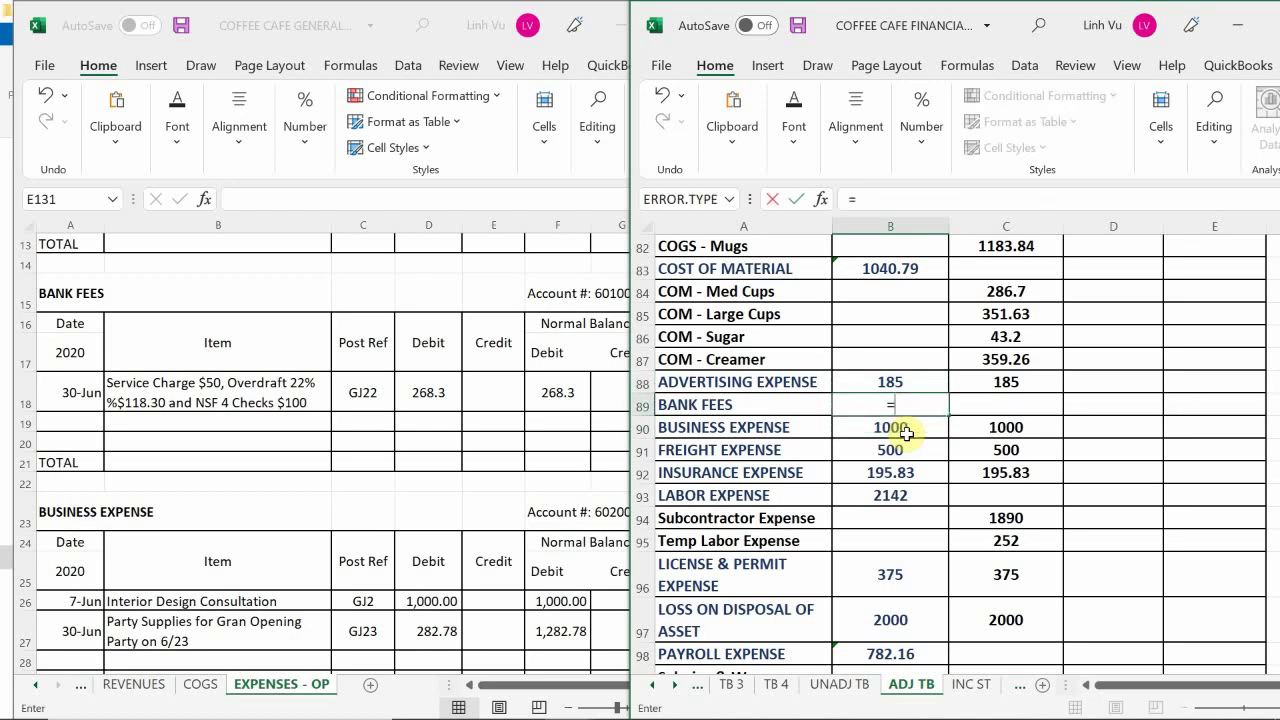
key("Up")
key("Right")
key("Return")
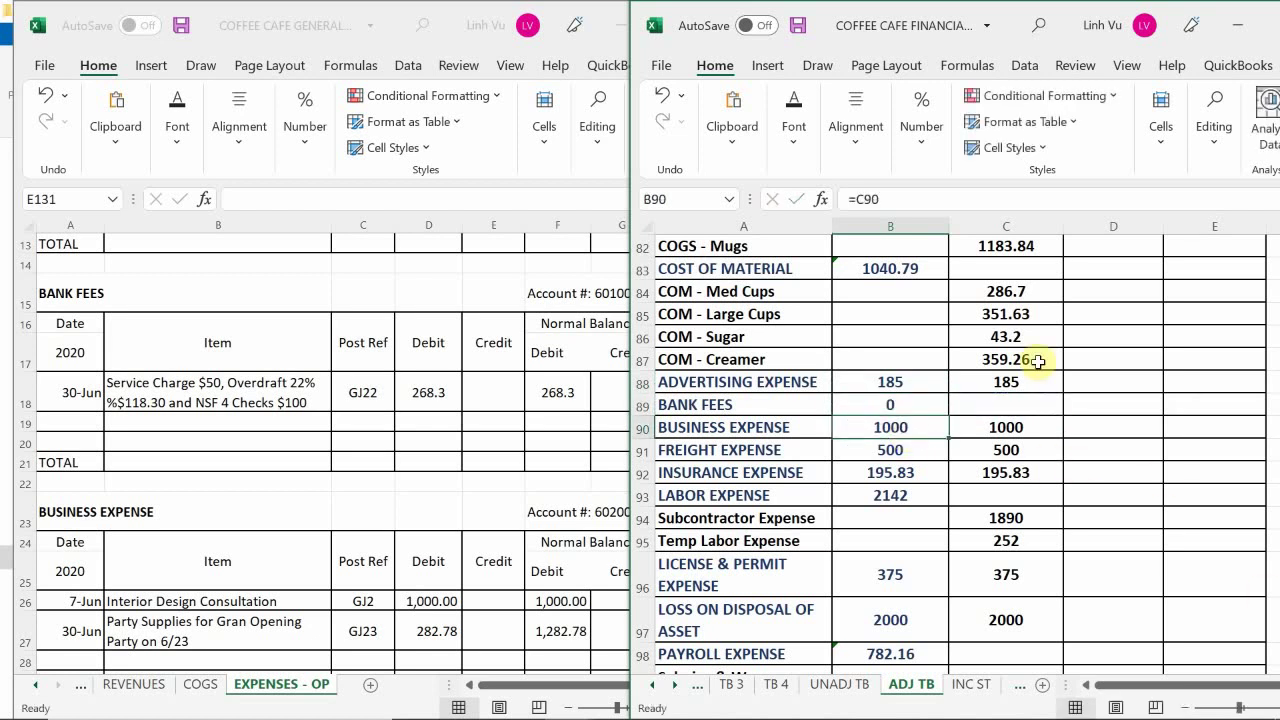
Enter the ledger's bank fees balance of 268.30 in C89
left_click(1010, 404)
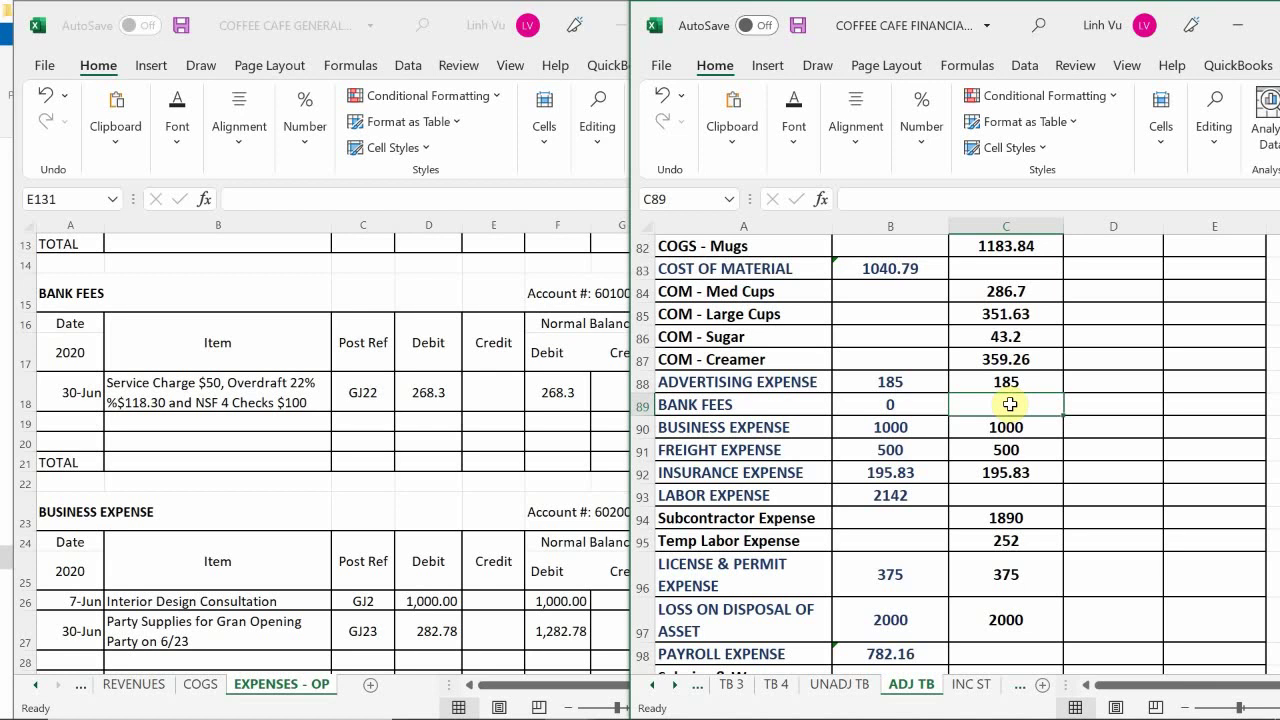
type("268.30")
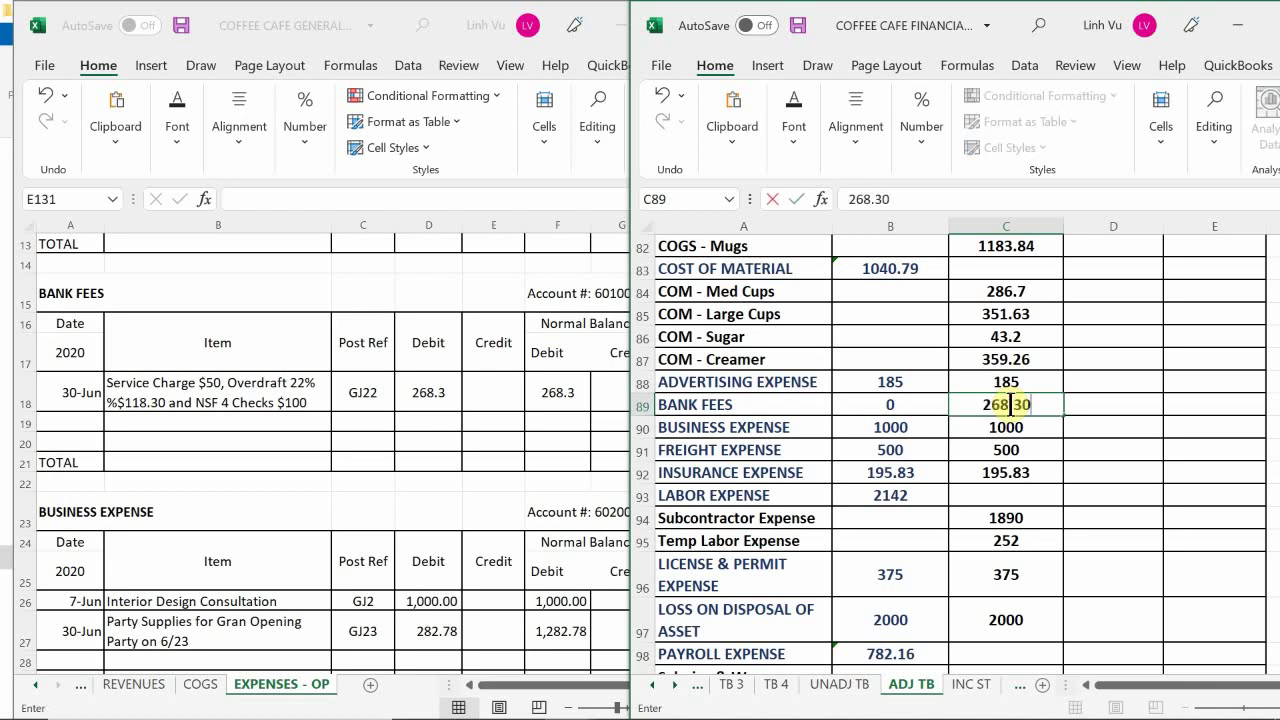
key("Return")
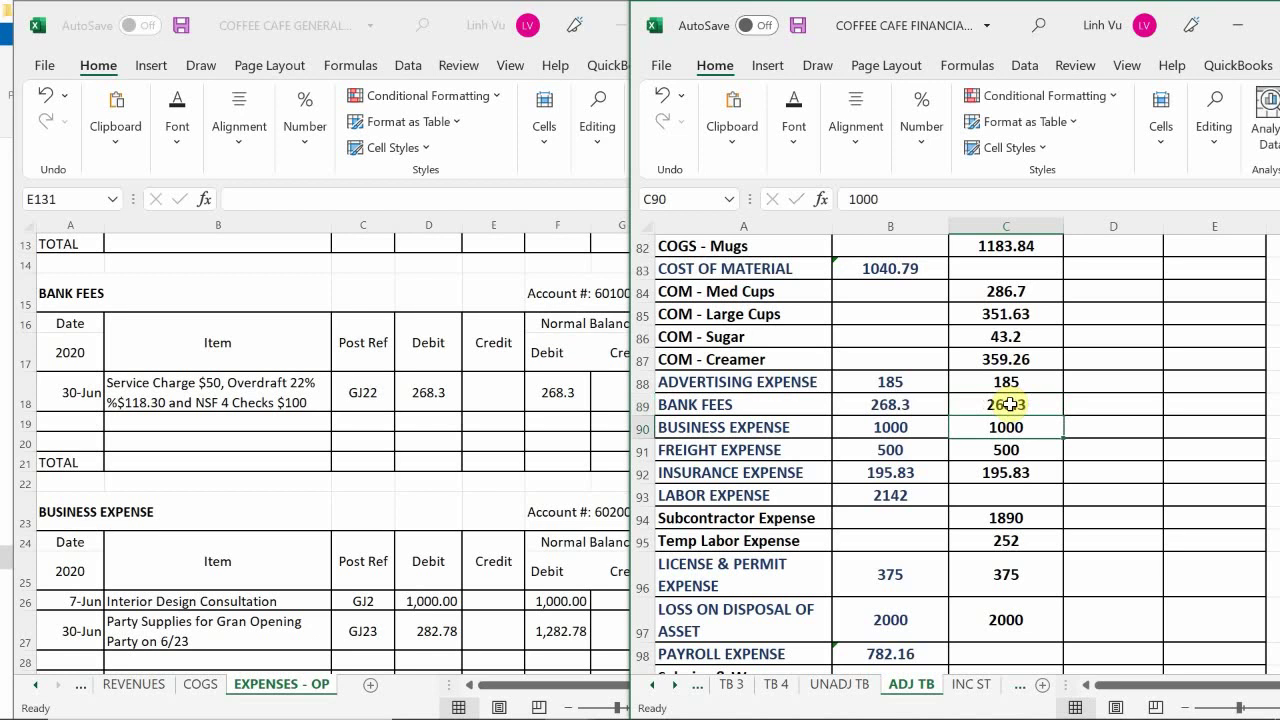
left_click(1010, 404)
type("268.3")
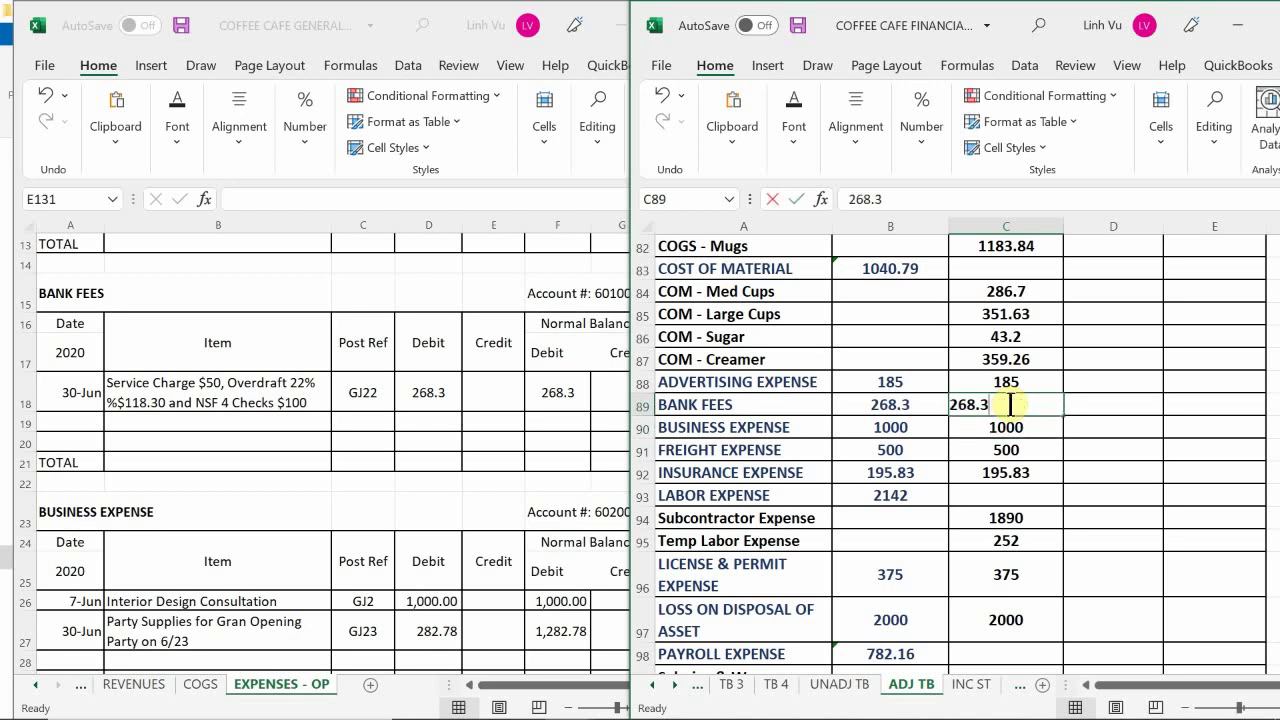
type("0")
key("Return")
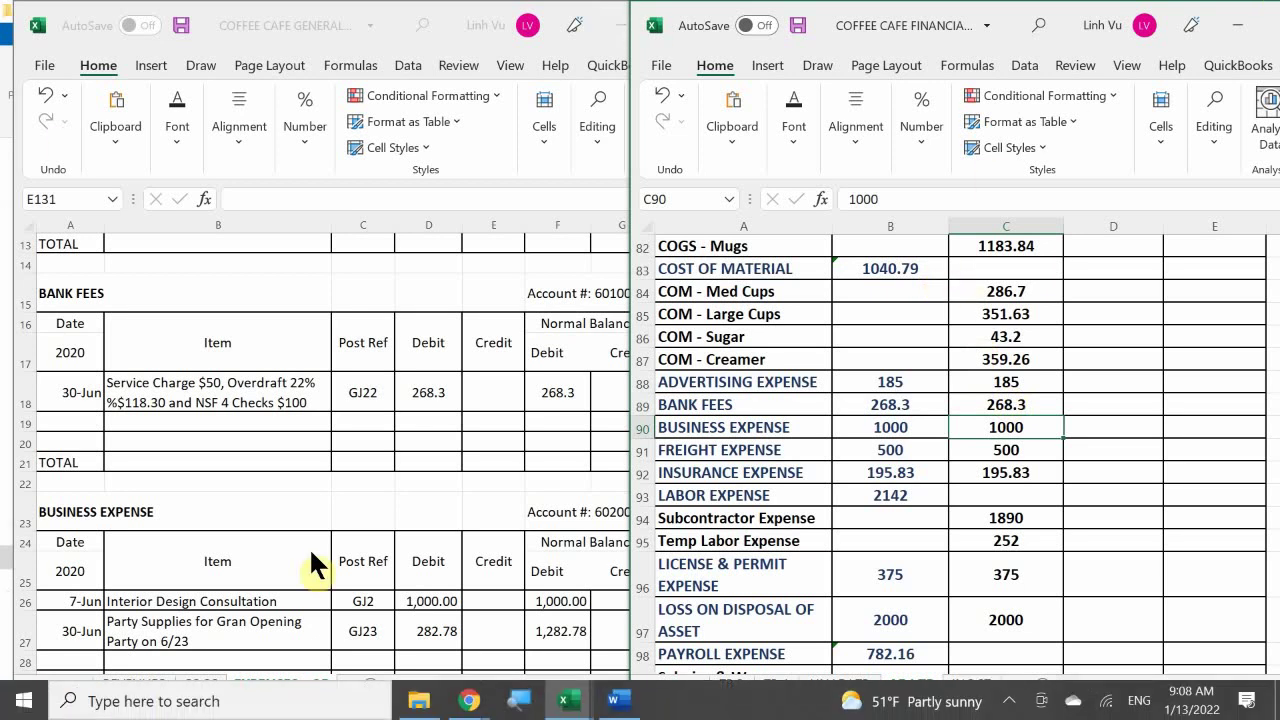
Set the BUSINESS EXPENSE amount in C90 to the ledger balance of 1282.78
left_click(477, 447)
scroll(479, 451, "down", 1)
scroll(479, 451, "down", 2)
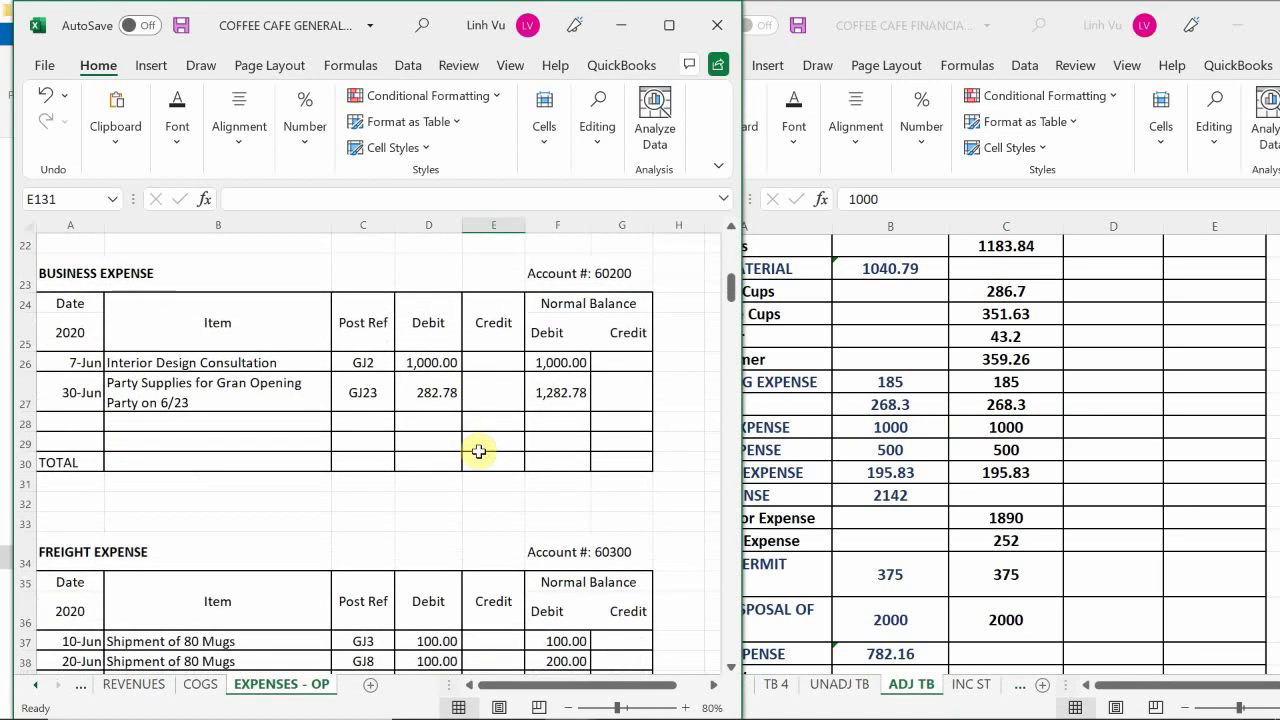
left_click(885, 430)
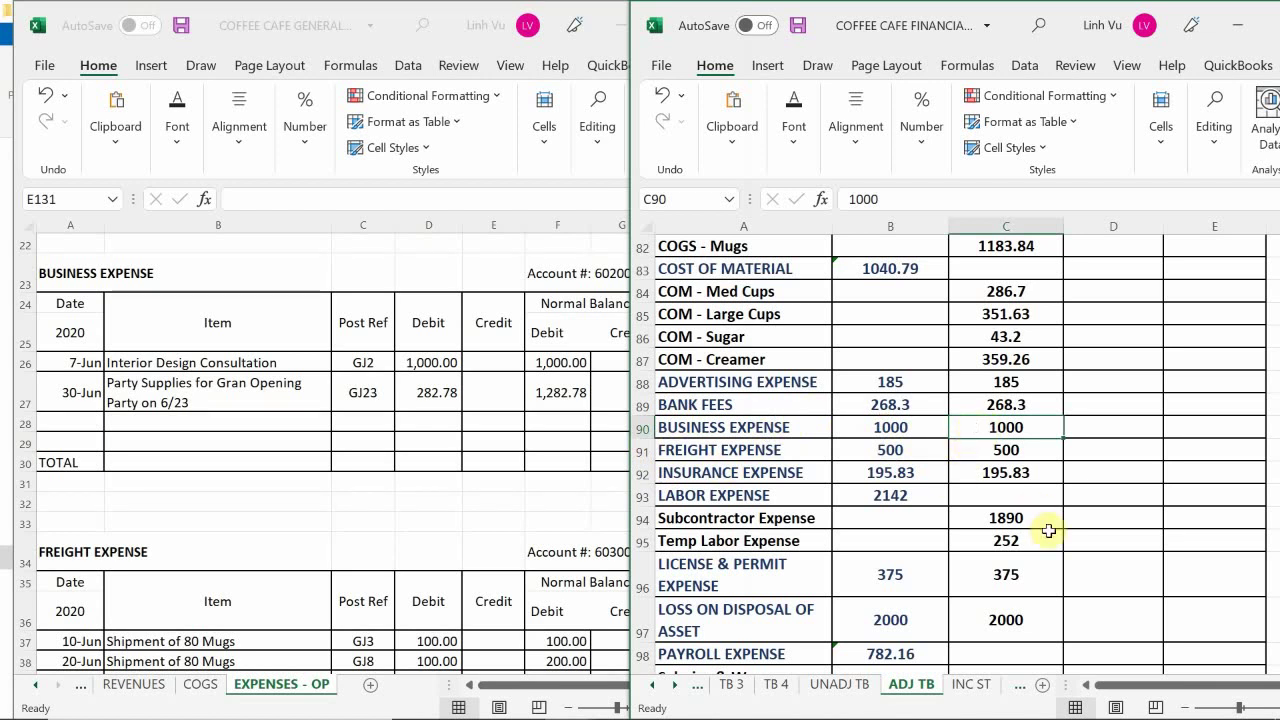
type("1282.")
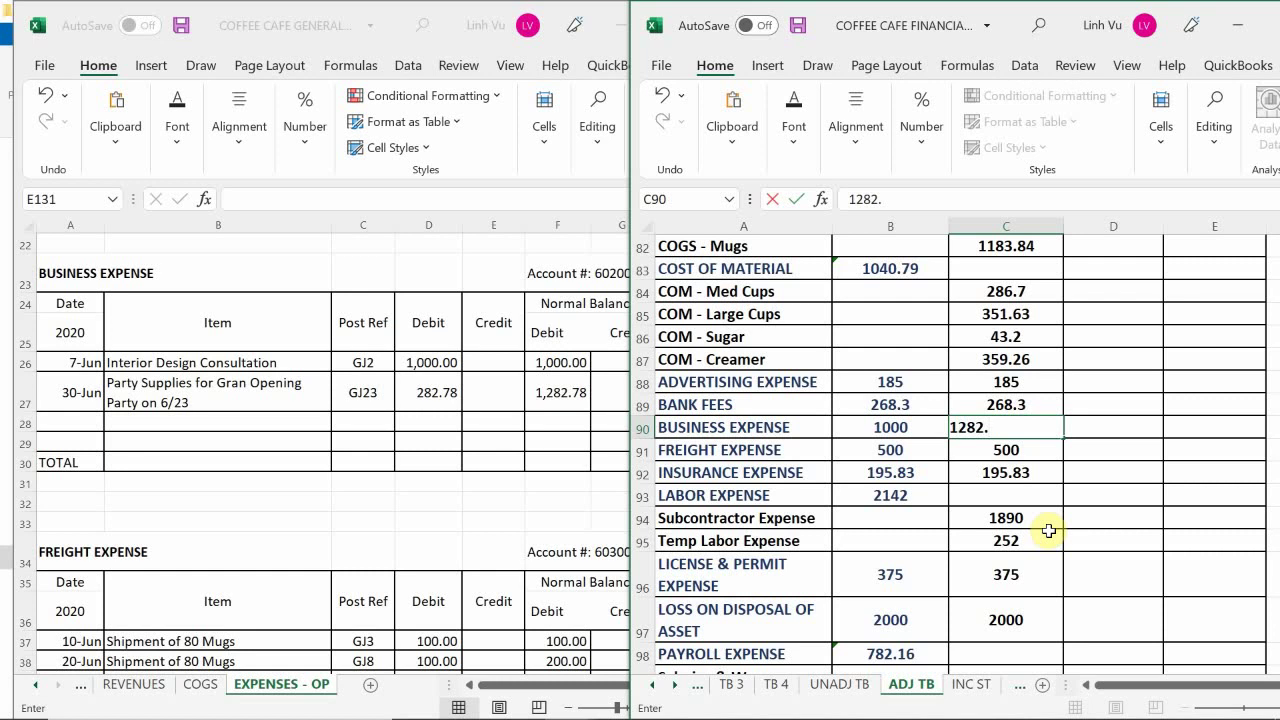
type("78")
key("Return")
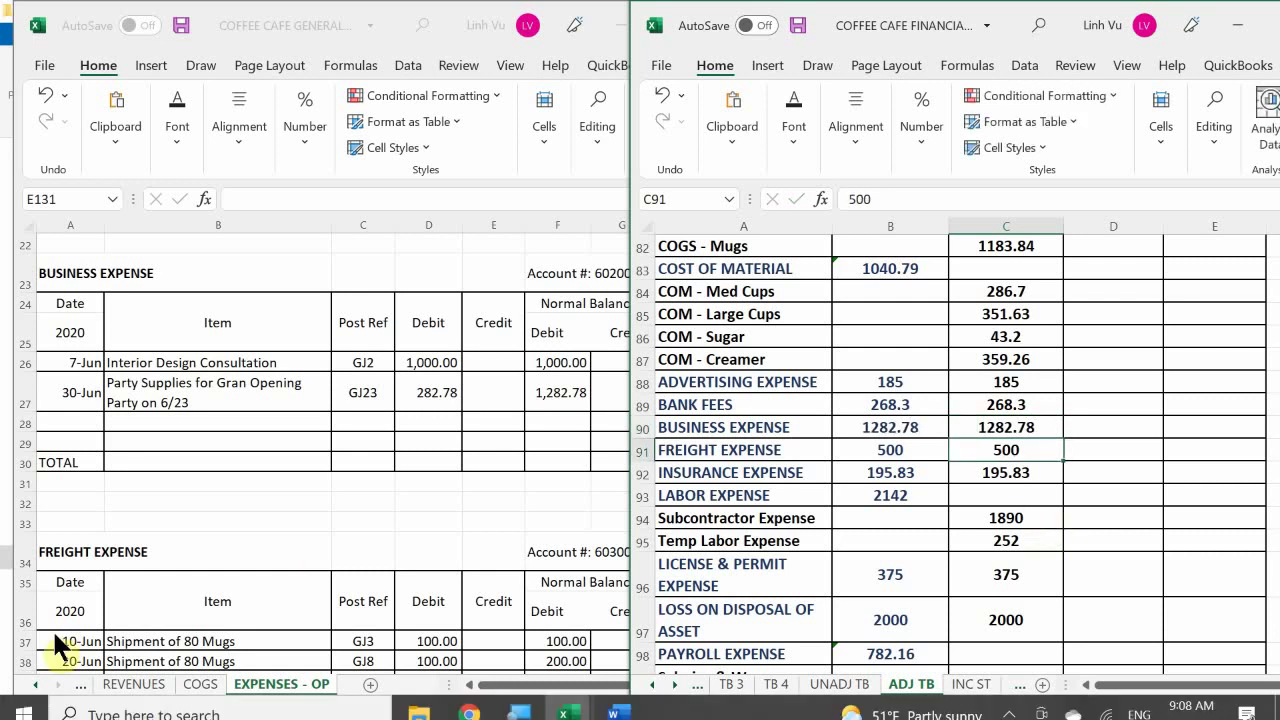
Check the freight expense account in the ledger and set the FREIGHT EXPENSE amount in C91 to 0
left_click(497, 462)
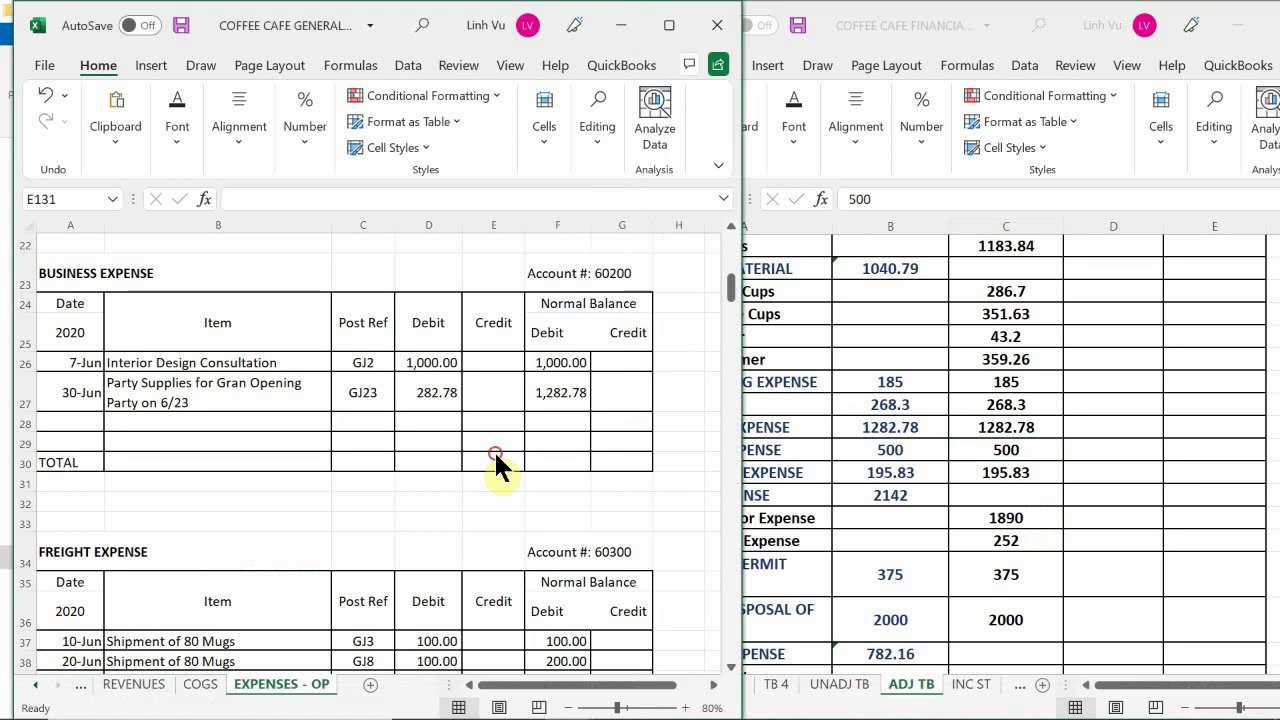
scroll(496, 455, "down", 3)
scroll(496, 455, "down", 2)
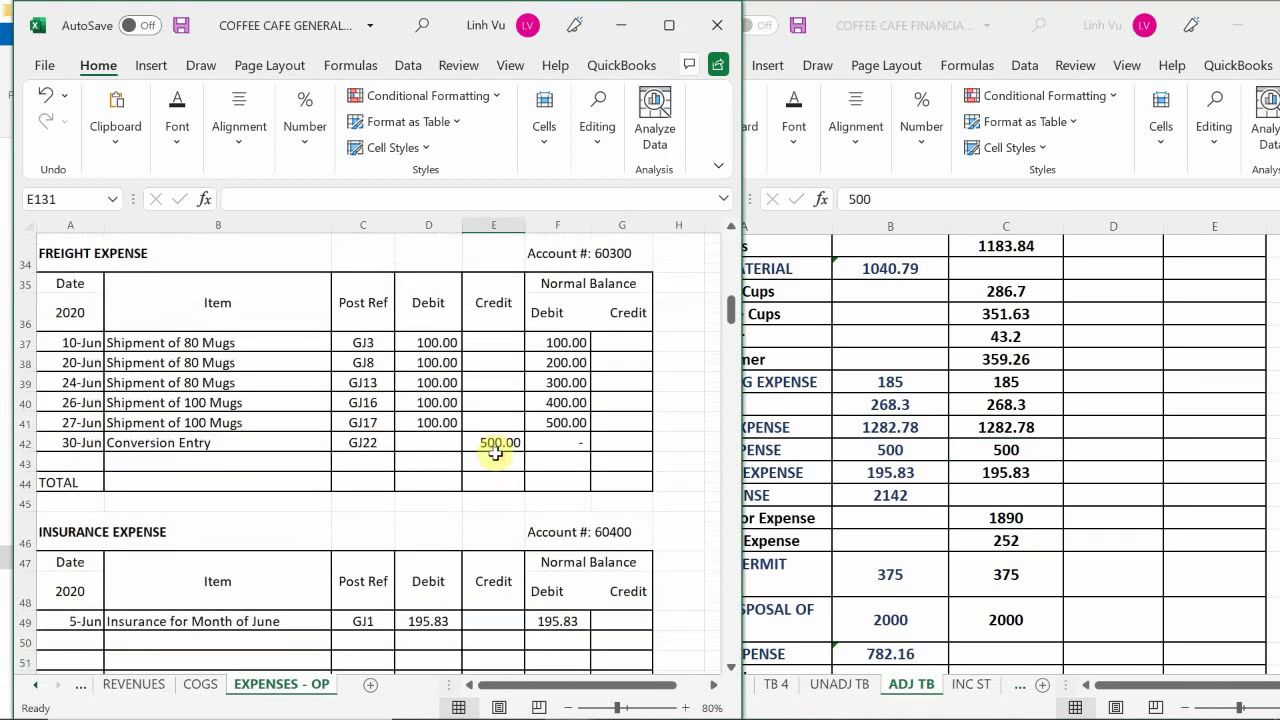
left_click(990, 446)
type("0")
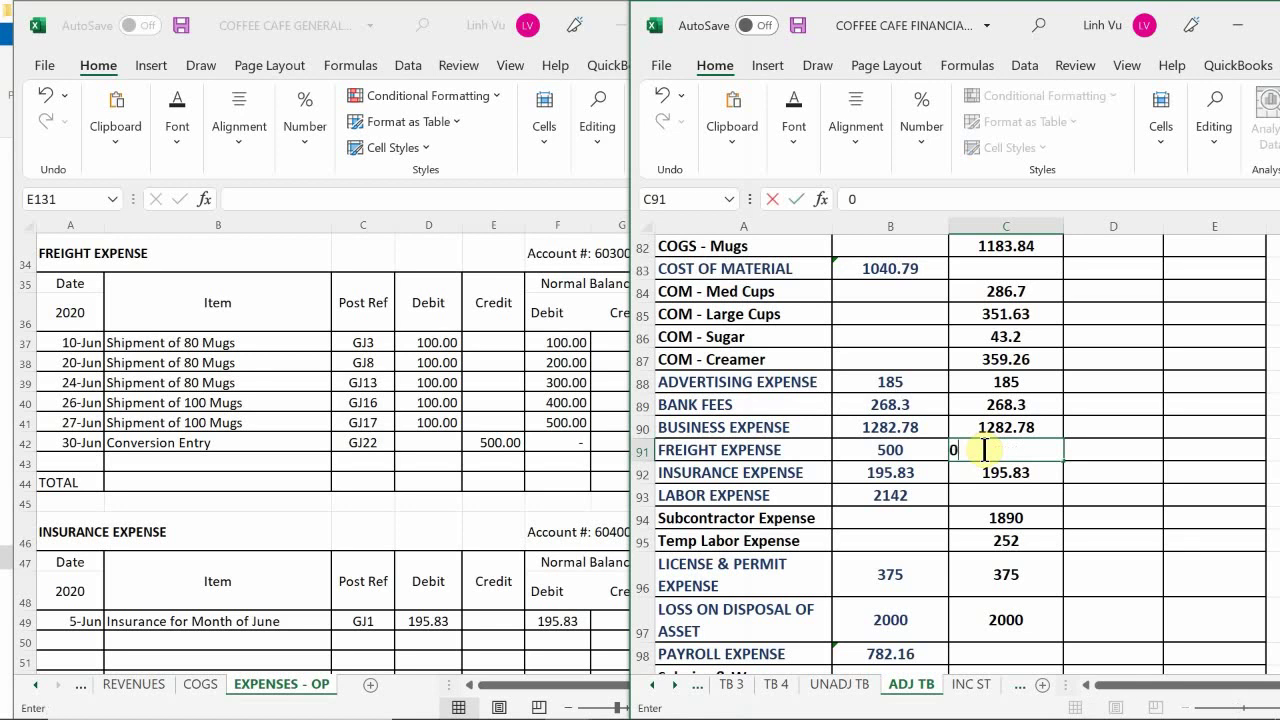
key("Return")
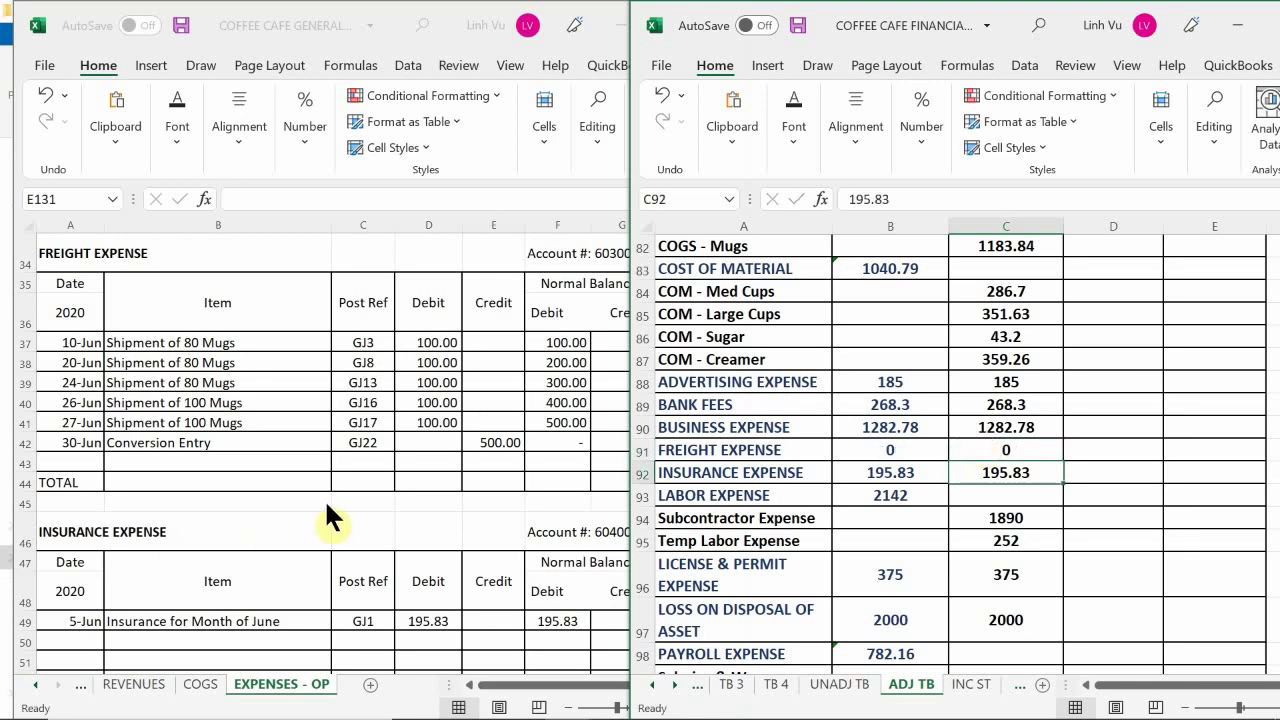
Check the ledger's insurance and interest expense accounts and insert a blank row above LABOR EXPENSE in the adjusted trial balance
left_click(482, 468)
scroll(480, 471, "down", 2)
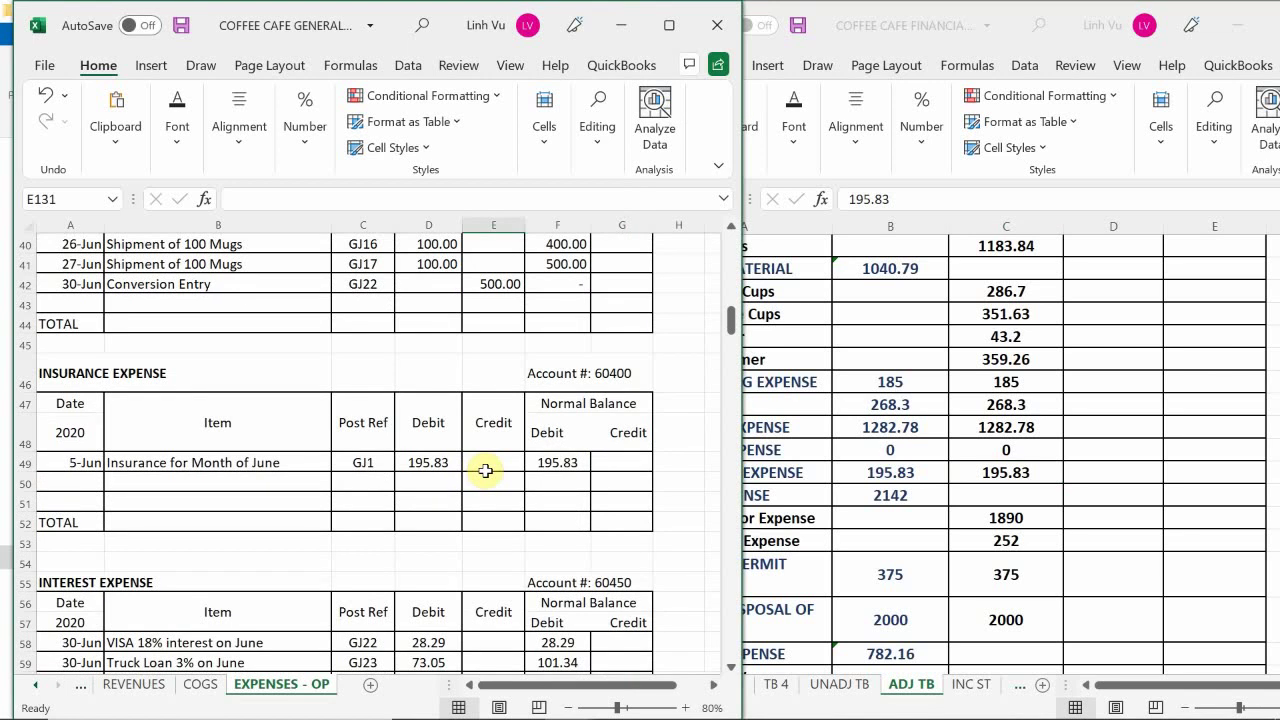
scroll(485, 470, "down", 3)
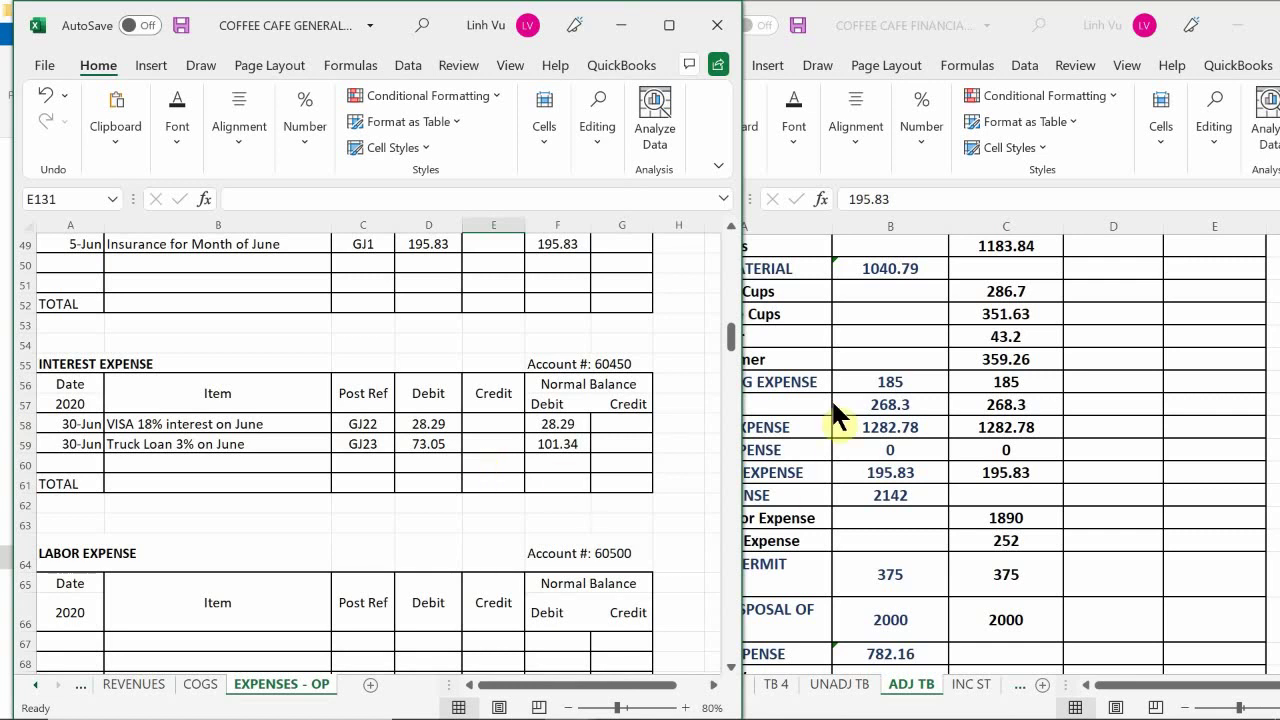
left_click(800, 425)
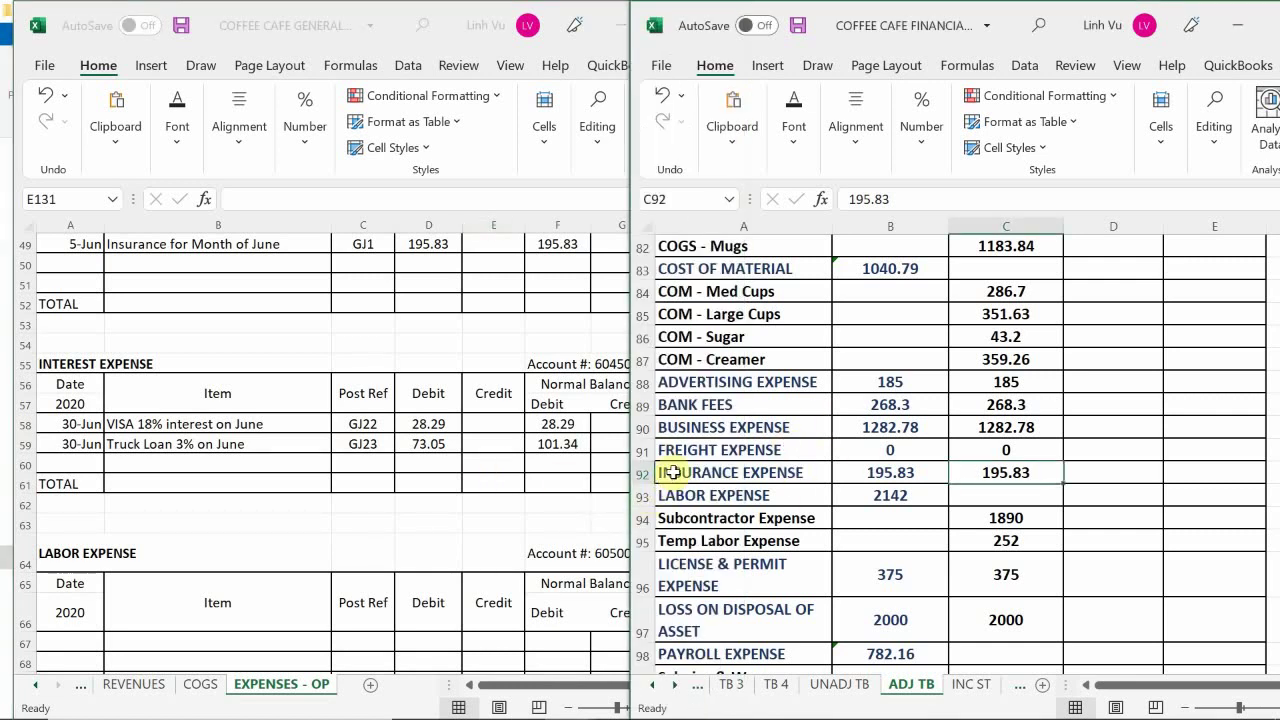
scroll(662, 470, "down", 1)
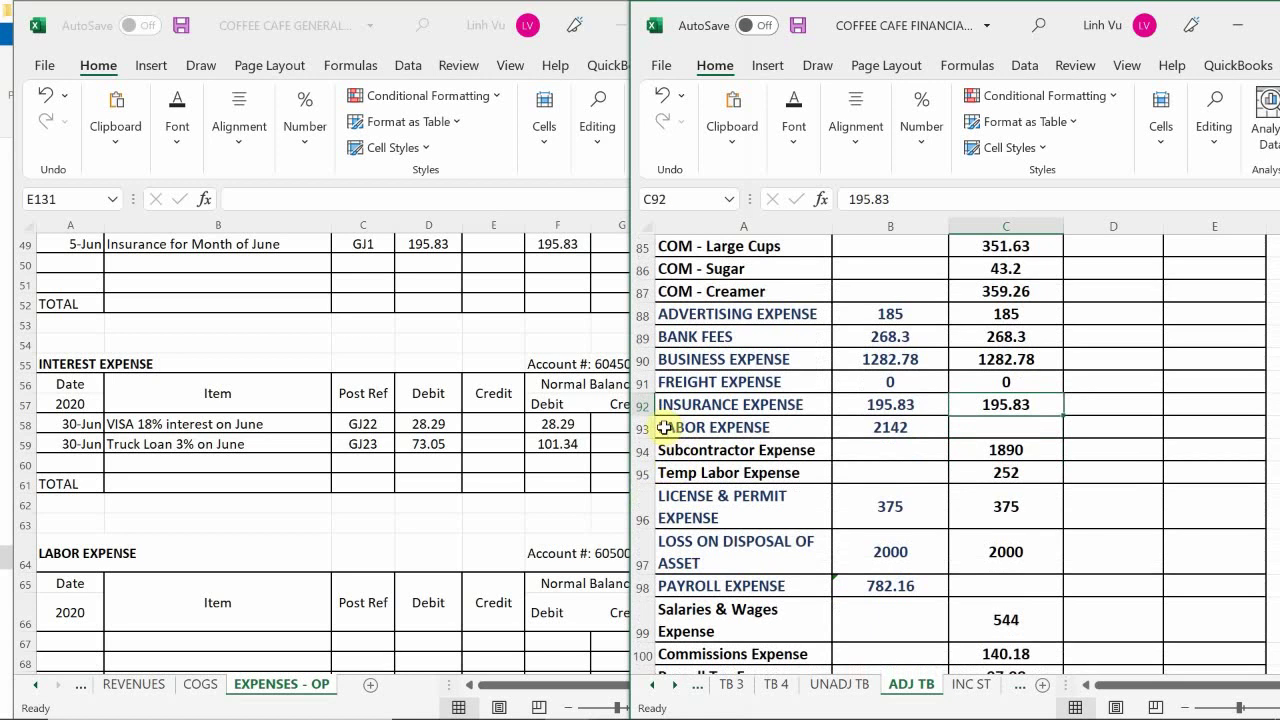
left_click(643, 428)
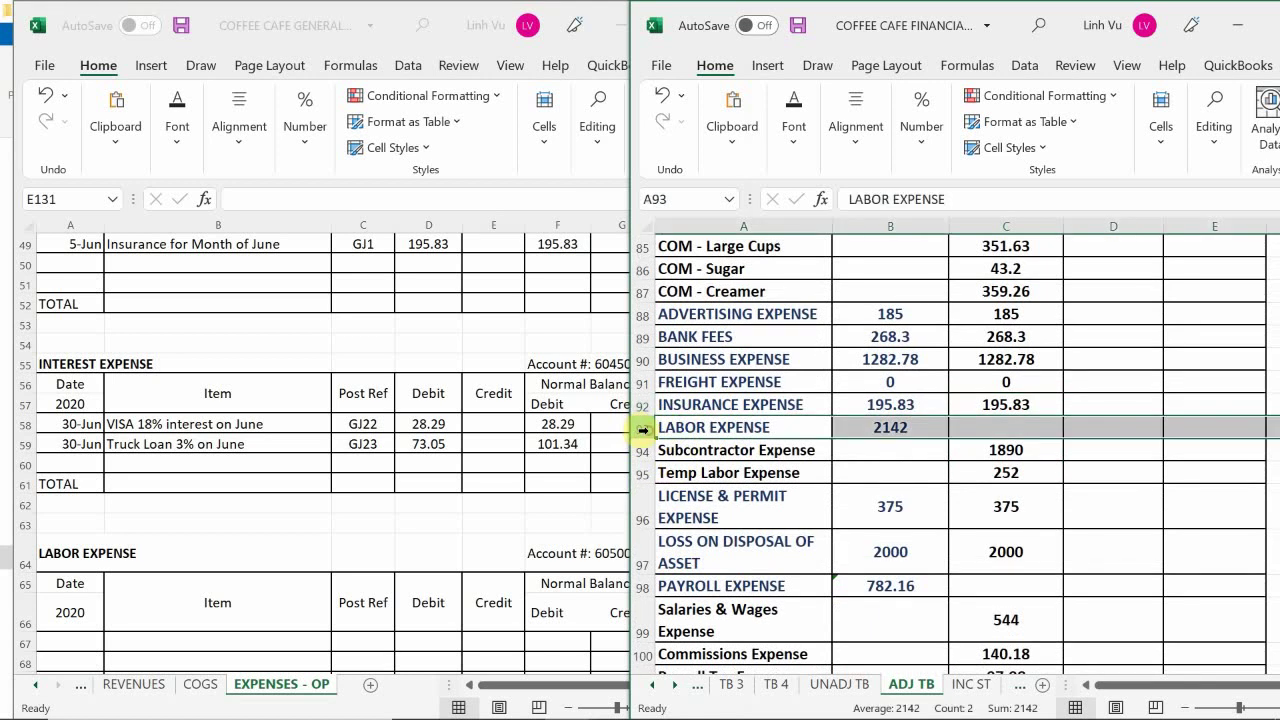
right_click(643, 428)
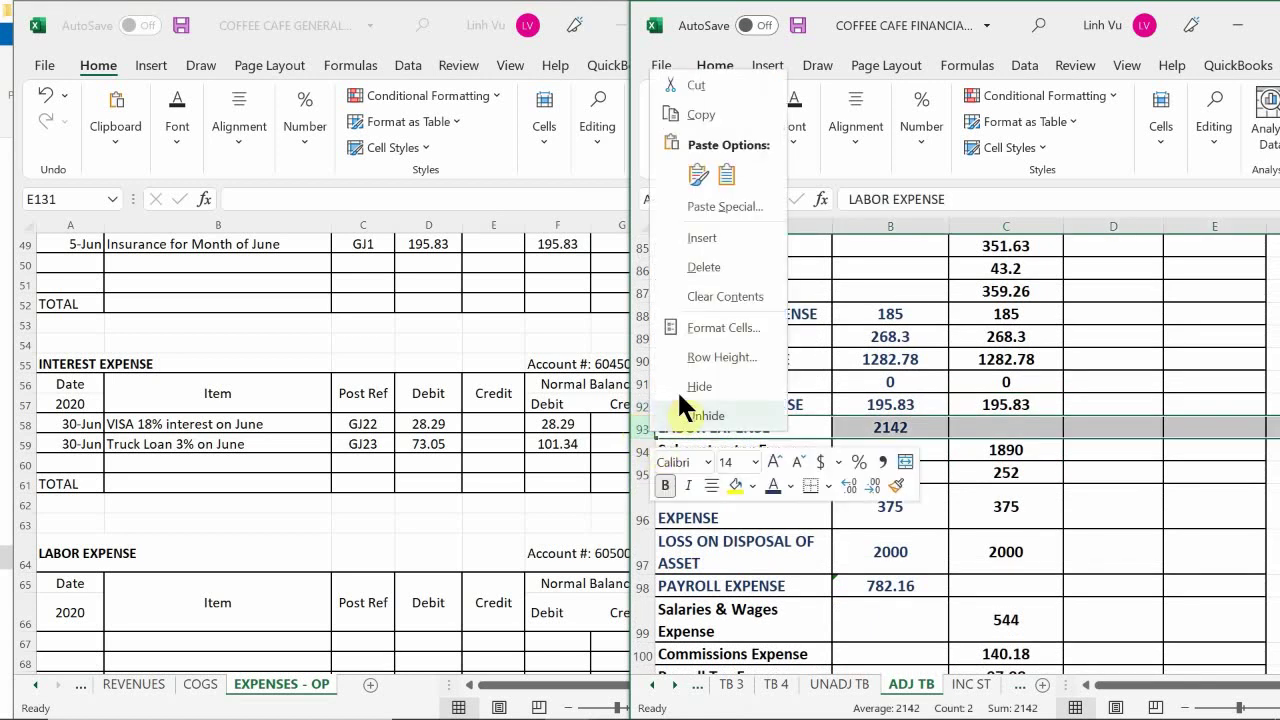
left_click(711, 239)
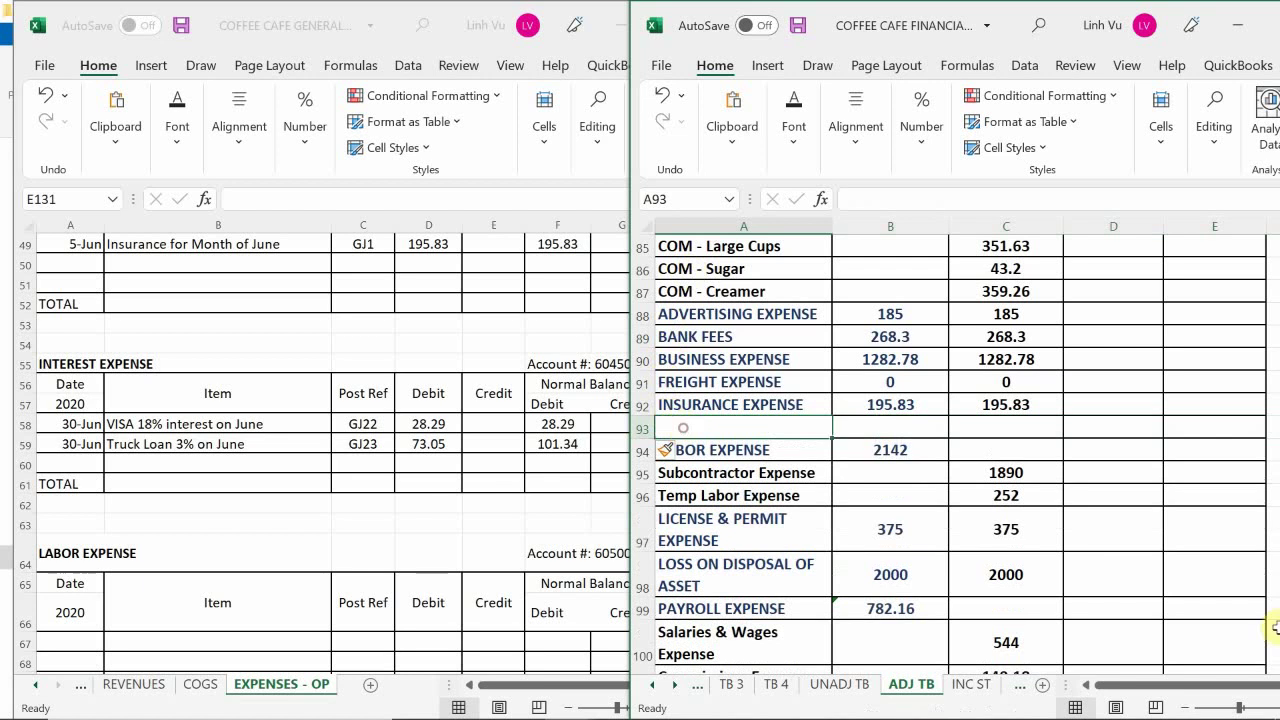
Label the blank row below INSURANCE EXPENSE as INTEREST EXPENSE in A93
type("O")
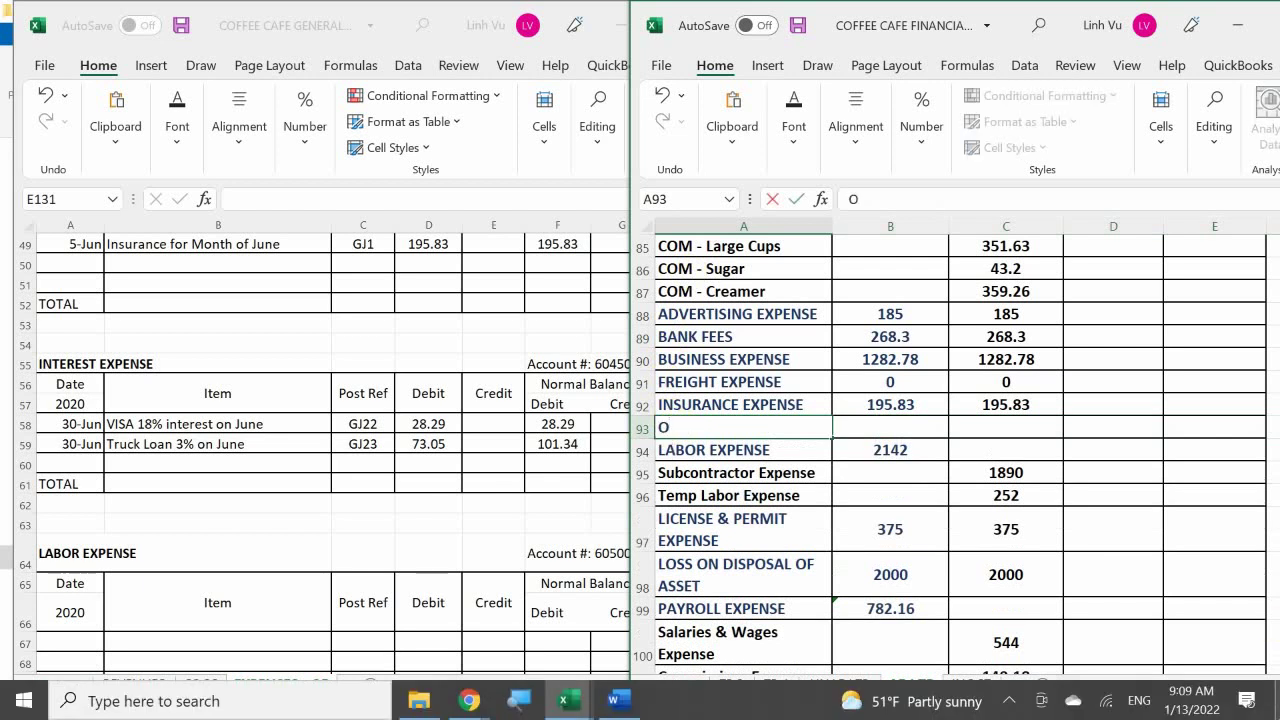
type("NTEREST EXP")
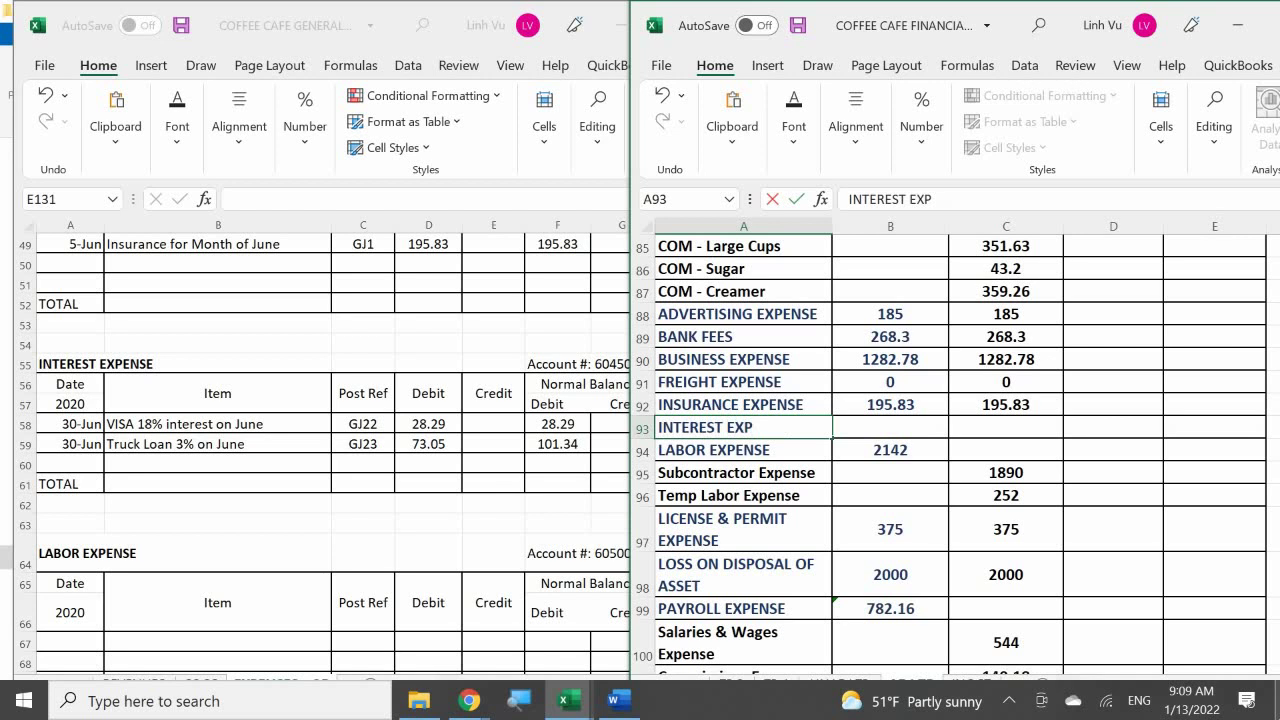
type("ENSE")
key("Return")
key("Up")
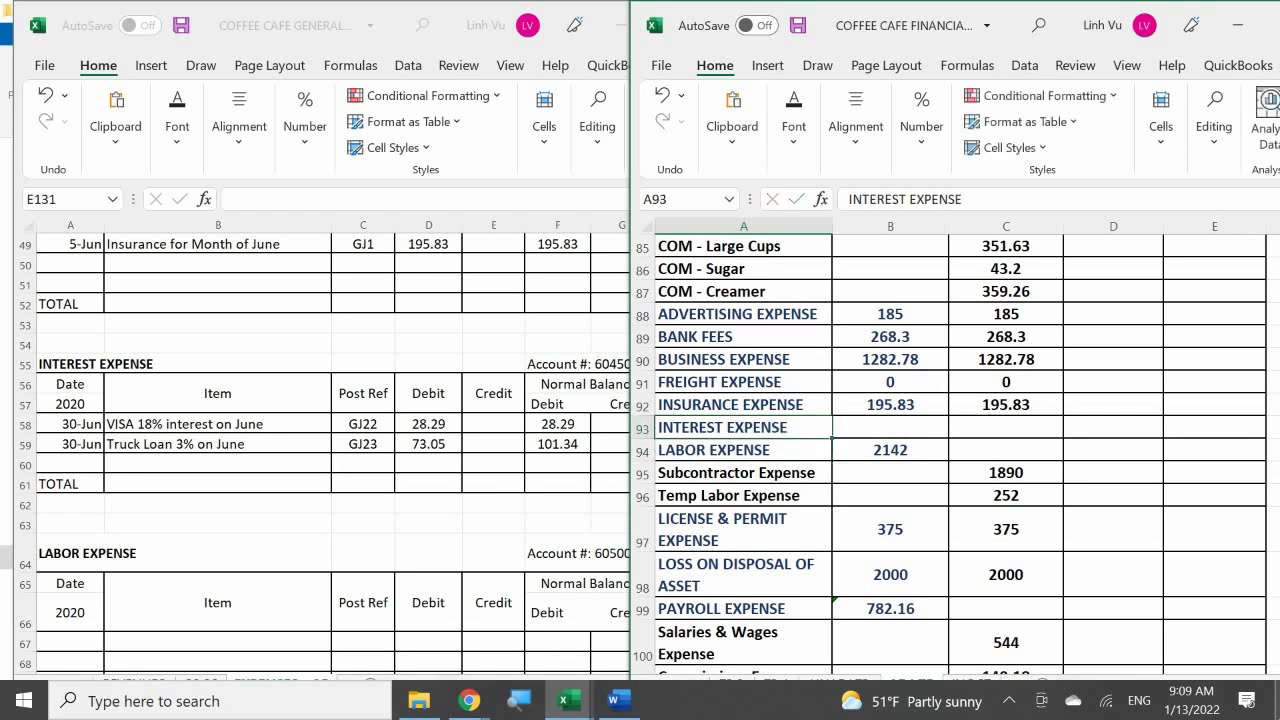
Link the INTEREST EXPENSE amount in B93 to its detail cell with the formula =C93
left_click(890, 427)
type("=C93")
key("Return")
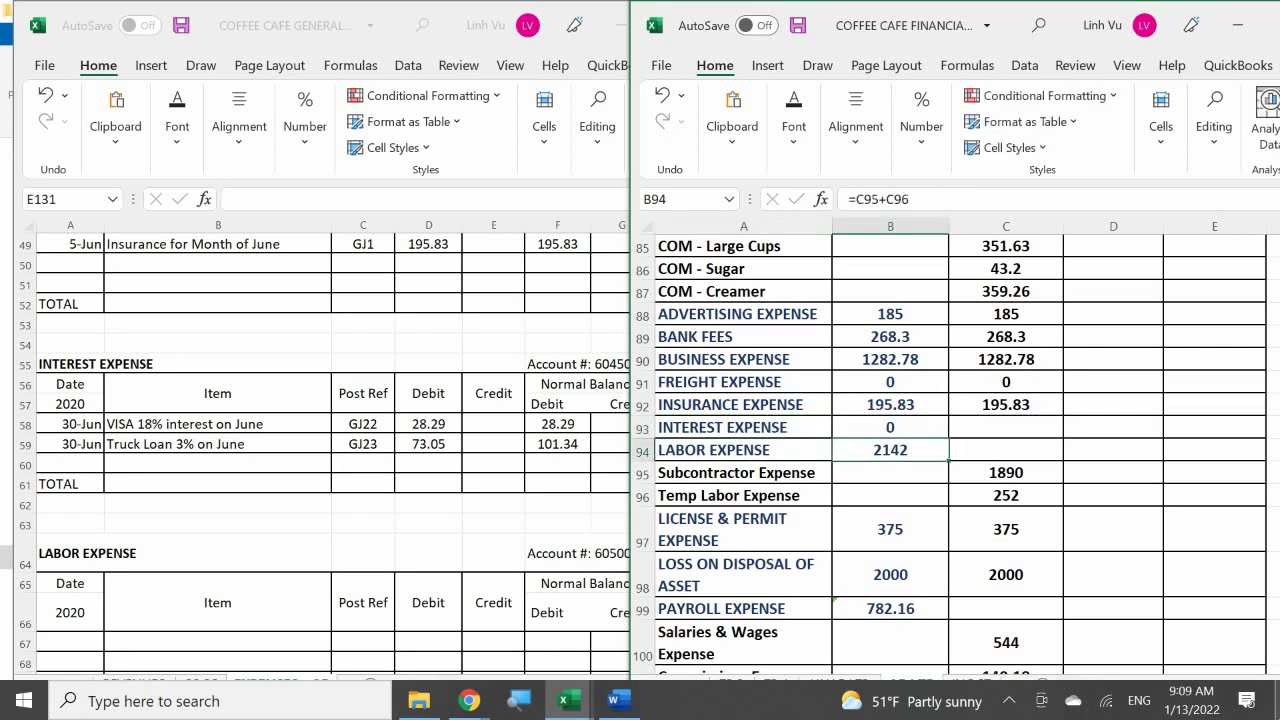
Enter the ledger's interest expense balance of 101.34 in C93
left_click(1006, 450)
left_click(1006, 427)
left_click(1006, 404)
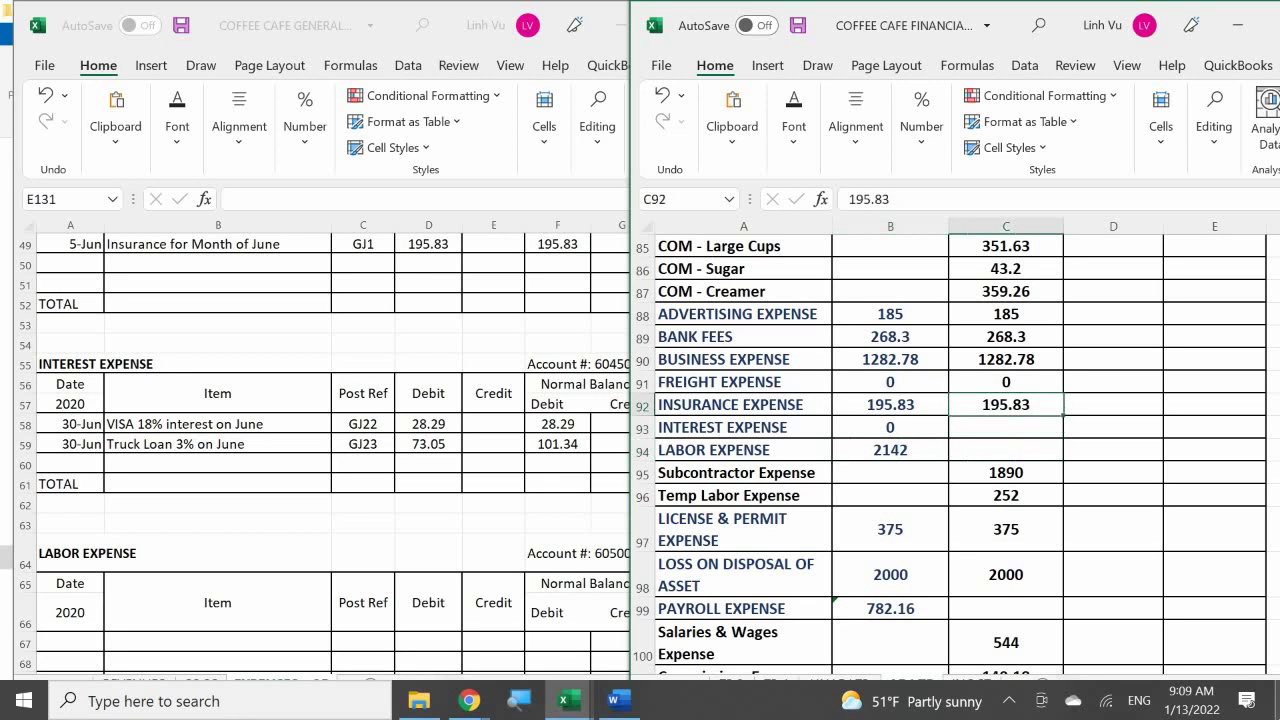
left_click(1006, 427)
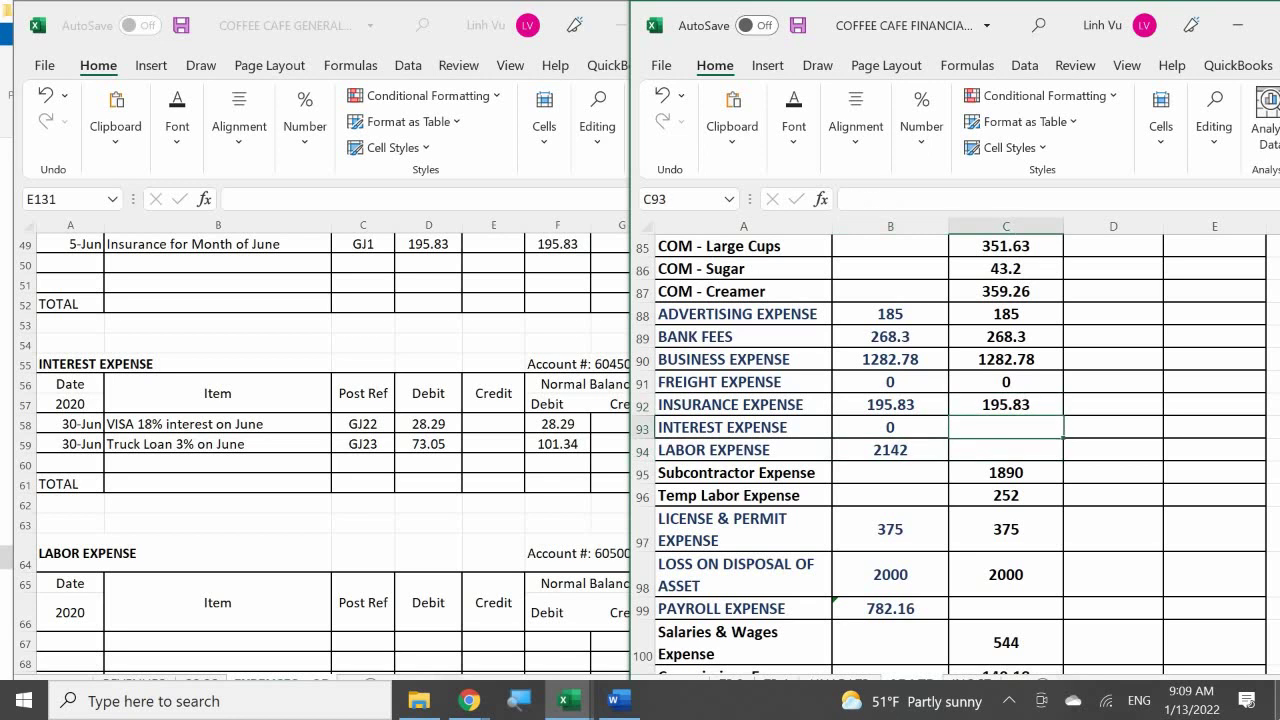
type("101.34")
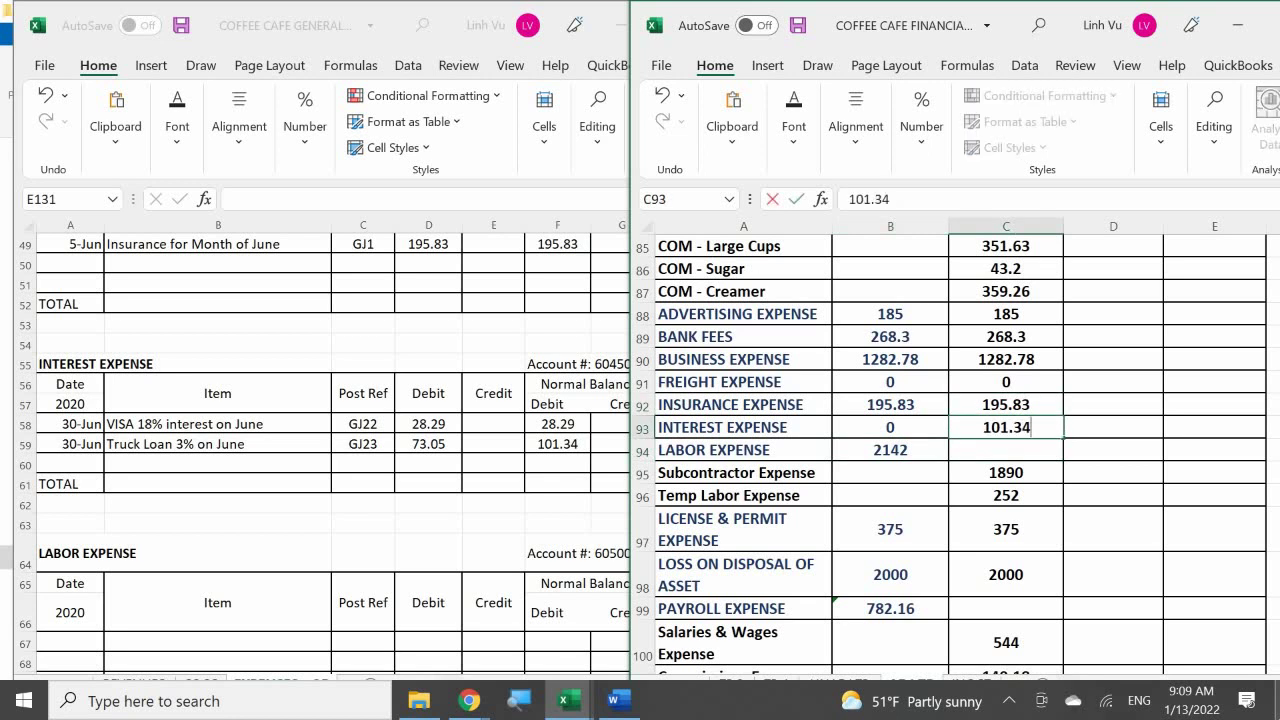
key("Return")
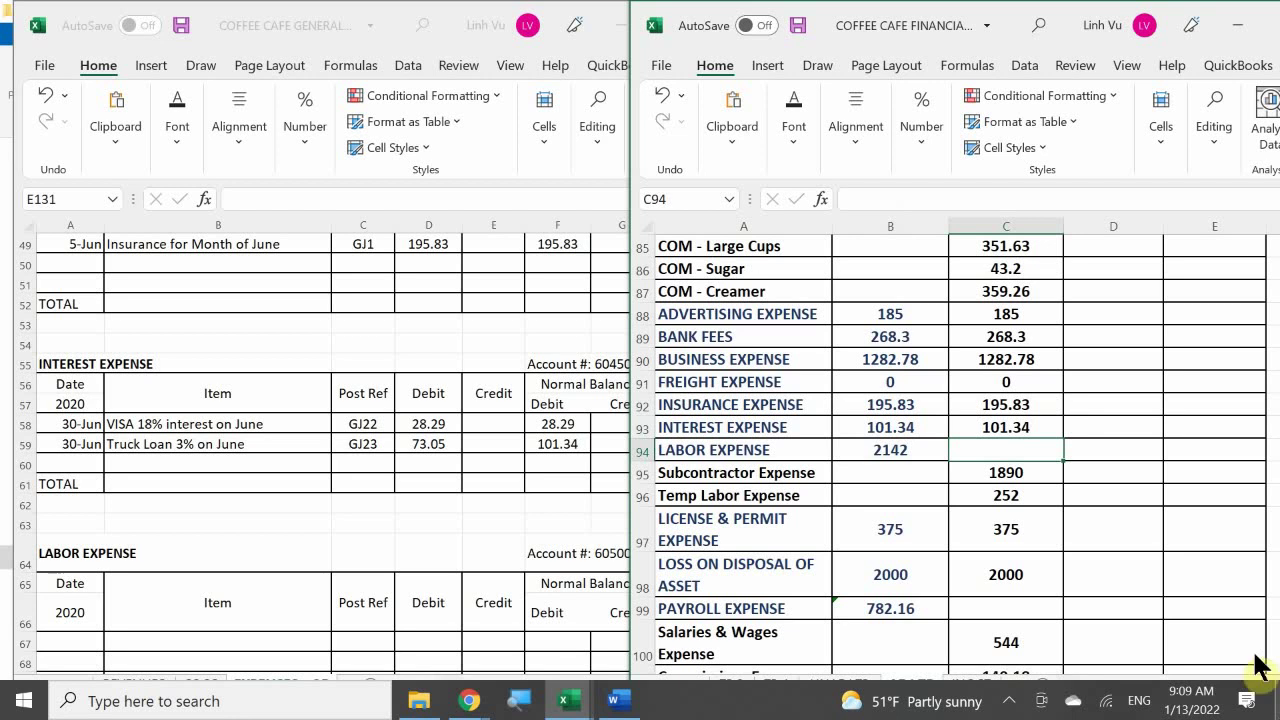
Examine the ledger's labor, subcontractor, temporary labor, license and permit, loss on disposal and office supplies expense accounts against the adjusted trial balance
left_click(519, 517)
scroll(519, 517, "down", 5)
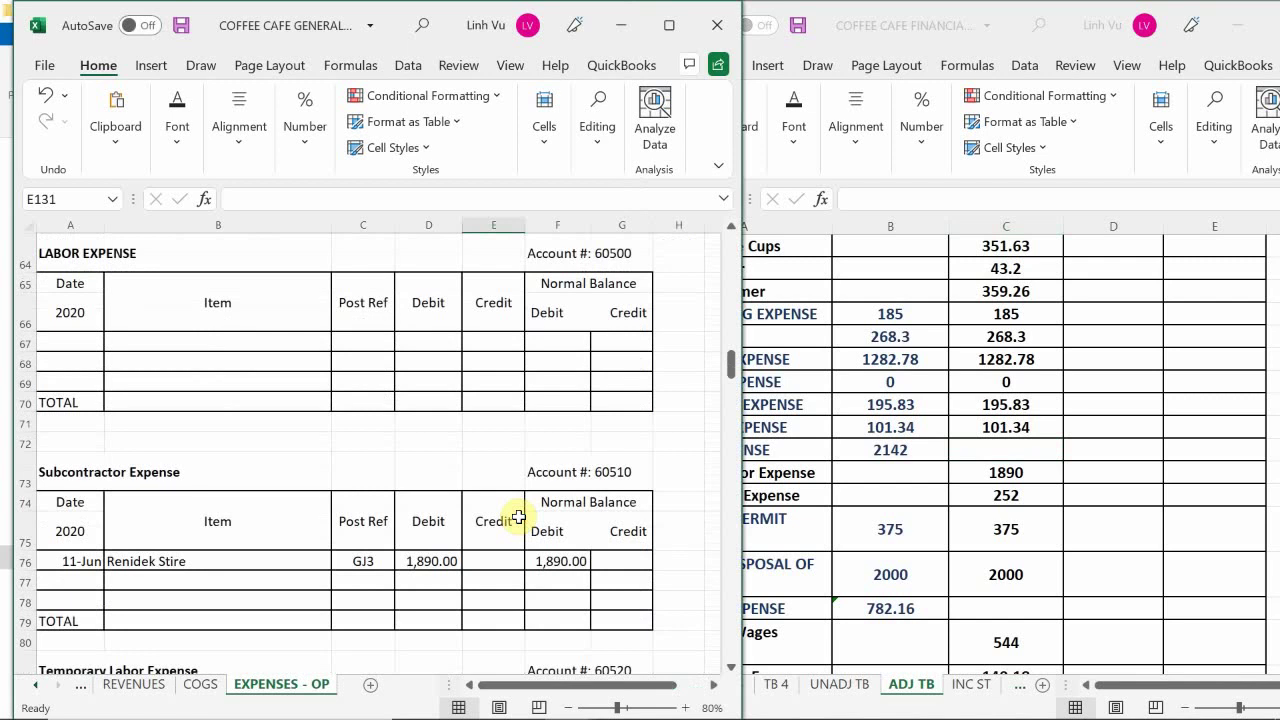
scroll(519, 517, "down", 2)
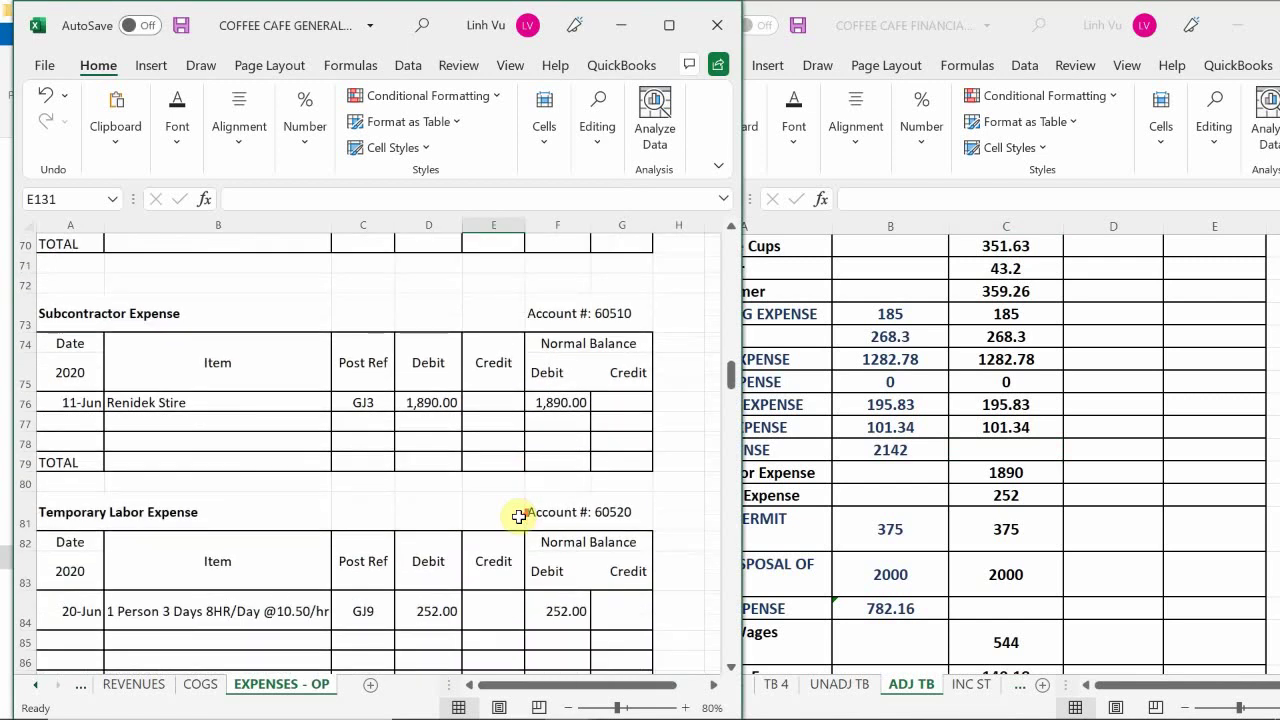
scroll(519, 517, "down", 4)
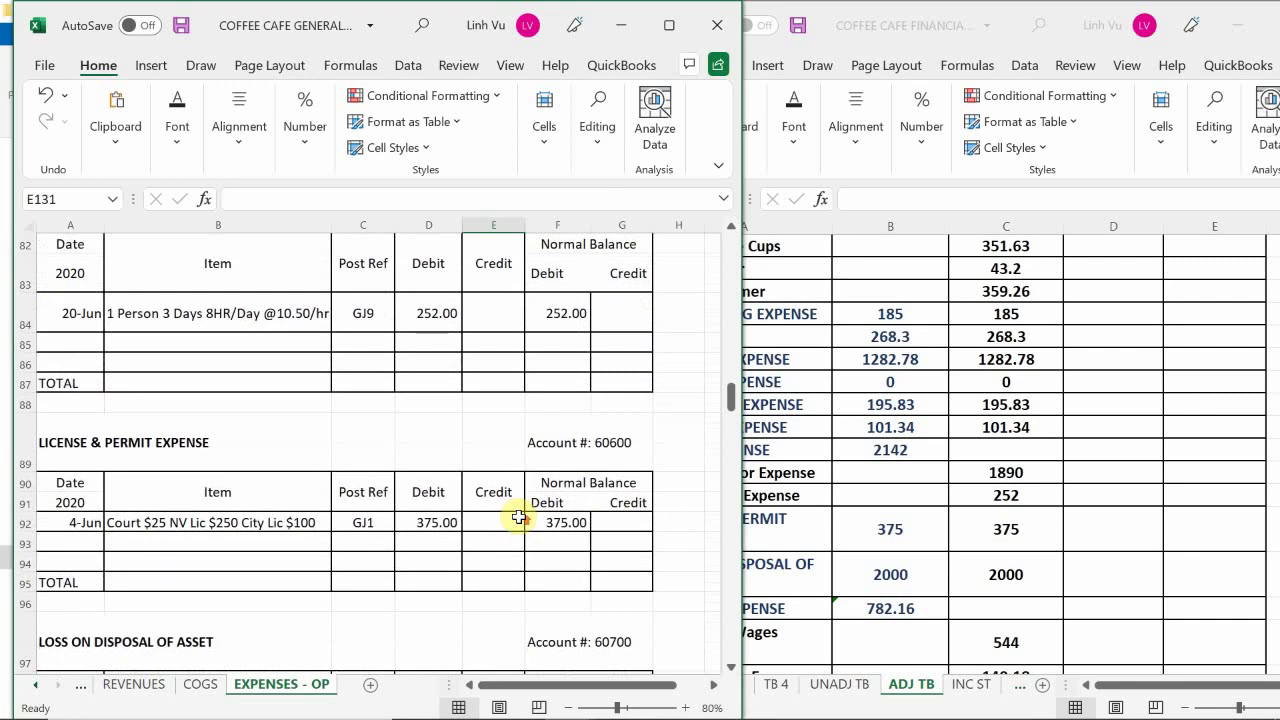
scroll(519, 517, "up", 1)
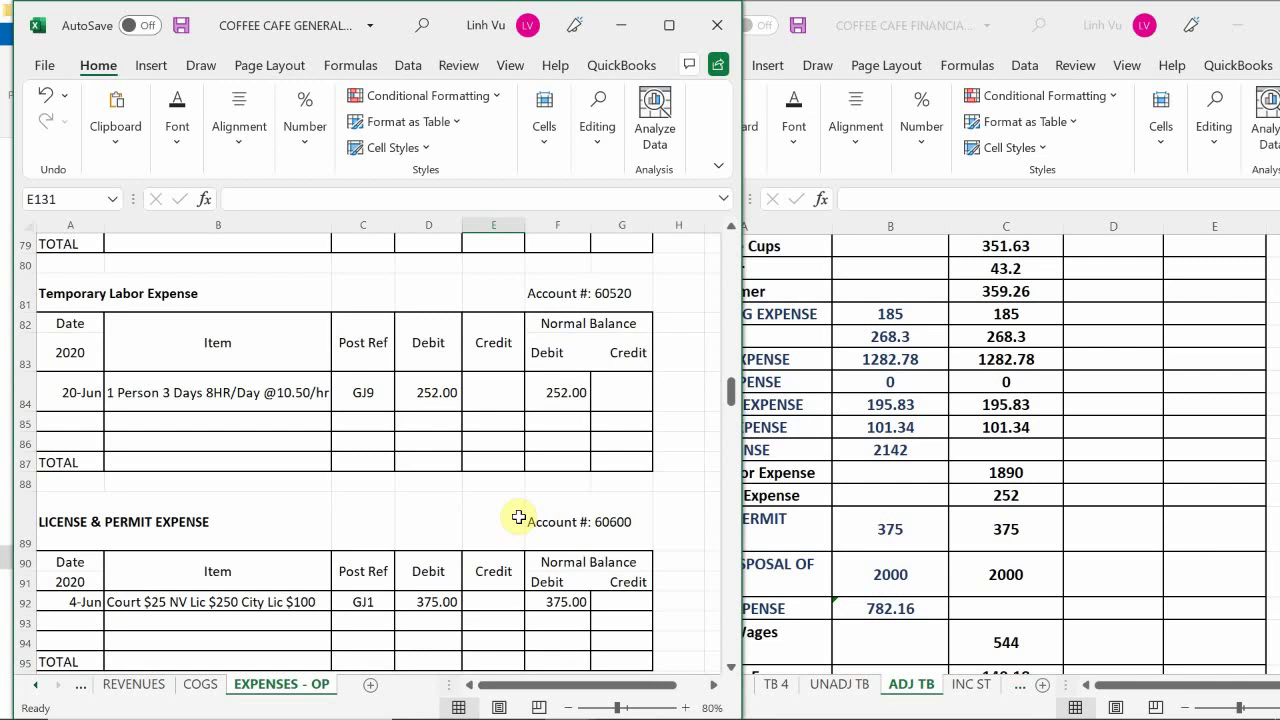
left_click(501, 508)
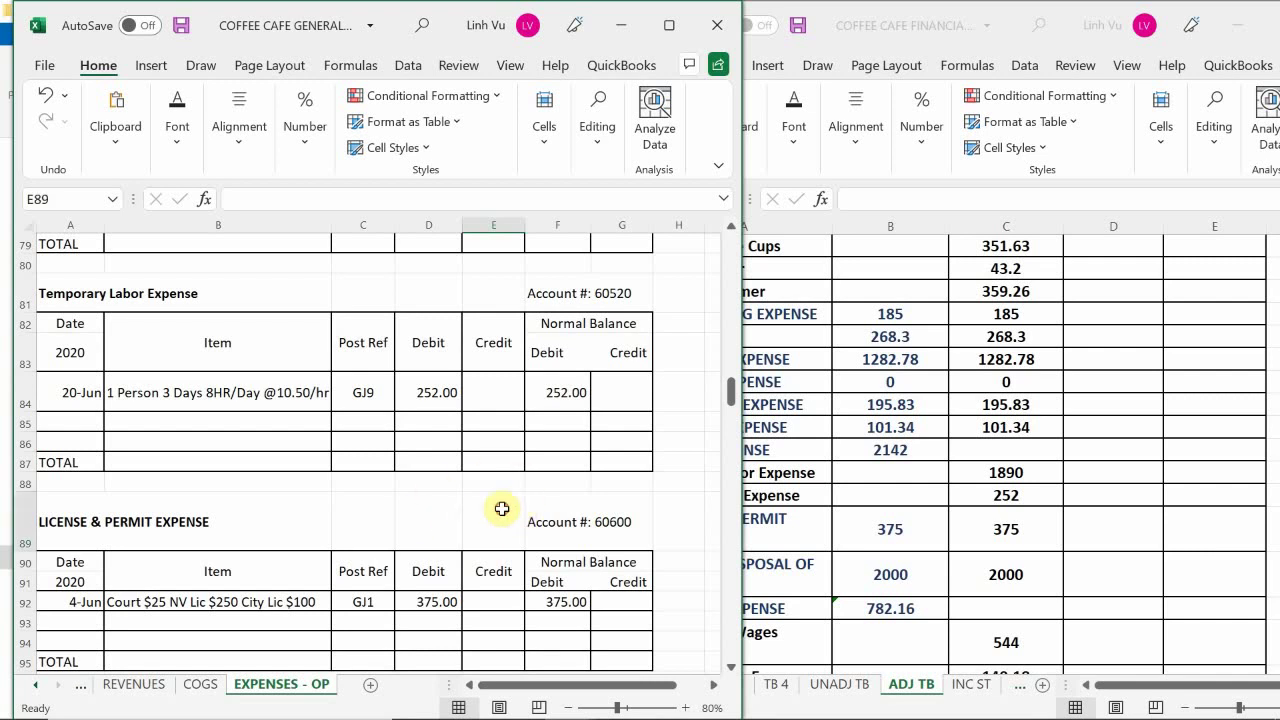
scroll(501, 508, "down", 2)
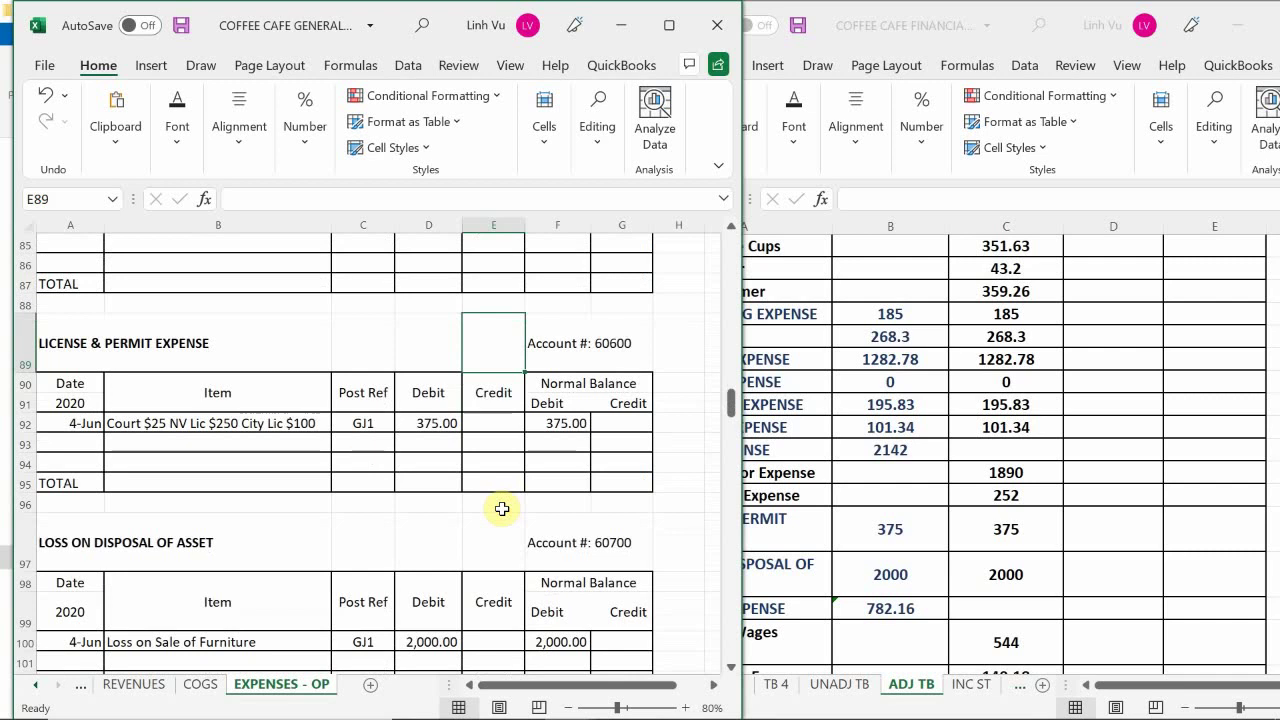
scroll(501, 508, "down", 3)
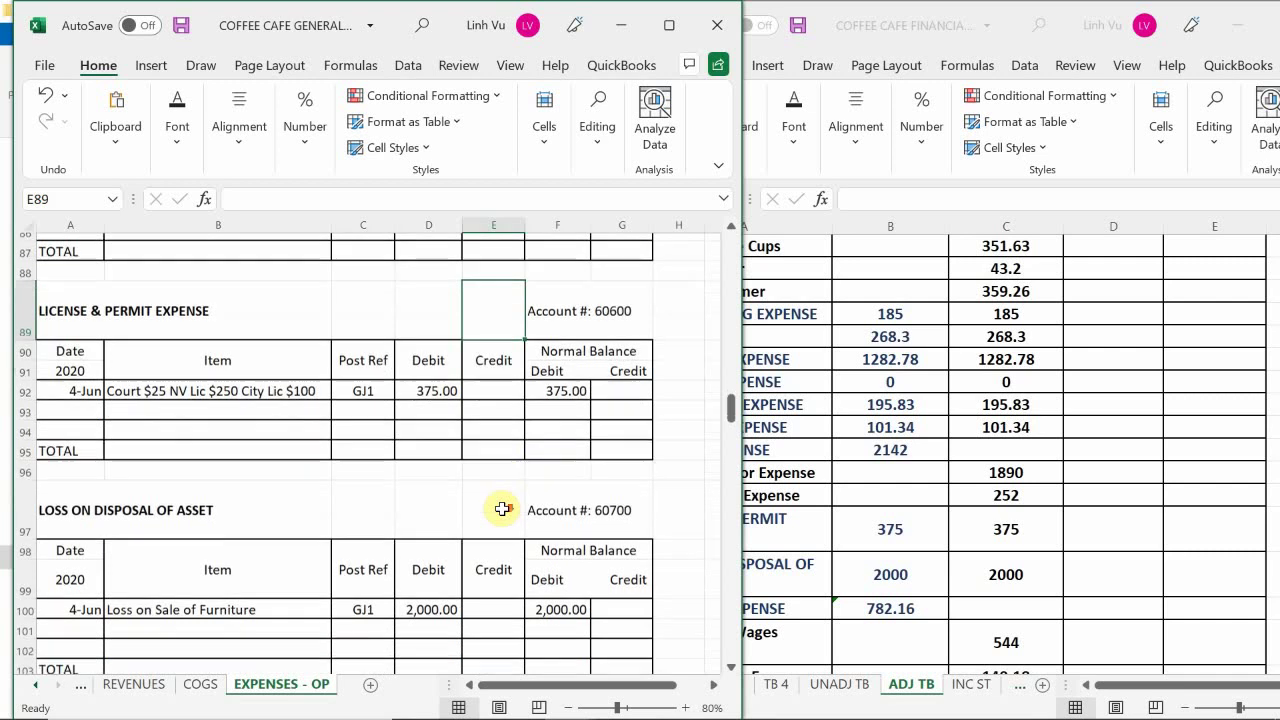
scroll(501, 508, "down", 1)
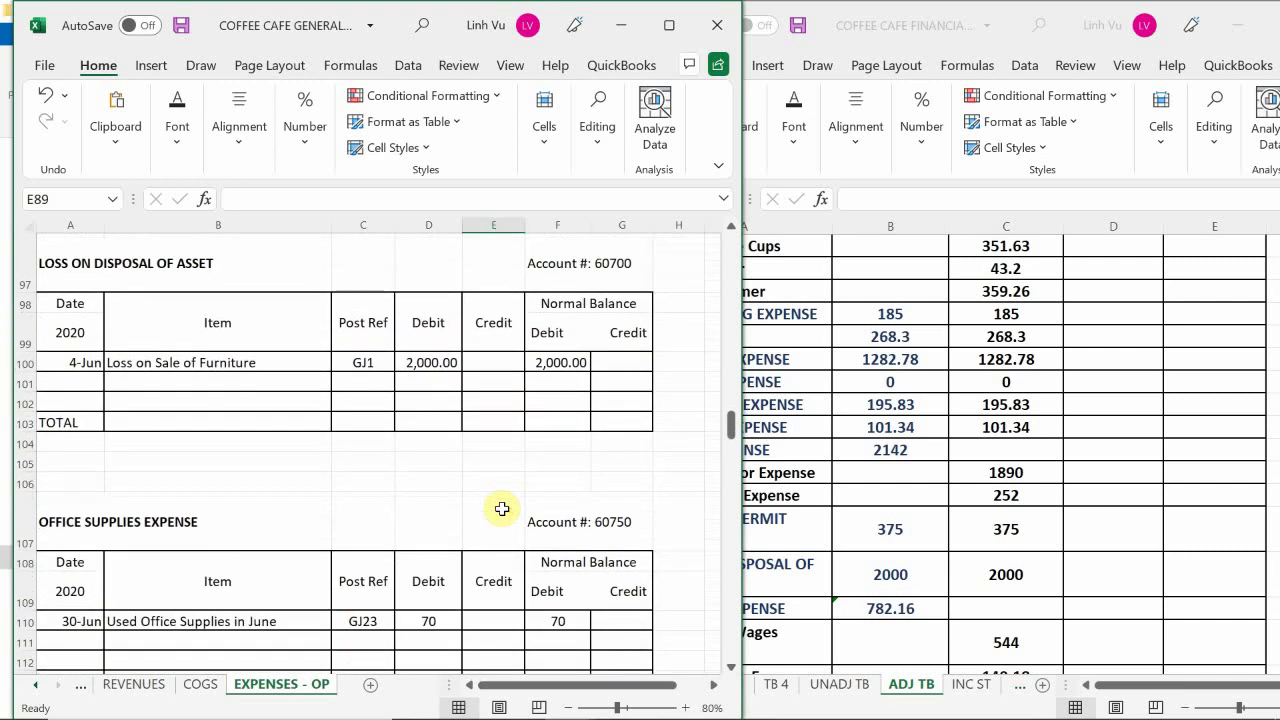
scroll(501, 508, "down", 2)
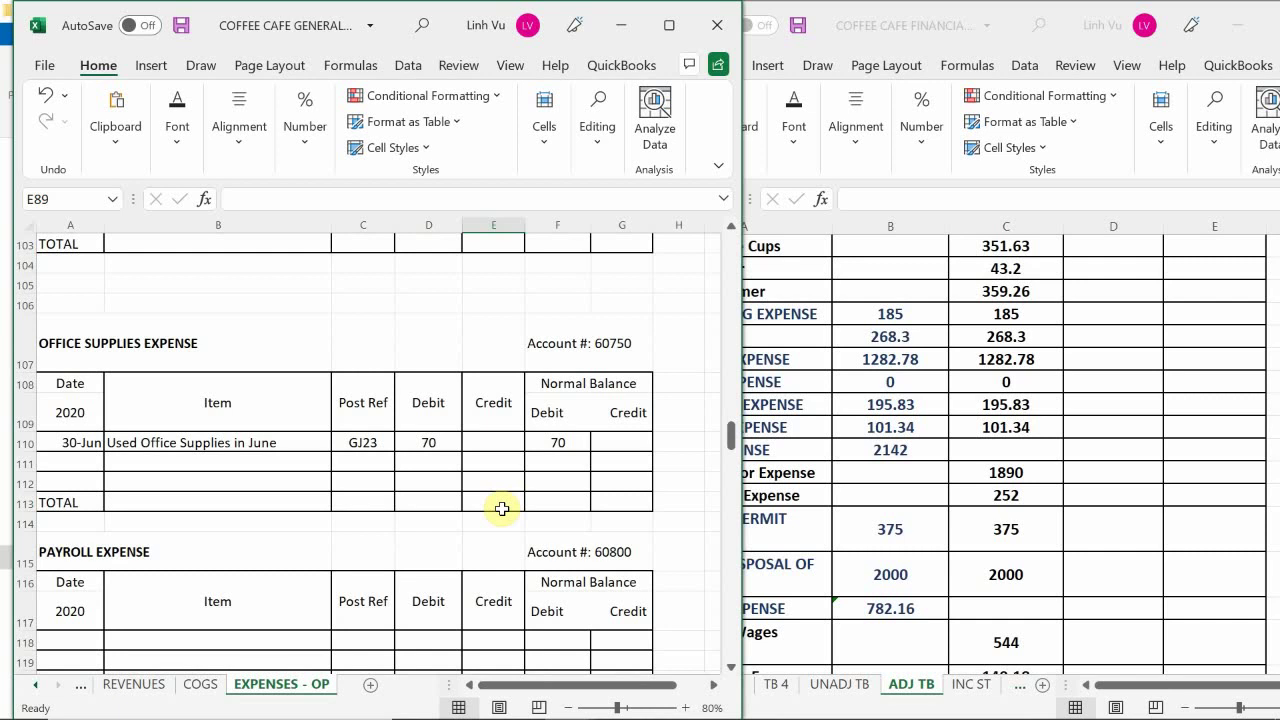
Insert a row above PAYROLL EXPENSE in the adjusted trial balance and label it OFFICE SUPPLIES EXP in A99
left_click(786, 445)
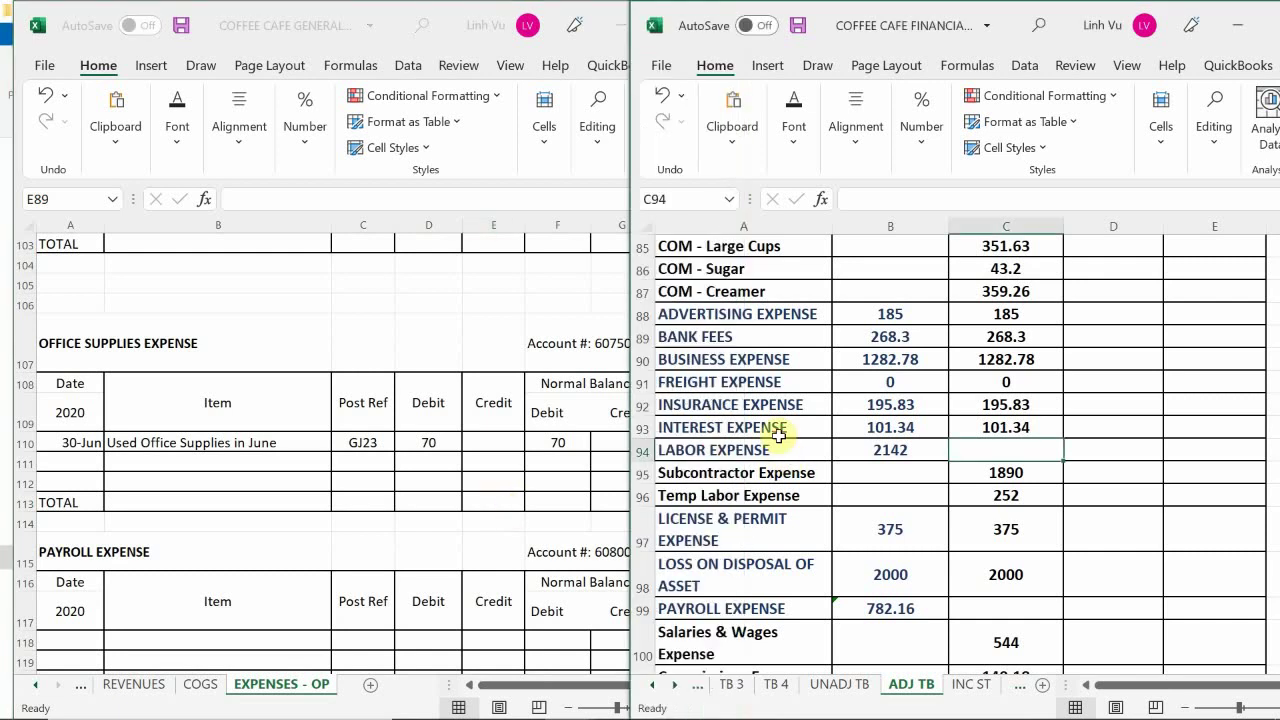
scroll(737, 453, "down", 3)
scroll(737, 446, "up", 1)
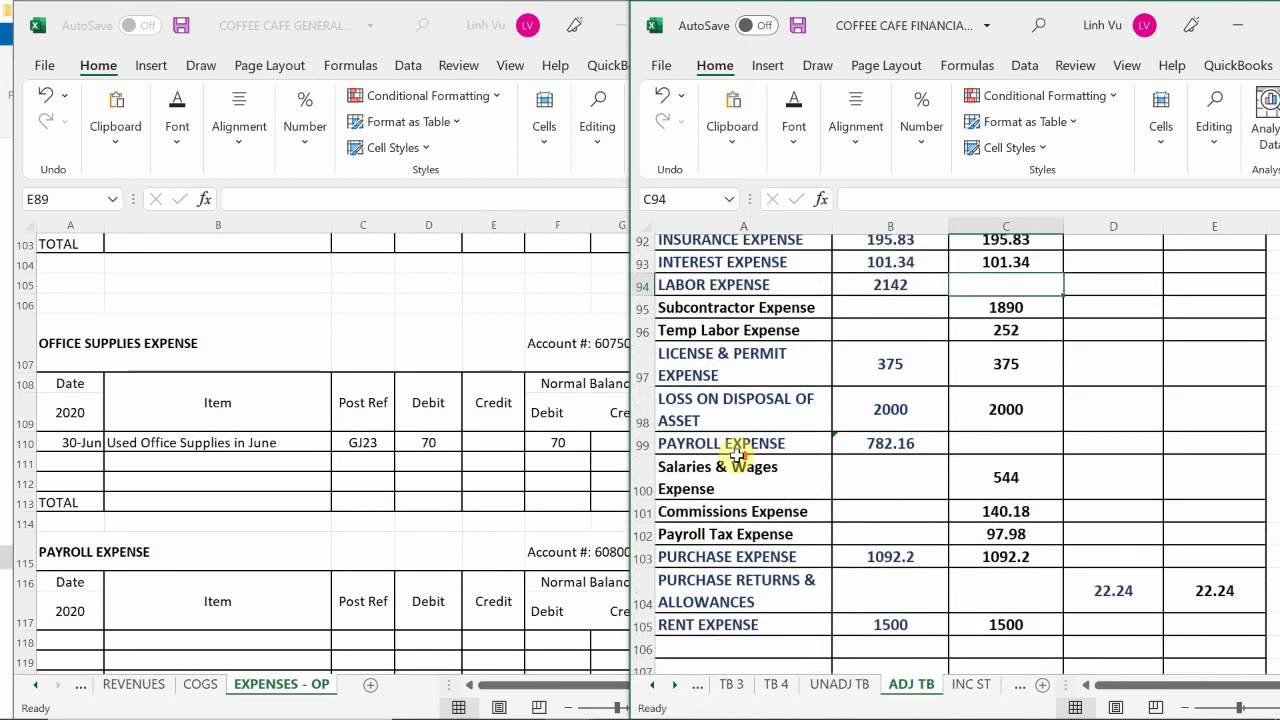
left_click(643, 472)
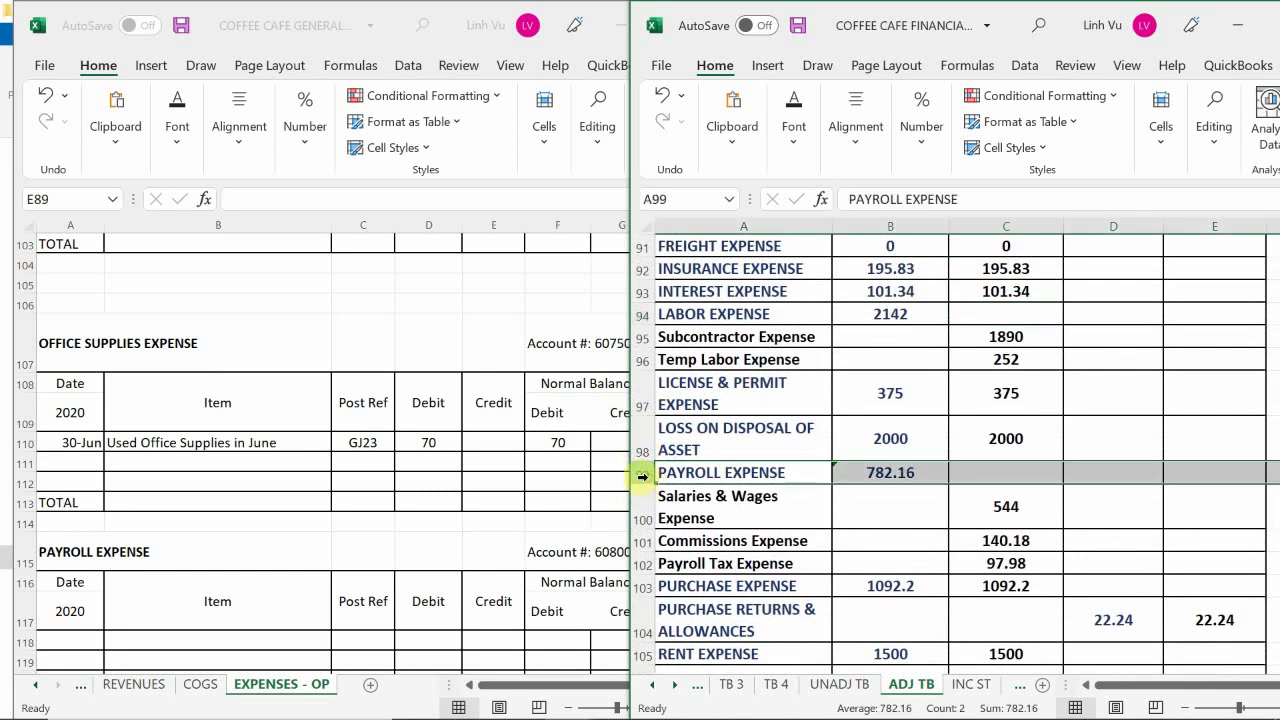
right_click(646, 476)
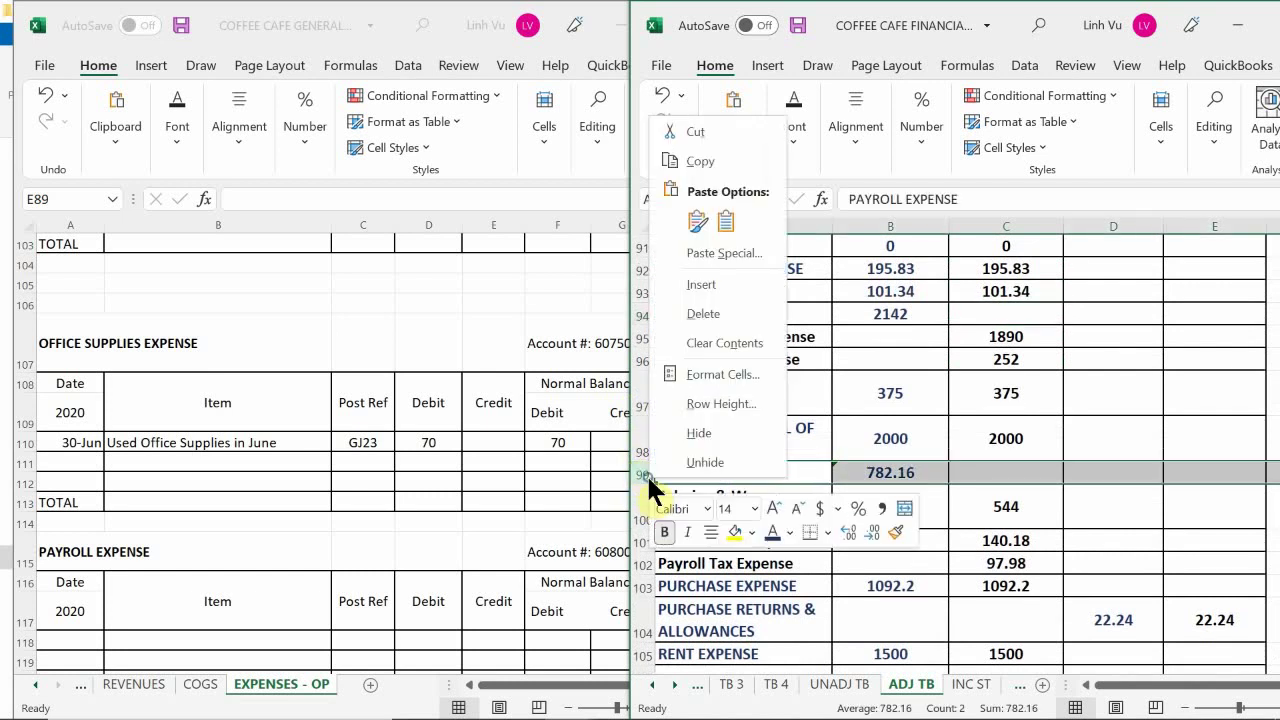
left_click(722, 283)
type("OF")
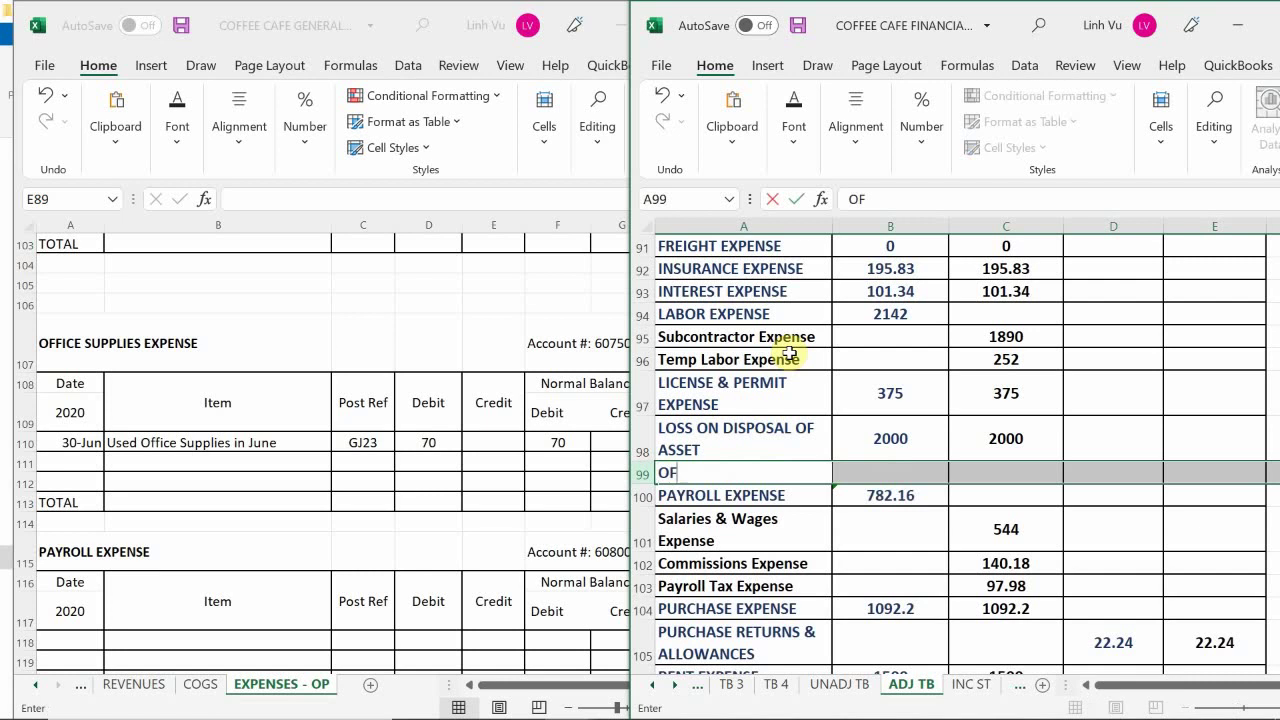
type("FICE SUPPLIES")
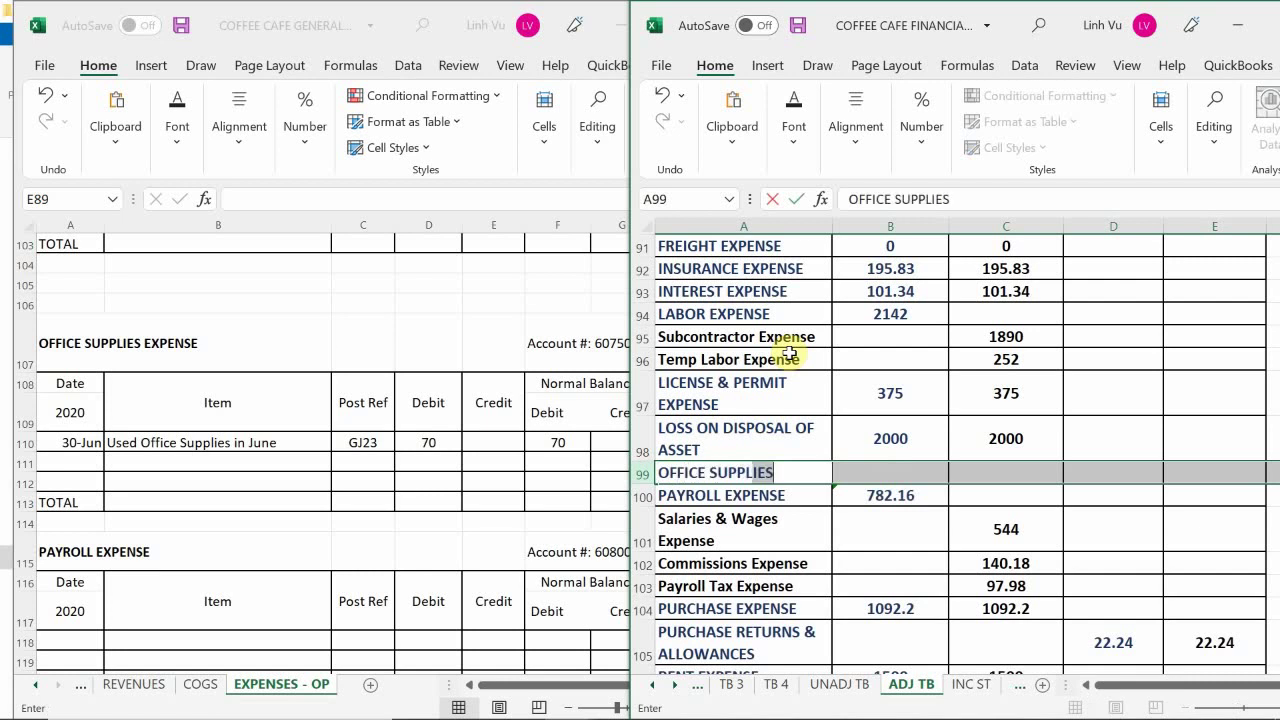
type(" EXPE")
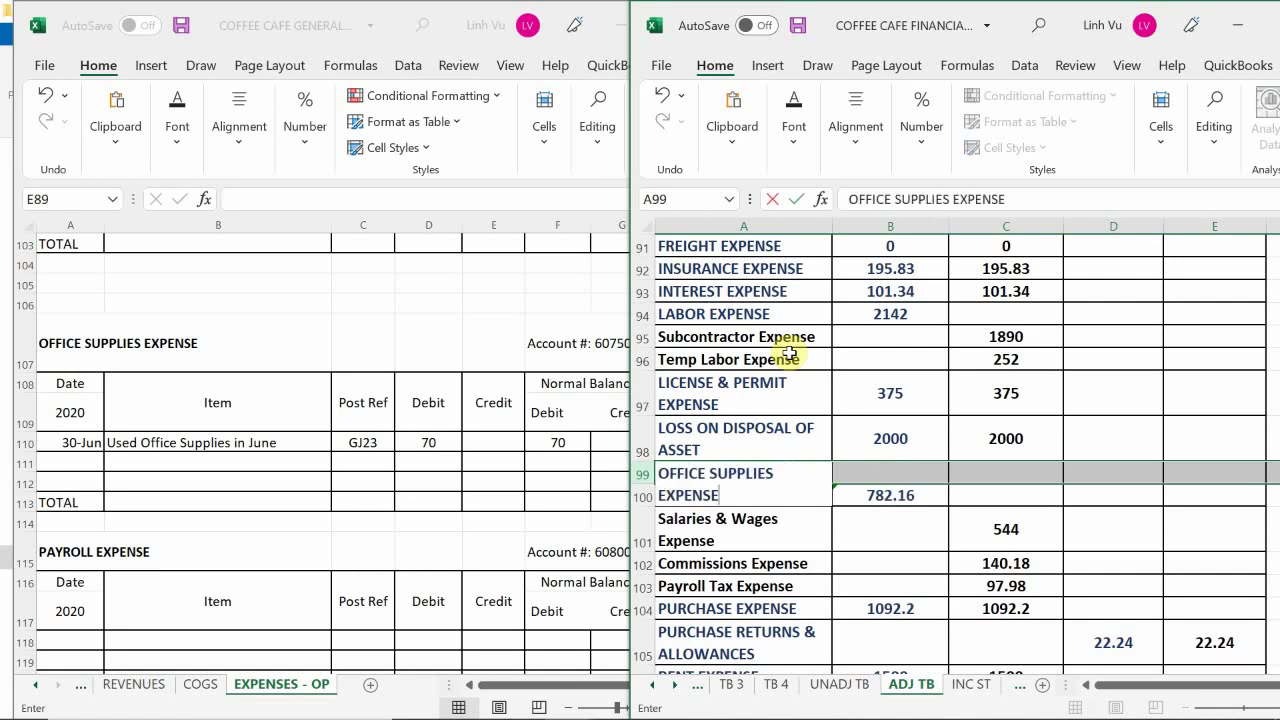
key("Tab")
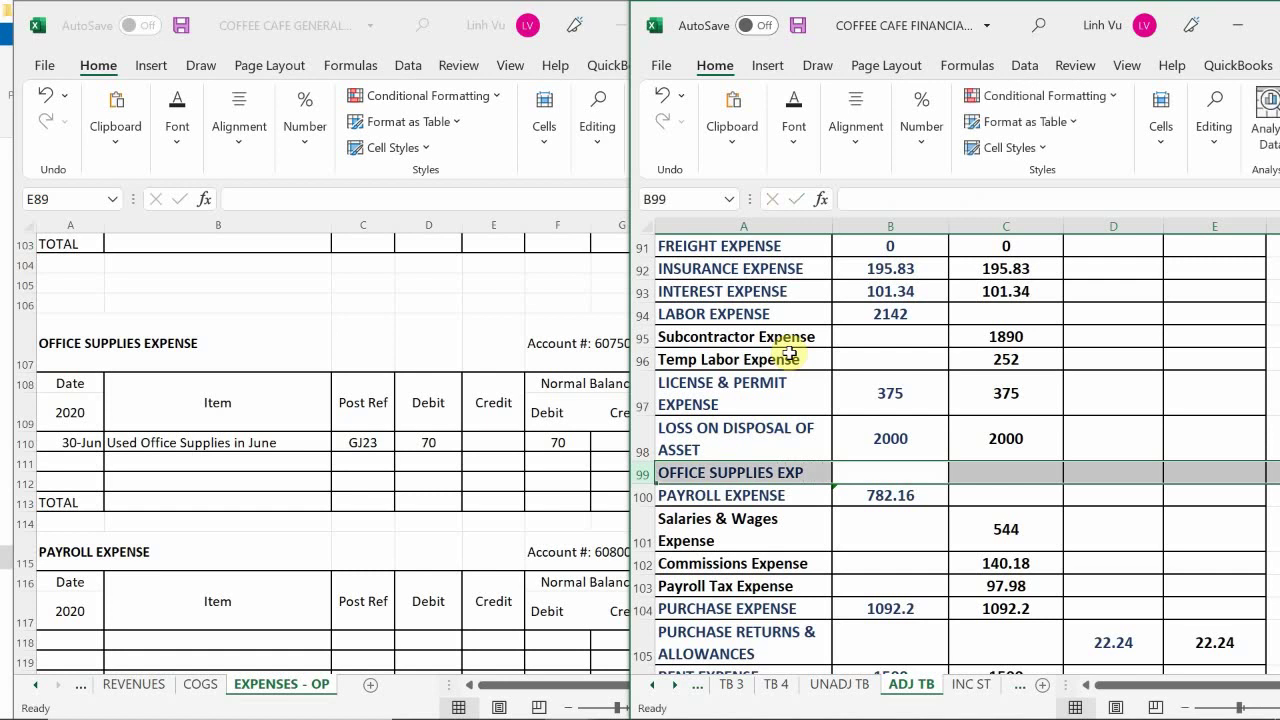
Link the OFFICE SUPPLIES EXP amount in B99 to its detail cell C99 with a formula
key("Right")
key("Up")
key("Down")
key("Left")
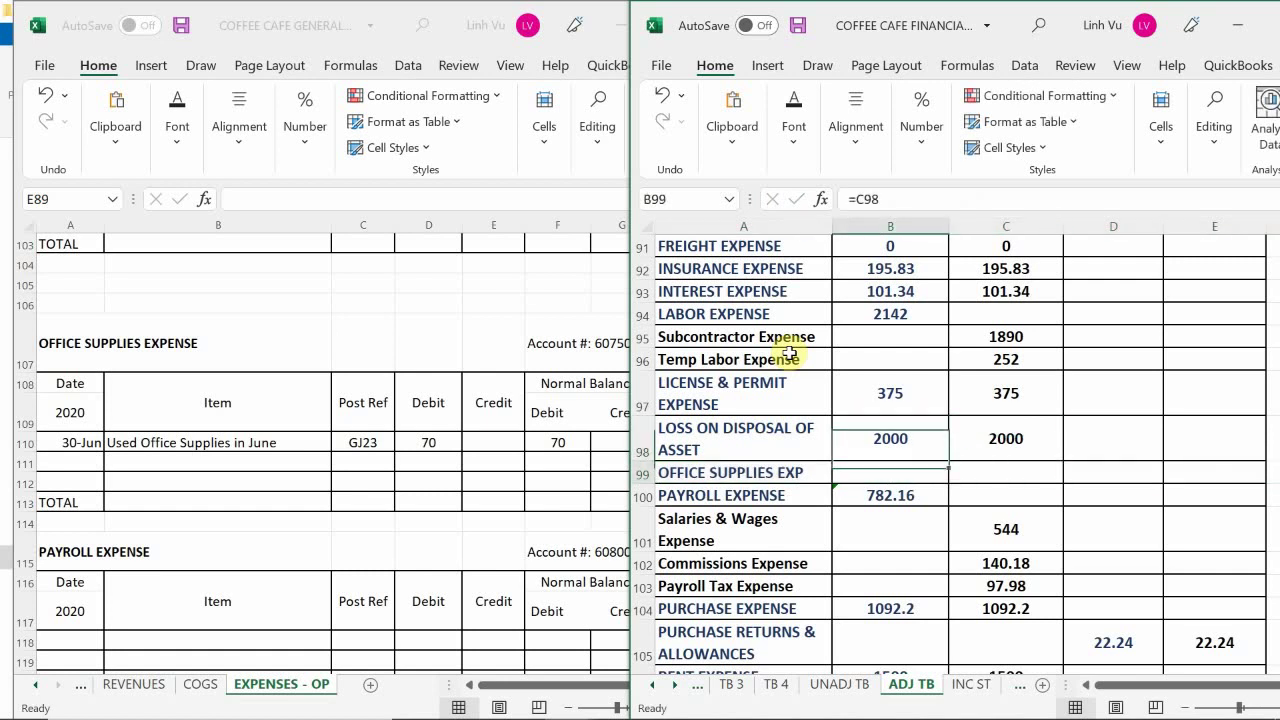
type("=")
key("Return")
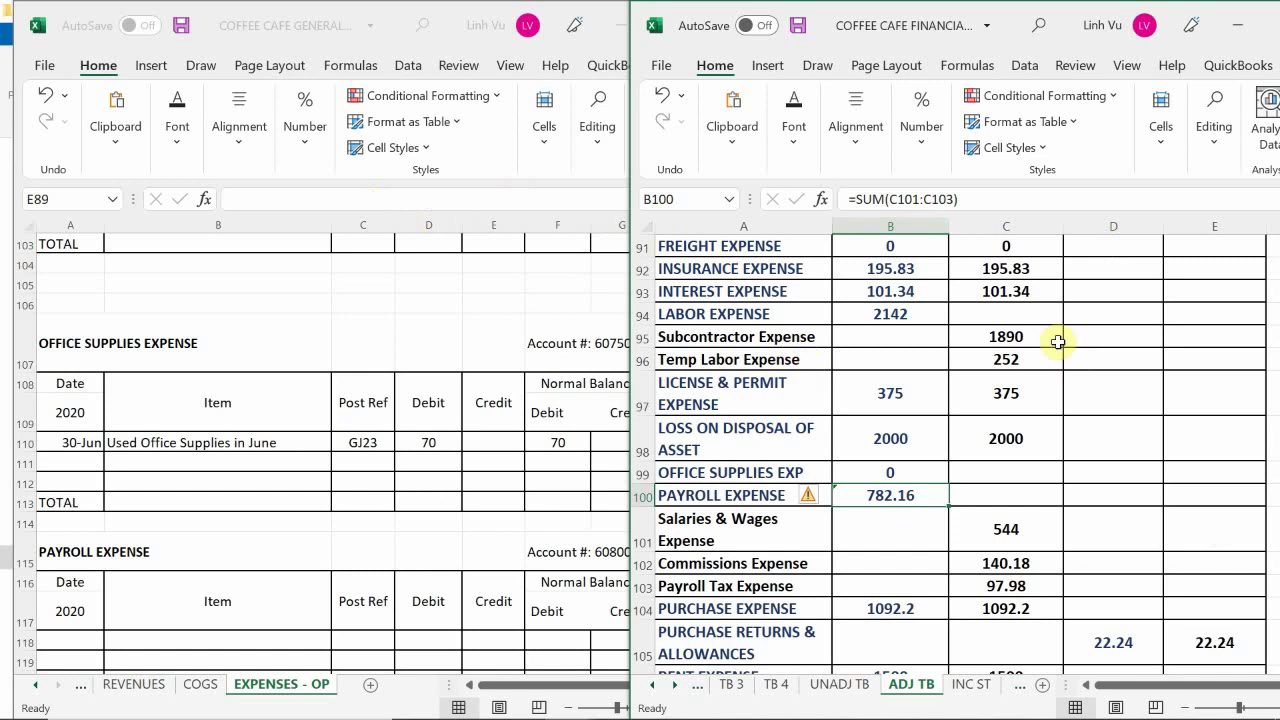
Enter the ledger's office supplies expense balance of 70 in C99
left_click(1013, 475)
type("70")
key("Return")
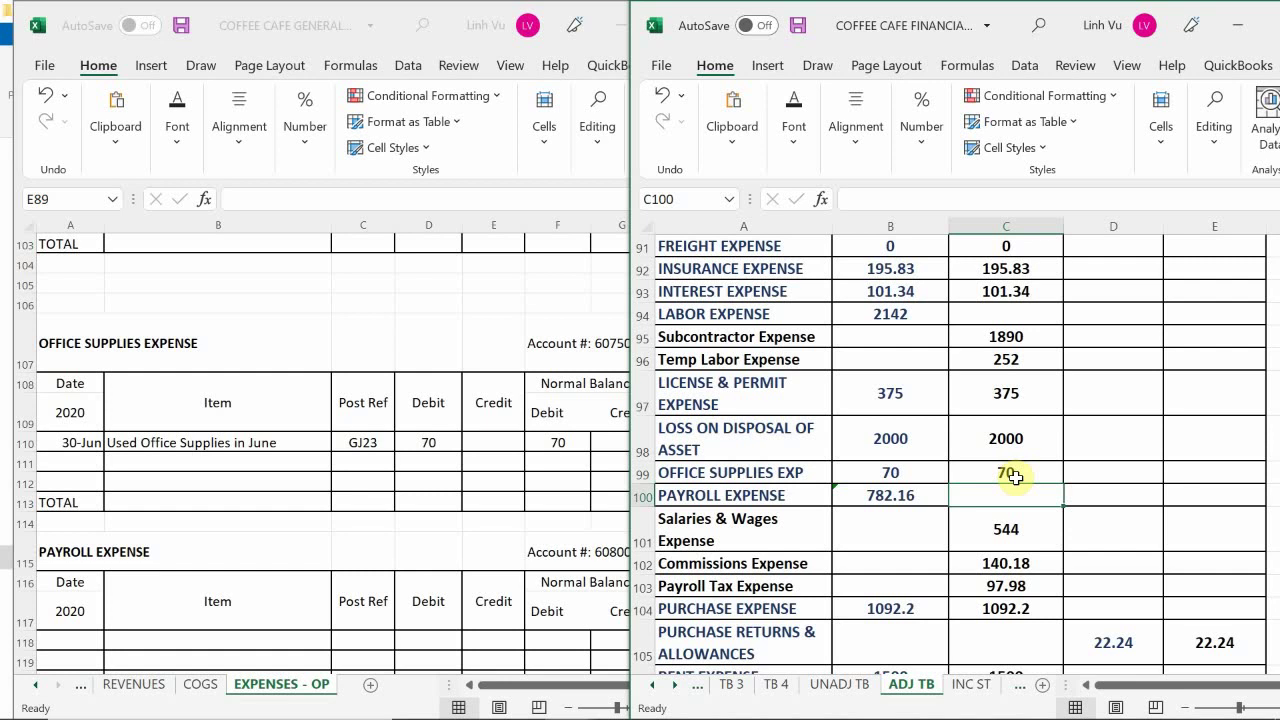
Check the ledger's Salaries and Wages Expense account and update its trial balance amount in C101 to 884
left_click(471, 457)
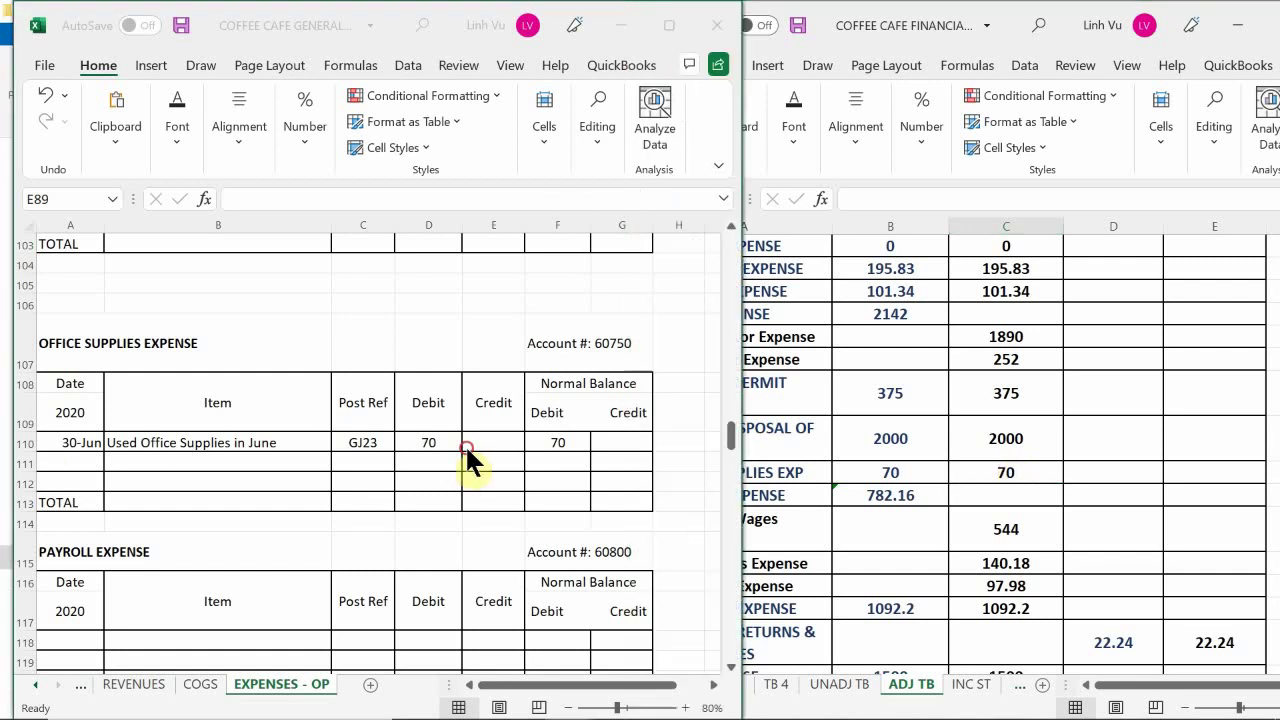
scroll(474, 450, "down", 1)
scroll(476, 452, "down", 5)
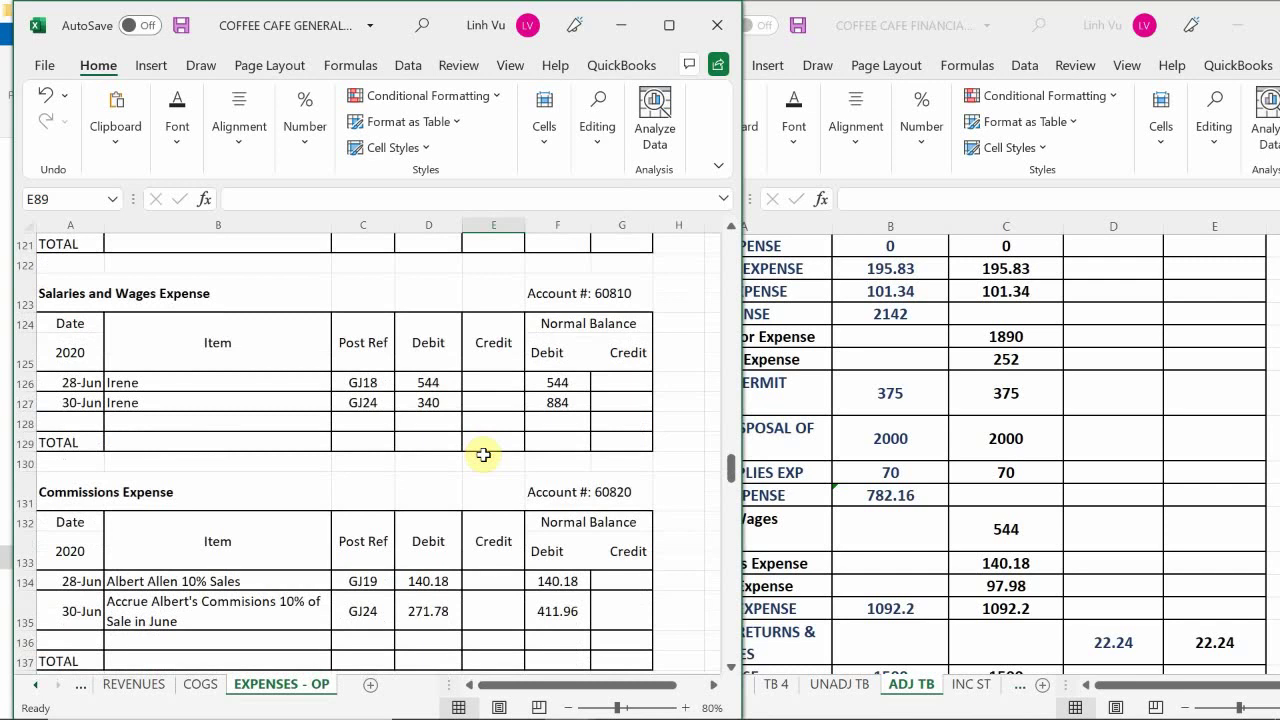
scroll(480, 440, "up", 1)
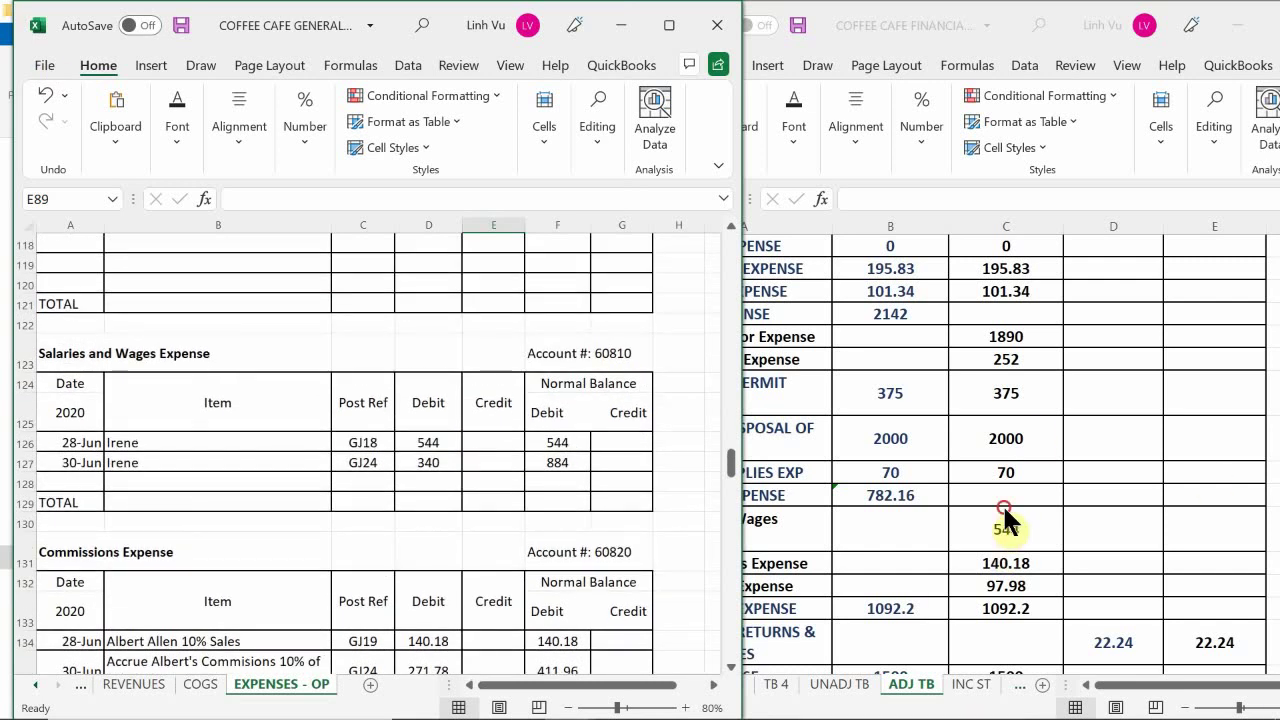
left_click(1004, 505)
scroll(975, 495, "down", 1)
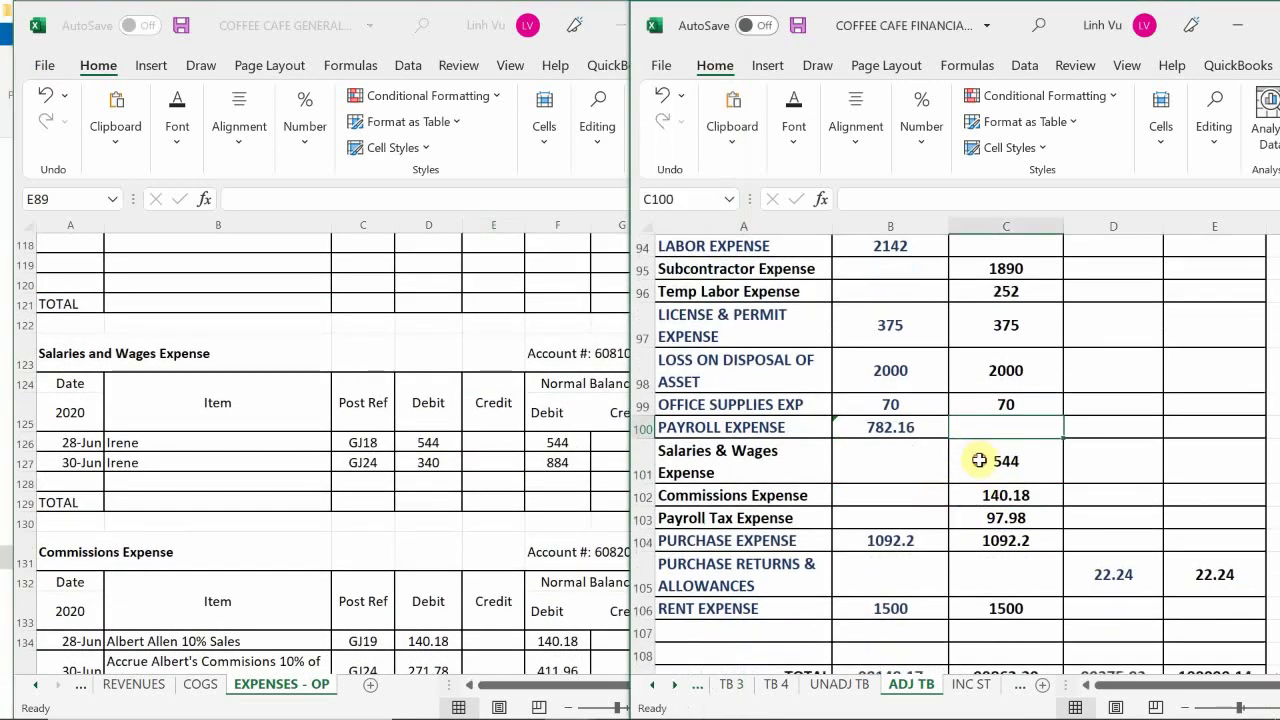
left_click(979, 460)
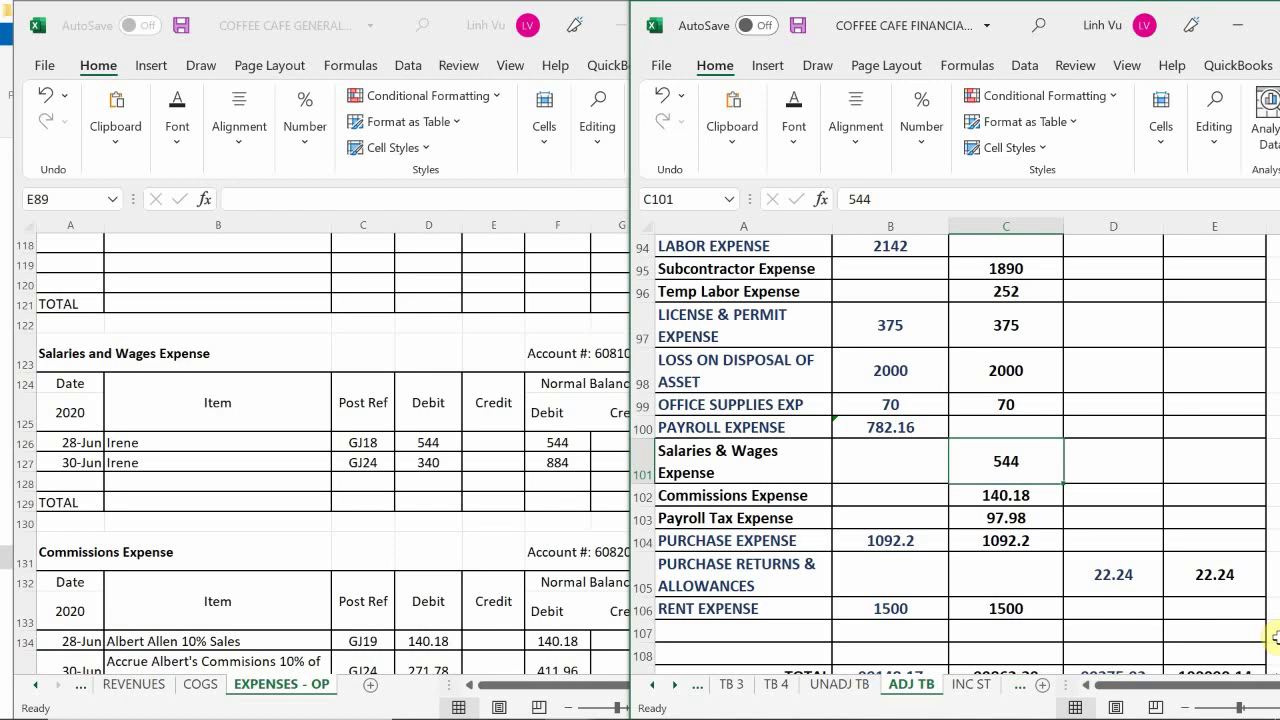
type("=")
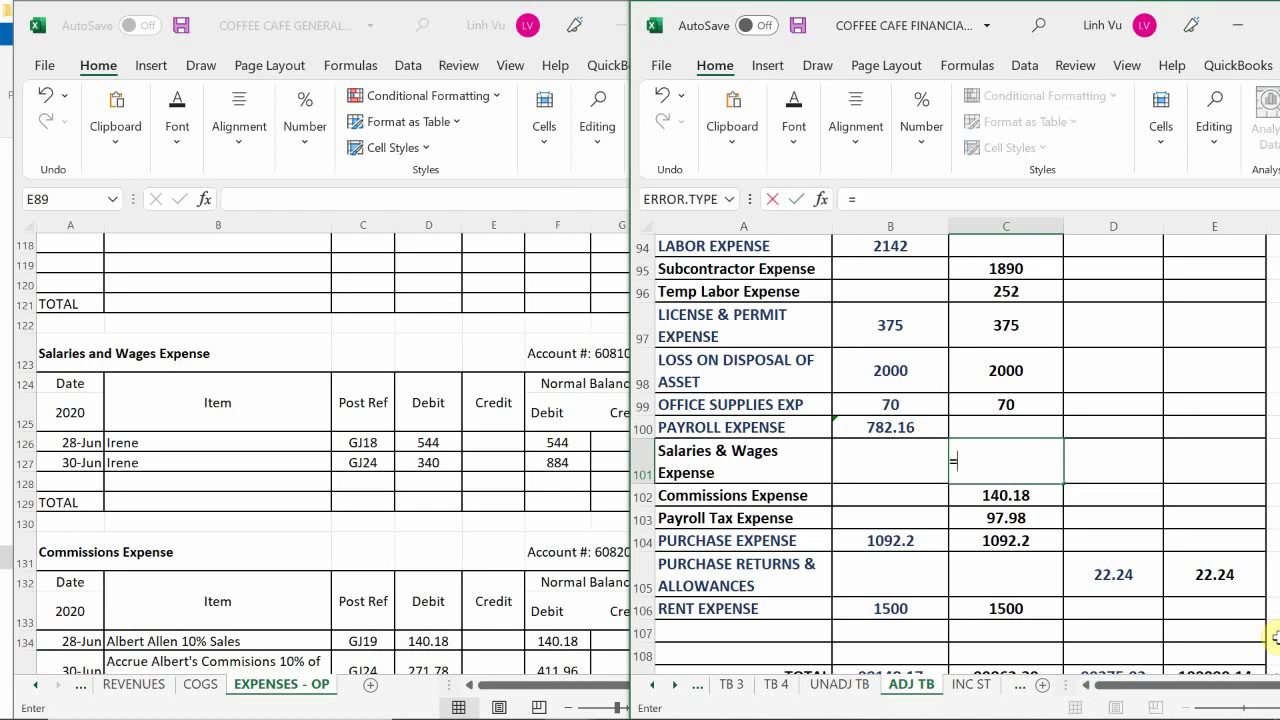
type("884")
key("Return")
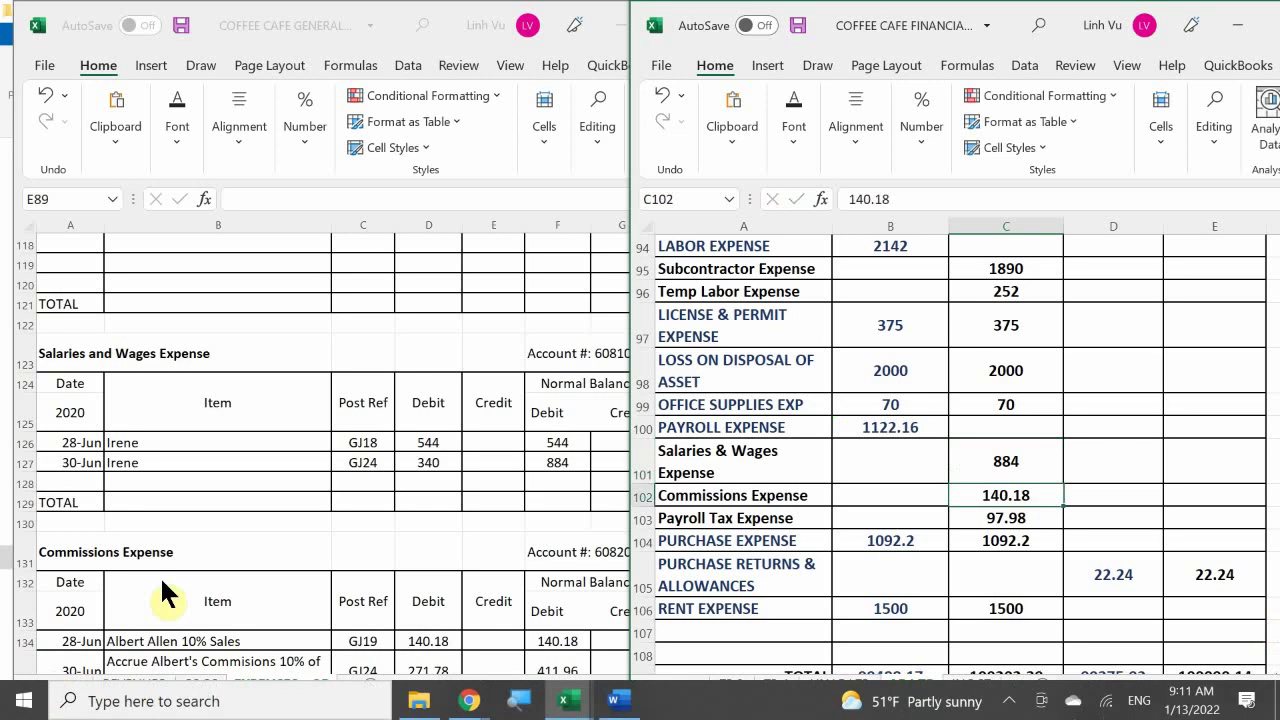
Check the ledger's Commissions Expense account and update its trial balance amount in C102 to 411.96
left_click(486, 478)
scroll(486, 480, "down", 3)
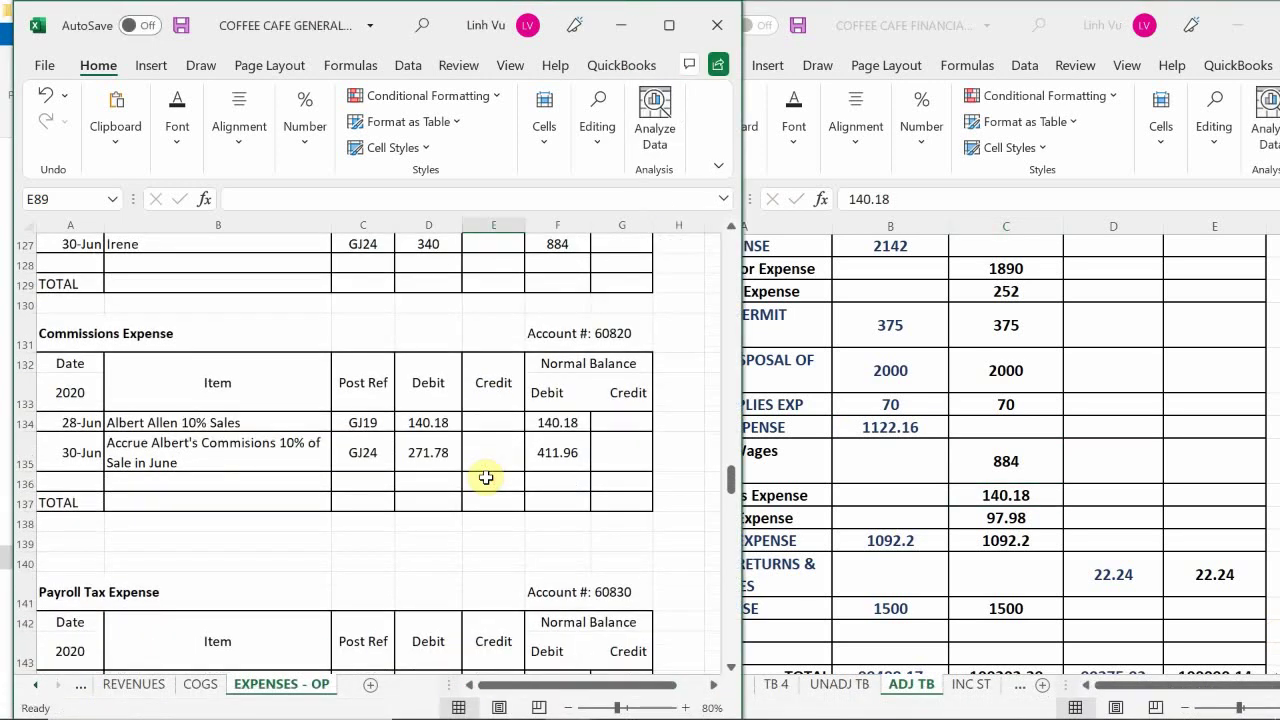
left_click(989, 490)
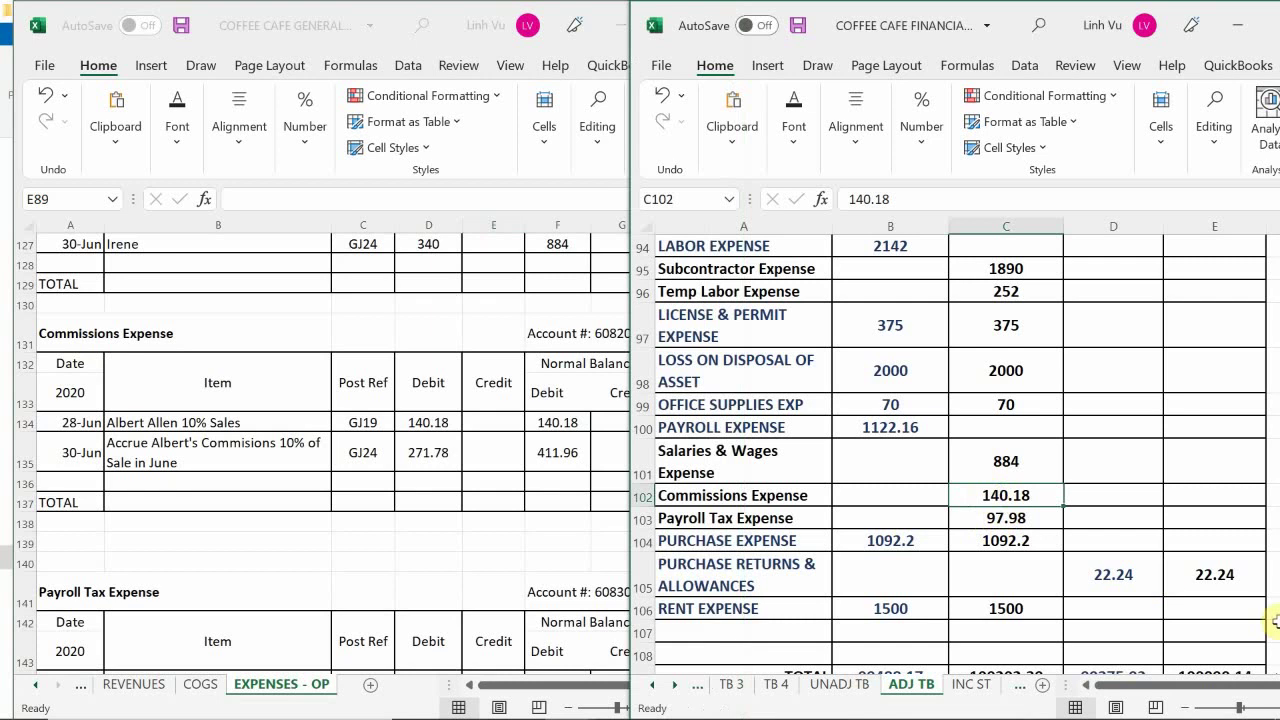
type("411.96")
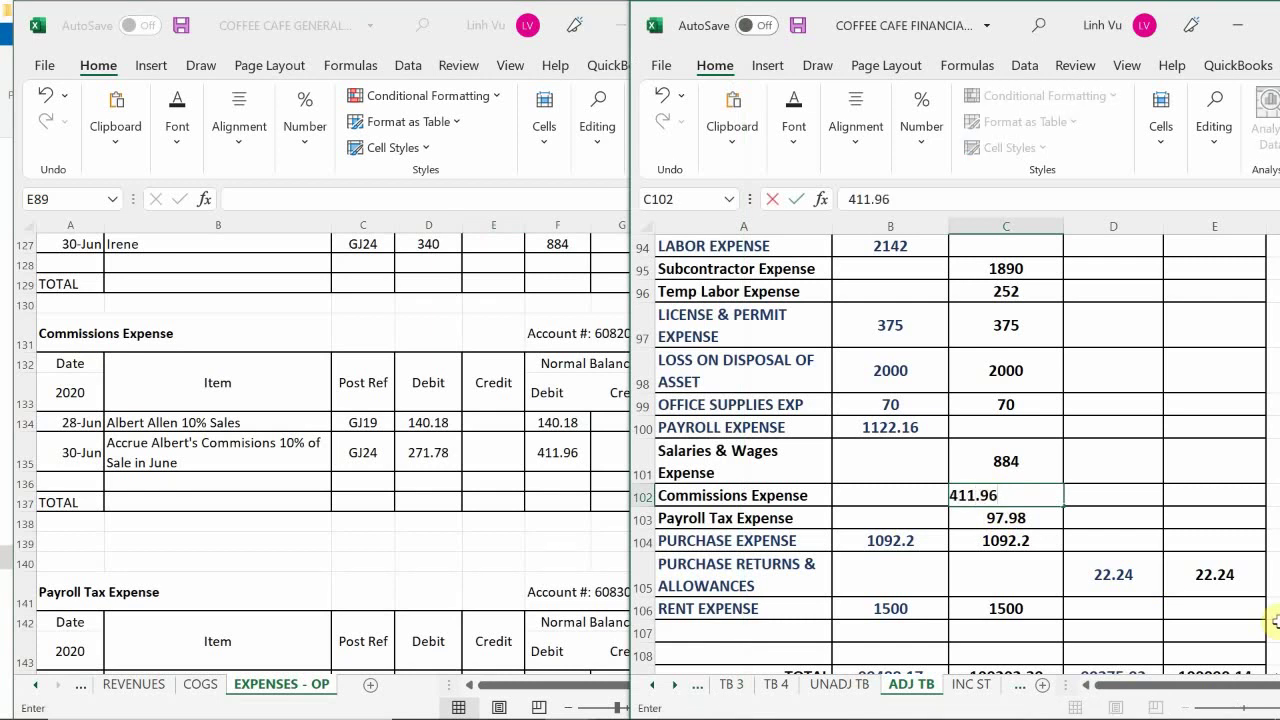
key("Return")
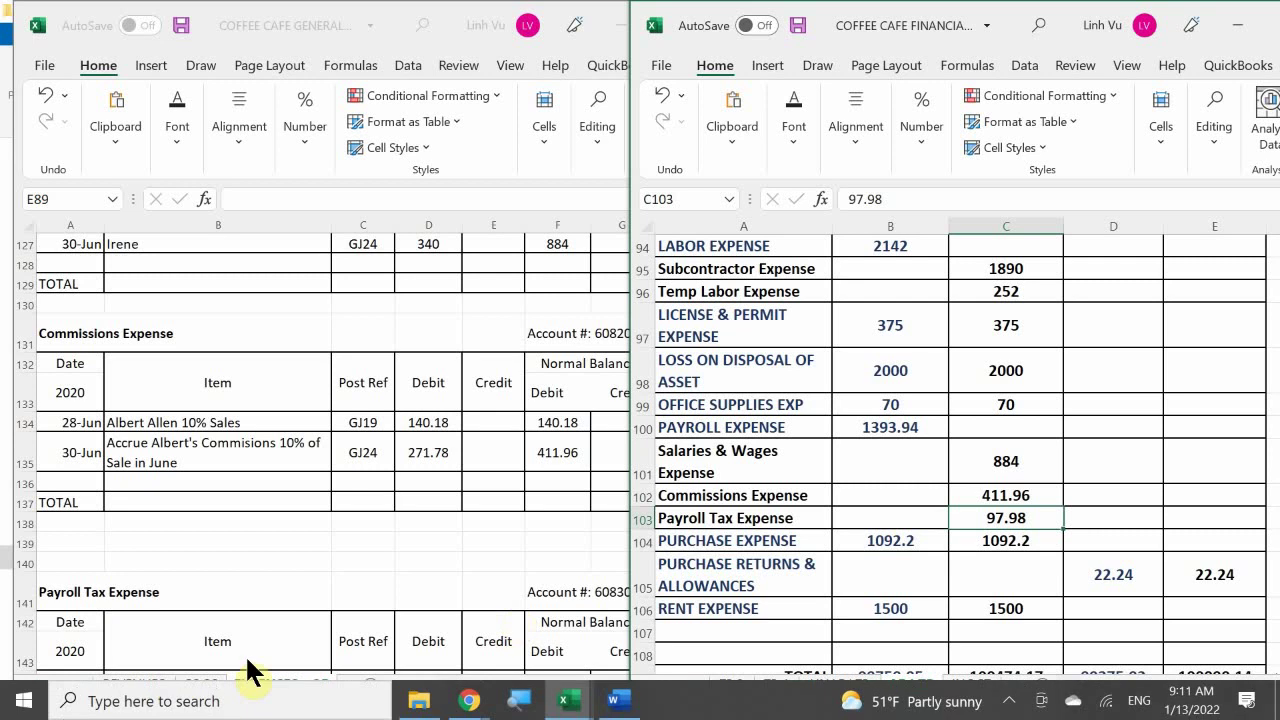
Check the ledger's Payroll Tax and Purchase Expense accounts, and set the PURCHASE EXPENSE amount in C104 to 0
left_click(510, 537)
scroll(510, 537, "down", 4)
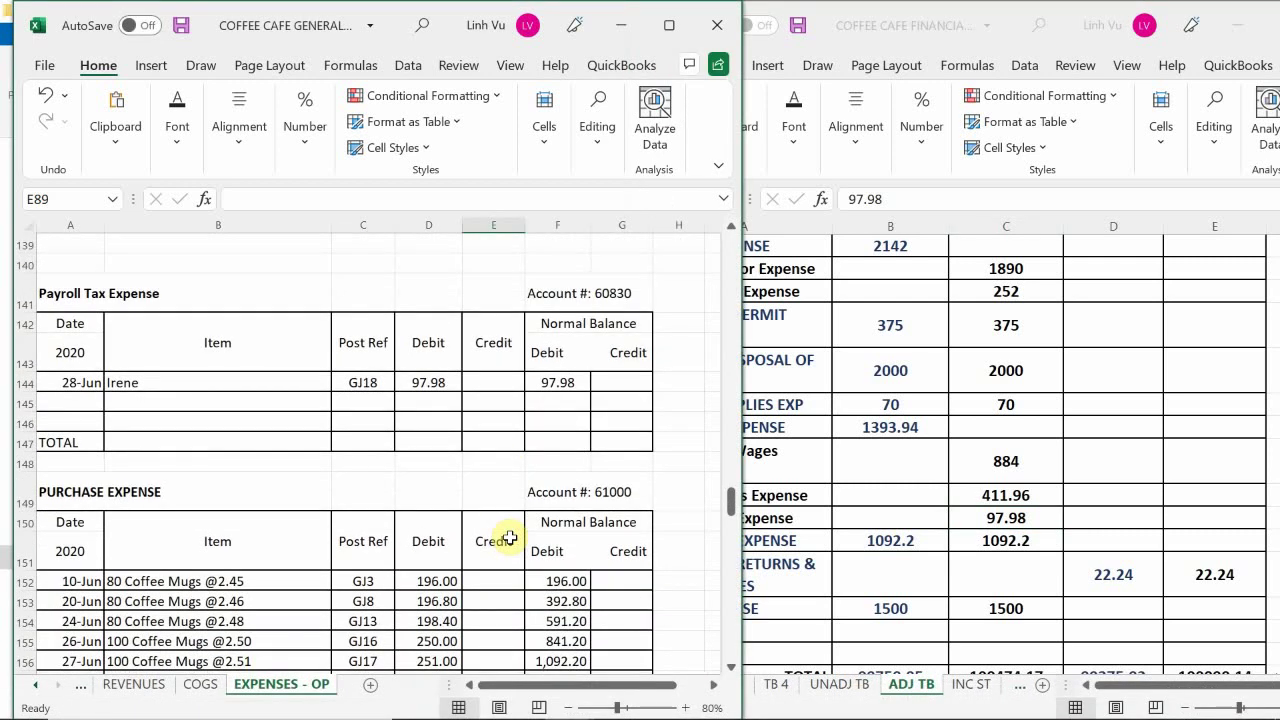
scroll(510, 537, "down", 2)
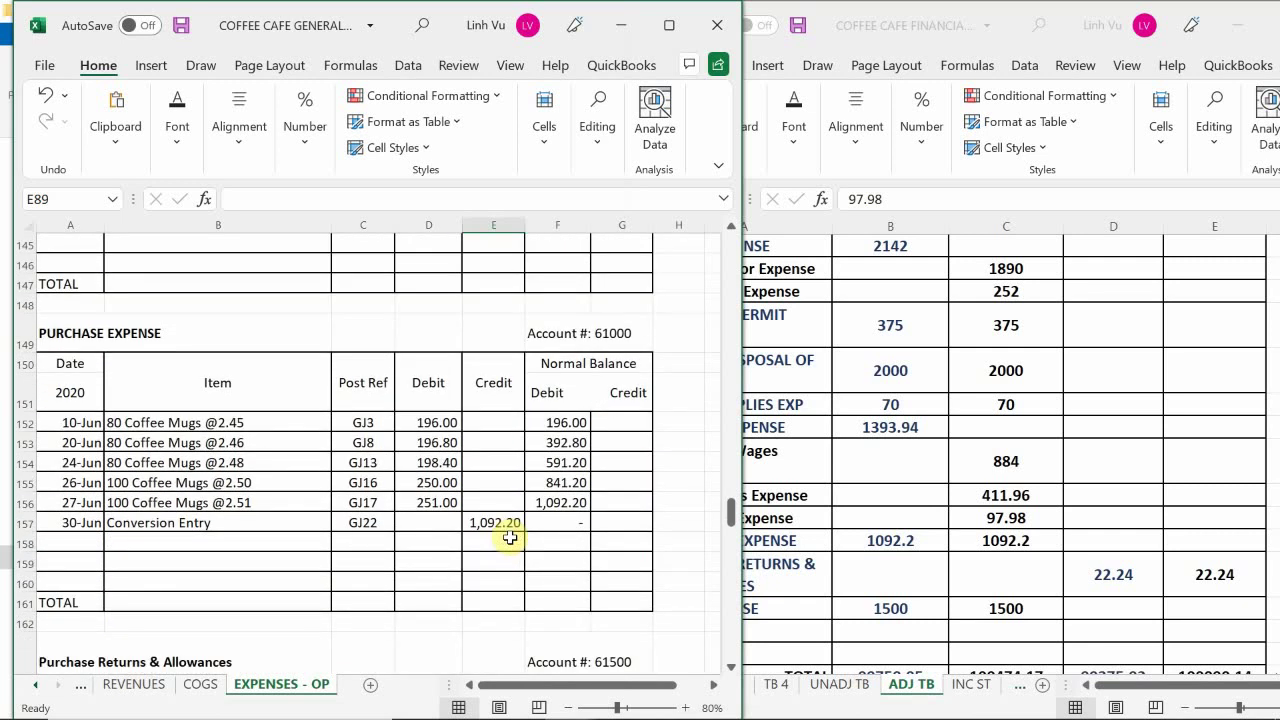
scroll(510, 537, "down", 1)
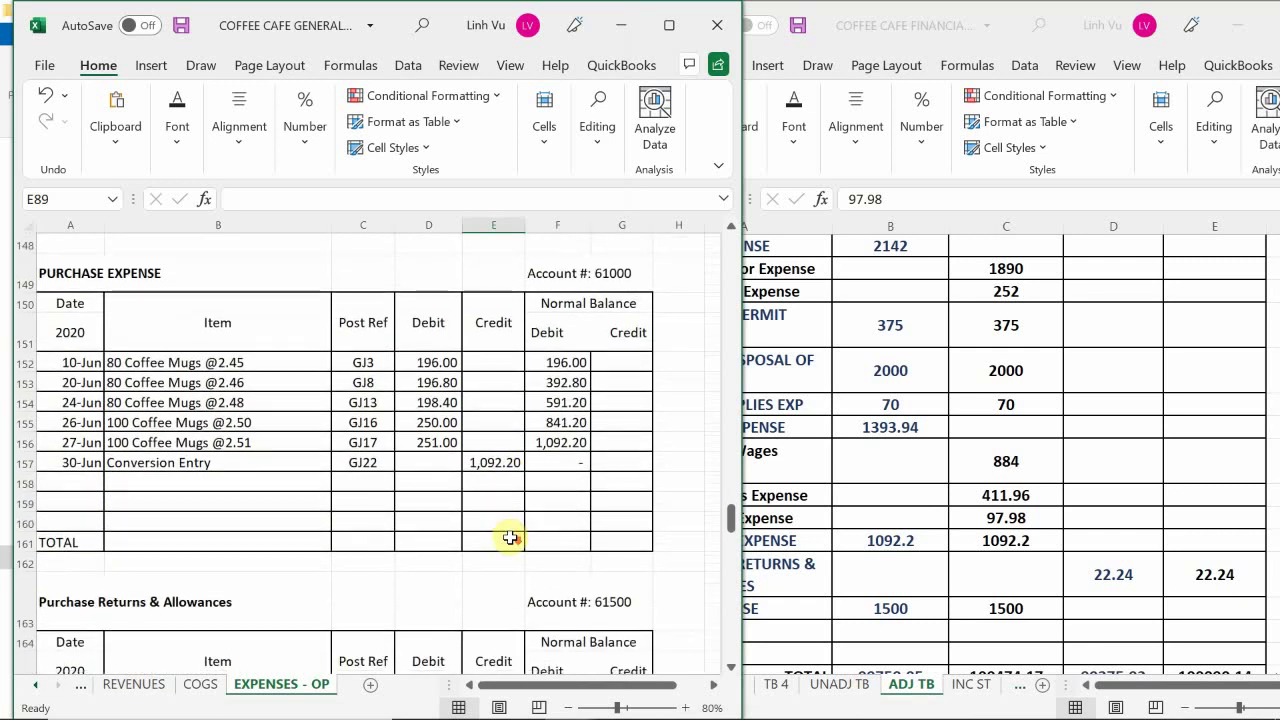
left_click(990, 510)
scroll(986, 540, "down", 1)
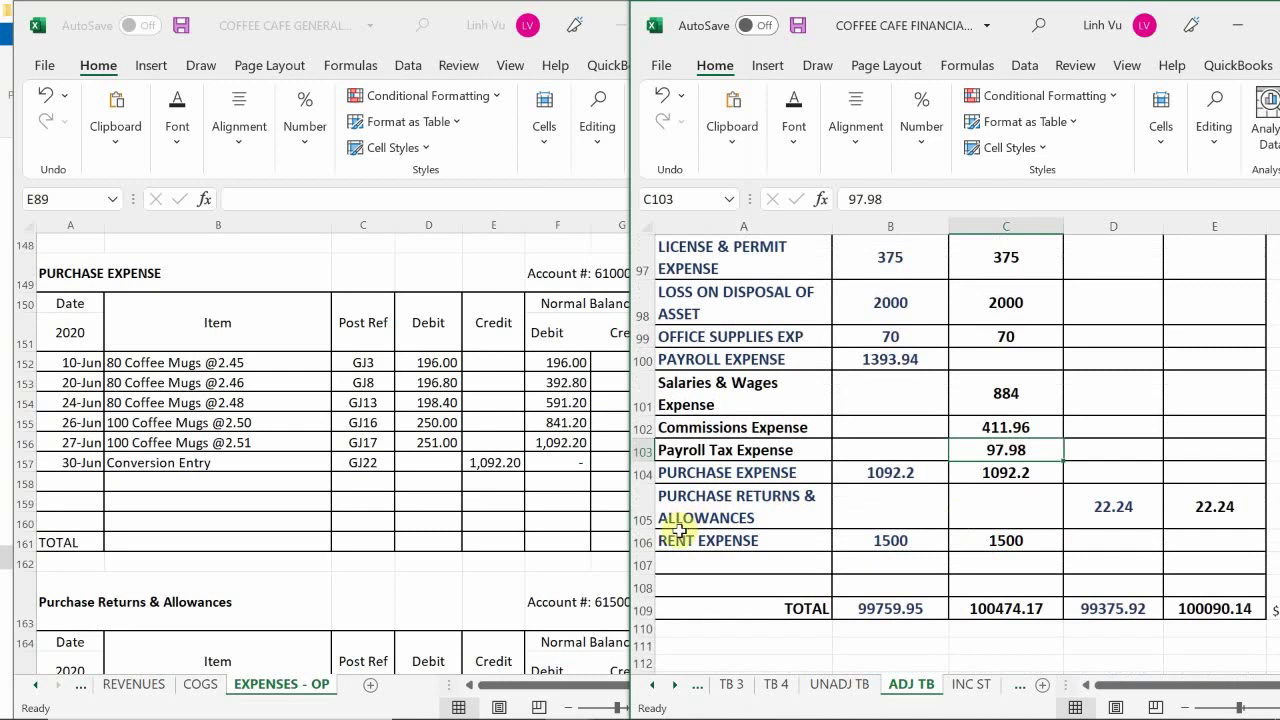
left_click(986, 474)
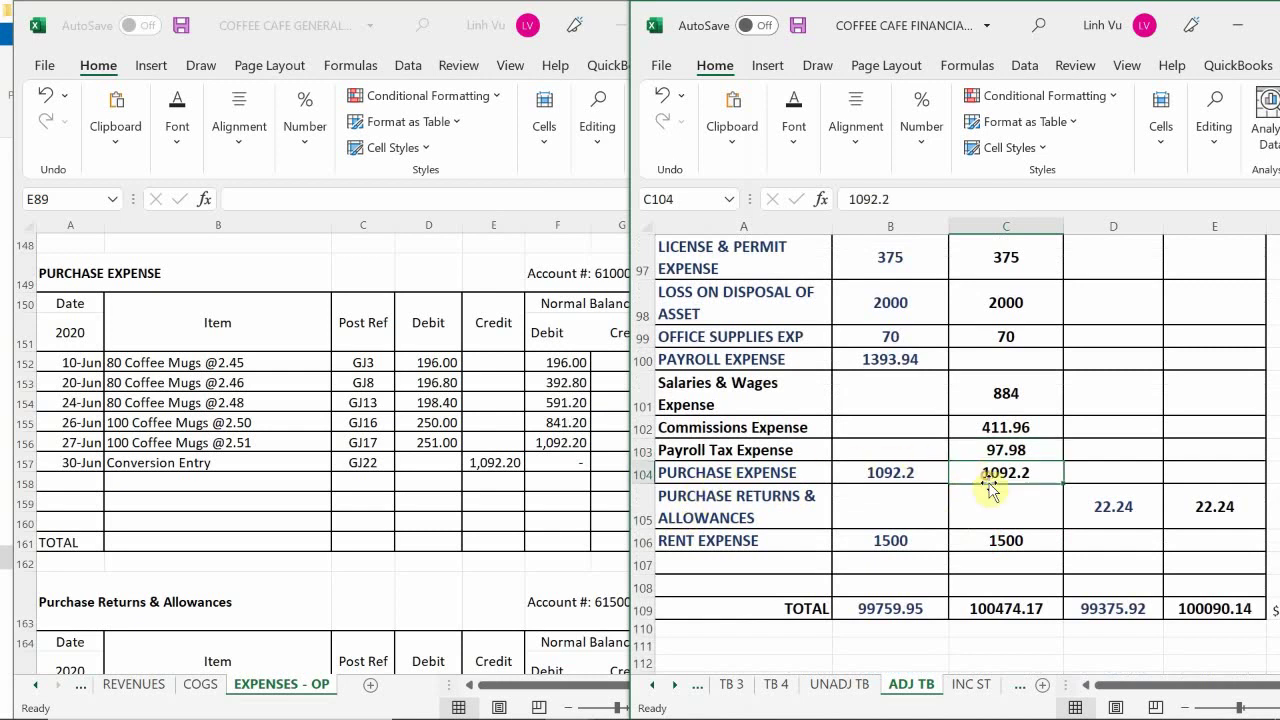
double_click(986, 478)
key("BackSpace")
key("BackSpace")
key("BackSpace")
key("BackSpace")
key("BackSpace")
key("BackSpace")
type("0")
key("Return")
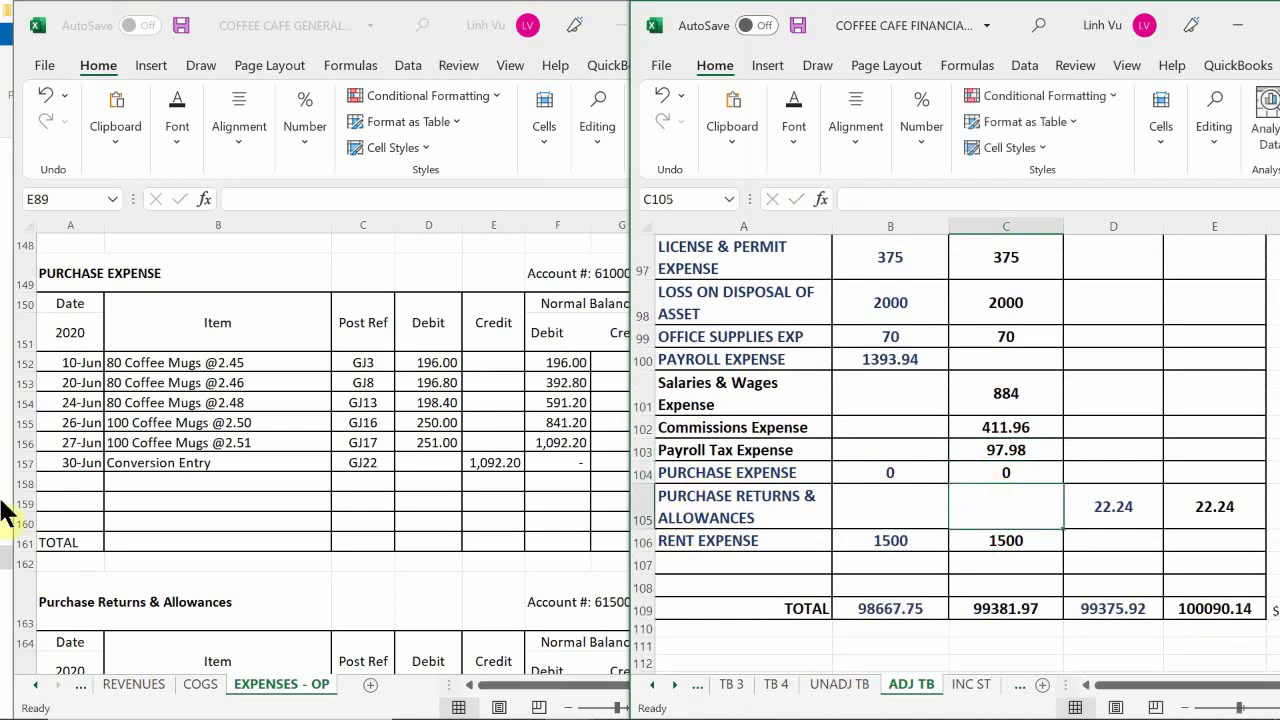
Check the ledger's Purchase Returns & Allowances account and set its trial balance amount in E105 to 0
left_click(411, 470)
scroll(413, 474, "down", 4)
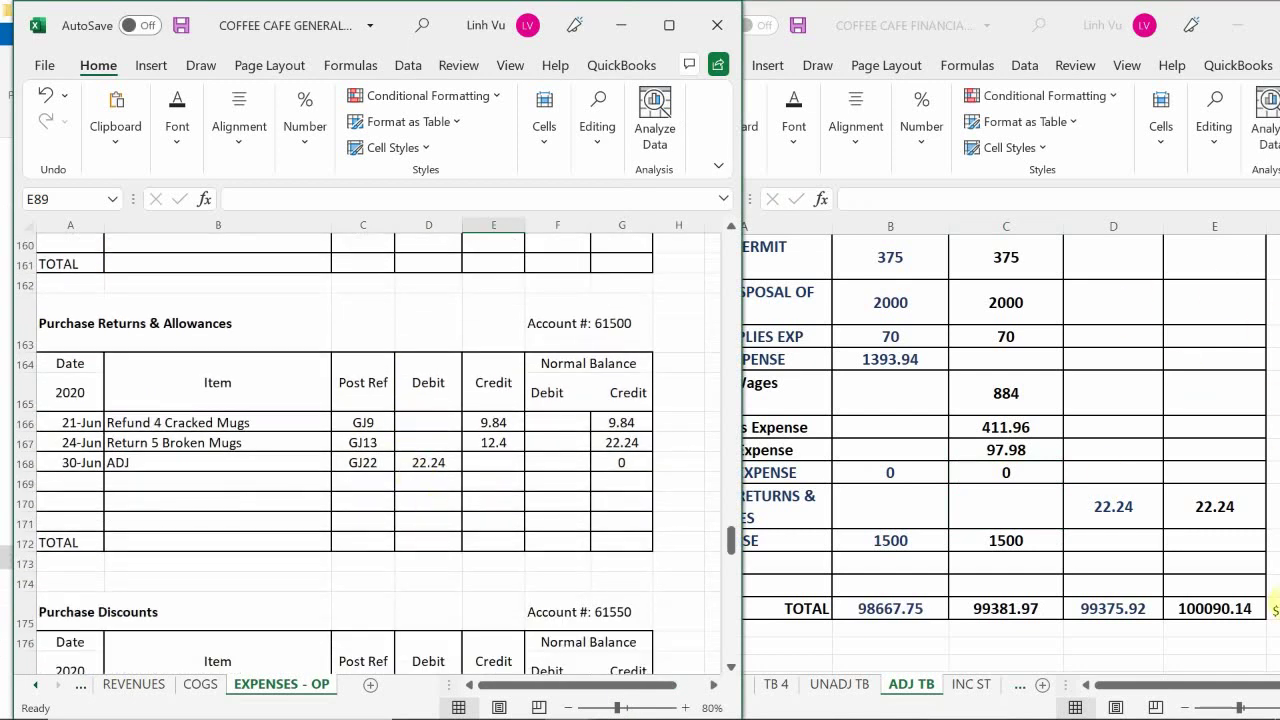
left_click(1212, 512)
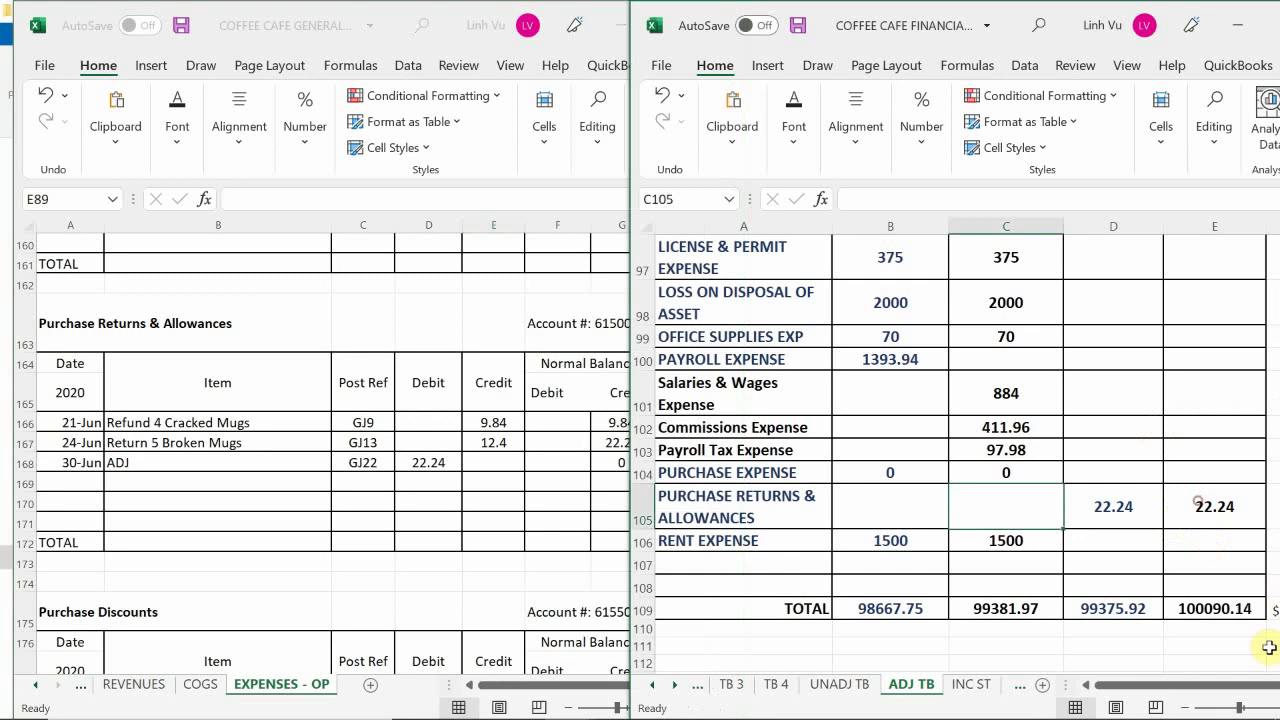
left_click(1221, 521)
type("0")
key("Return")
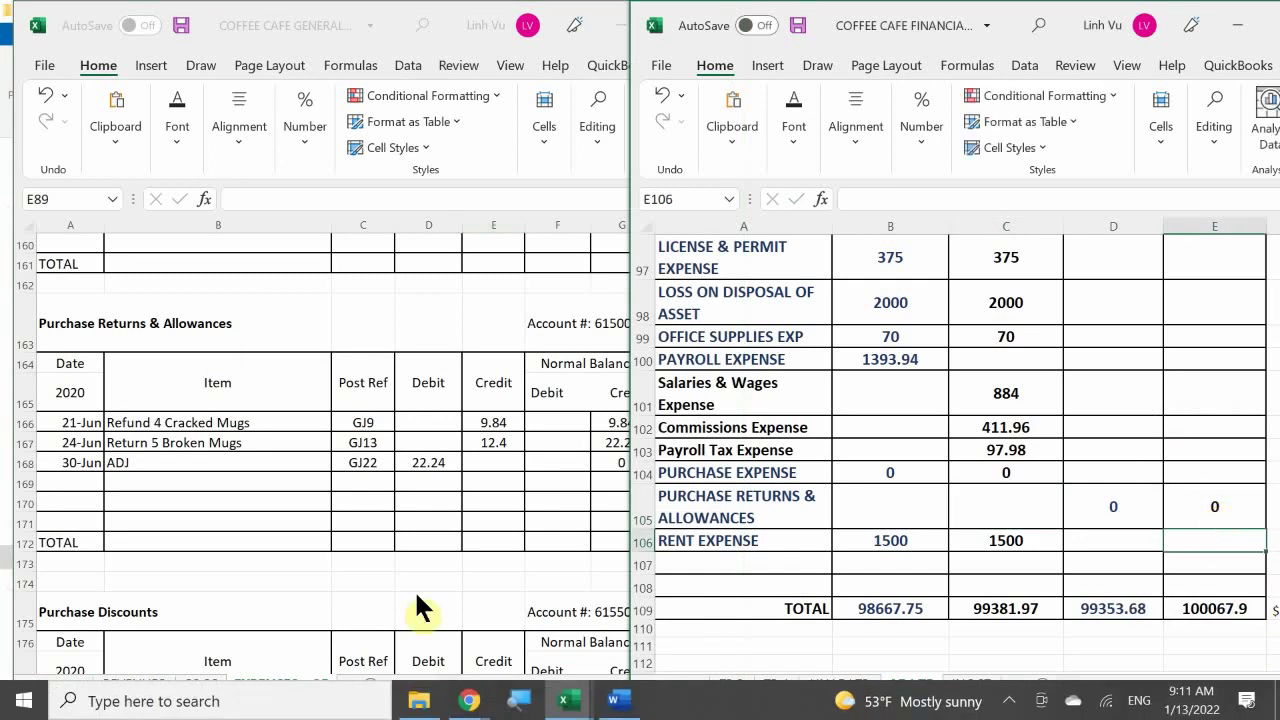
Review the ledger's Purchase Discounts, Rent, Travel, Utilities and Bad Debt Expense accounts against the trial balance
left_click(446, 534)
scroll(449, 534, "down", 3)
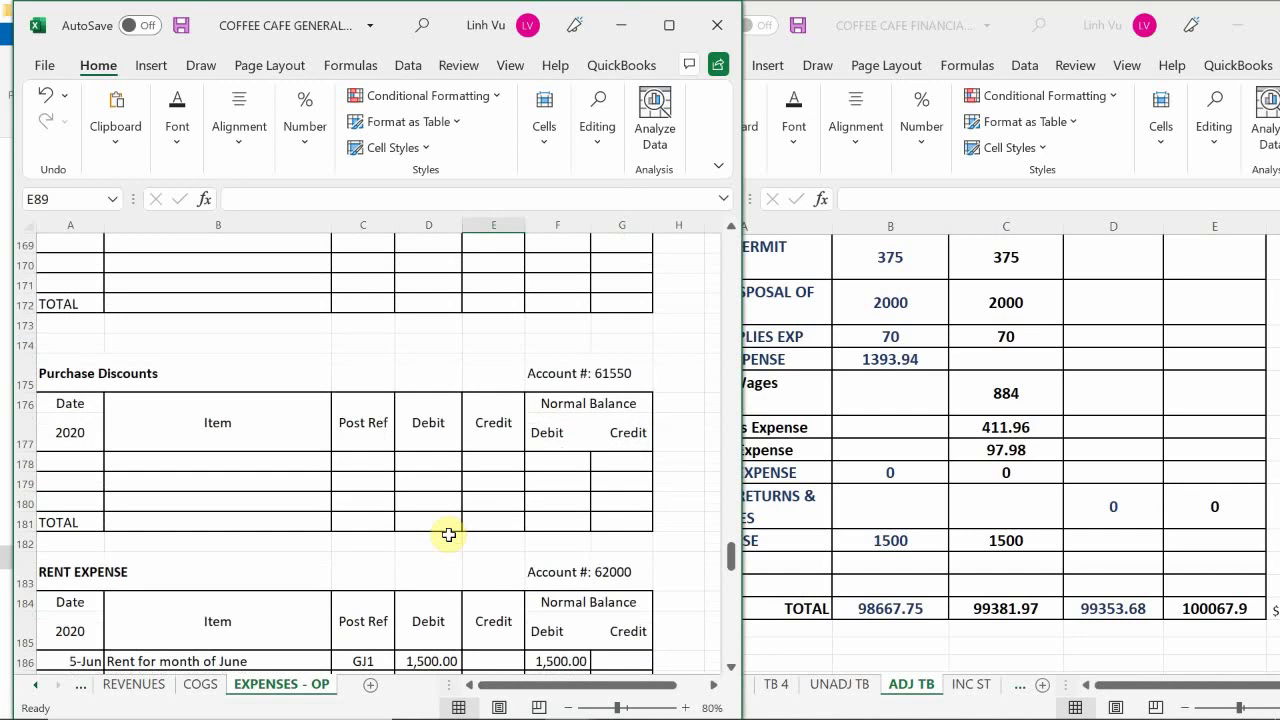
scroll(449, 534, "down", 3)
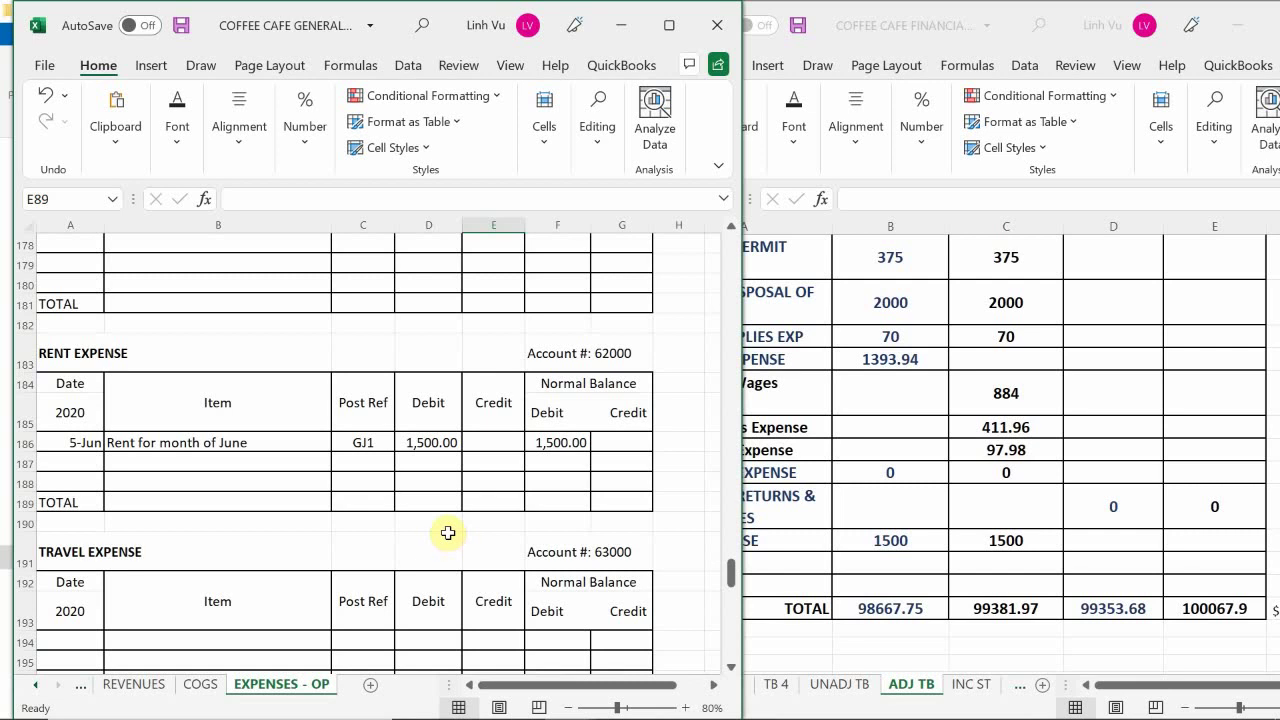
scroll(448, 533, "down", 3)
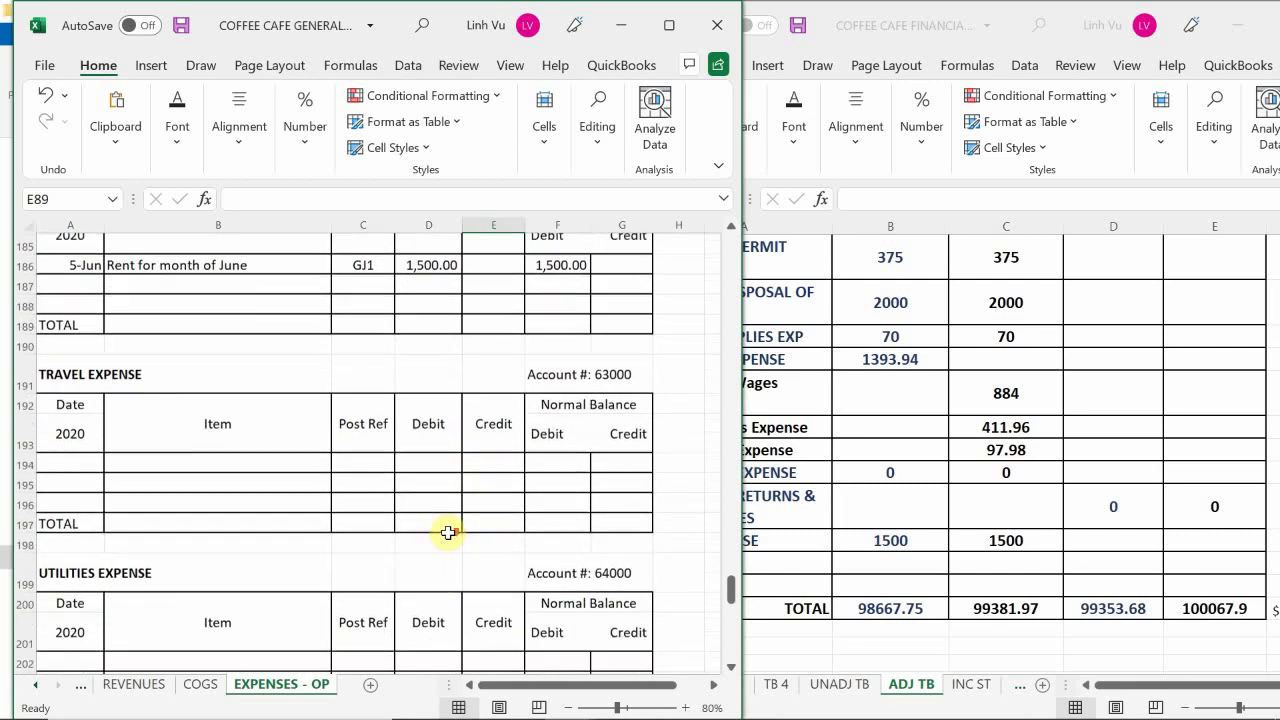
scroll(448, 533, "down", 3)
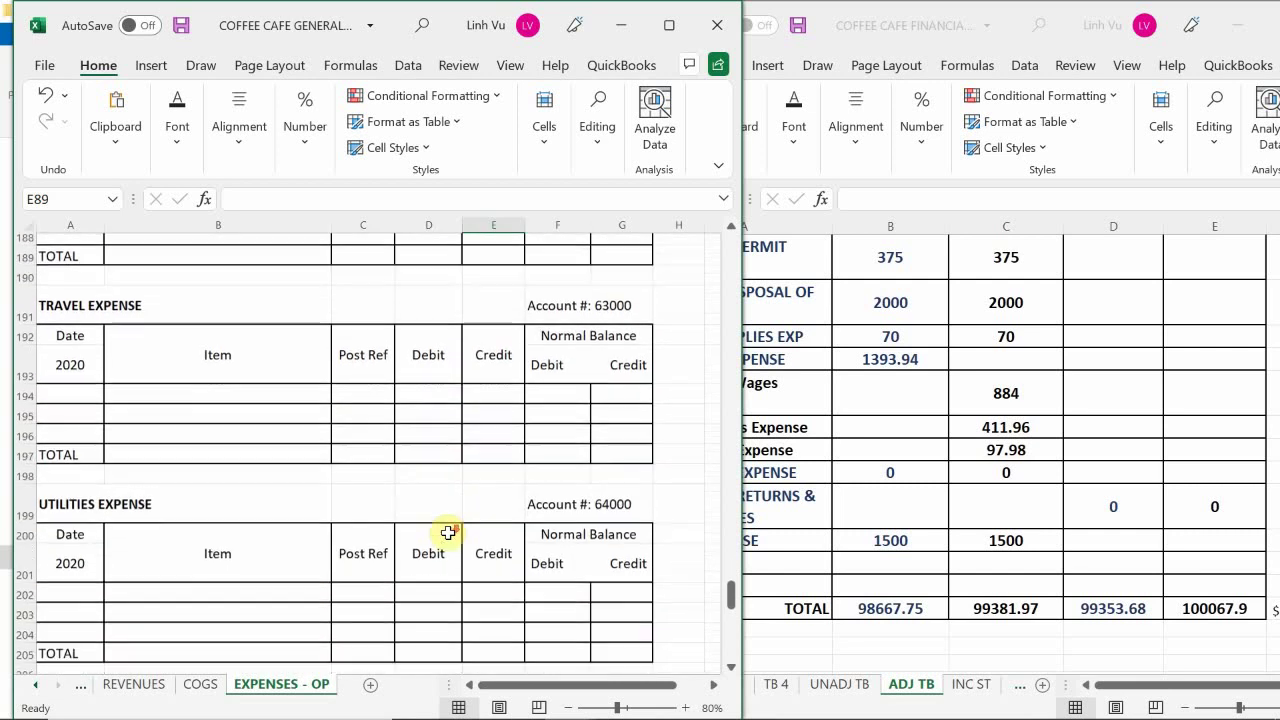
scroll(448, 533, "down", 2)
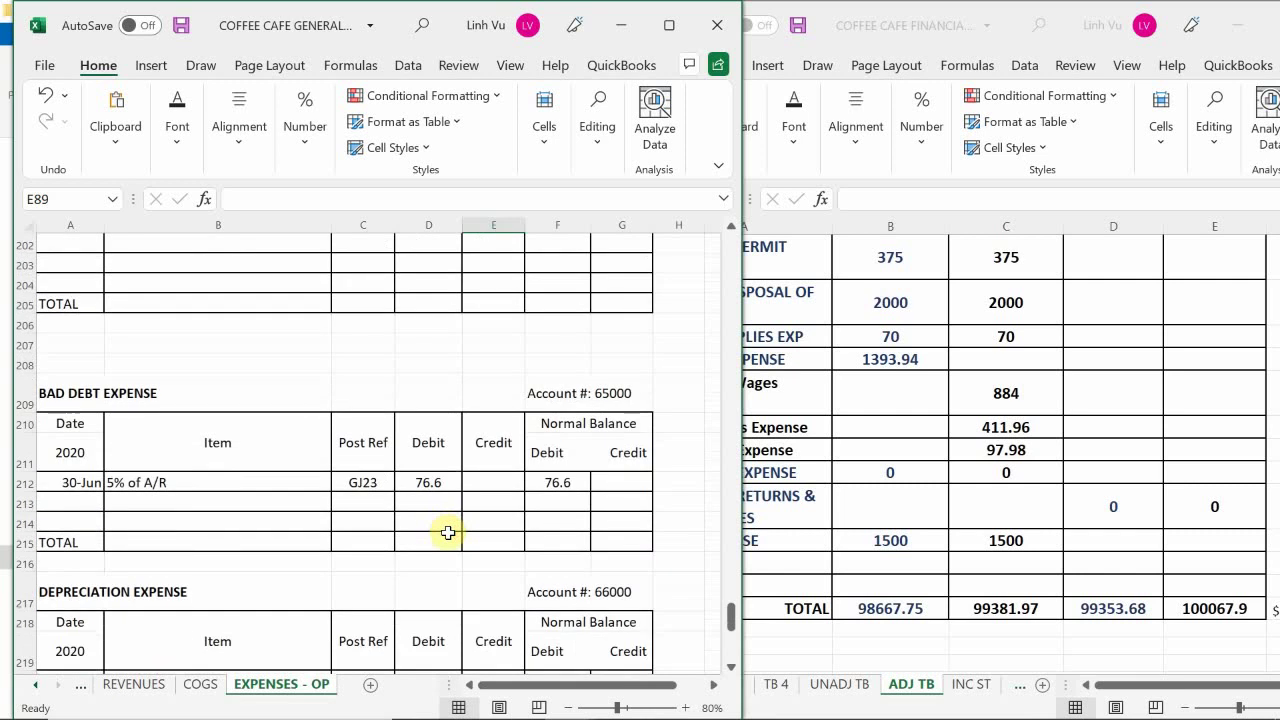
scroll(448, 533, "down", 2)
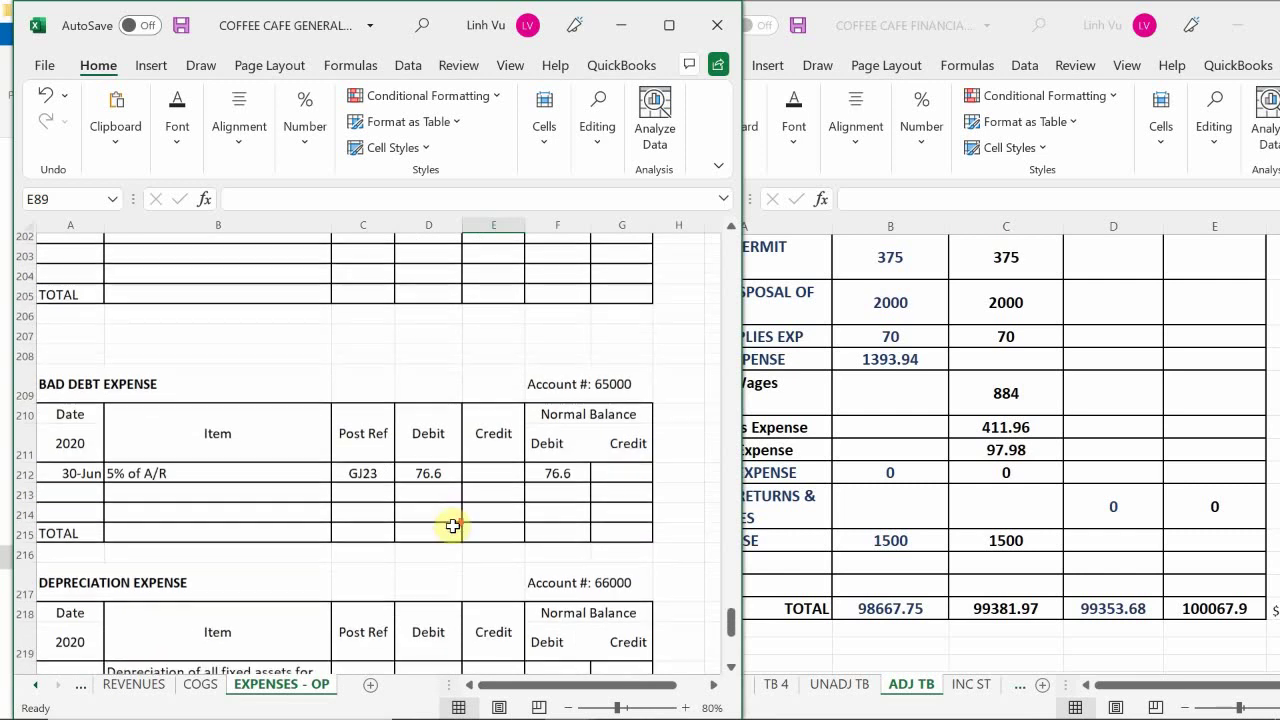
Insert two blank rows at row 107, directly below RENT EXPENSE in the adjusted trial balance
left_click(840, 495)
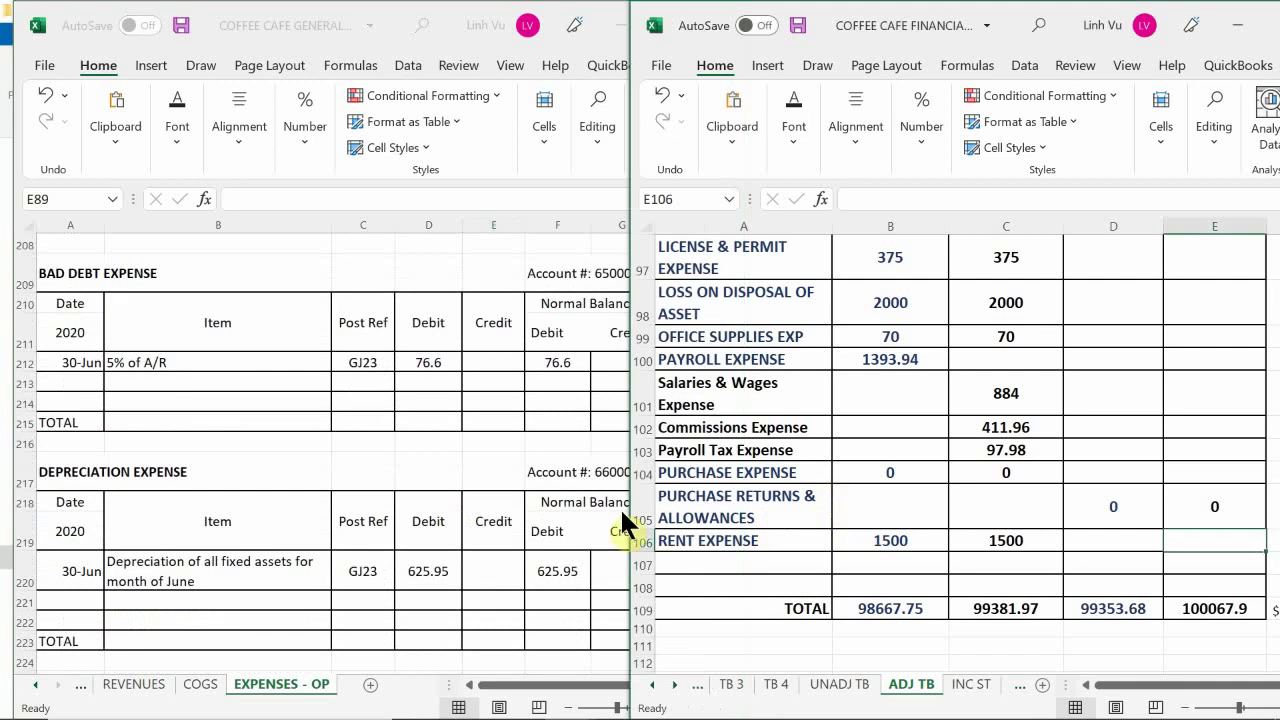
right_click(655, 566)
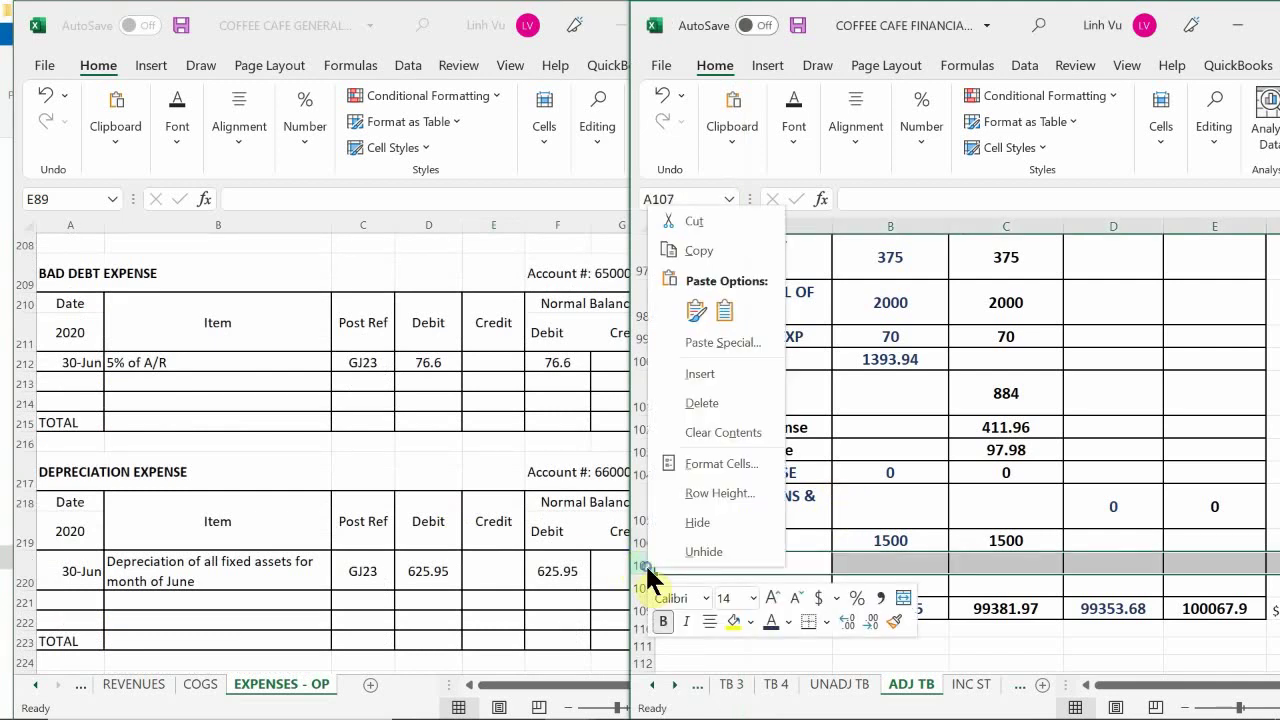
left_click(706, 374)
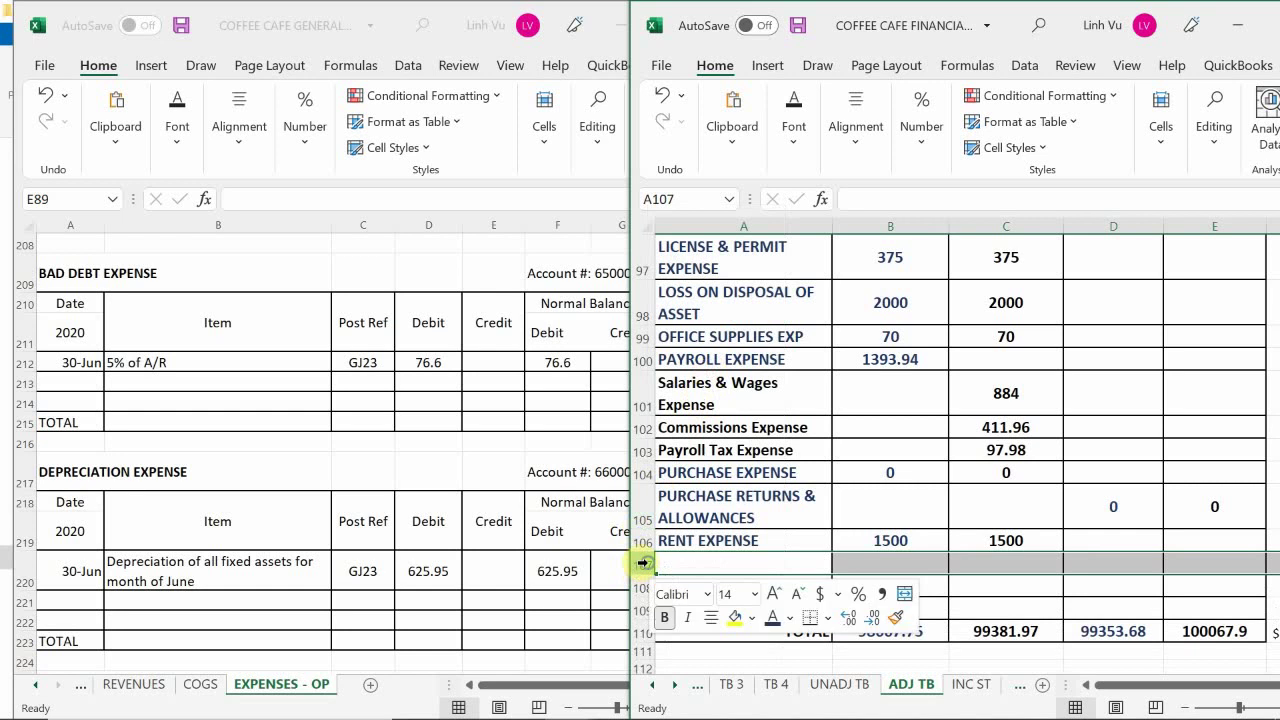
right_click(643, 563)
left_click(714, 366)
scroll(689, 488, "down", 1)
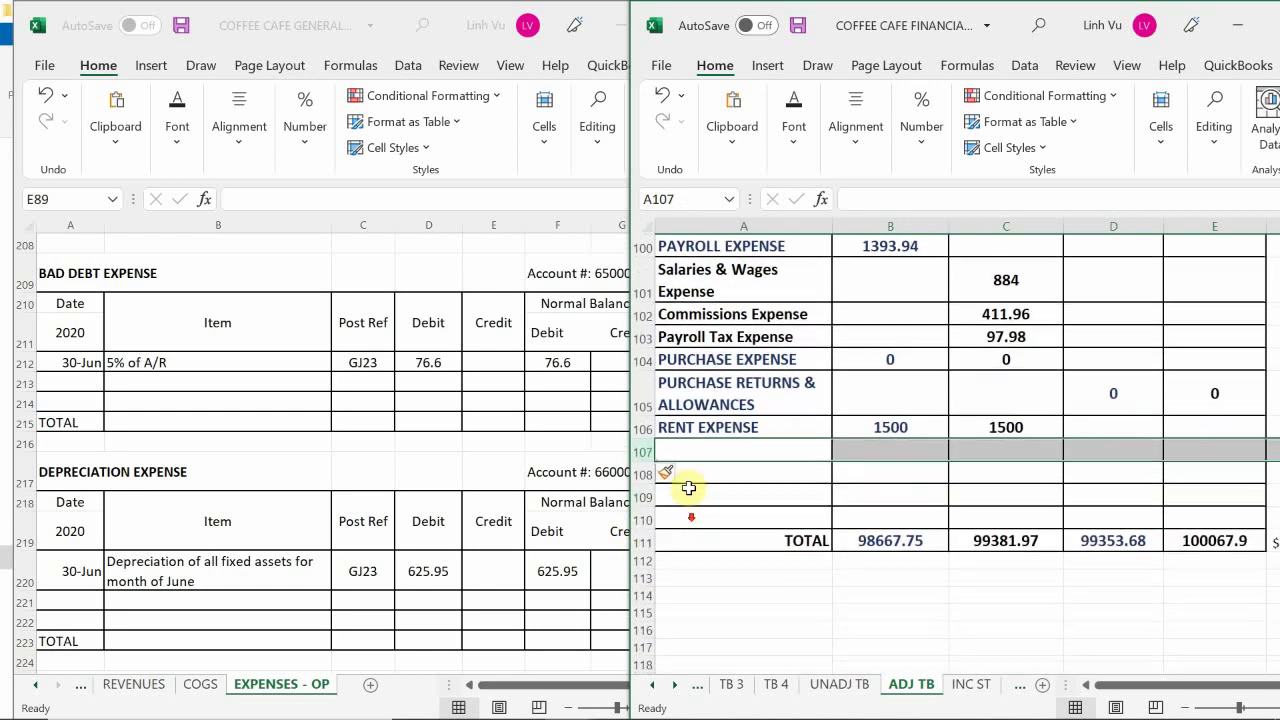
Add a BAD DEBT EXPENSE account in A107 and link its amount in B107 to detail cell C107
left_click(707, 452)
type("V")
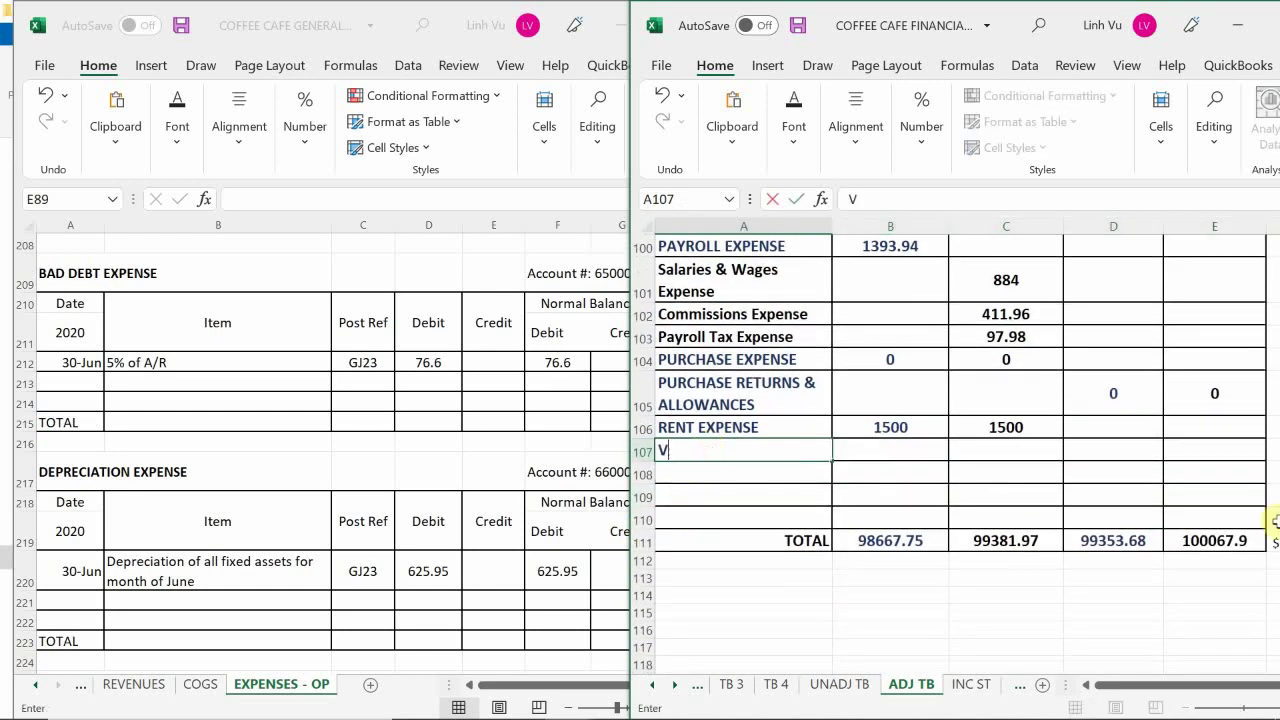
type("AD DEBT EXPEN")
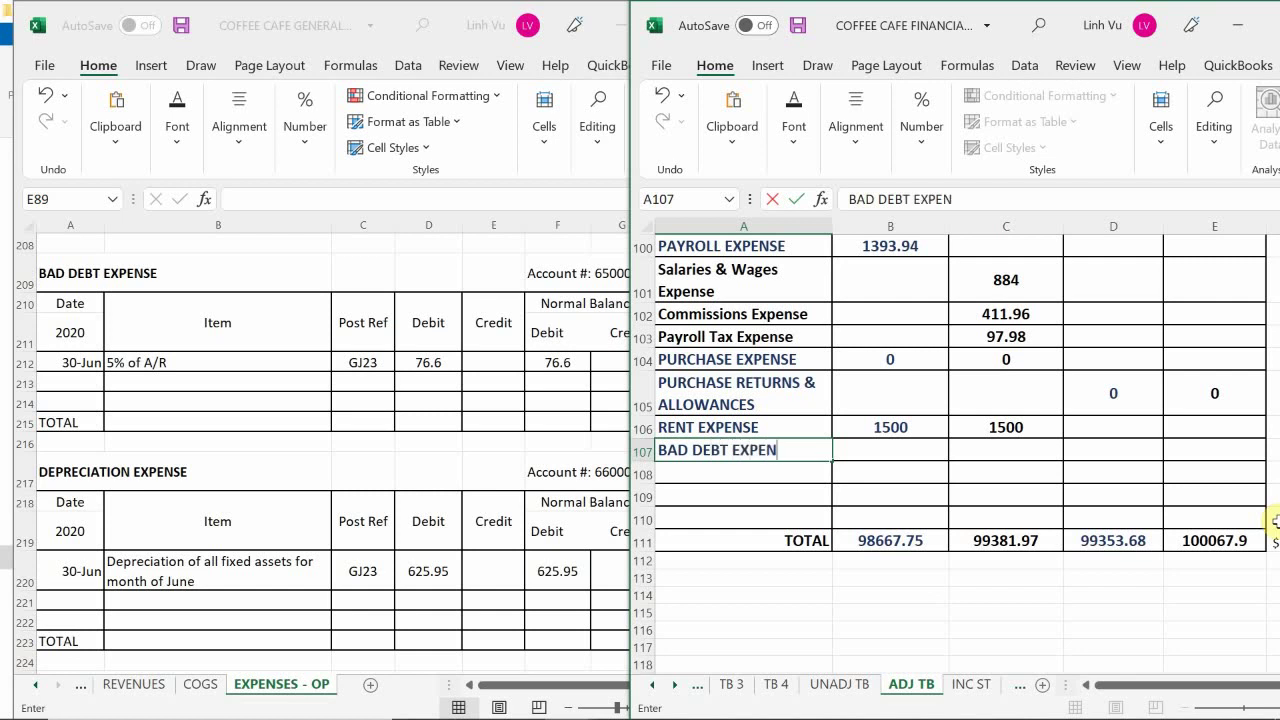
type("SE")
key("Tab")
type("=")
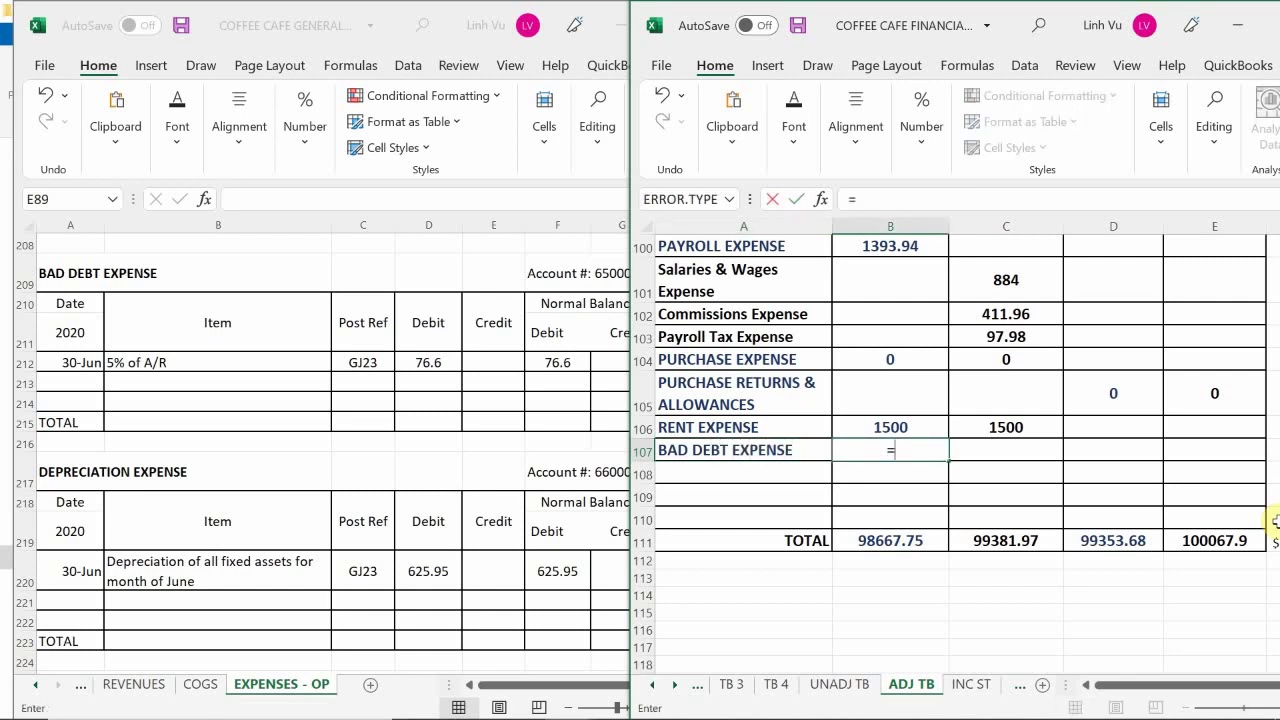
key("Right")
key("Return")
Enter the ledger's bad debt expense balance of 76.60 in C107
key("Up")
key("Right")
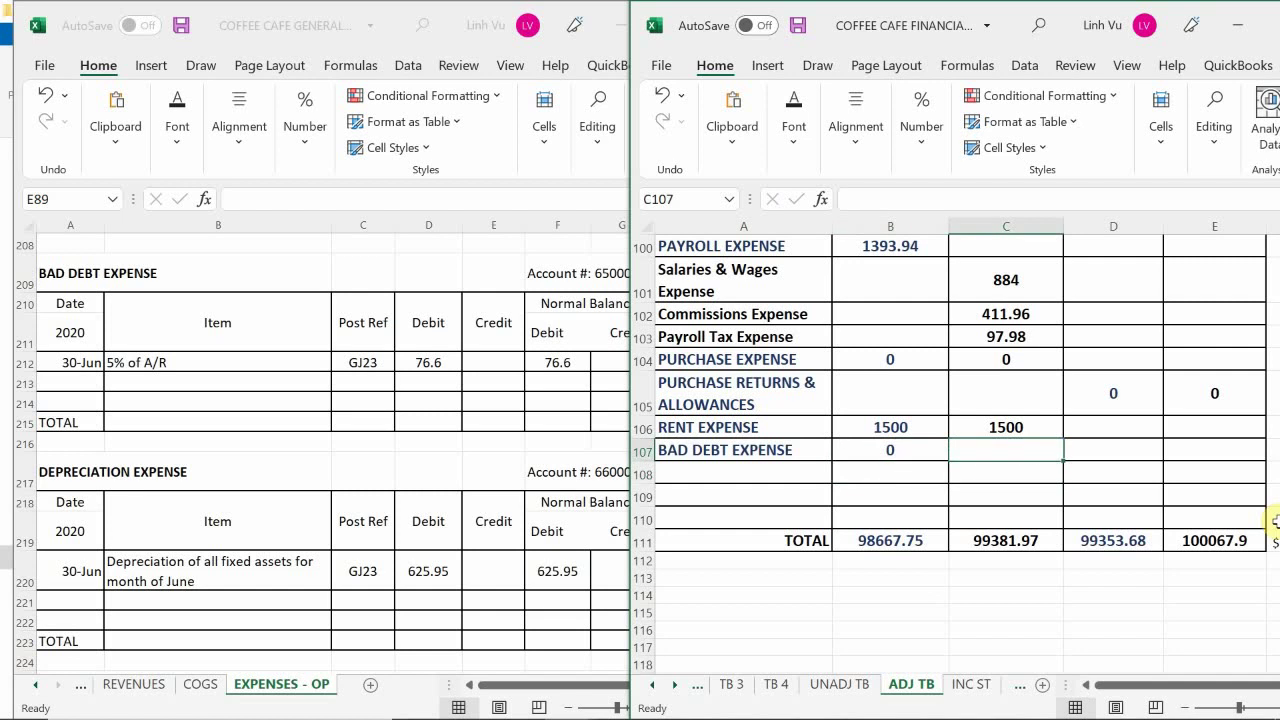
type("76.60")
key("Return")
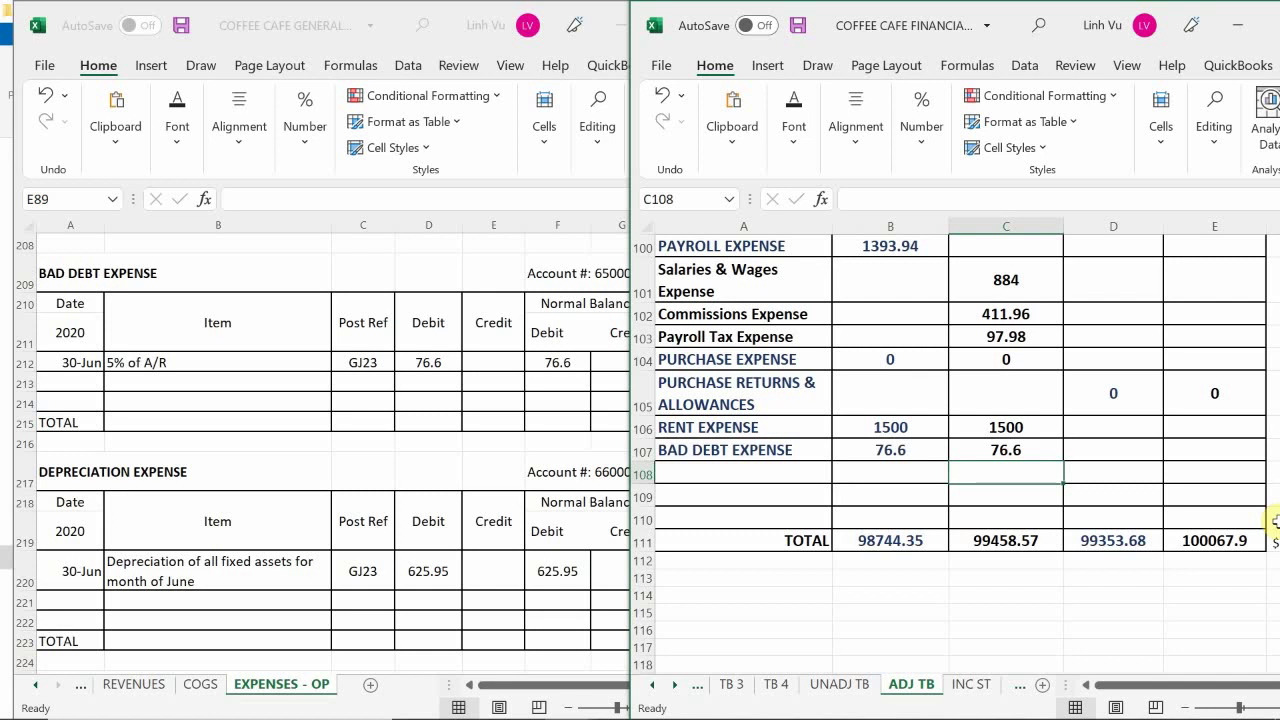
Check the ledger's Depreciation Expense account, add DEPRECIATION EXP in A108 and link its amount in B108 to C108
left_click(508, 420)
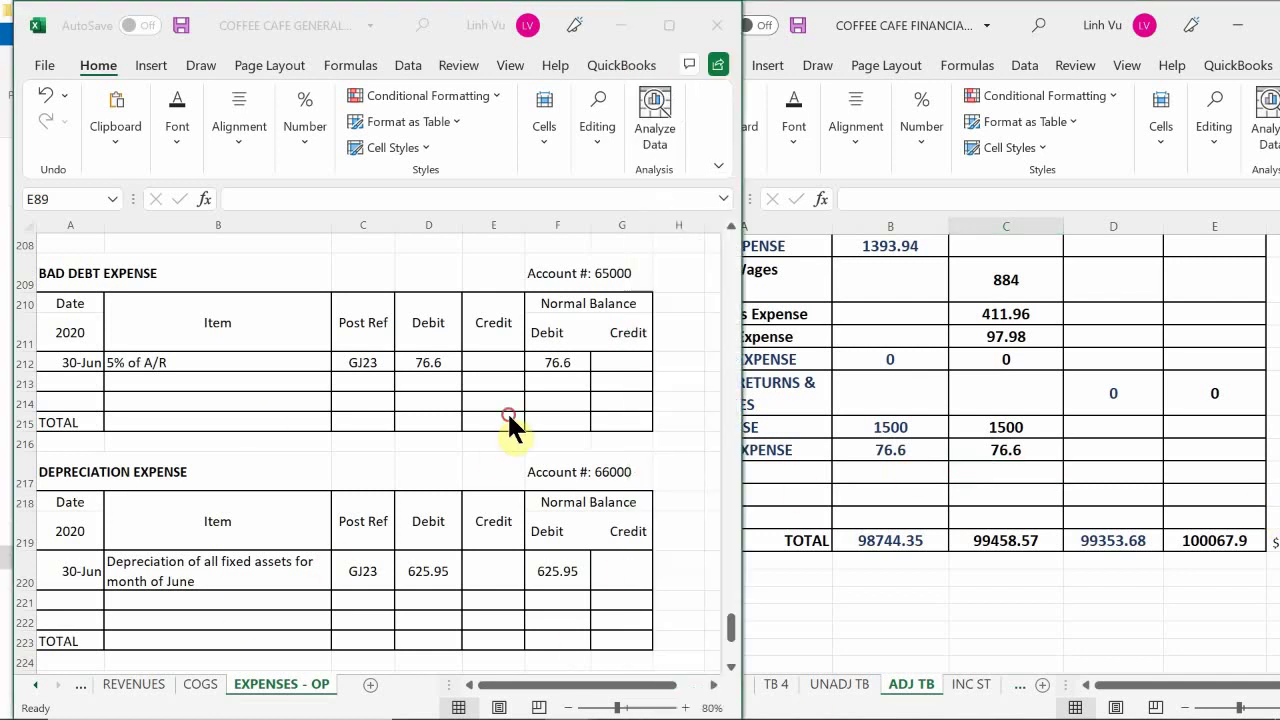
scroll(507, 416, "down", 2)
scroll(507, 416, "down", 1)
left_click(829, 449)
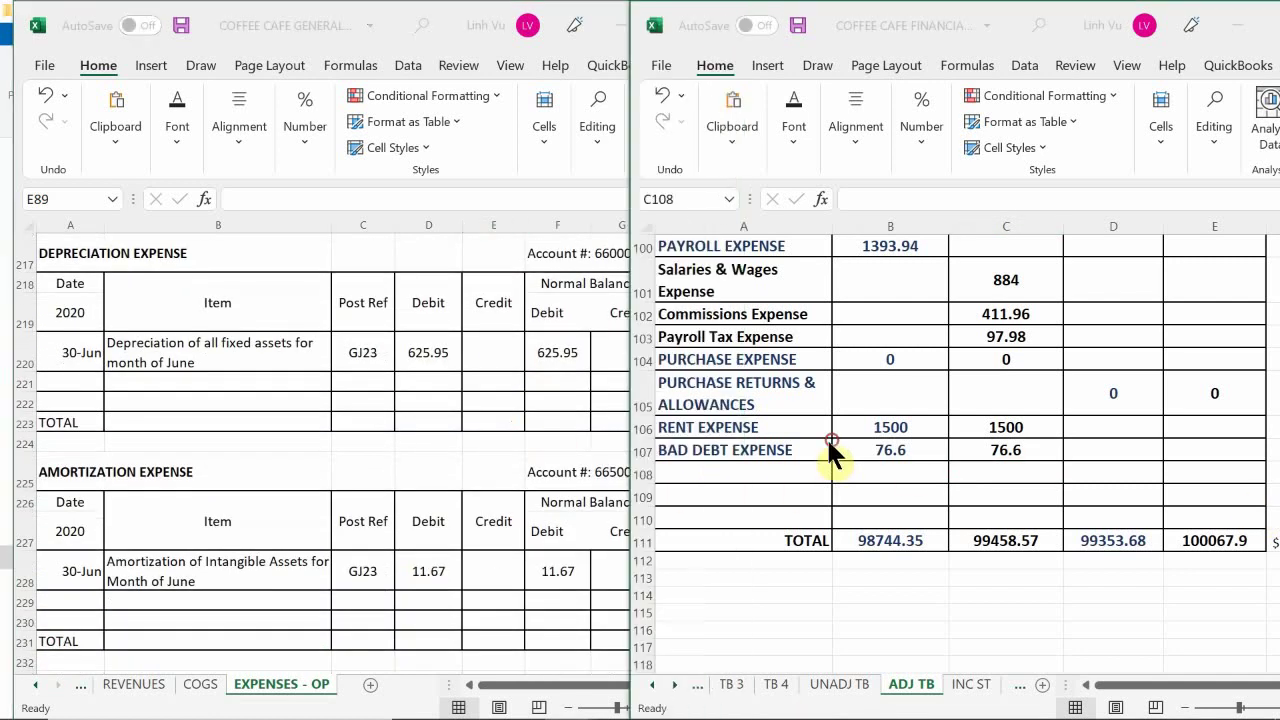
left_click(720, 477)
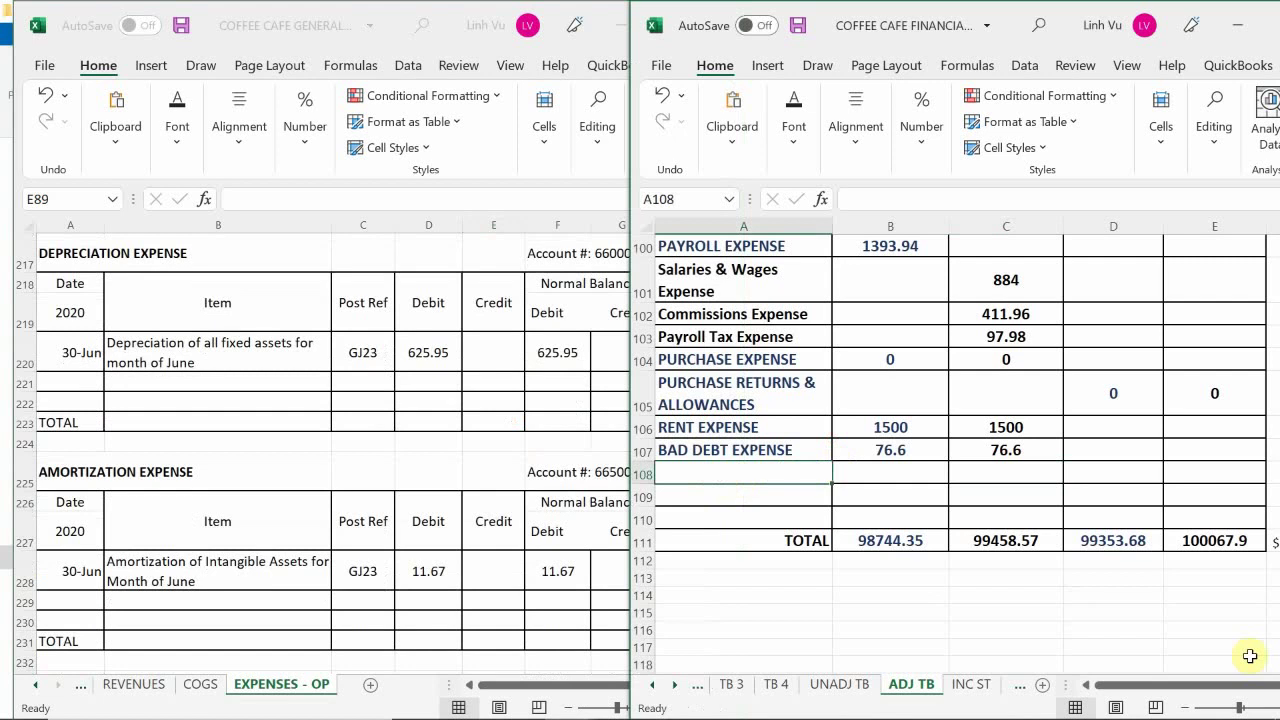
type("DEPRECIATION EXP")
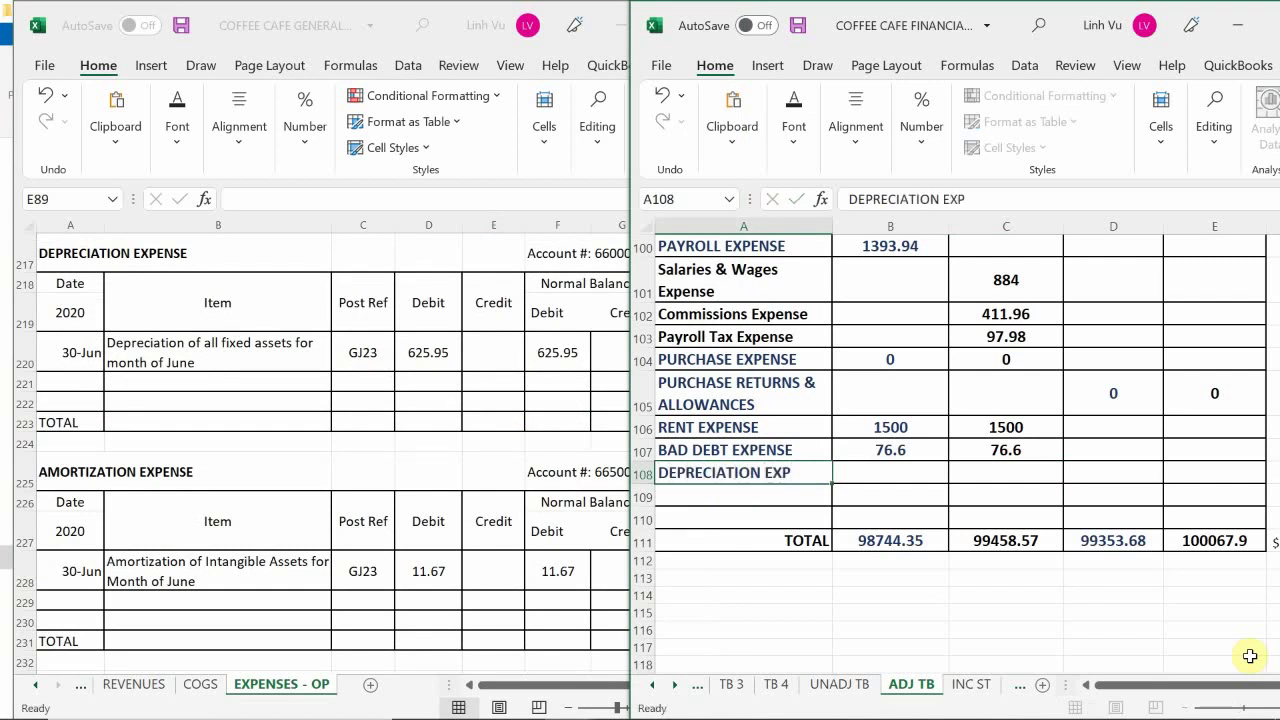
key("Tab")
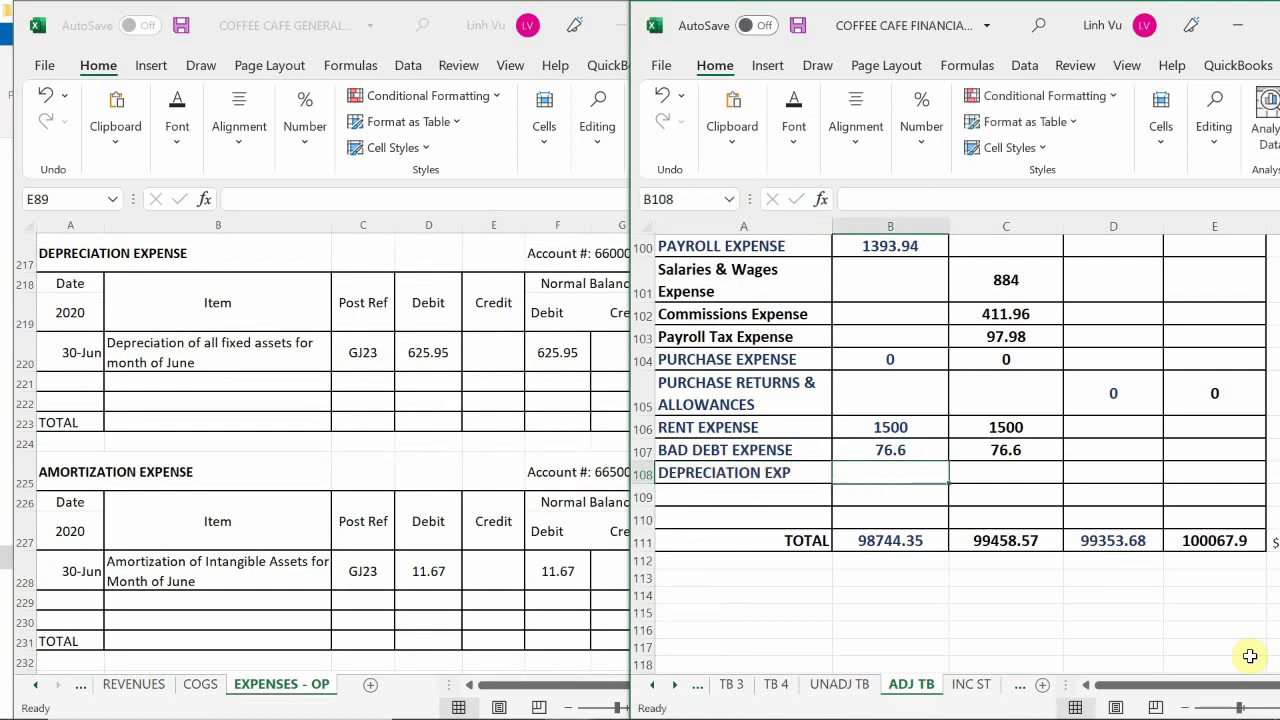
type("=")
key("Right")
key("Return")
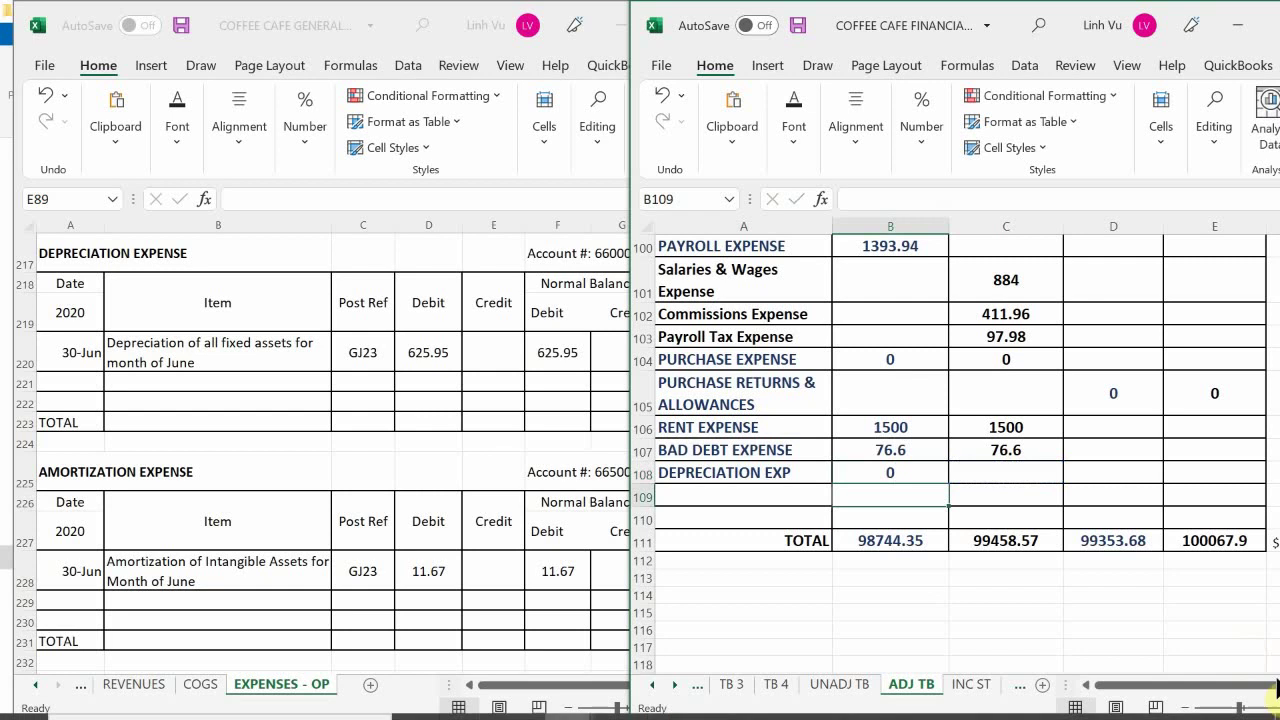
Enter the ledger's depreciation expense balance of 625.95 in C108
left_click(987, 469)
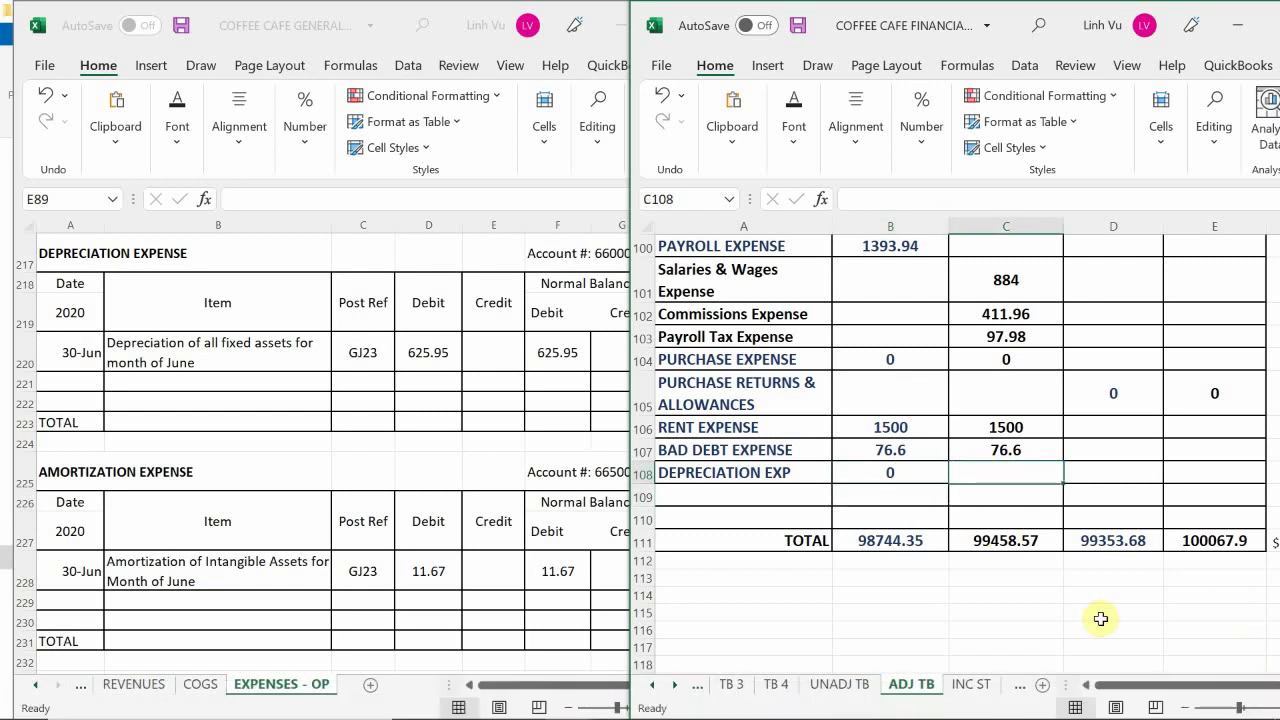
type("625.")
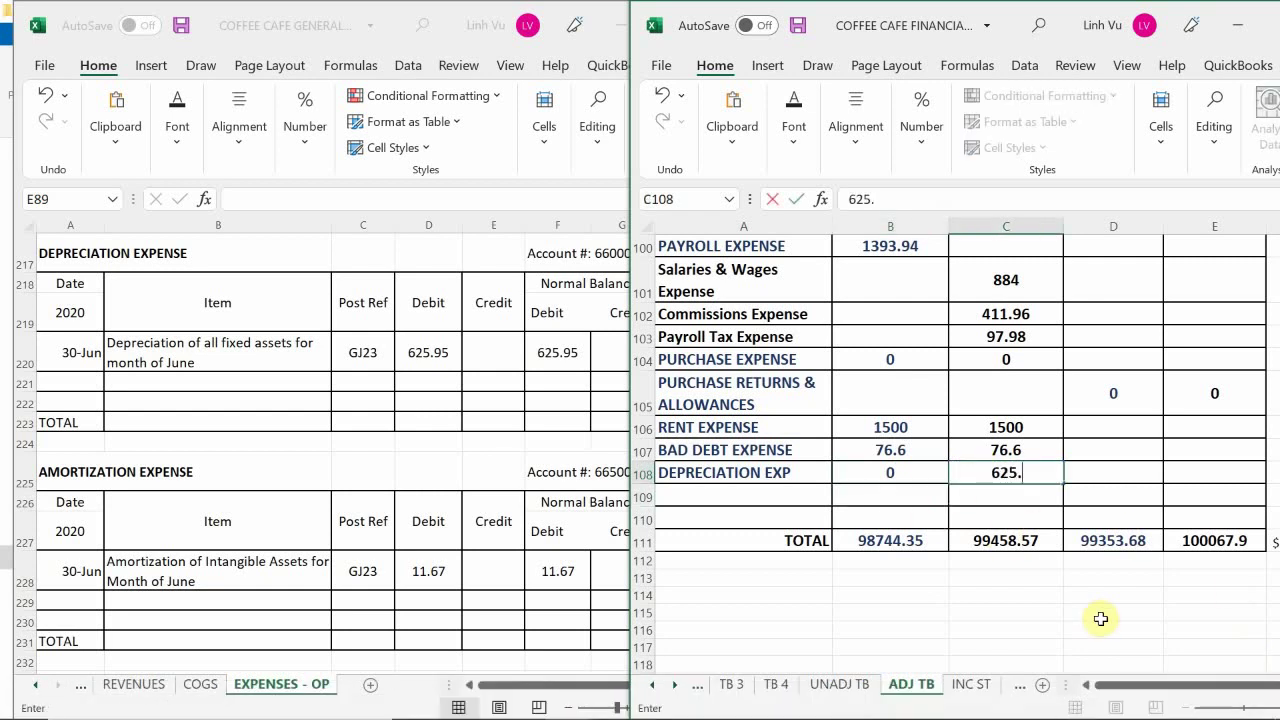
type("95")
key("Return")
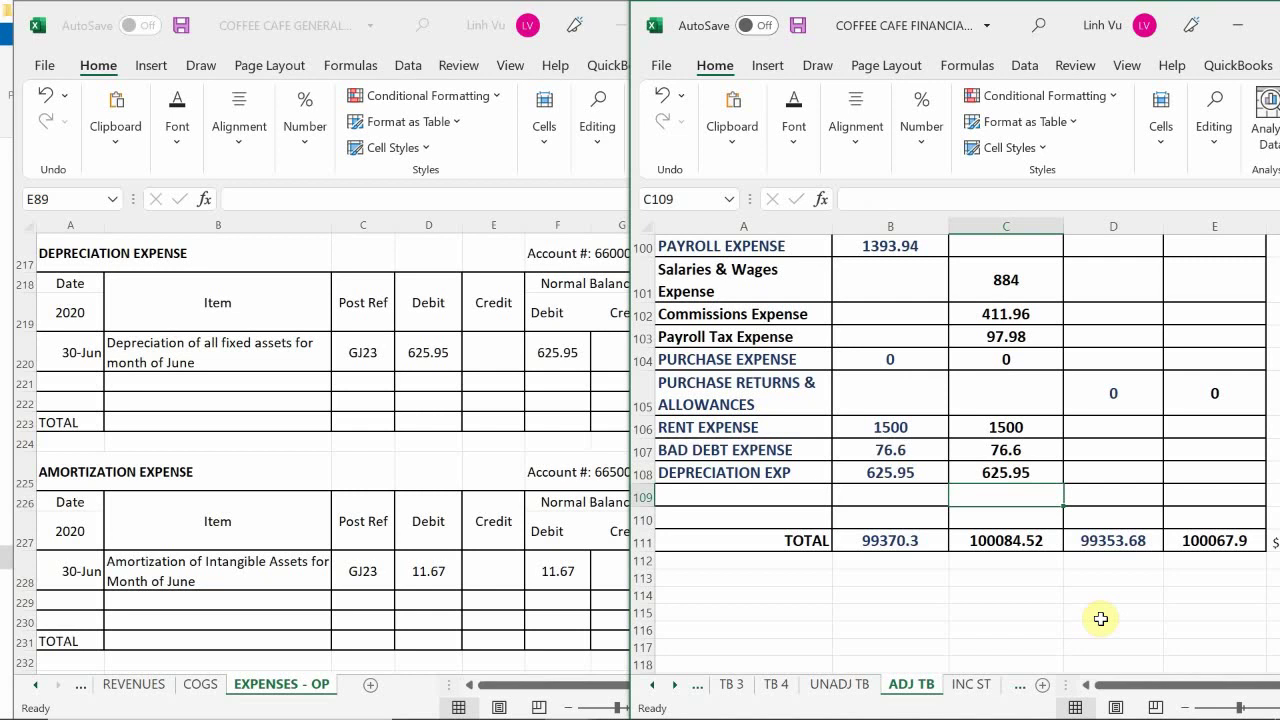
Check the ledger's Amortization Expense account and add AMORTIZATION EXP as an account in A109 of the adjusted trial balance
left_click(427, 493)
scroll(424, 494, "down", 3)
scroll(460, 492, "up", 1)
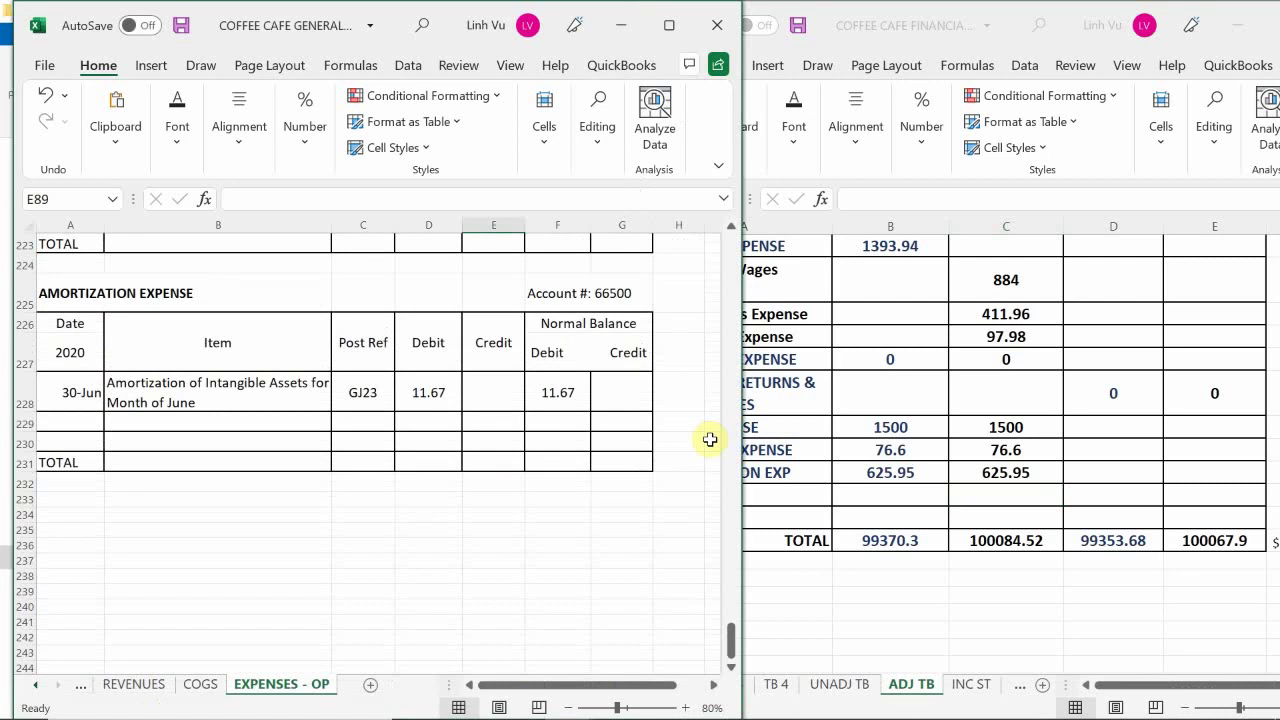
left_click(805, 495)
left_click(726, 494)
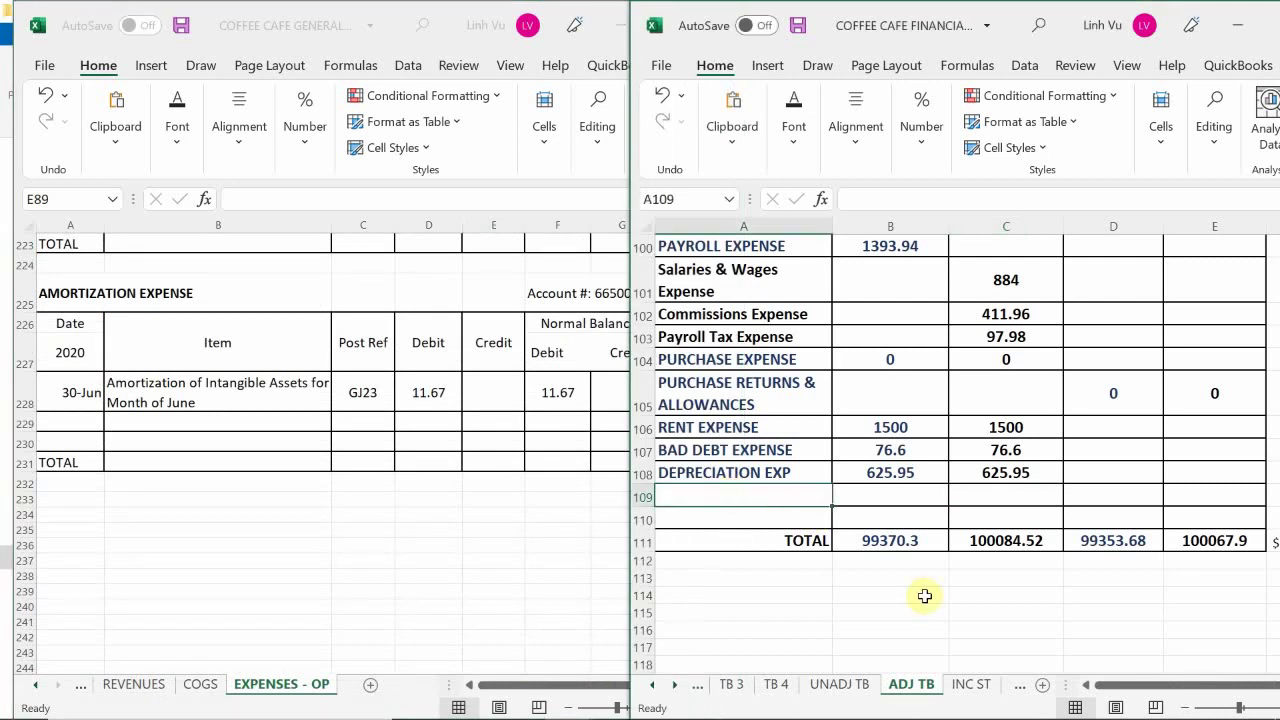
type("AMORTIZATION")
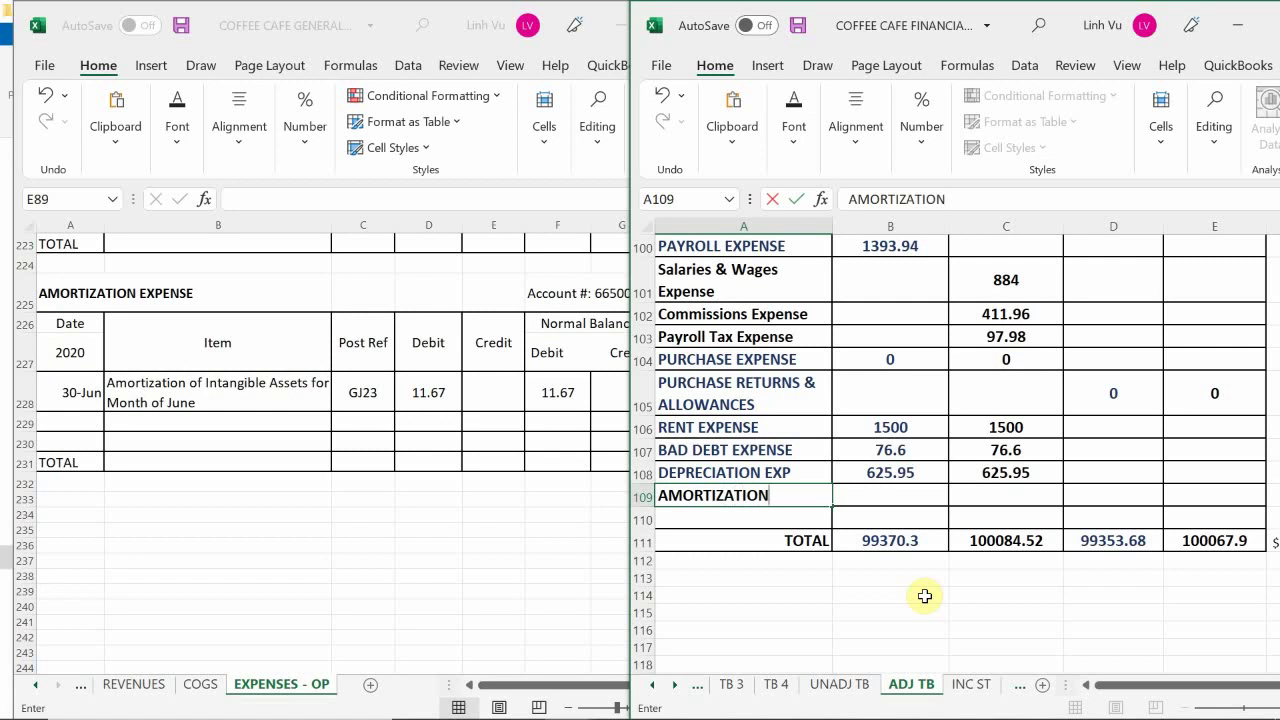
type(" EXP")
key("Return")
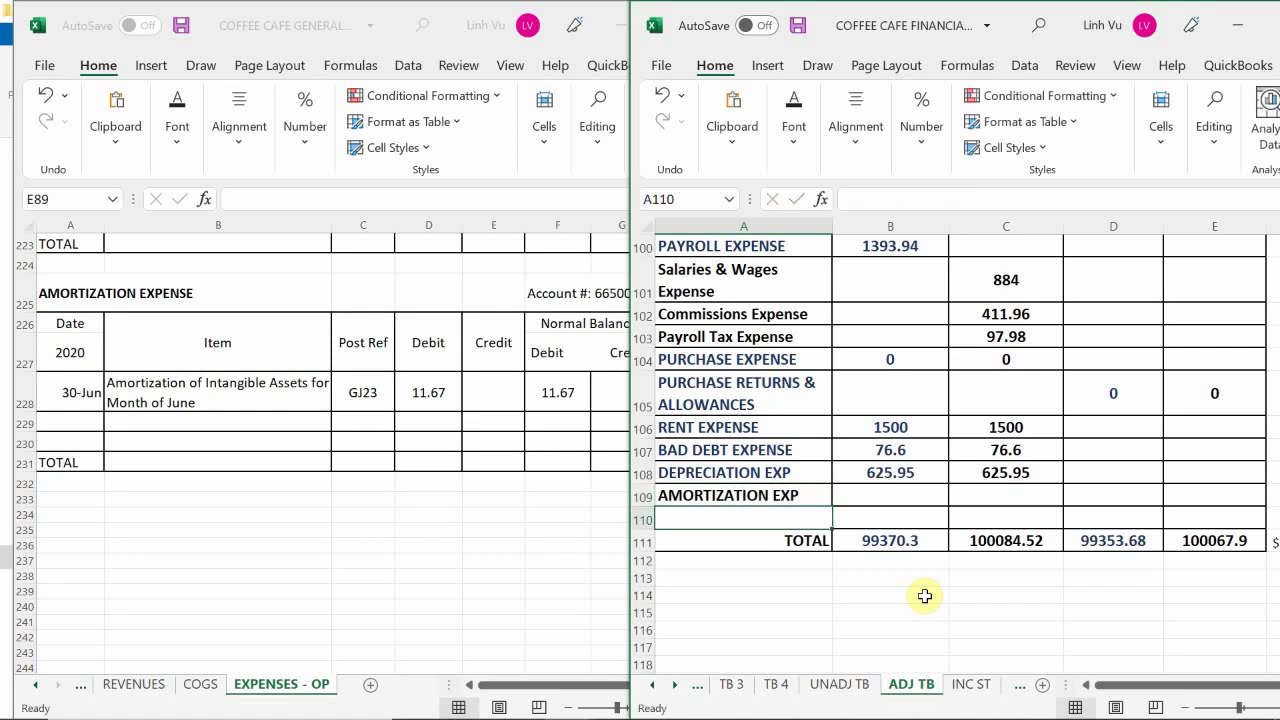
Link the amortization expense amount in B109 to detail cell C109
key("Right")
key("Up")
type("=")
key("Right")
key("Return")
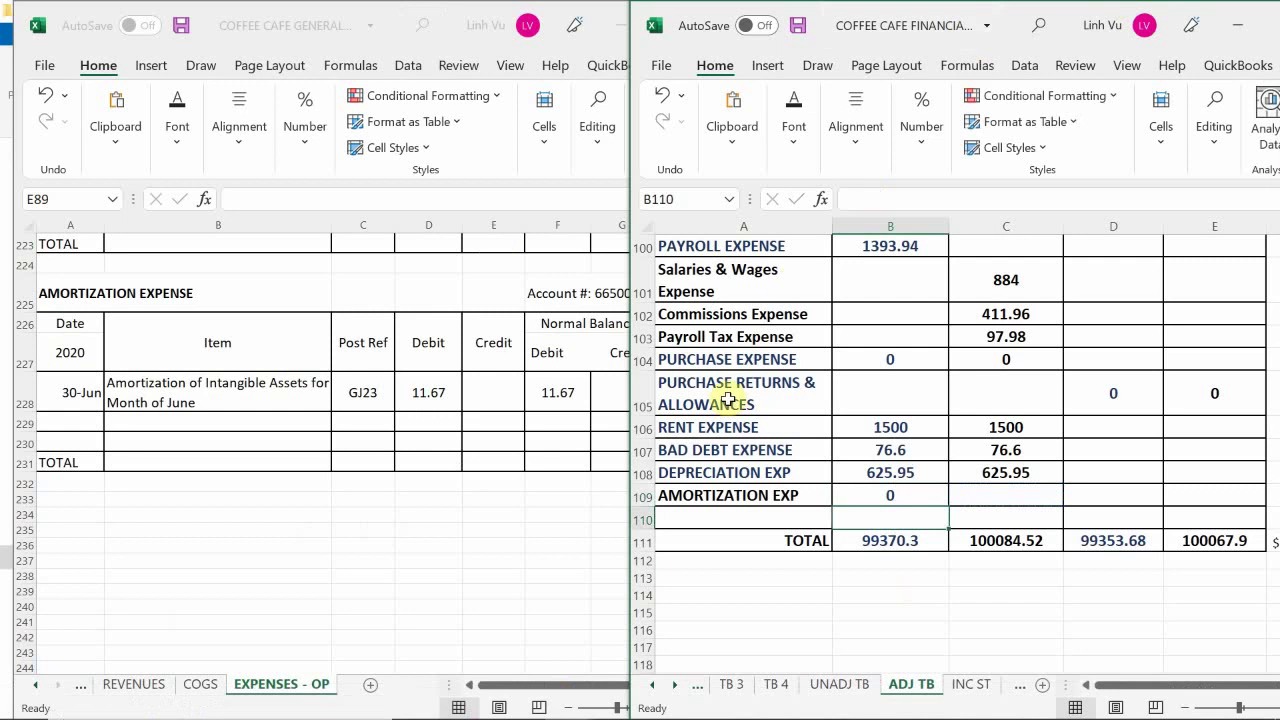
Color the AMORTIZATION EXP label in A109 dark blue to match the other main account names
left_click(743, 494)
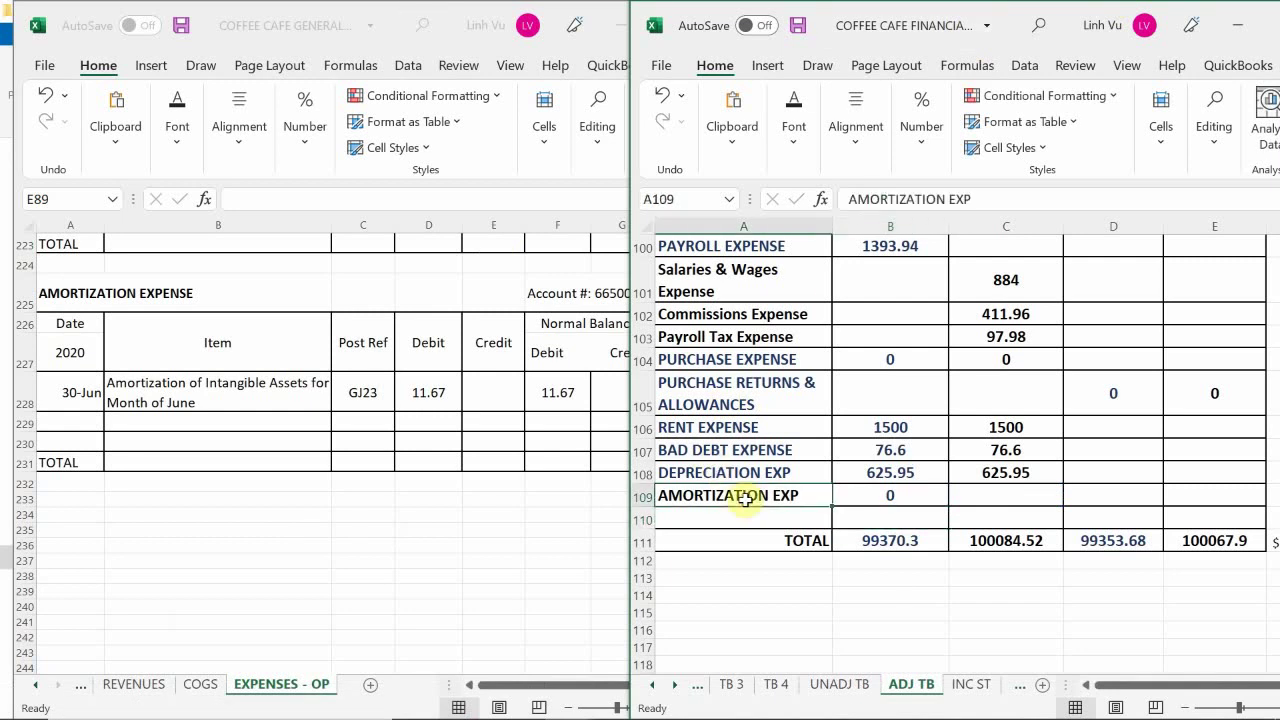
left_click(804, 141)
left_click(984, 231)
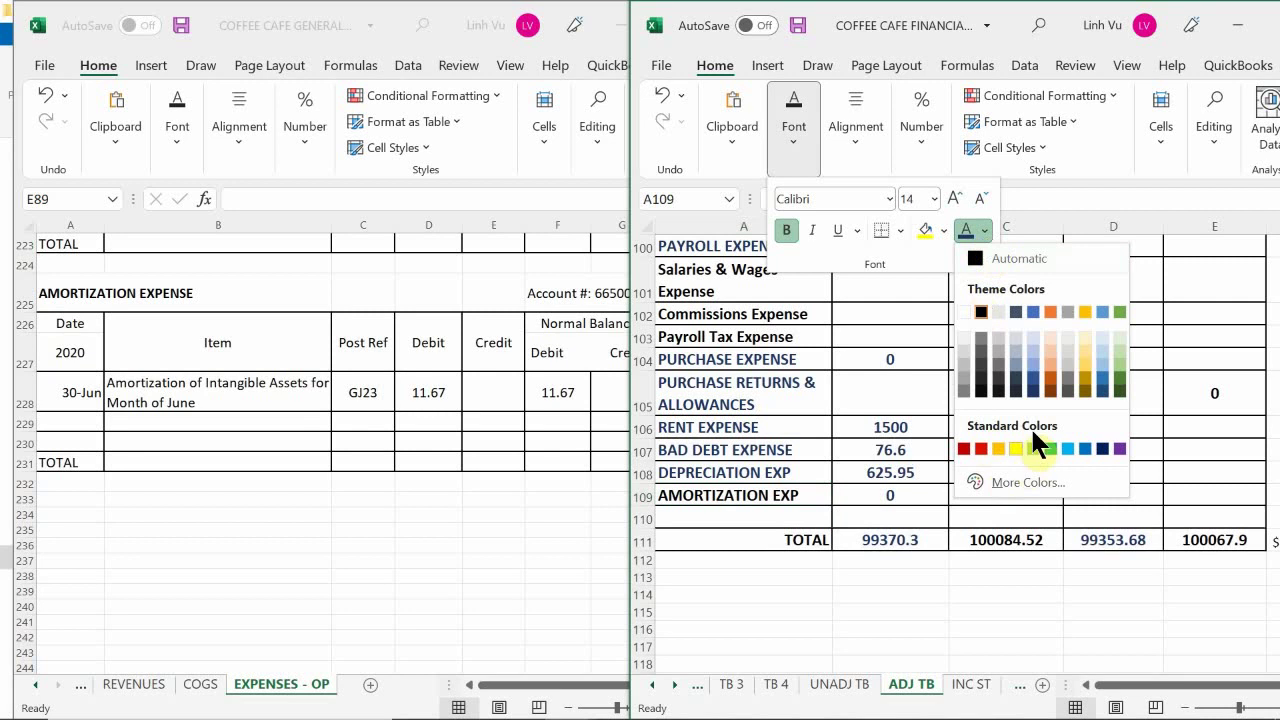
left_click(1013, 398)
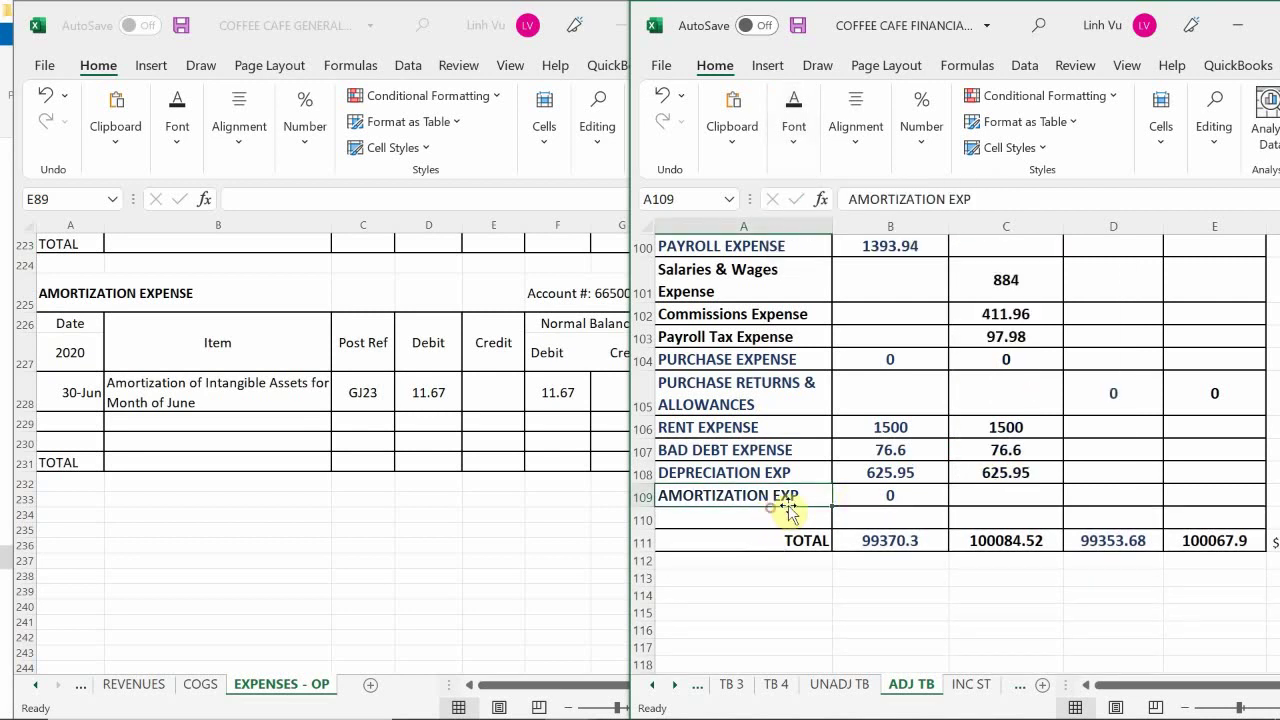
Enter the ledger's amortization expense balance of 11.67 in C109
left_click(963, 492)
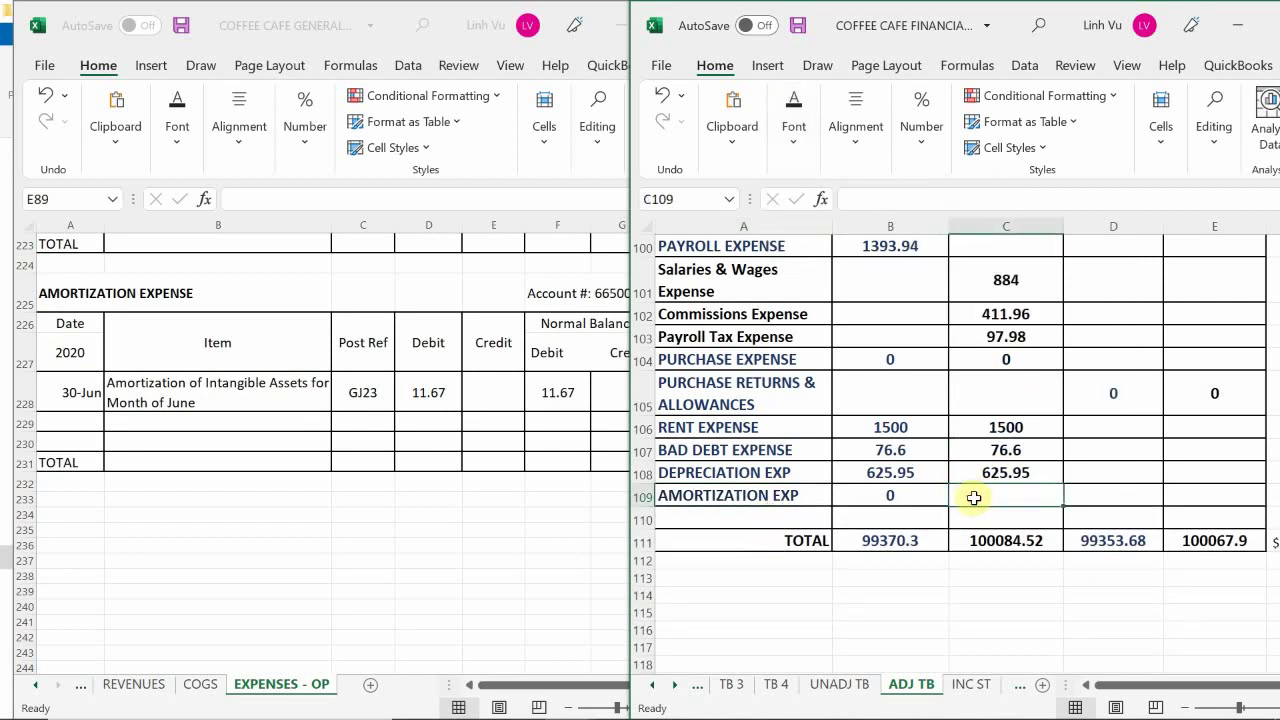
type("11.")
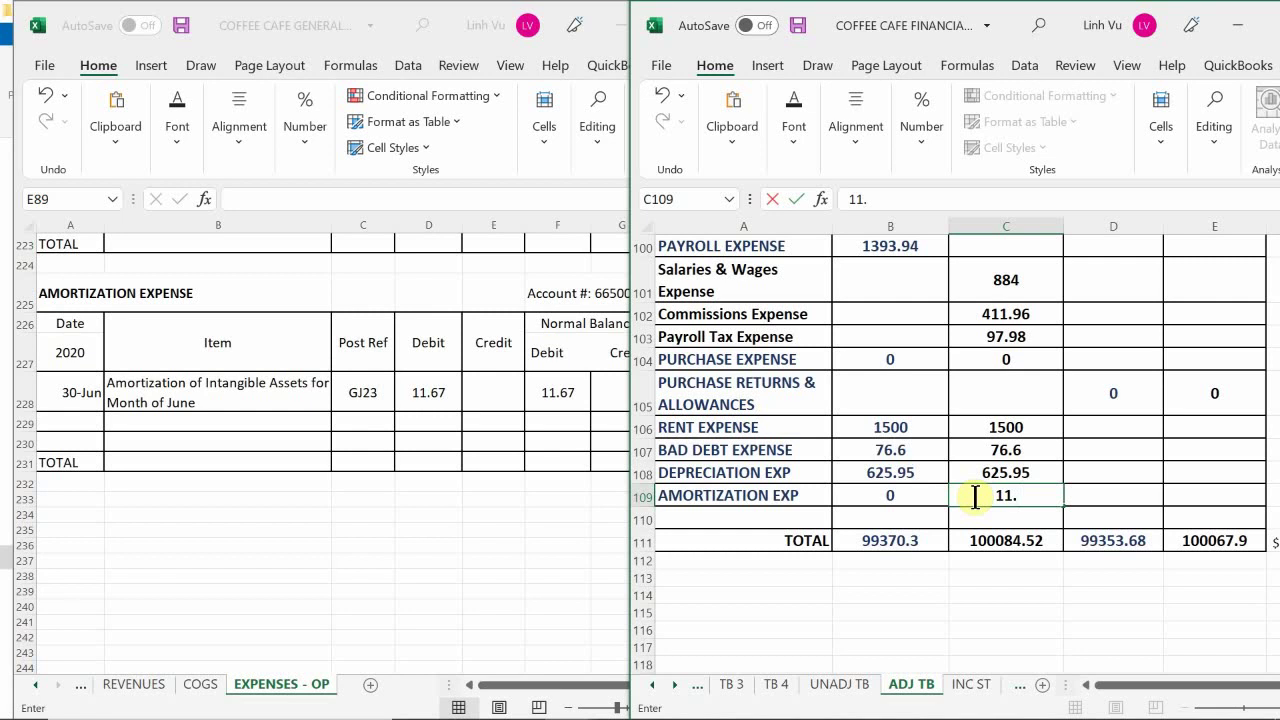
type("67")
key("Return")
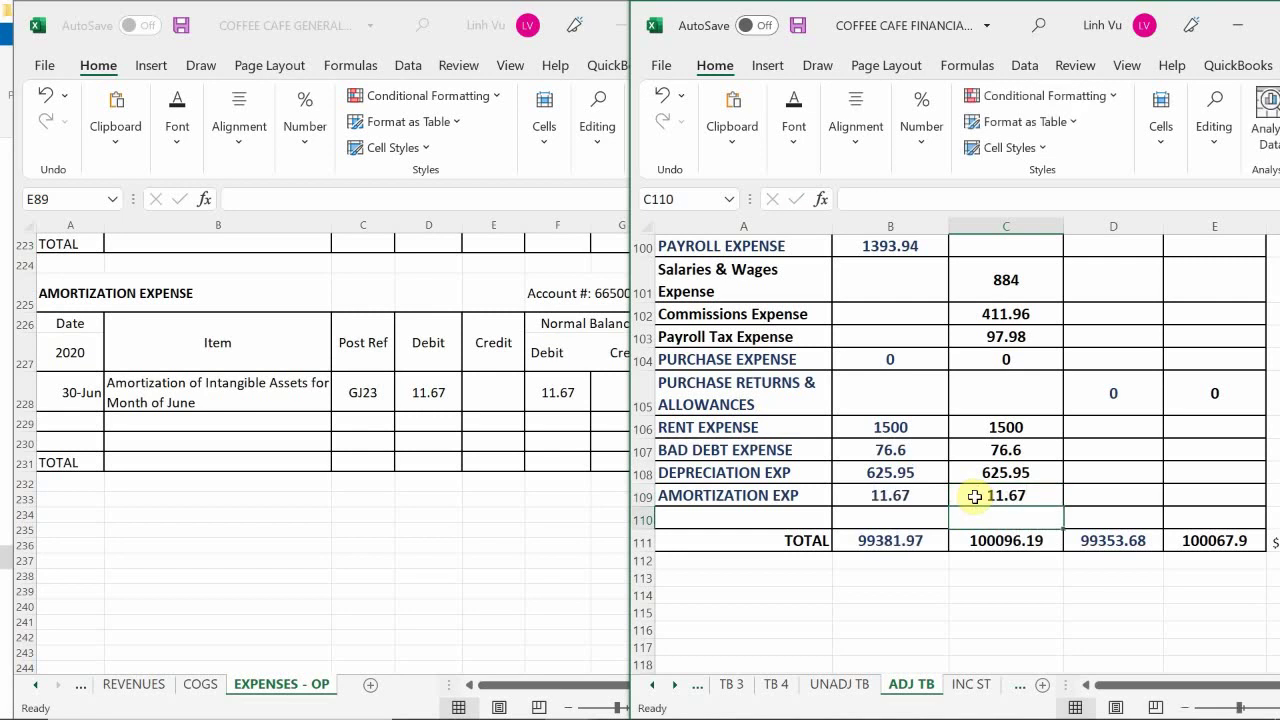
Check the differences between the debit and credit totals beside the TOTAL row 111
left_click(968, 585)
left_click_drag(1109, 690, 1172, 703)
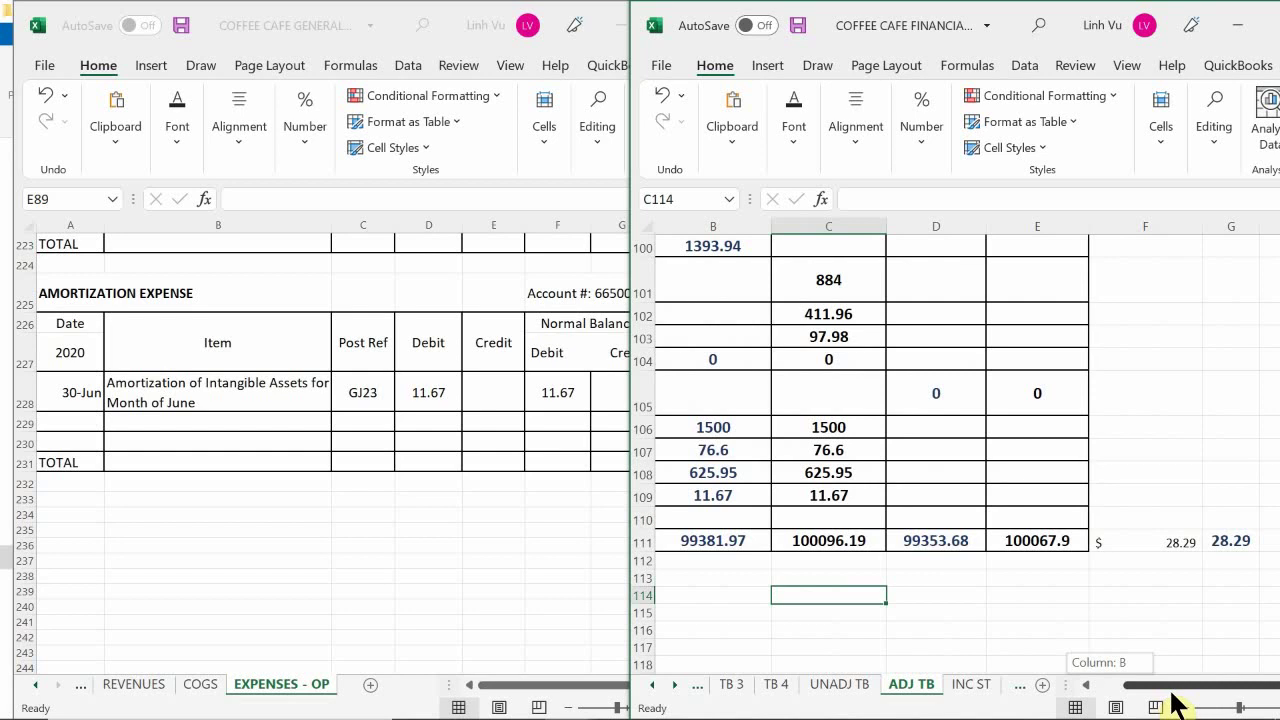
left_click_drag(1175, 705, 1112, 719)
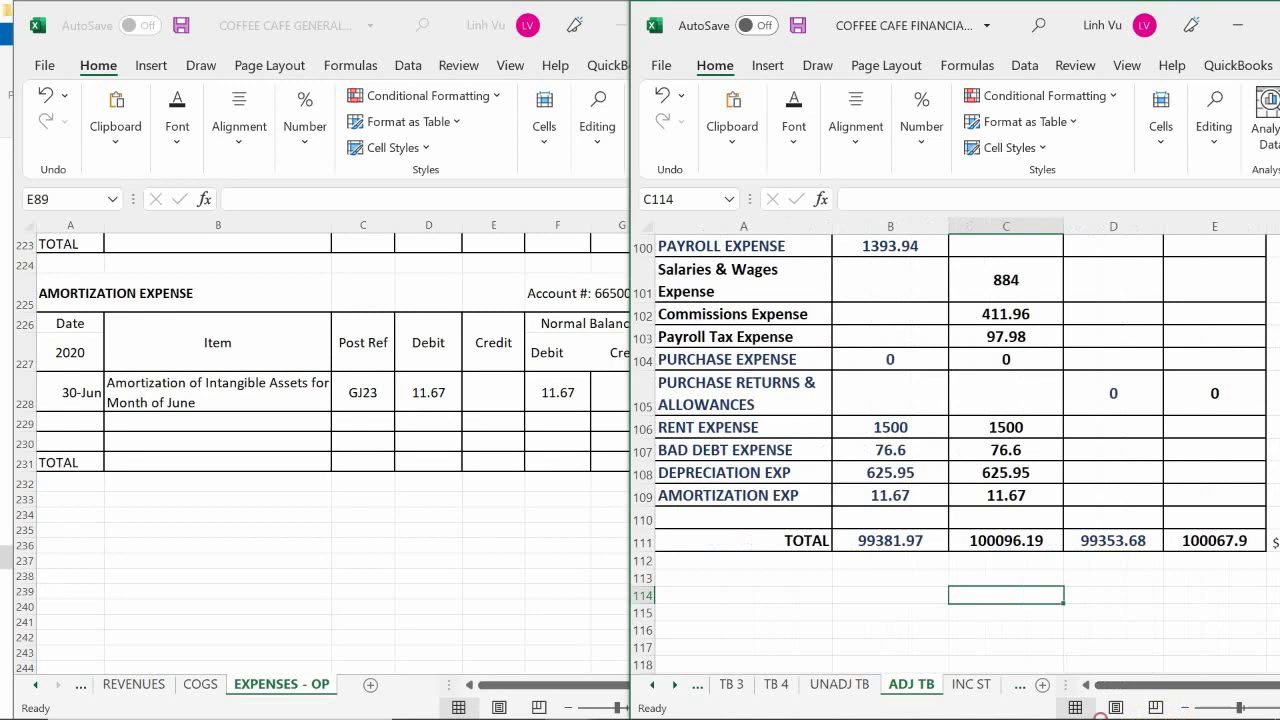
mouse_move(1105, 705)
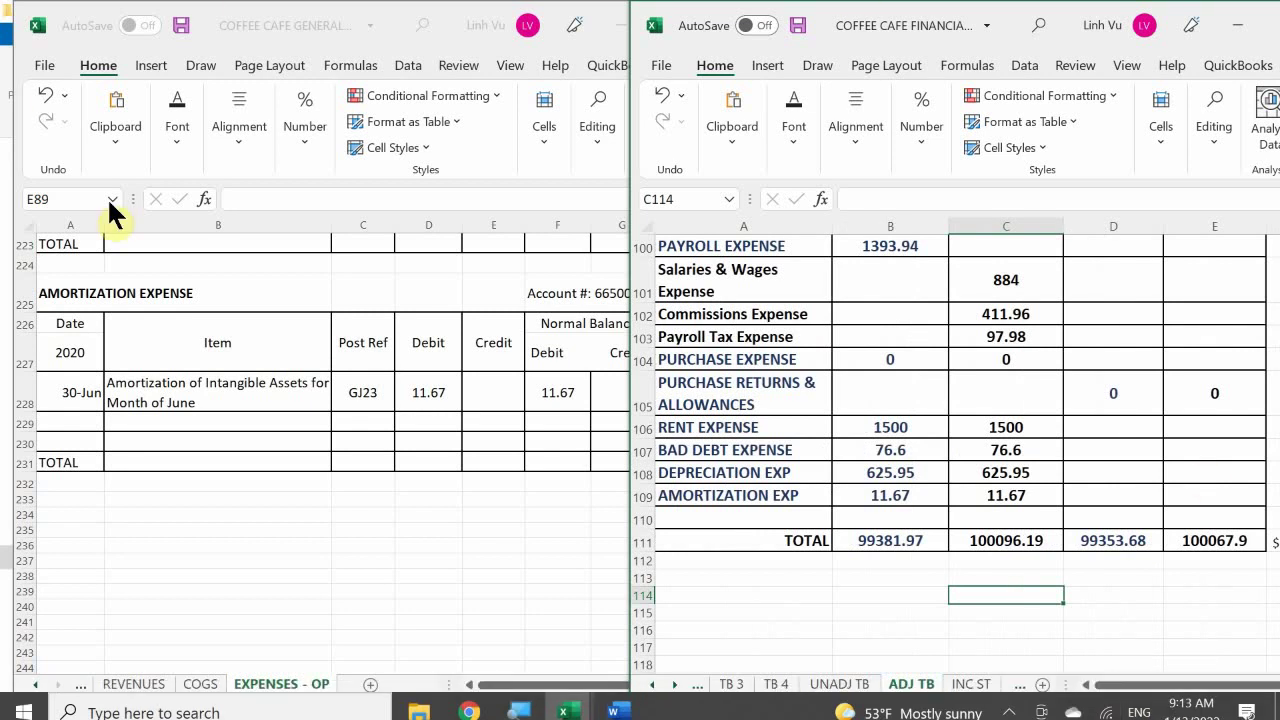
Compare the trial balance's expense amounts with the ledger's operating expense accounts, down to Interest Expense
left_click(731, 368)
scroll(731, 368, "up", 2)
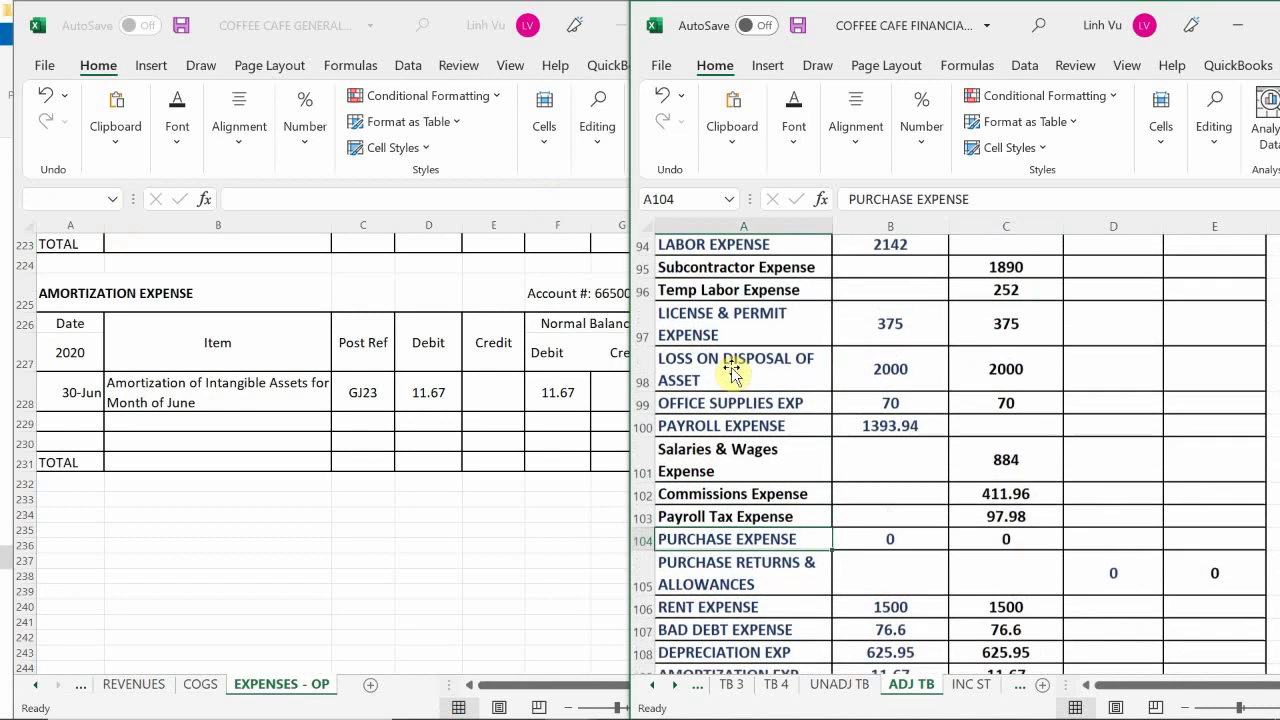
scroll(700, 428, "up", 2)
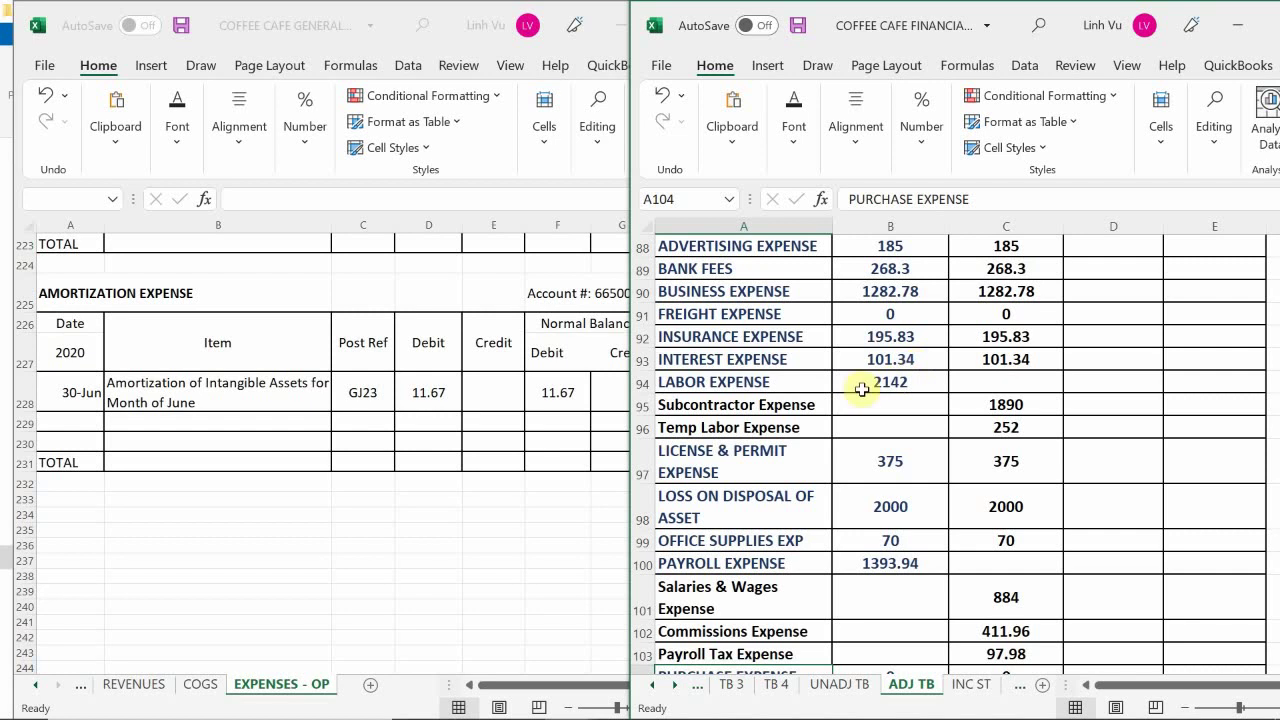
left_click(871, 359)
left_click(338, 467)
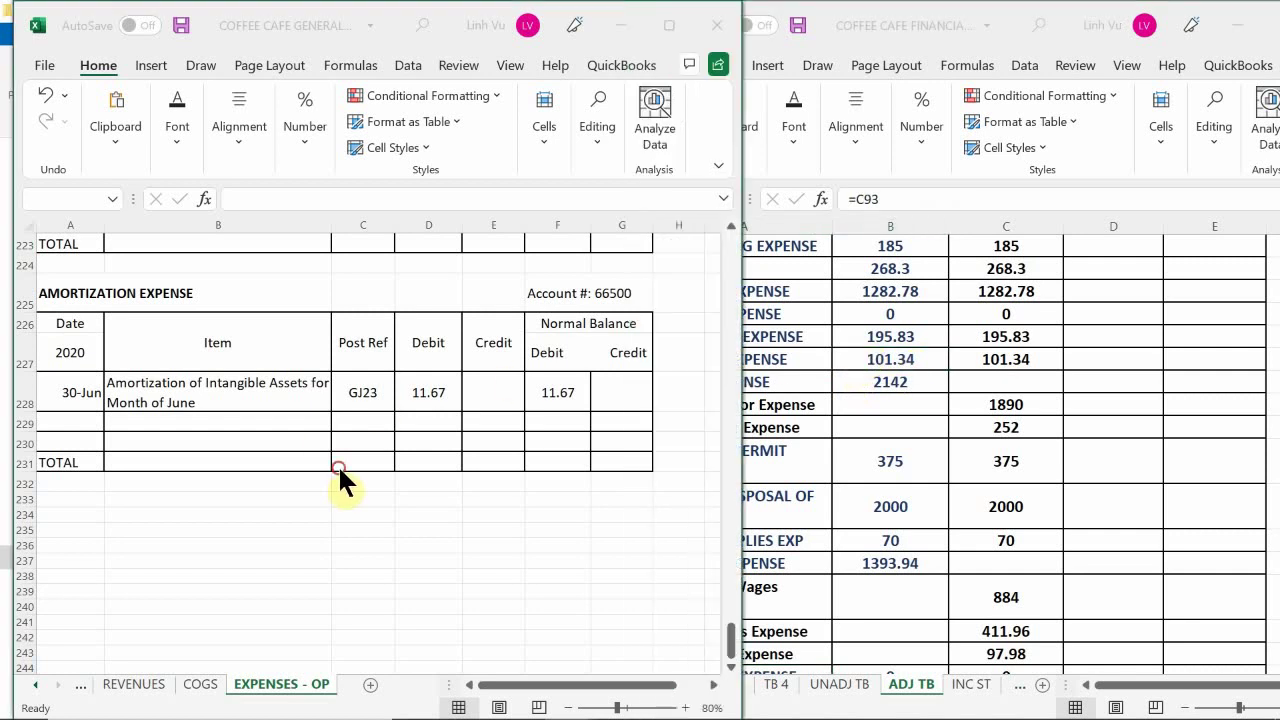
scroll(330, 460, "up", 20)
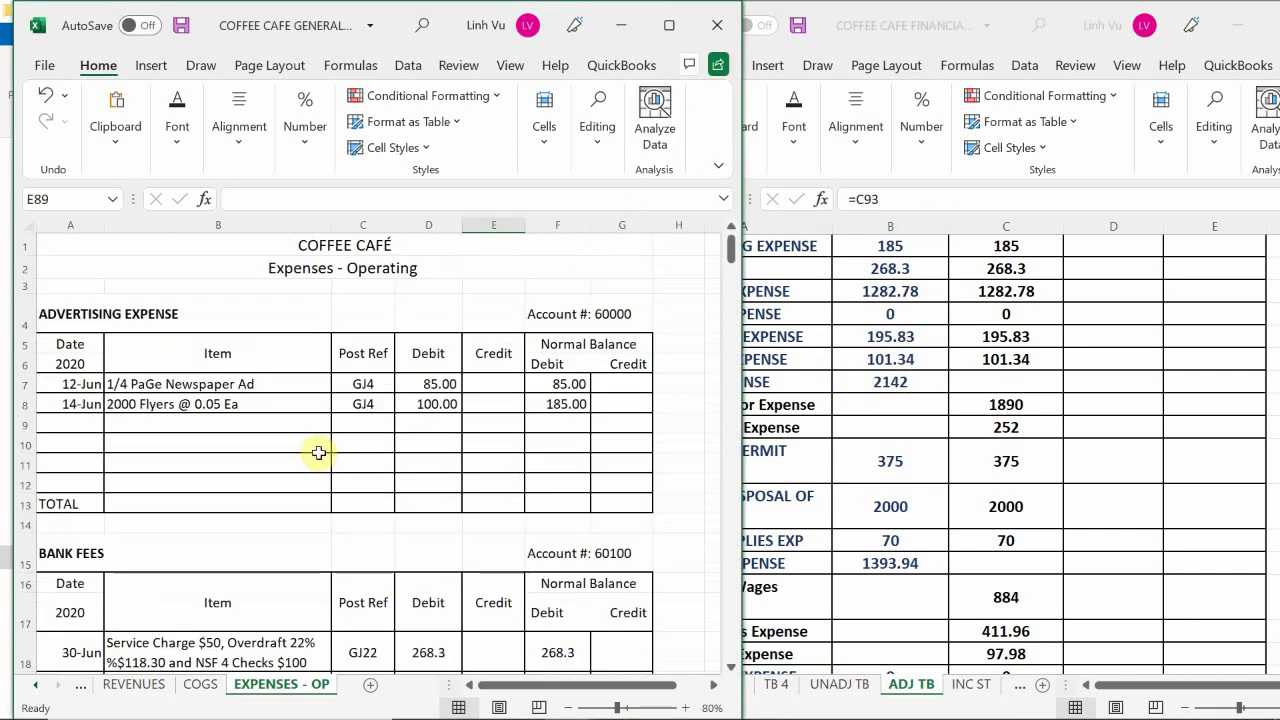
scroll(318, 453, "down", 5)
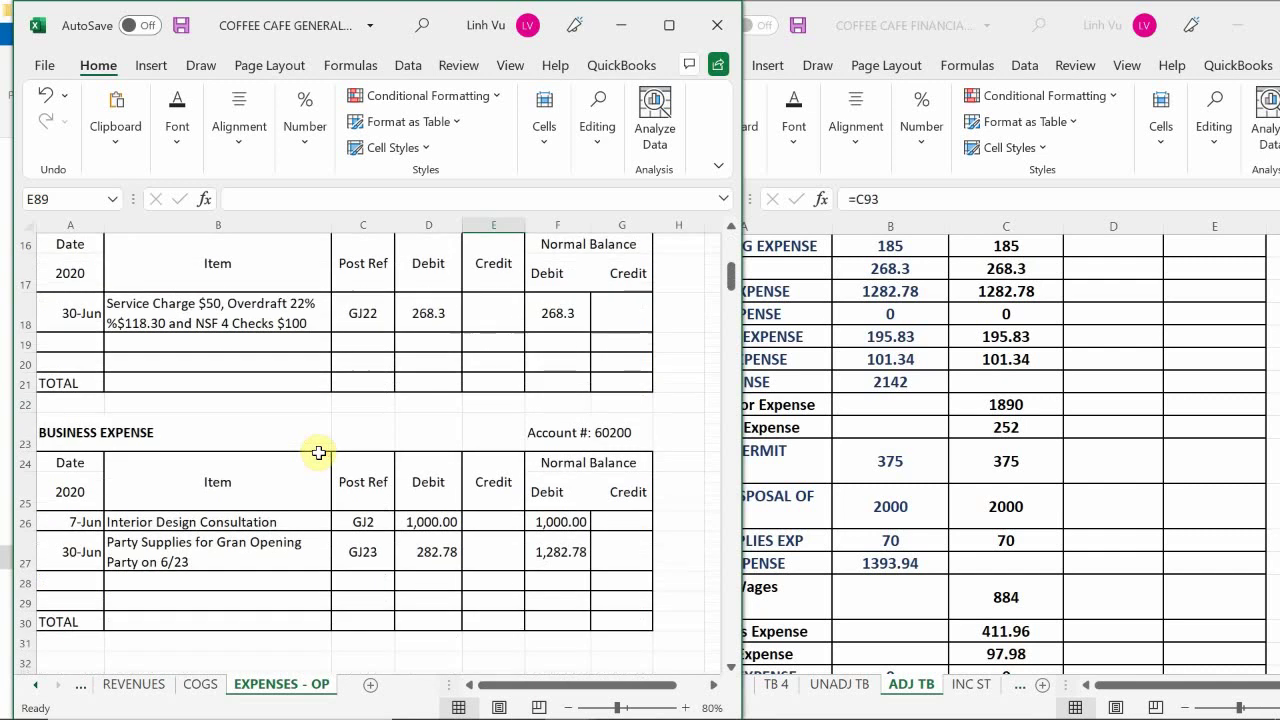
scroll(318, 453, "down", 6)
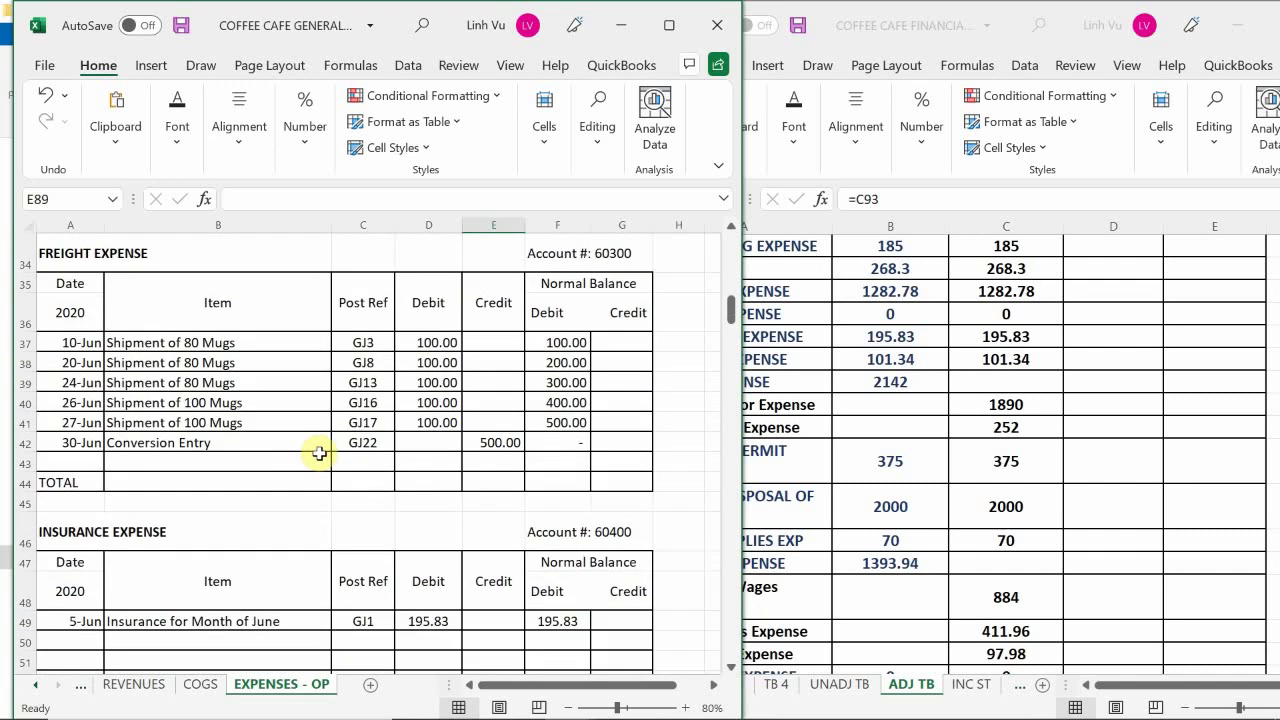
scroll(319, 453, "down", 3)
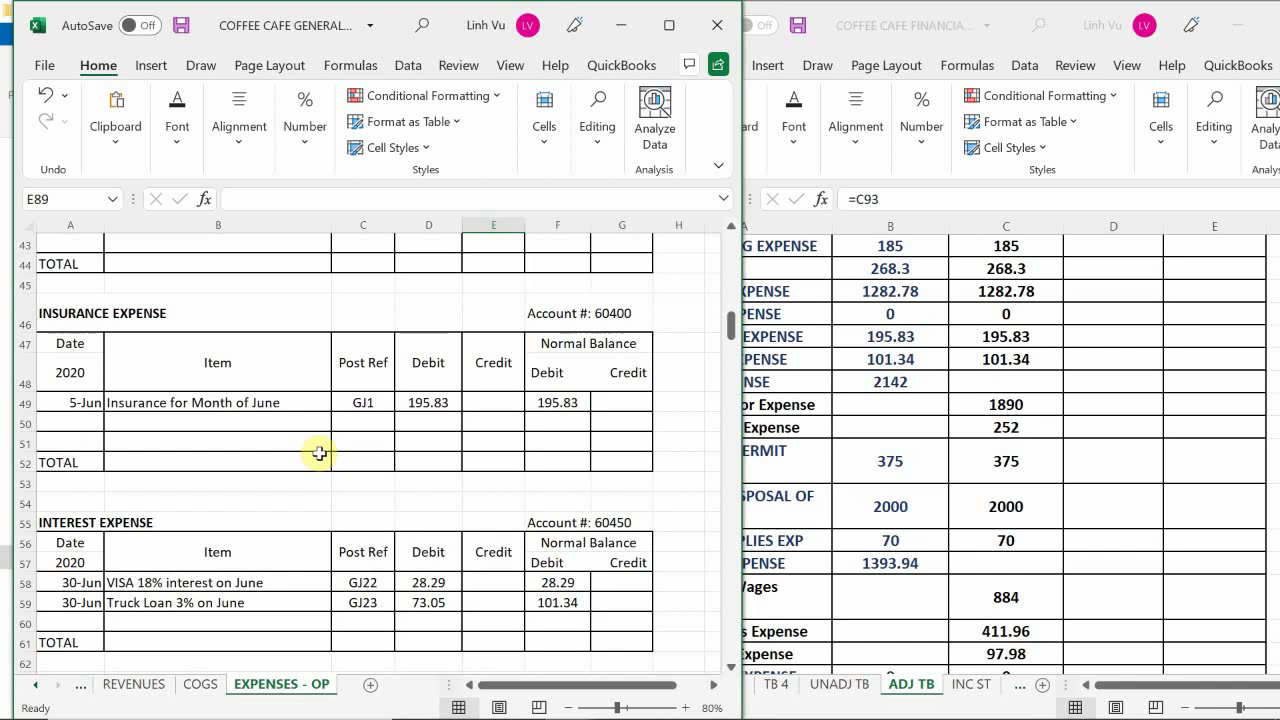
scroll(319, 453, "down", 1)
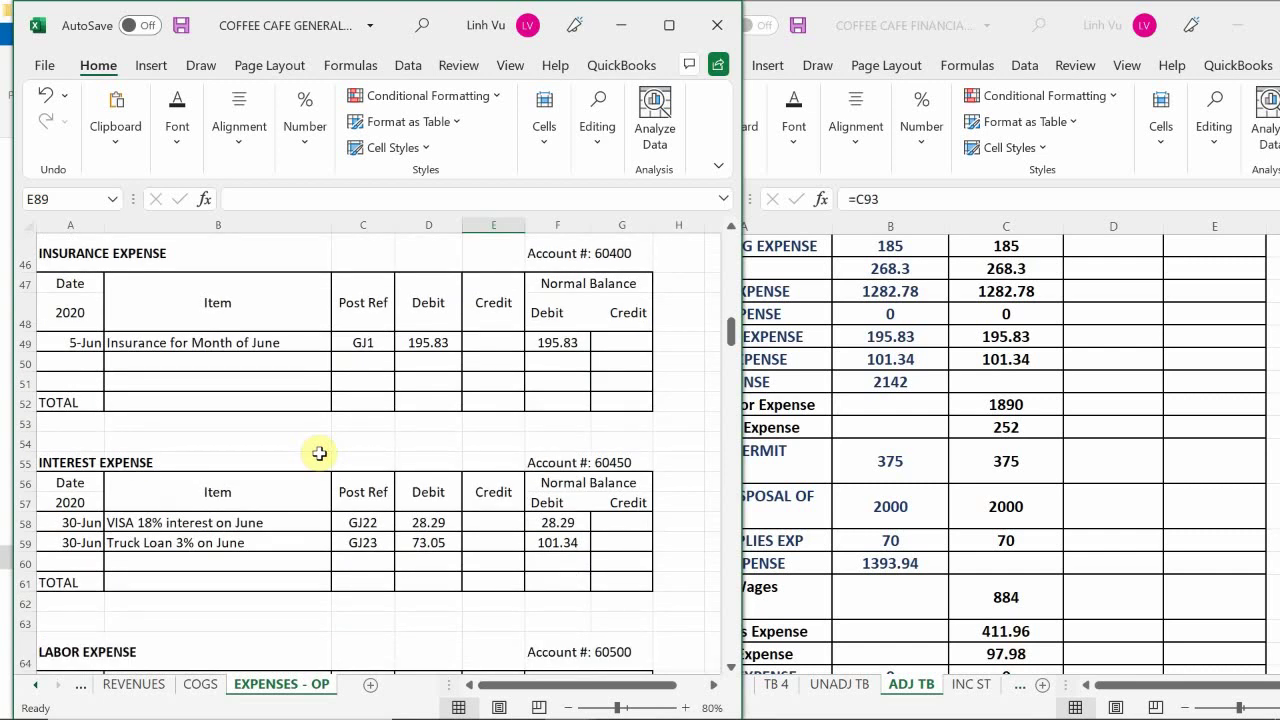
left_click(795, 443)
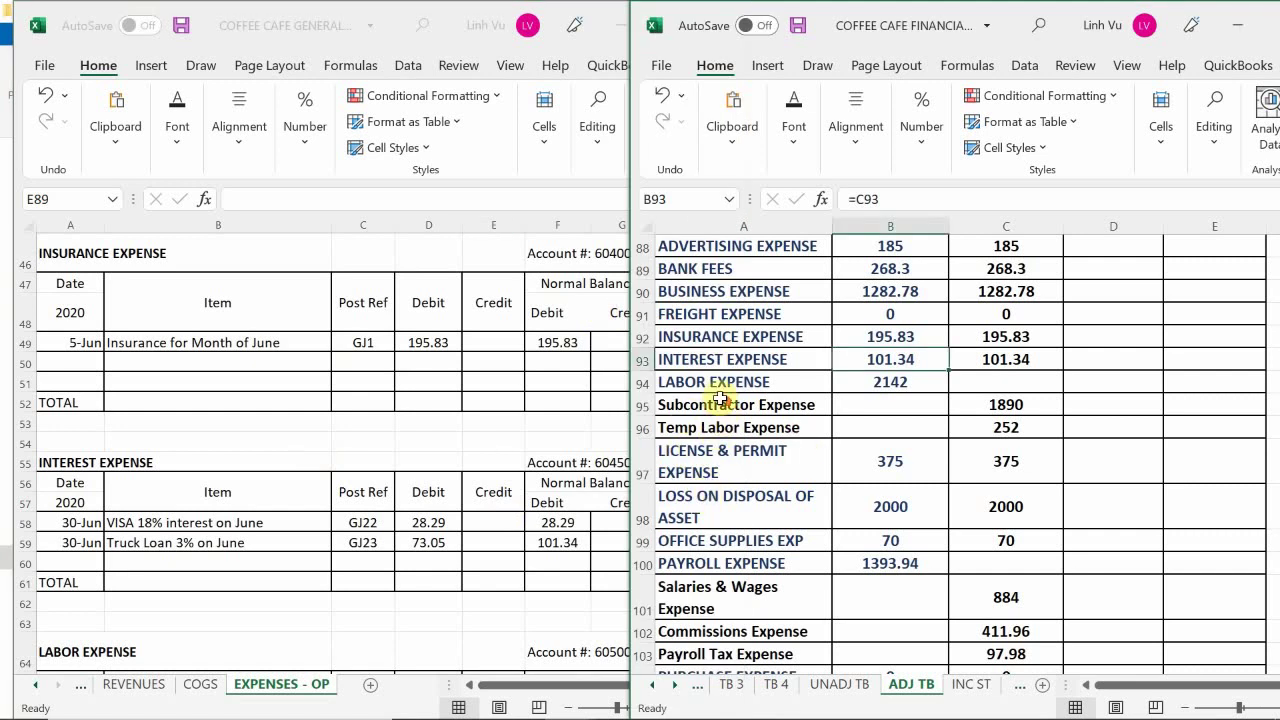
Examine the Interest Payable account on the ledger's LIABILITIES sheet
scroll(700, 395, "up", 1)
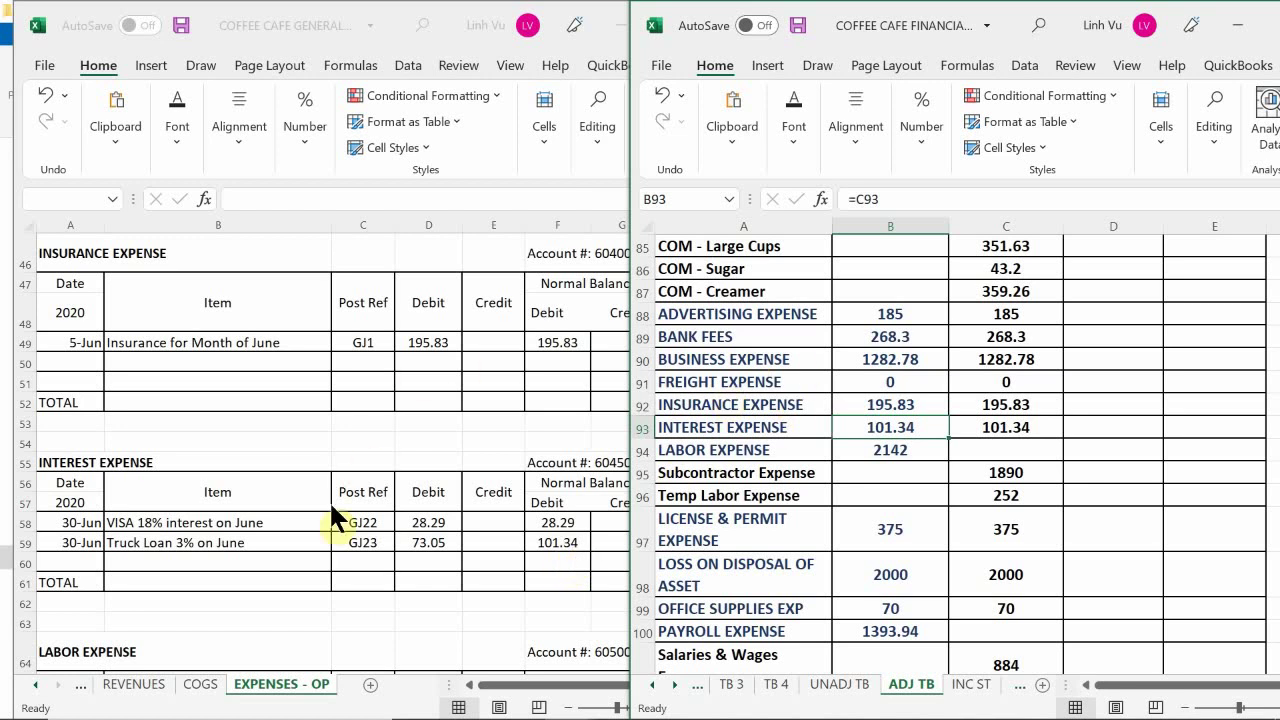
left_click(37, 688)
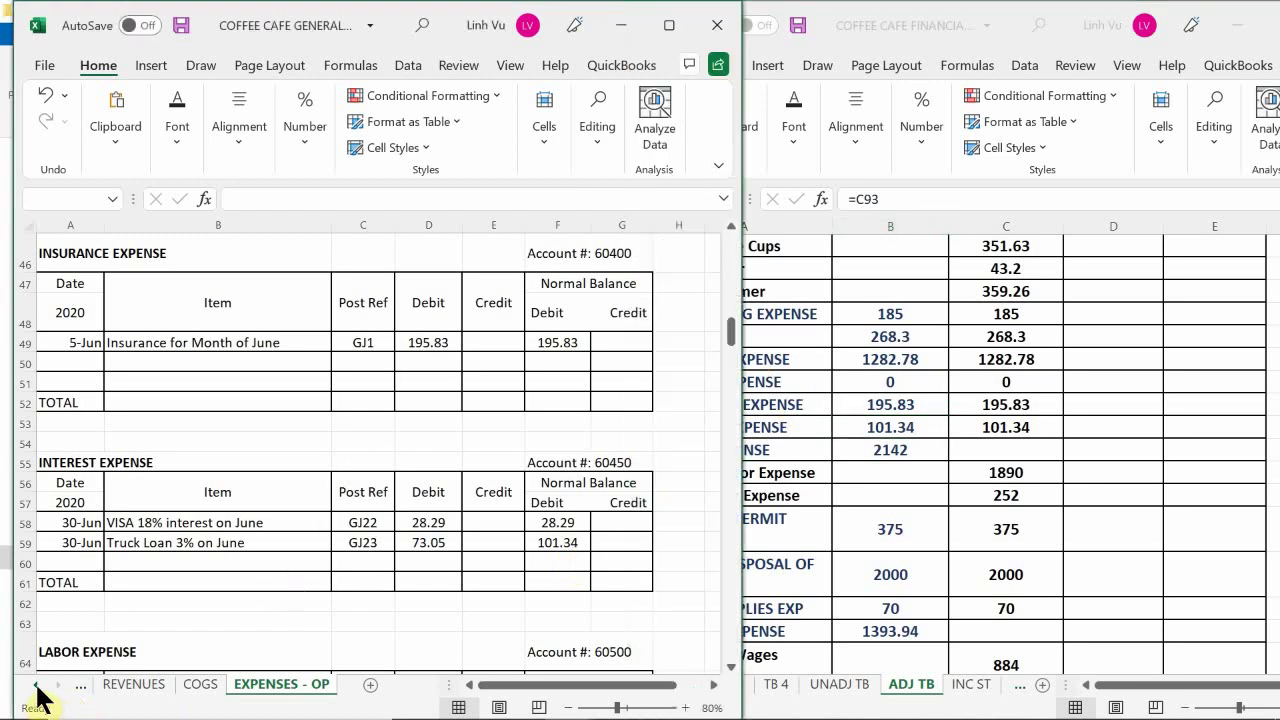
left_click(37, 688)
left_click(37, 688)
left_click(37, 688)
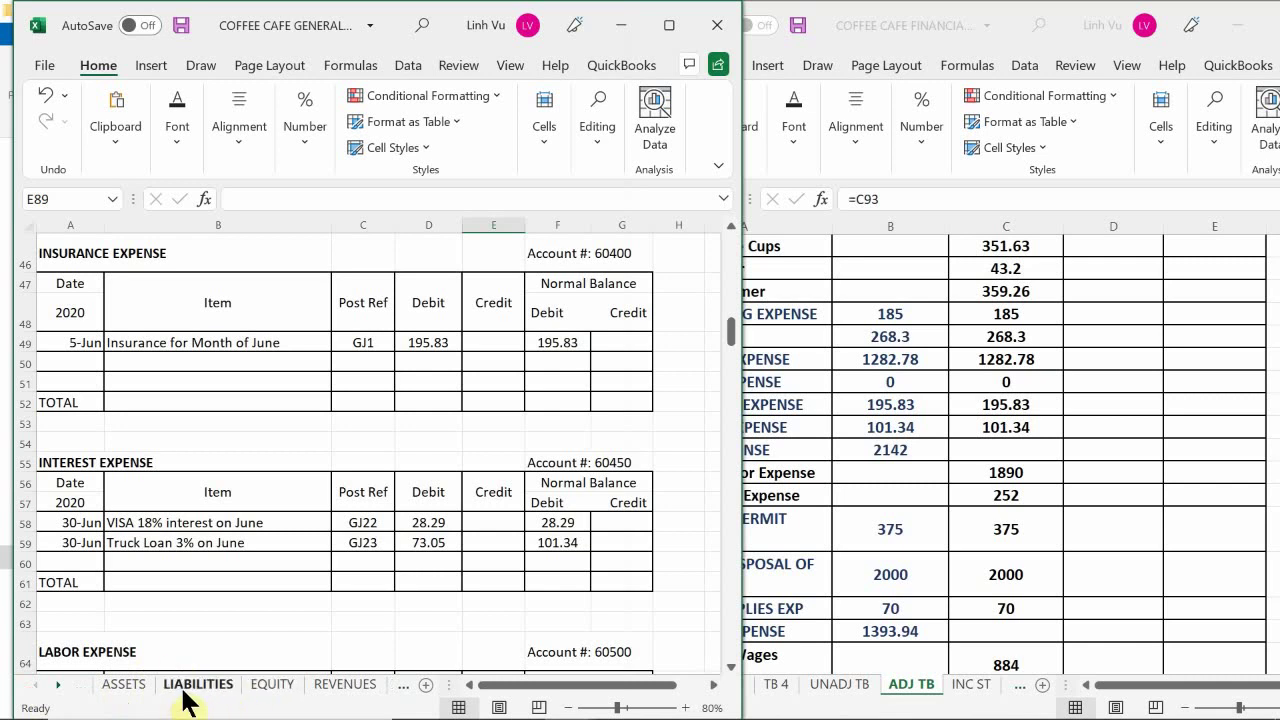
left_click(190, 686)
scroll(201, 587, "up", 4)
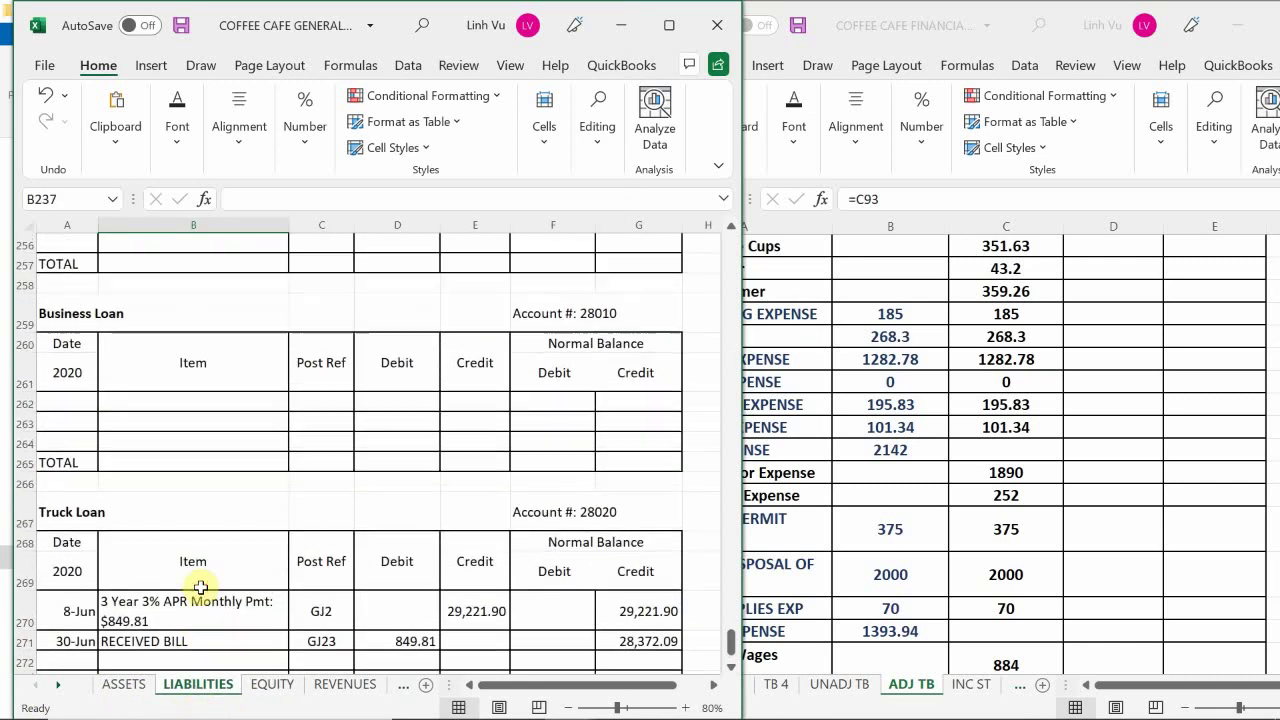
scroll(201, 587, "up", 7)
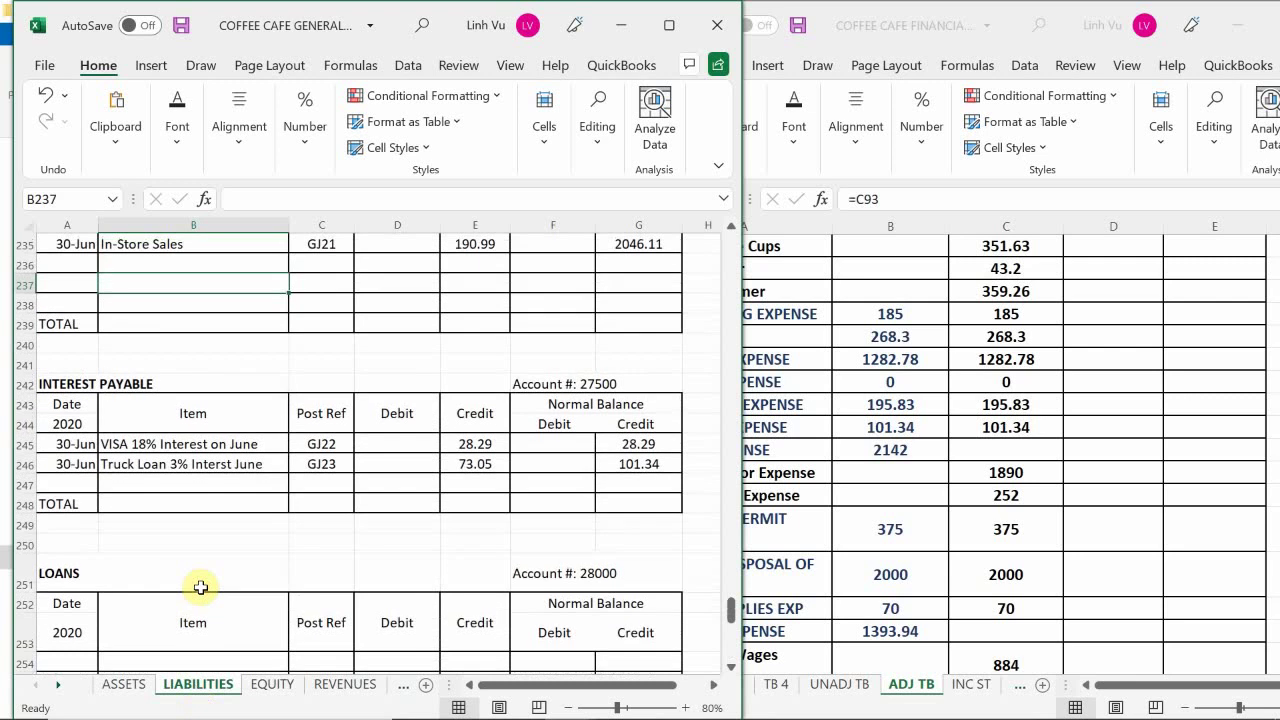
scroll(201, 587, "up", 1)
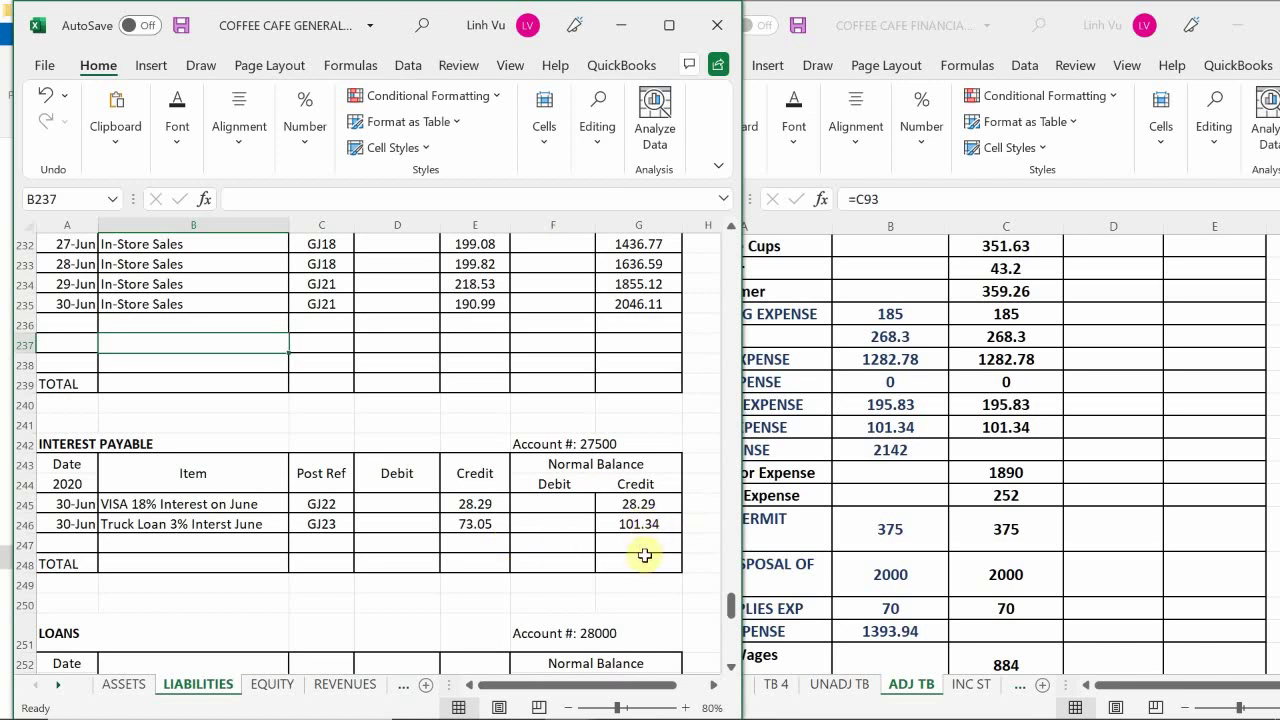
Correct the Interest Payable credit in E63 of the adjusted trial balance to the ledger's balance of 101.34
left_click(805, 470)
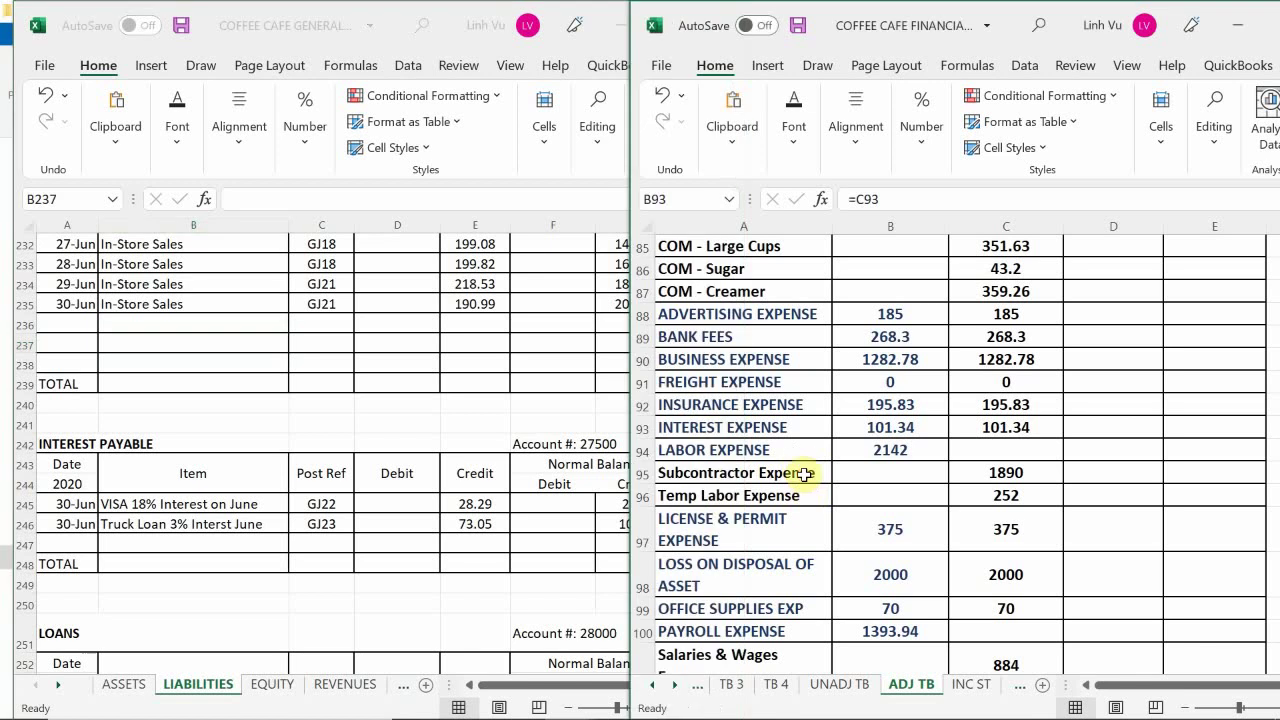
scroll(733, 462, "up", 3)
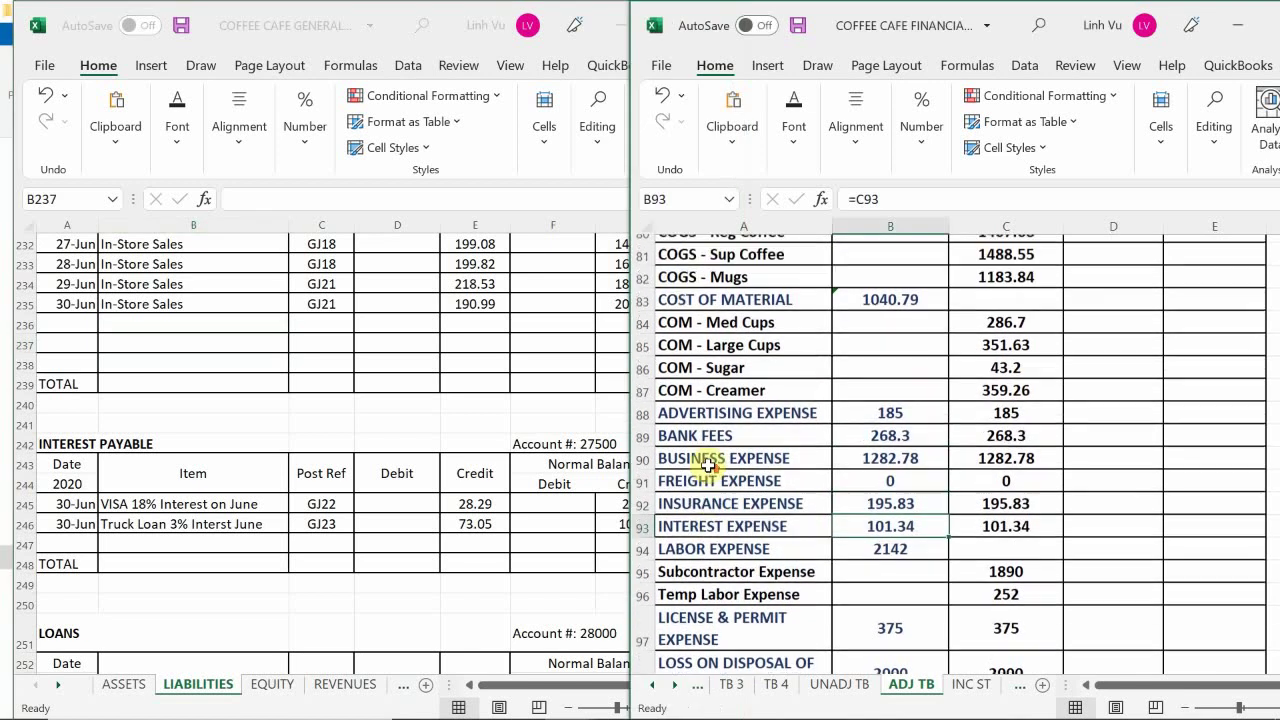
scroll(708, 464, "up", 3)
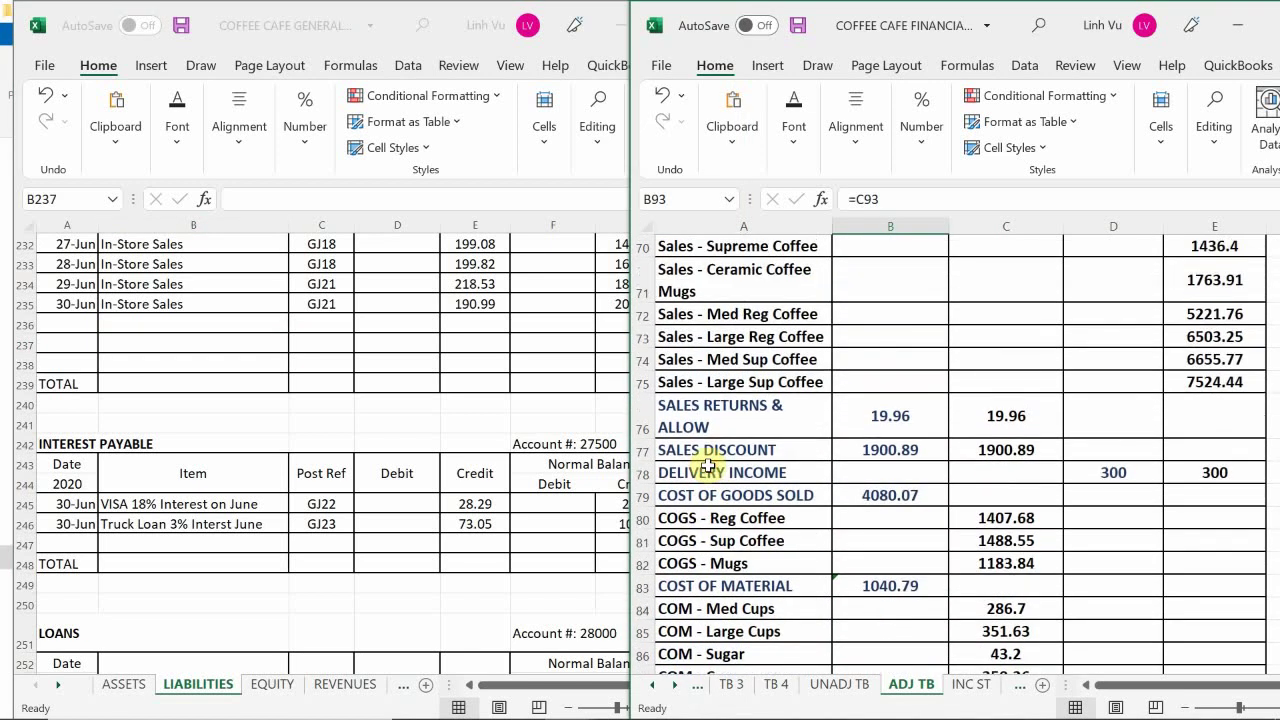
scroll(708, 464, "up", 3)
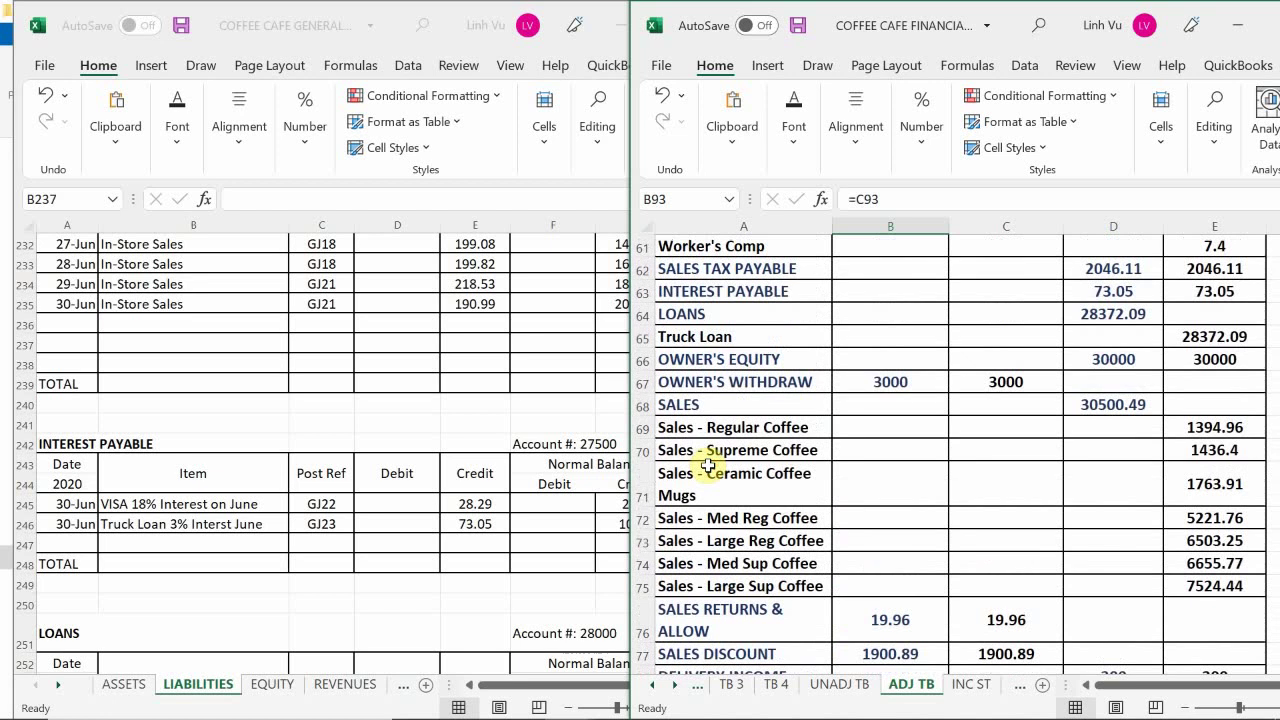
scroll(708, 464, "up", 4)
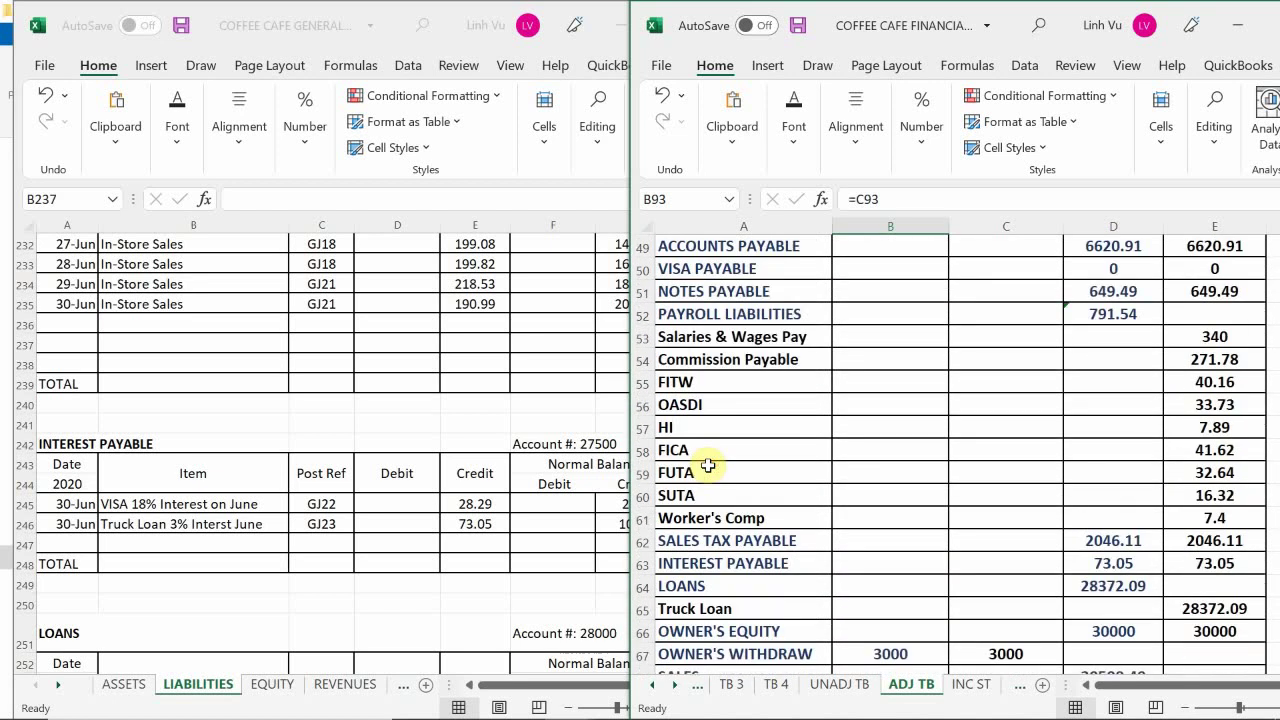
scroll(708, 464, "down", 2)
scroll(708, 464, "down", 1)
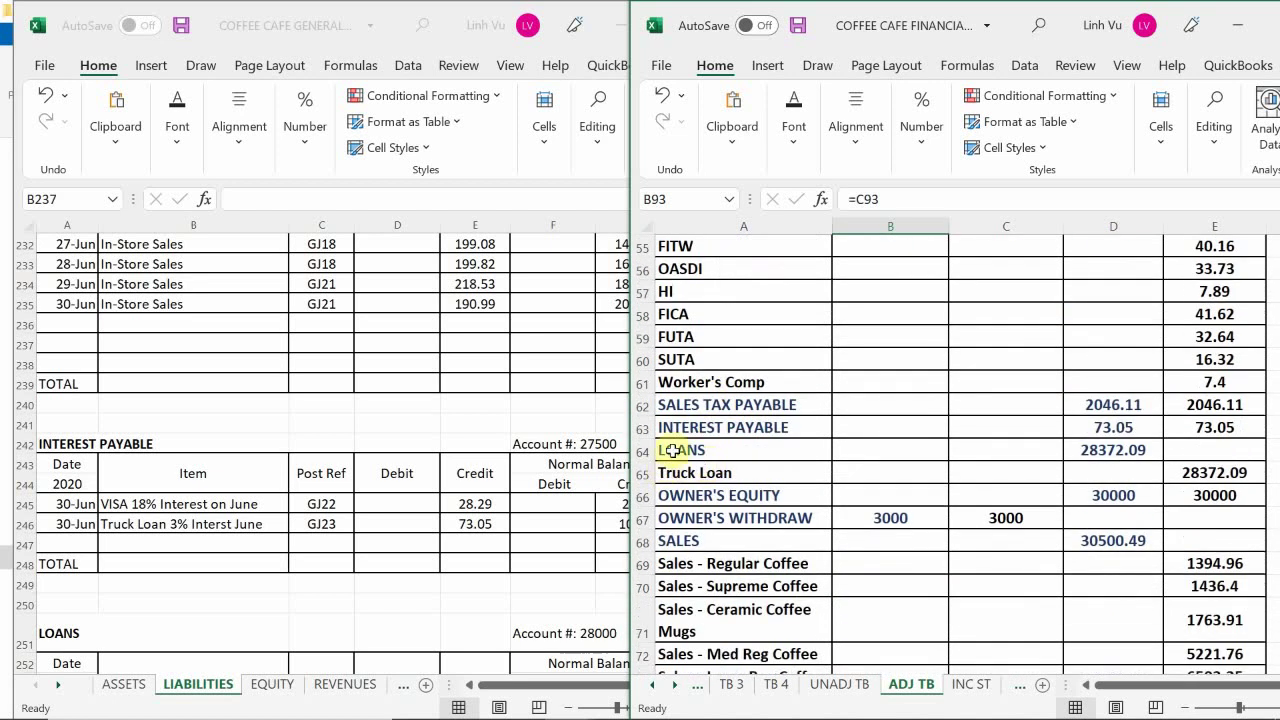
left_click(1093, 430)
left_click(1205, 428)
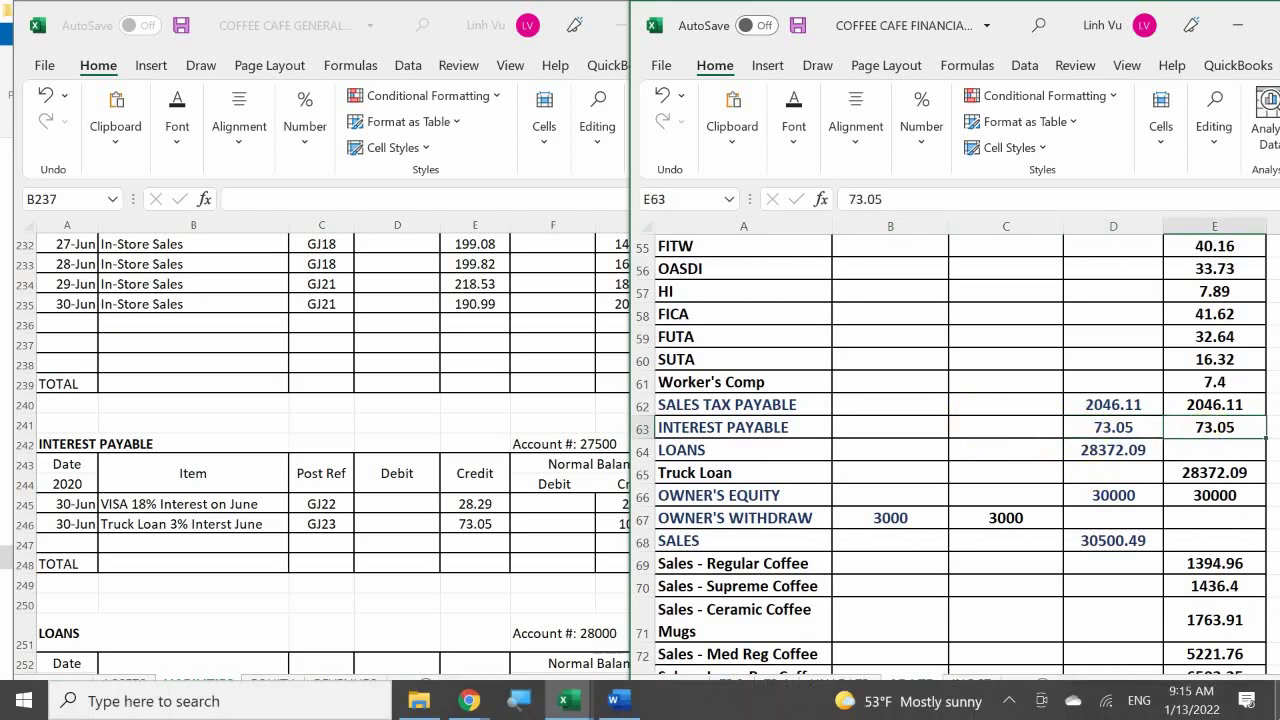
left_click(468, 581)
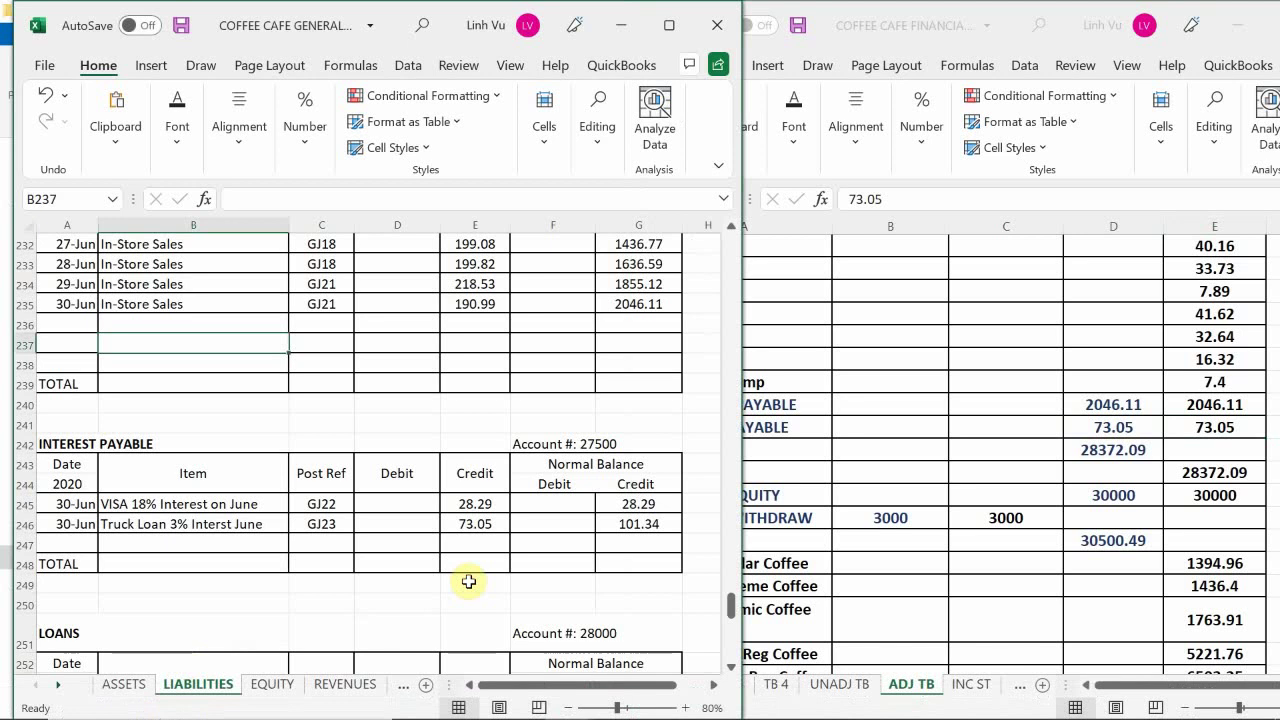
left_click(1204, 422)
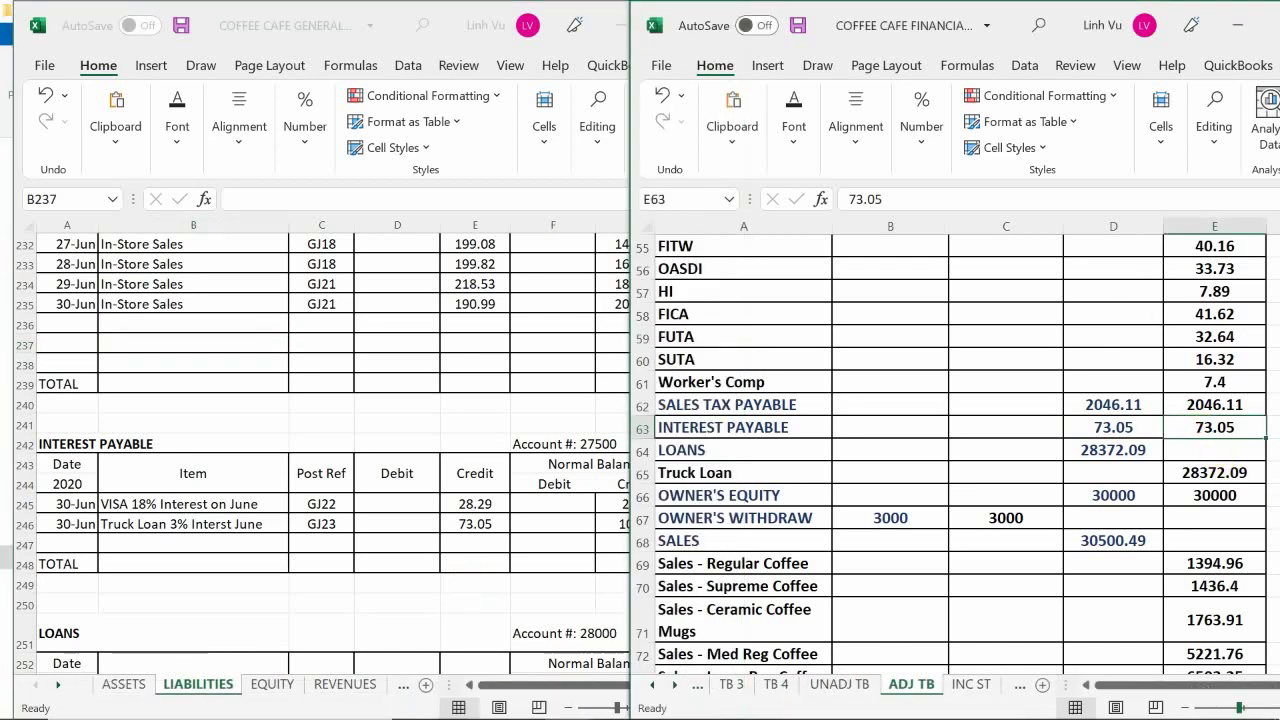
type("101.34")
key("Return")
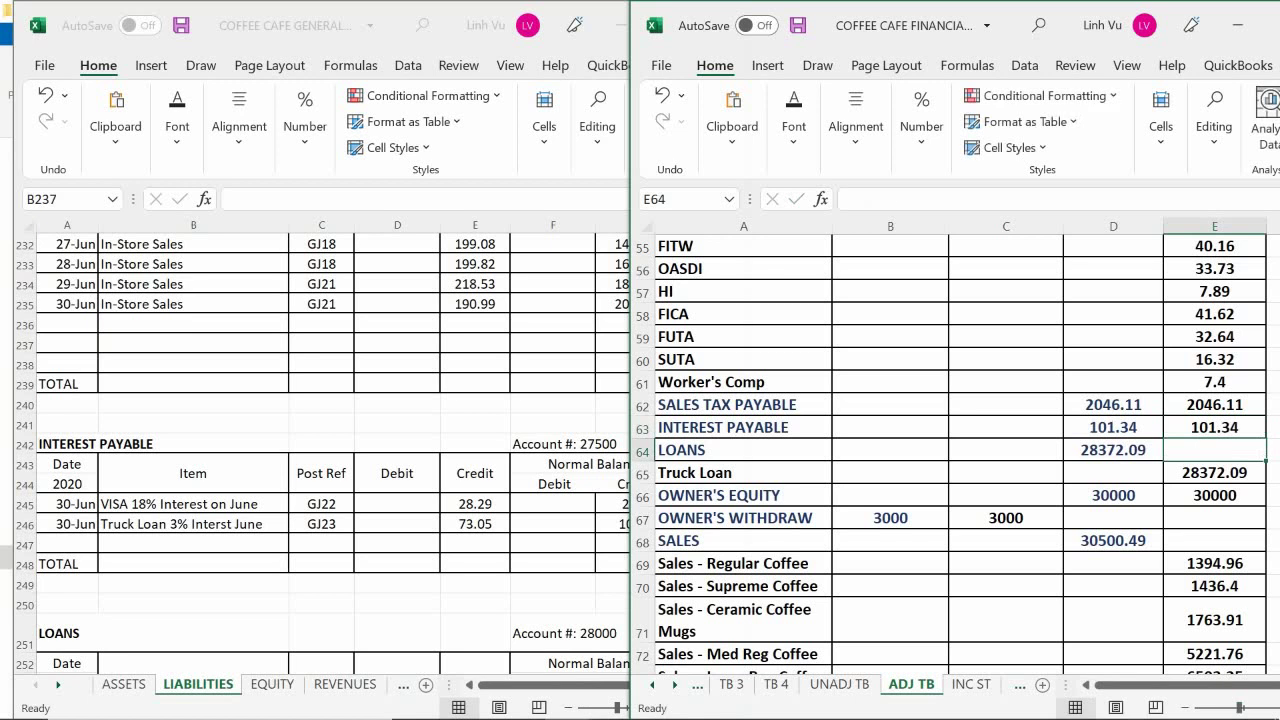
Compare the debit and credit totals in the TOTAL row 111 of the adjusted trial balance
scroll(1166, 640, "down", 15)
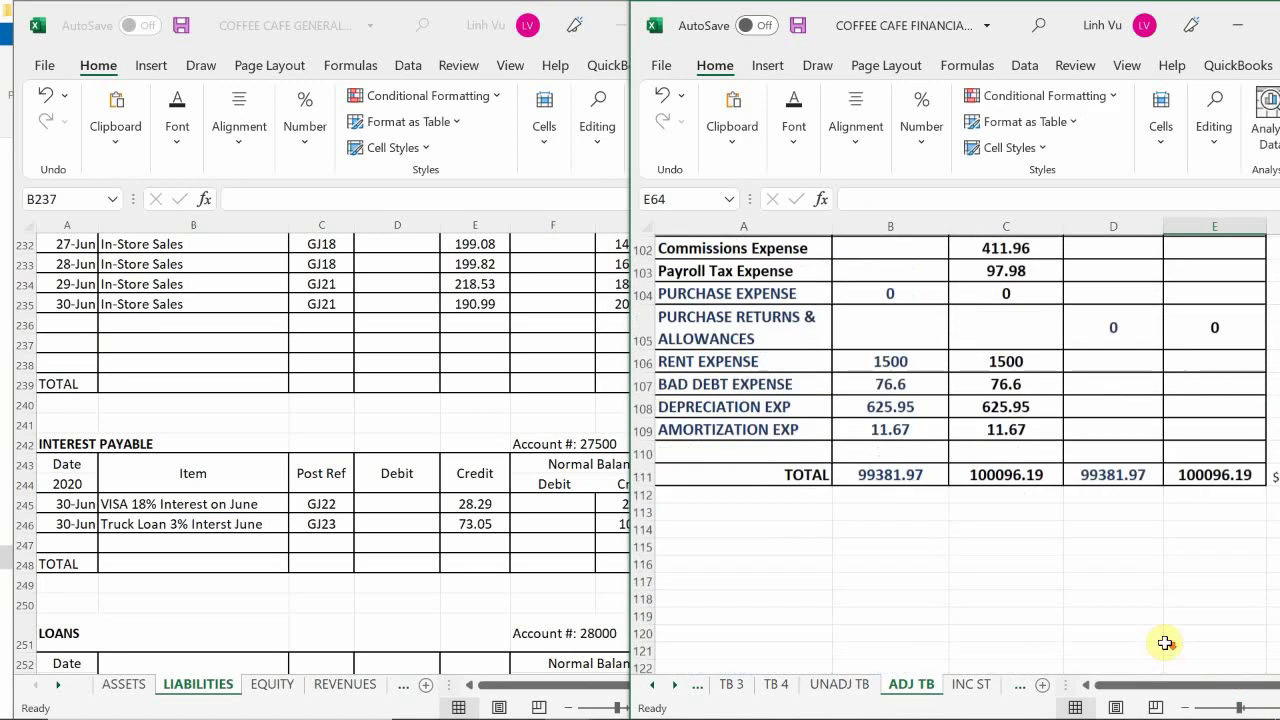
scroll(1166, 640, "down", 2)
scroll(1166, 640, "up", 3)
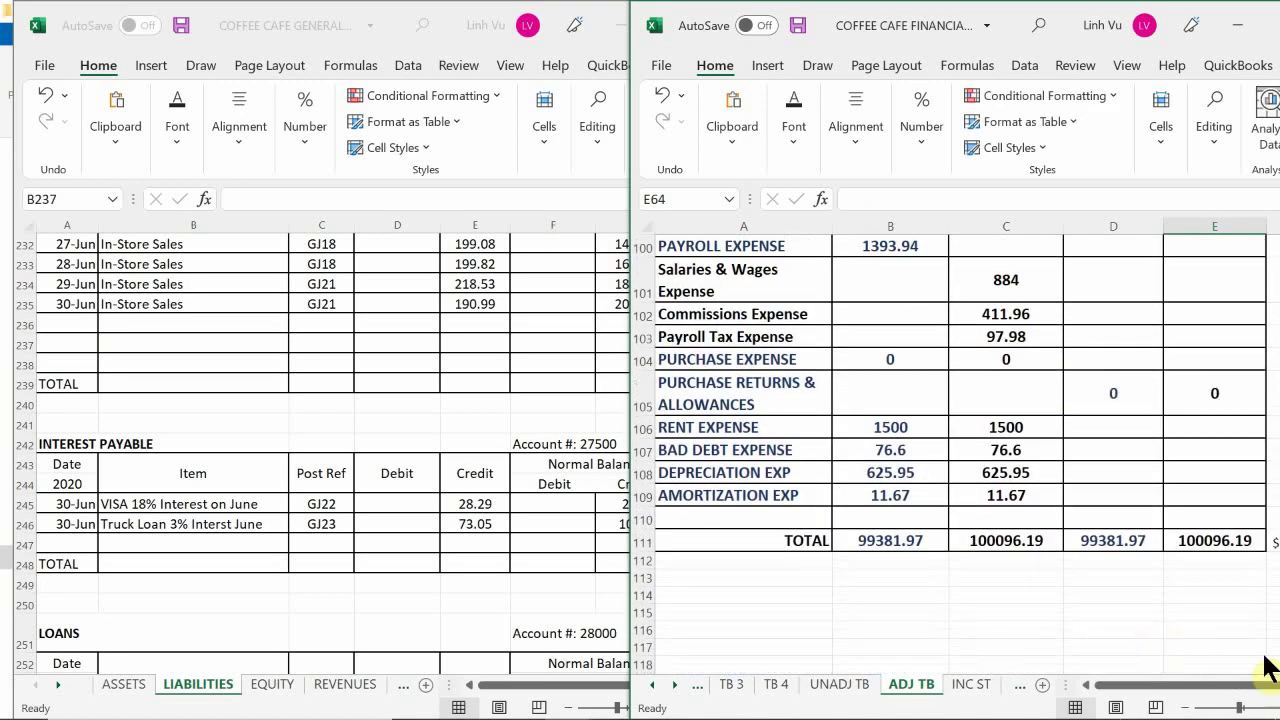
left_click_drag(1128, 686, 1152, 709)
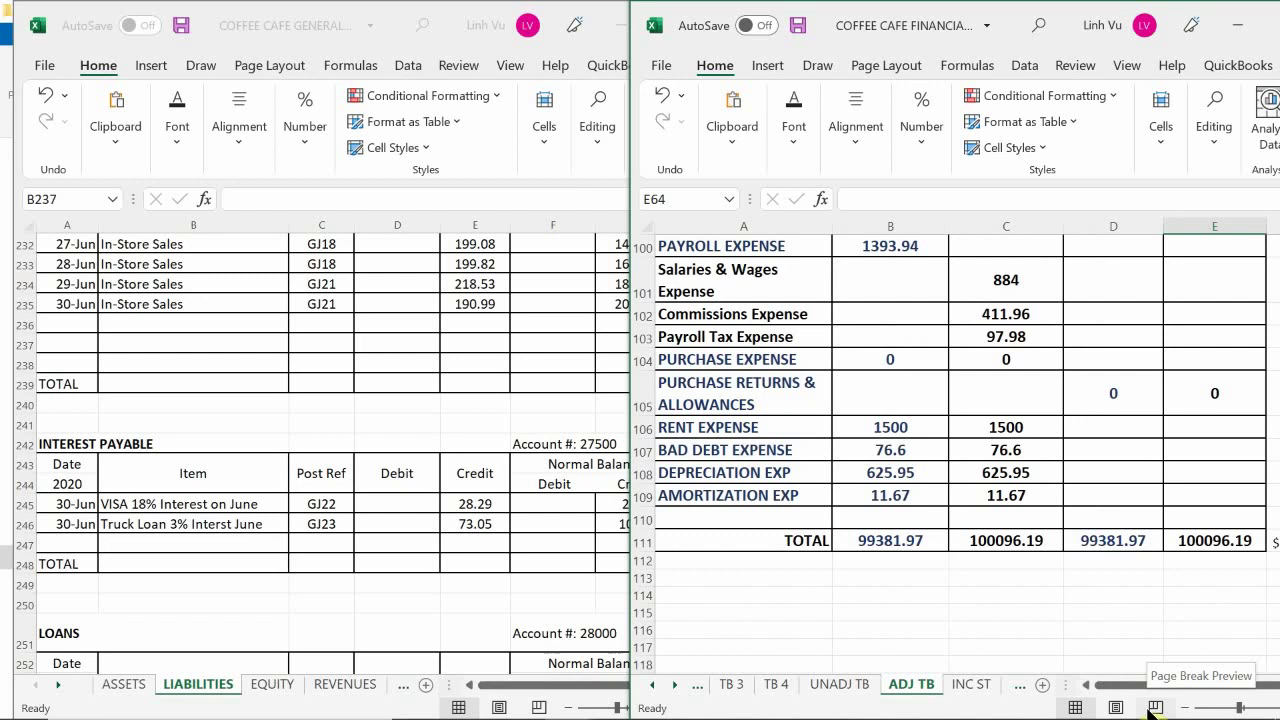
Save the financial workbook and return to the heading of the adjusted trial balance
left_click(836, 607)
left_click(774, 597)
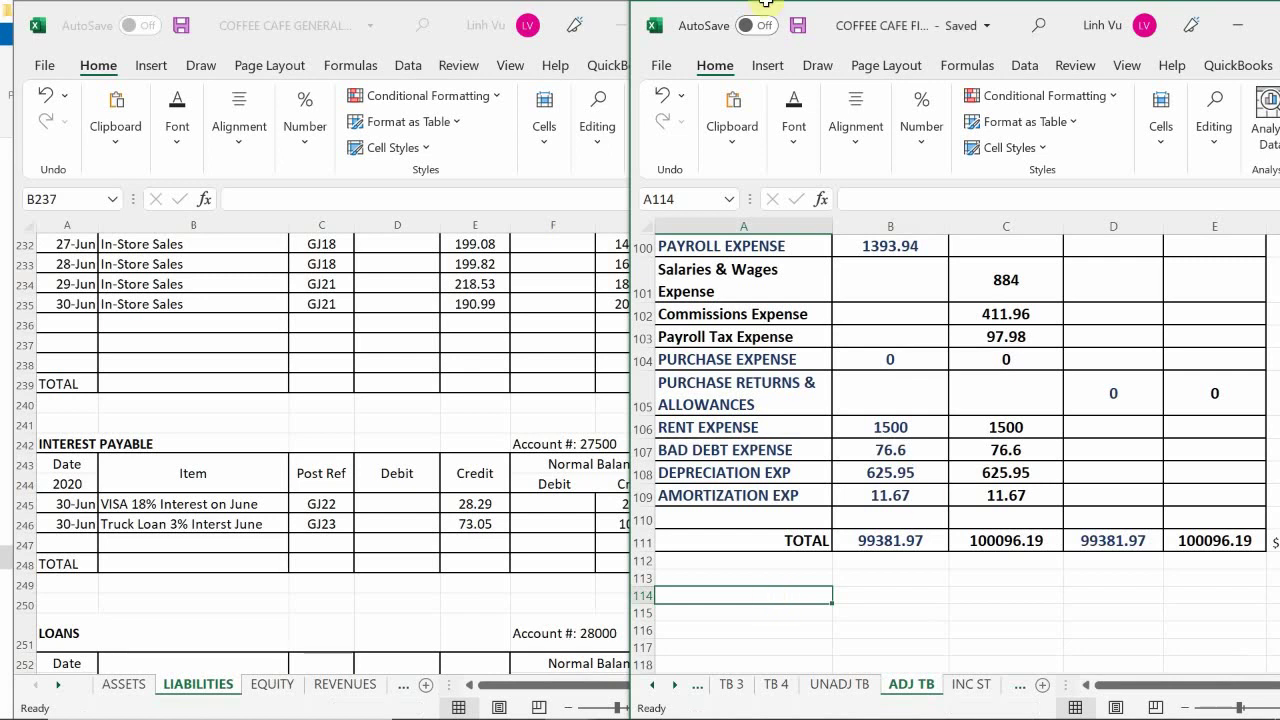
scroll(834, 551, "up", 11)
scroll(837, 553, "up", 20)
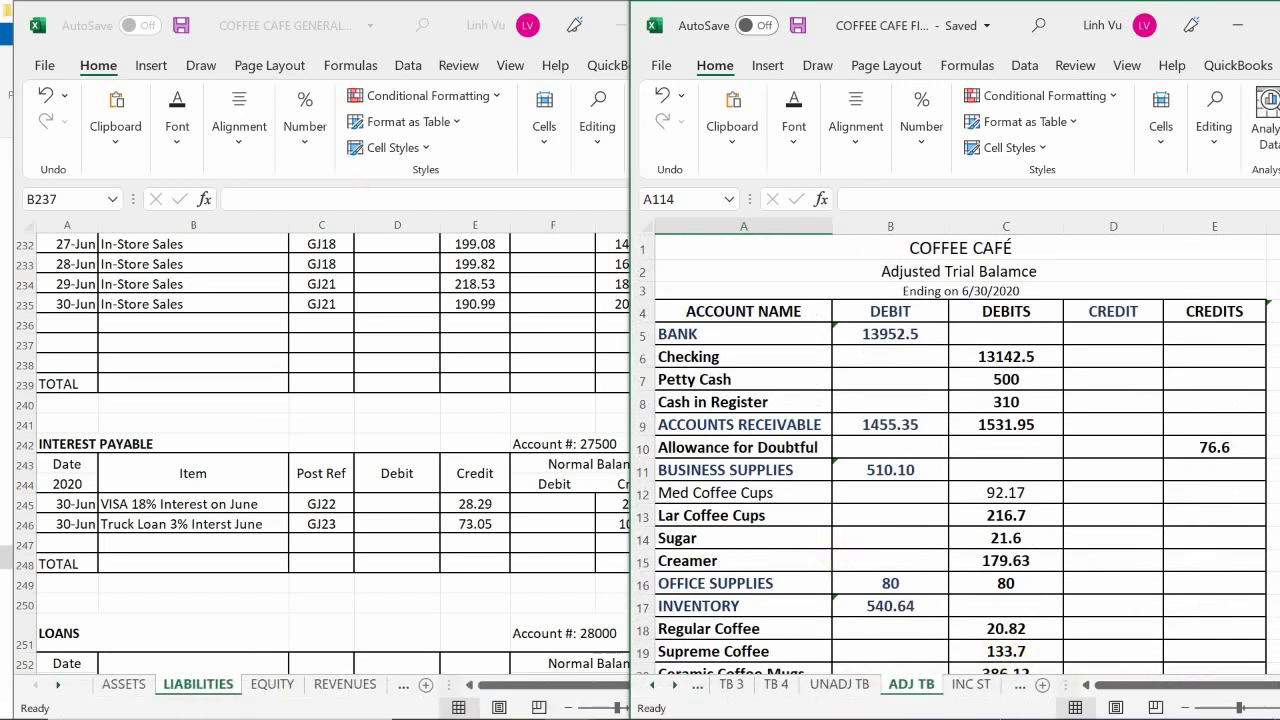
left_click(1009, 701)
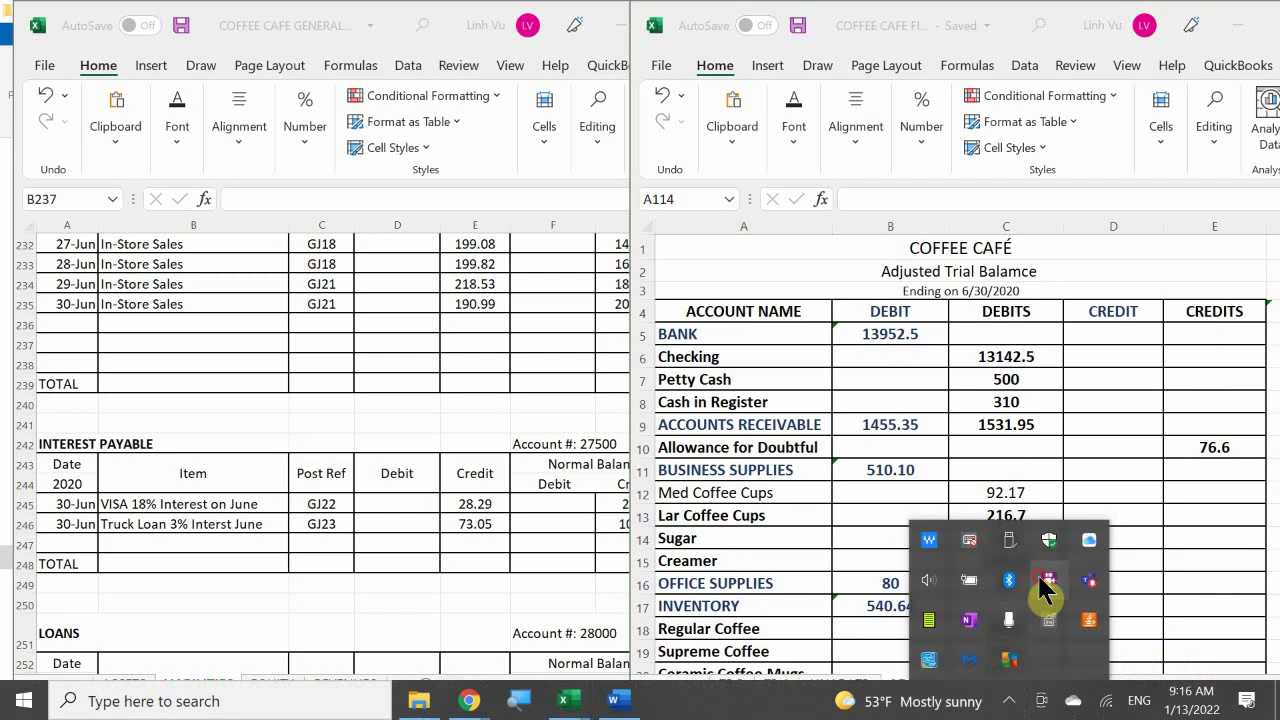